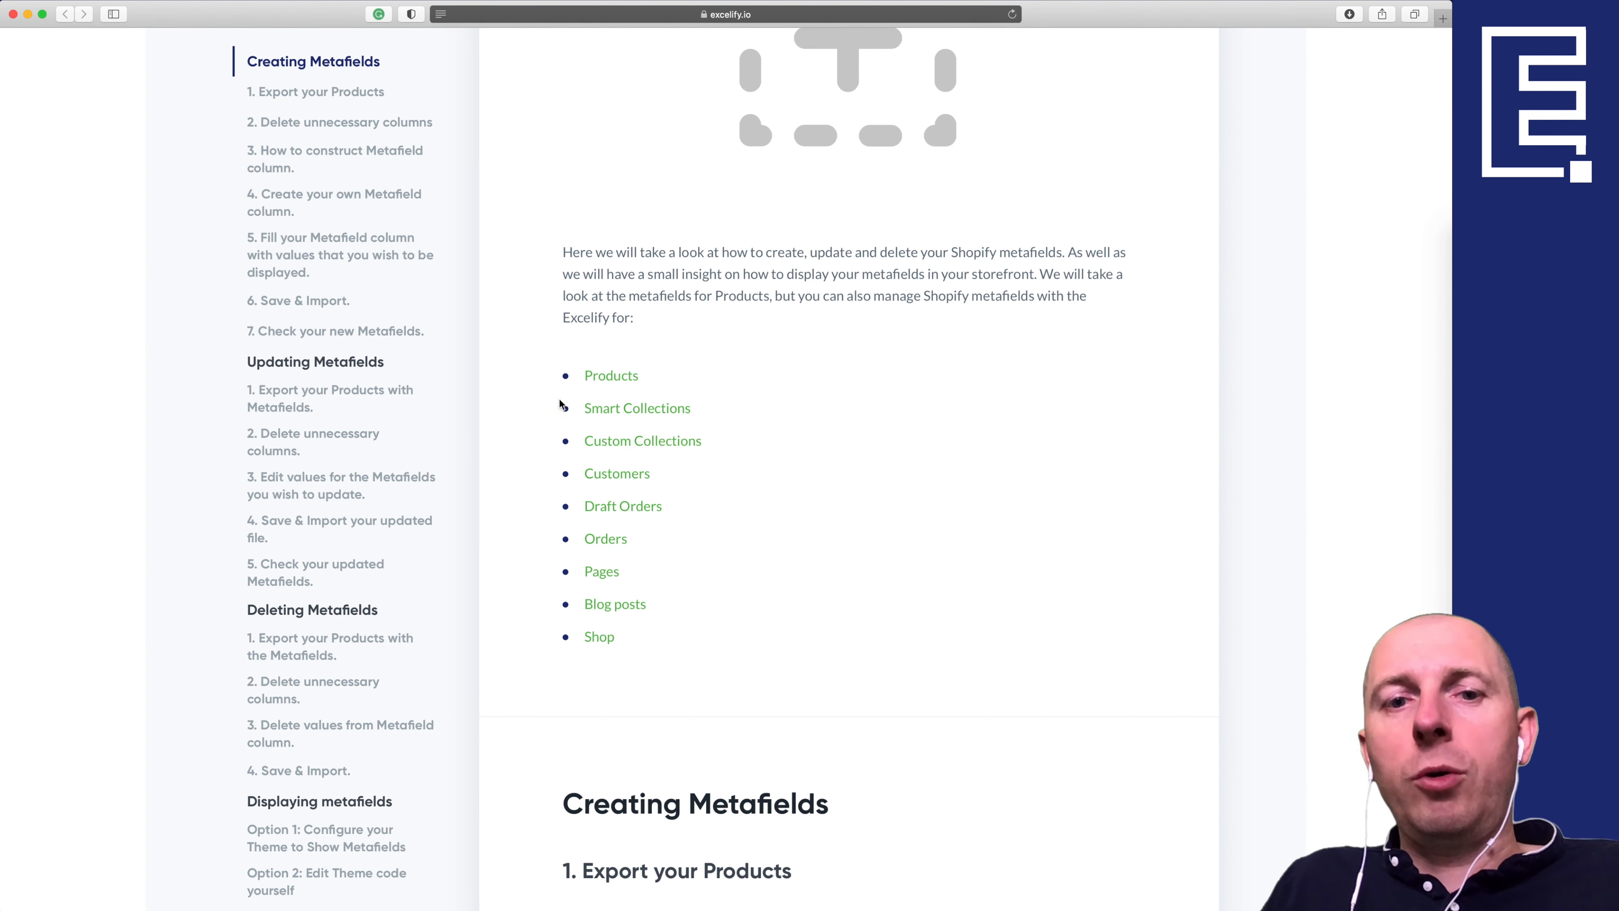
Step: Look through the "How to manage Shopify Metafields?" tutorial, examining its supported item types and section outline
left_click_drag(578, 403, 741, 643)
left_click(758, 669)
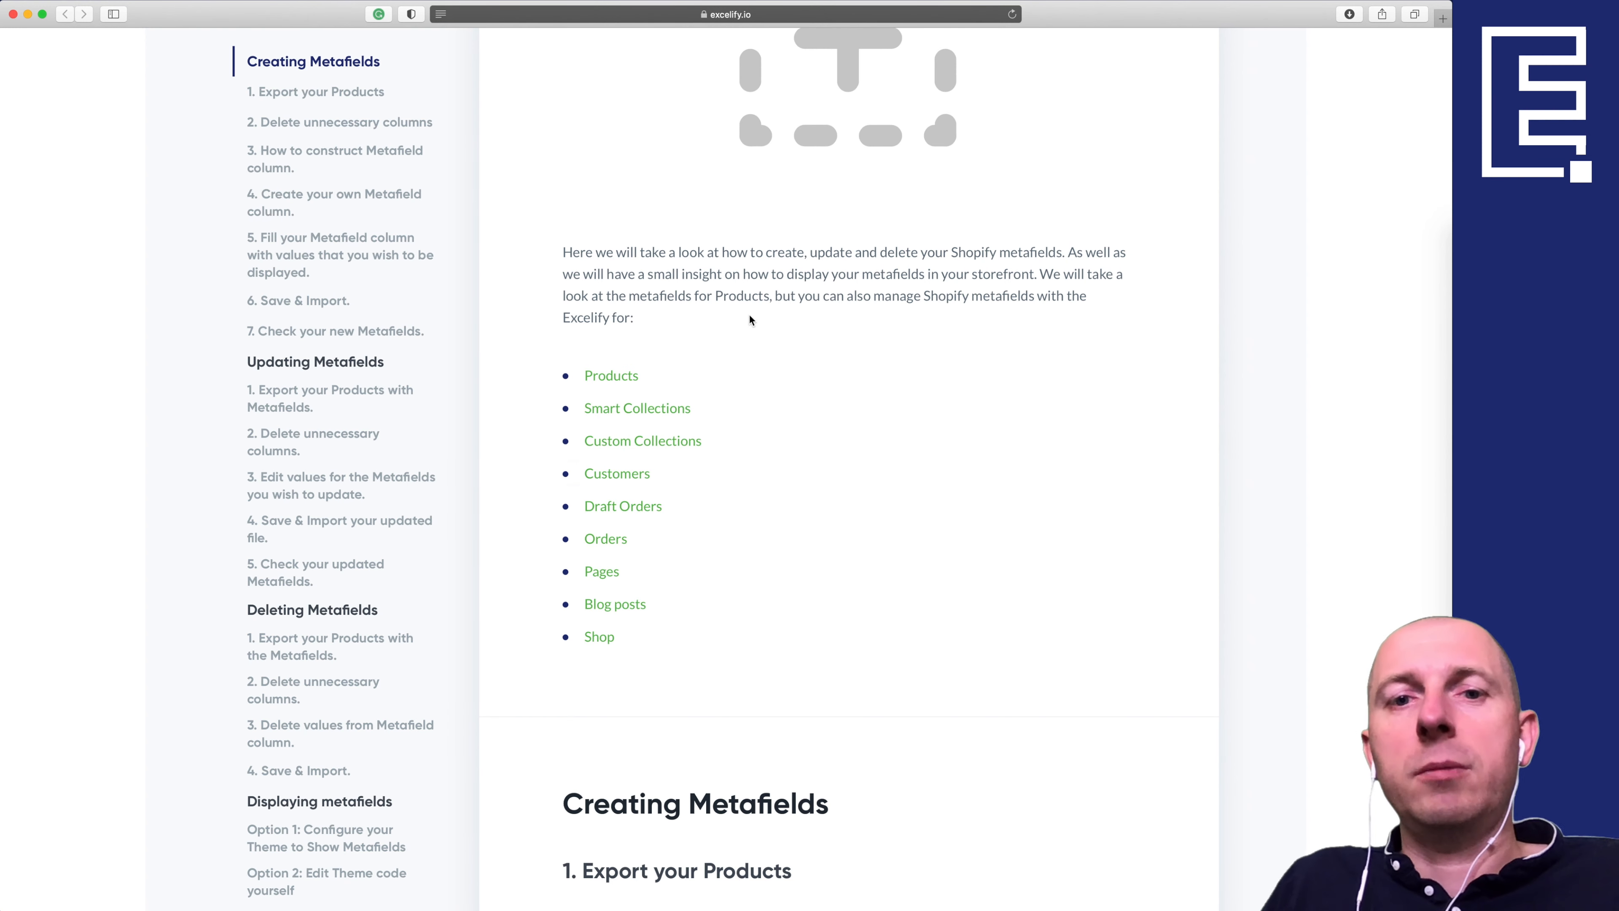
scroll(761, 340, "up", 5)
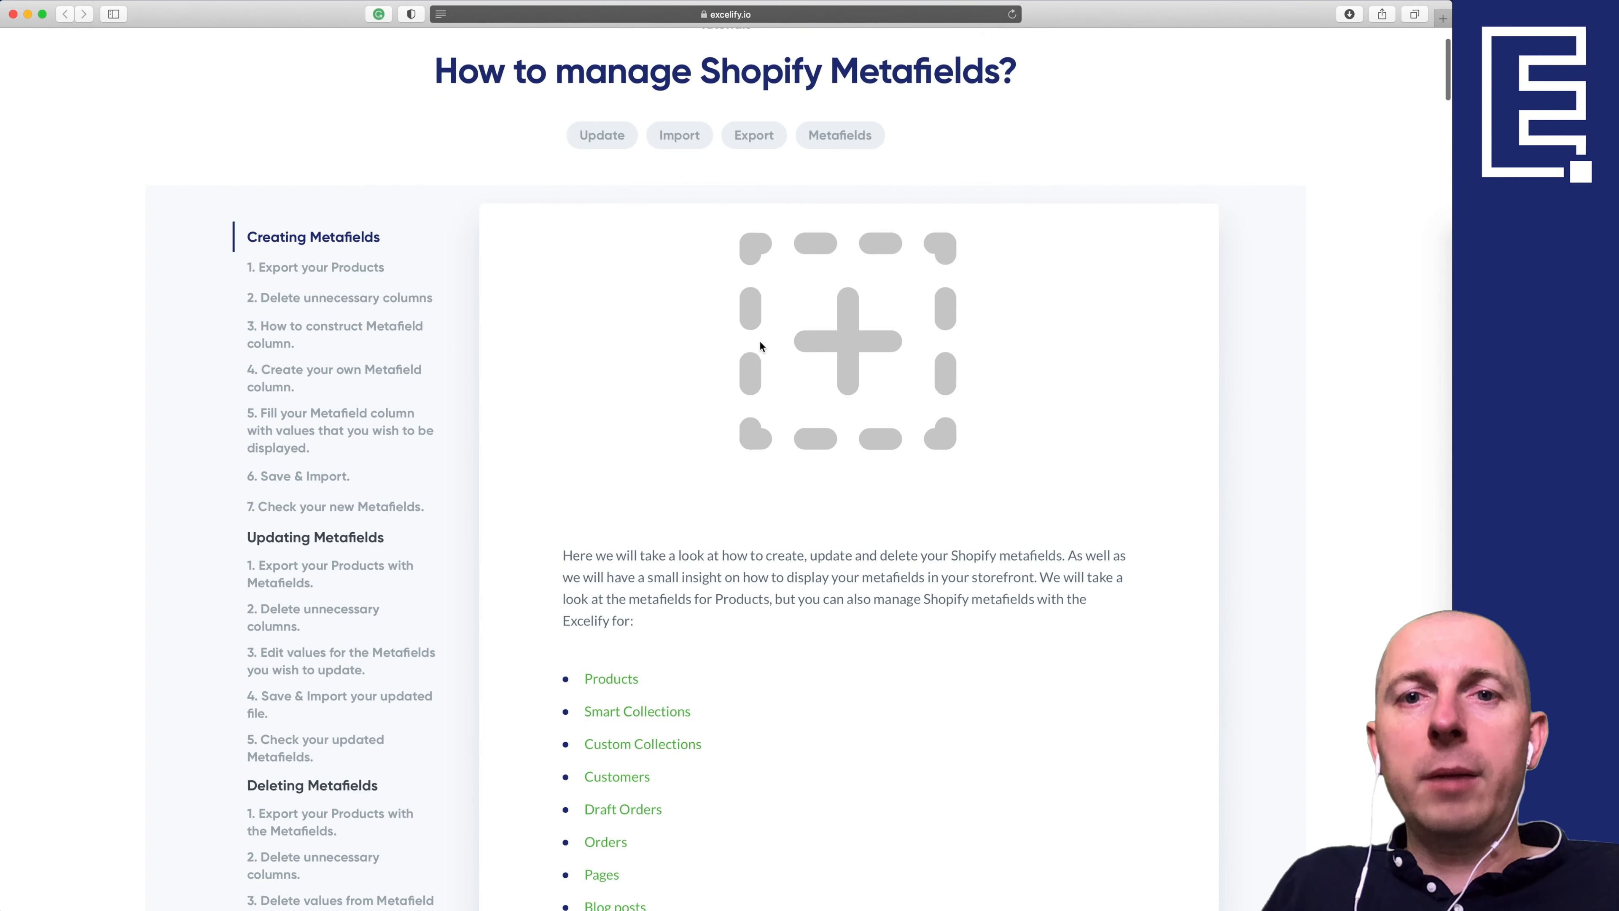
scroll(672, 366, "up", 2)
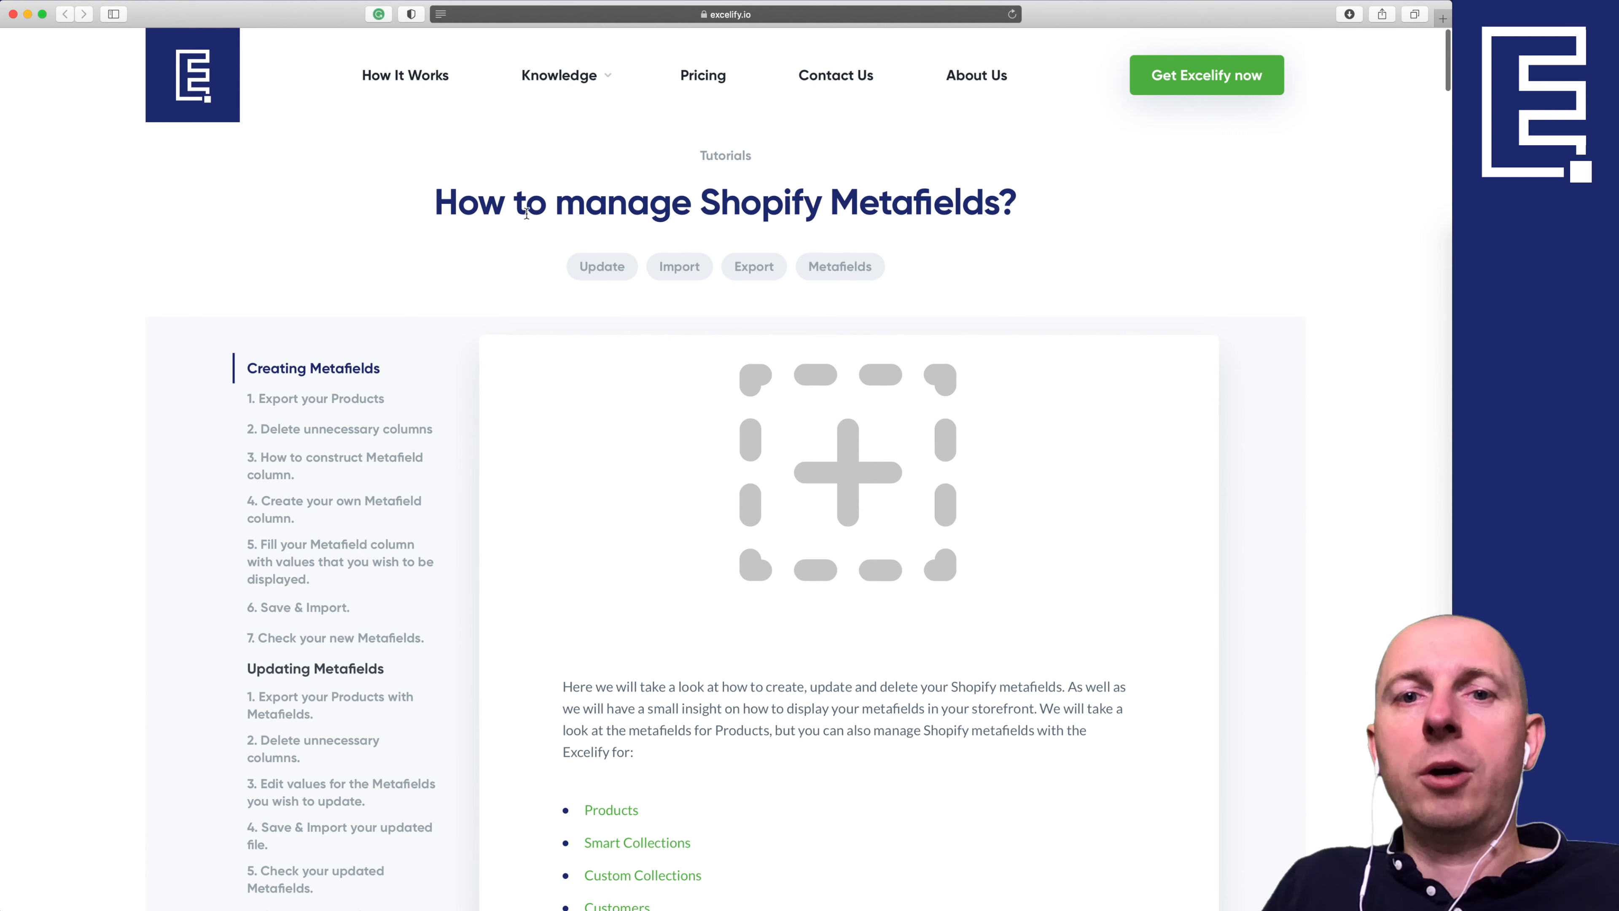
scroll(766, 529, "down", 15)
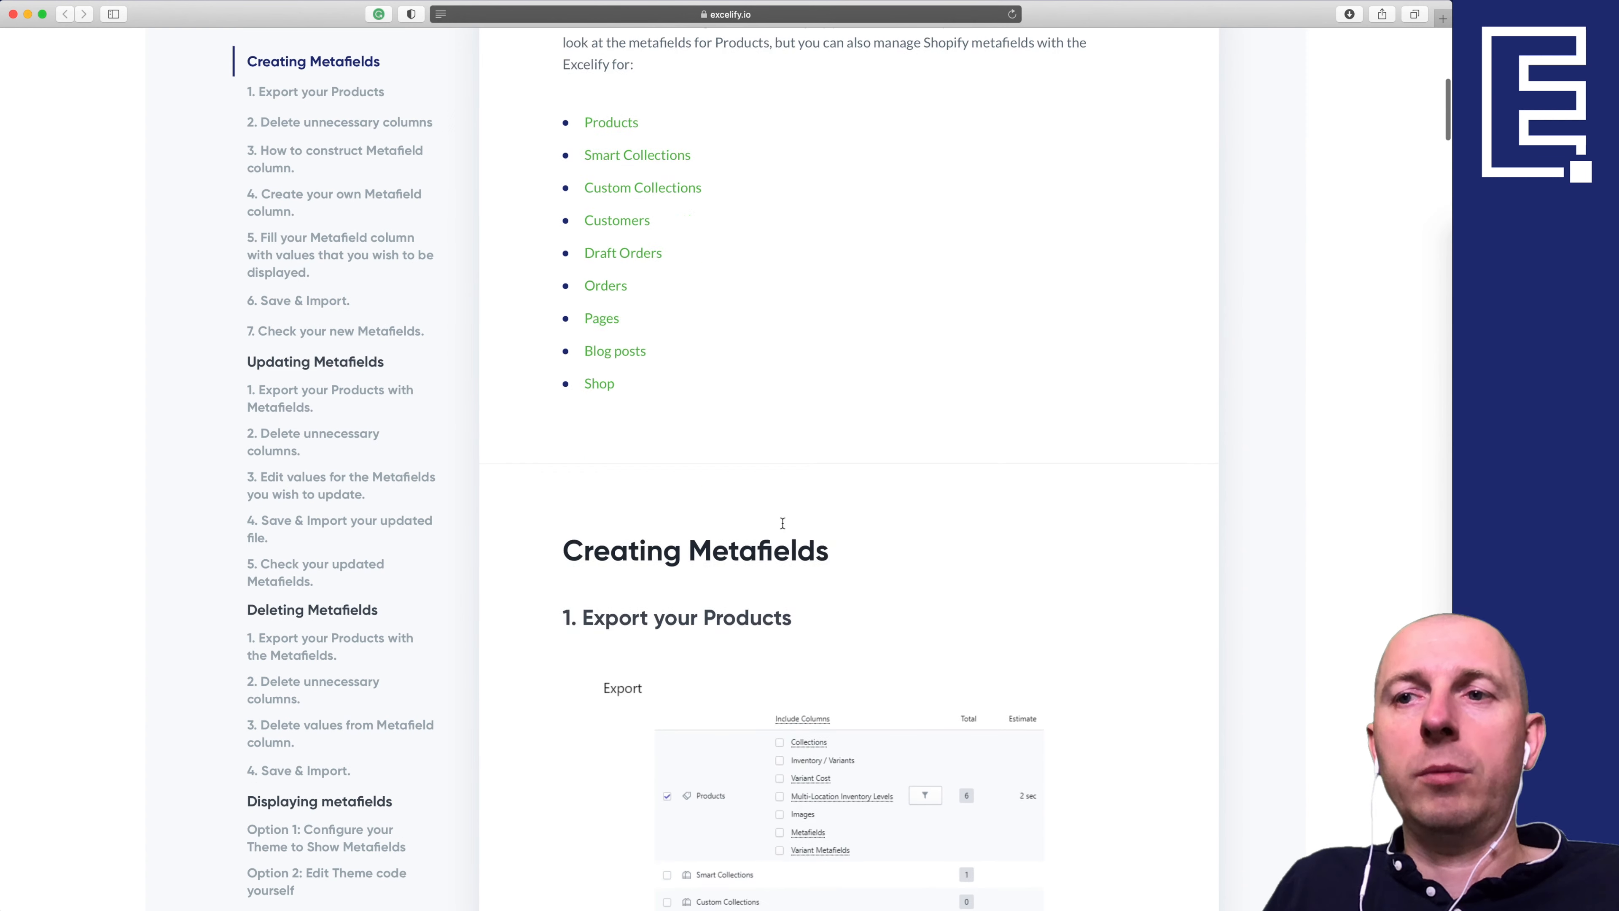
scroll(783, 518, "down", 10)
scroll(304, 410, "down", 10)
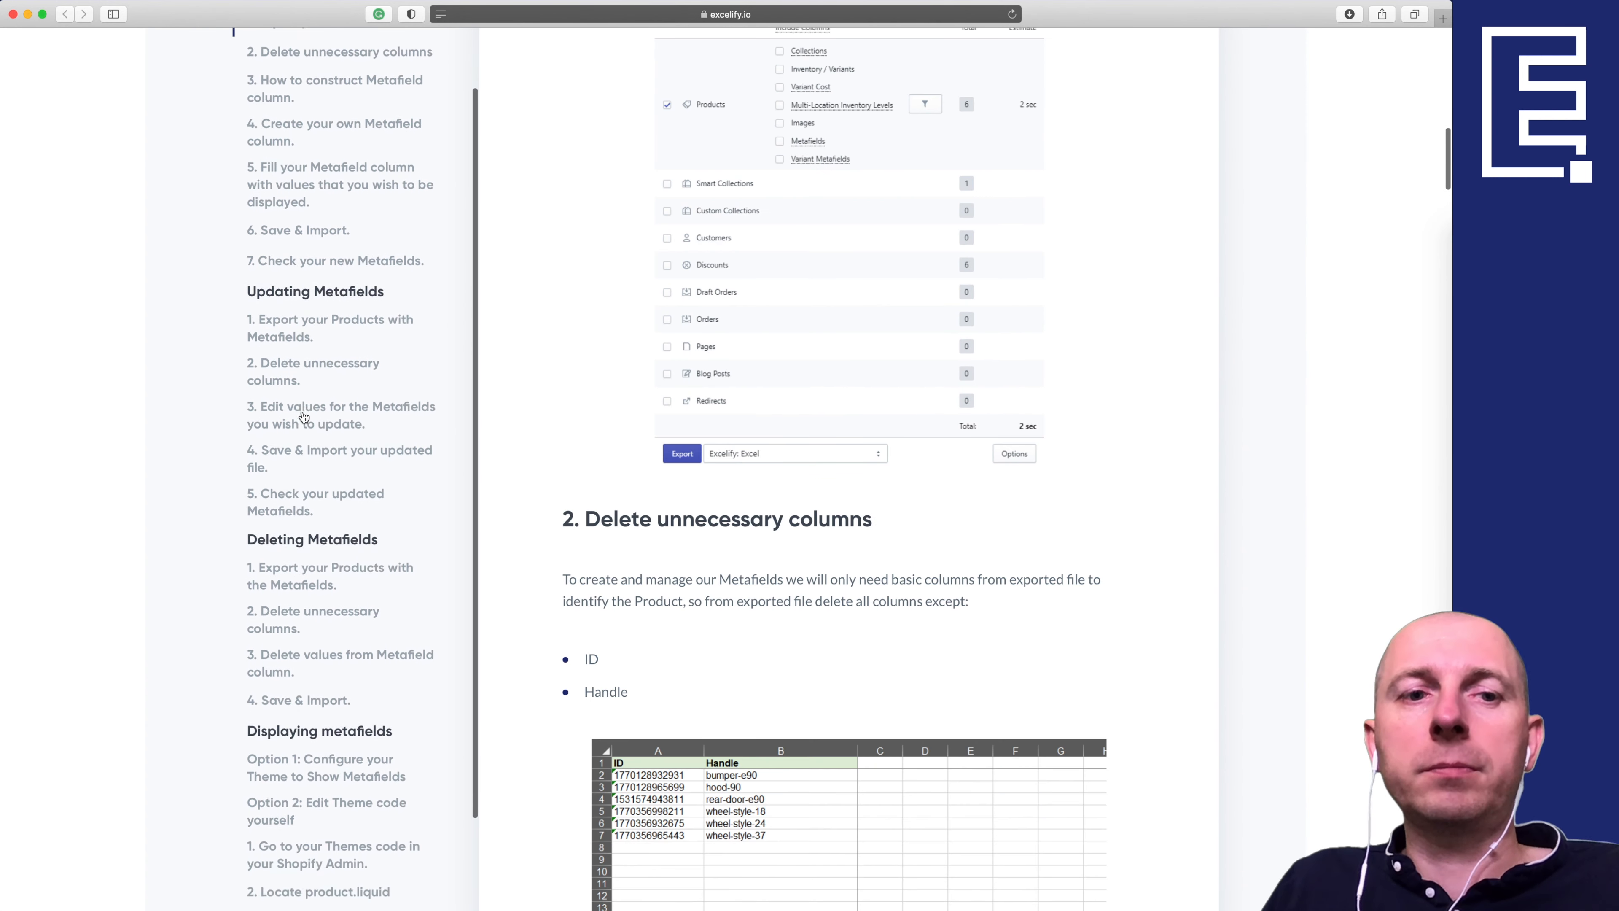
scroll(304, 411, "up", 20)
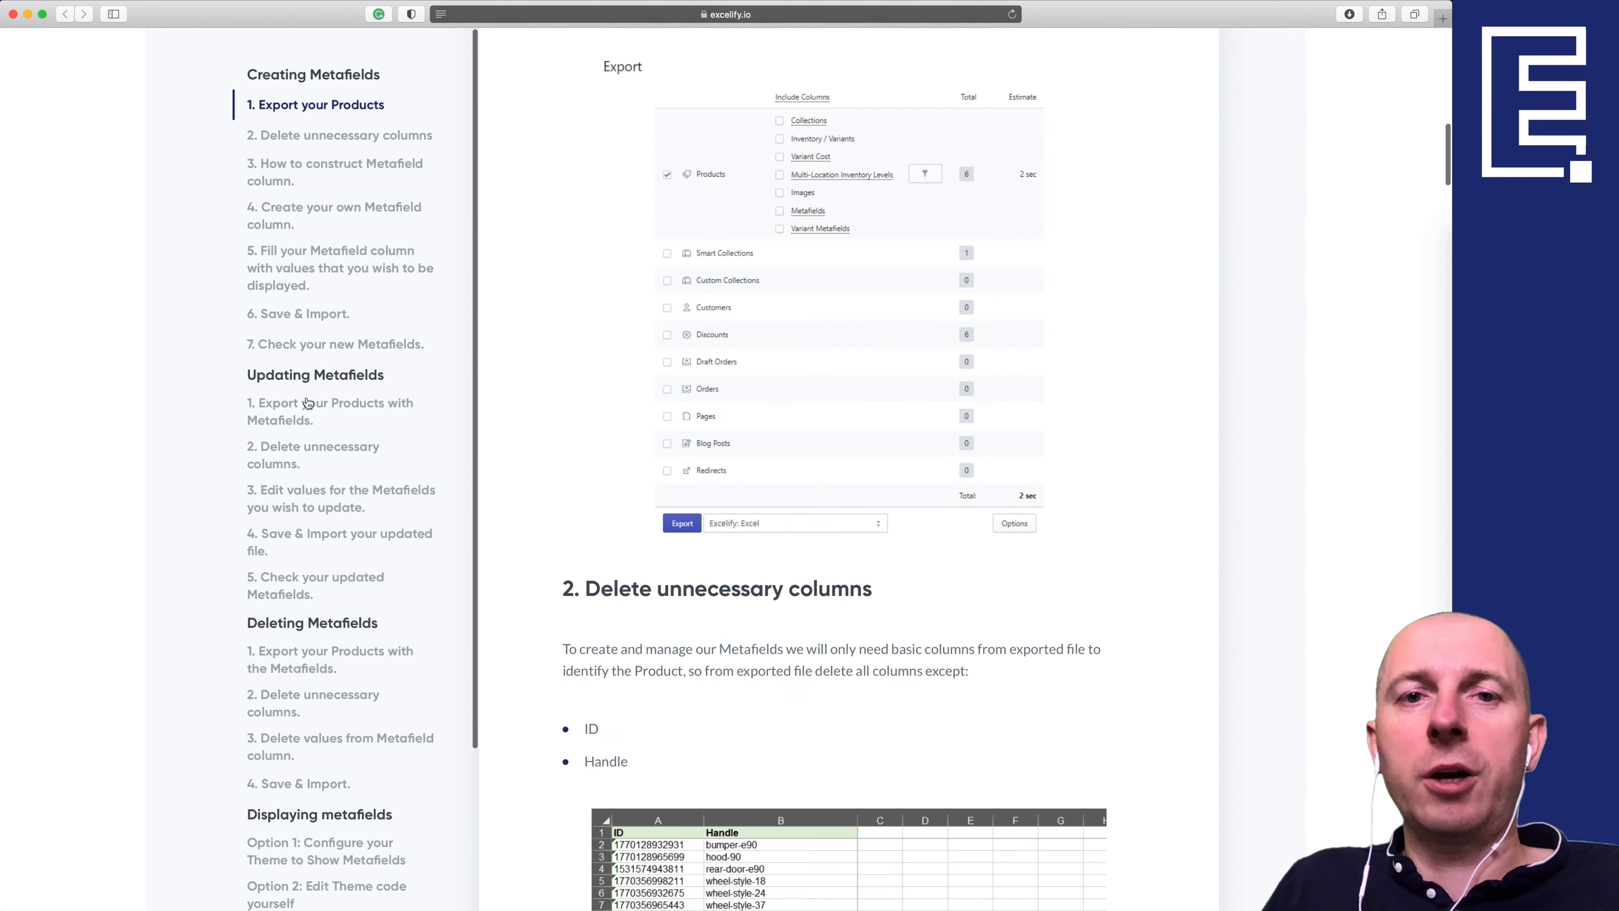
scroll(804, 439, "up", 5)
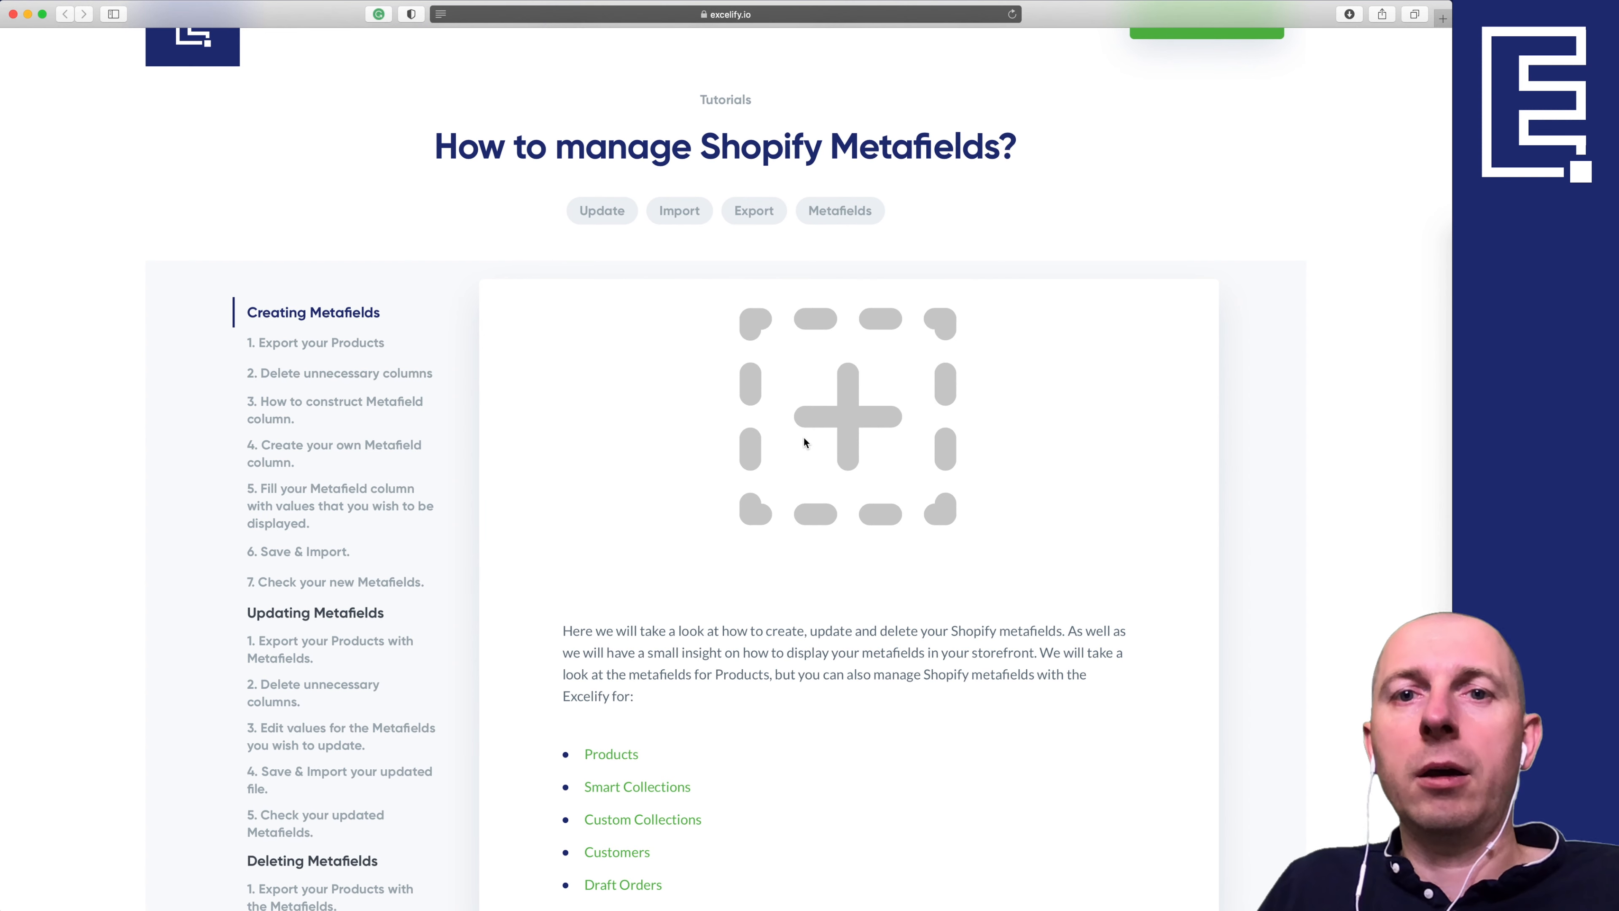
scroll(803, 438, "up", 2)
scroll(788, 517, "down", 6)
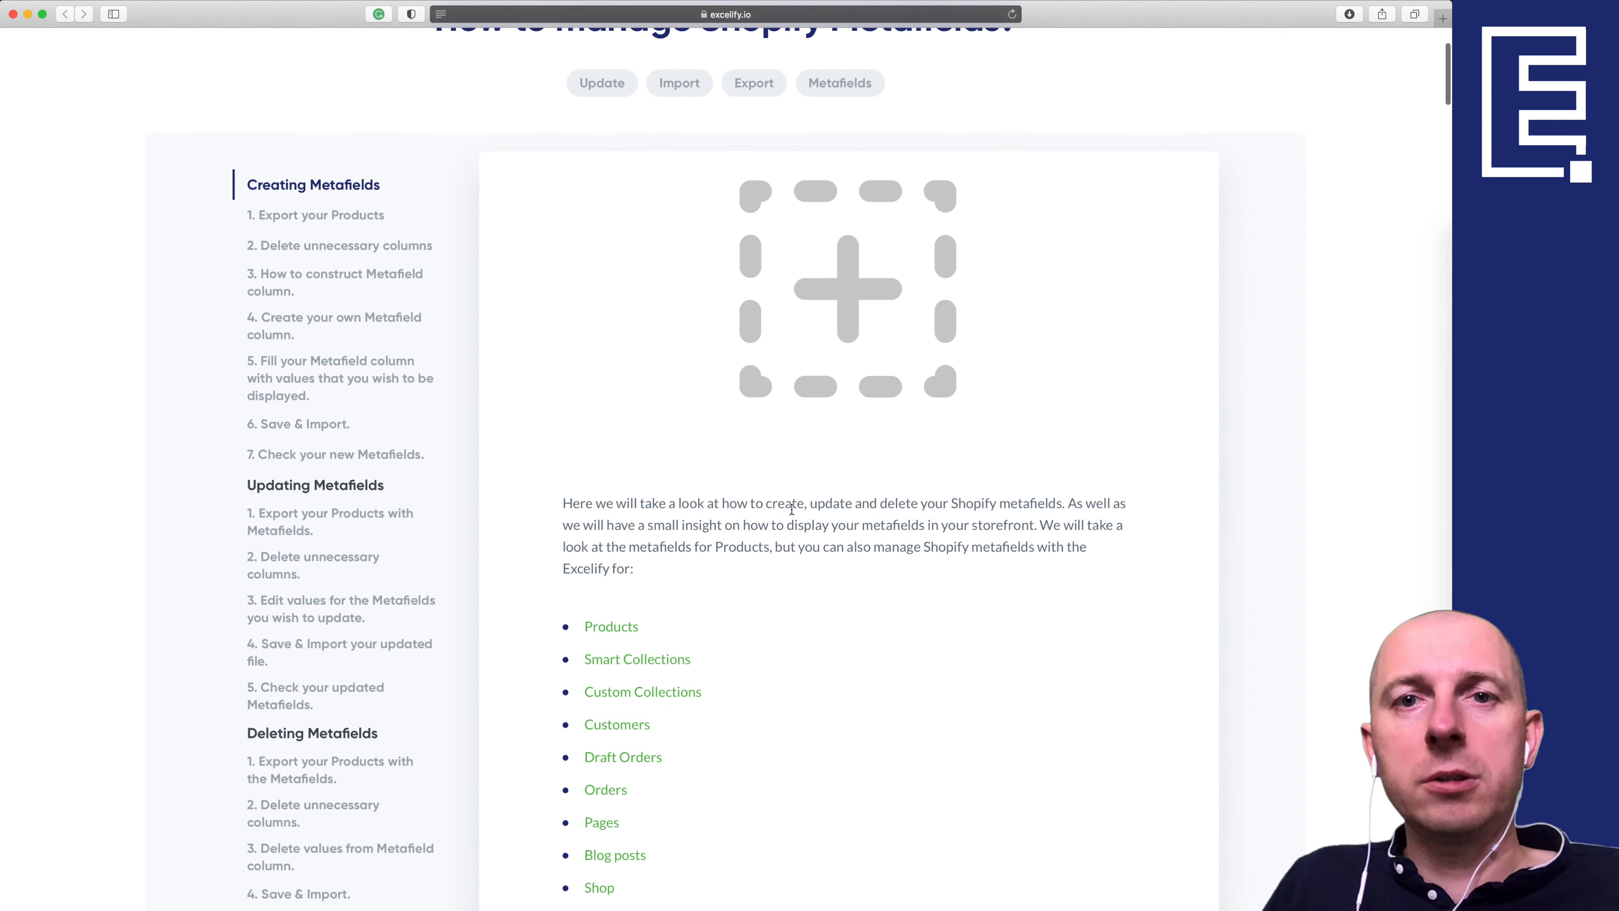
Step: Switch to the Shopify admin, view its product list, and open the JetPack page from the online store's catalog
key("super+grave")
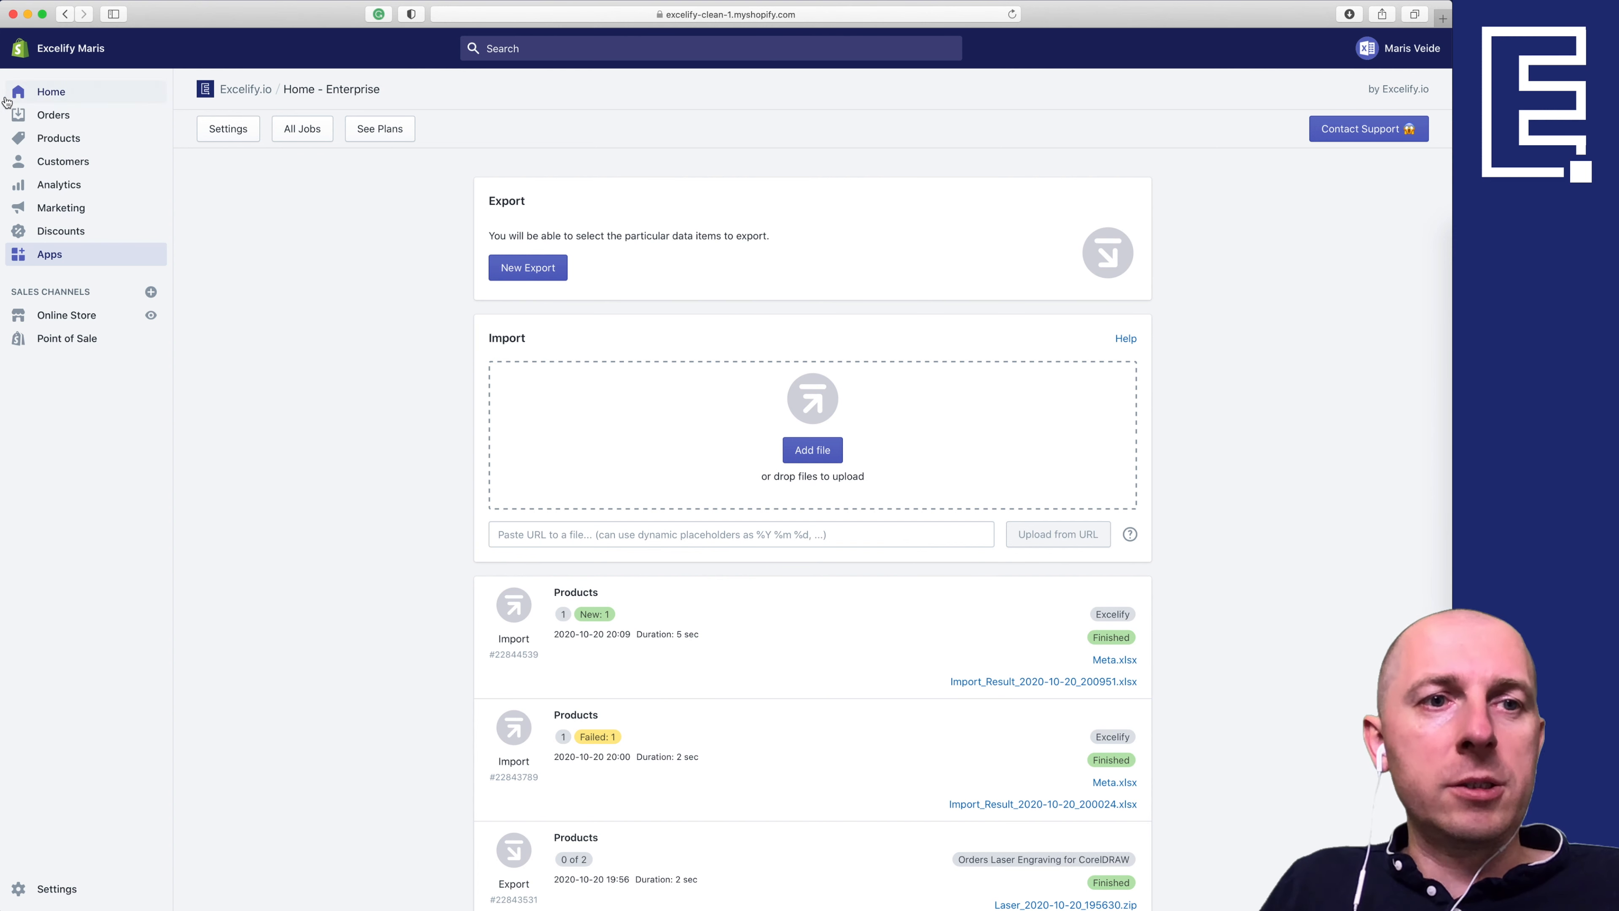
left_click(52, 142, "super")
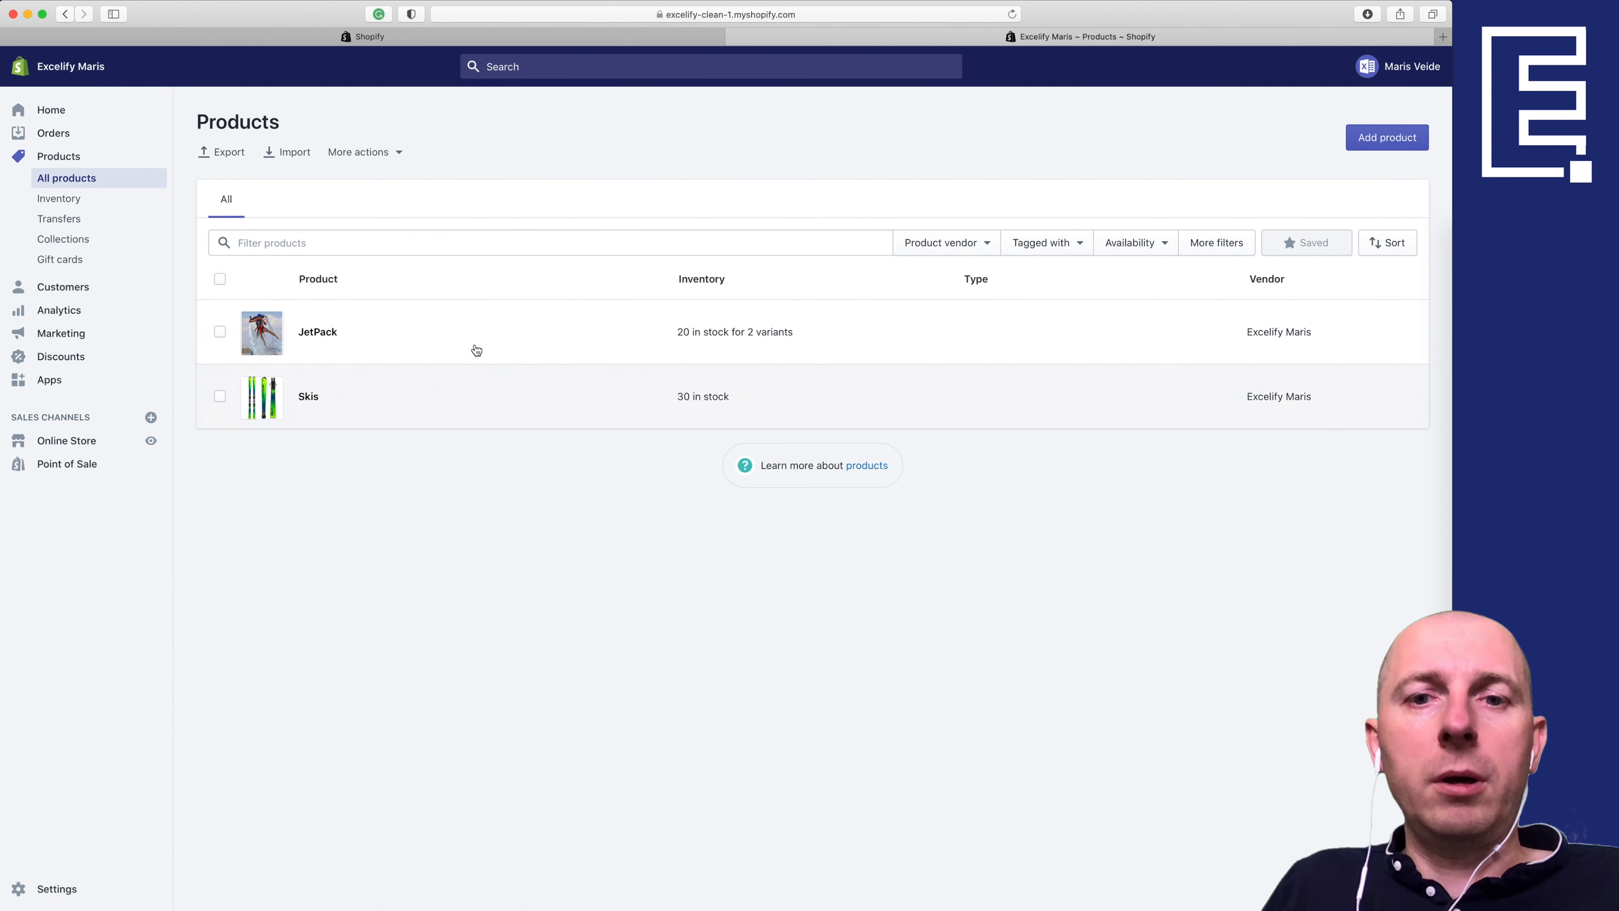
left_click(151, 442)
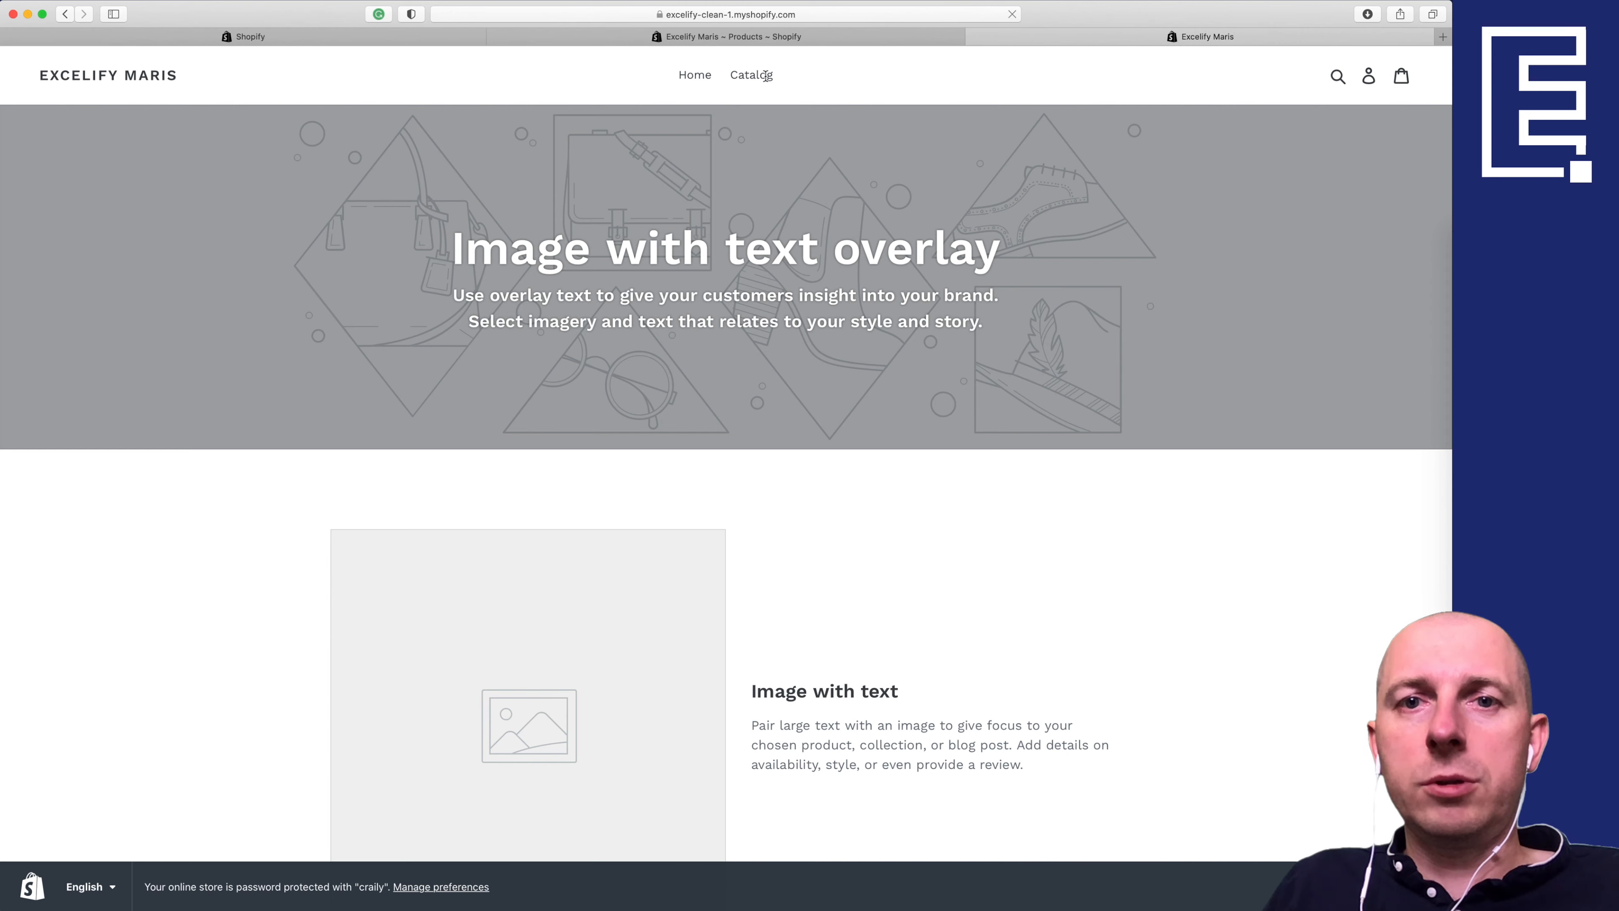
left_click(764, 76)
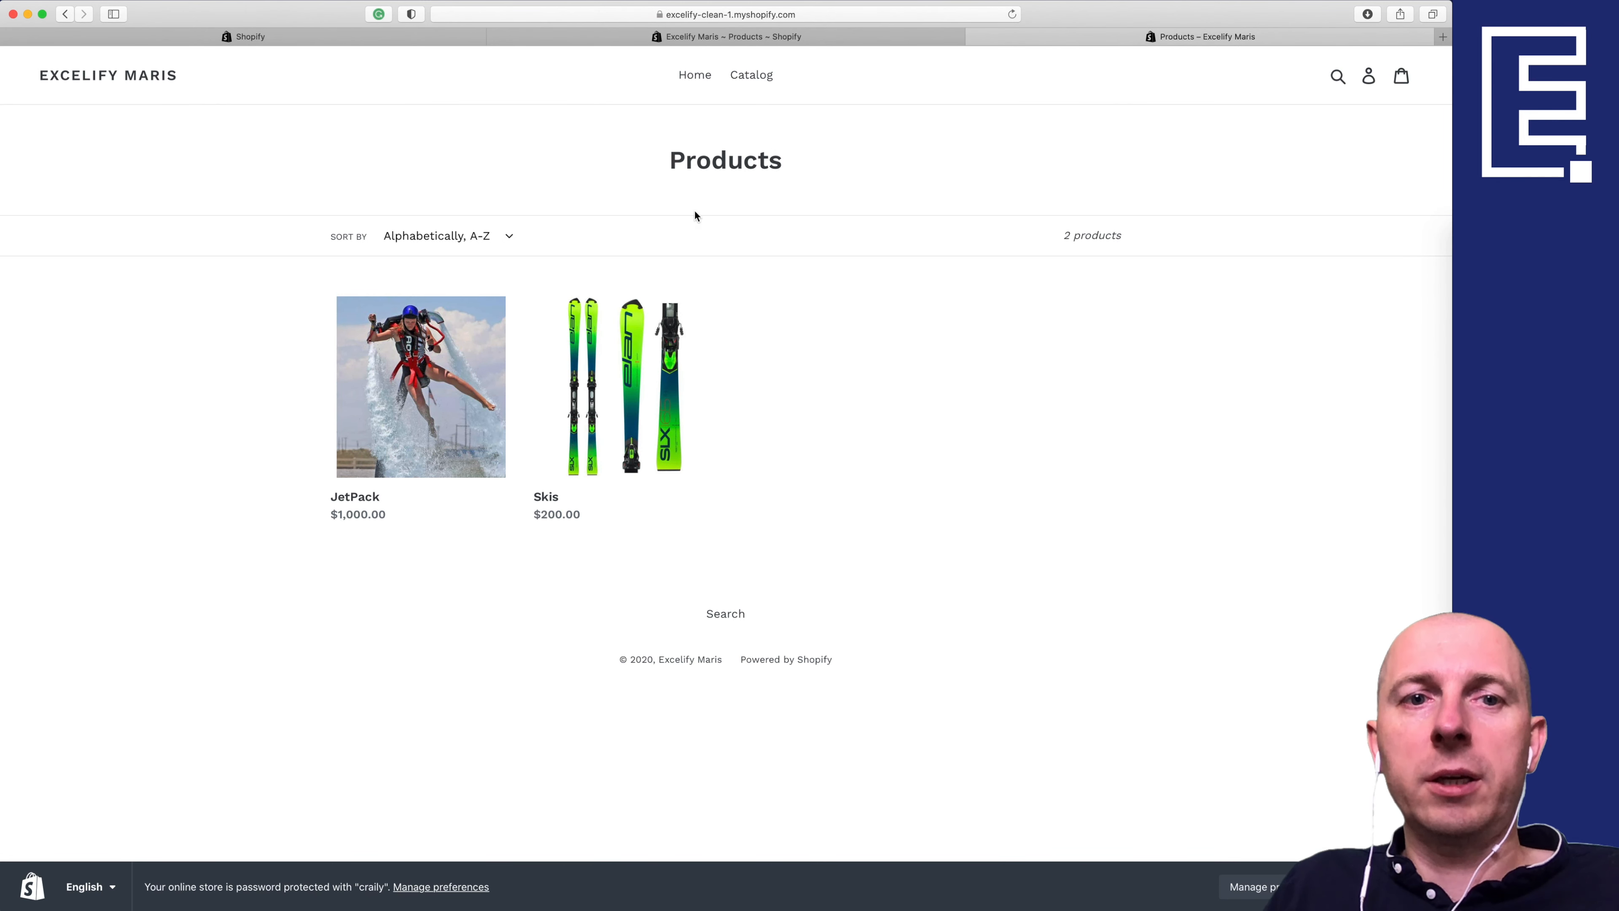
left_click(456, 382)
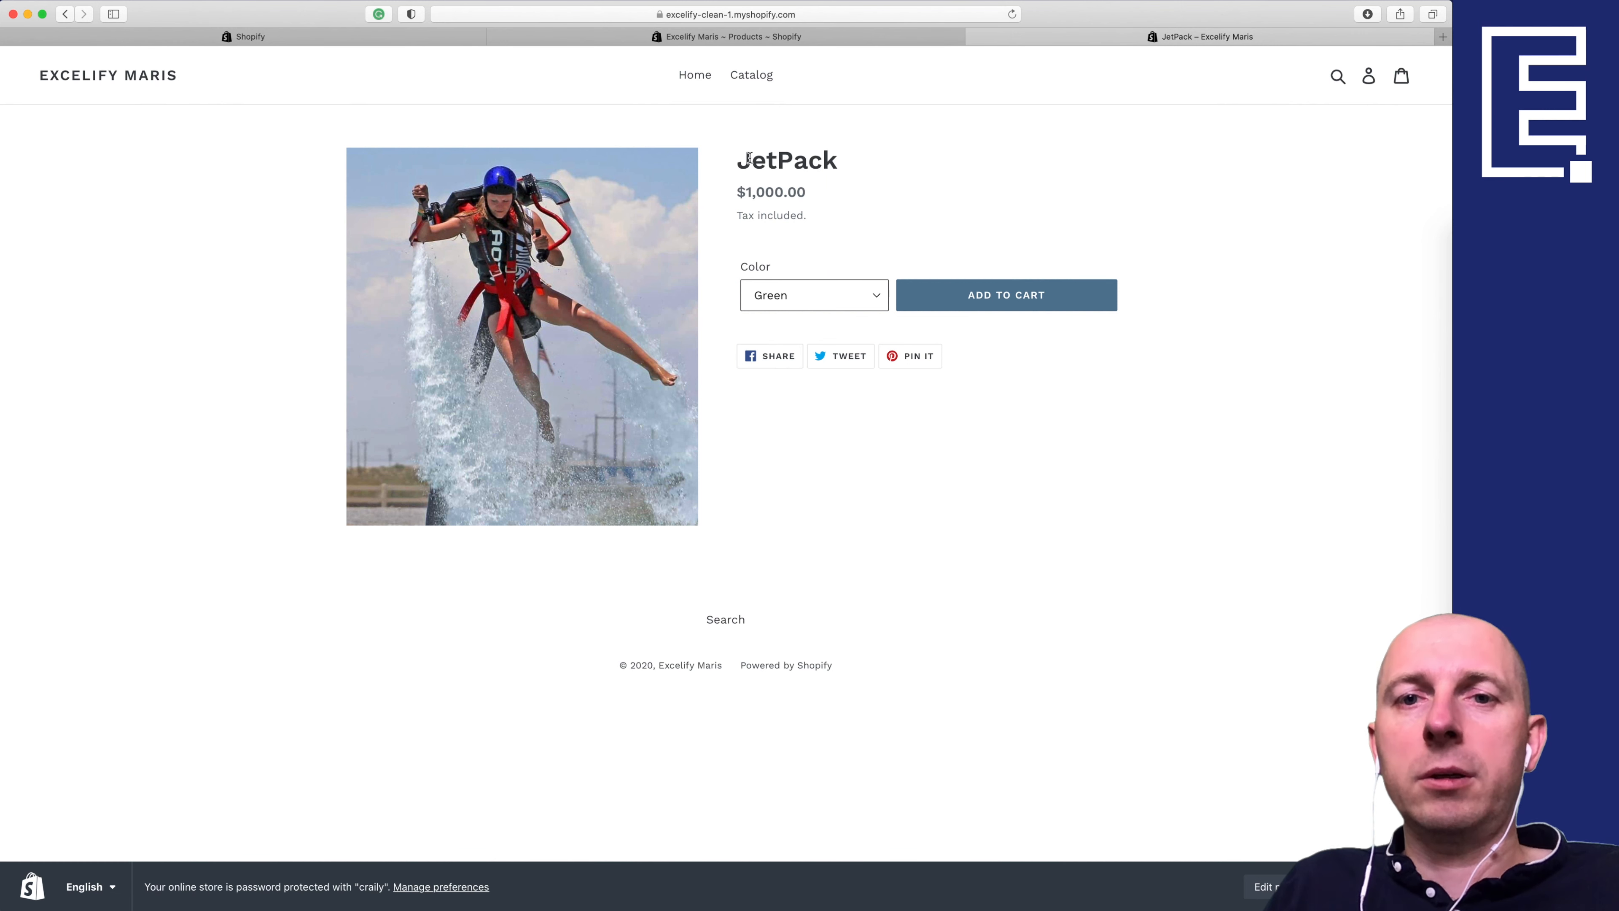
Step: Compare the JetPack's Green and Red color variants on the storefront page, finishing with Red selected
left_click(811, 305)
left_click(798, 312)
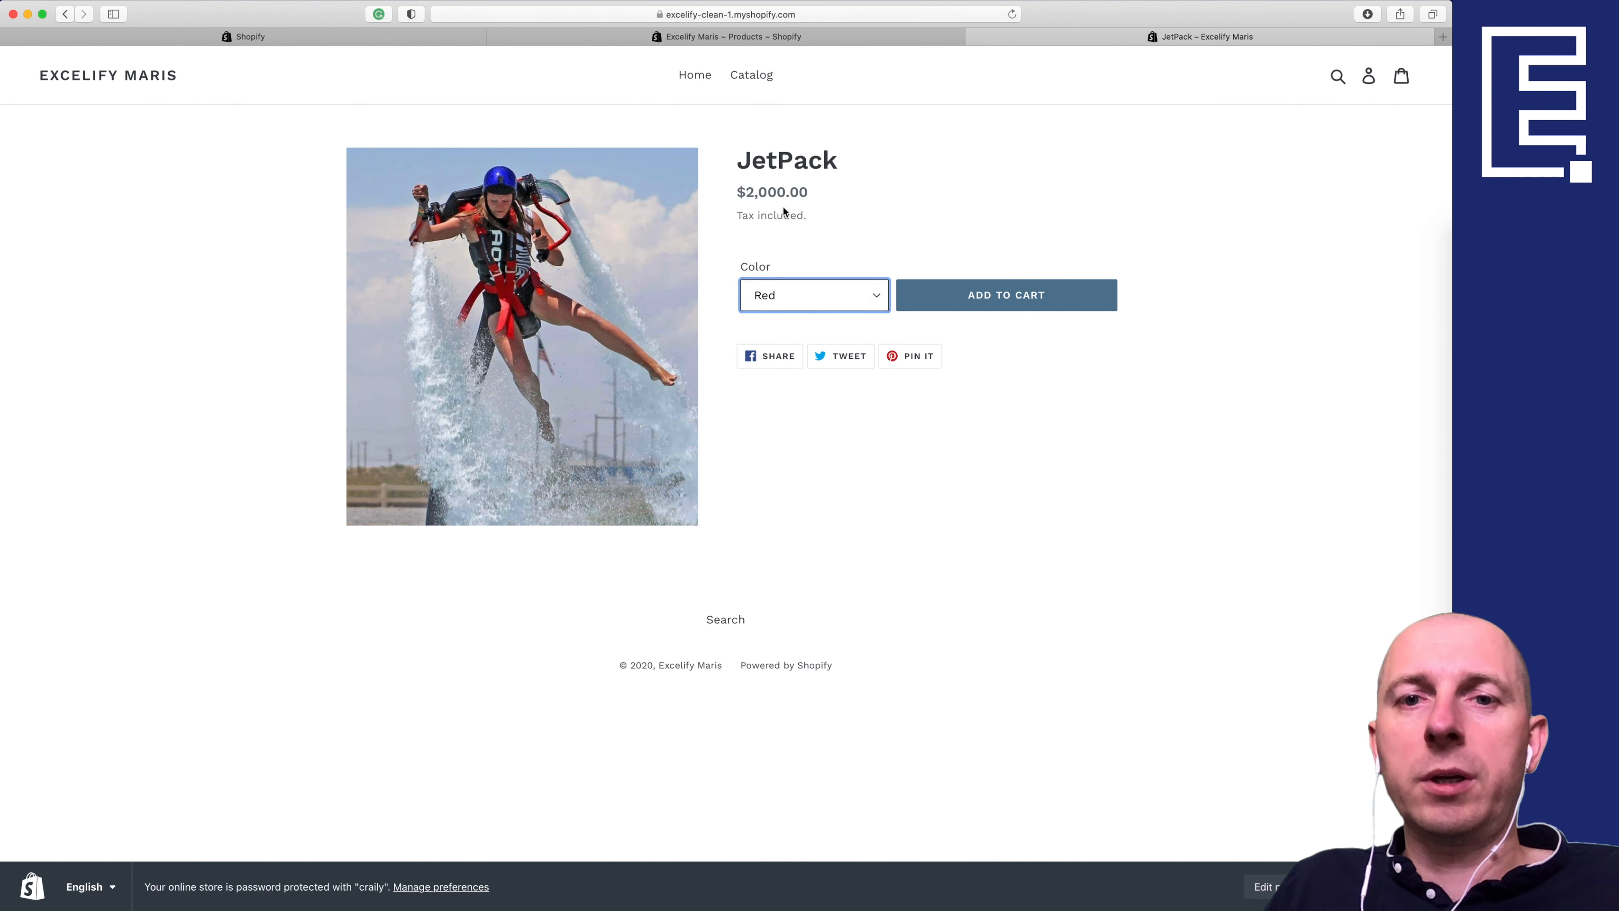
left_click(798, 310)
left_click(791, 281)
left_click(799, 303)
left_click(802, 313)
left_click(795, 304)
left_click(793, 285)
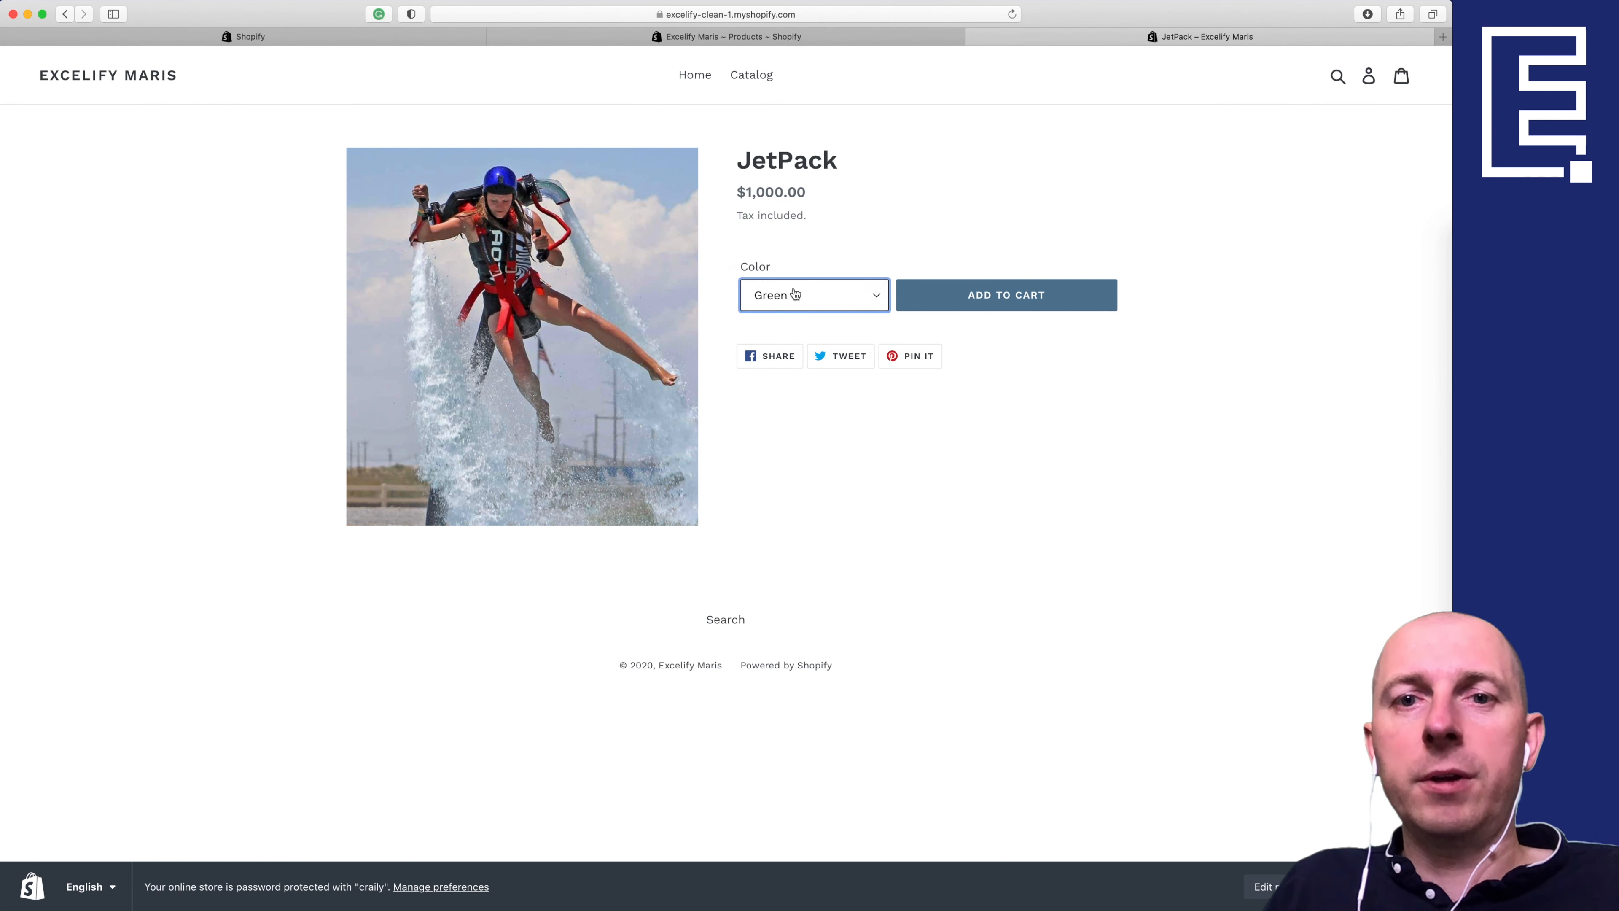
left_click(801, 295)
left_click(800, 311)
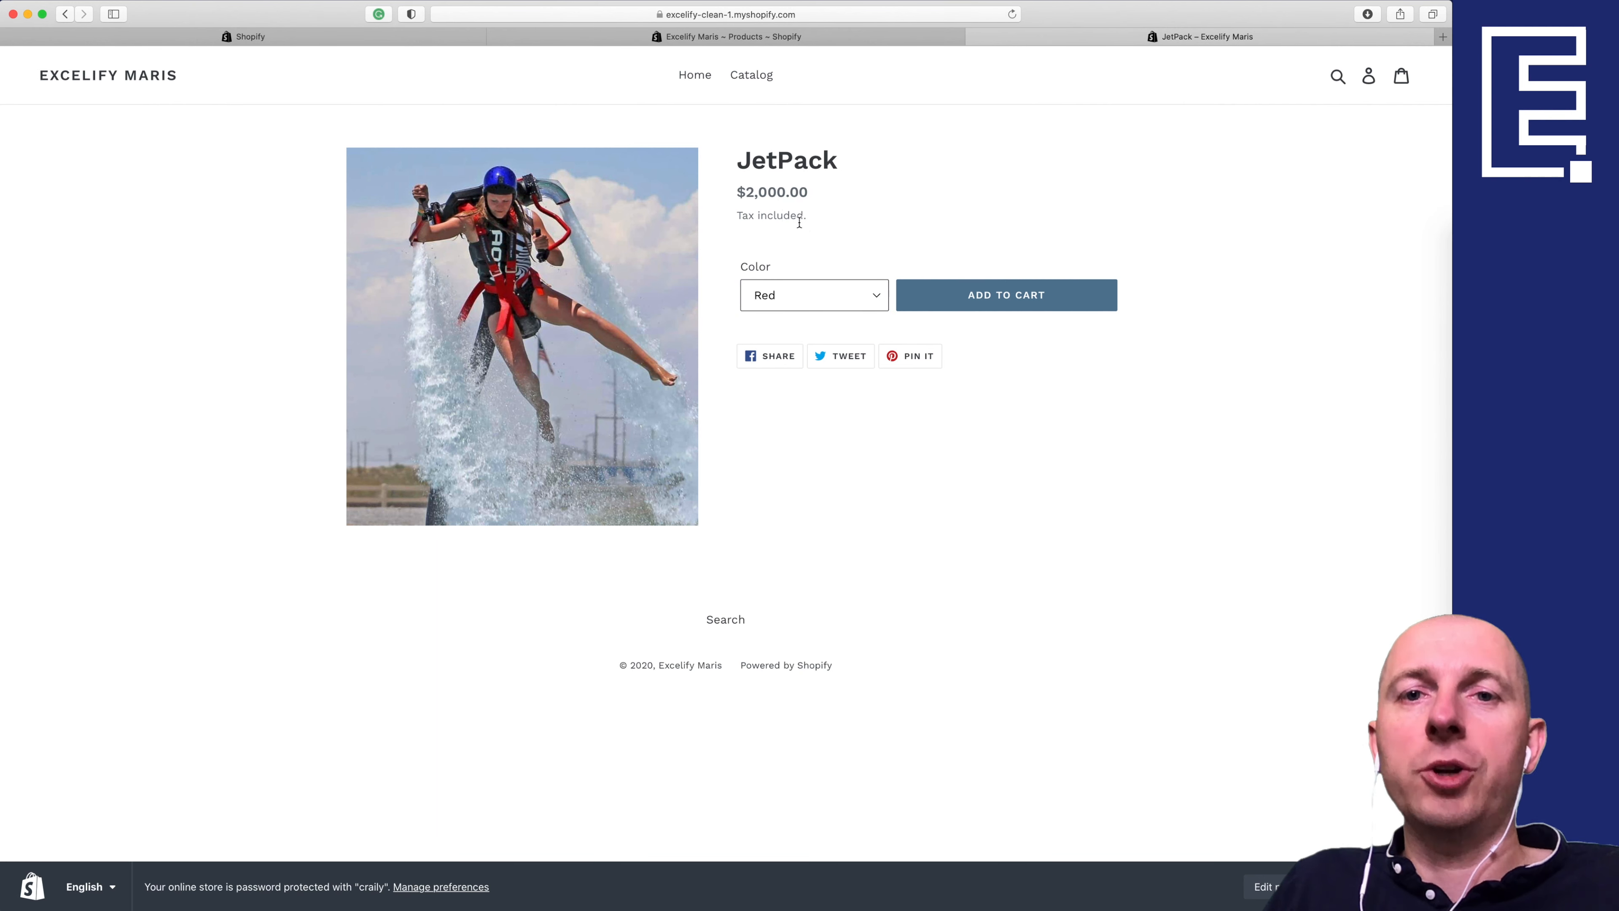
Step: Return to the Excelify app and set up a new export of Products in the Excelify: Excel format
left_click(789, 39)
left_click(440, 38)
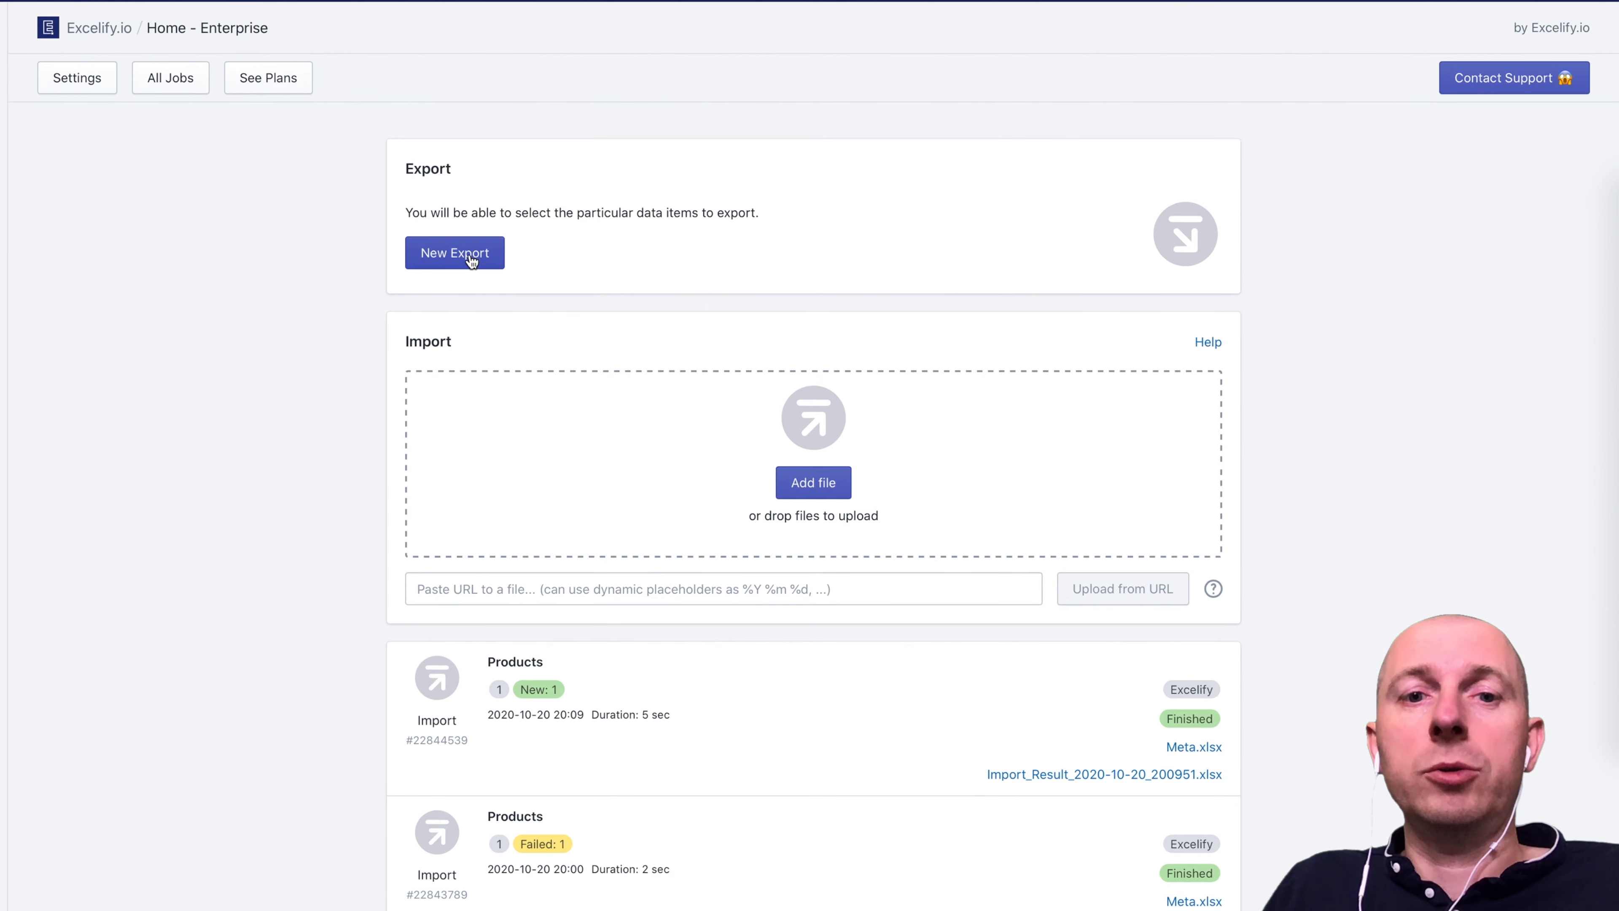
left_click(530, 285)
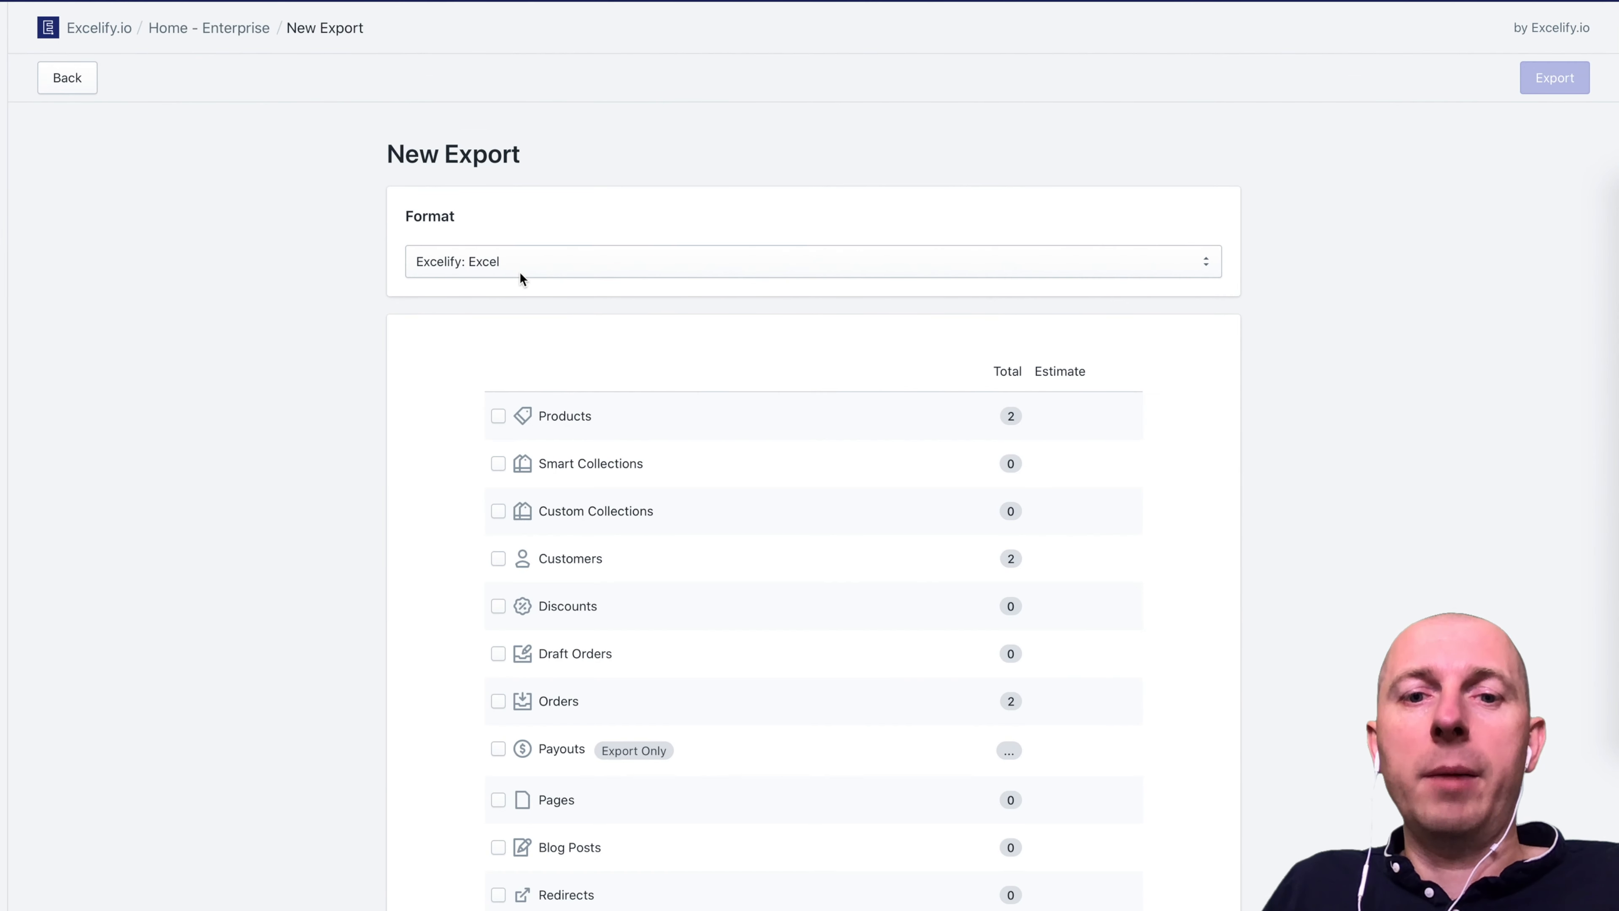
left_click(567, 418)
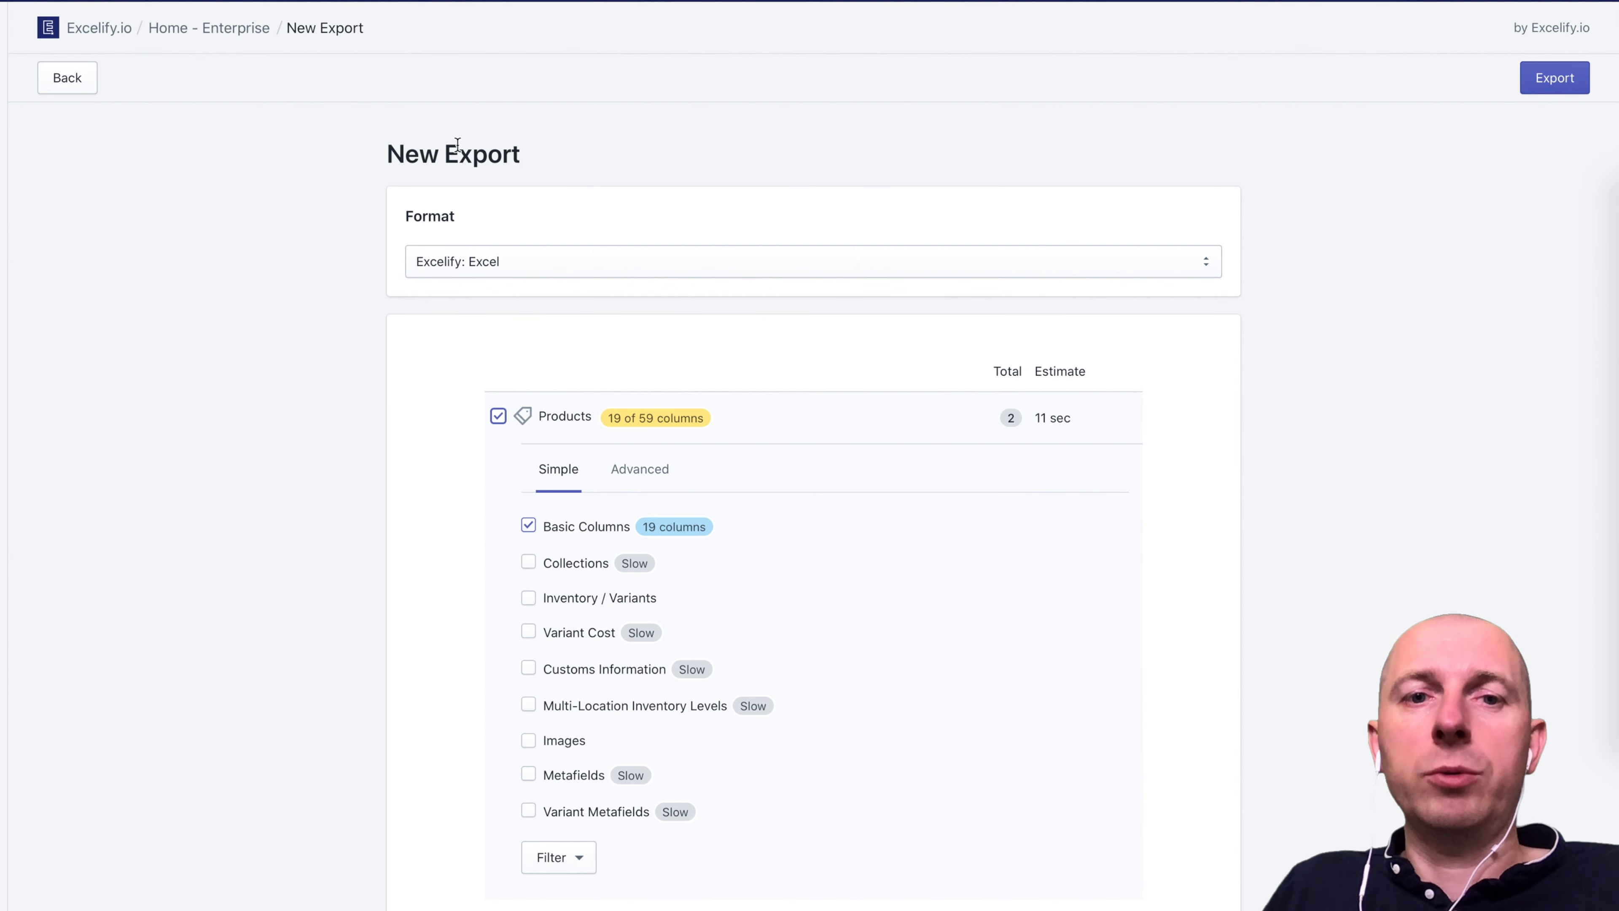
left_click(435, 259)
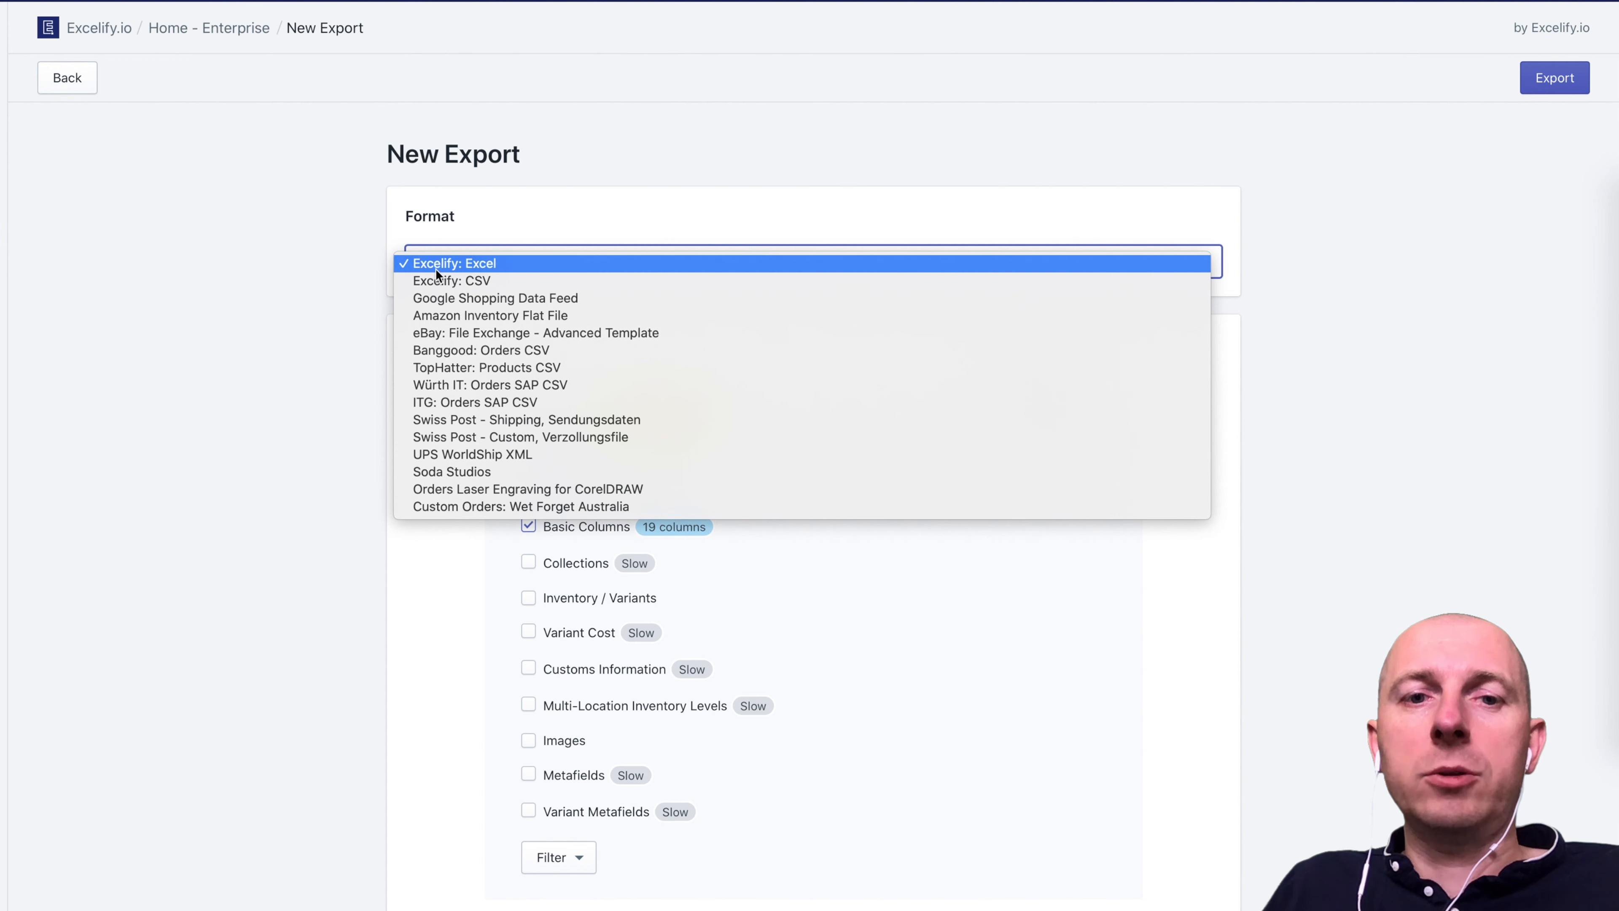
left_click(510, 268)
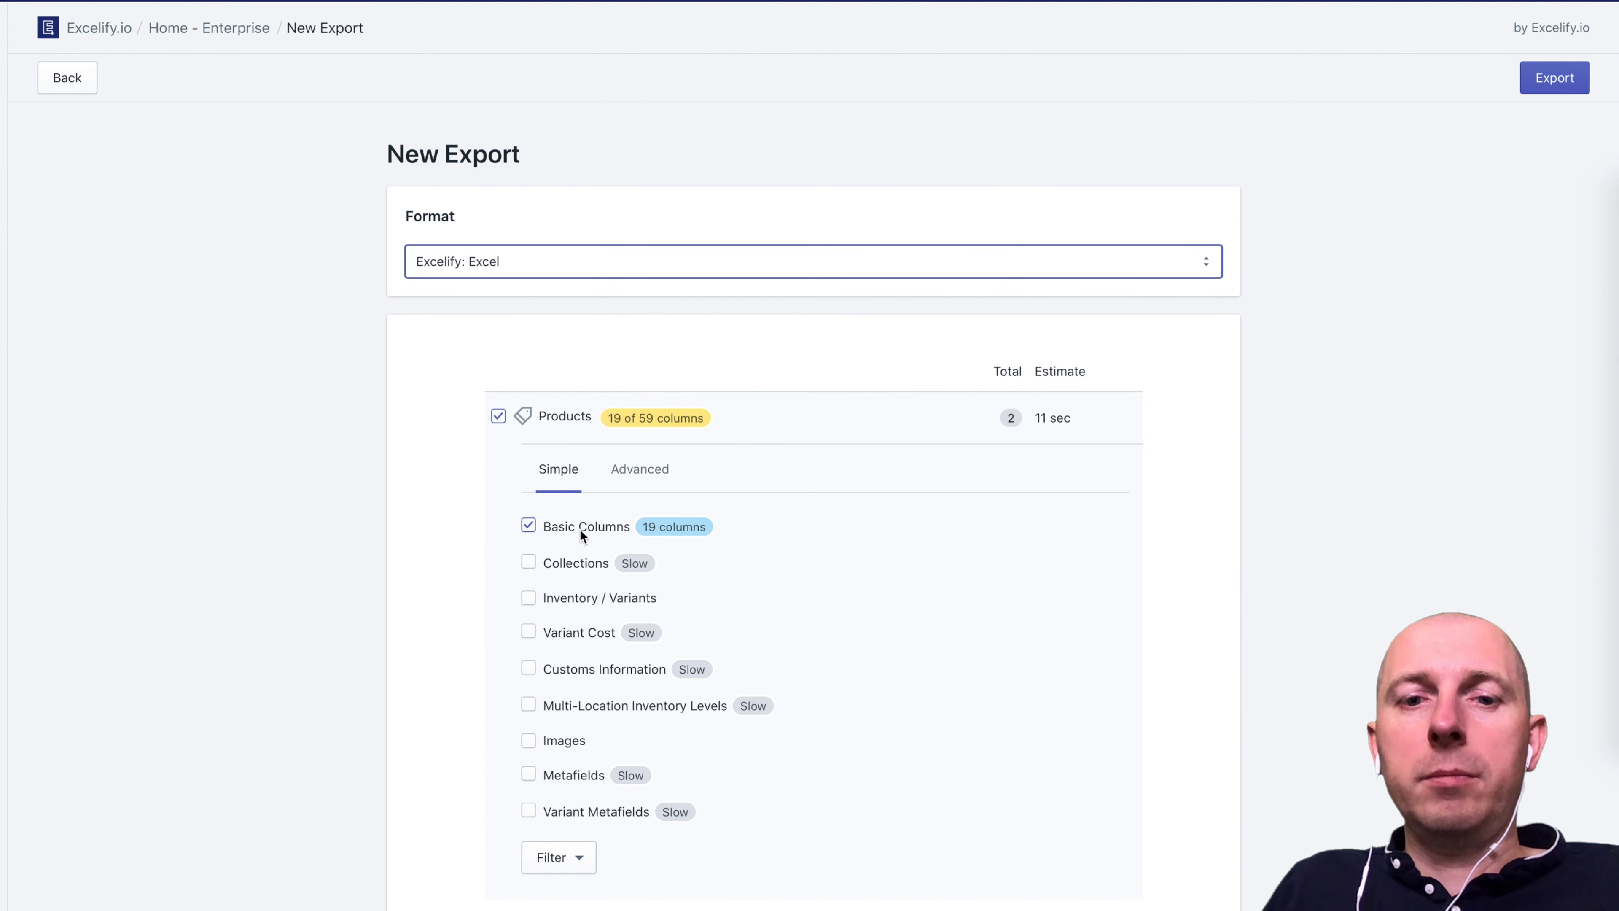
Step: Include the Metafields and Variant Metafields column groups in the Products export
scroll(559, 465, "down", 2)
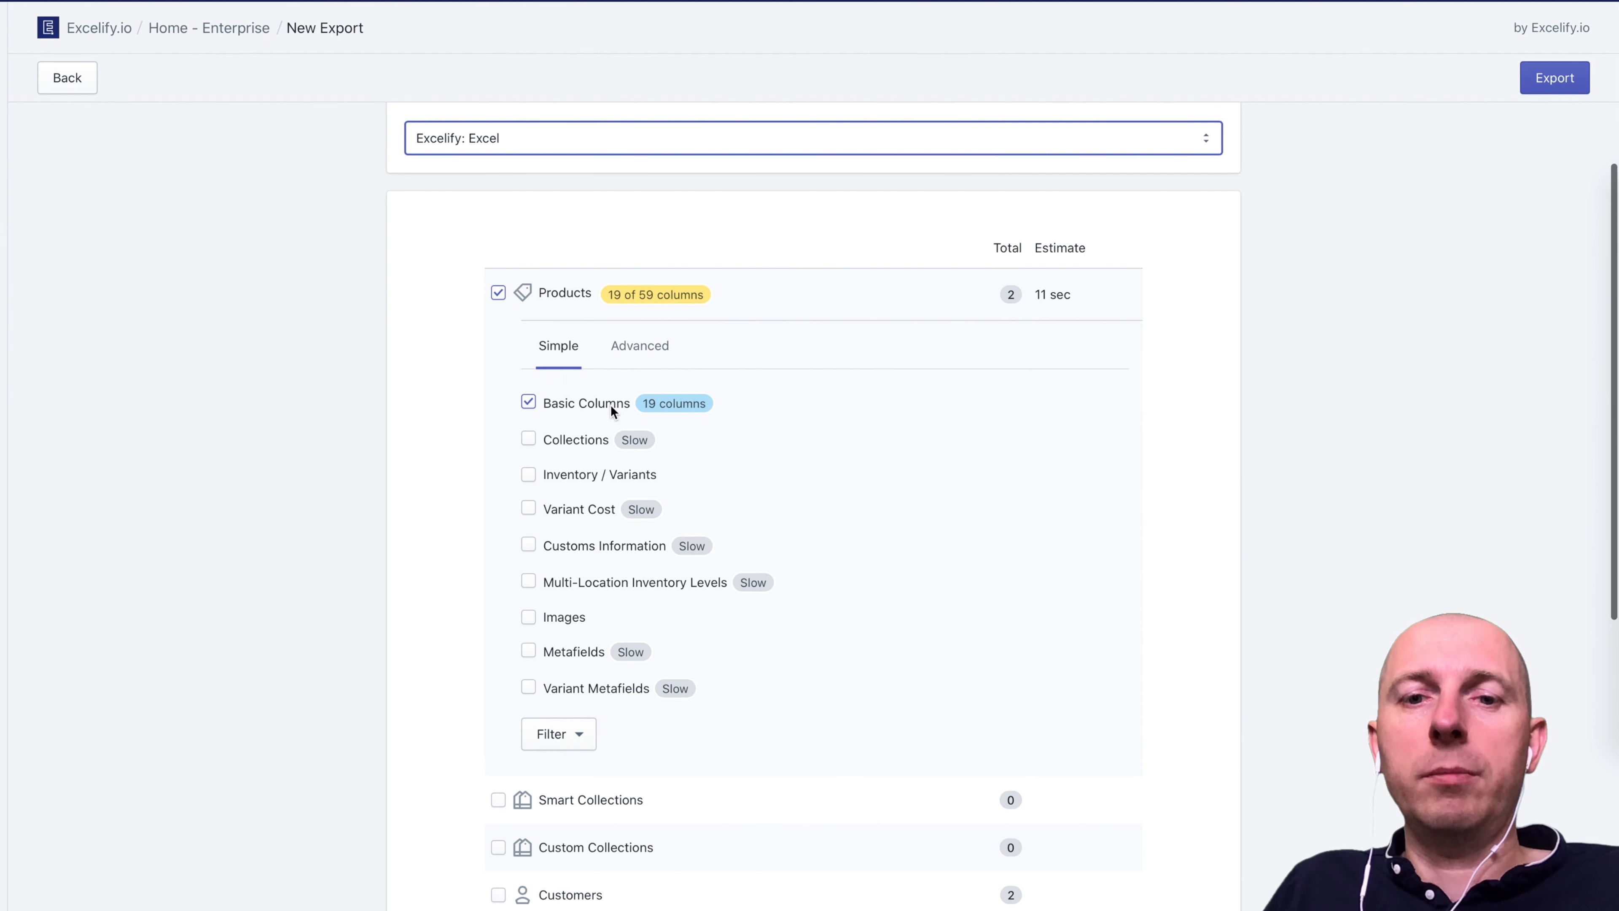
left_click(568, 653)
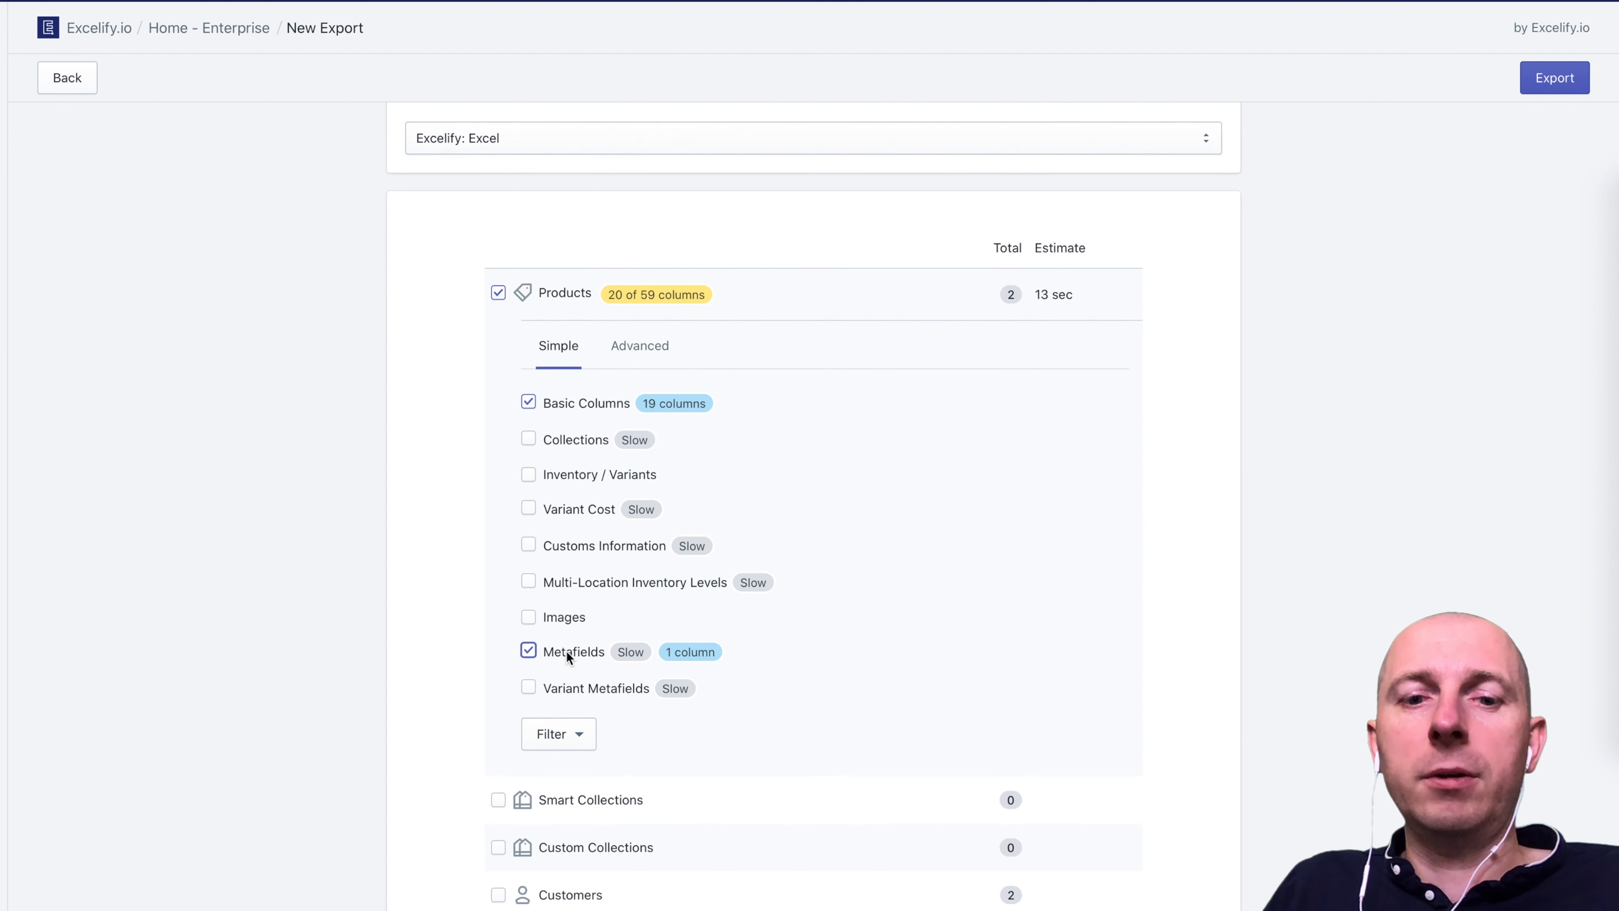
left_click(571, 688)
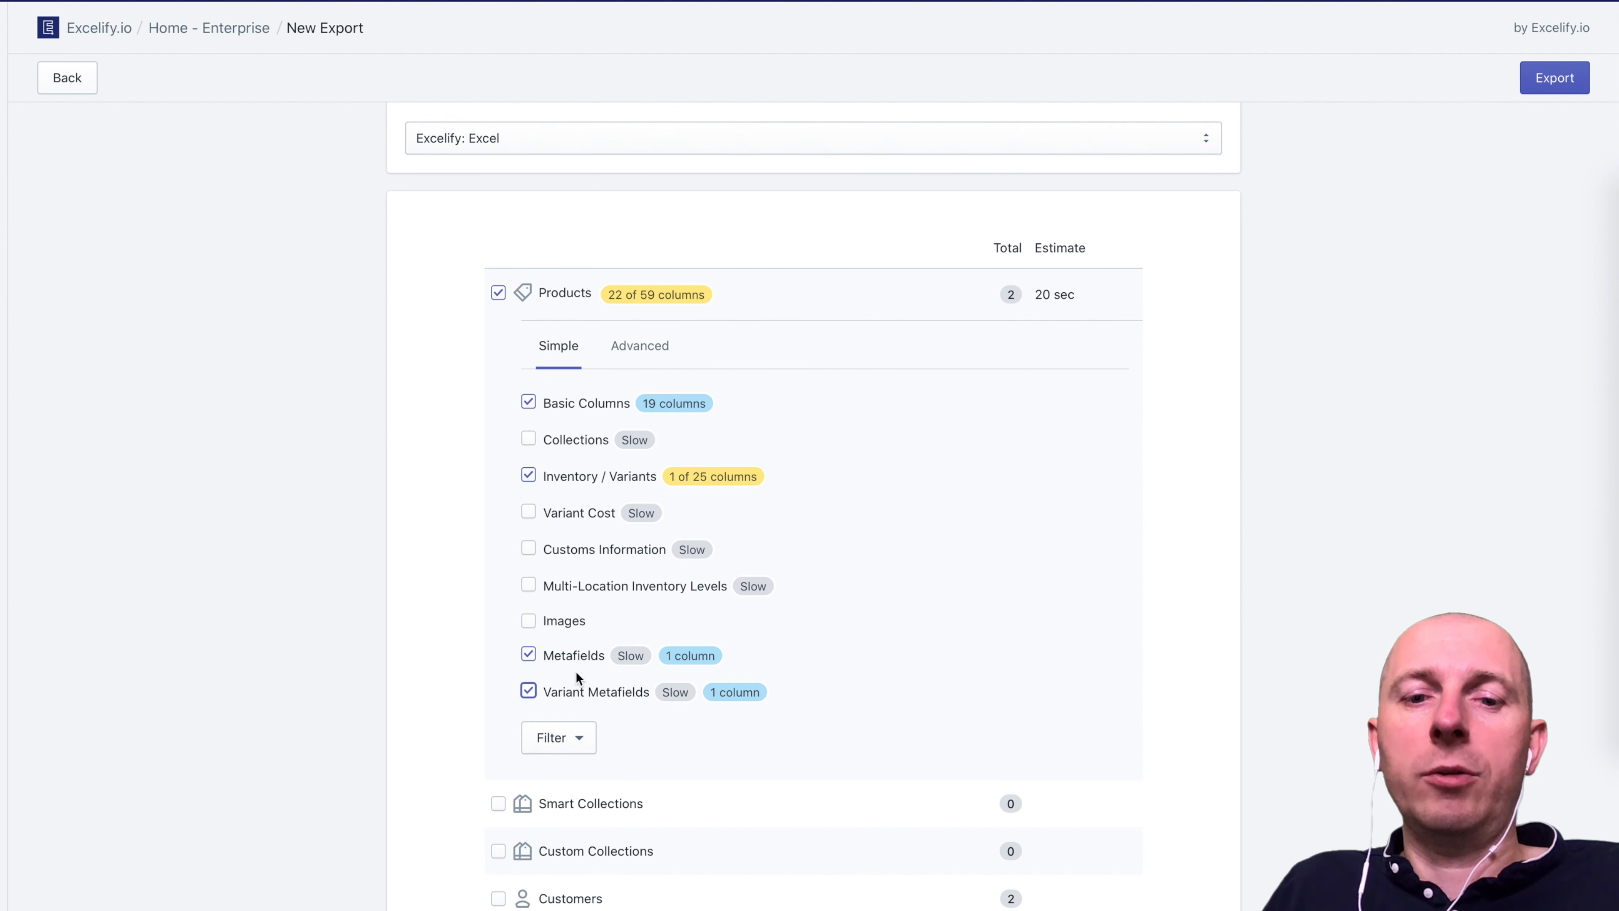
Step: In the advanced column selection, remove Body HTML, Vendor, Type, Tags and Tags Command from the Products export
left_click(641, 361)
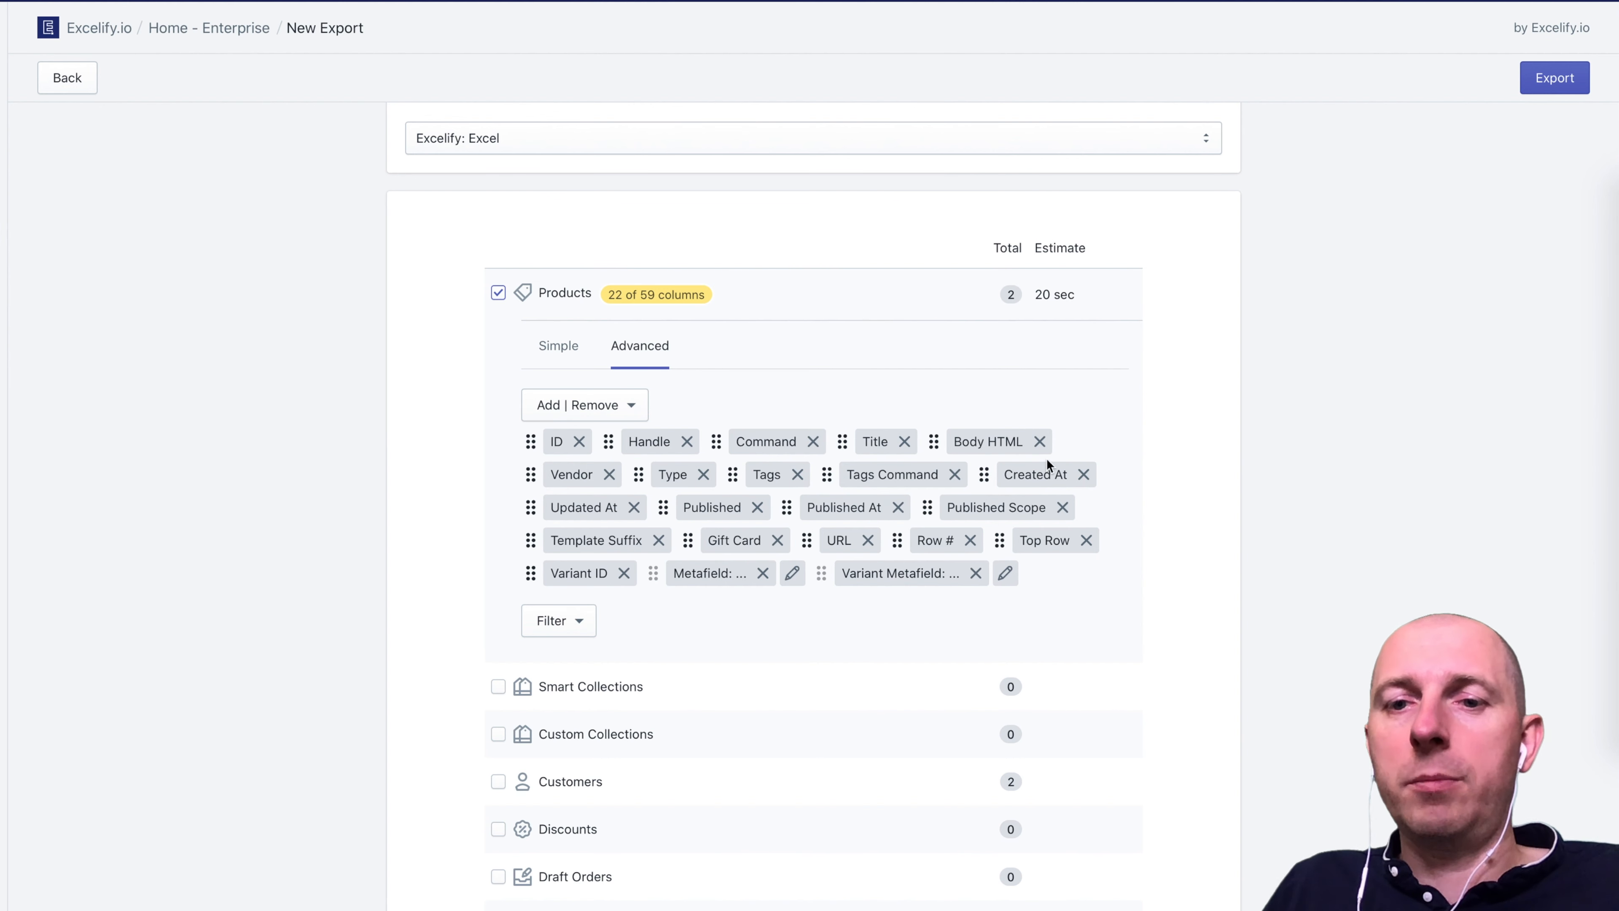
left_click(1039, 441)
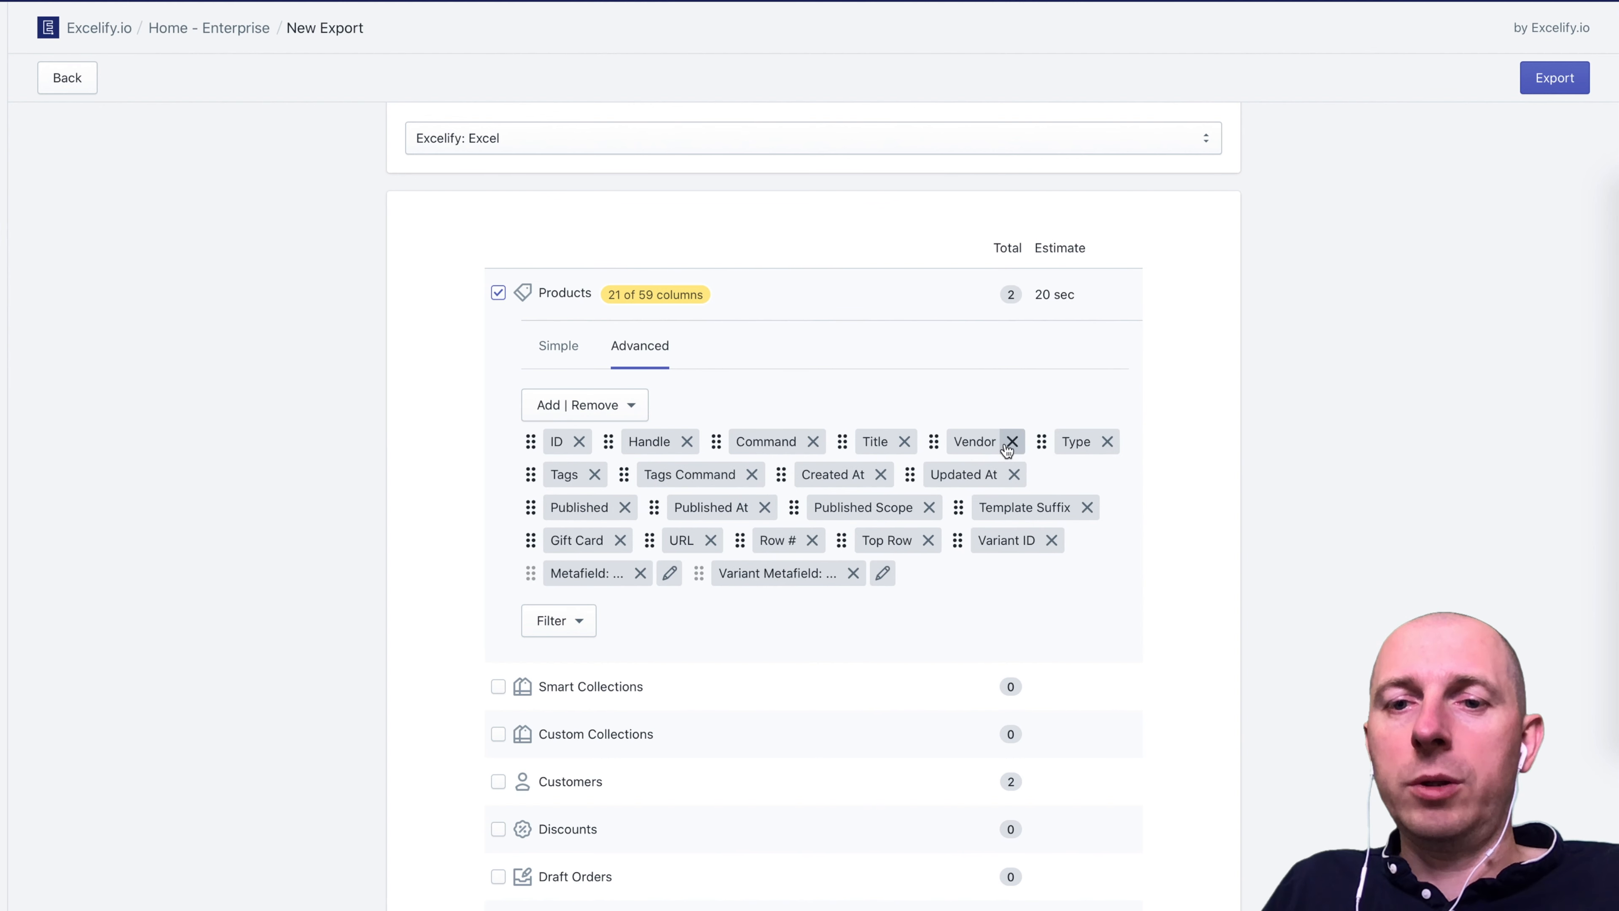
left_click(1009, 442)
left_click(998, 442)
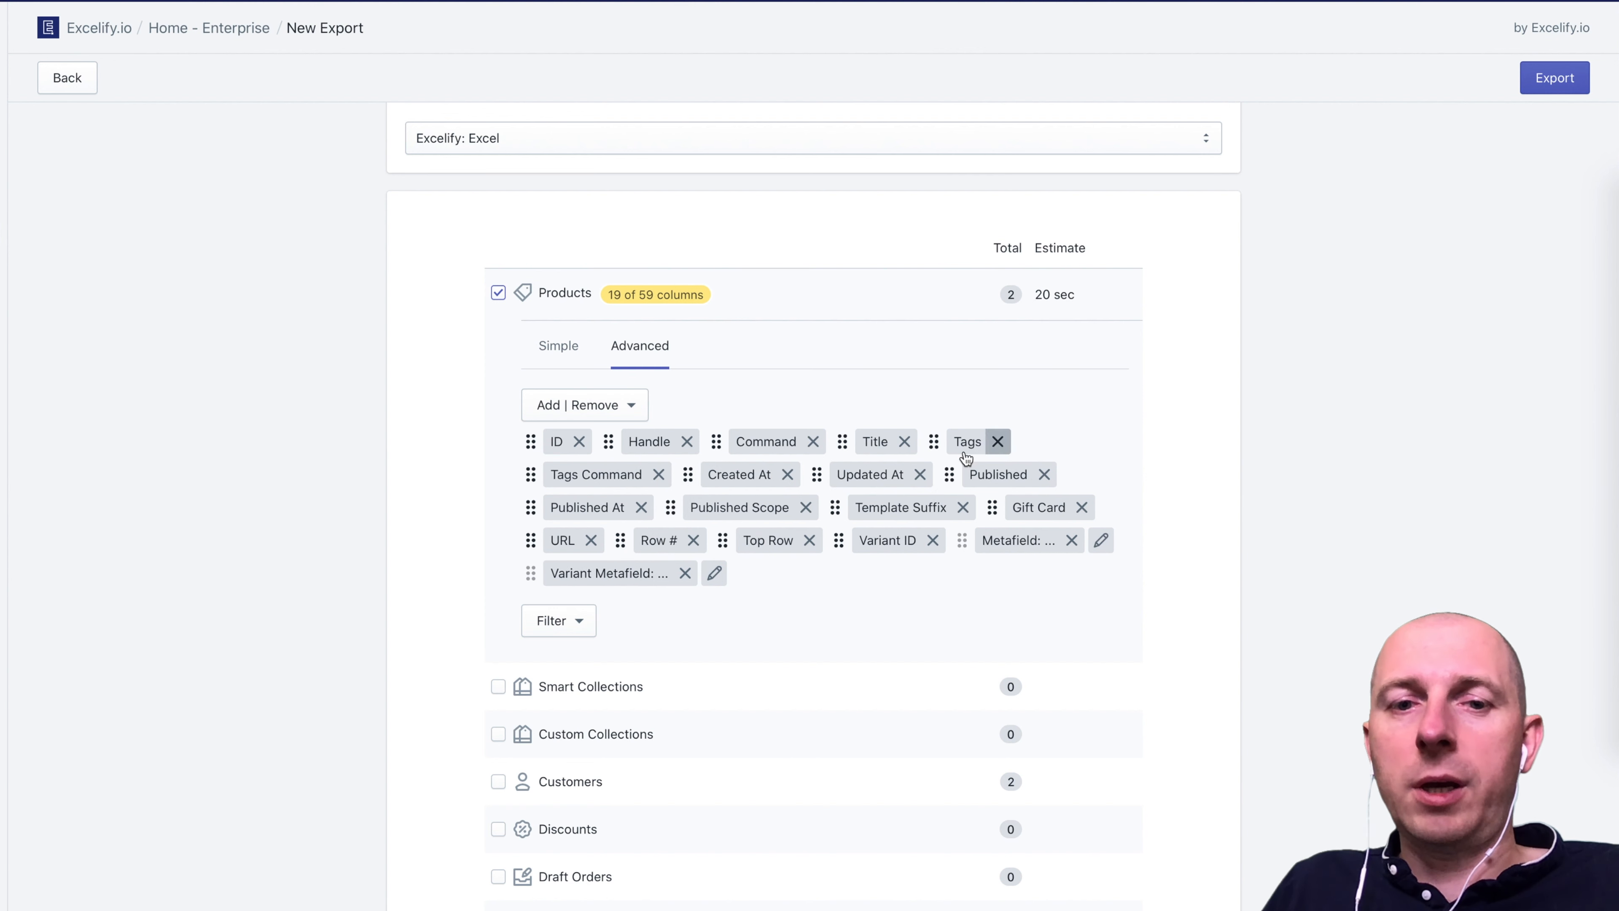
left_click(997, 441)
left_click(1061, 442)
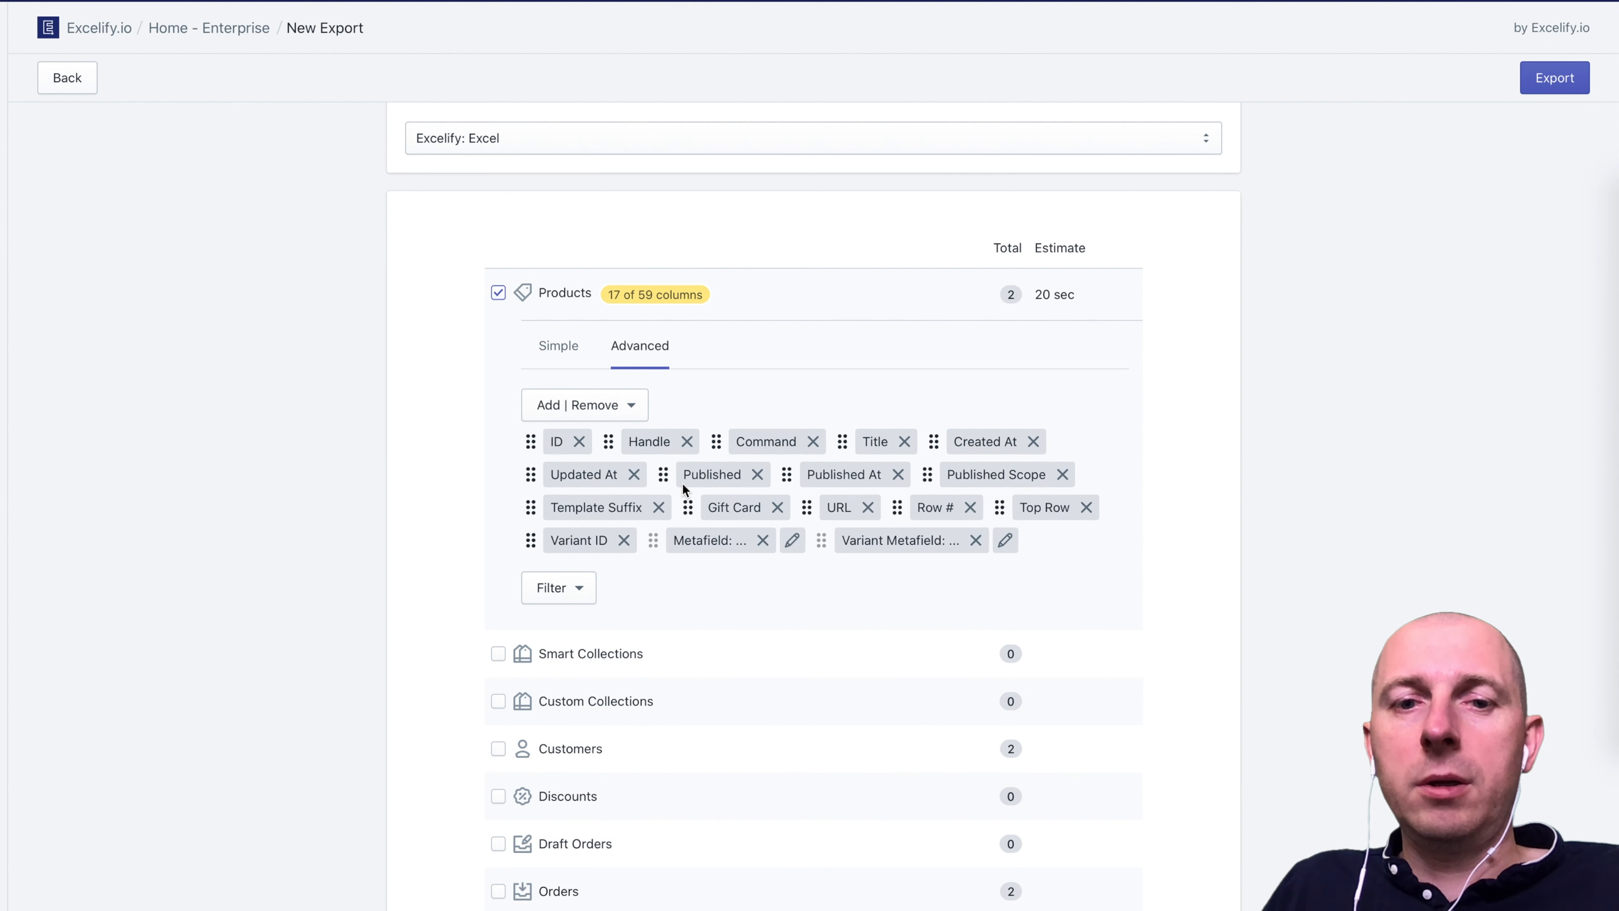
Step: Remove the Updated At, Created At, Published, Published At, Published Scope, Template Suffix, Gift Card and URL columns from the Products export
left_click(632, 474)
left_click(1033, 442)
left_click(1023, 441)
left_click(1043, 442)
left_click(1063, 442)
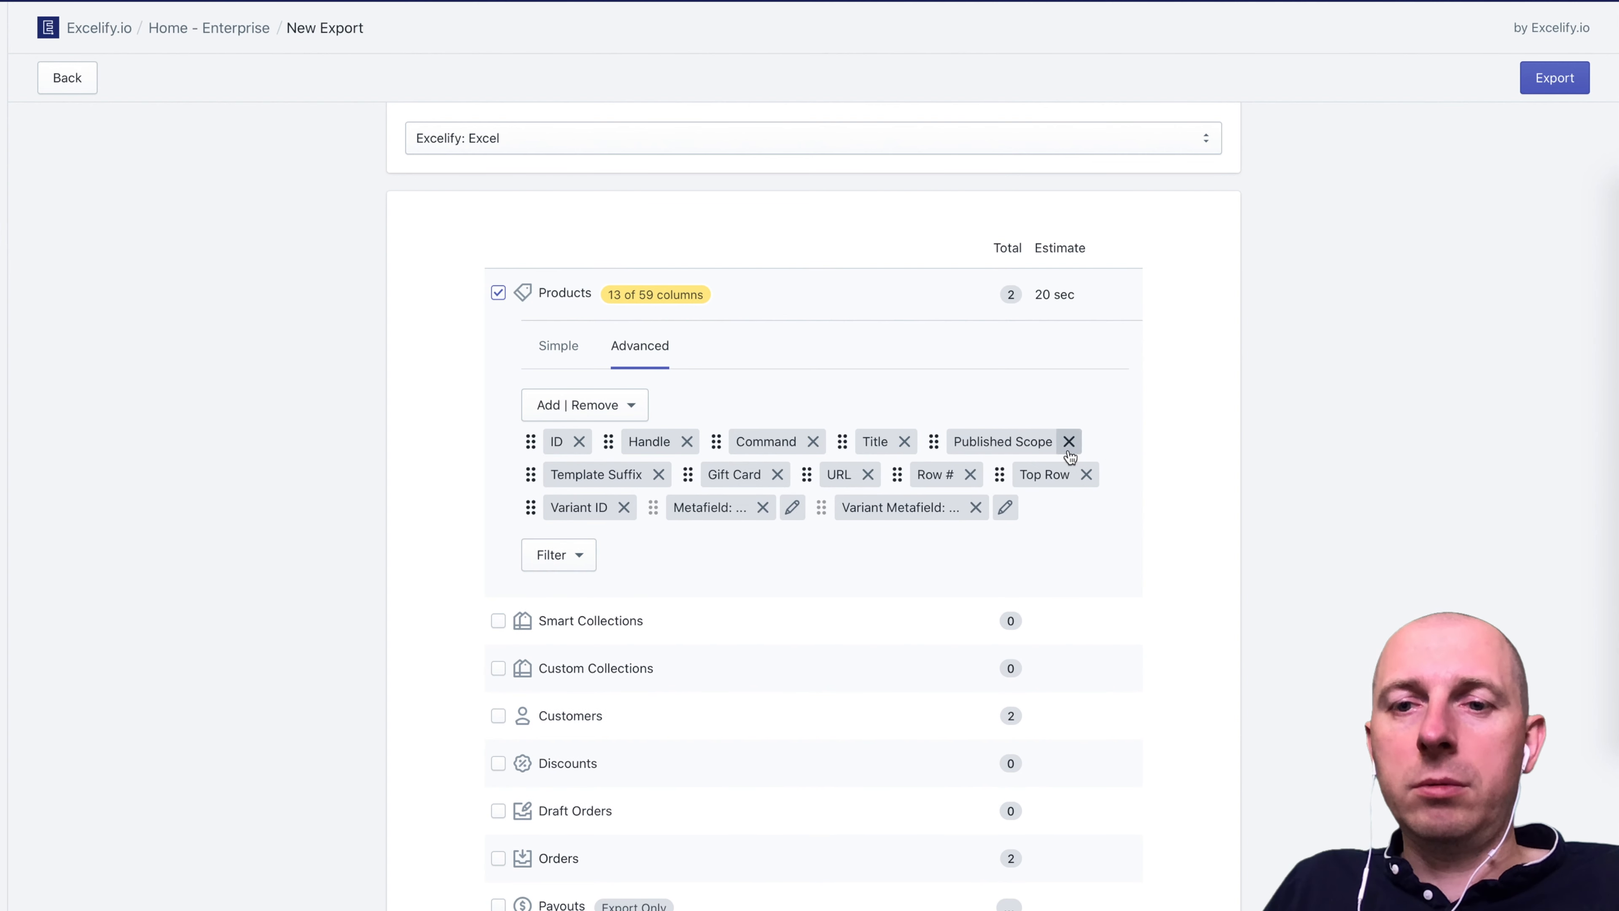
left_click(1062, 442)
left_click(1024, 441)
left_click(995, 441)
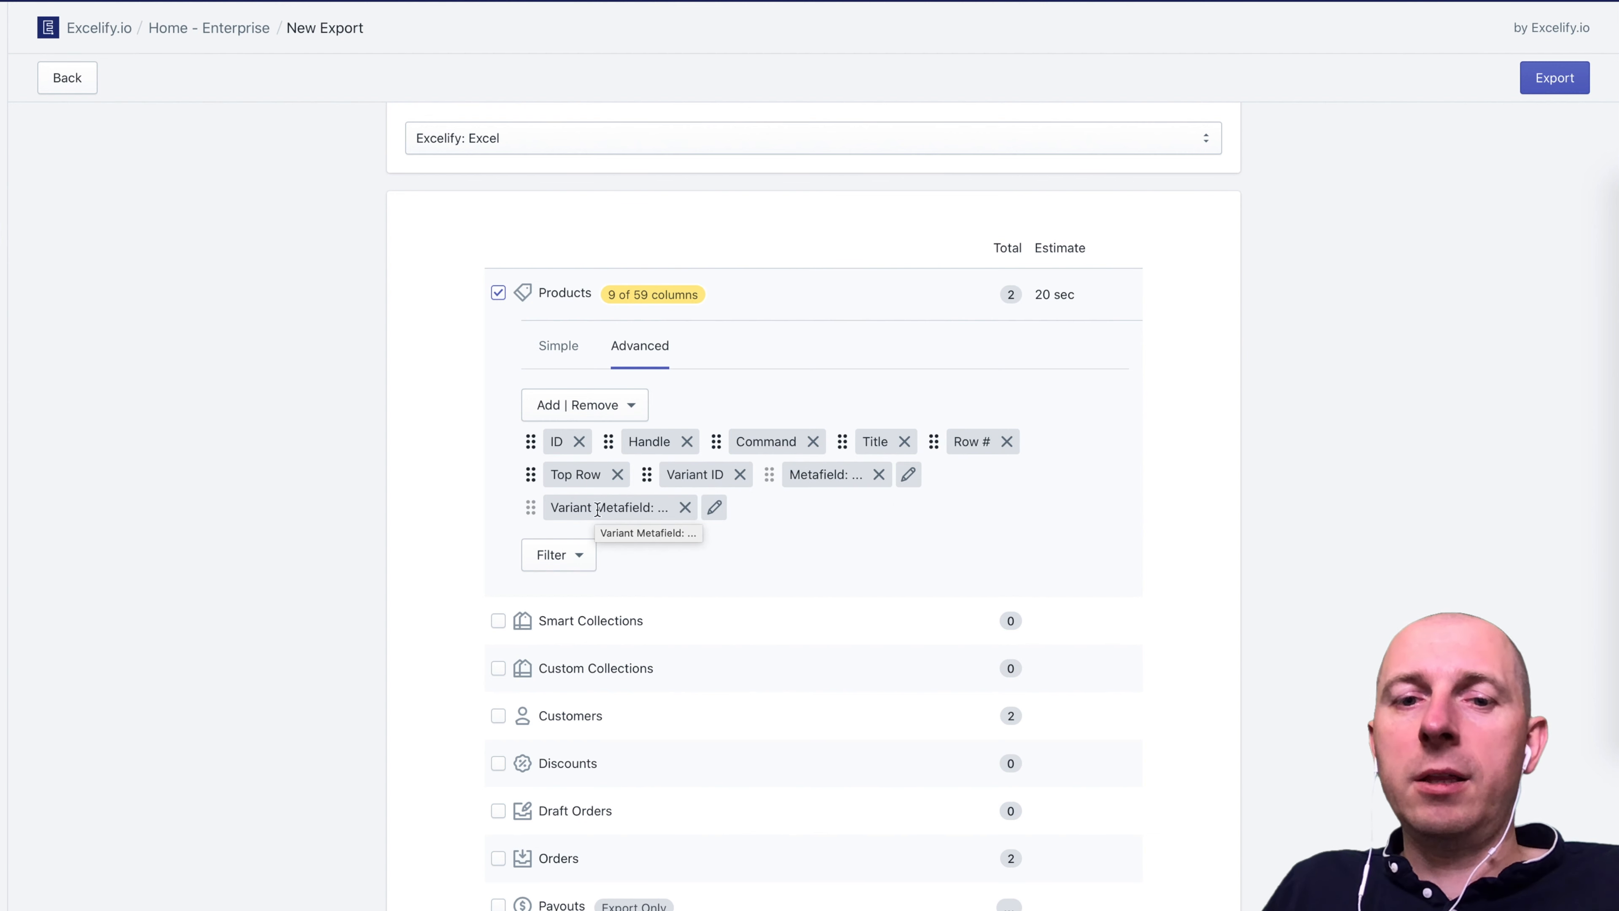
Step: Review the fields available for filtering the Products export, leaving the filter unset
left_click(575, 561)
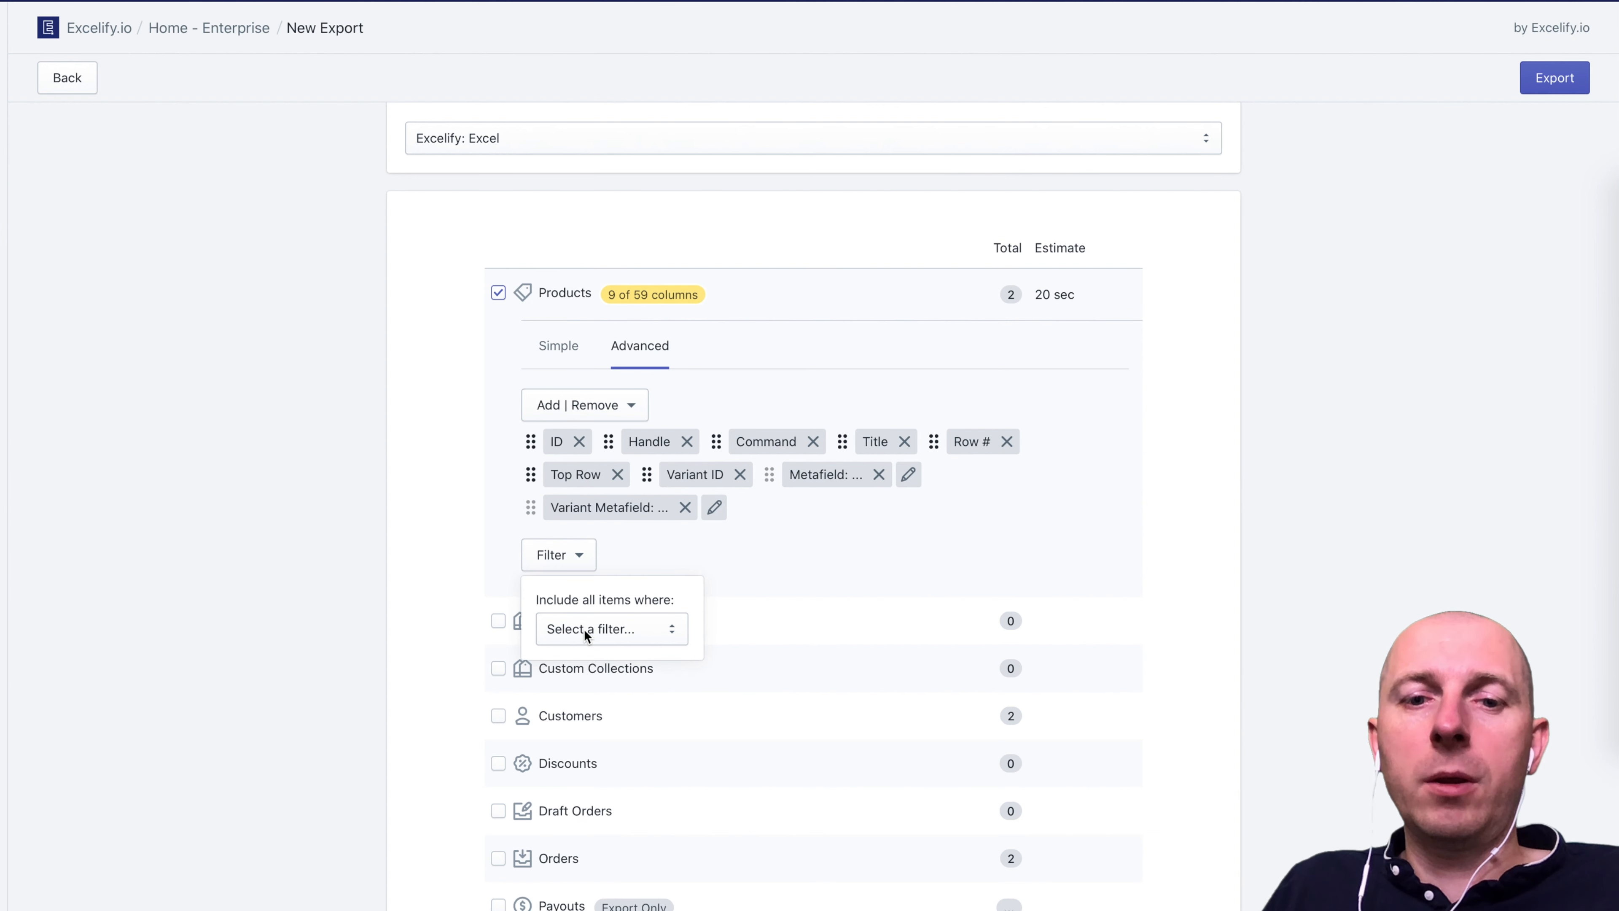
left_click(598, 635)
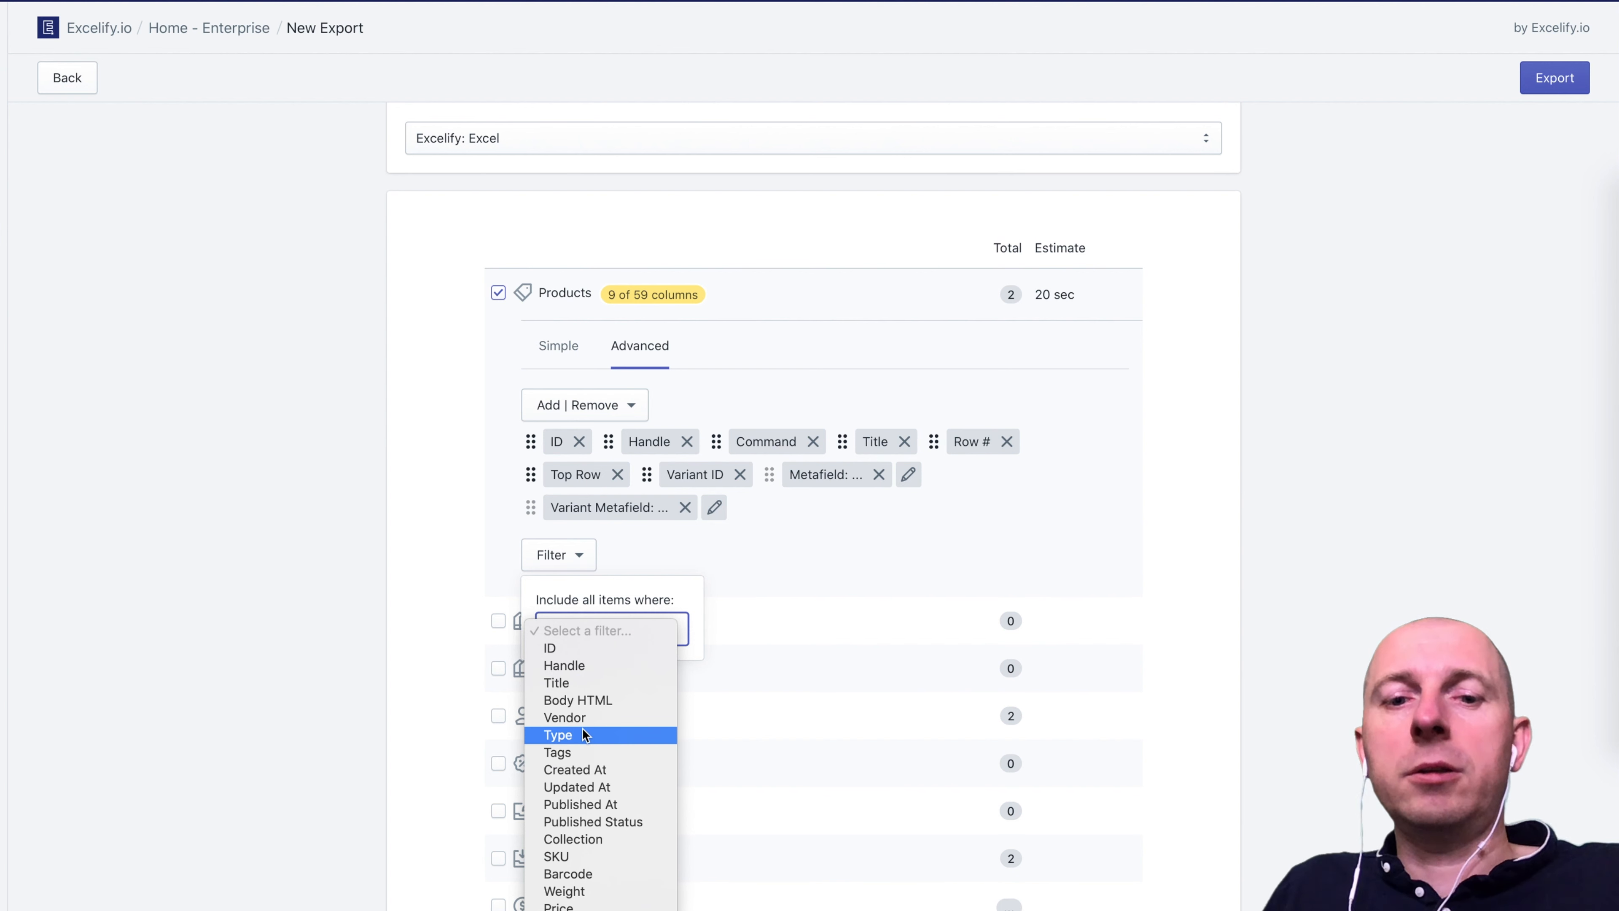
left_click(642, 601)
left_click(720, 568)
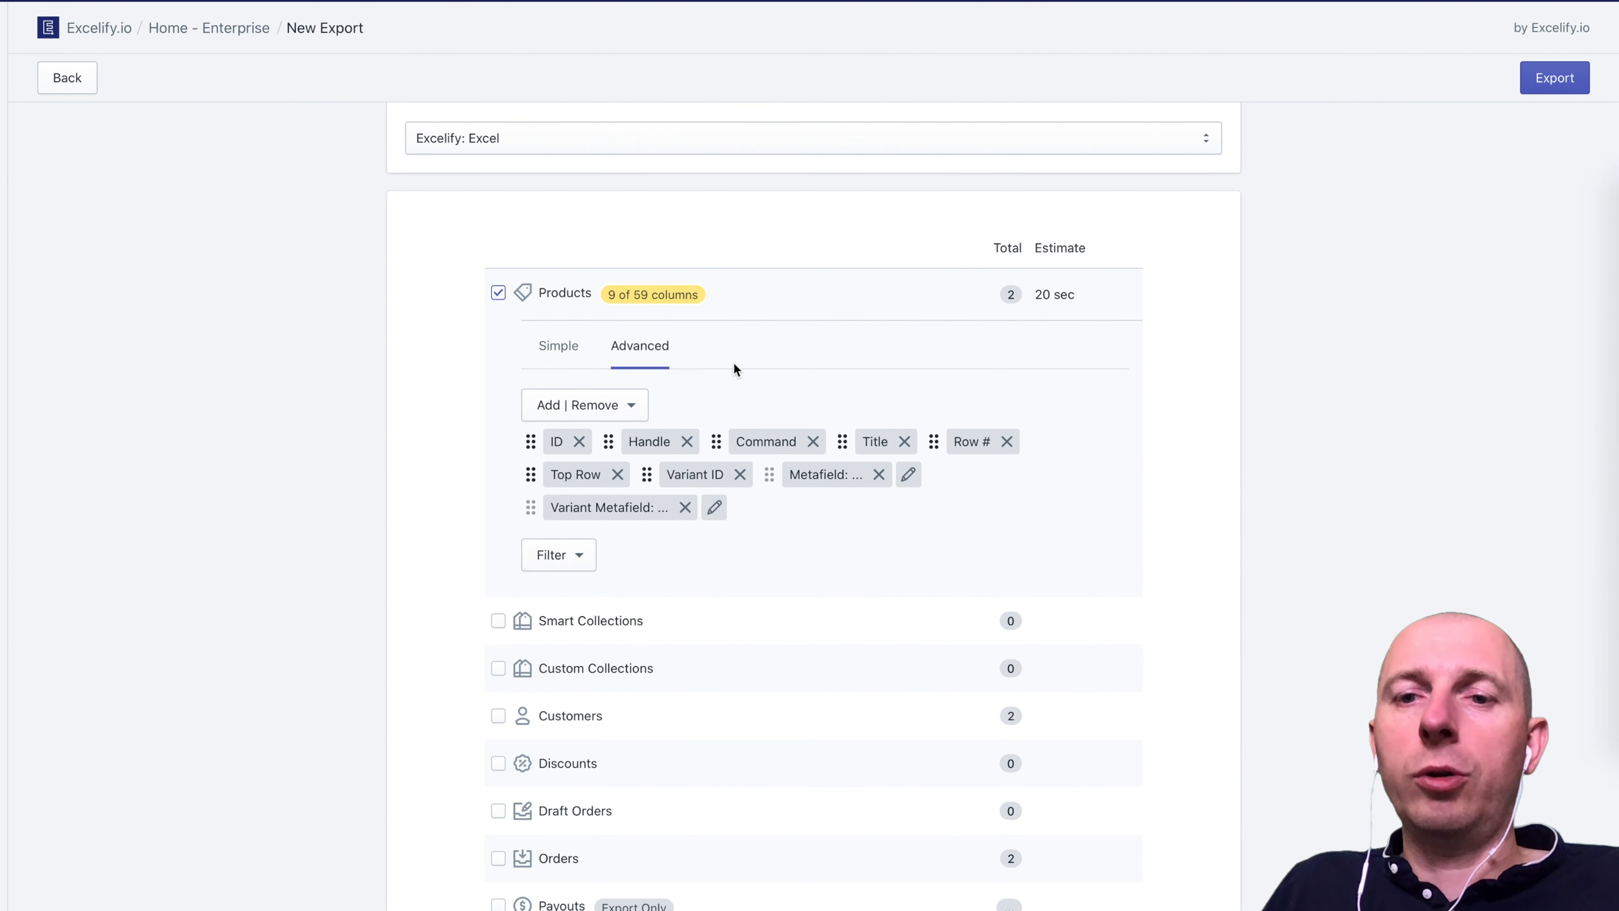
Step: Run the Products export and download the exported Excel file
left_click(1554, 78)
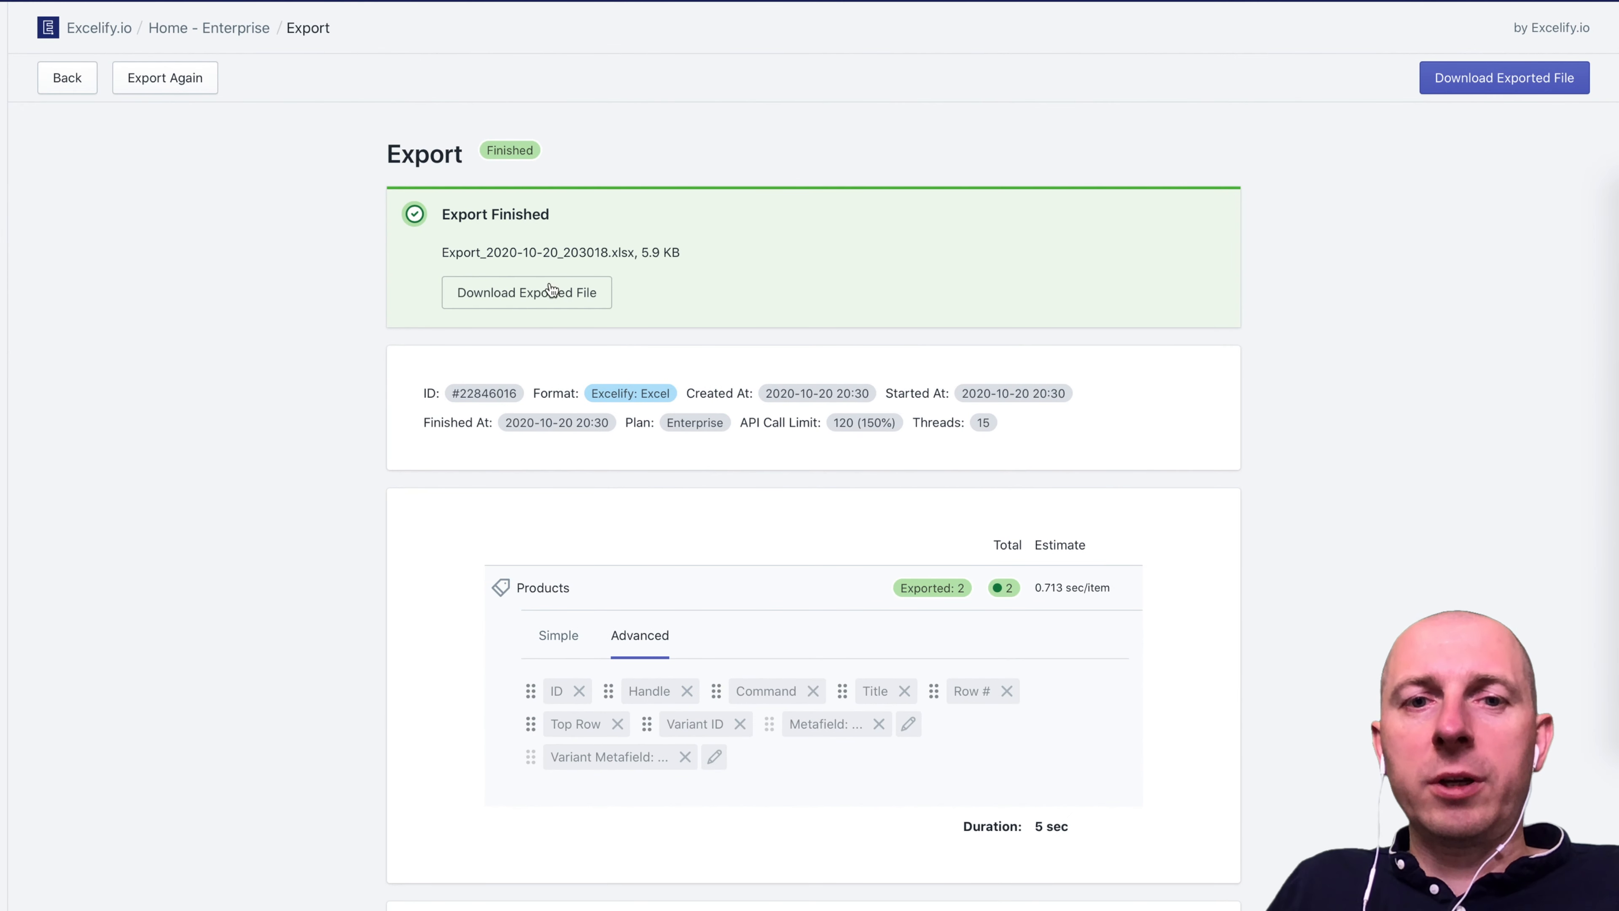
left_click(526, 300)
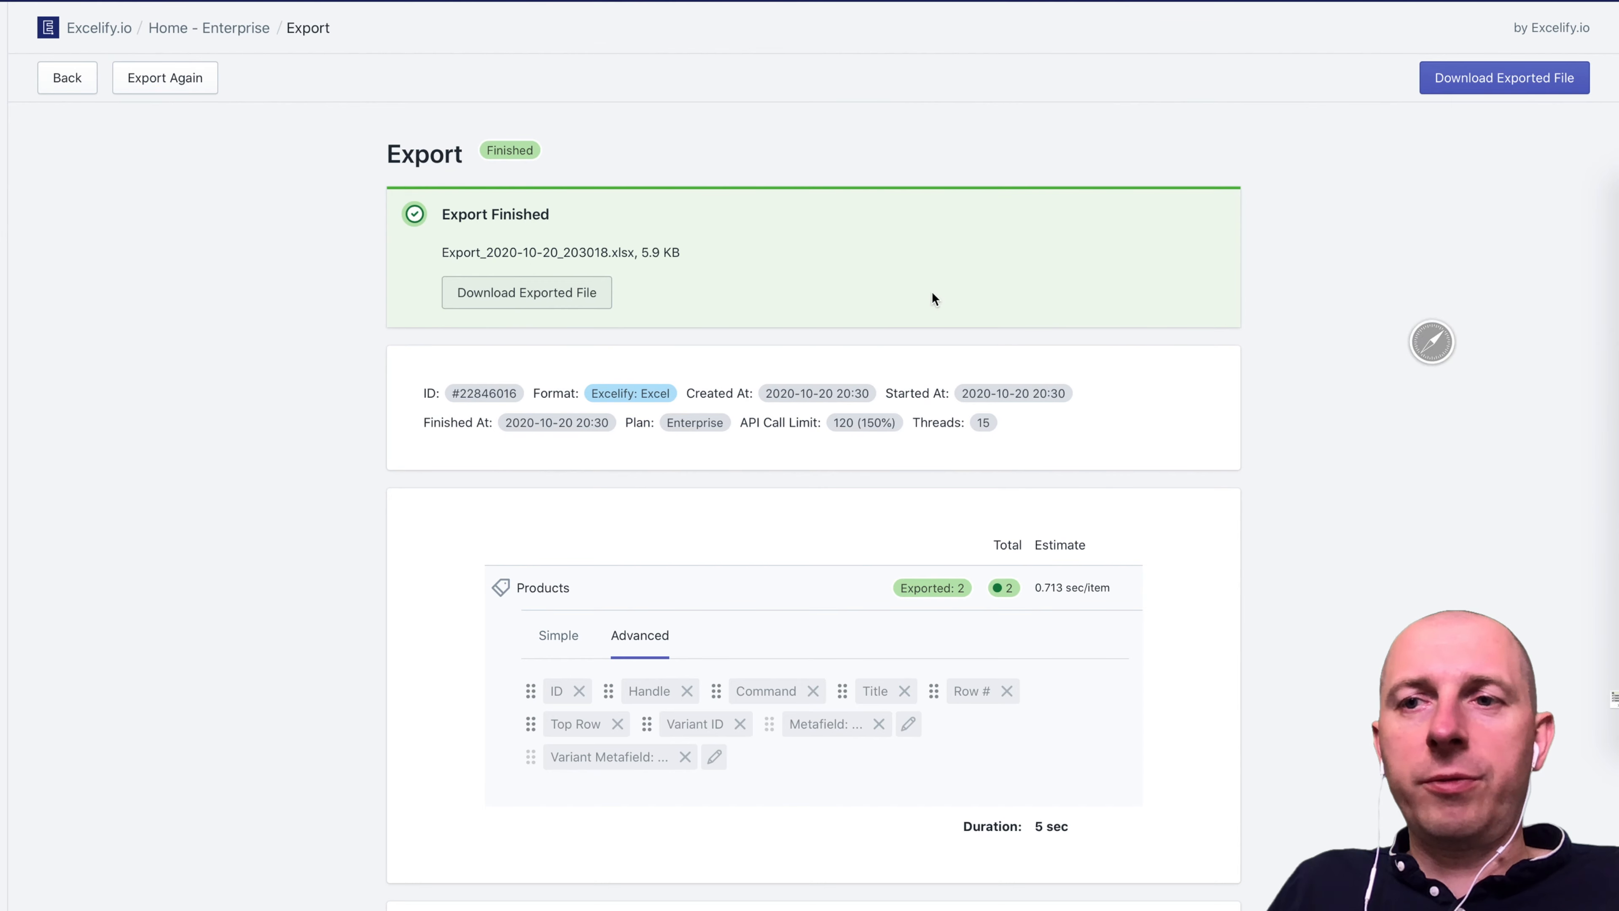
Step: Open the exported Products file in Excel and fit the Handle and Title columns to their contents
left_click(929, 139)
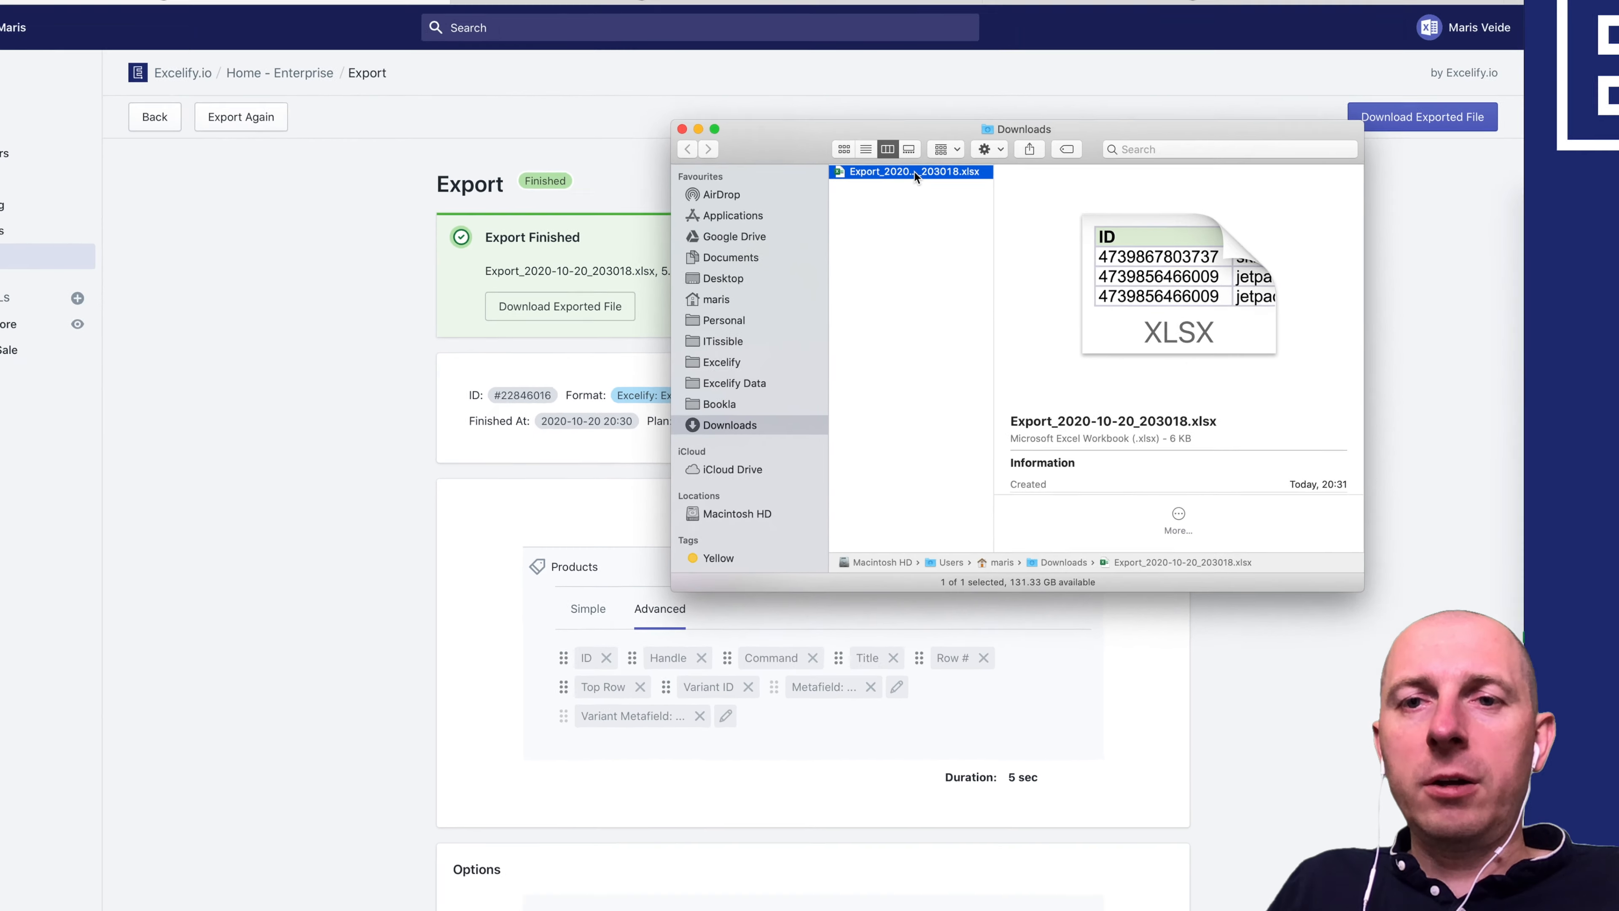
double_click(915, 172)
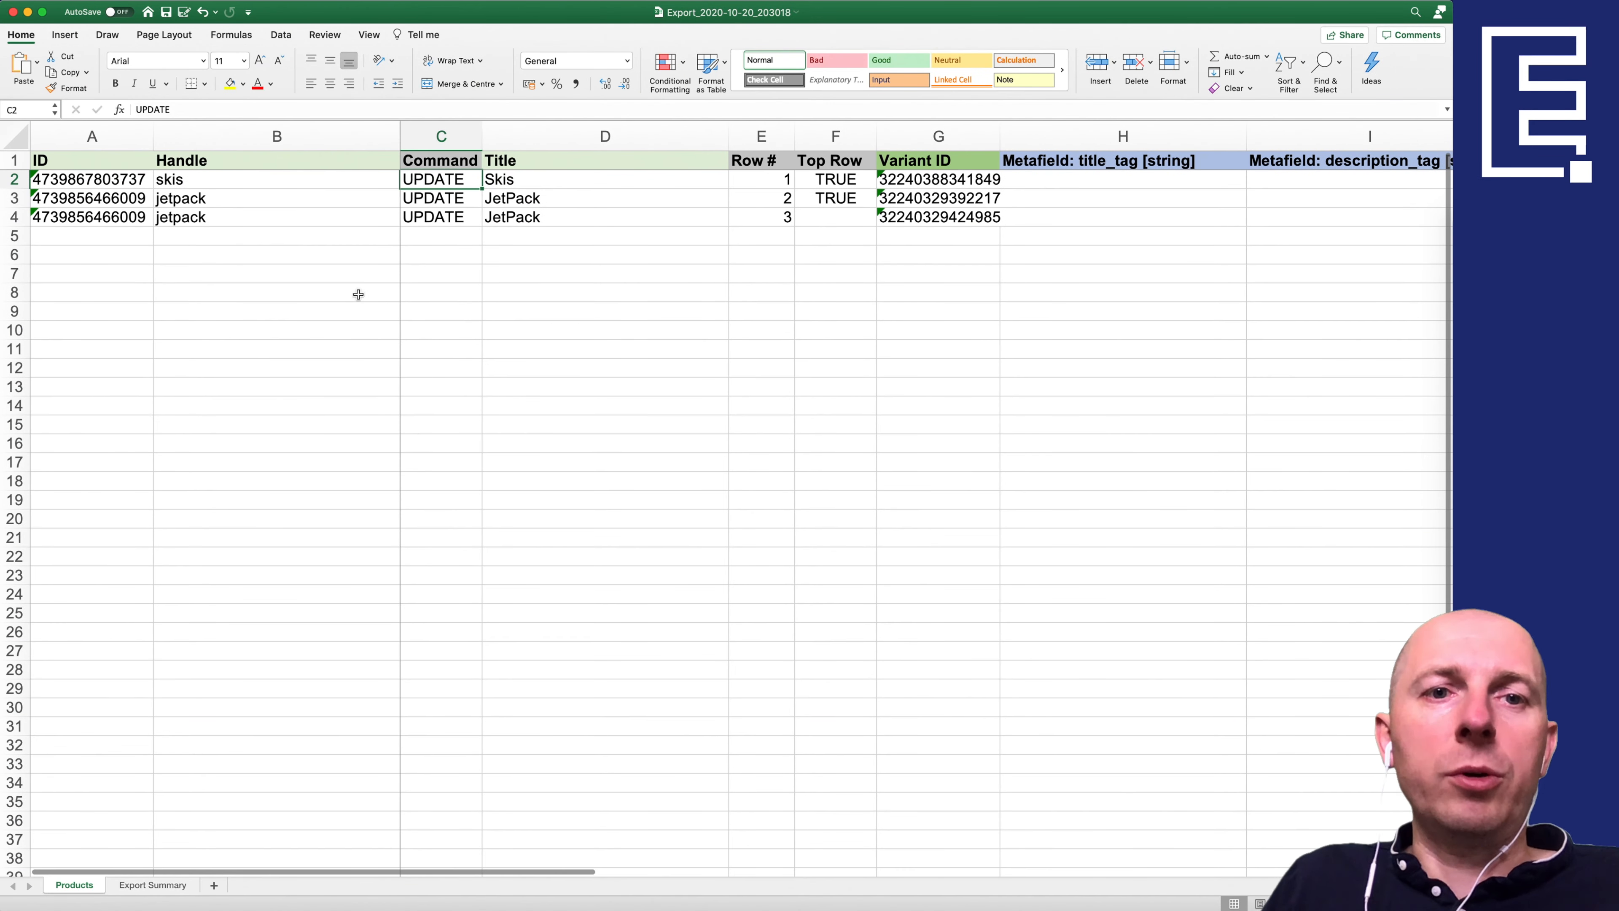
left_click(382, 300)
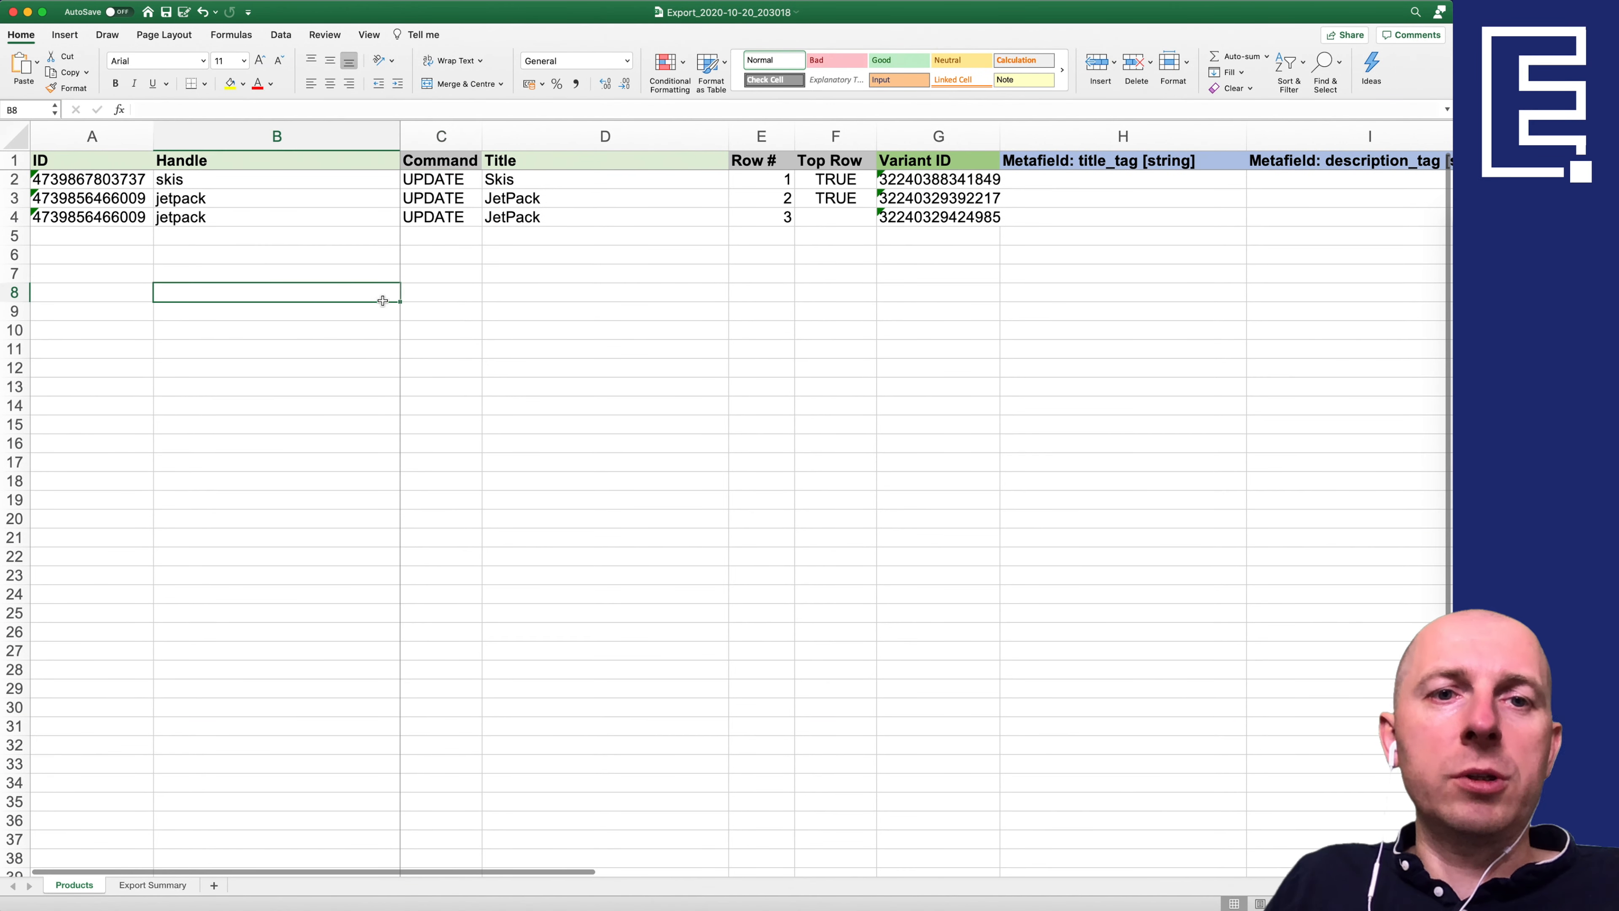
double_click(400, 137)
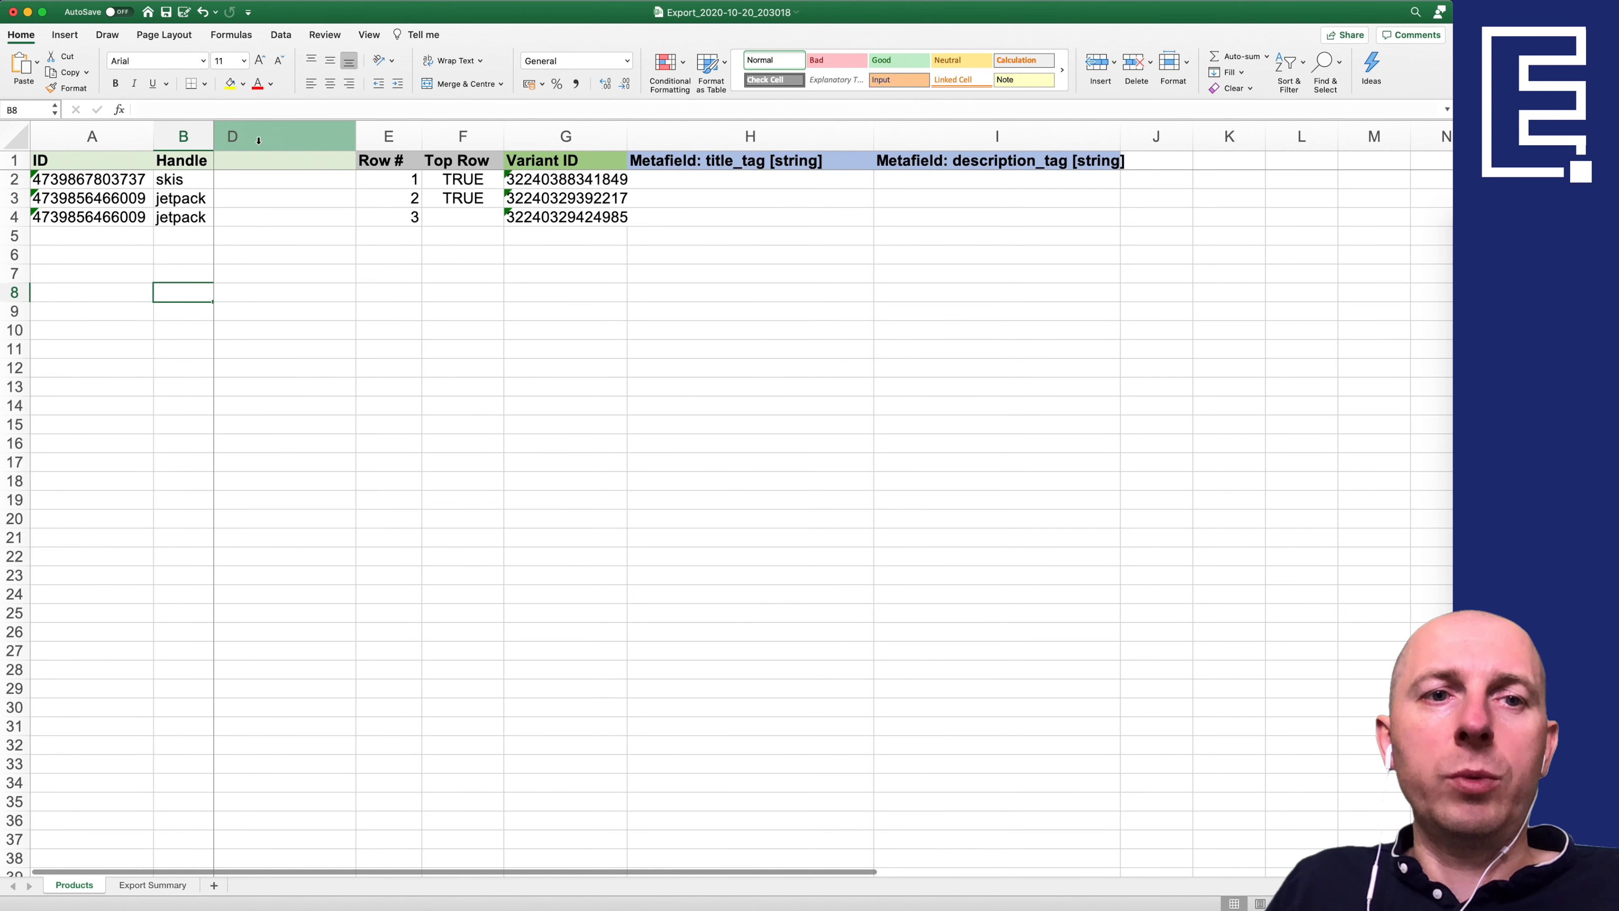
double_click(356, 136)
left_click(412, 203)
scroll(410, 206, "left", 3)
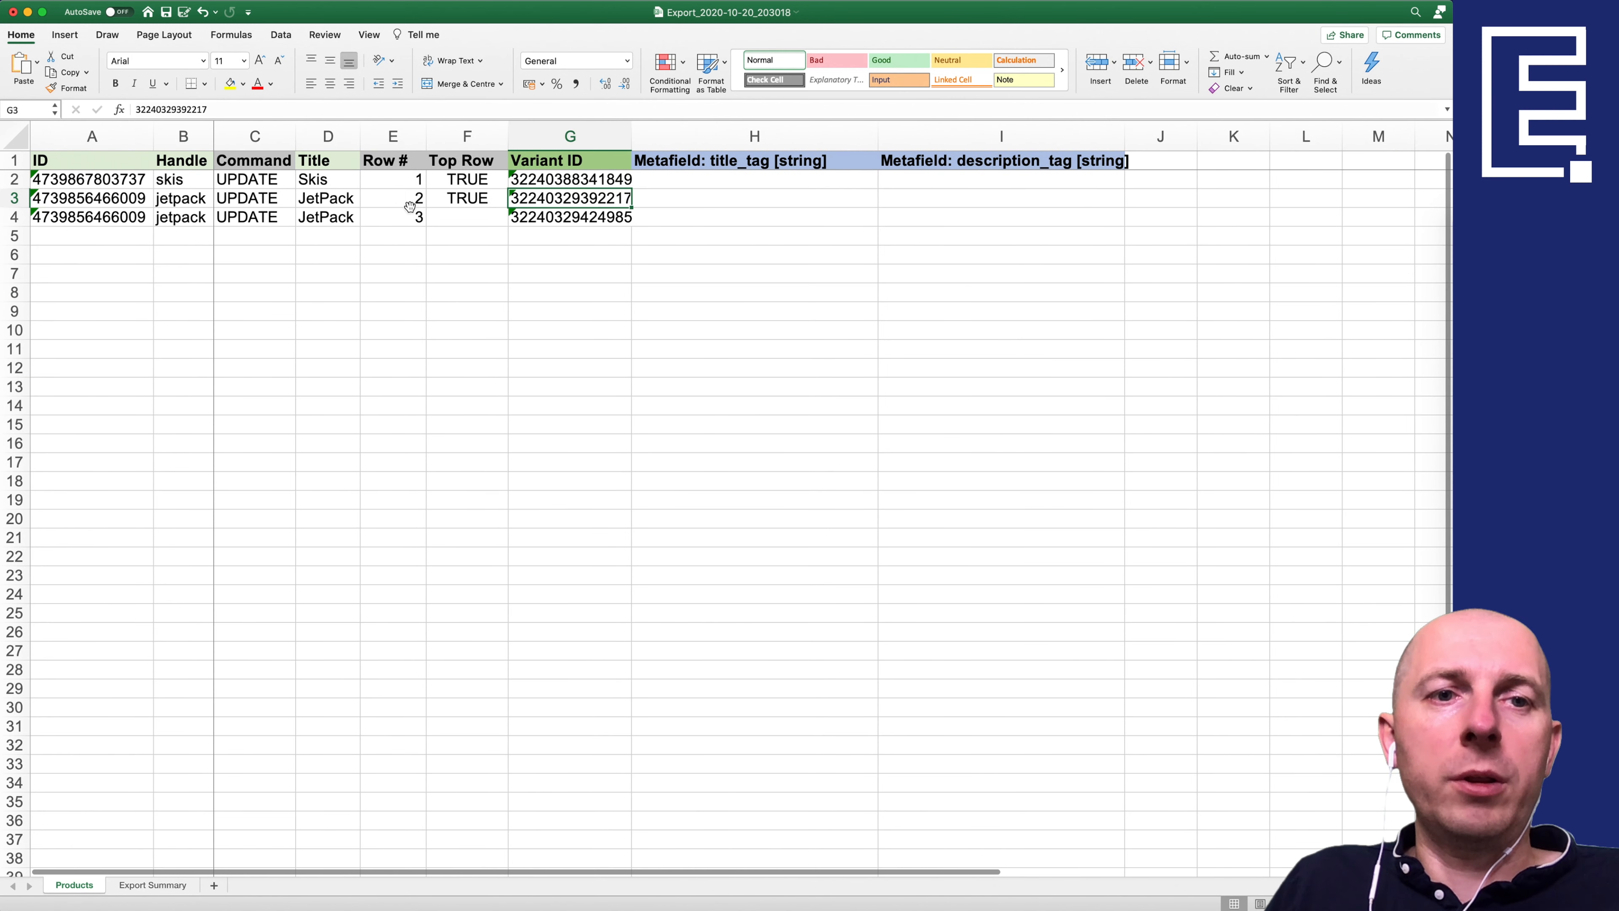
Step: Examine the ID and Handle columns that identify each product on the Products sheet
left_click(98, 137)
left_click(98, 179)
left_click_drag(98, 161, 95, 222)
left_click(94, 217)
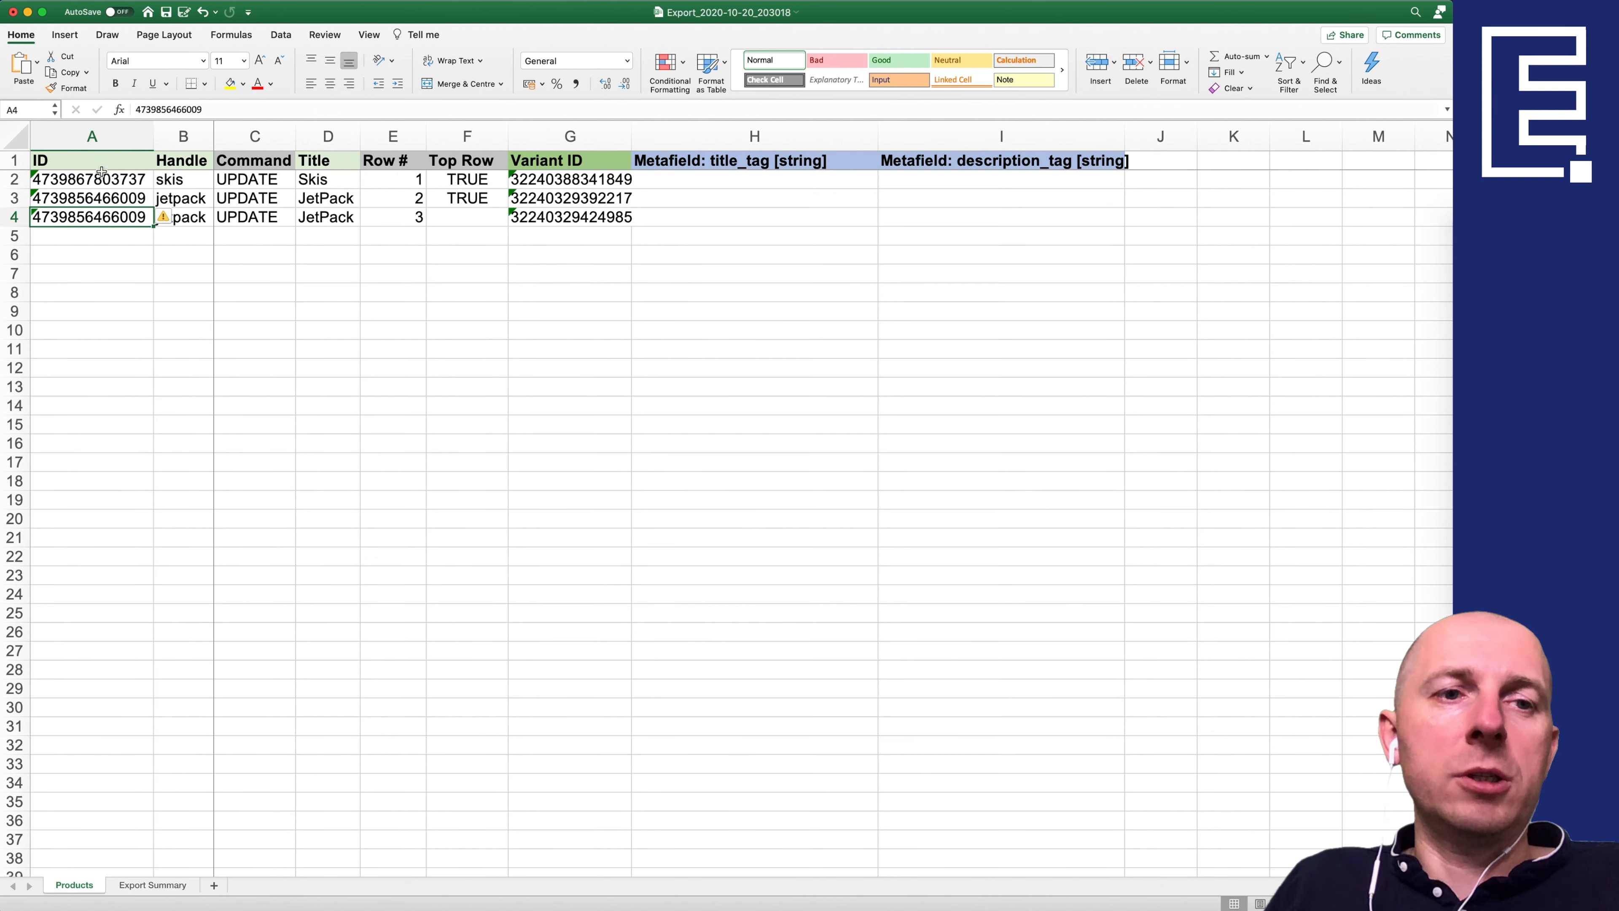
left_click_drag(188, 167, 187, 213)
left_click(187, 213)
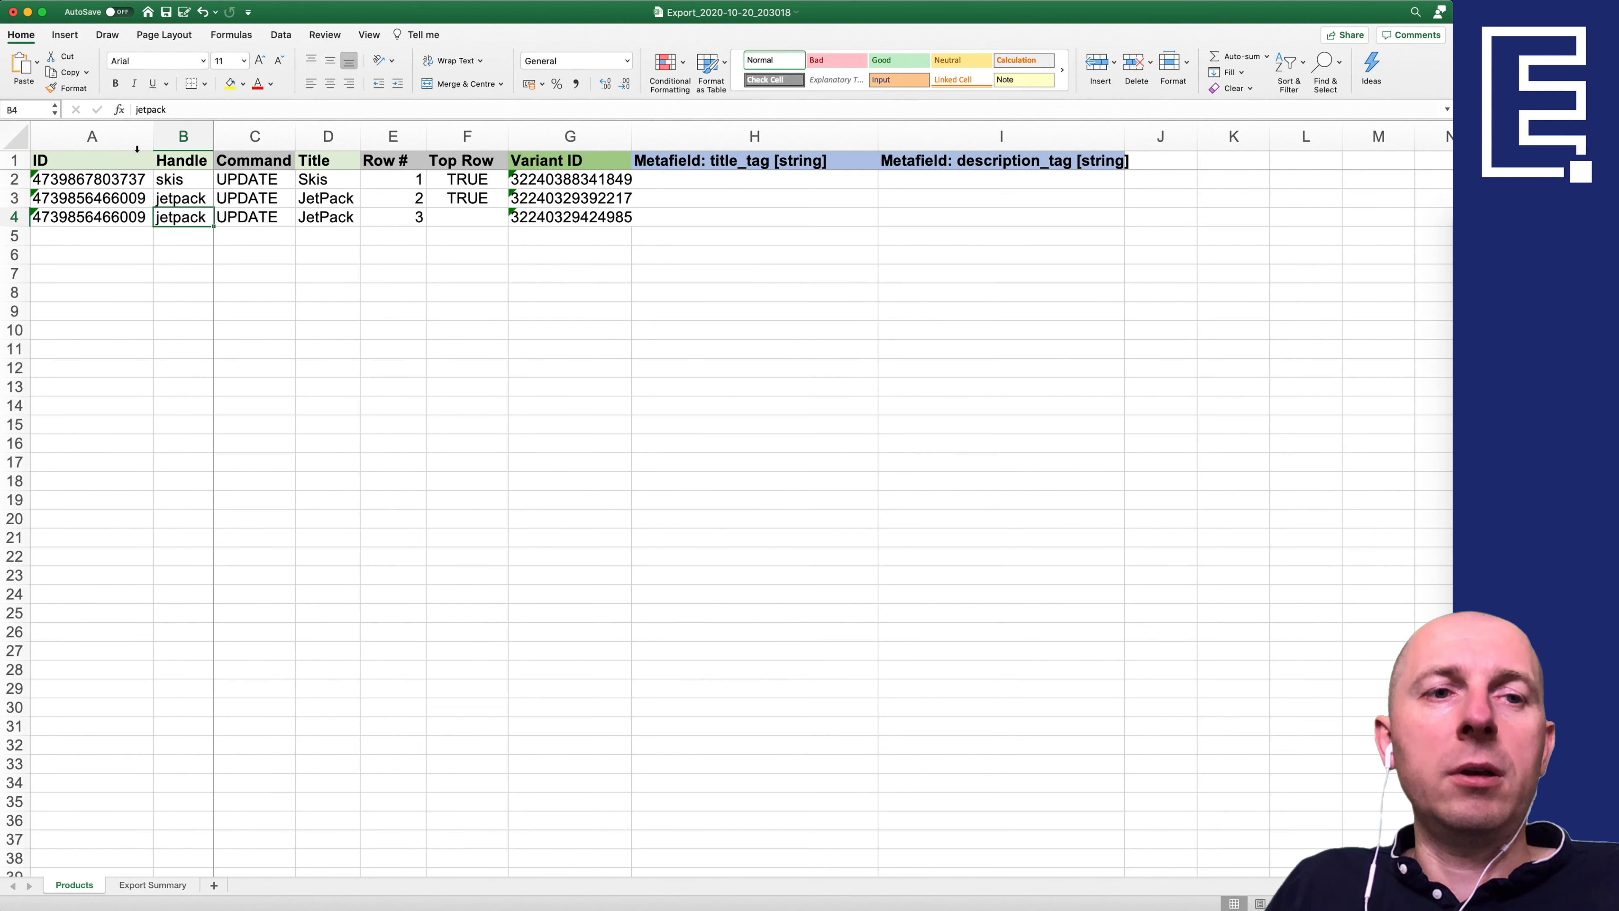
left_click_drag(184, 163, 185, 215)
left_click(184, 216)
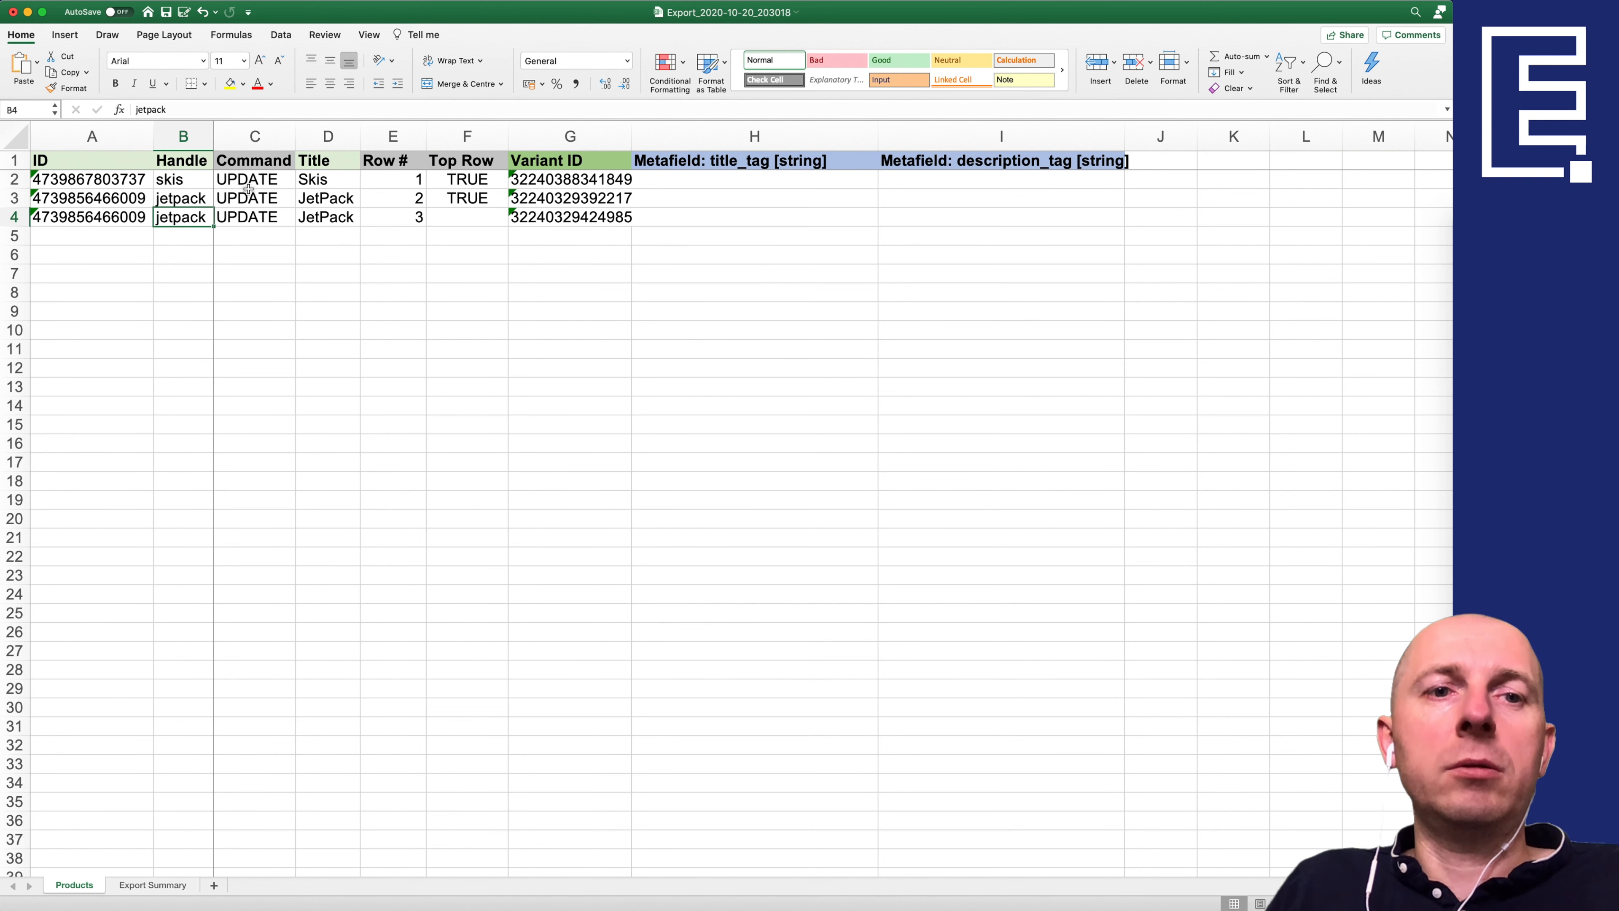
Step: Review the Command, Title and Row # columns for all exported product rows
left_click_drag(248, 163, 248, 216)
left_click(250, 217)
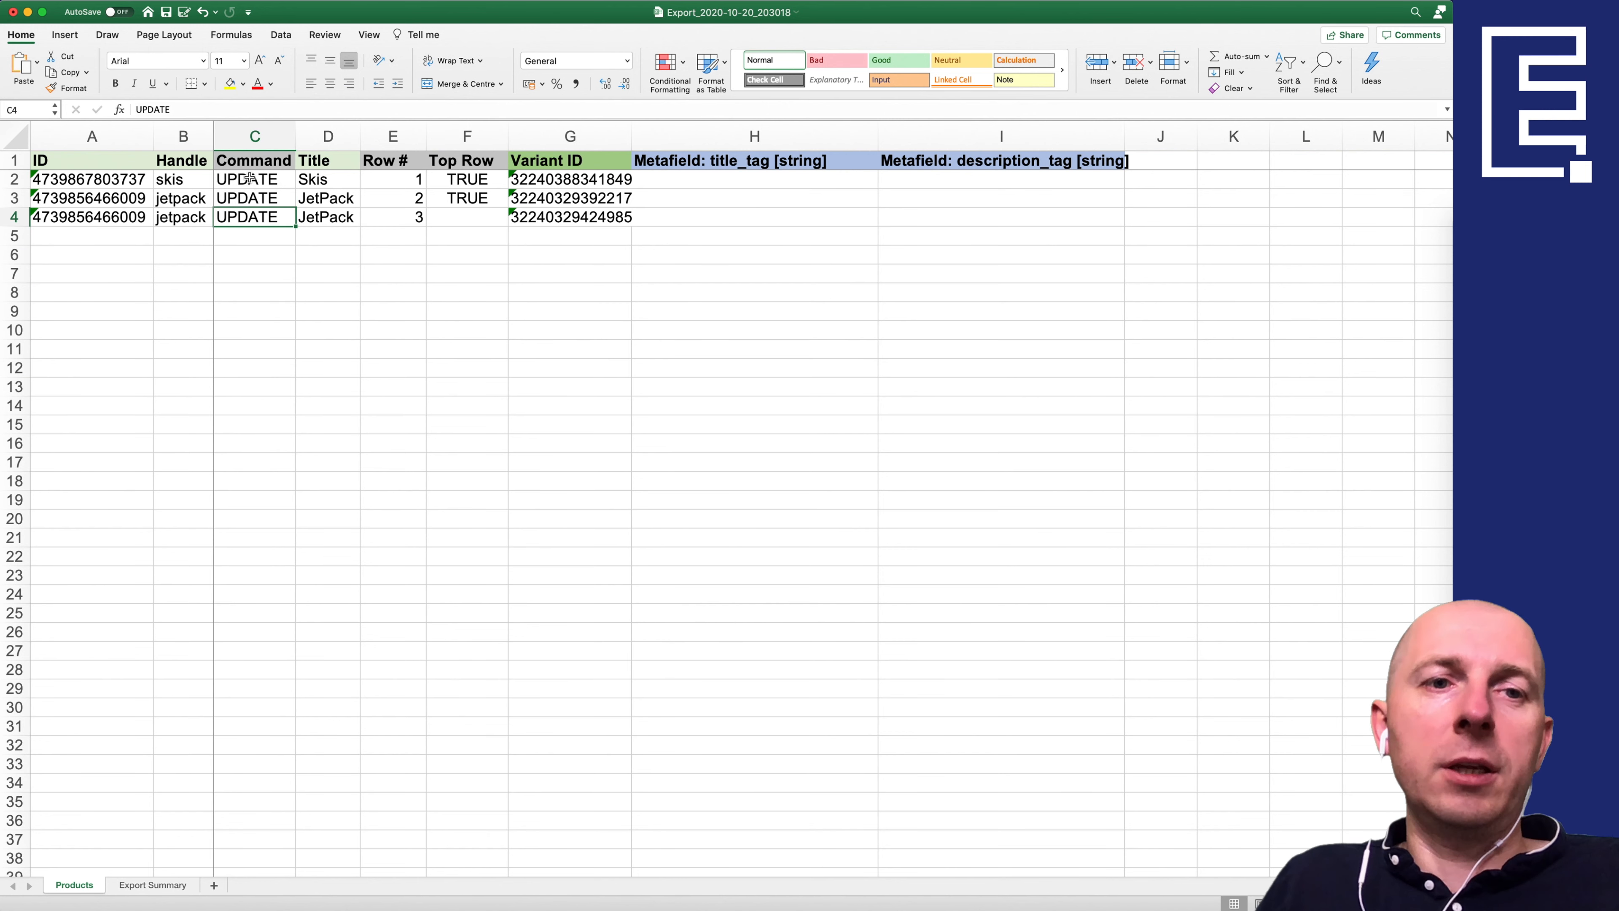
left_click_drag(253, 179, 248, 217)
left_click(247, 217)
left_click_drag(319, 160, 330, 218)
left_click(330, 218)
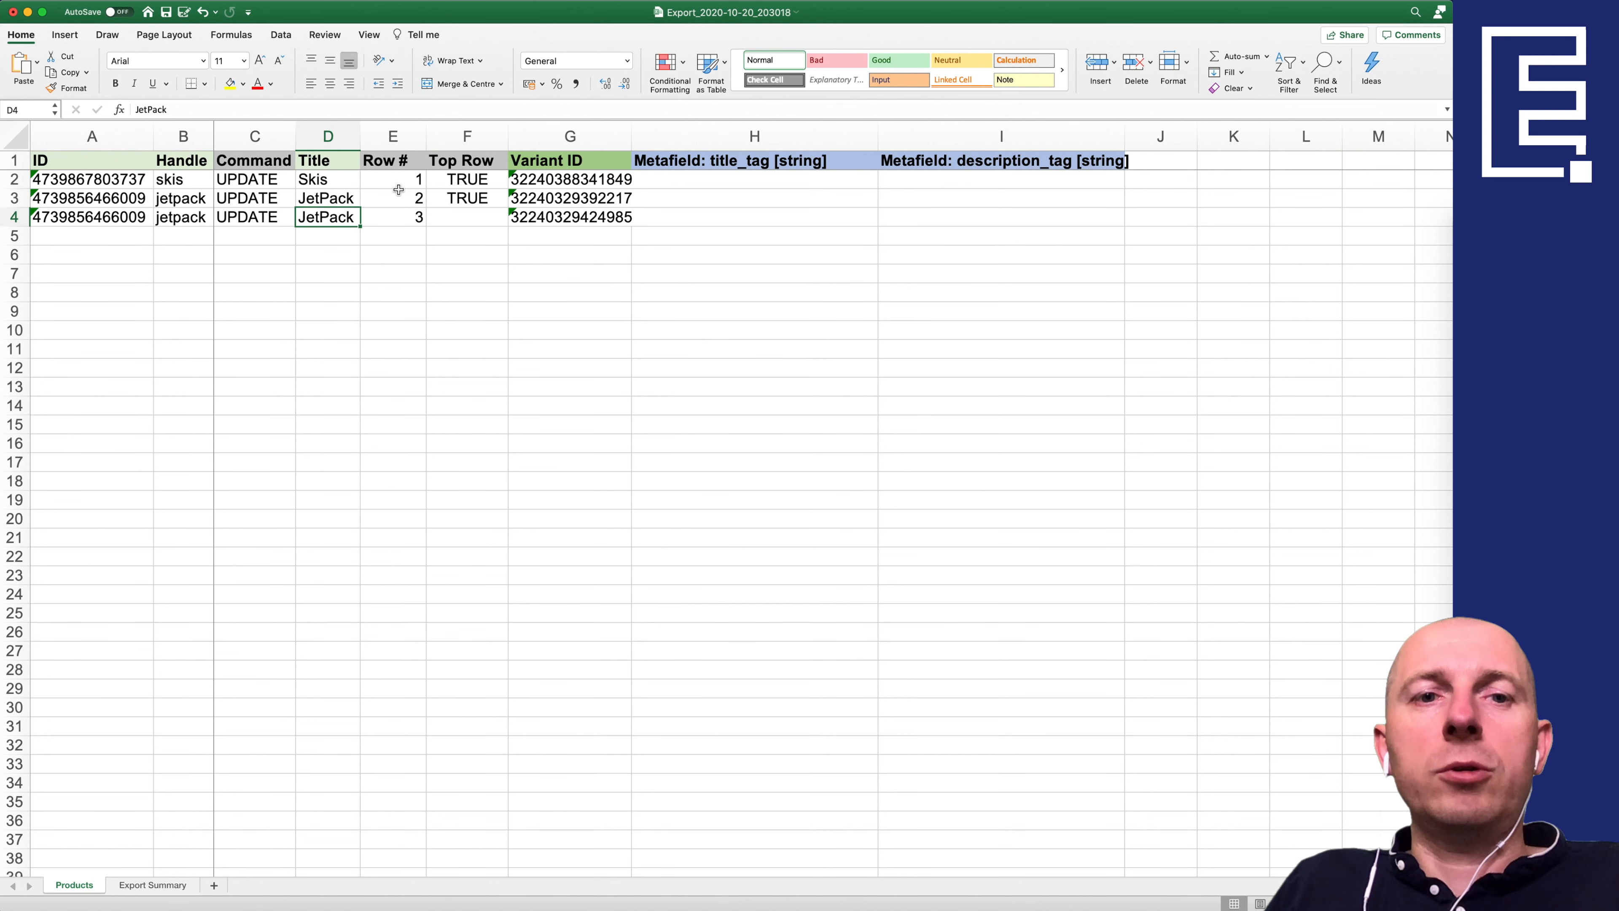
left_click_drag(399, 159, 395, 217)
left_click(395, 217)
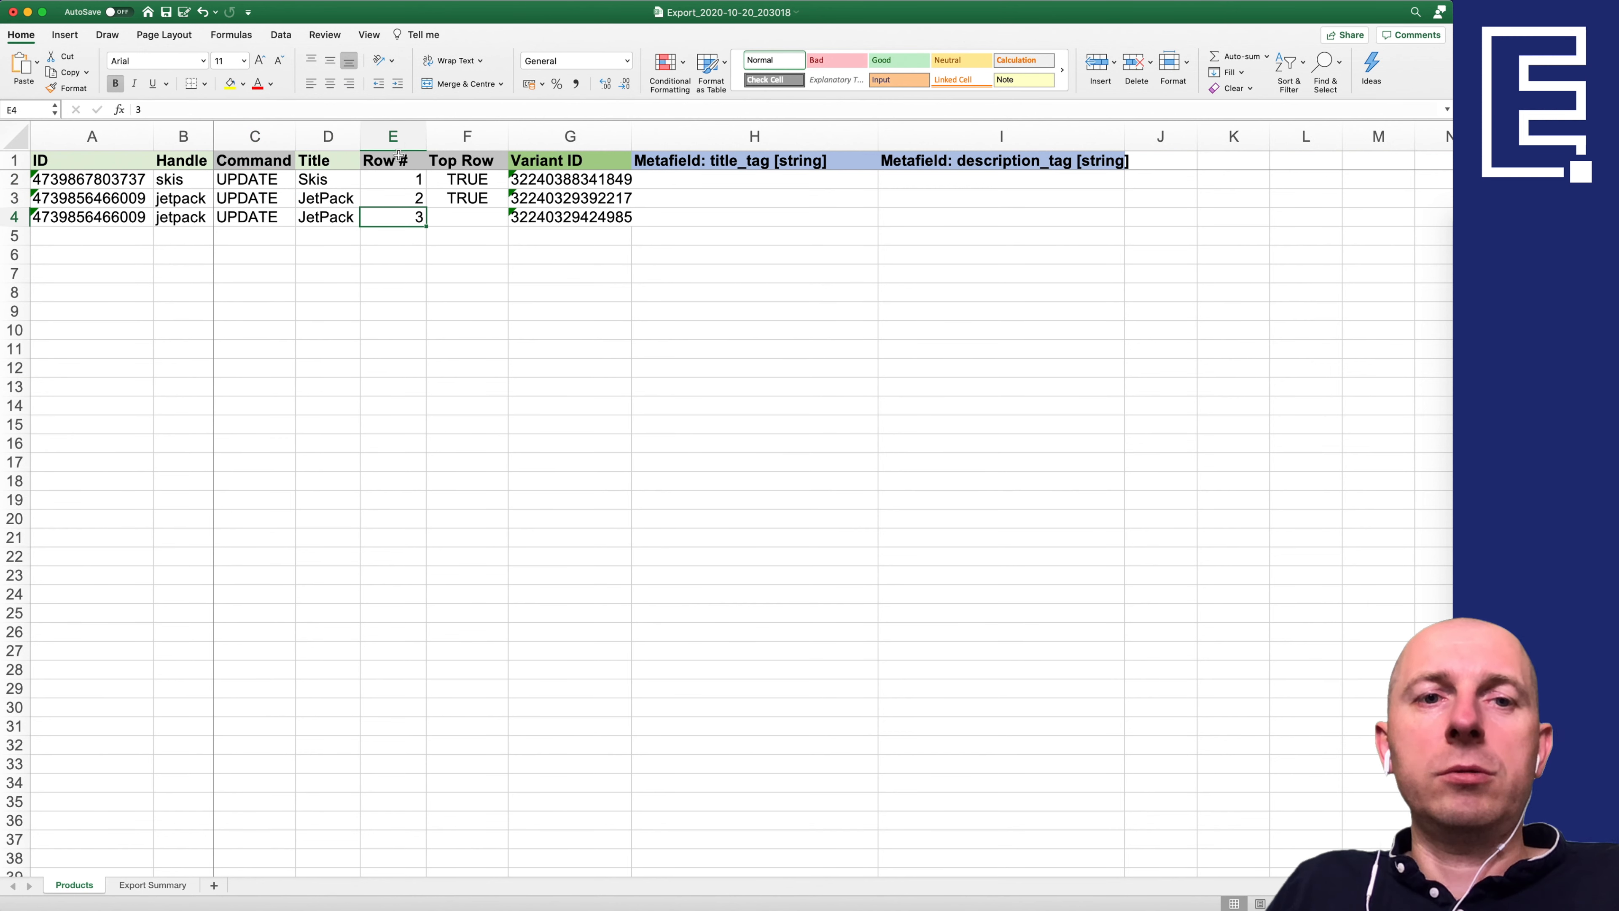
left_click_drag(396, 159, 393, 218)
left_click(393, 218)
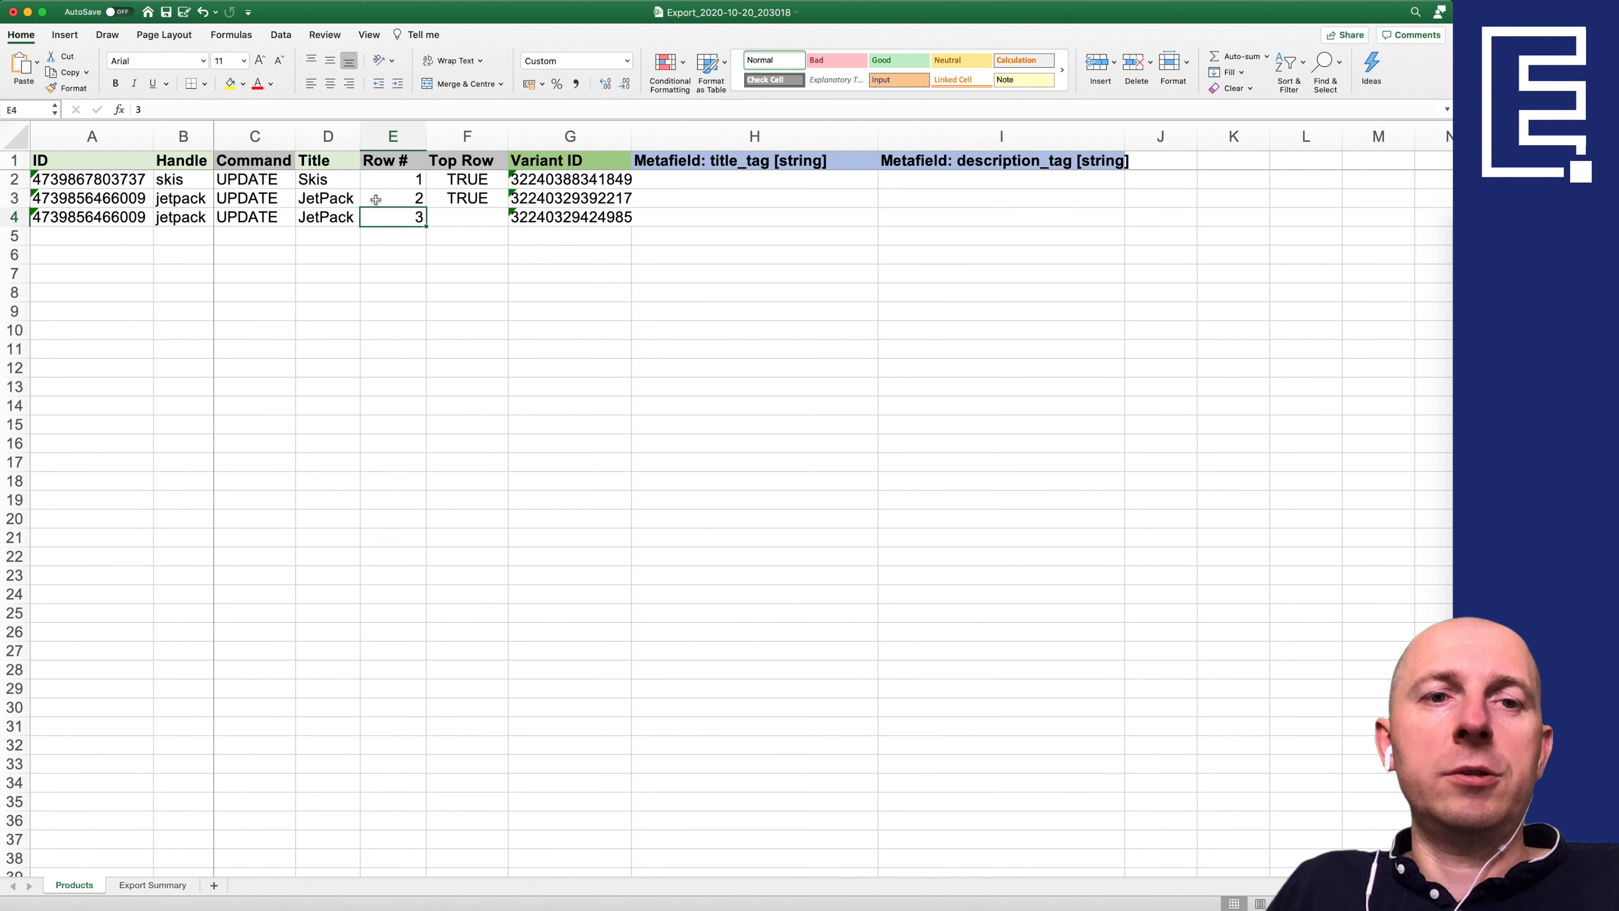
Step: Examine the Top Row column and how it marks the first row of the two-row JetPack product
left_click(468, 184)
left_click(464, 197)
left_click(464, 181)
left_click(462, 200)
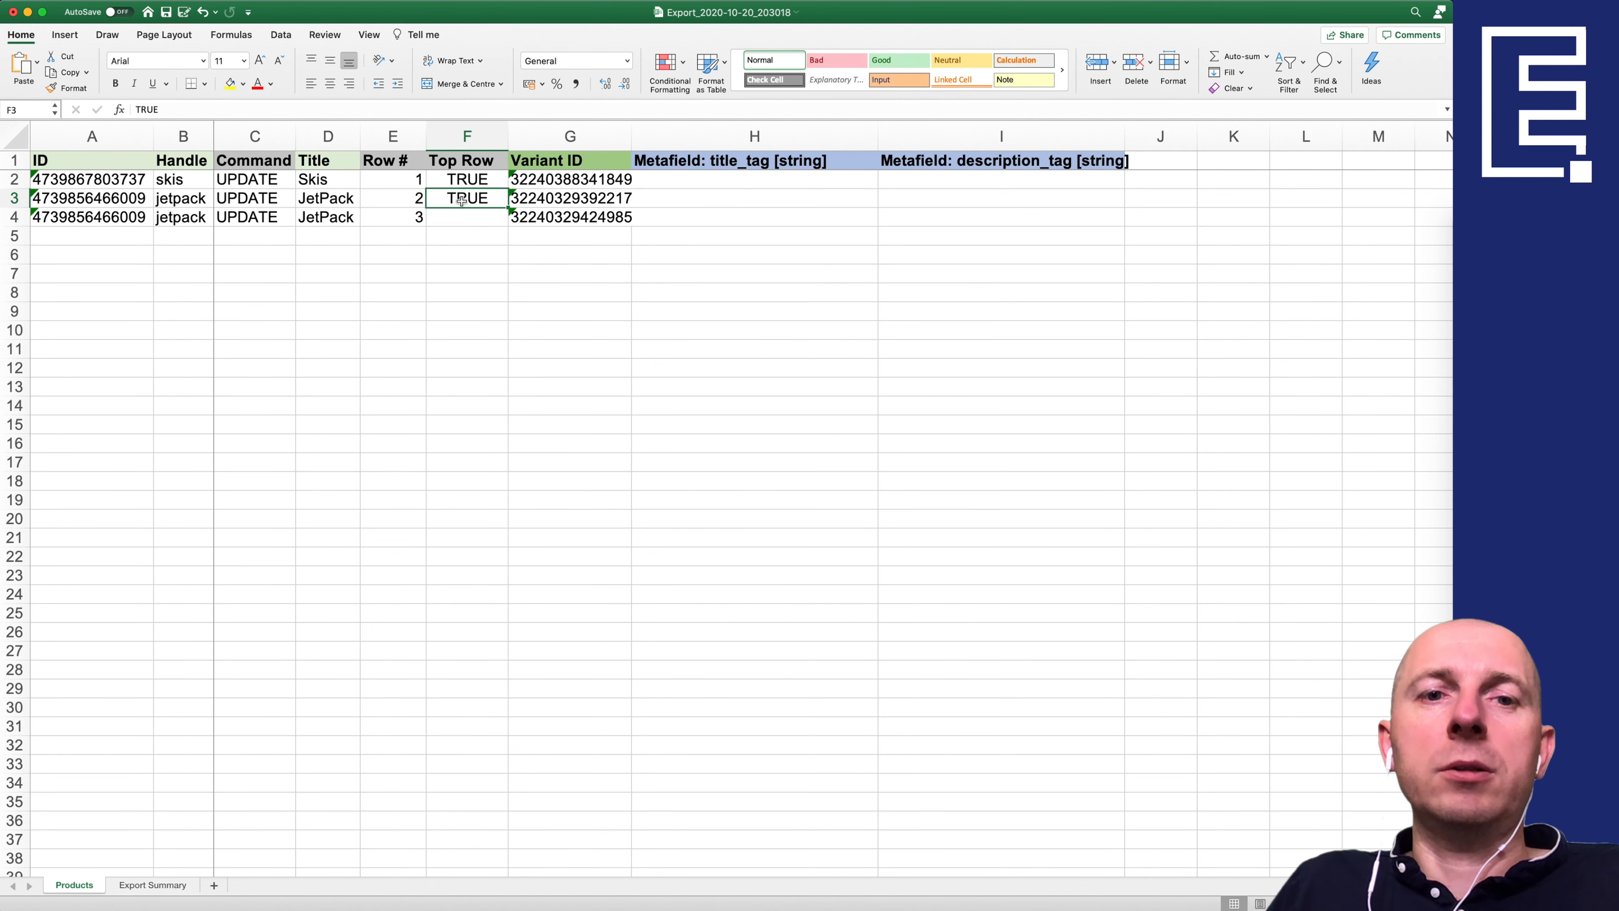
left_click_drag(14, 198, 17, 217)
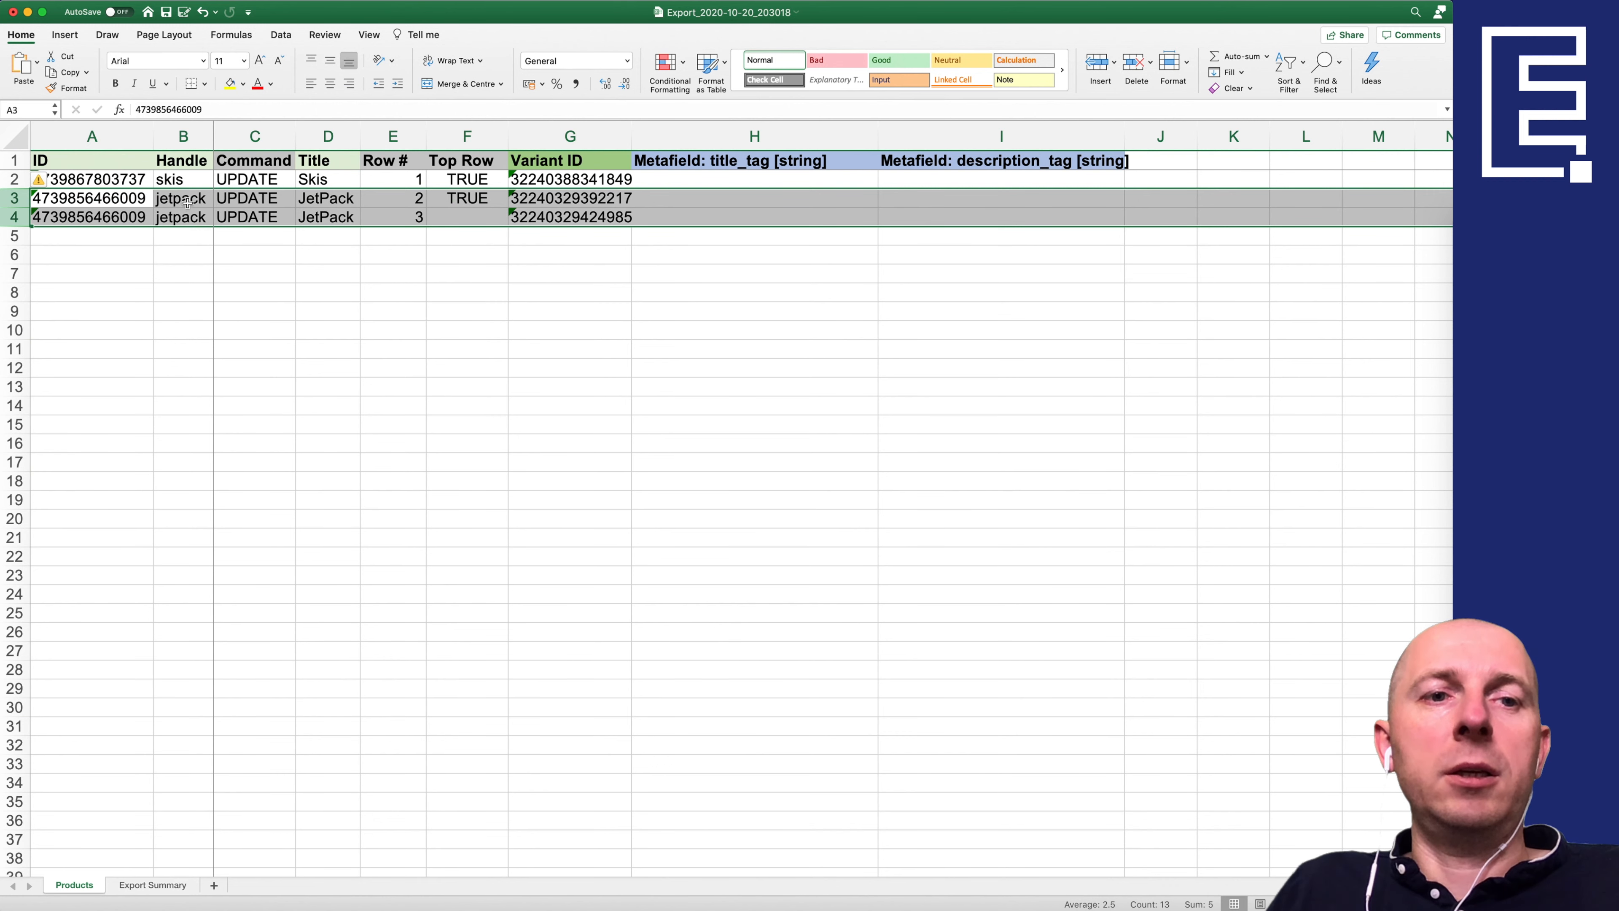
left_click(479, 203)
mouse_move(441, 202)
left_mouse_down()
mouse_move(381, 204)
mouse_move(417, 203)
left_mouse_up()
left_click(456, 203)
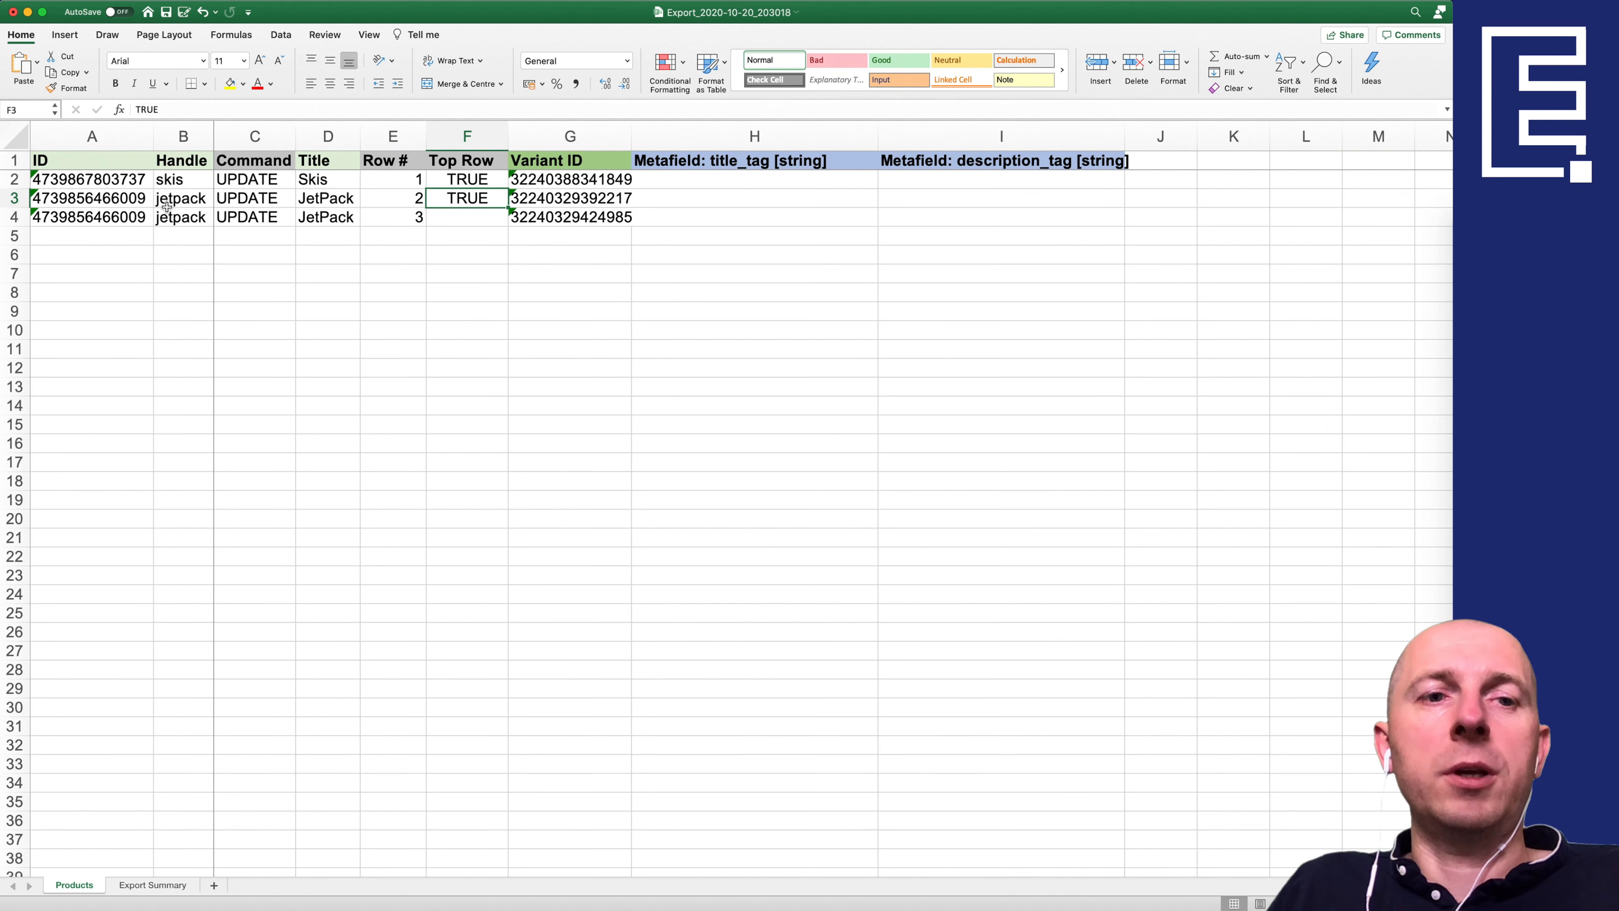
left_click(13, 198)
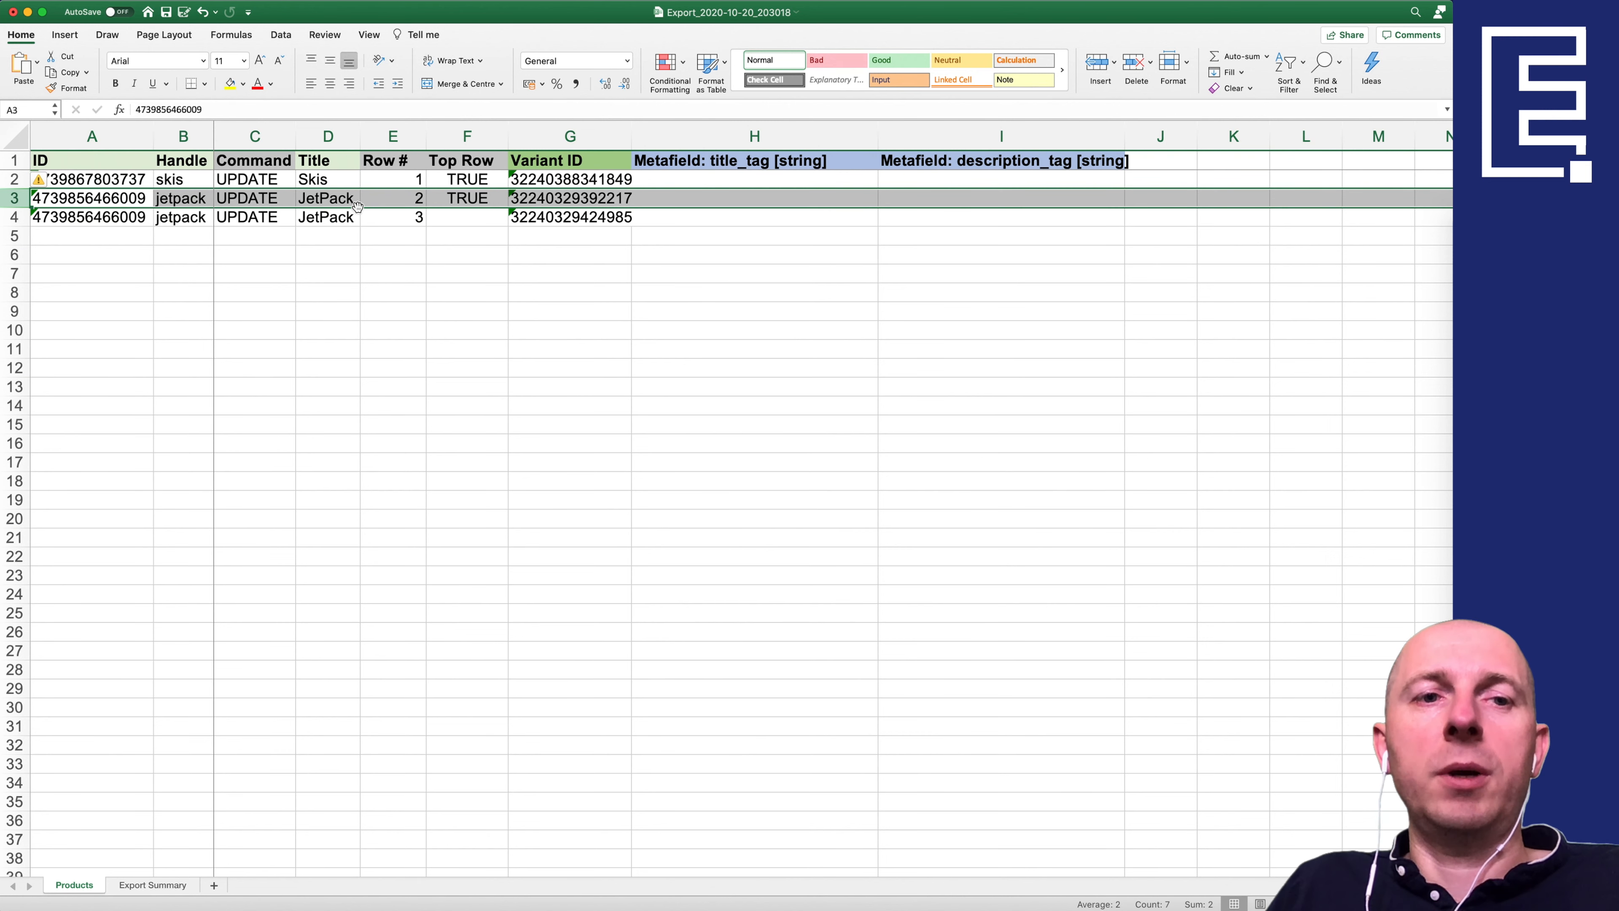
Step: Examine the Metafield: title_tag [string] and Metafield: description_tag [string] columns across the product rows
left_click(673, 199)
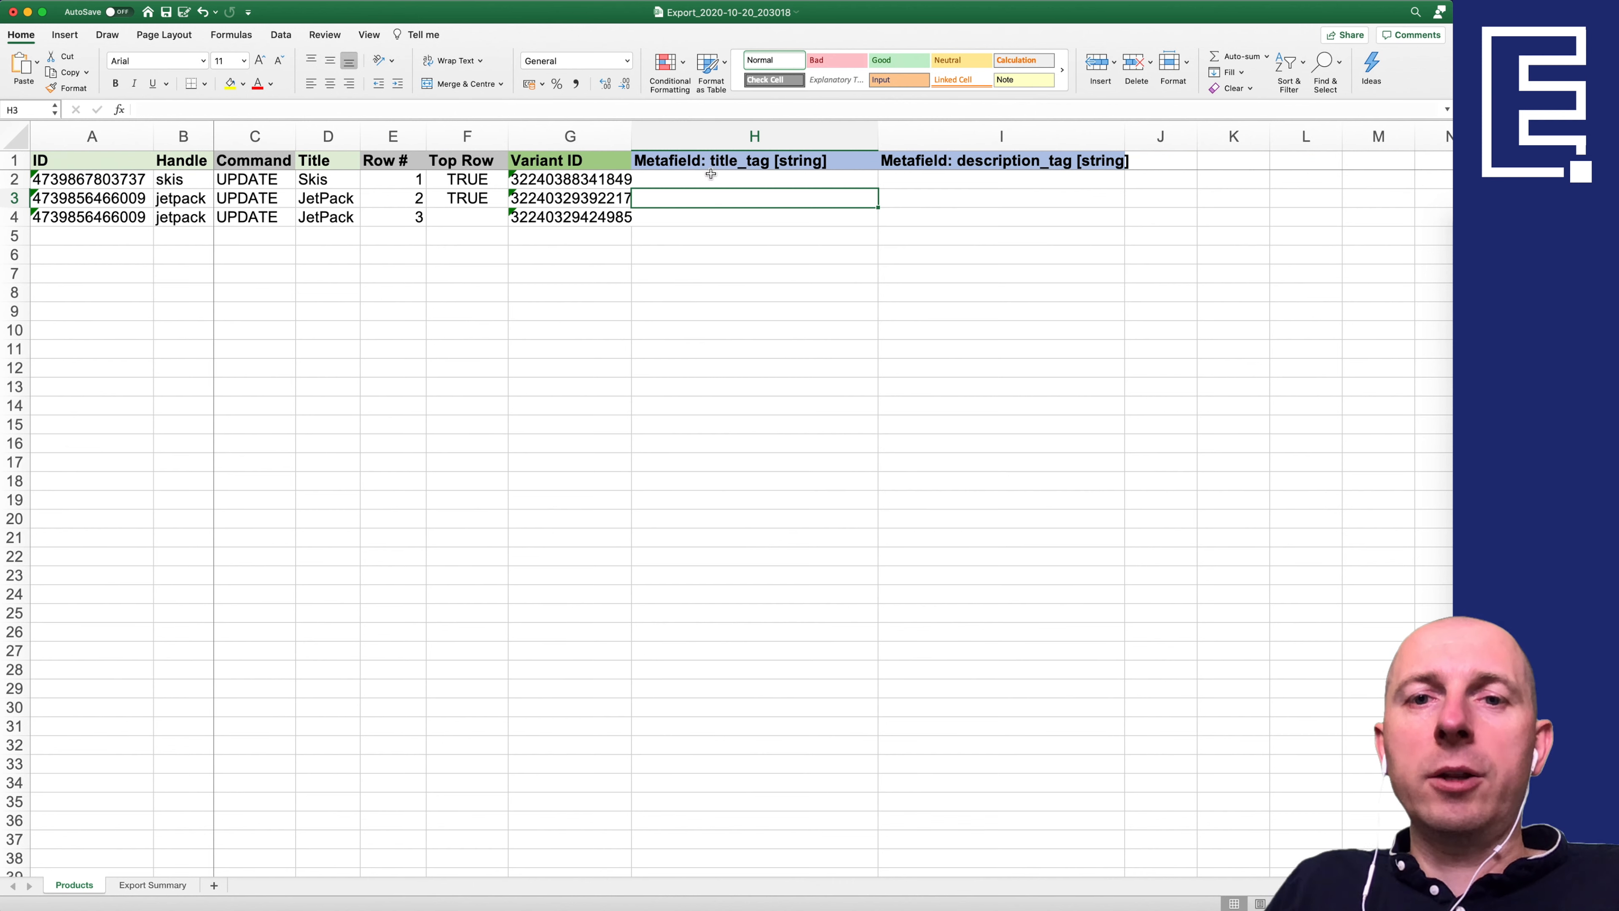
left_click_drag(718, 159, 928, 211)
left_click(927, 211)
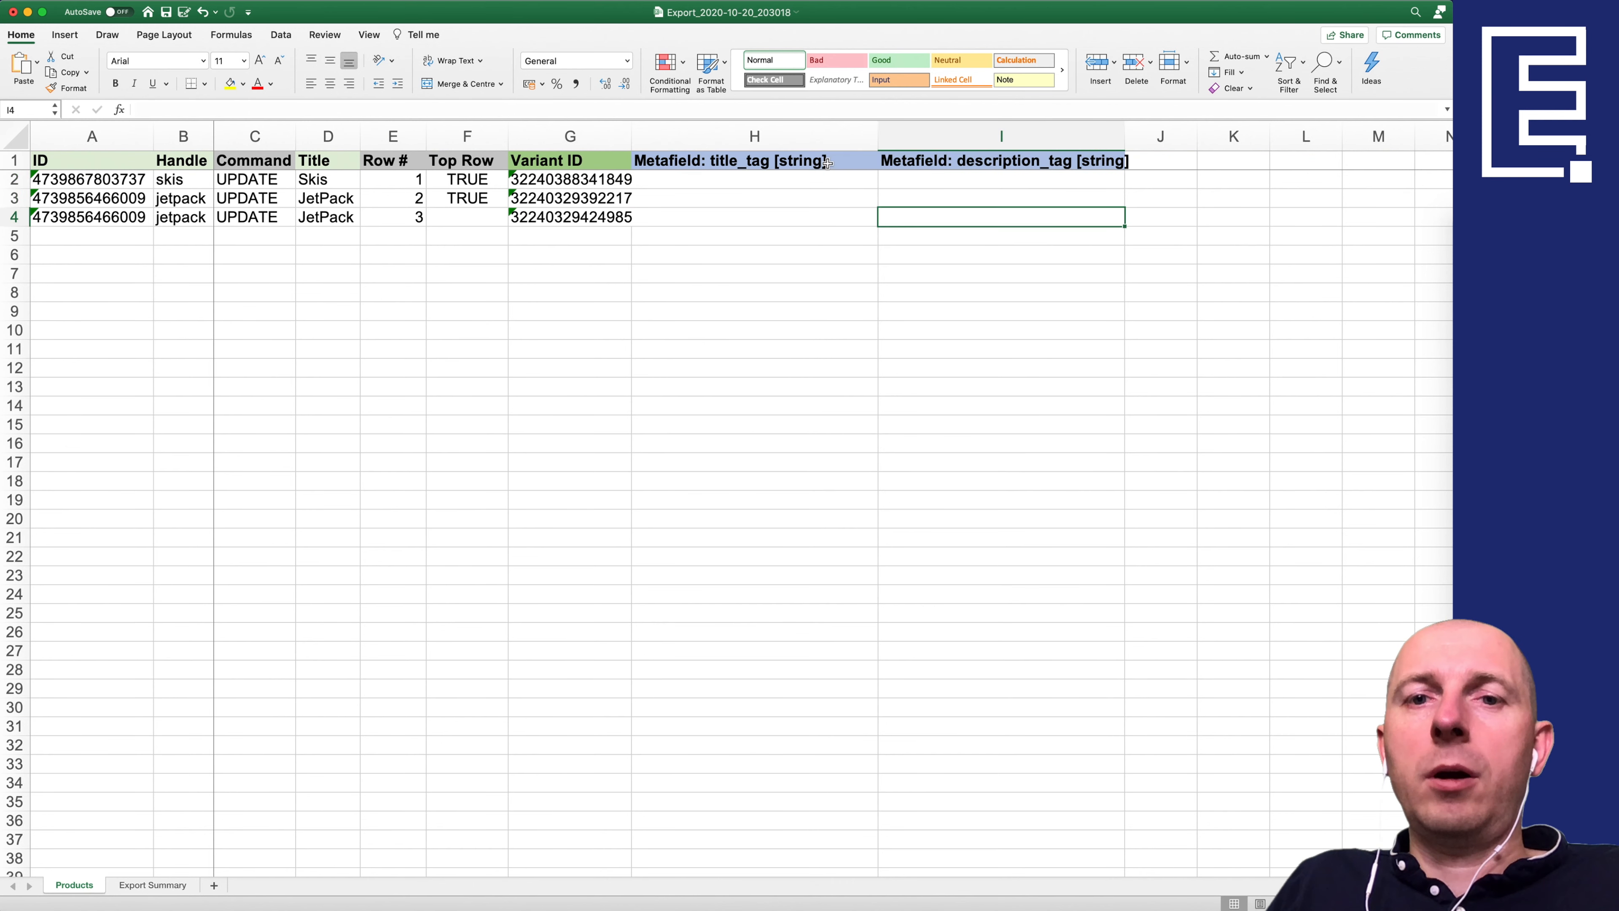
left_click_drag(818, 137, 933, 222)
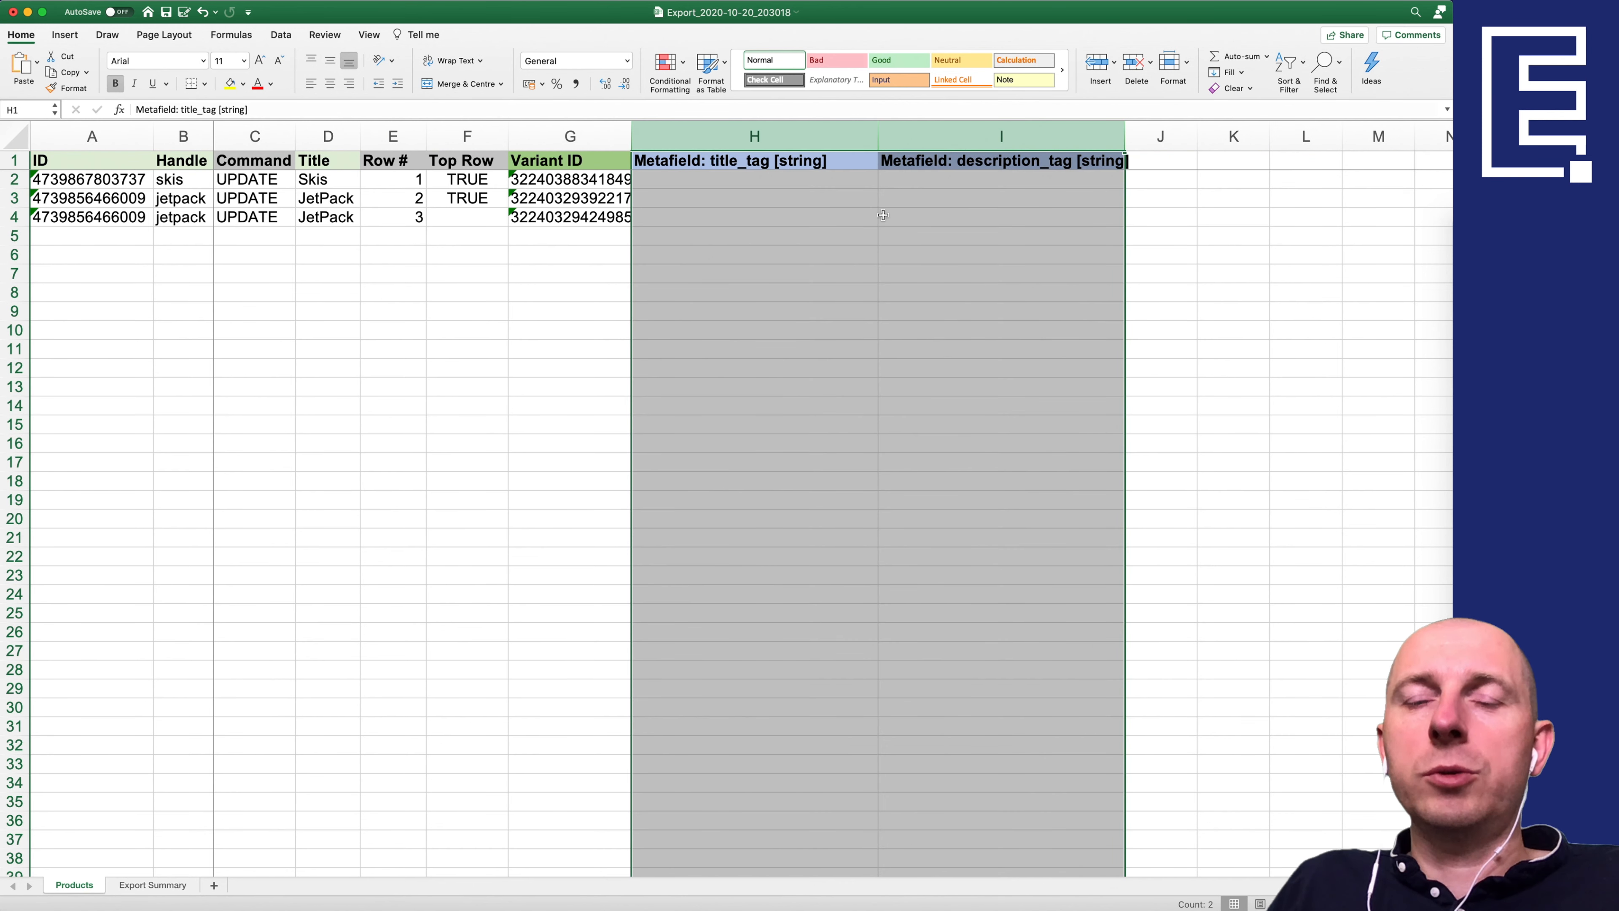
left_click(864, 200)
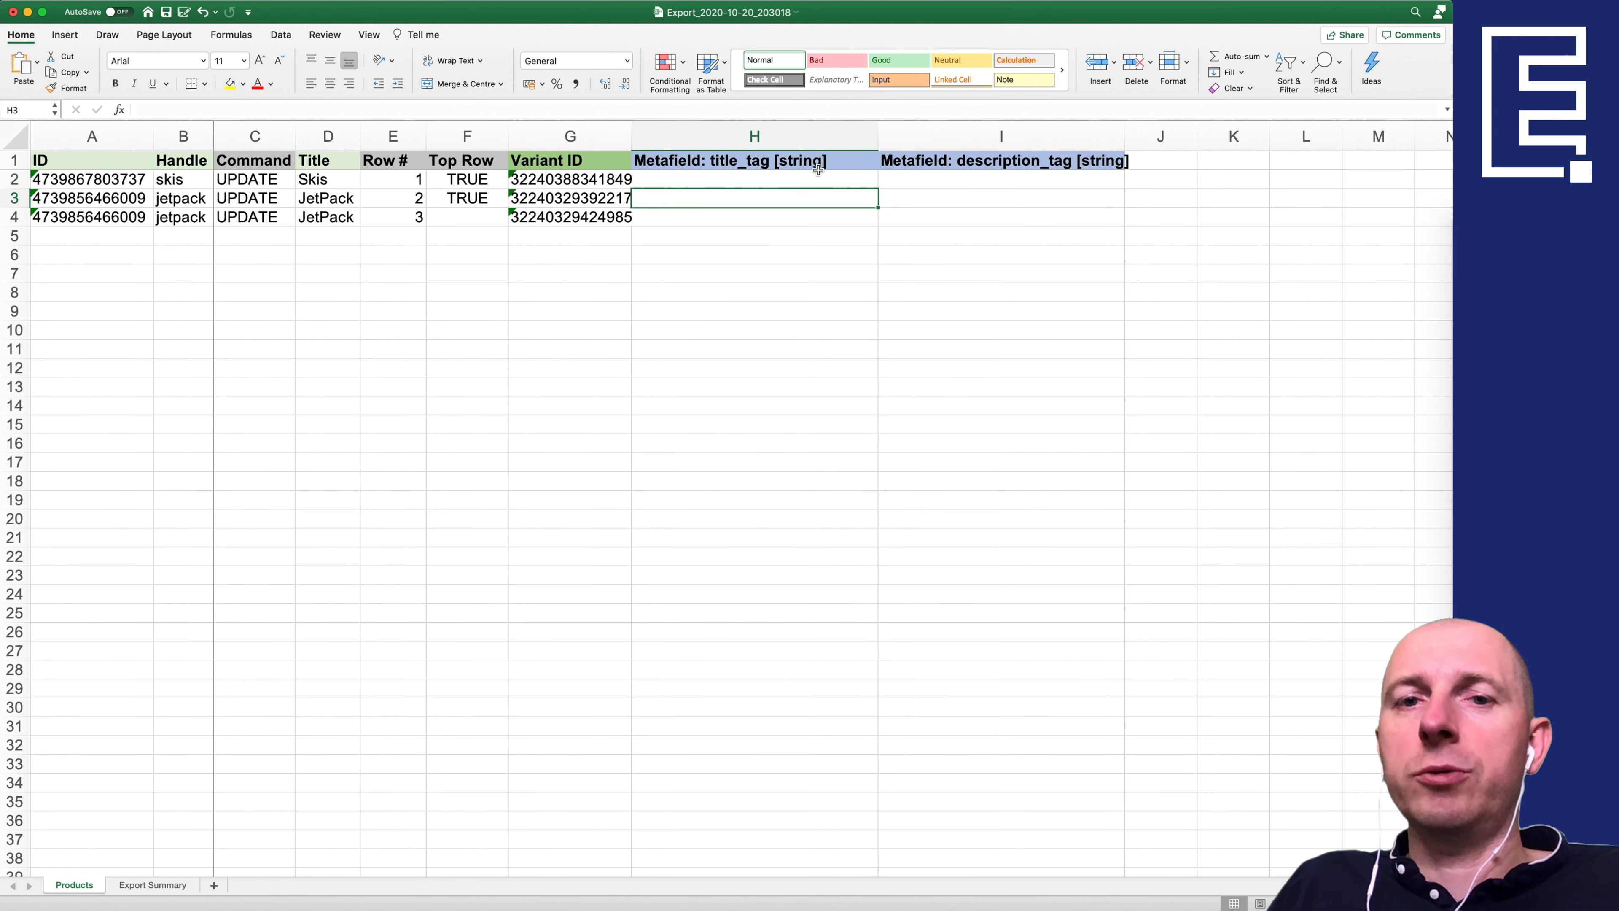
left_click_drag(803, 162, 805, 219)
left_click_drag(990, 161, 979, 218)
left_click(815, 165)
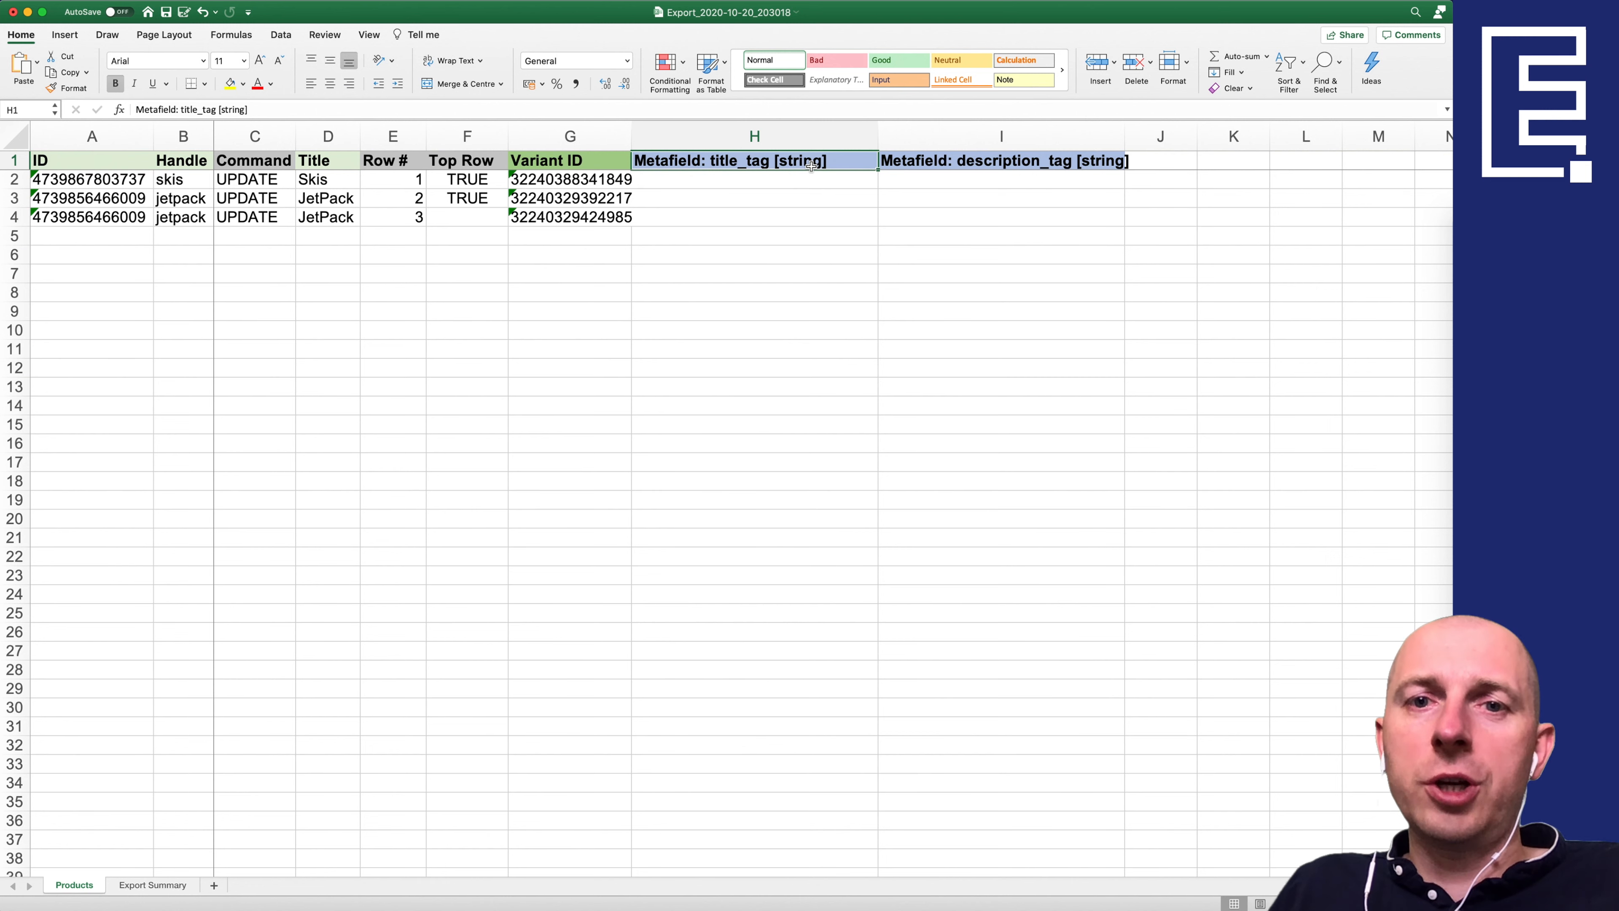
left_click_drag(811, 166, 802, 221)
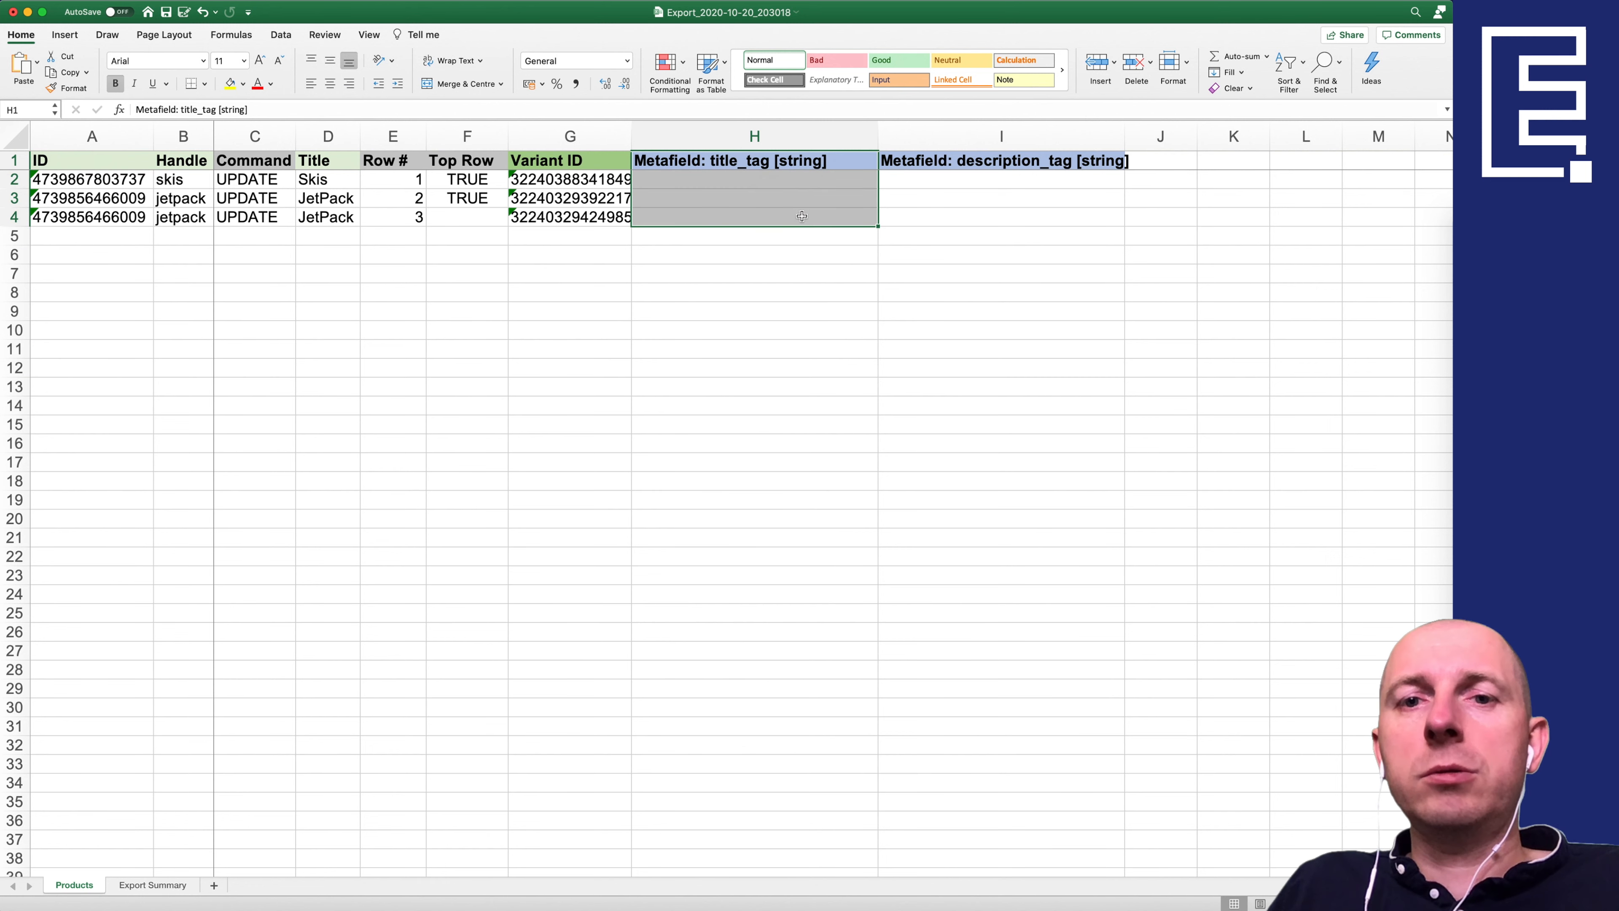
Step: Switch to the Shopify admin in the browser and view the JetPack product's website SEO fields under the search engine listing preview
left_click(1436, 288)
left_click(702, 38)
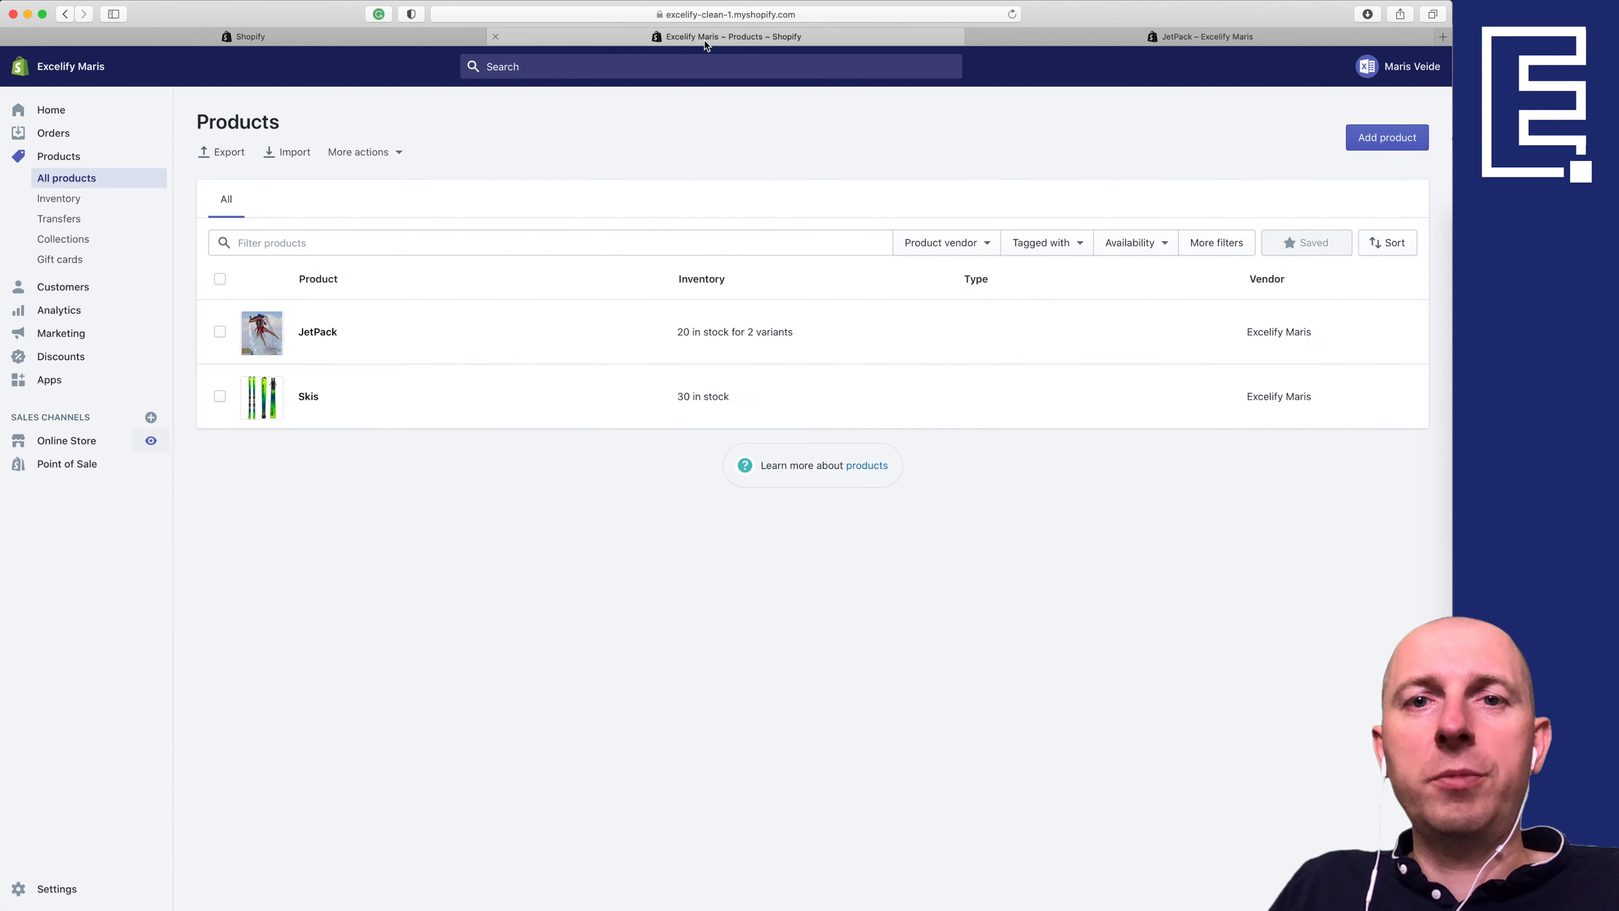
left_click(319, 332)
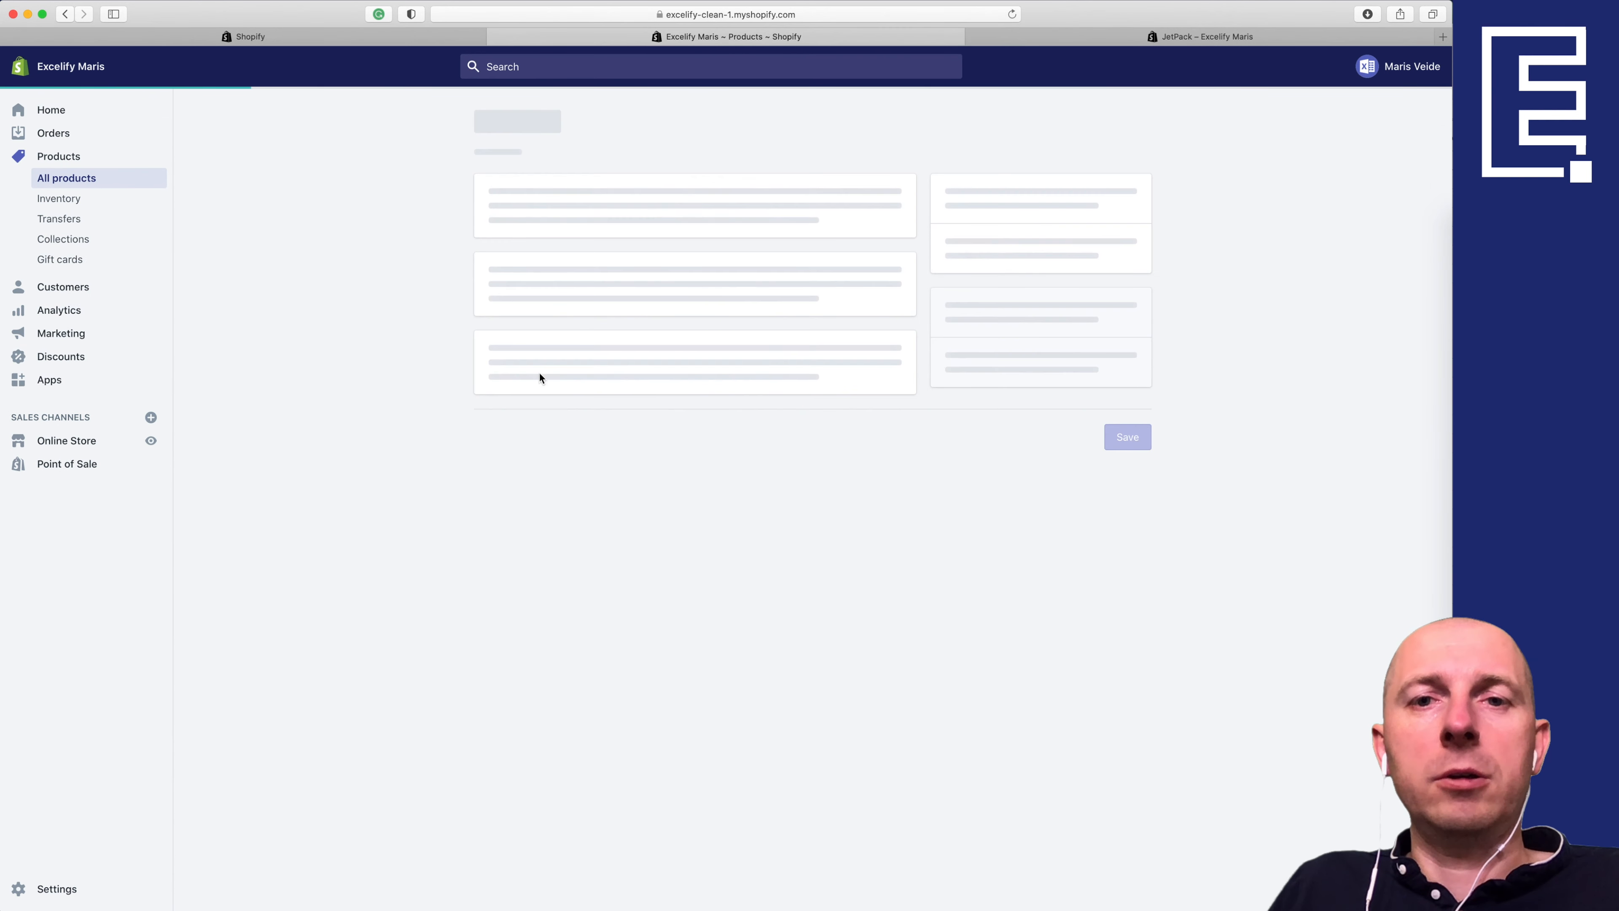
scroll(466, 369, "down", 5)
left_click_drag(506, 774, 650, 775)
left_click(779, 785)
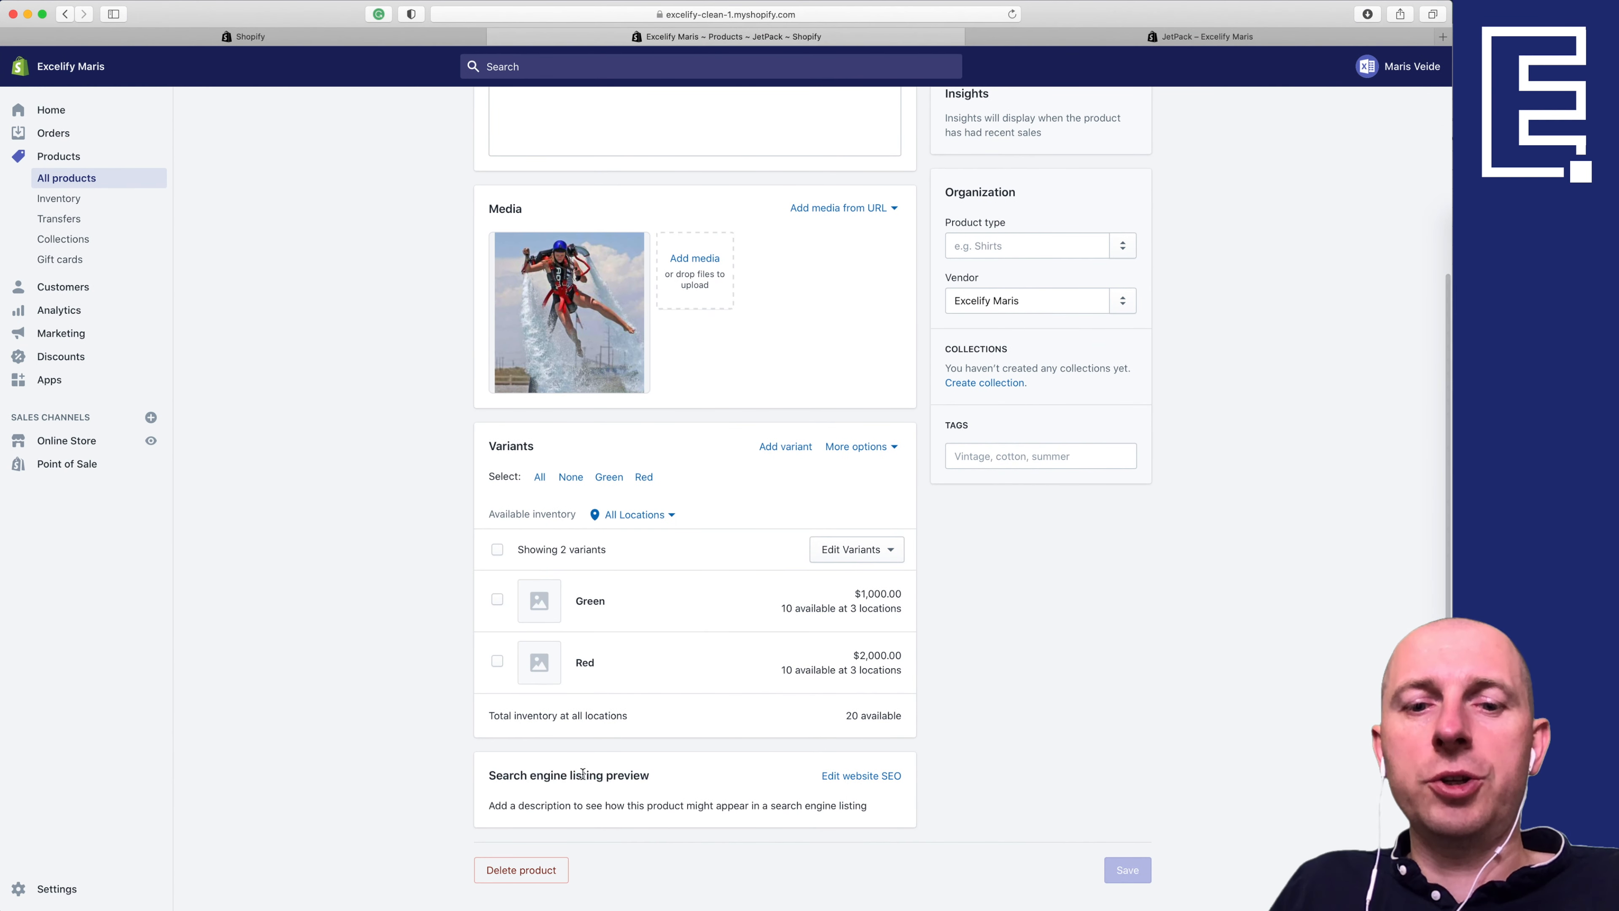
left_click(846, 780)
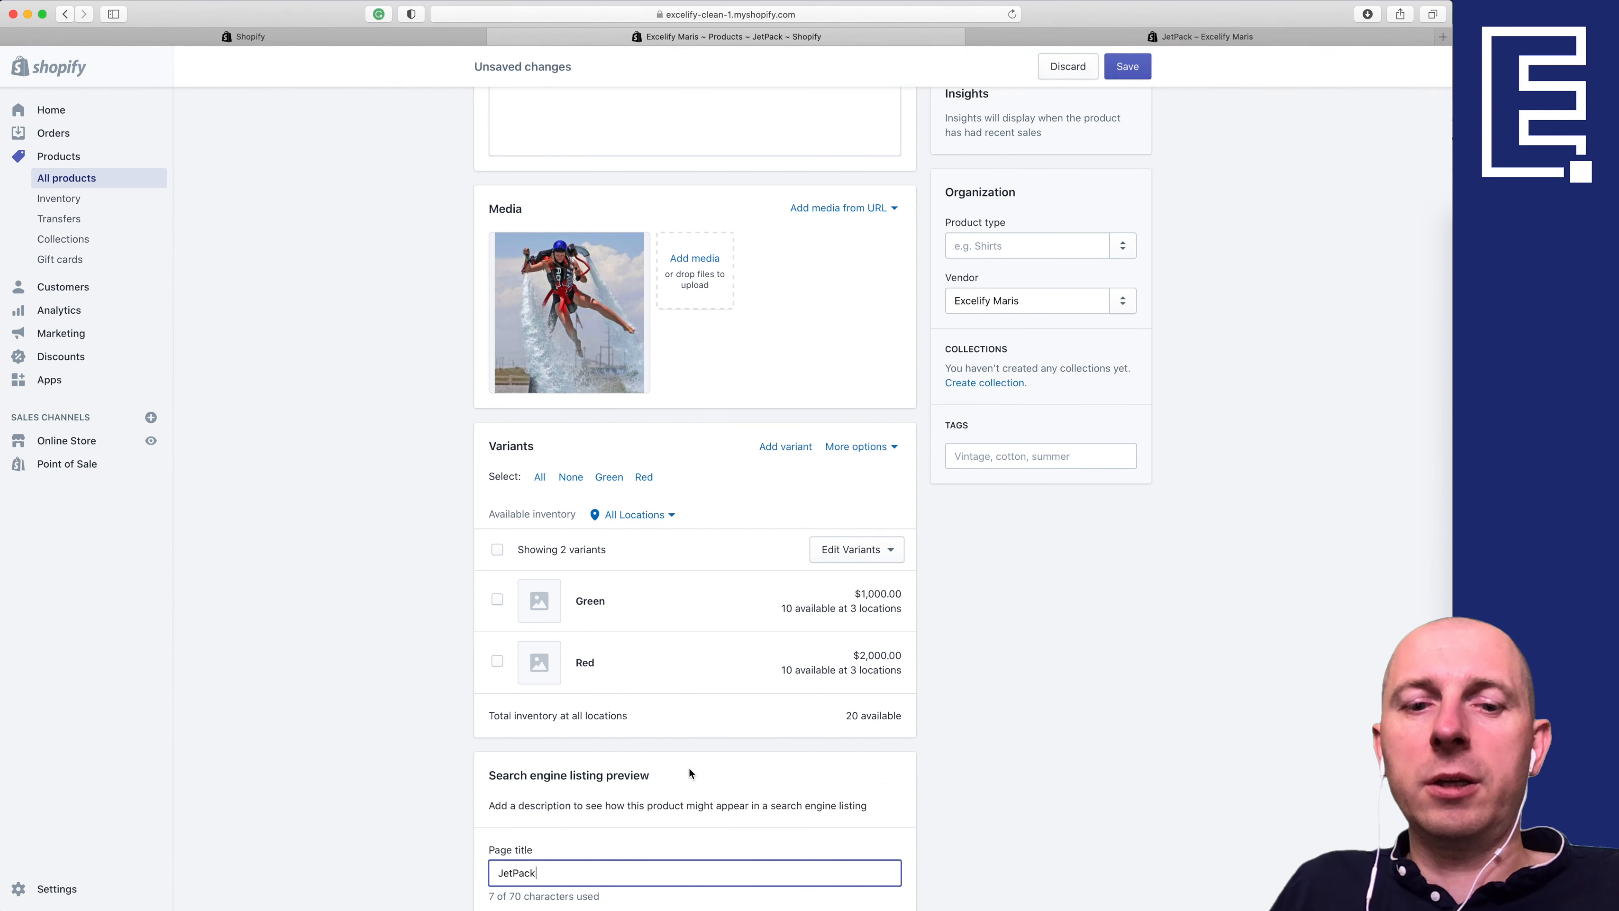
scroll(695, 573, "down", 5)
left_click(552, 605)
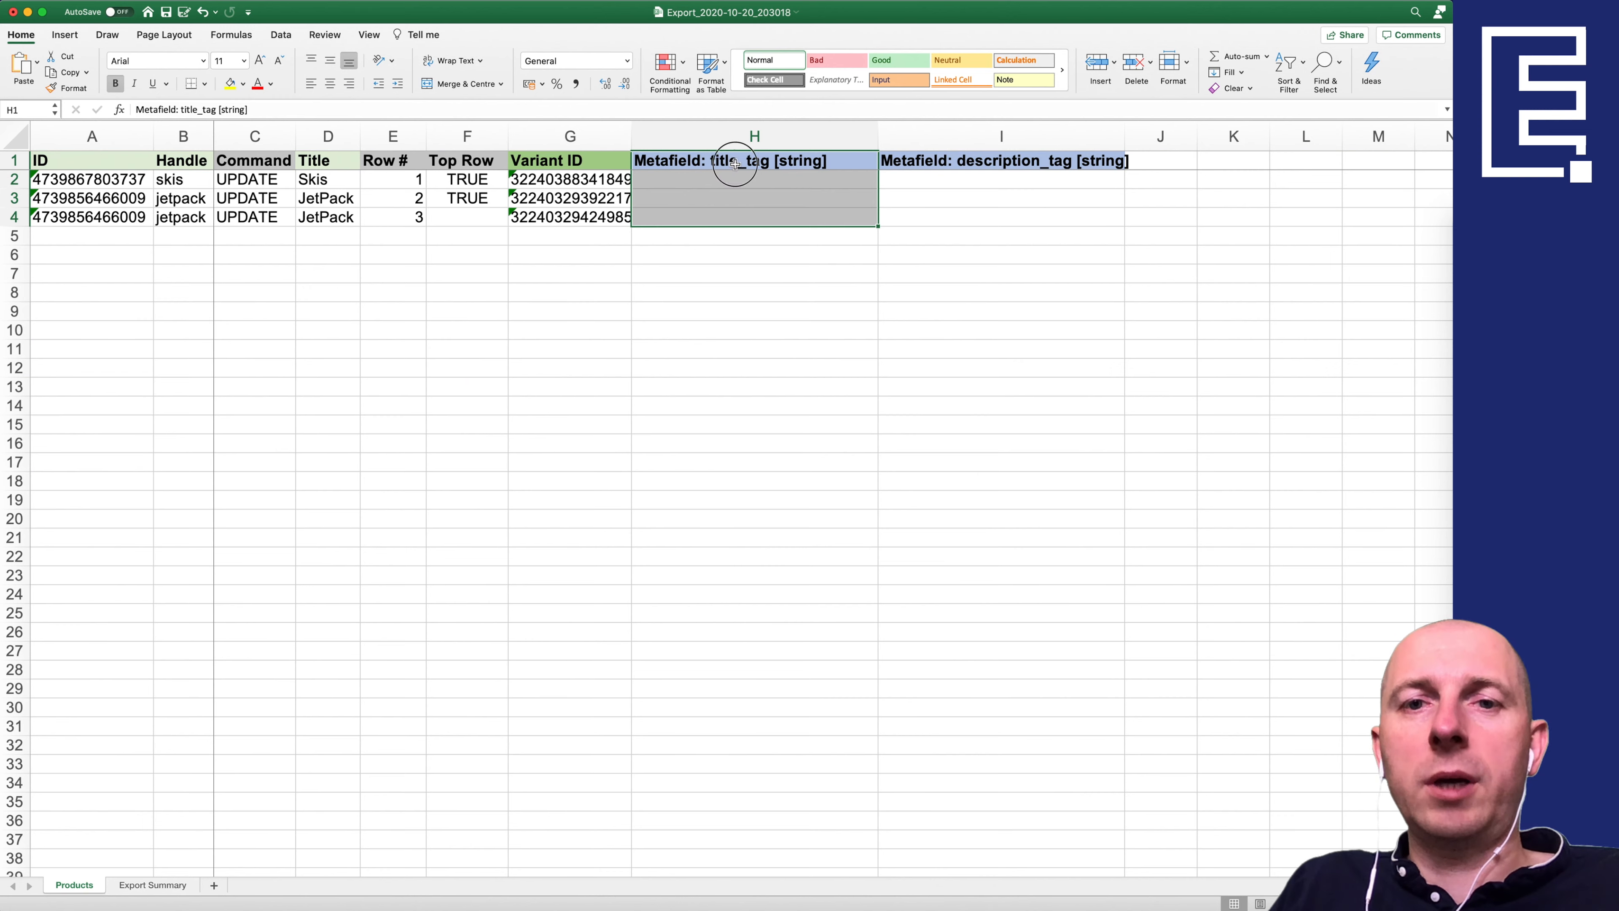
Step: Back in the Excel export, relate the title_tag and description_tag metafield columns to the product's SEO fields
left_click(783, 163)
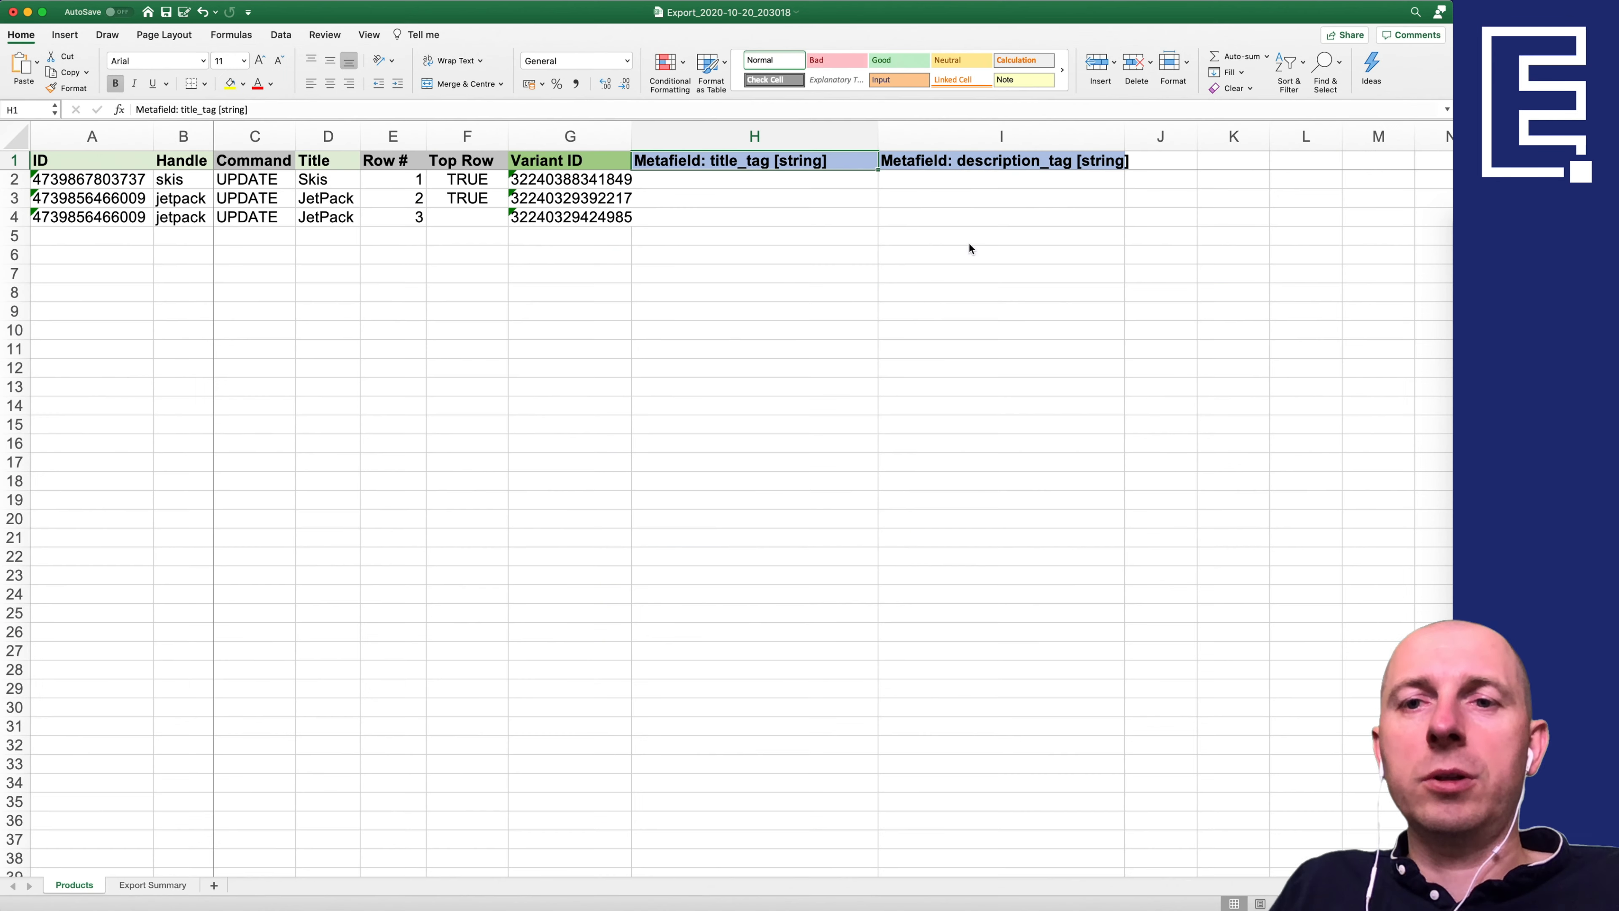
left_click(985, 166)
left_click_drag(781, 163, 906, 223)
left_click(810, 182)
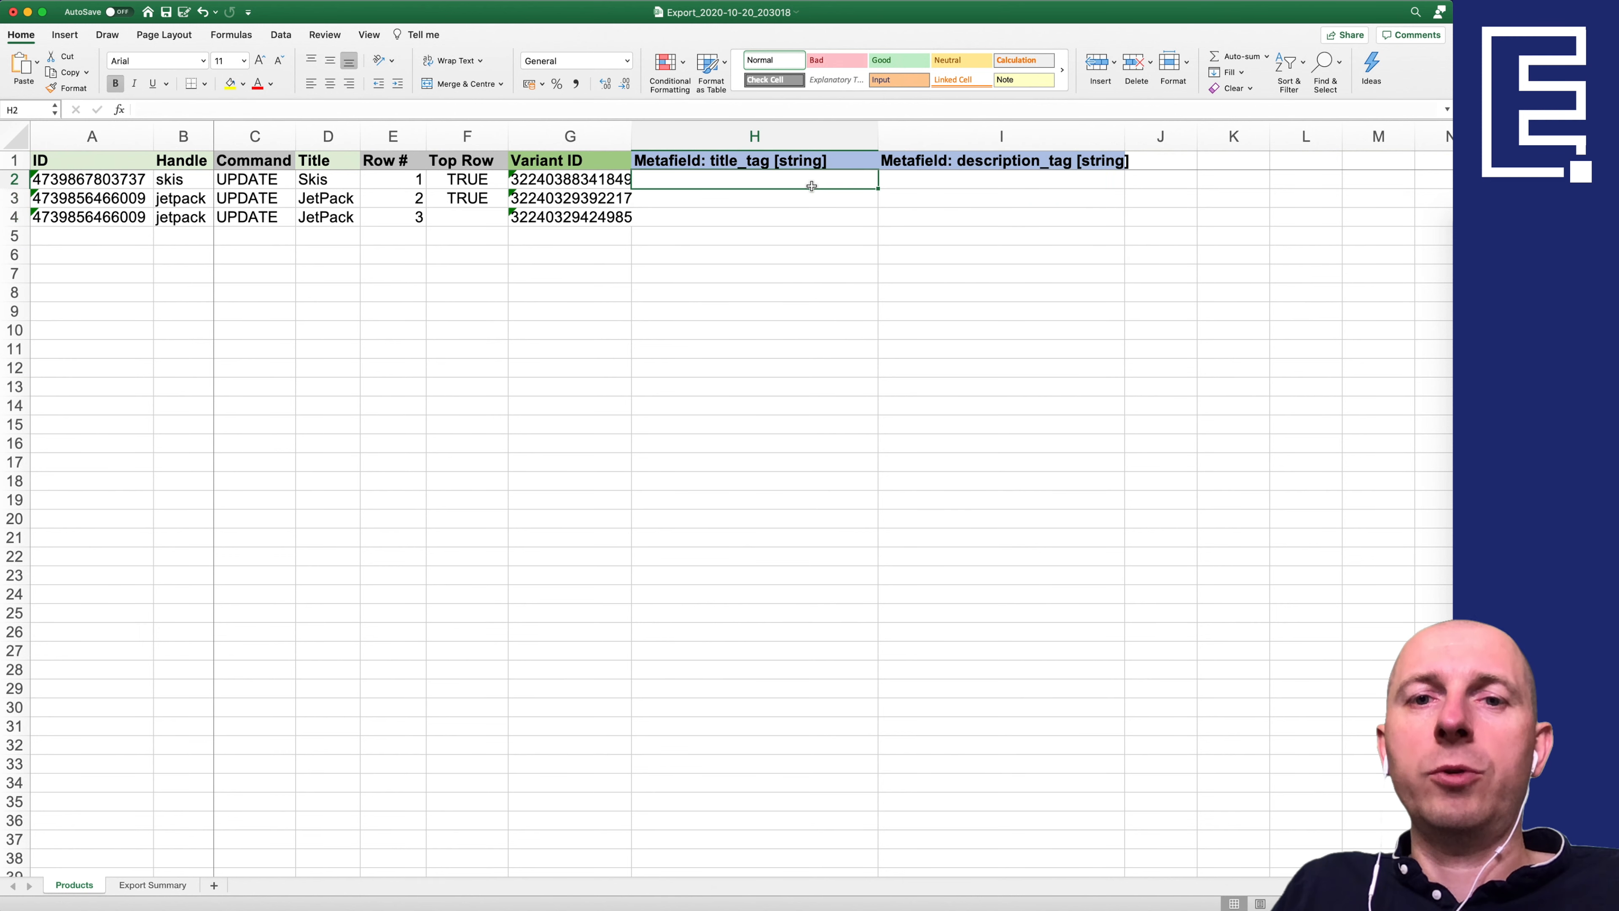
left_click_drag(813, 161, 900, 221)
left_click(897, 219)
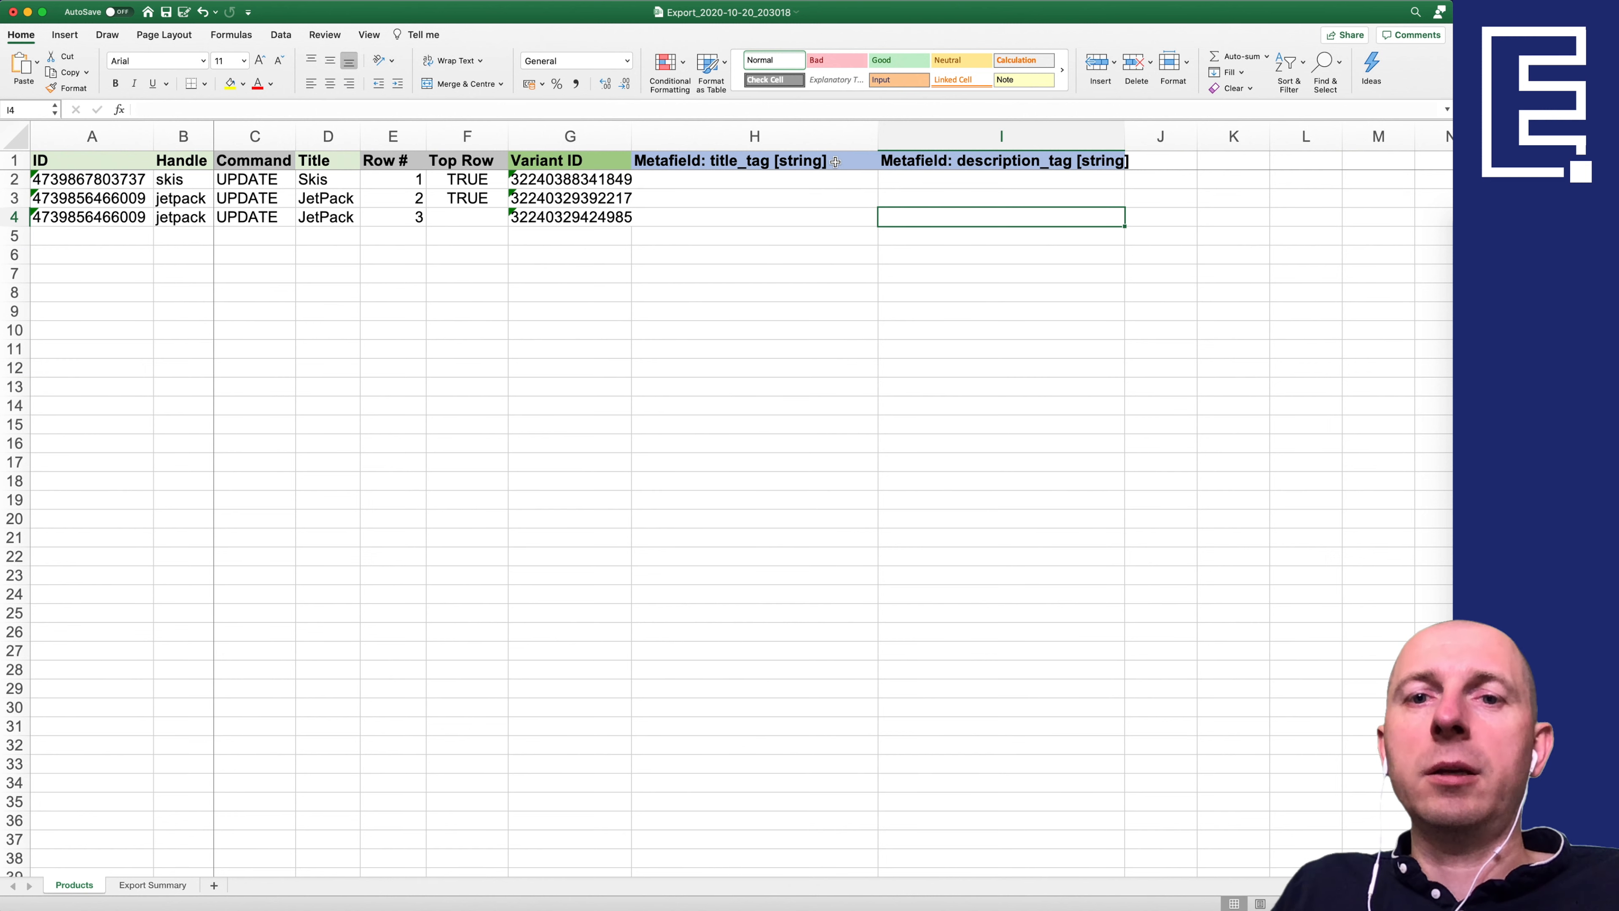
left_click_drag(839, 161, 902, 221)
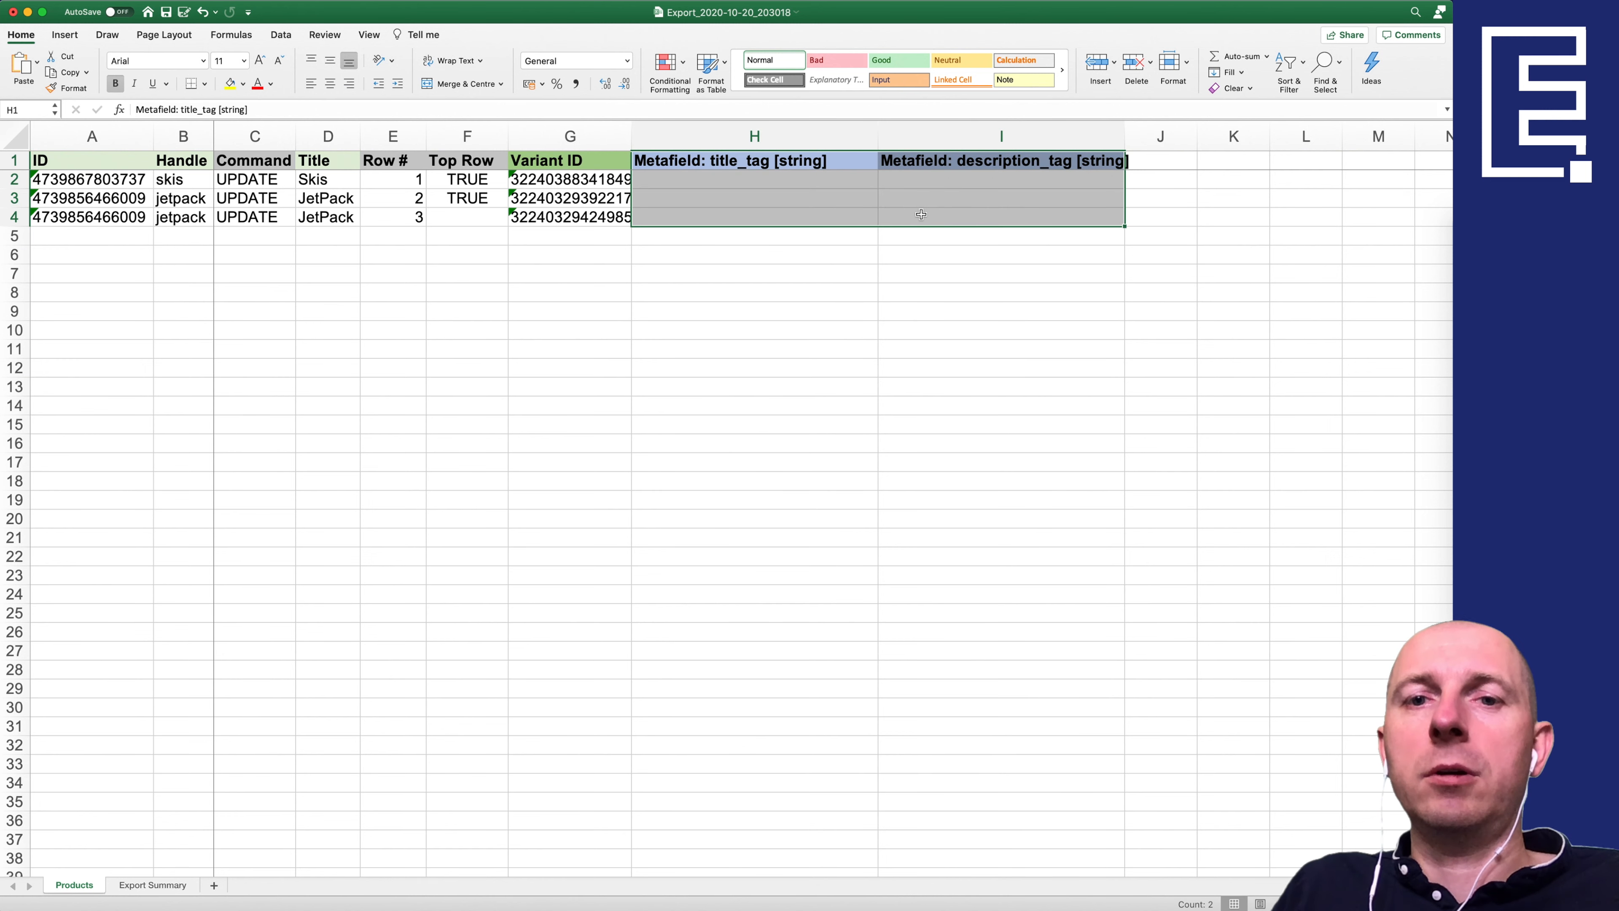
left_click(897, 219)
Step: Check the title_tag and description_tag metafield cells for the Skis and JetPack rows
left_click(776, 187)
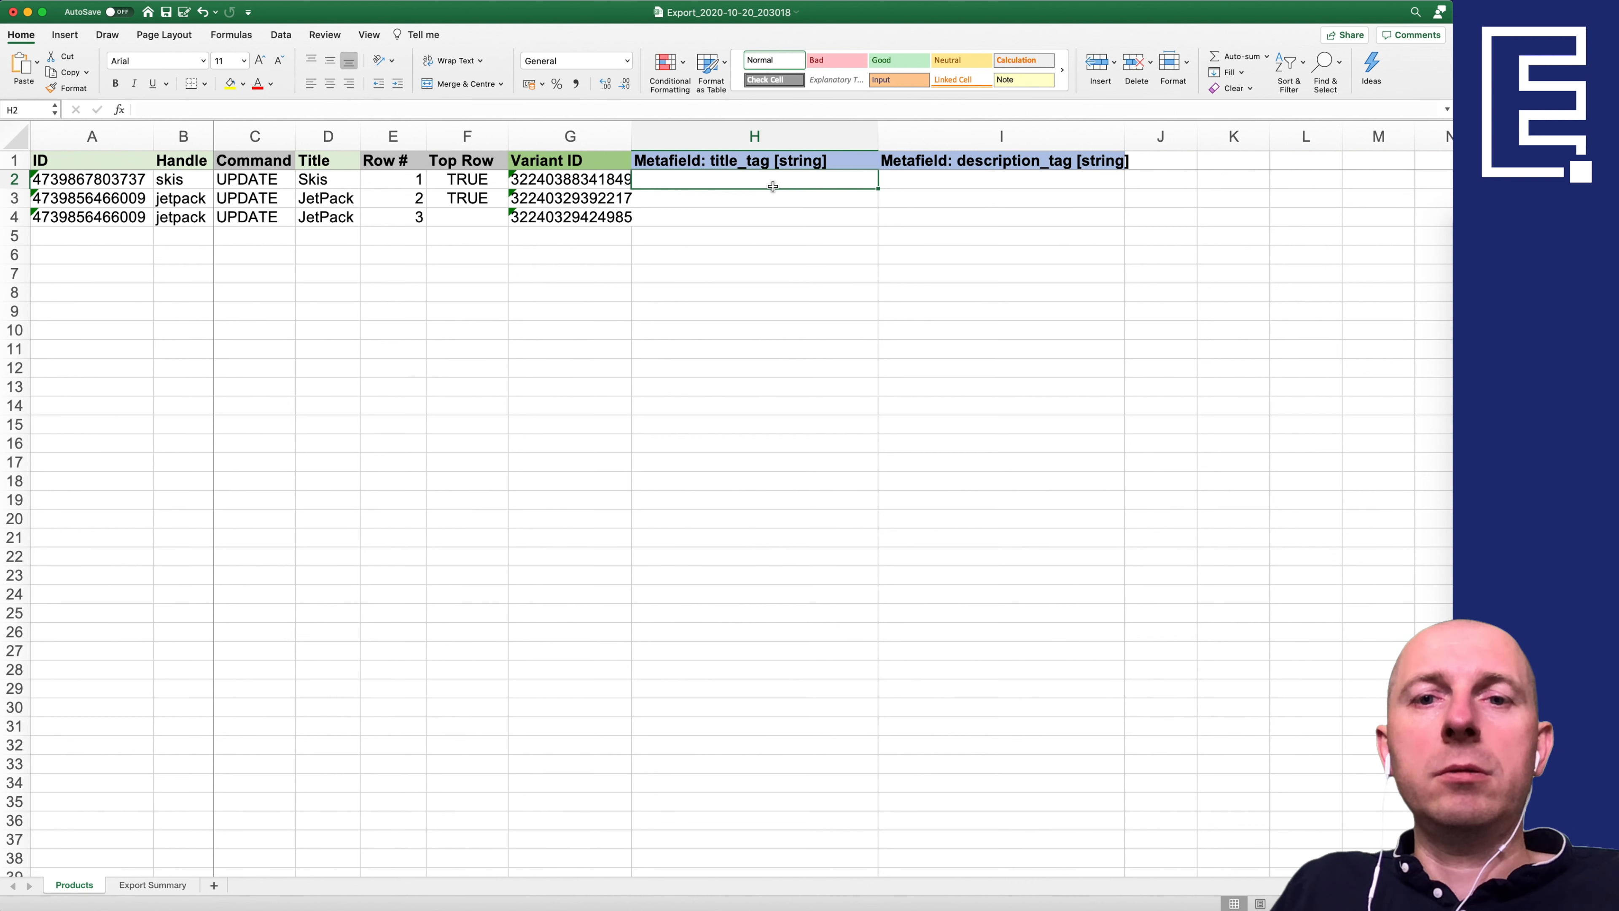
left_click(736, 201)
left_click(733, 220)
left_click(726, 177)
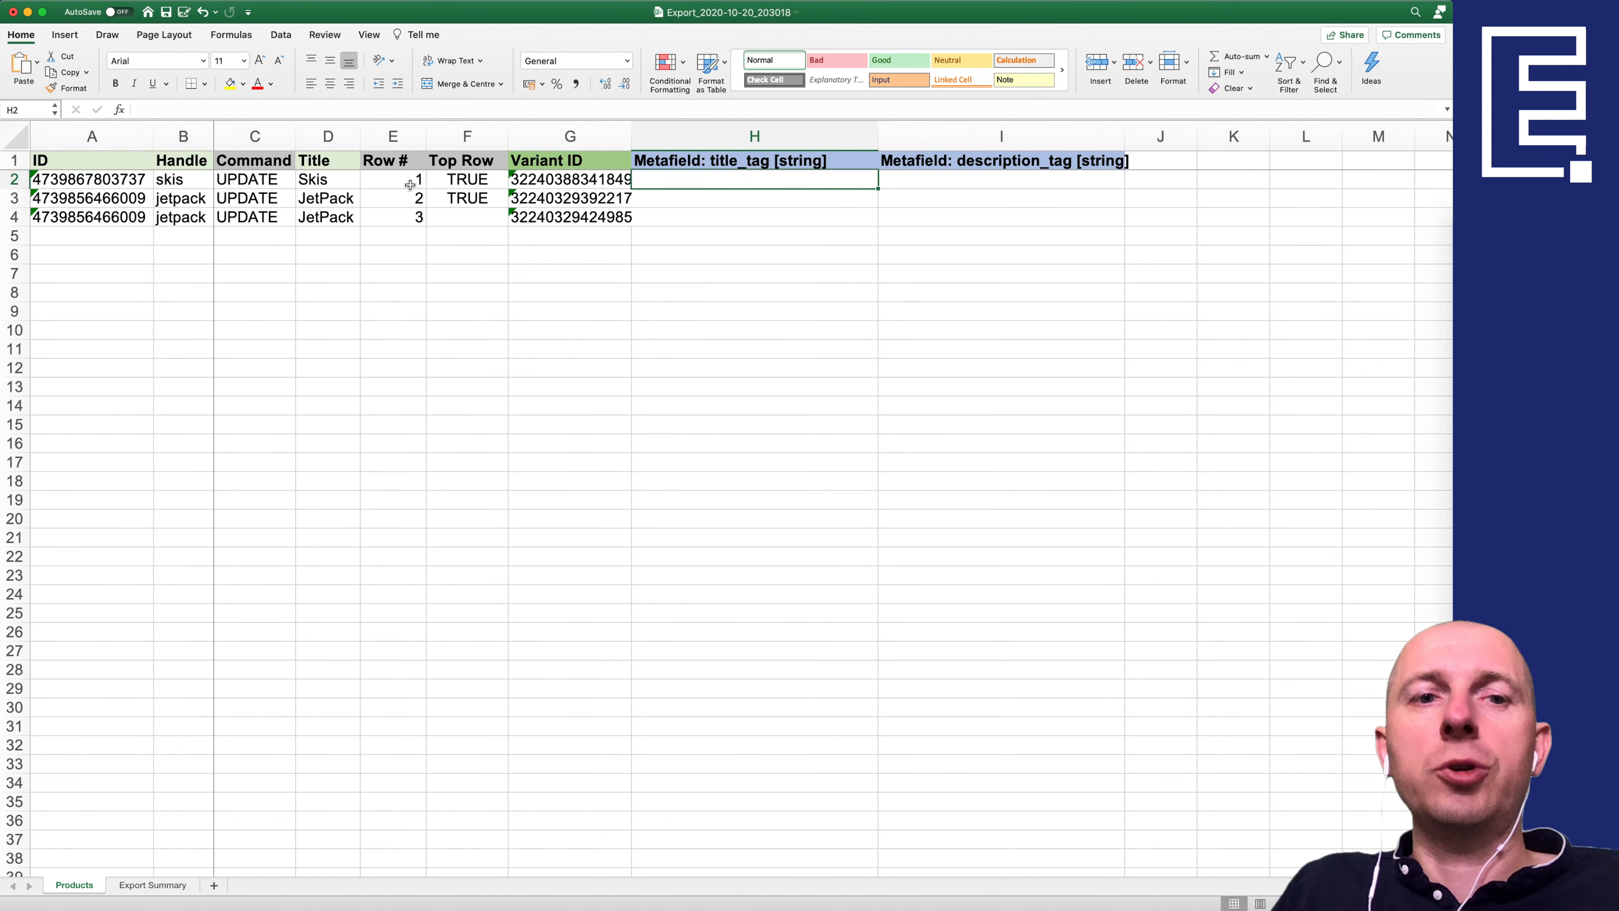
left_click(318, 181)
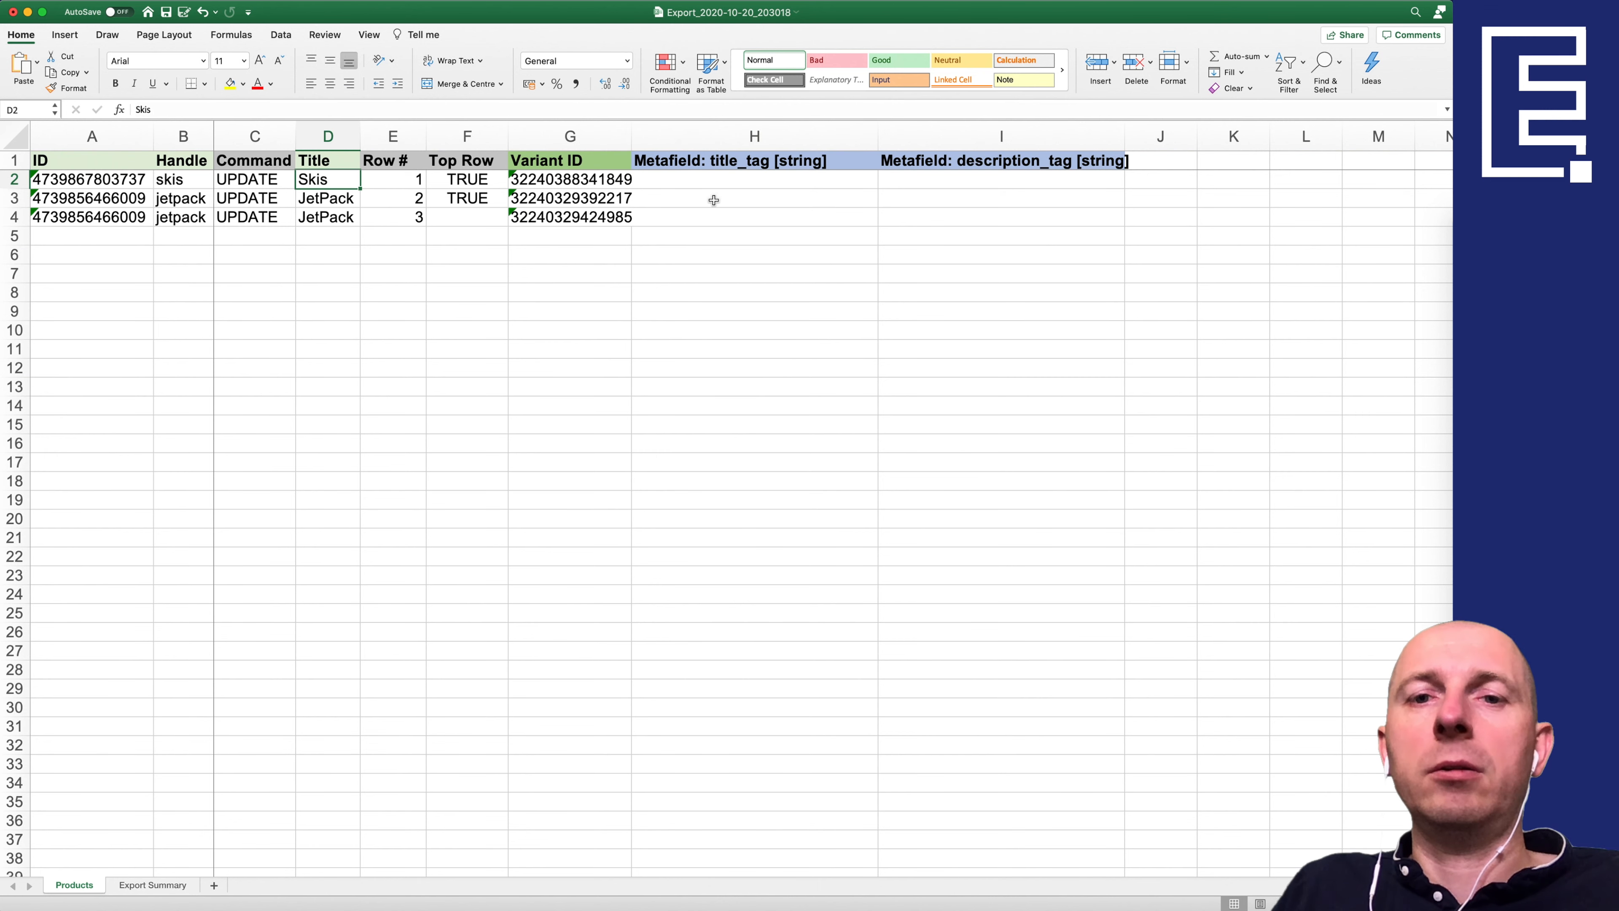
left_click(934, 184)
left_click_drag(968, 183, 968, 215)
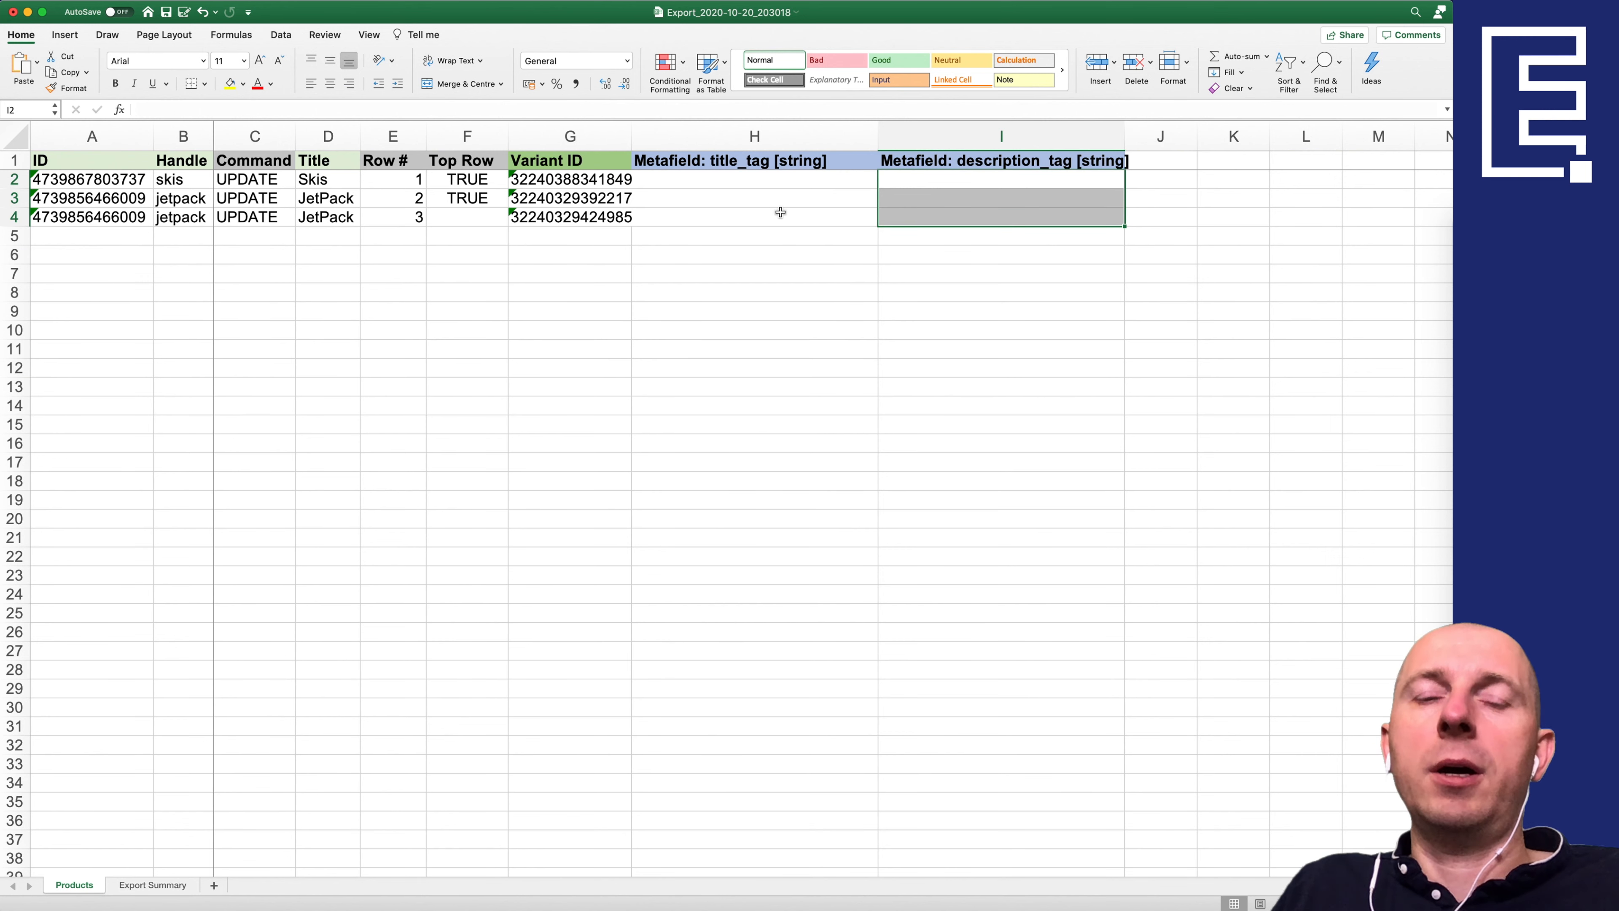
Step: Switch to the Shopify admin and check the JetPack product's page title and description fields in the search engine listing preview
key("super+Tab")
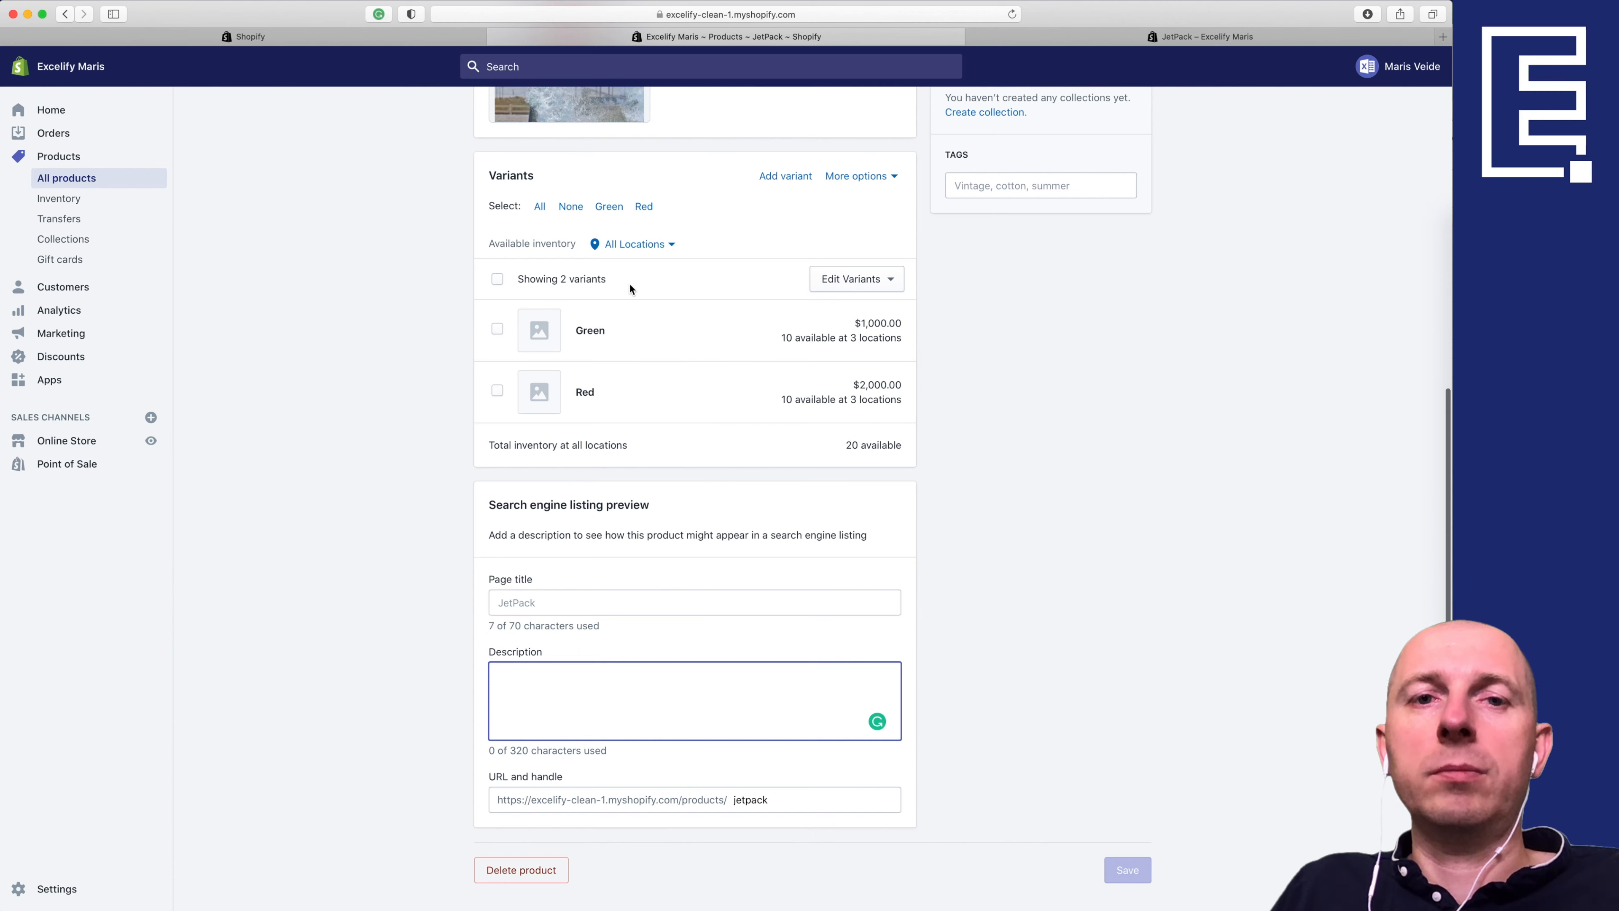
scroll(631, 294, "up", 10)
scroll(594, 391, "down", 10)
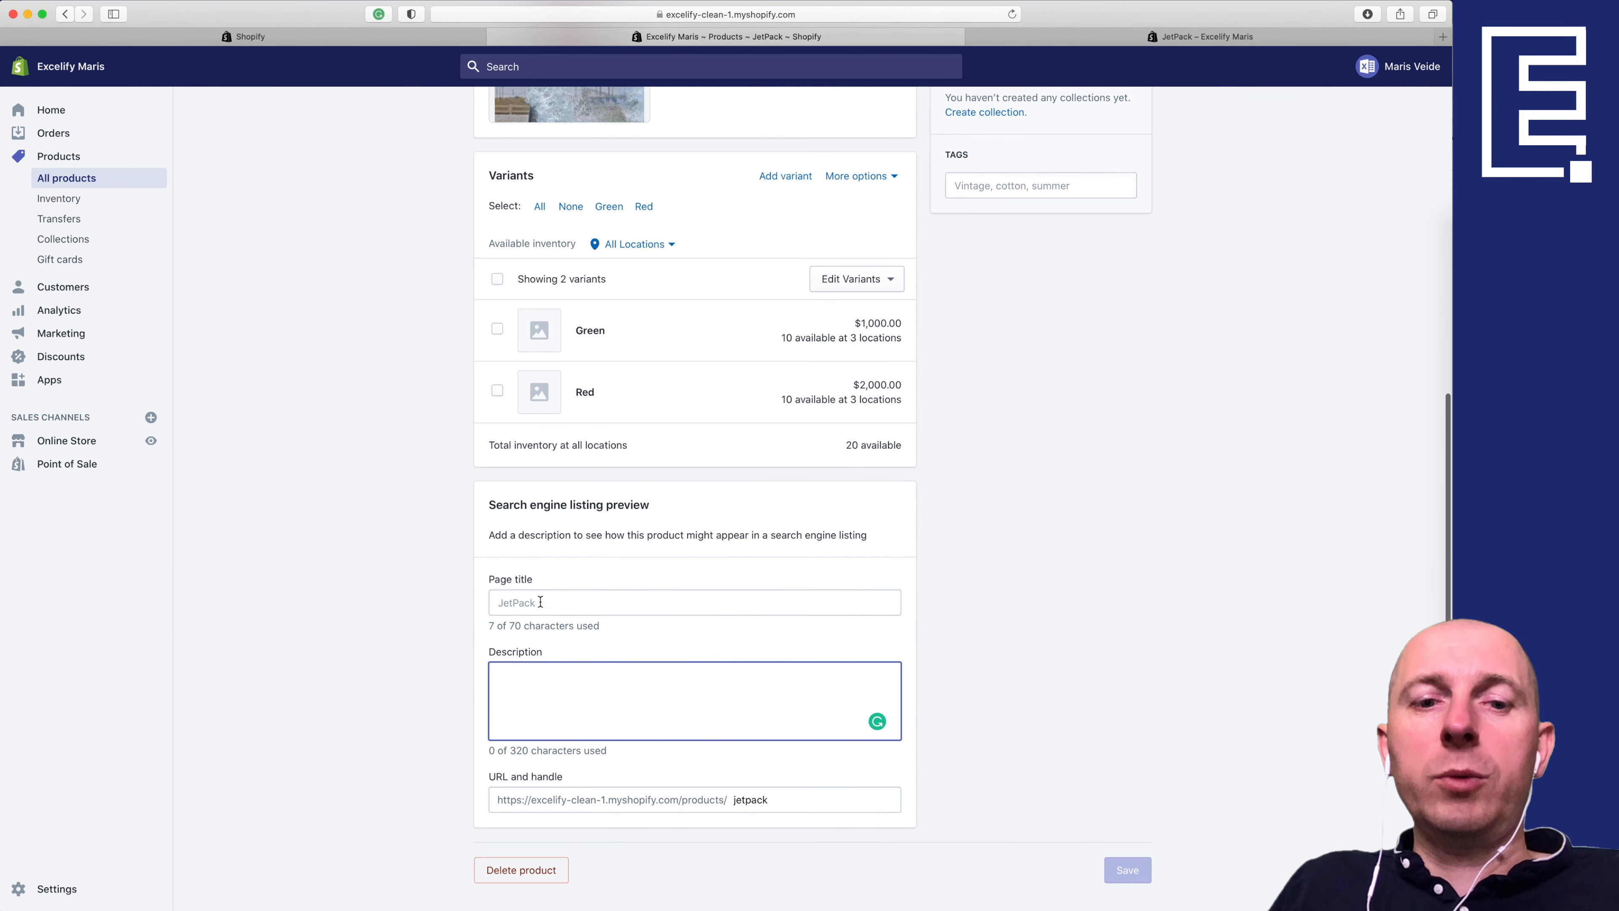
left_click(552, 602)
Step: Back in the Excel export, enter the title_tag metafields "Google Skies" for Skis and "Google JetPack" for the first JetPack row
key("super+Tab")
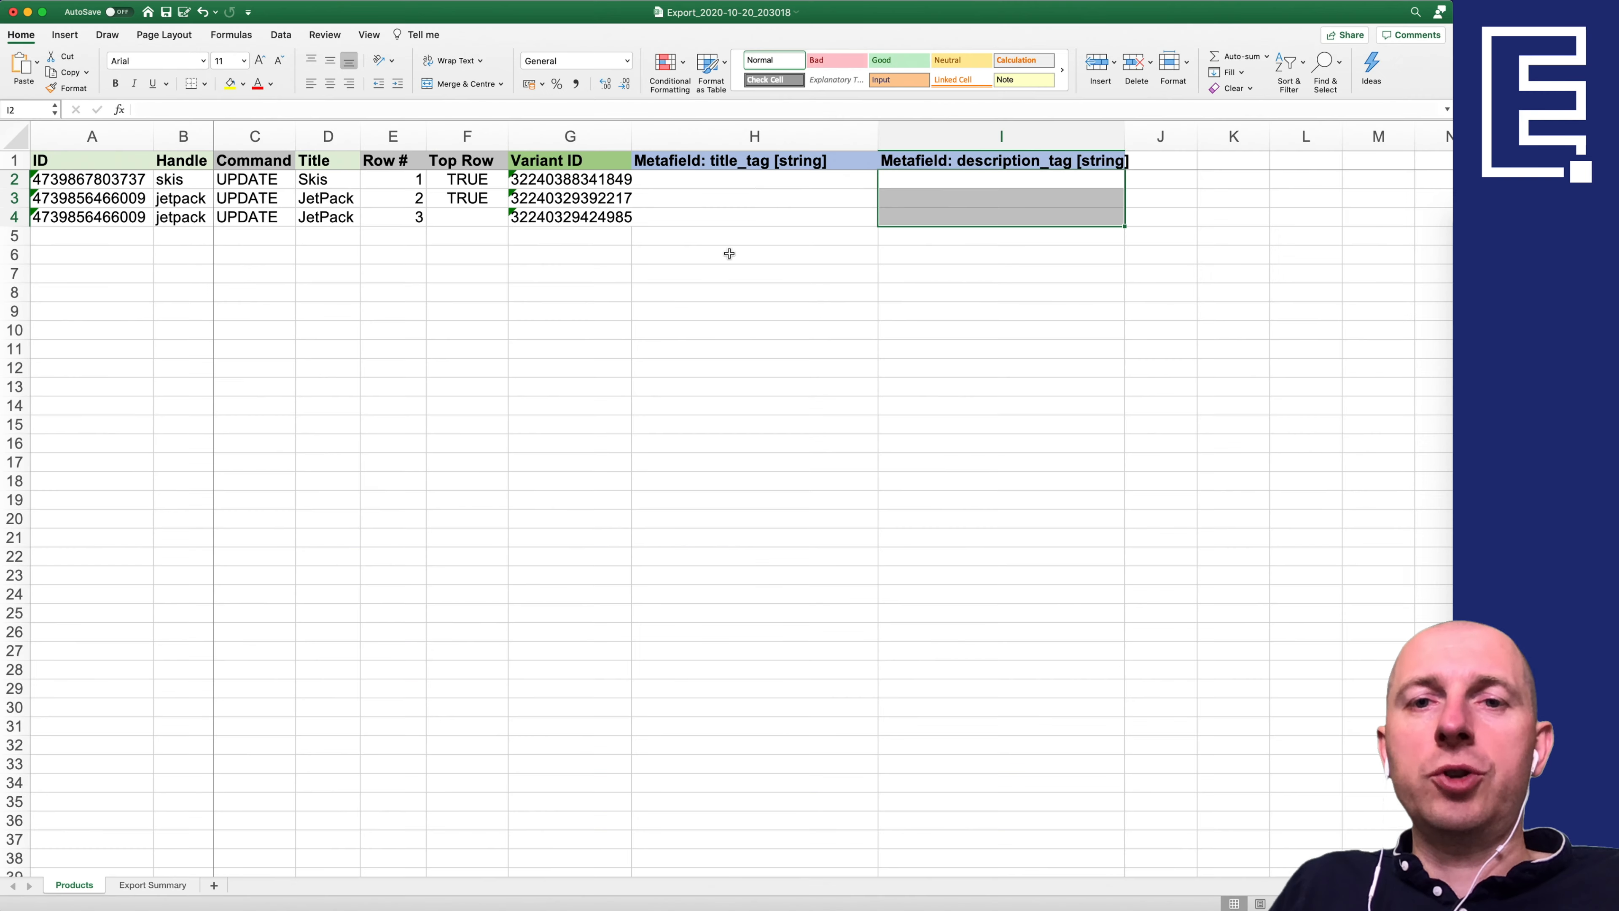
left_click(752, 183)
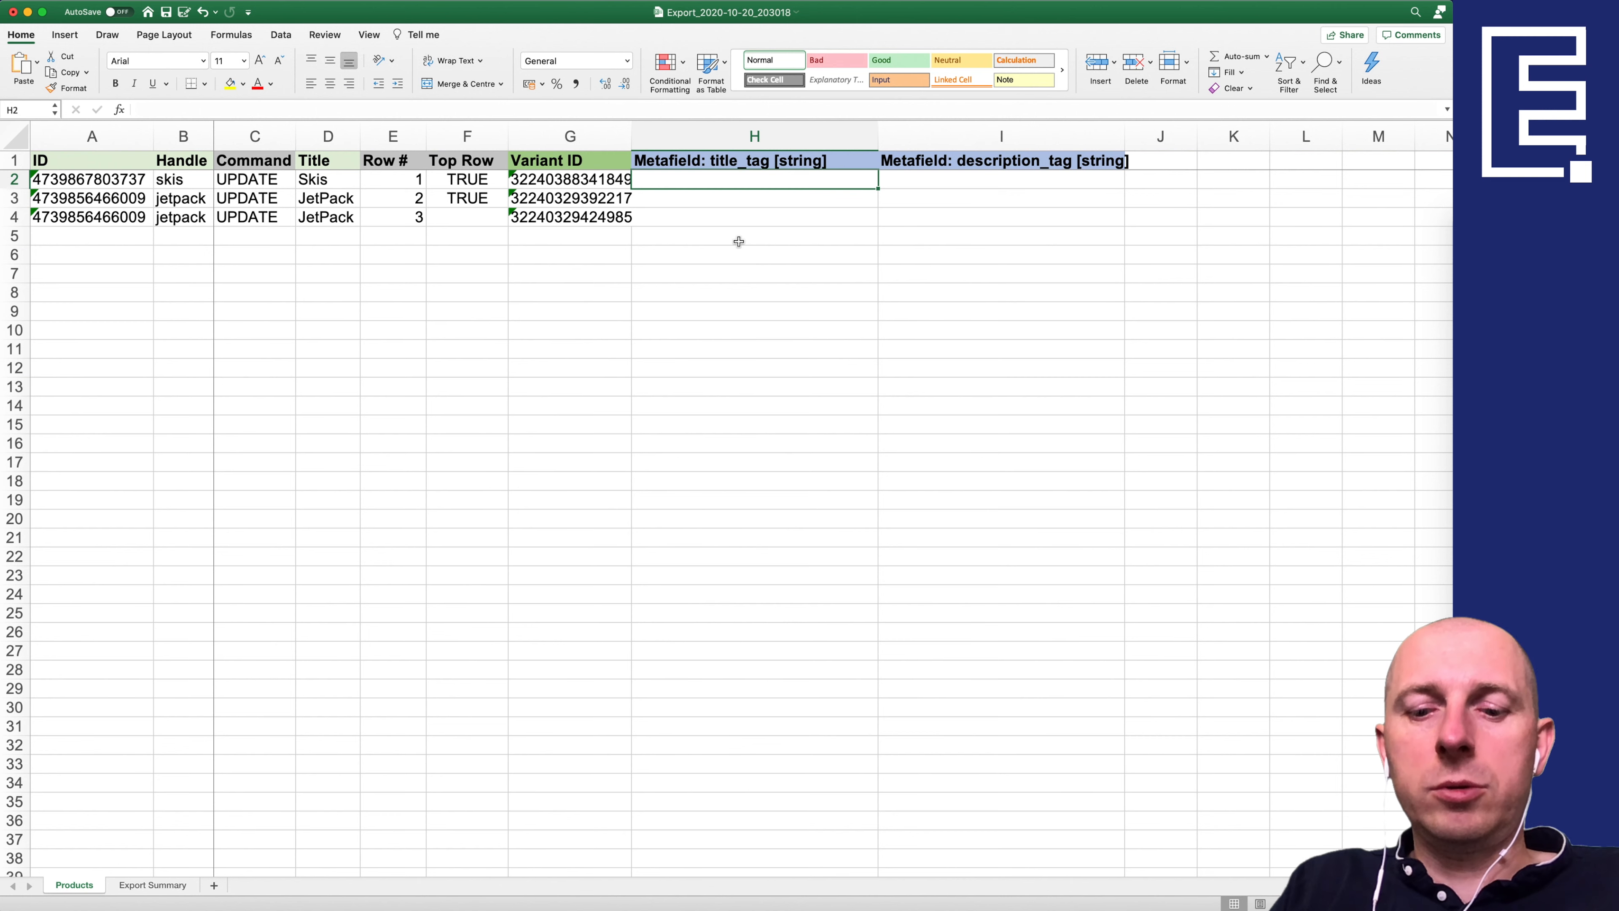
type("Google Skie")
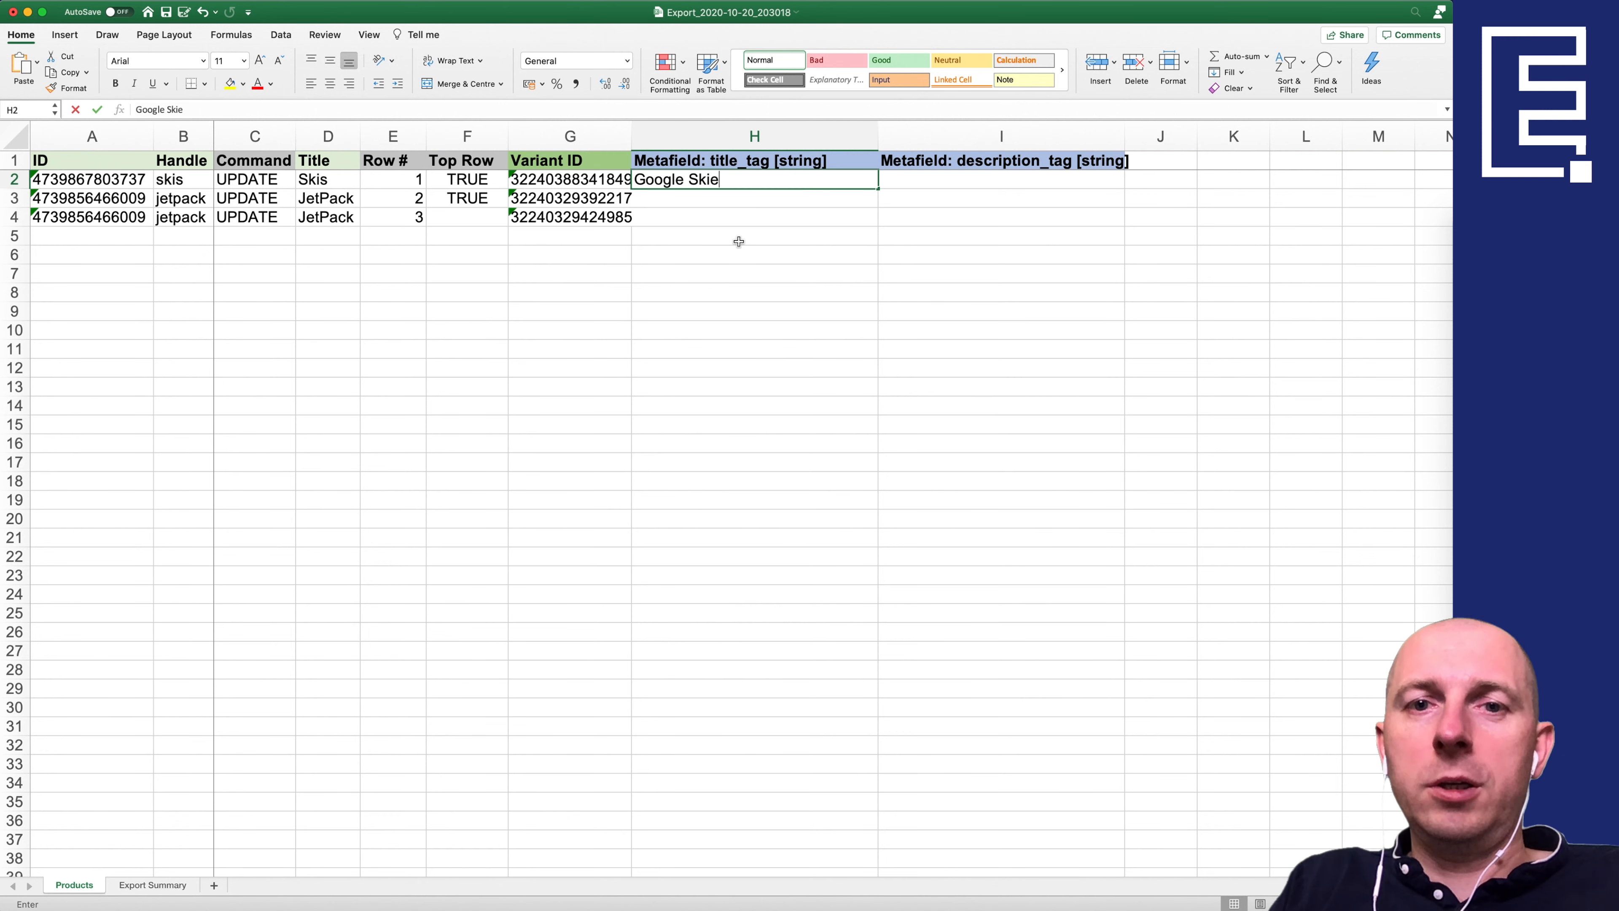
type("s")
key("Return")
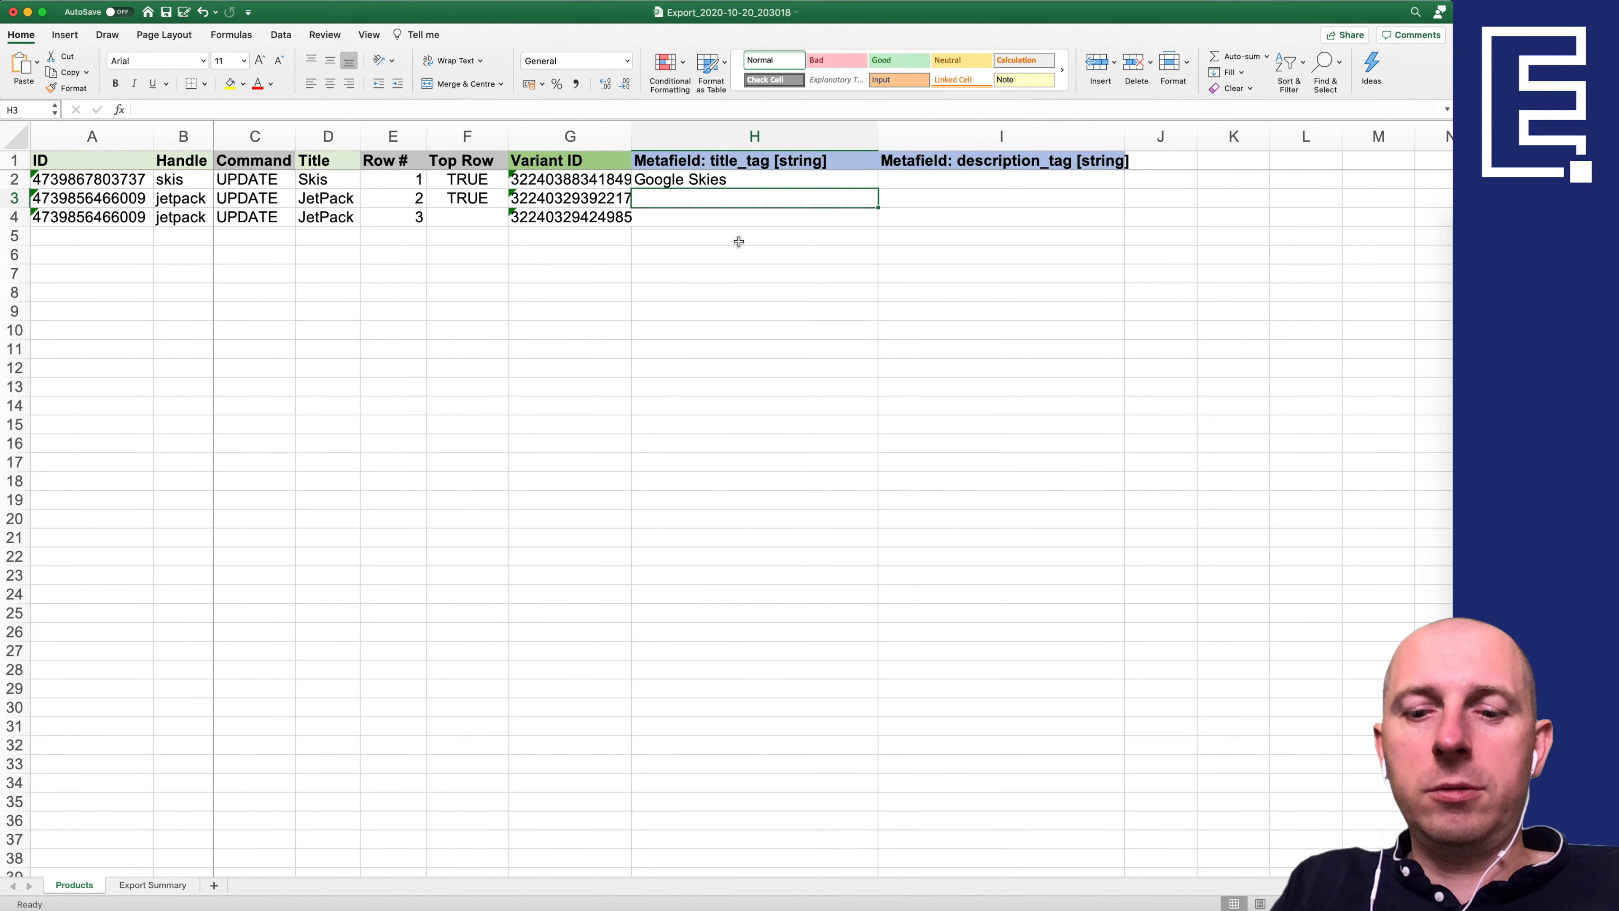
type("Google JetPack")
key("Return")
key("Up")
key("Left")
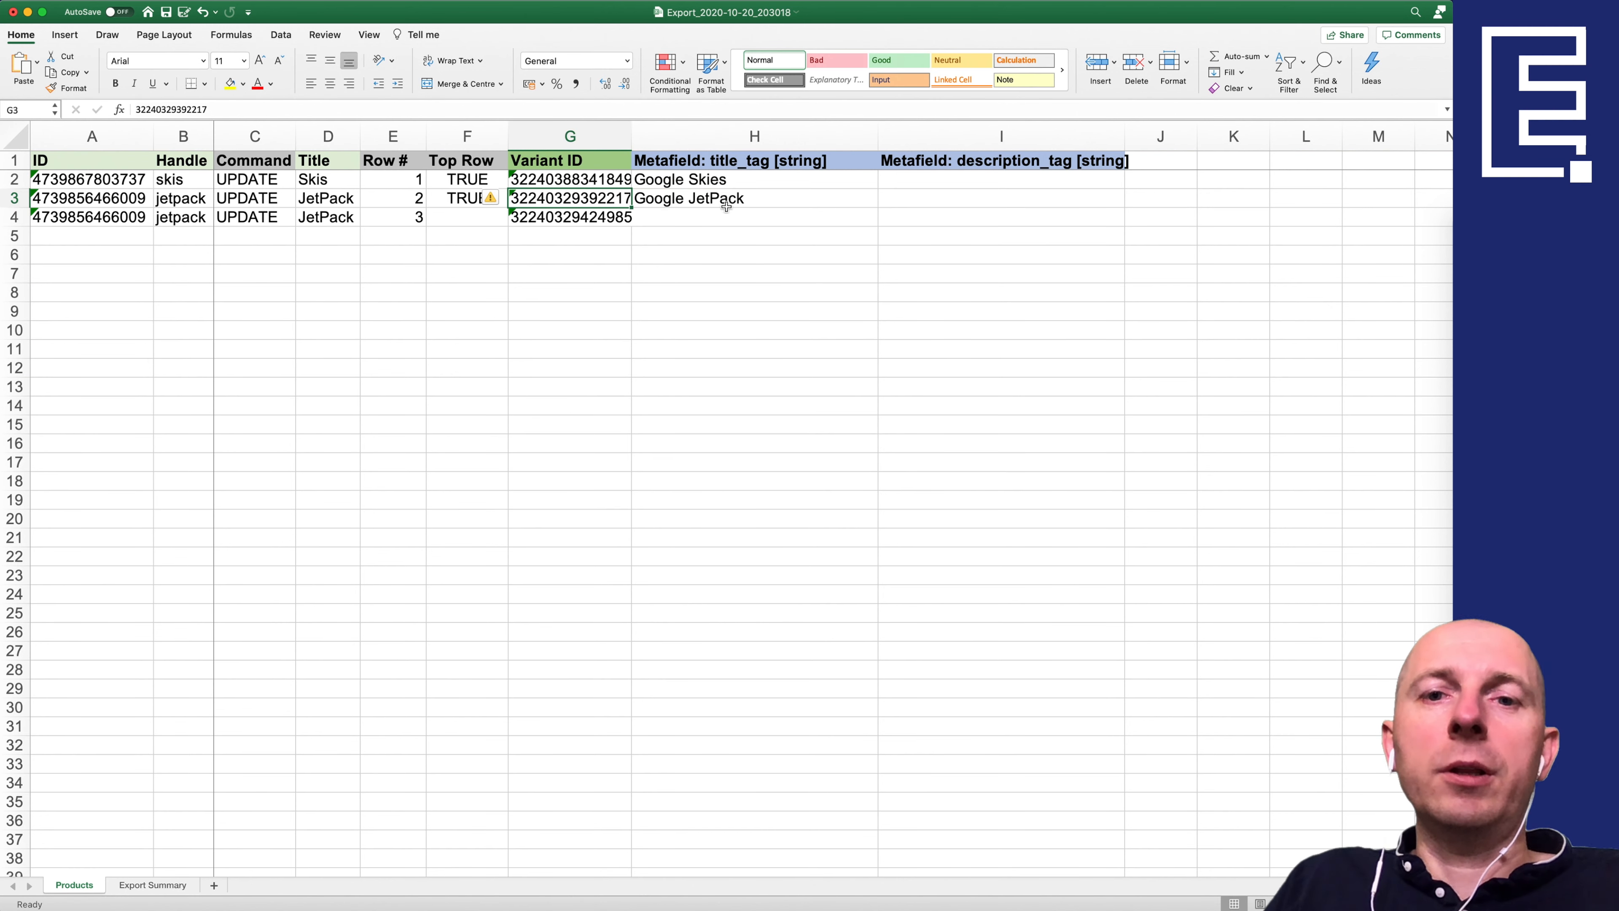
Step: Compare the Top Row, ID and Variant ID cells with the title_tag cells for the Skis and JetPack rows
left_click(483, 201)
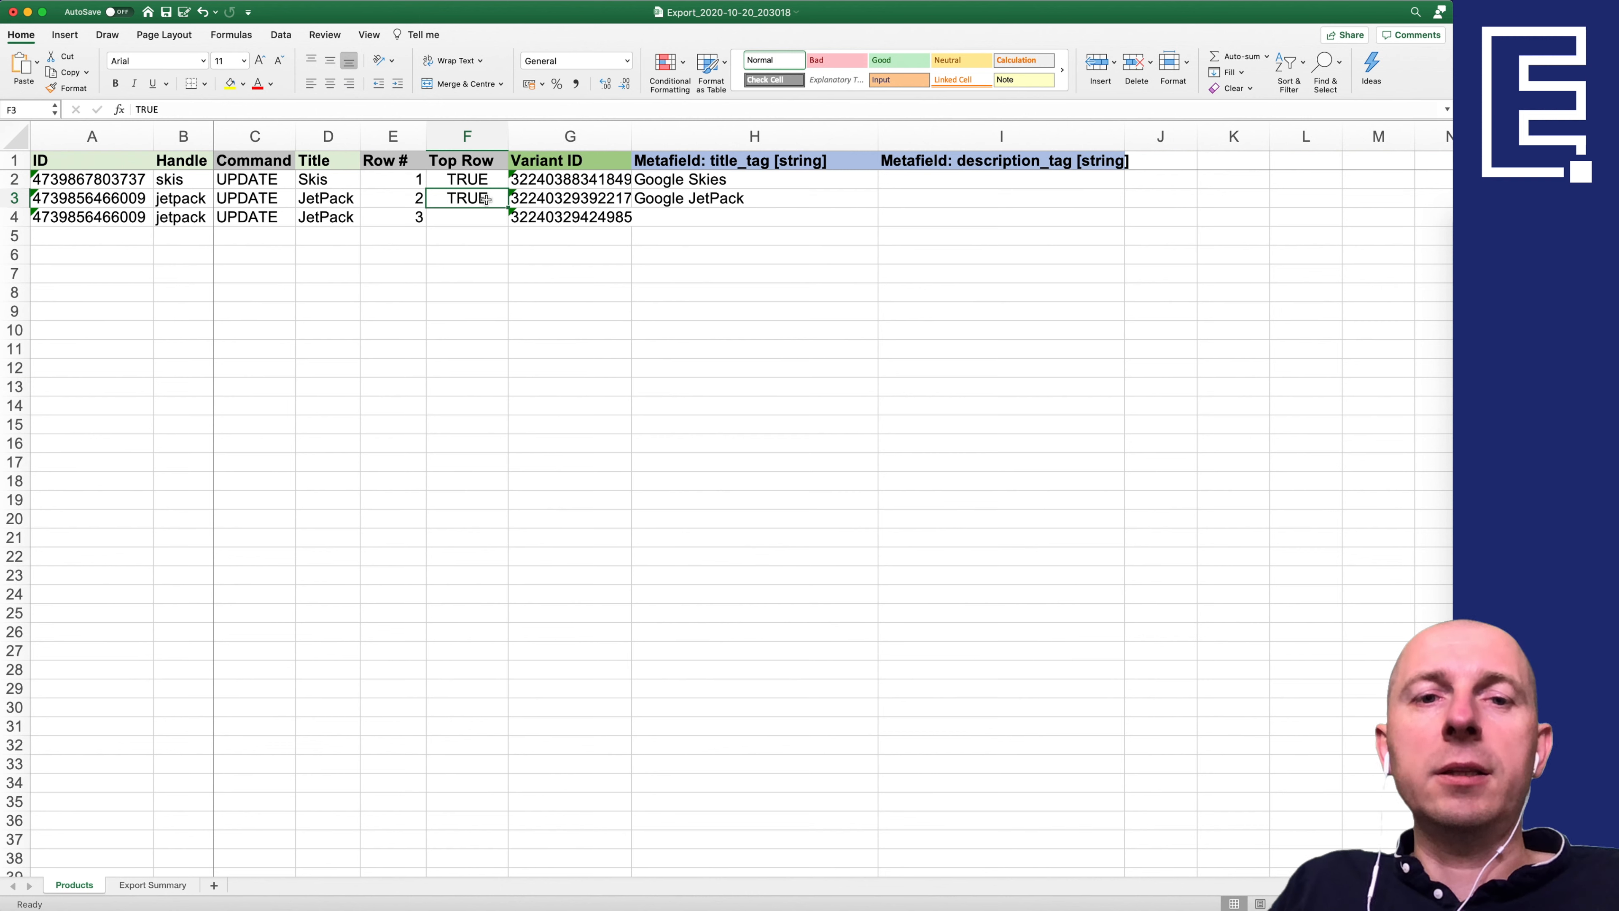
left_click(738, 198)
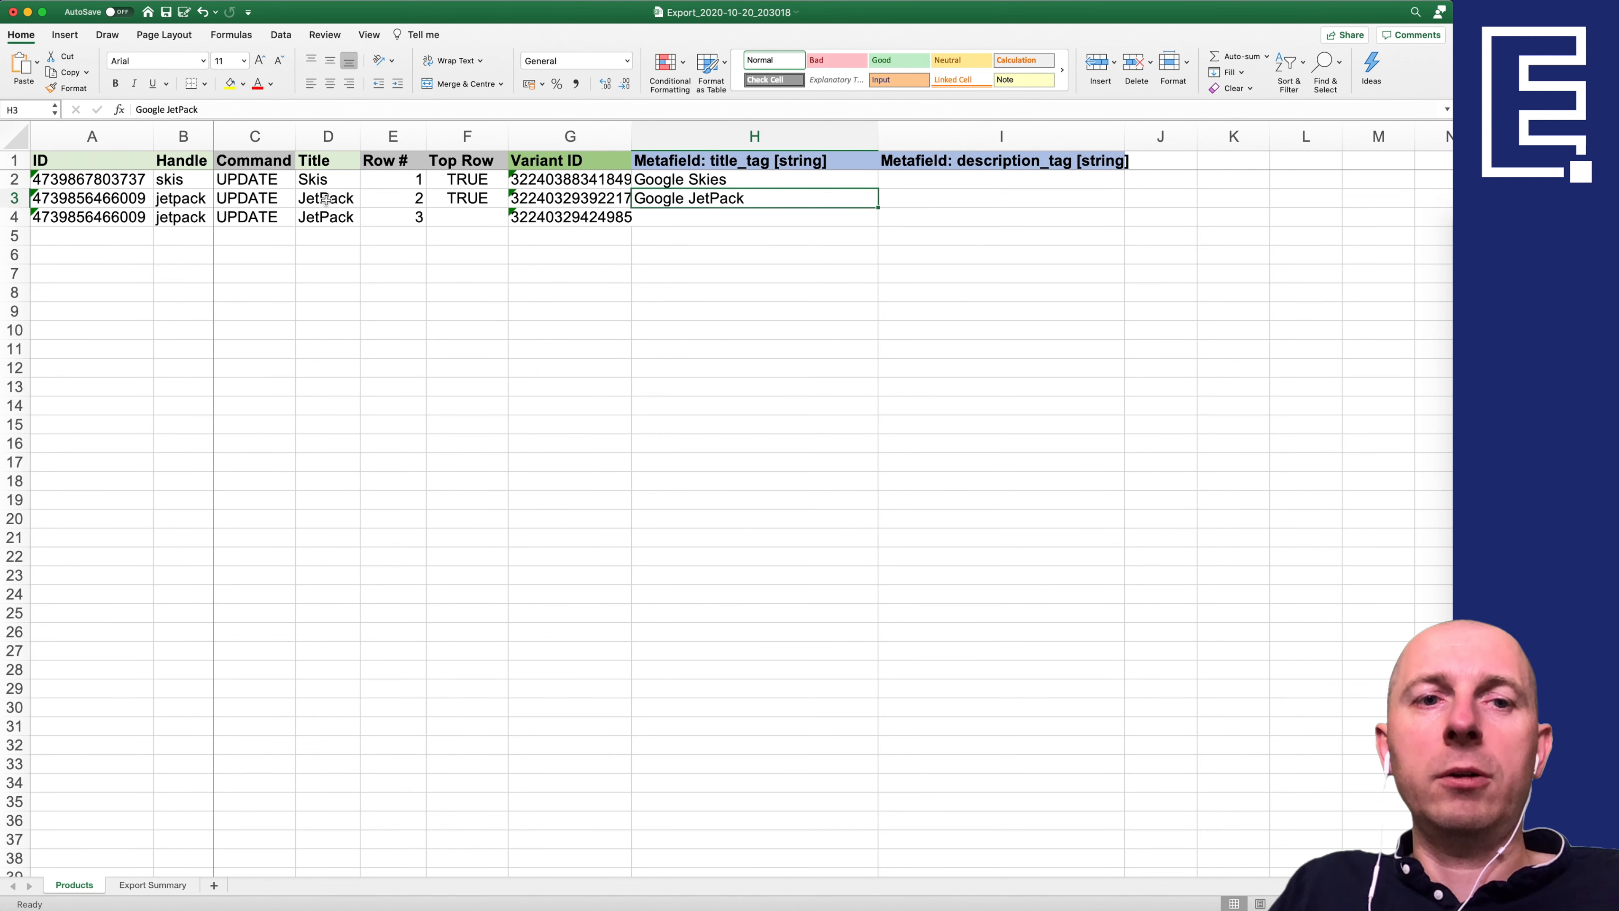
left_click_drag(124, 197, 182, 181)
left_click(466, 181)
left_click(464, 198)
left_click(707, 198)
left_click(707, 182)
left_click(707, 196)
left_click_drag(576, 180, 580, 221)
left_click(580, 219)
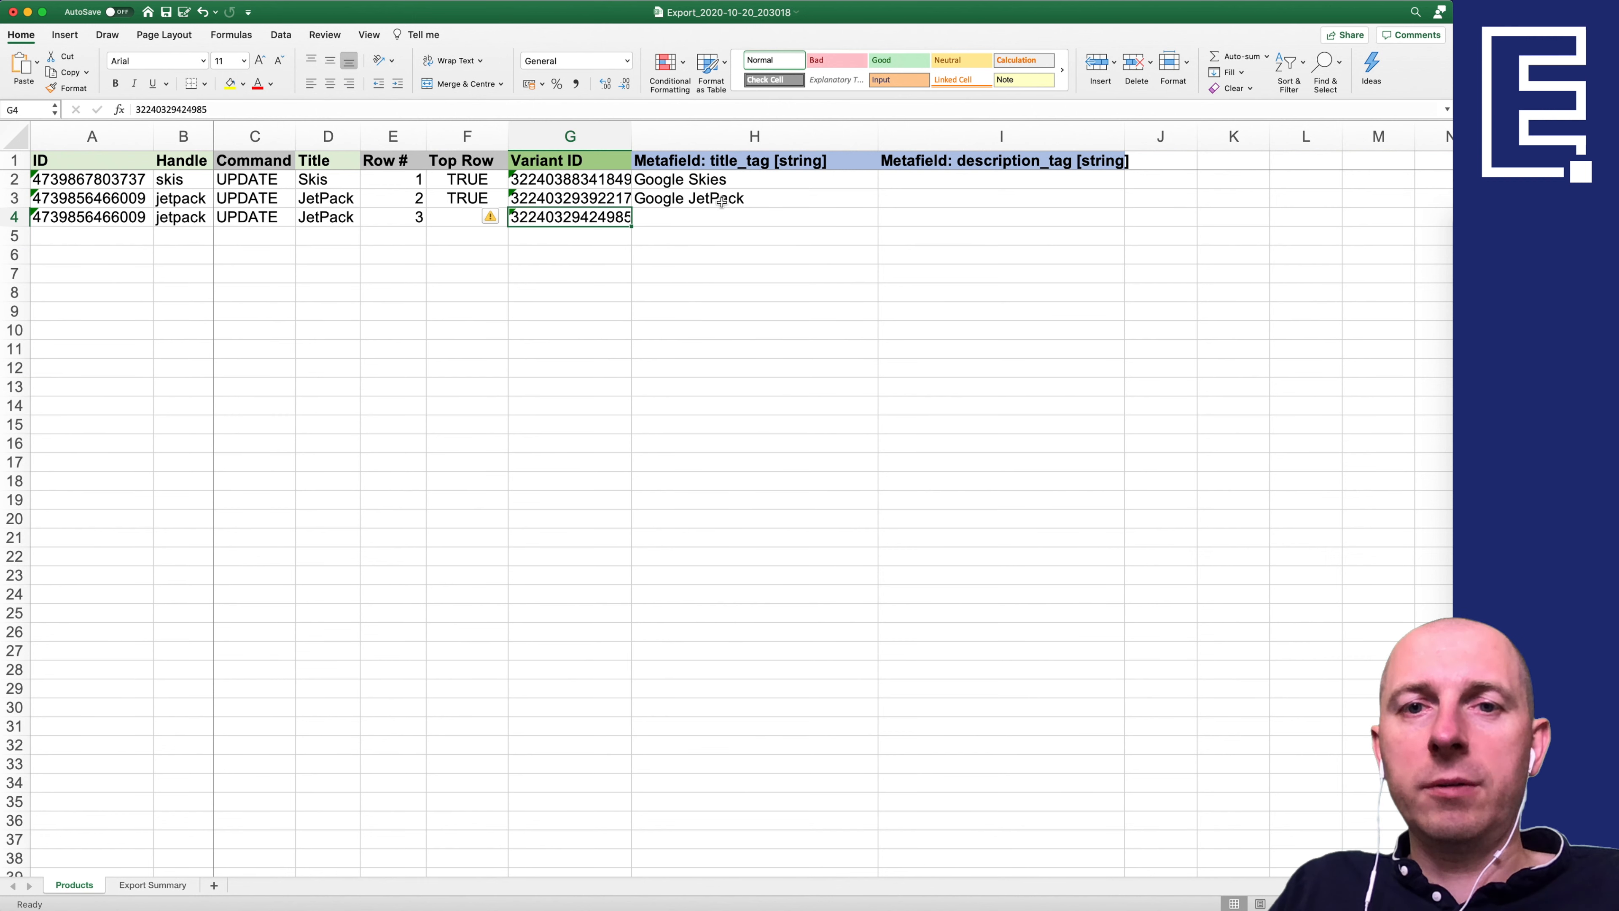
Step: Enter the description_tag metafields "Very fast skies" and "Very nice JetPack", and narrow both metafield columns to fit their headers
left_click(926, 182)
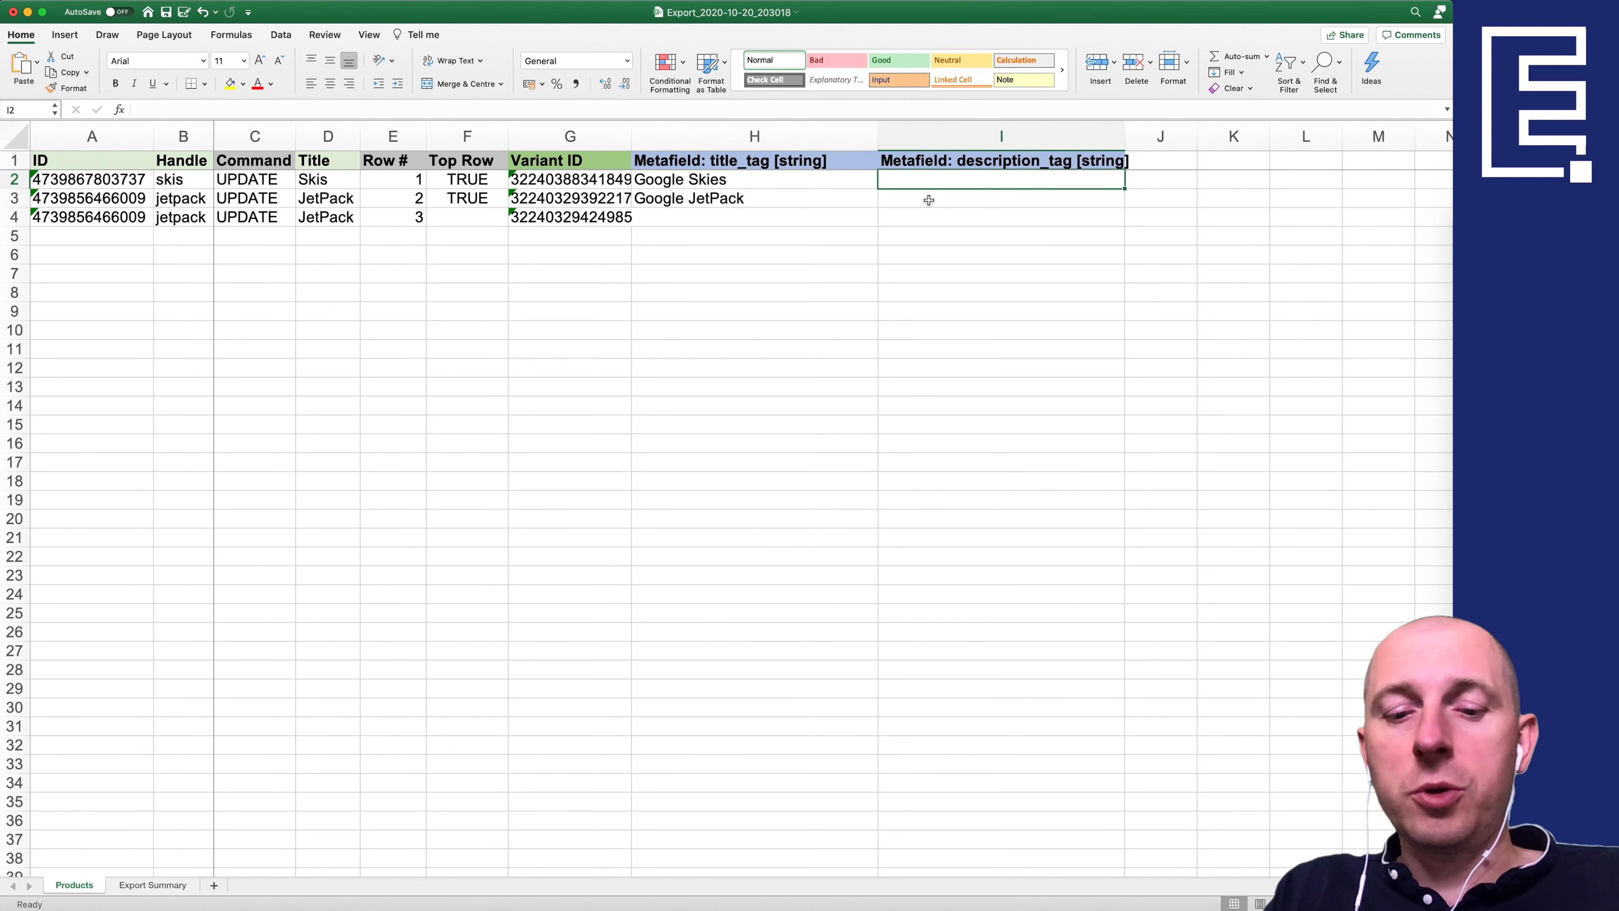
type("Very fast skies")
key("Return")
type("Very nice JetPack")
key("Return")
left_click_drag(878, 136, 835, 137)
double_click(1082, 137)
left_click(896, 257)
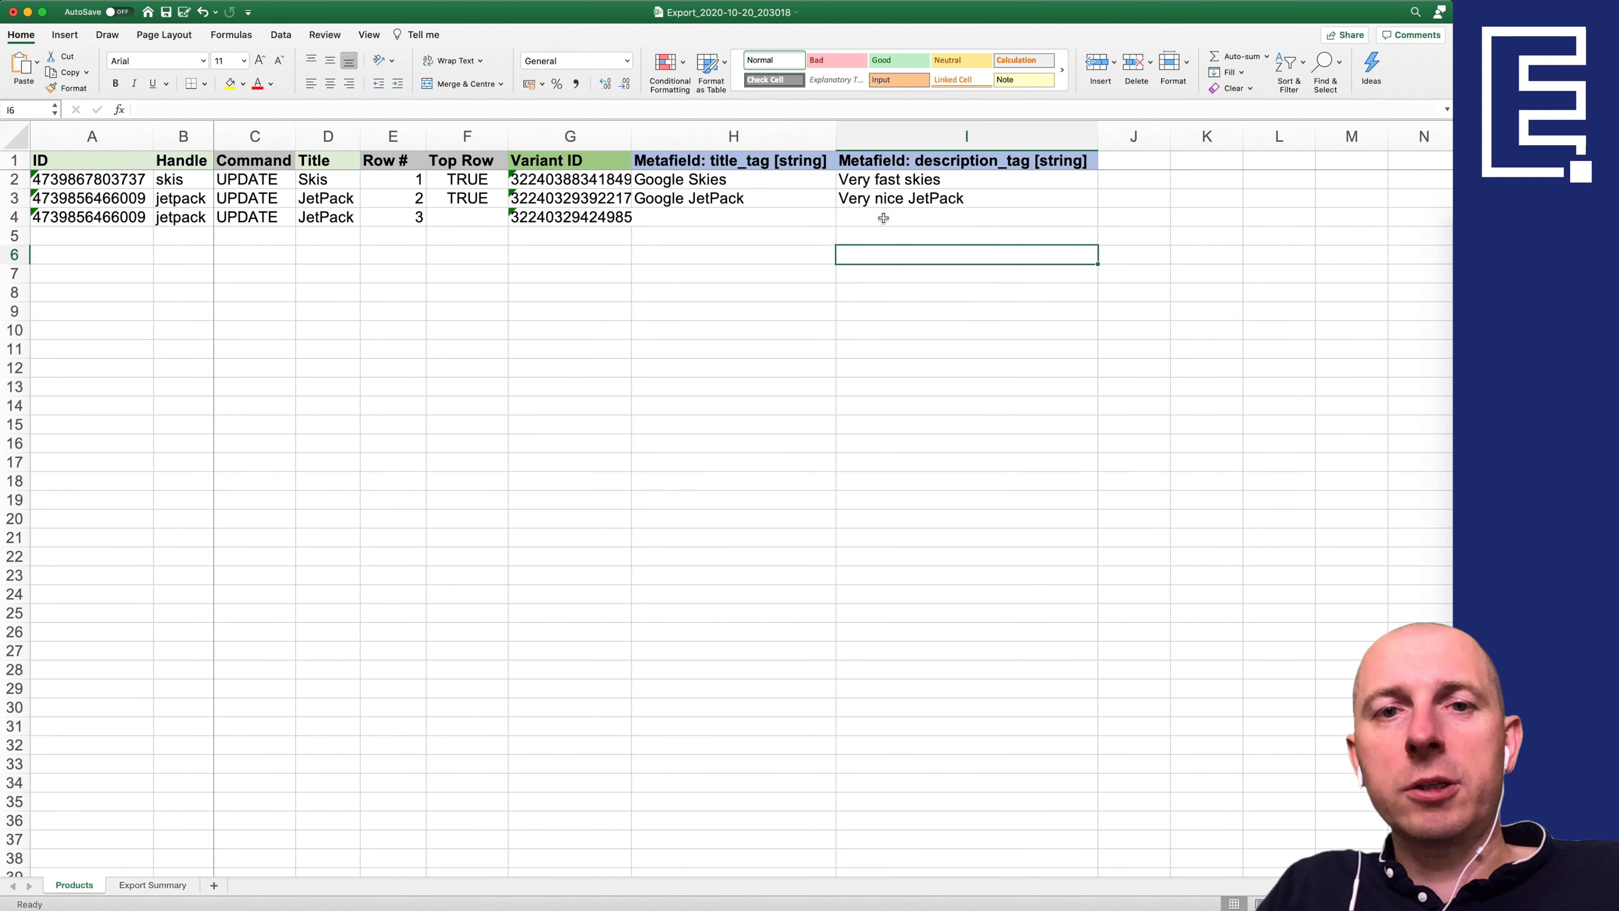
Step: Examine the filled metafield cells and the structure of the Metafield: title_tag [string] header
left_click_drag(697, 180, 892, 234)
left_click(856, 218)
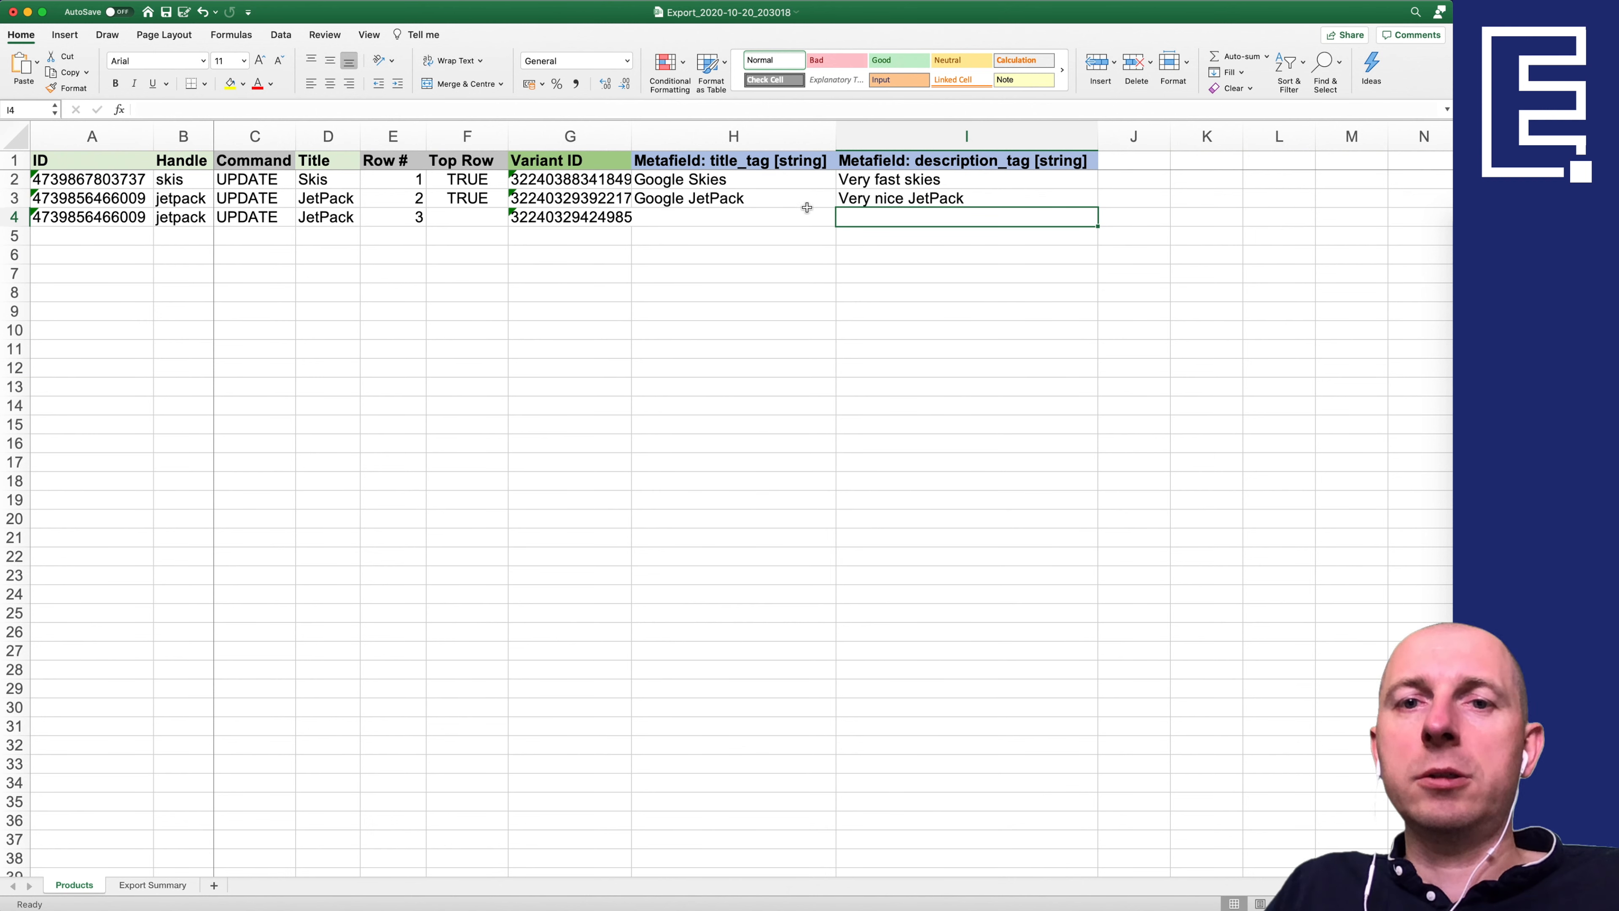
left_click(792, 163)
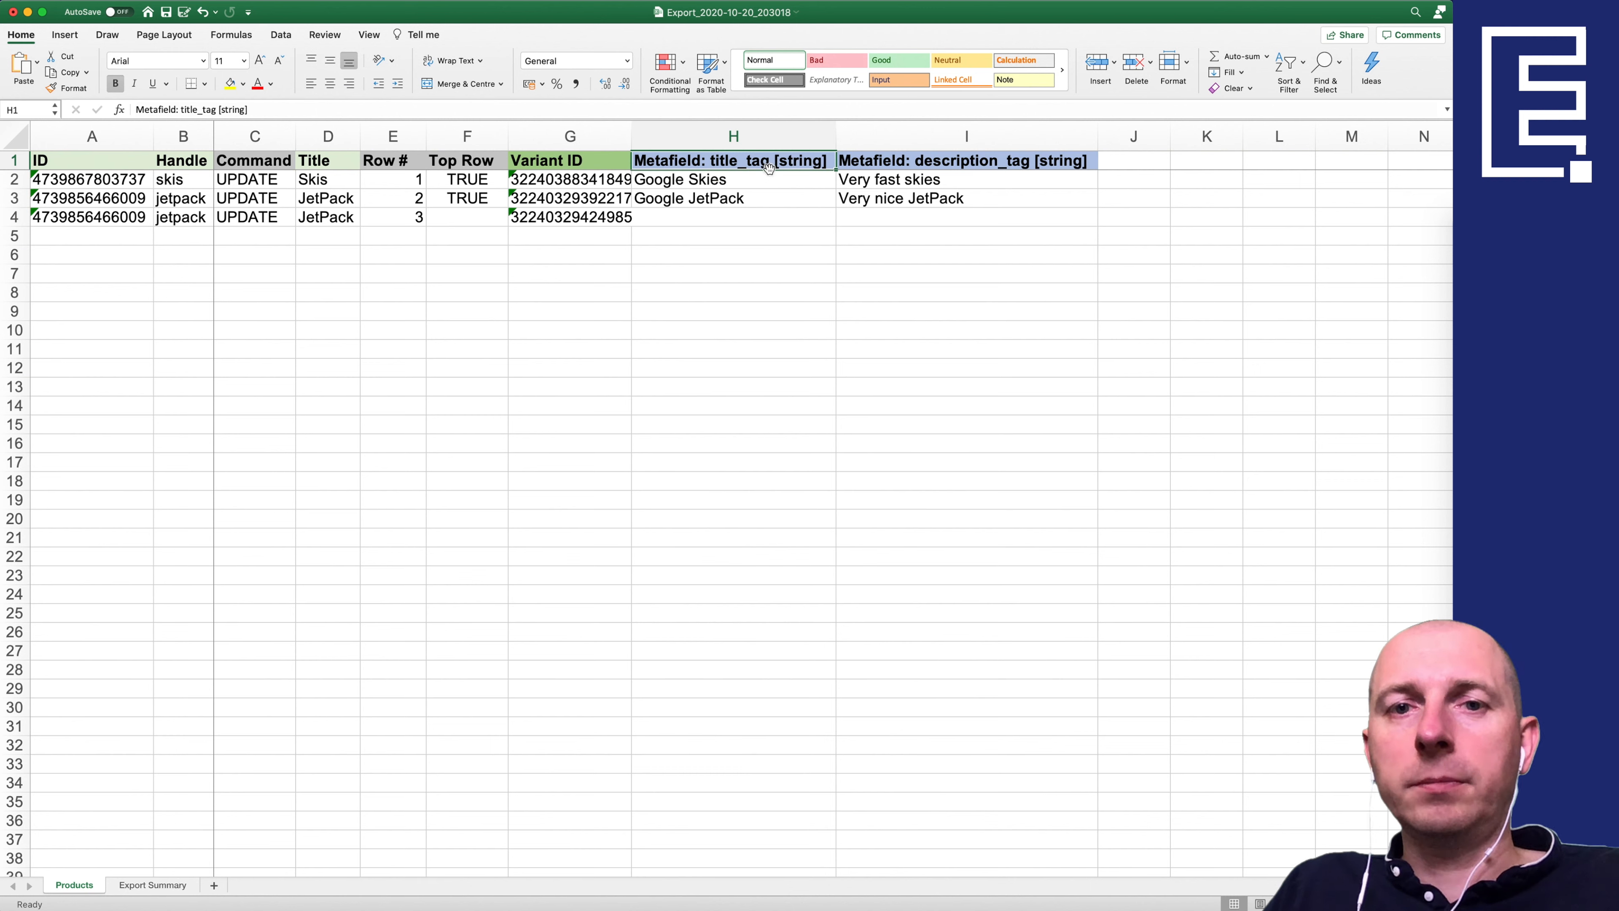
double_click(718, 163)
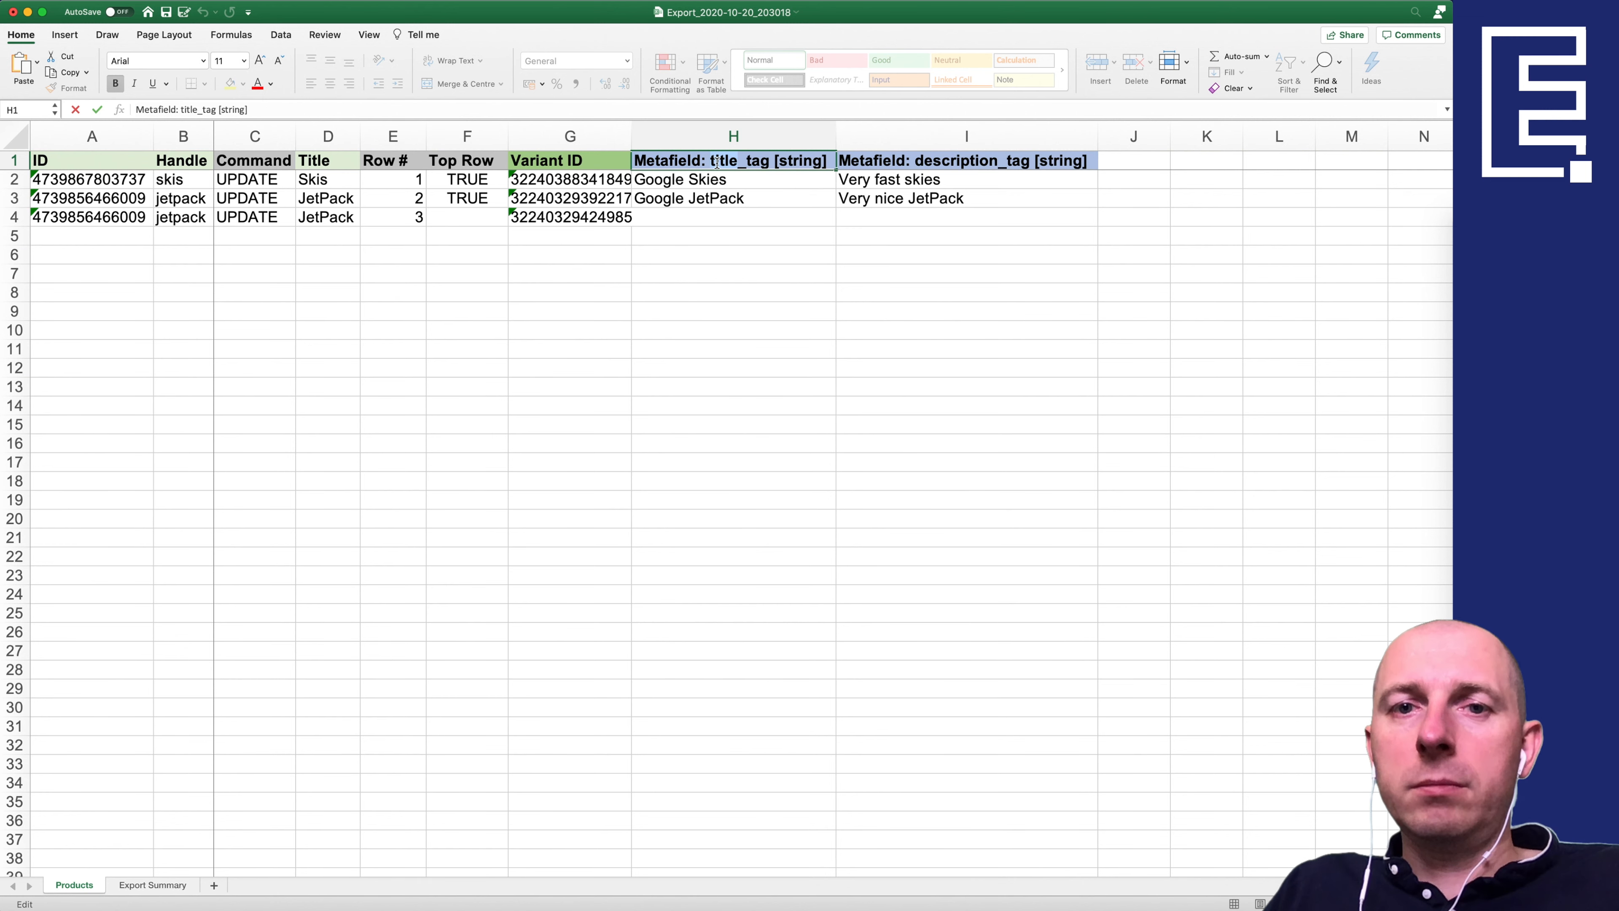
mouse_move(828, 164)
left_mouse_down()
mouse_move(774, 164)
mouse_move(833, 163)
left_mouse_up()
left_click(775, 164)
left_click(729, 183)
left_click(729, 198)
left_click(727, 185)
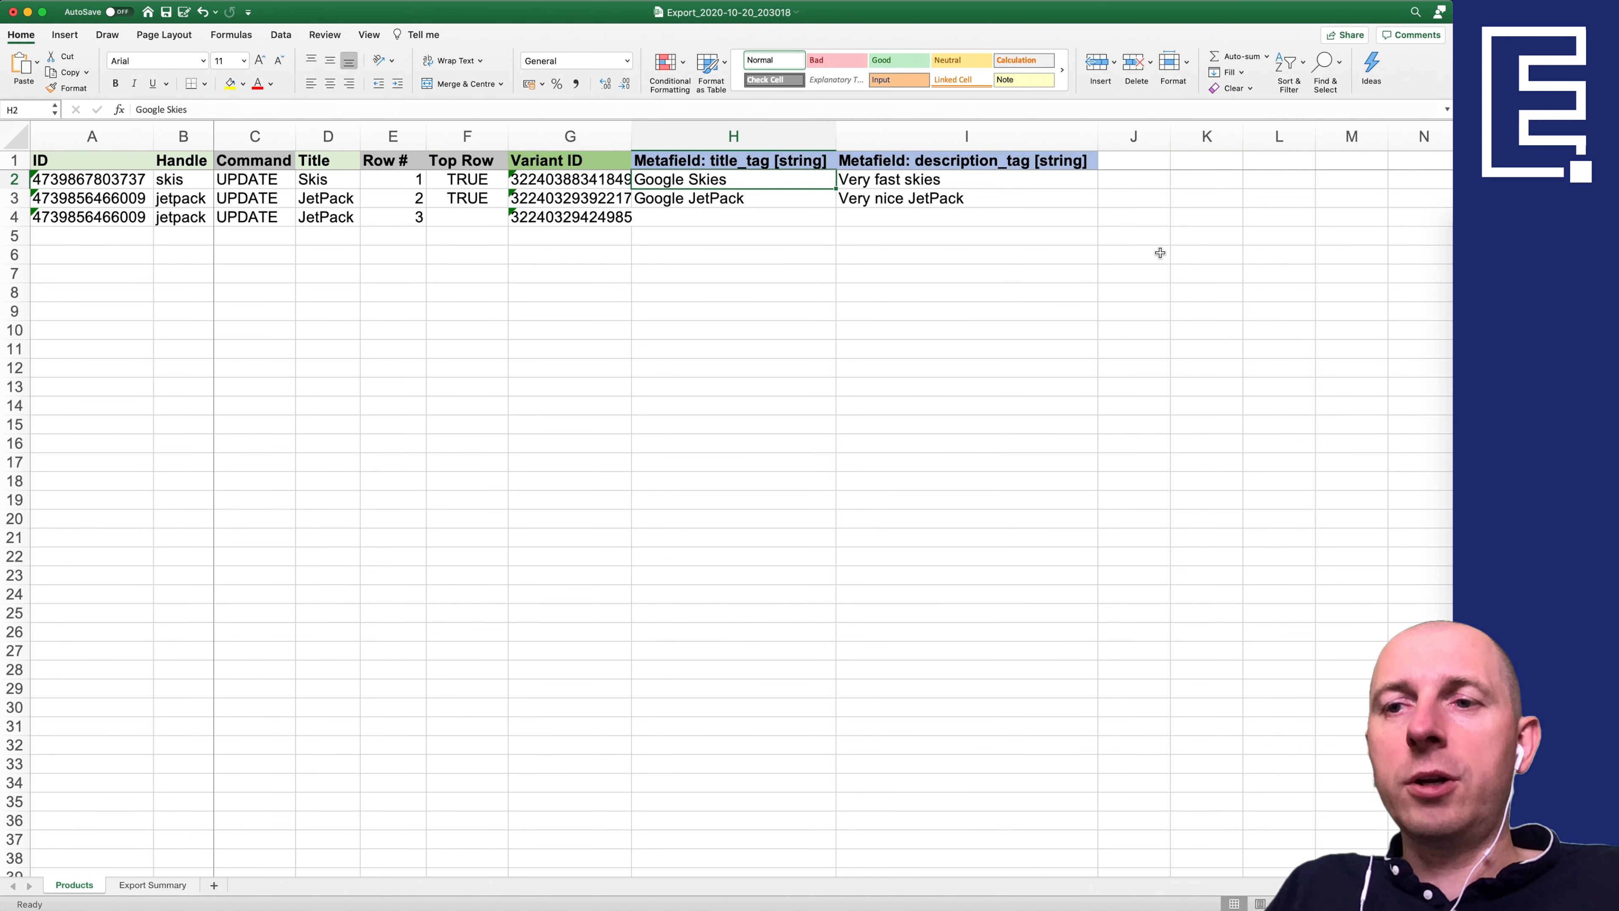
Step: Switch to the excelify.io tutorial page and review the integer, string and json_string metafield types
left_click(1470, 284)
key("super+grave")
double_click(996, 450)
double_click(1113, 449)
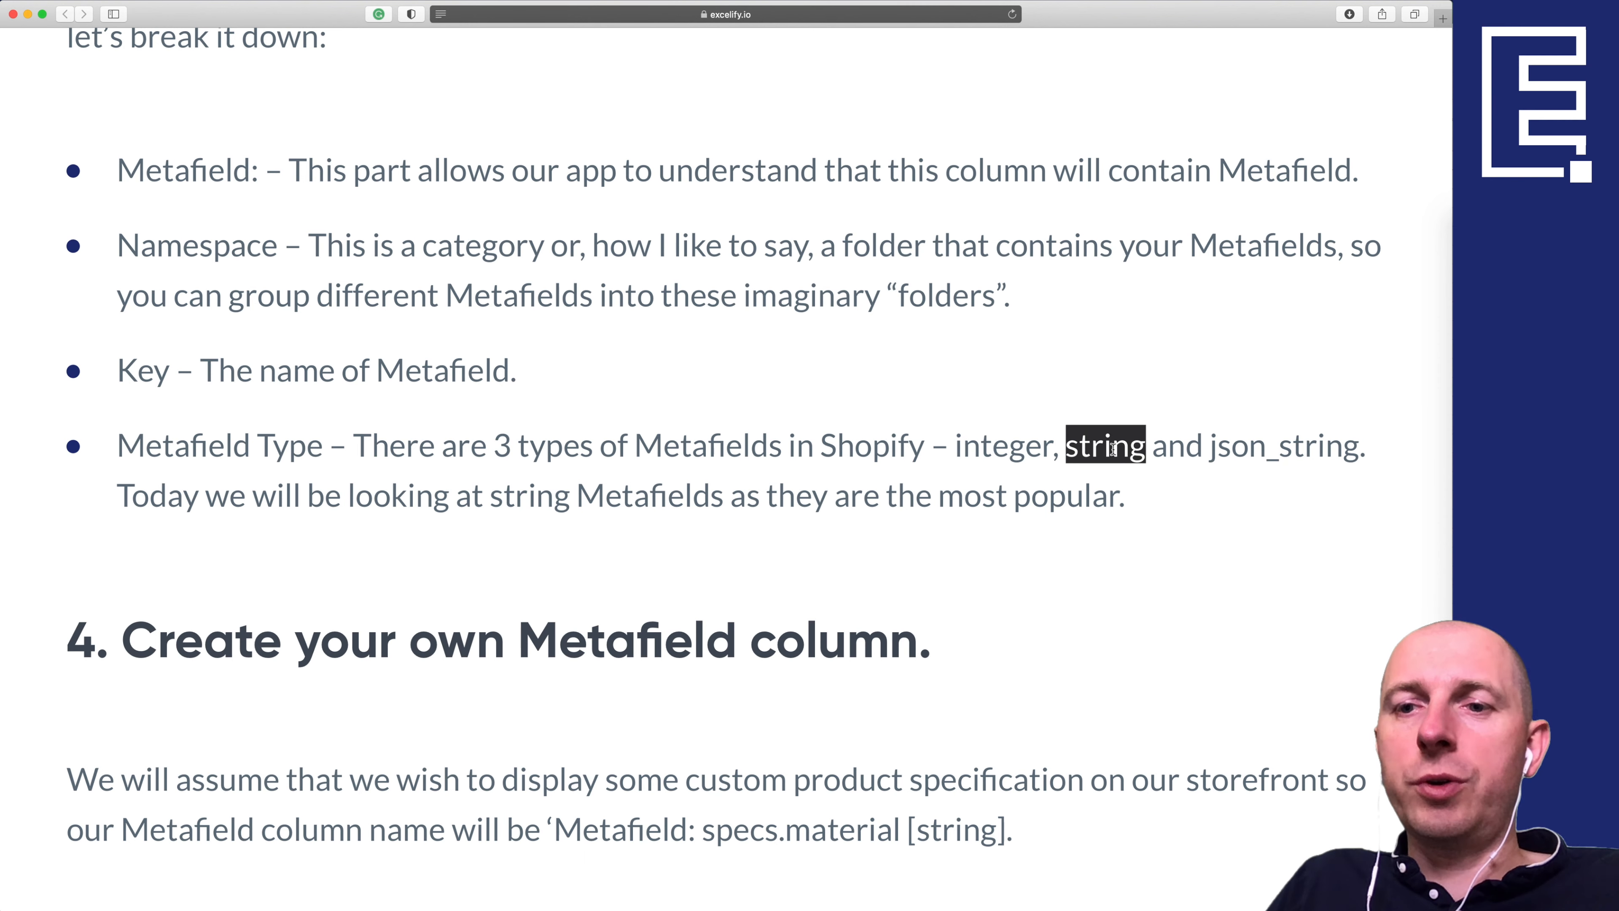
double_click(1271, 448)
left_click_drag(995, 449, 1354, 449)
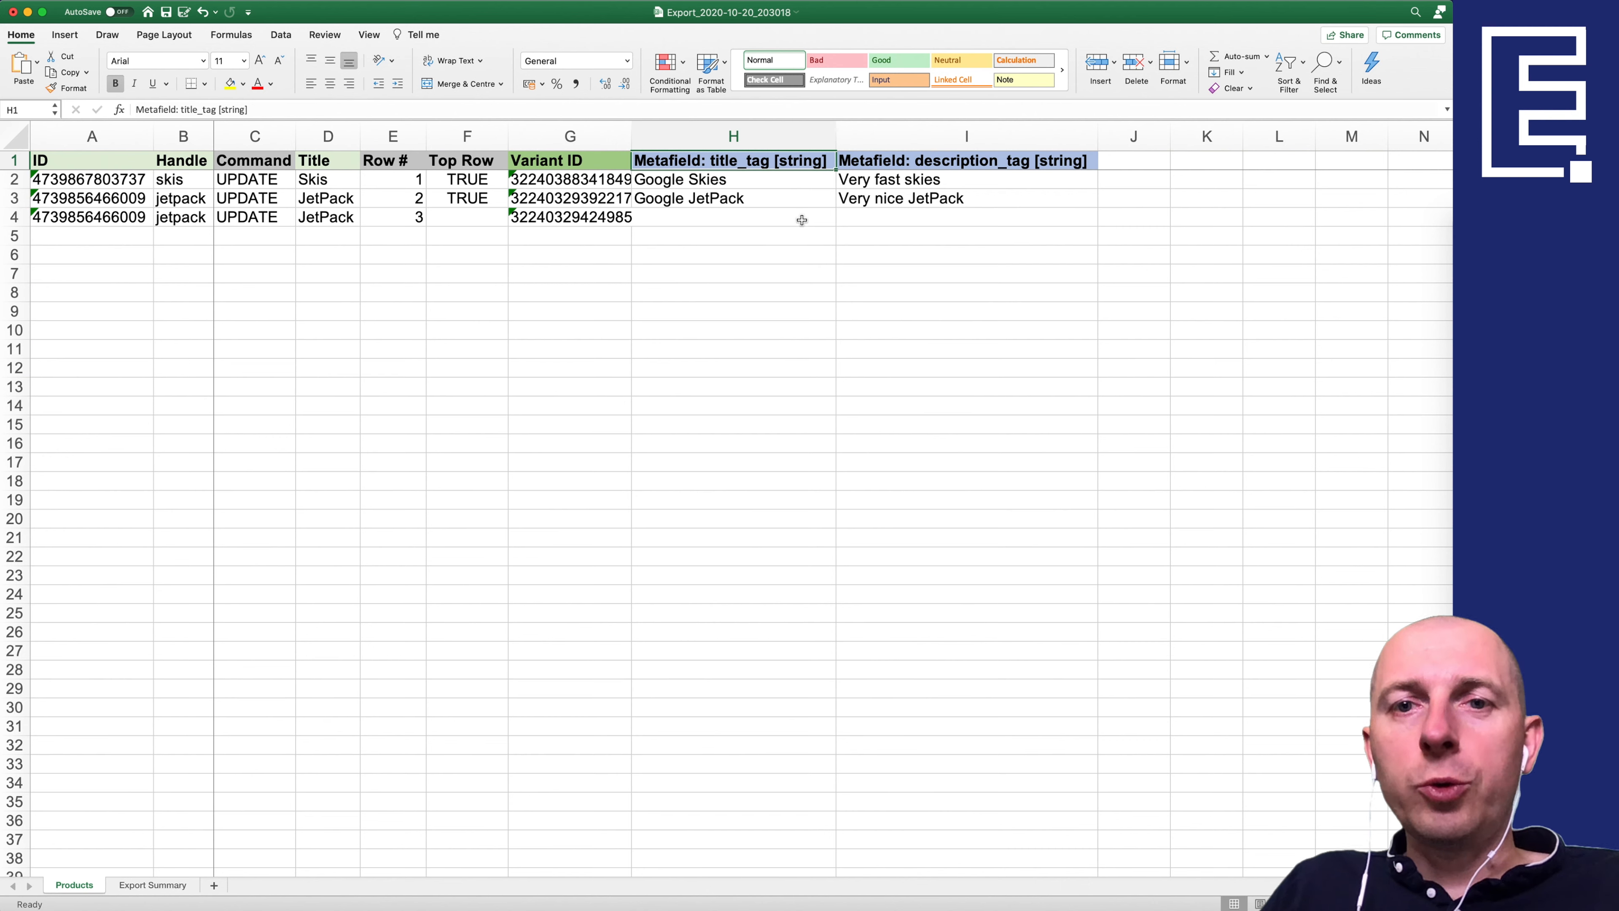
Step: Back in the Excel export, copy the description_tag header into J1 and fit column J to its text
scroll(1025, 179, "right", 8)
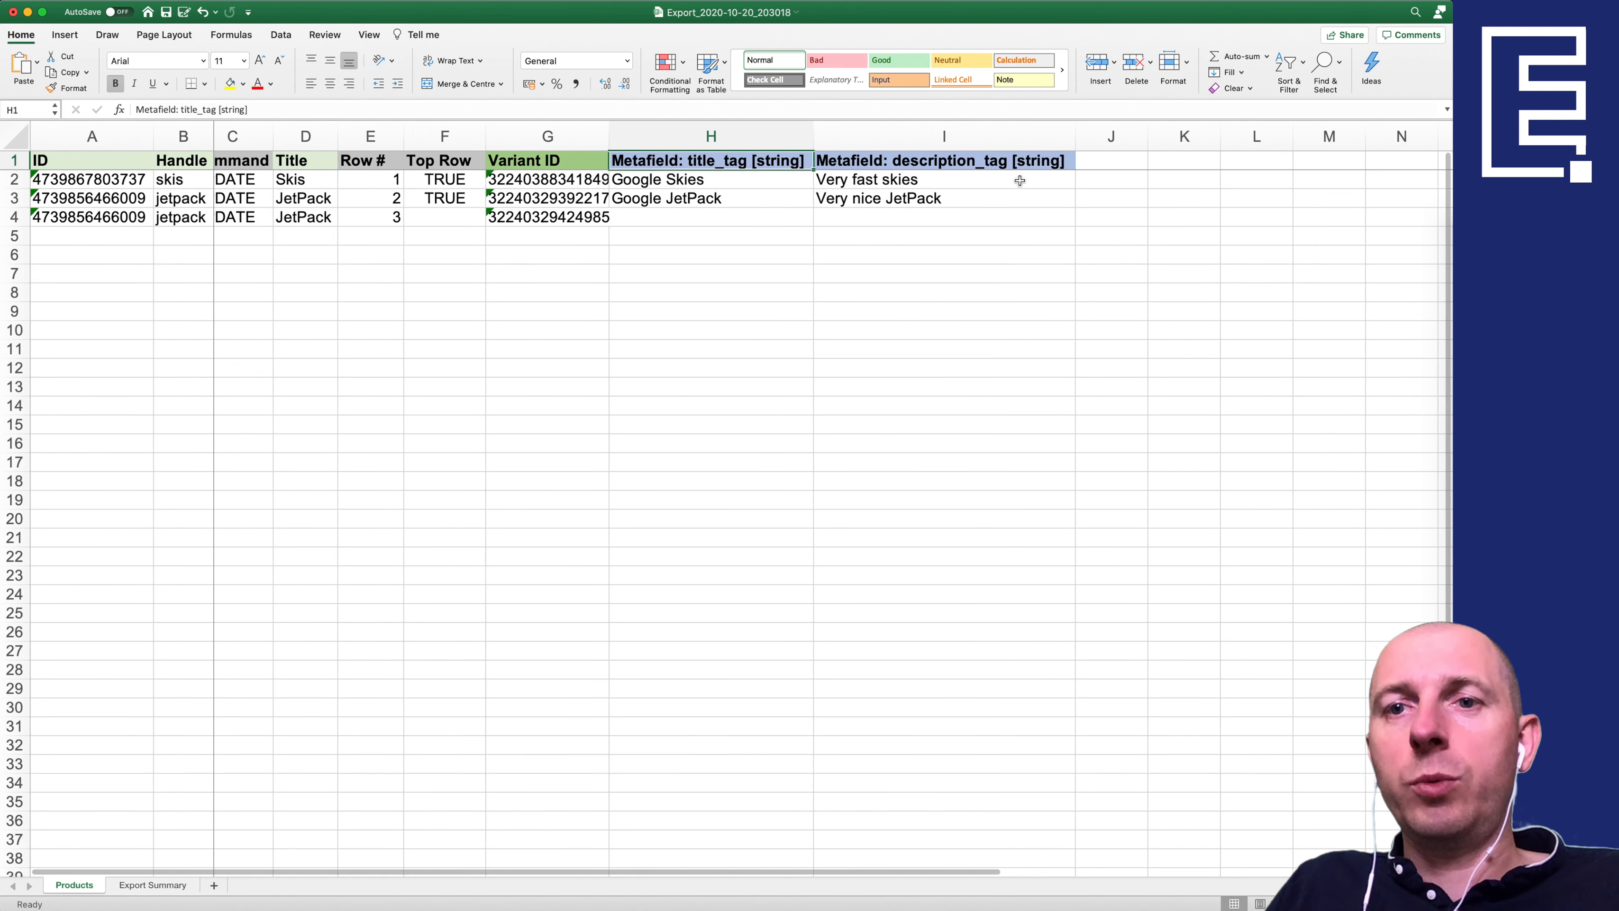
left_click(828, 161, "shift")
key("super+c")
left_click(878, 161)
key("super+v")
double_click(916, 132)
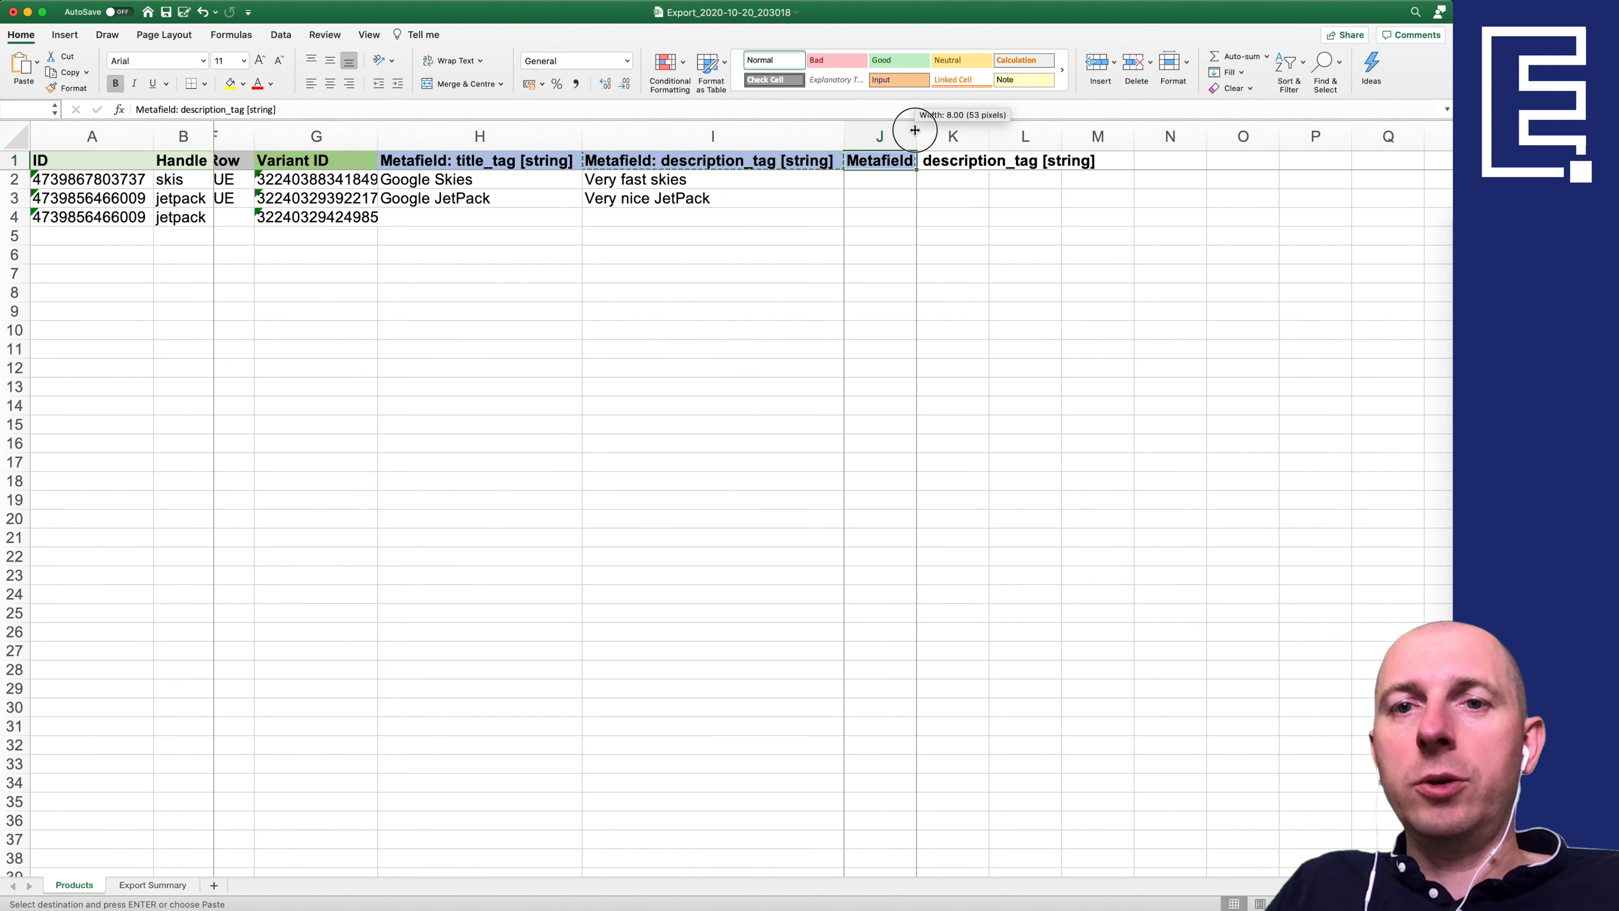
Step: Change the copied header in J1 to "Metafield: my_field", dropping the description_tag key and the [string] type
double_click(913, 160)
left_click_drag(913, 160, 826, 160)
left_click(892, 160)
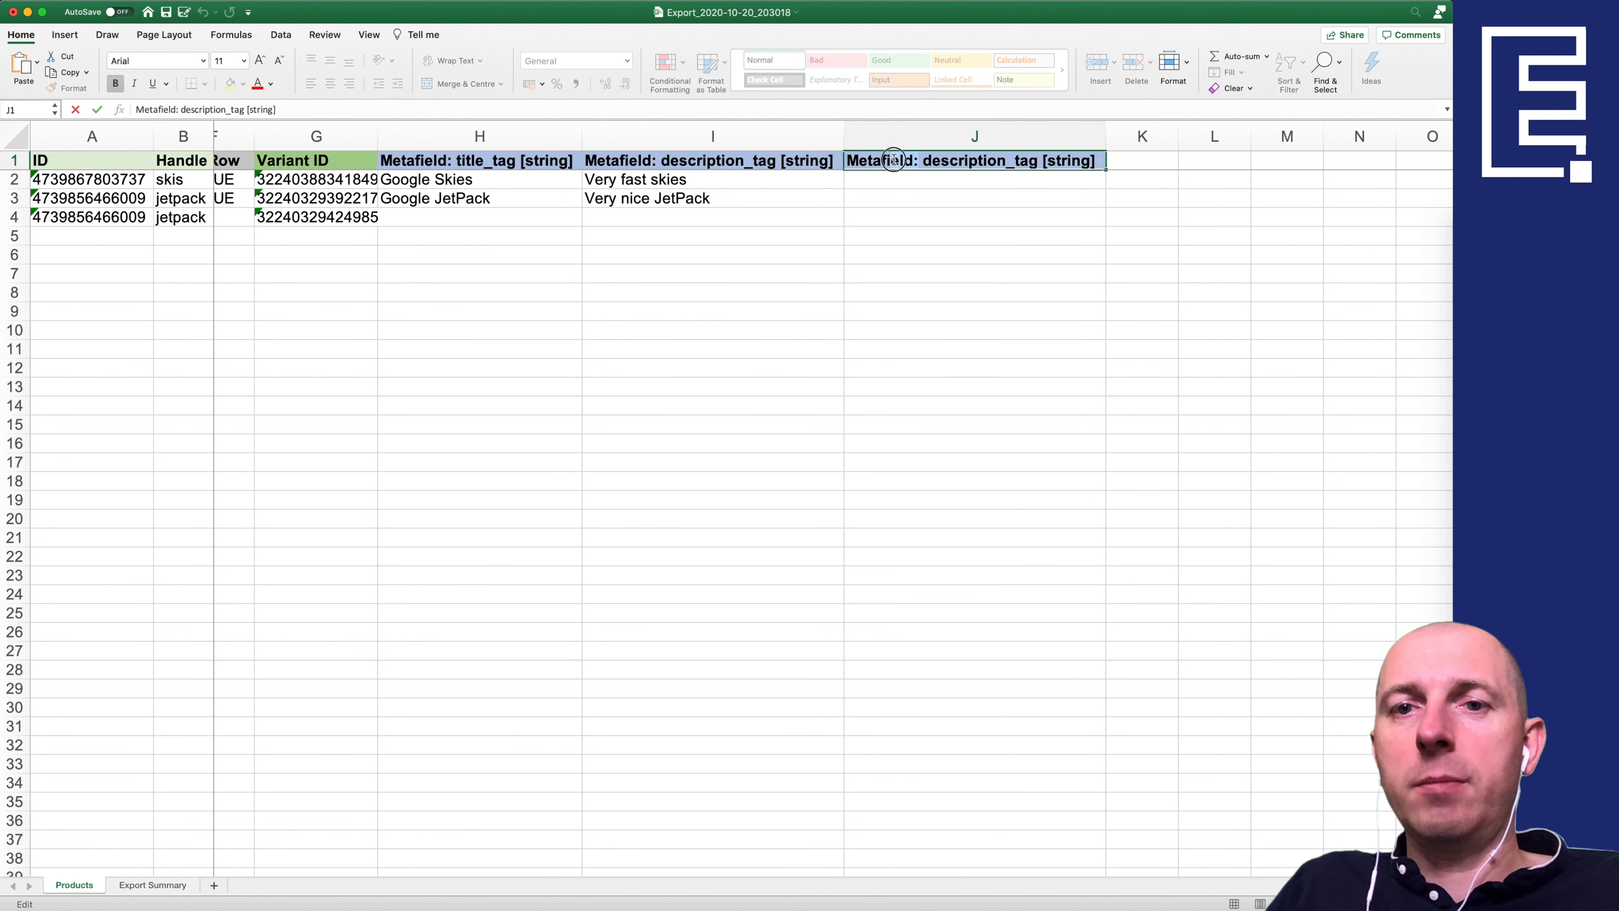
left_click_drag(925, 161, 1111, 192)
key("BackSpace")
type("my_field")
key("Return")
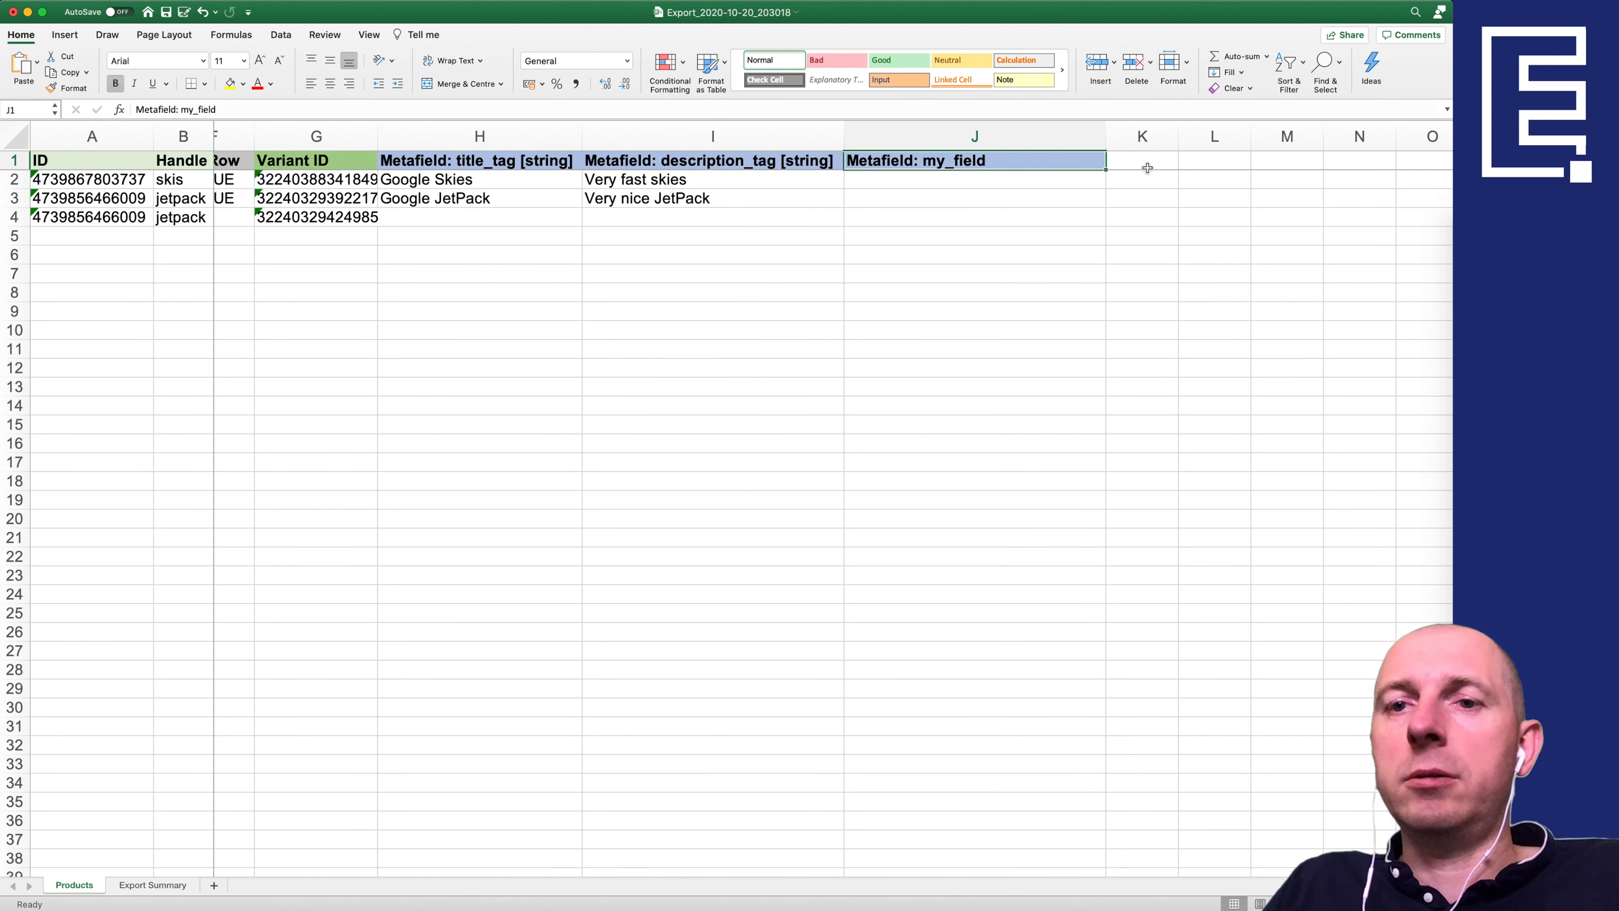
Step: Inspect the my_field key inside the J1 header without changing it
scroll(1141, 169, "right", 2)
scroll(707, 165, "right", 4)
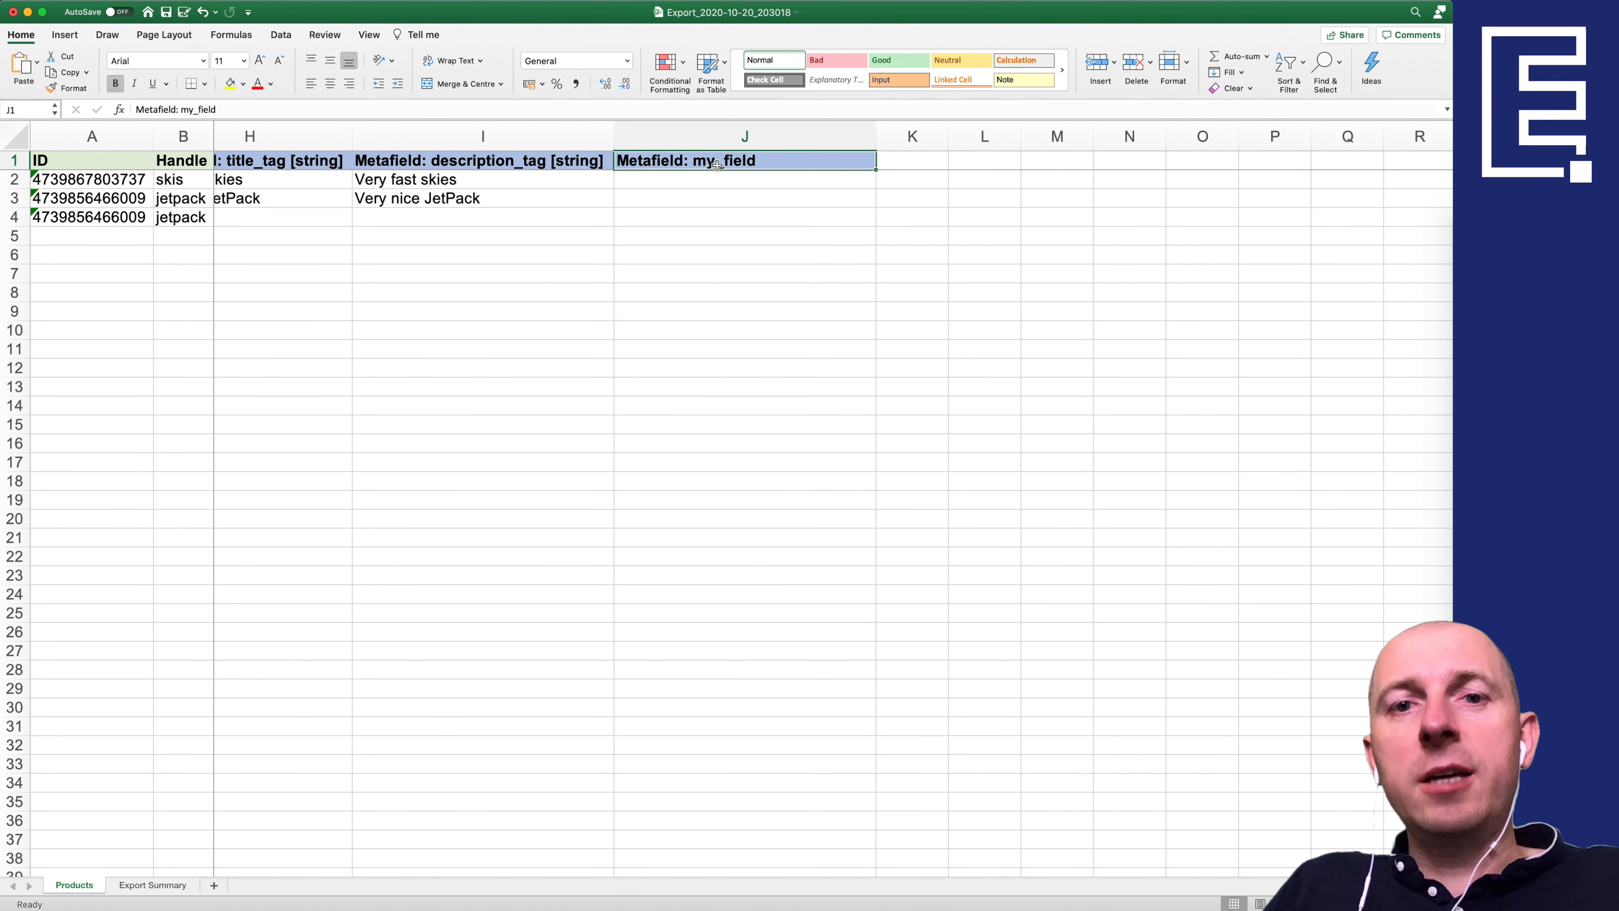
double_click(726, 161)
left_click_drag(693, 162, 786, 162)
key("Escape")
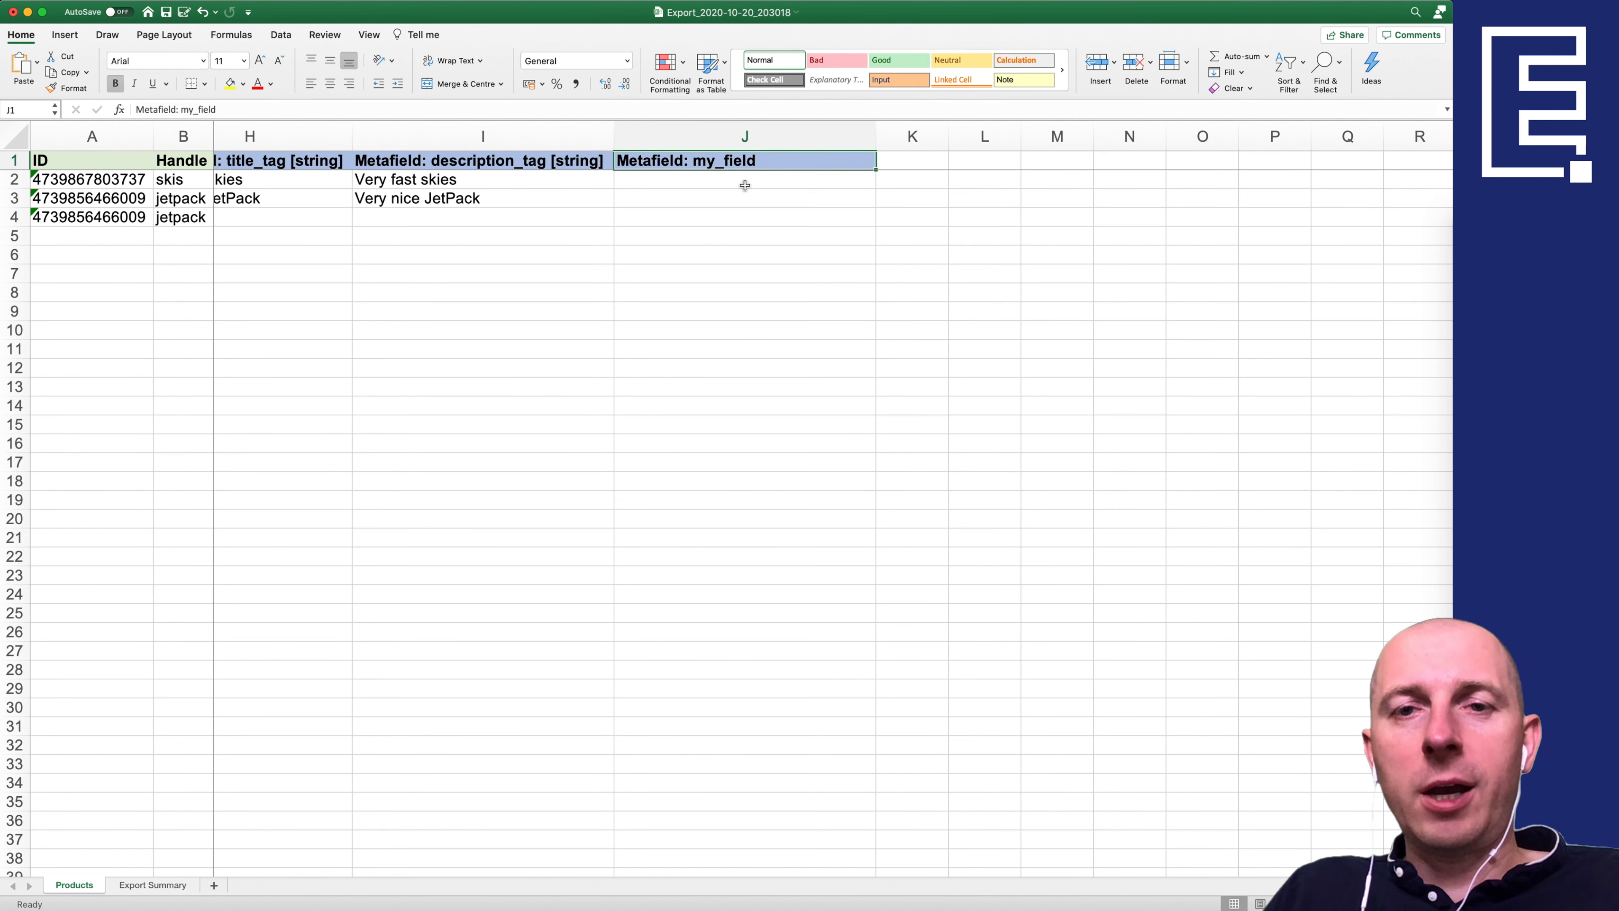
Step: Copy the my_field header into K1, change it to "Metafield: specs.country" and fit column K to its text
key("super+c")
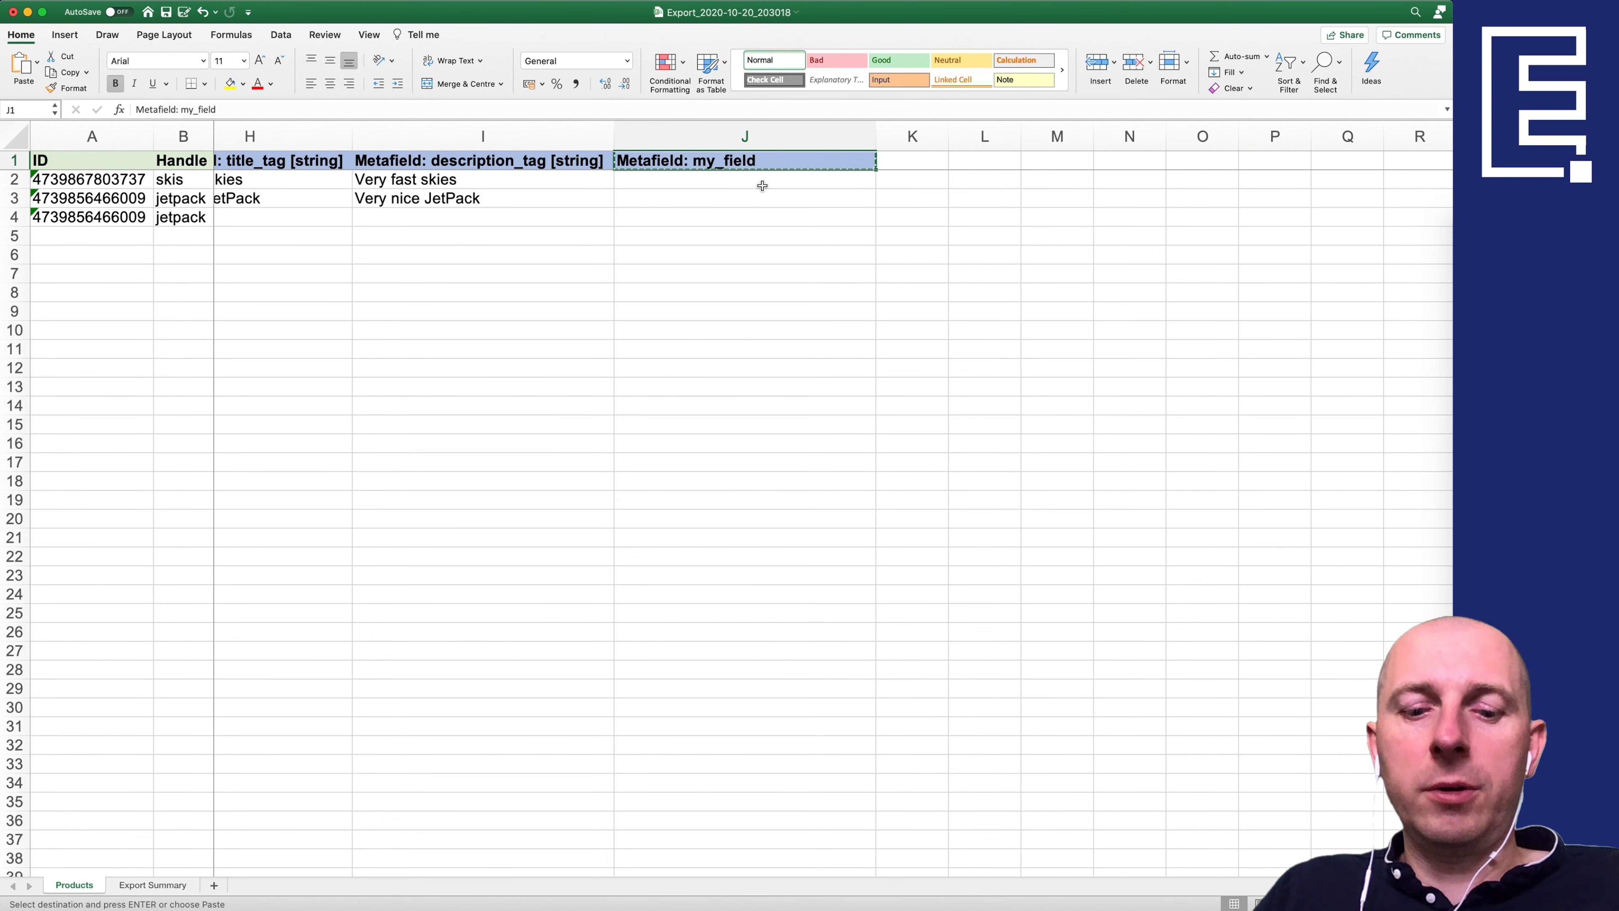
left_click(896, 161)
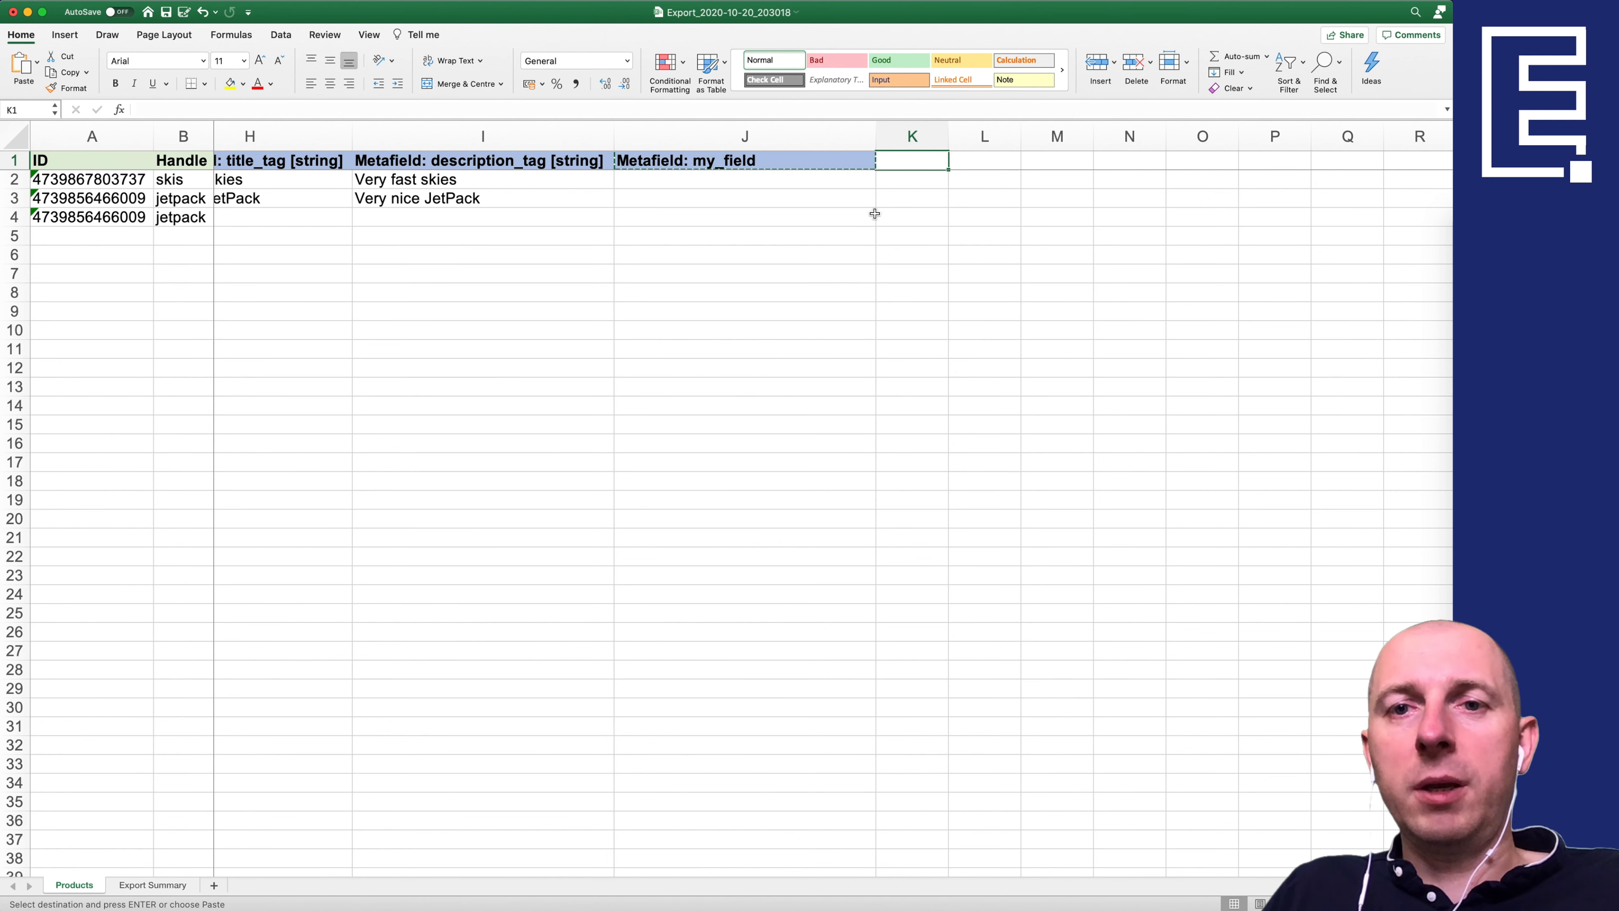
key("super+v")
double_click(948, 136)
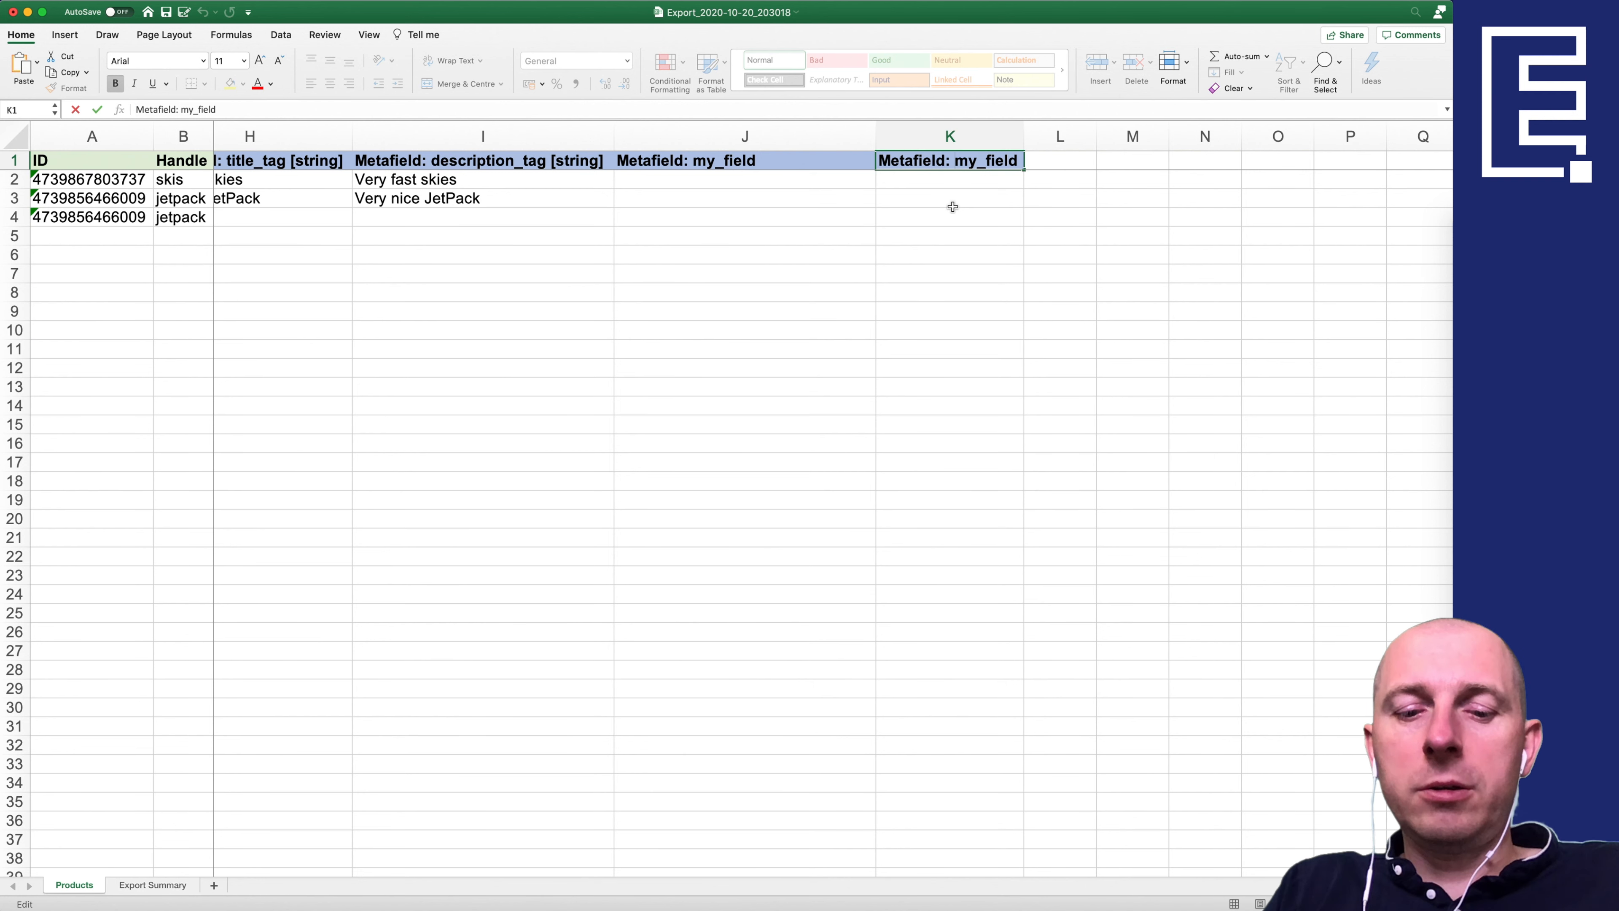
type("specs.")
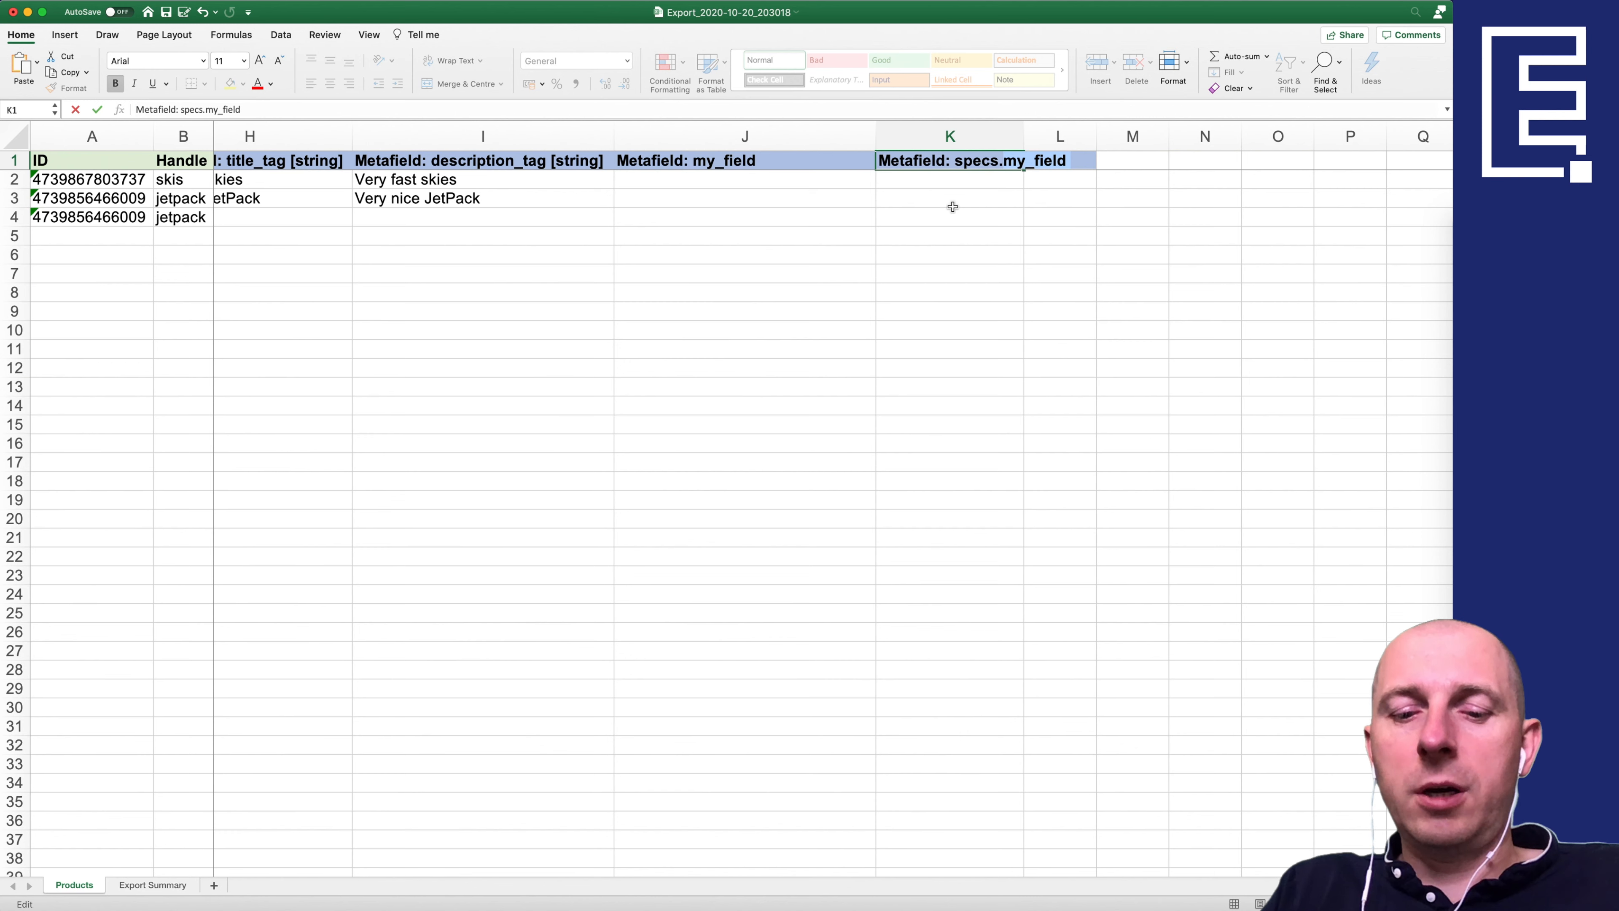
type("country")
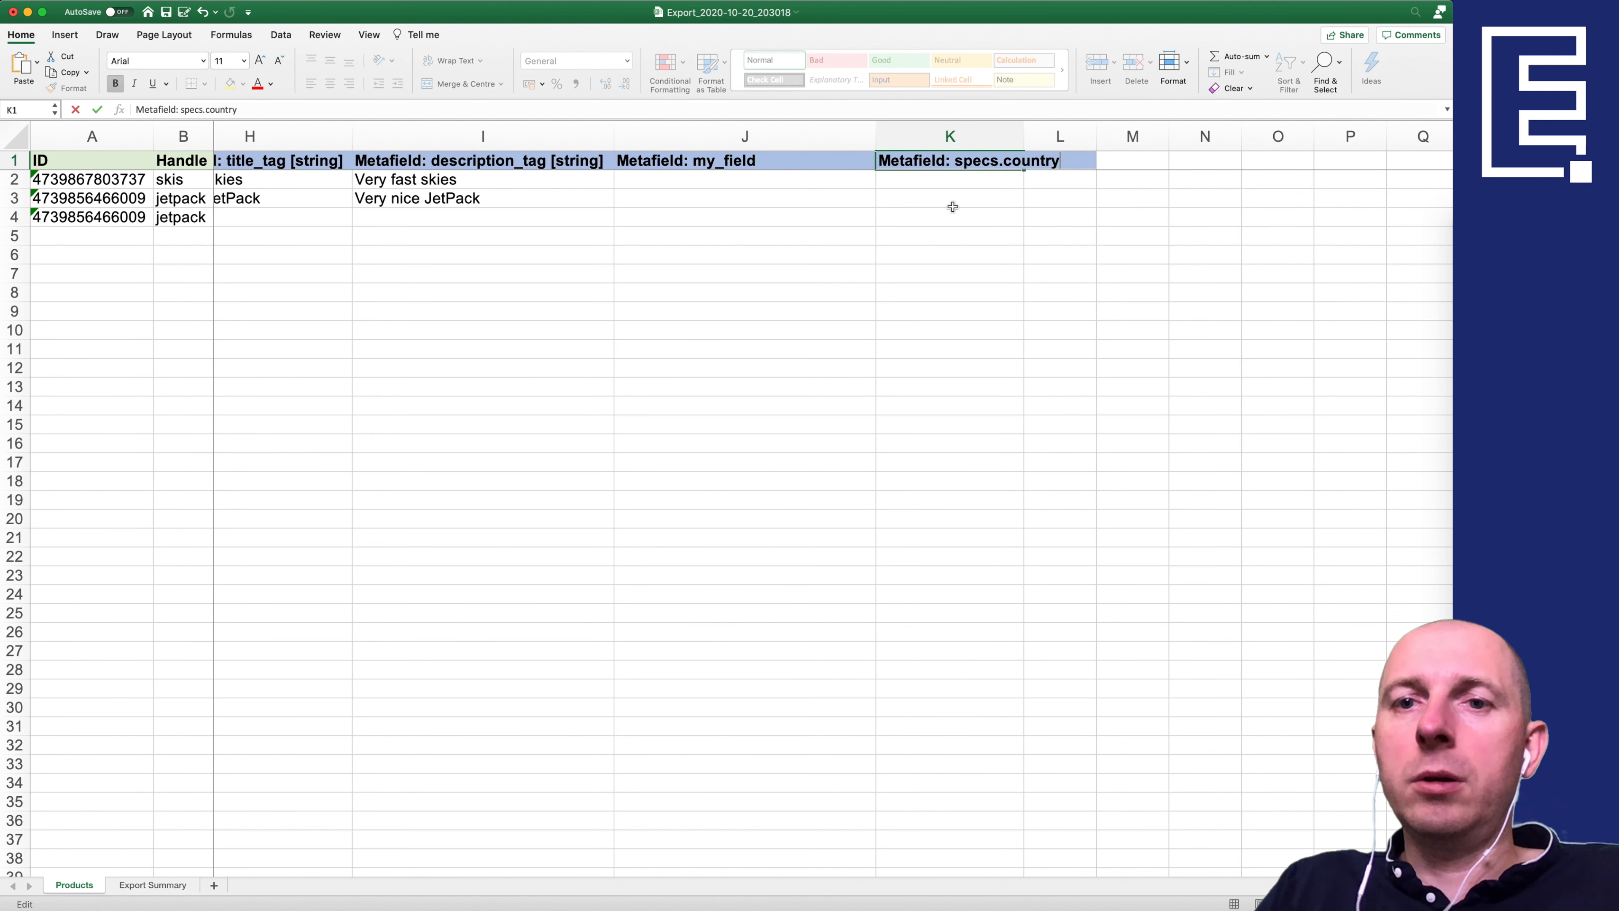
key("Return")
double_click(1024, 133)
Step: Examine the specs namespace and country key parts of the K1 header
double_click(973, 161)
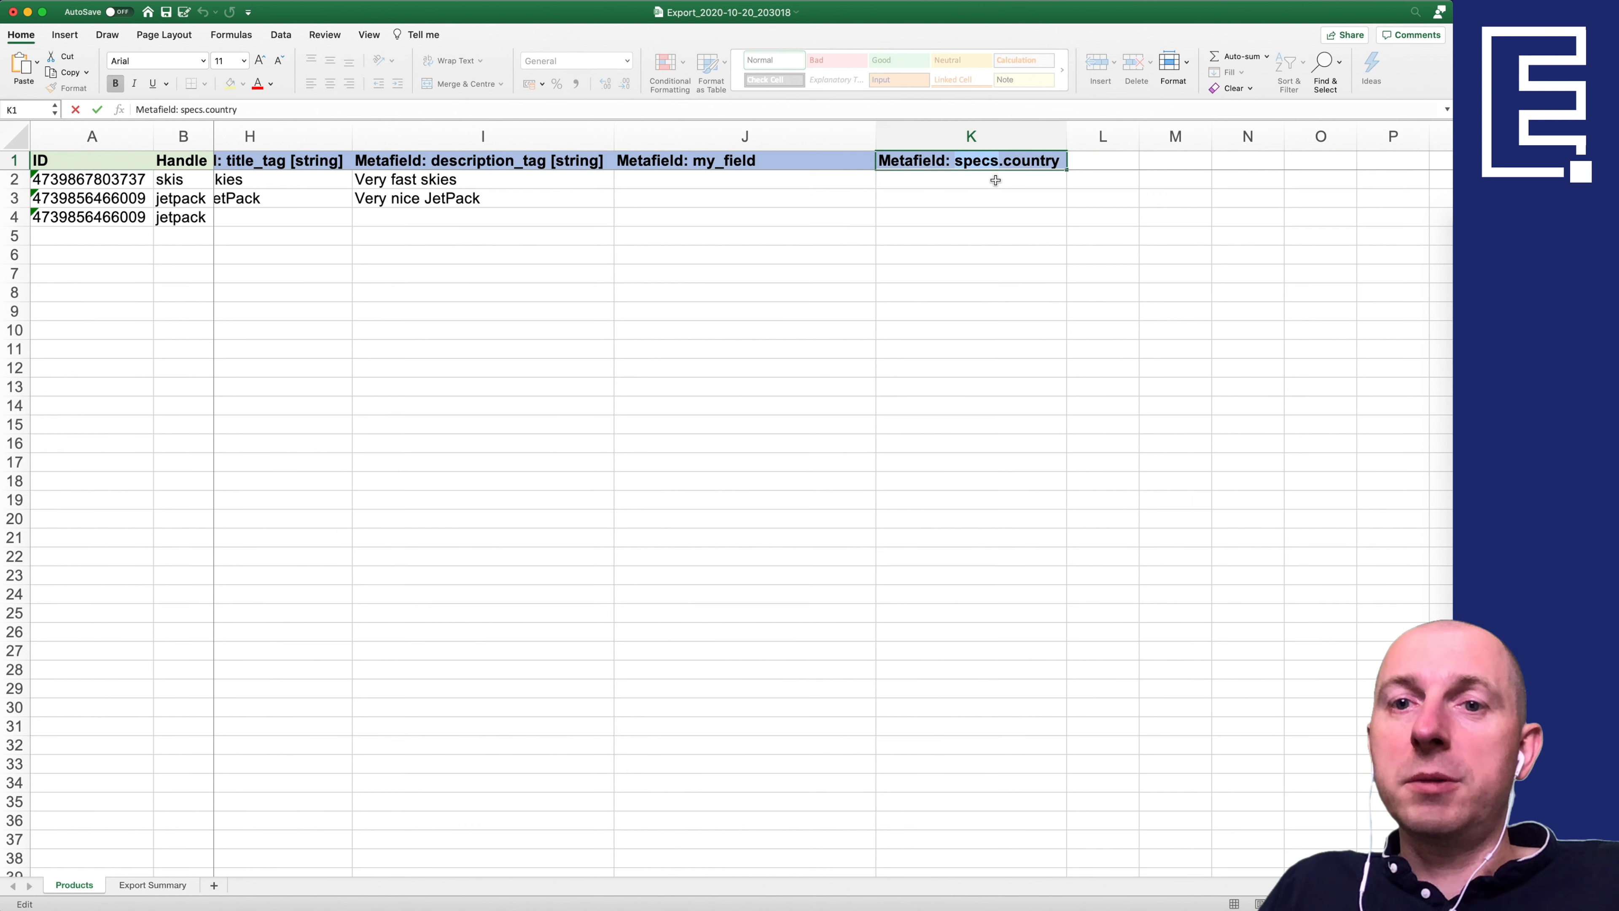
left_click(1004, 162)
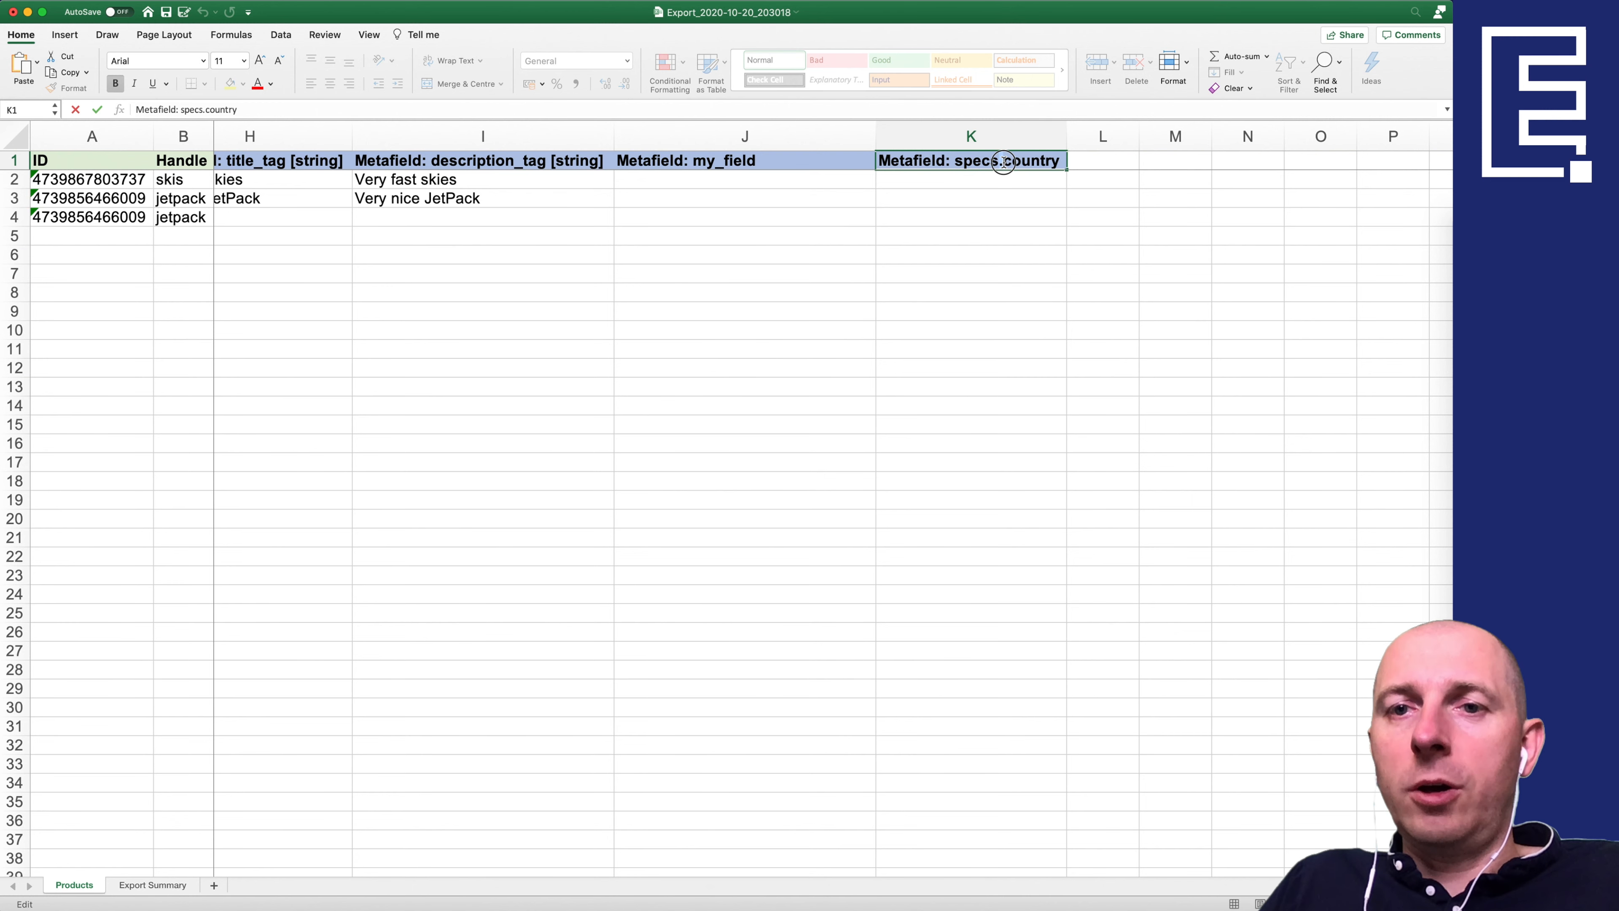
left_click_drag(1007, 163, 1078, 166)
left_click(1048, 164)
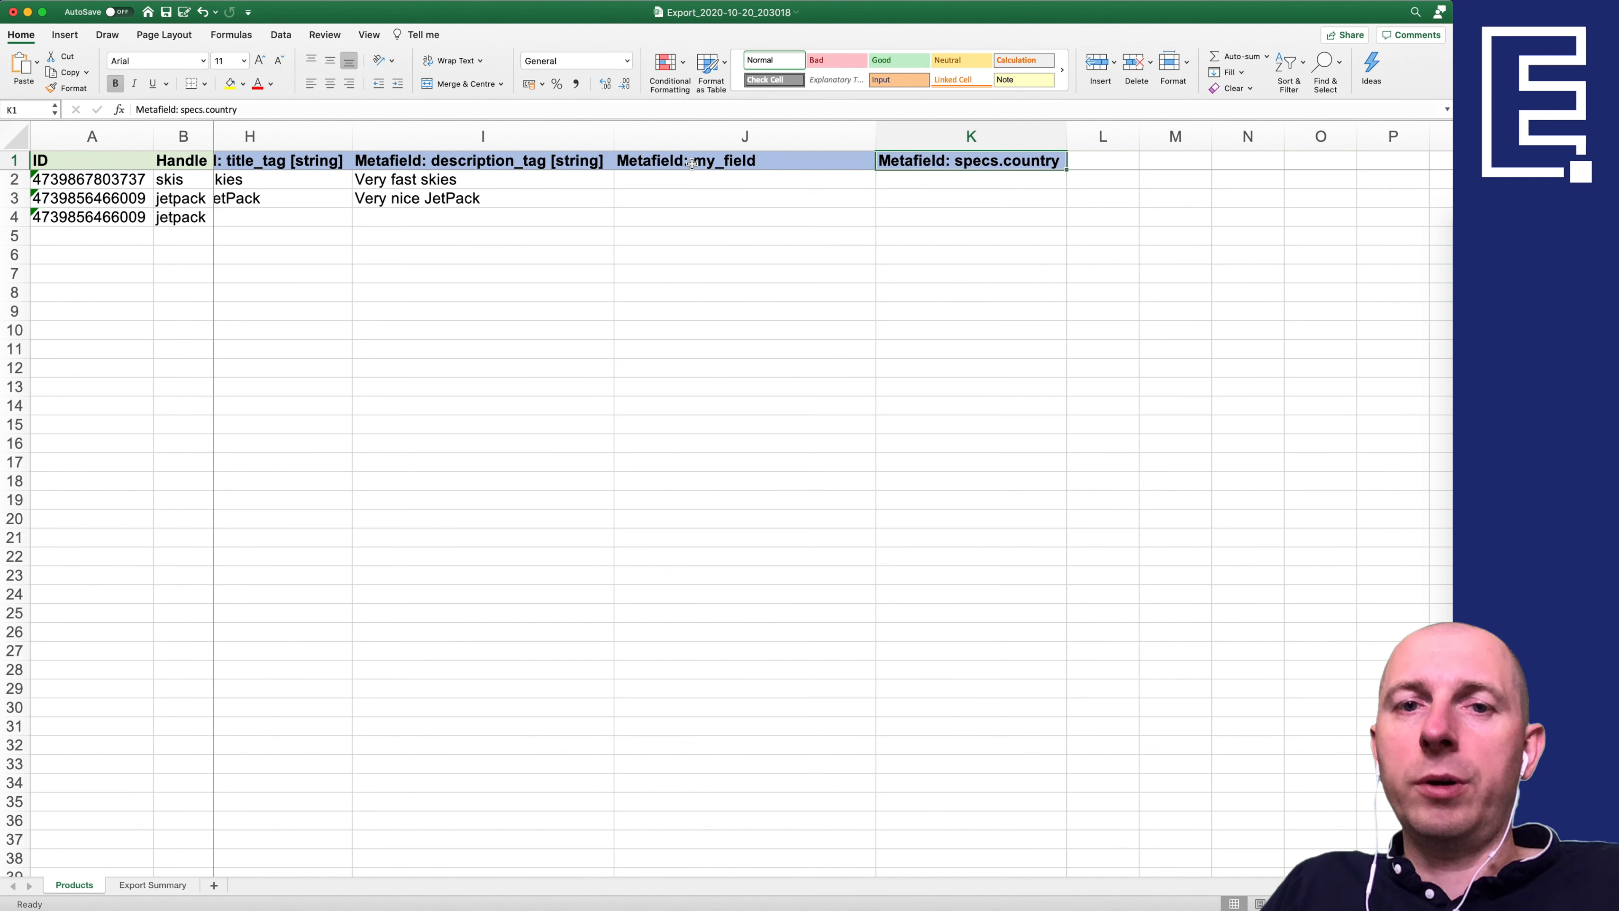
Step: Insert the global namespace into the J1 header, making it "Metafield: global.my_field"
double_click(690, 164)
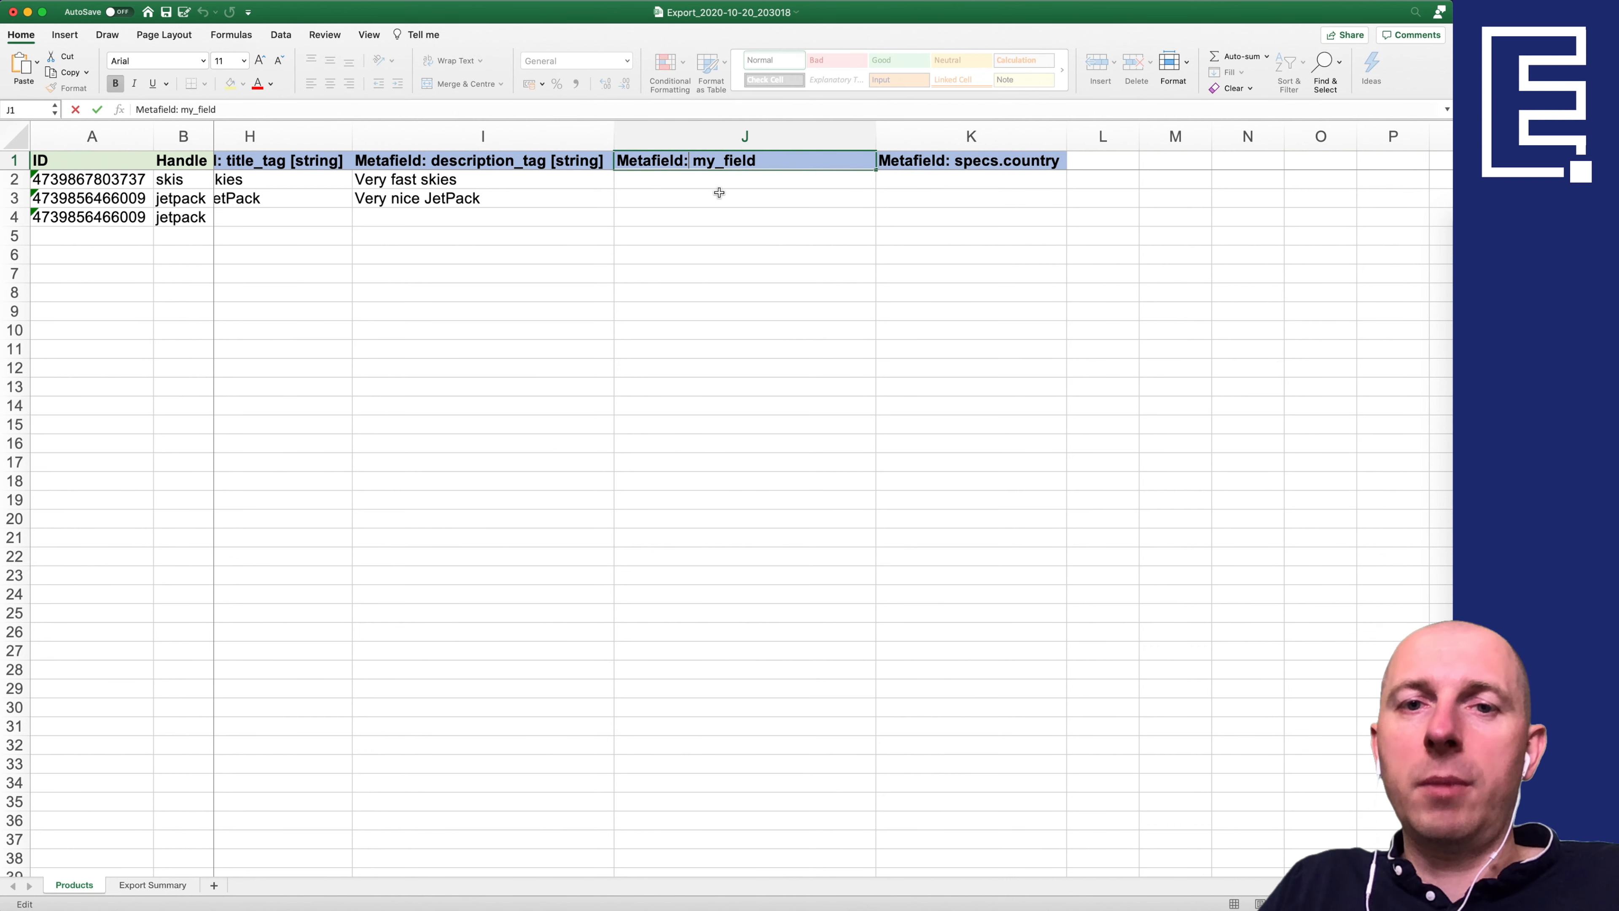
type("global.")
key("Return")
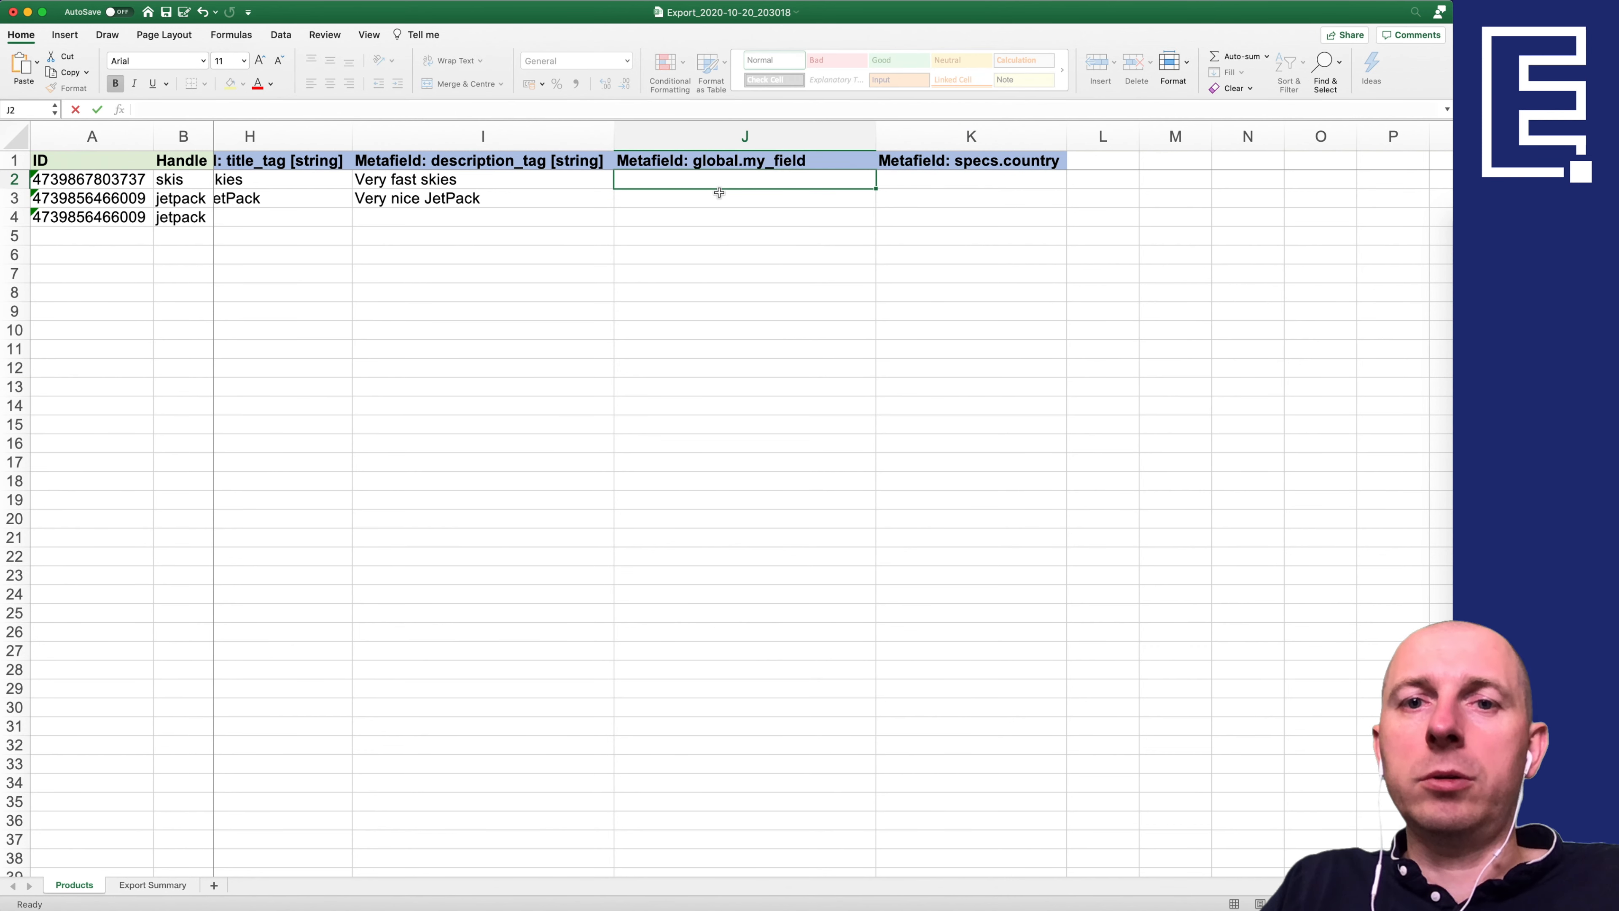
Step: Remove the "global." namespace from the J1 header, leaving "Metafield: my_field", and fit column J to its text
double_click(741, 159)
key("BackSpace")
key("BackSpace")
key("BackSpace")
key("BackSpace")
key("BackSpace")
key("BackSpace")
key("BackSpace")
key("Return")
key("Up")
double_click(876, 136)
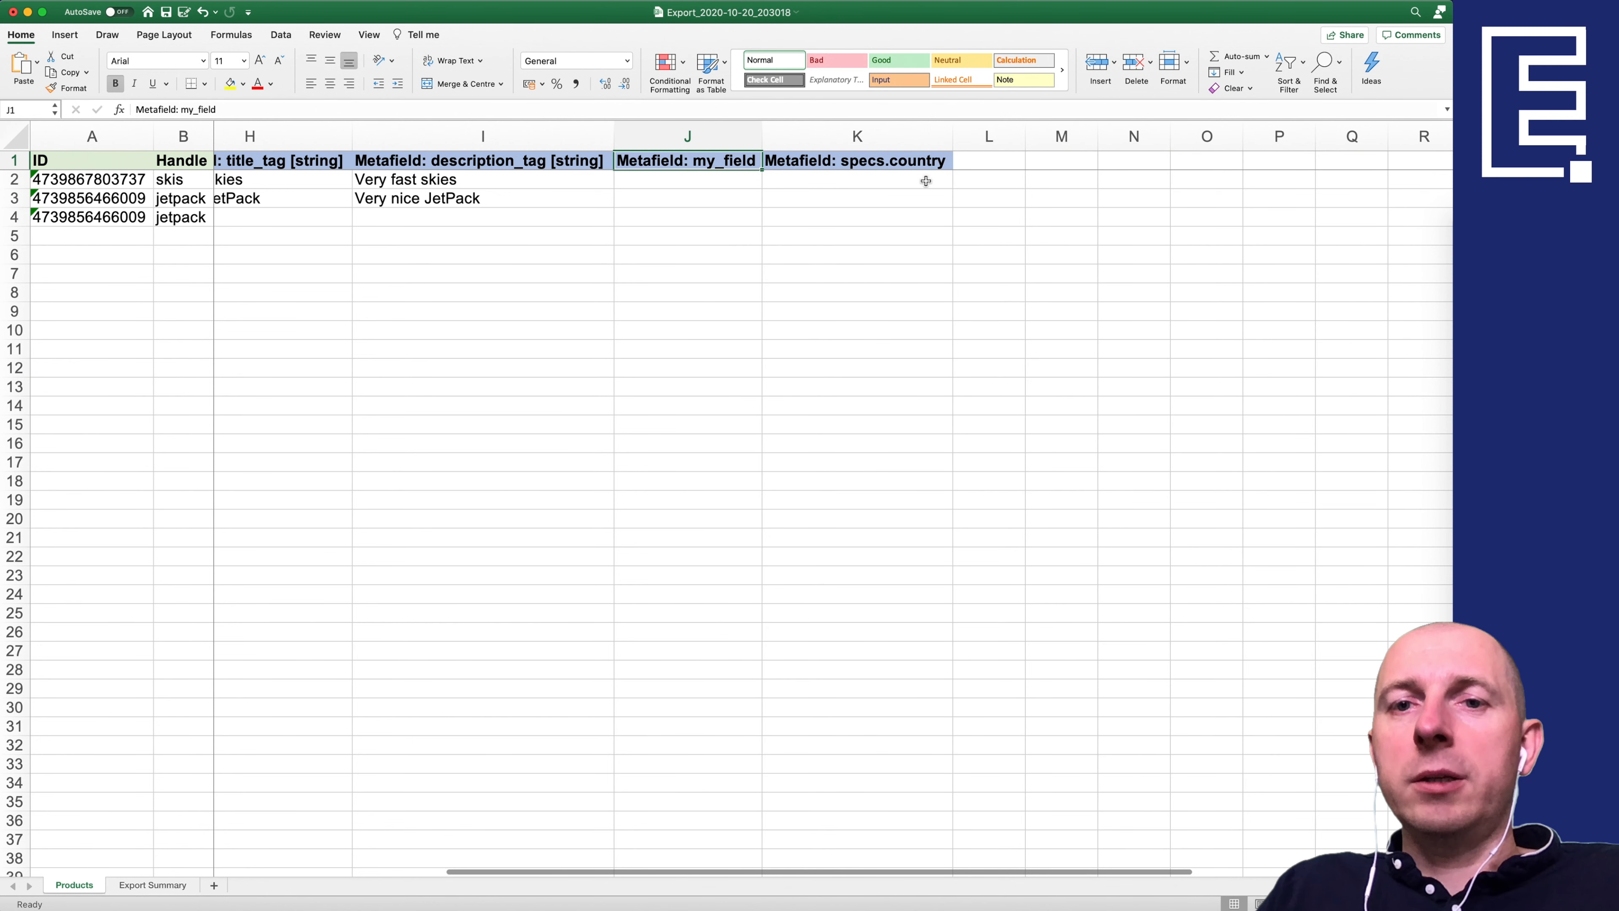
Step: Fill the specs.country column with Finland for the skis in K2 and Latvia for the jetpack in K3
left_click(891, 161)
scroll(905, 201, "right", 3)
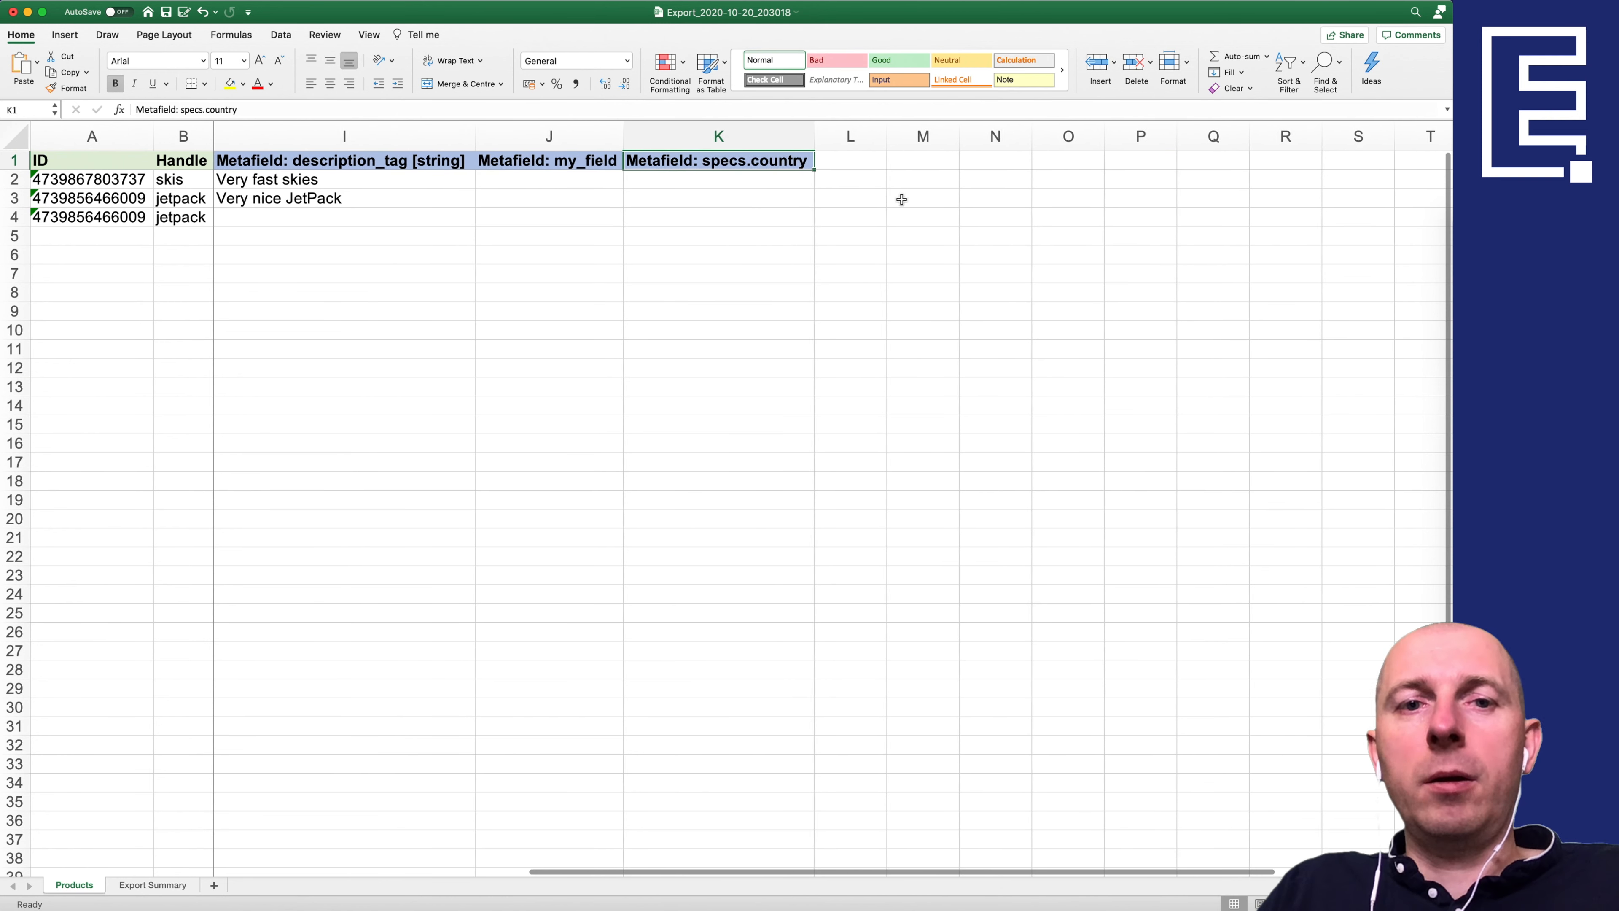
key("Down")
key("Down")
key("Up")
key("Down")
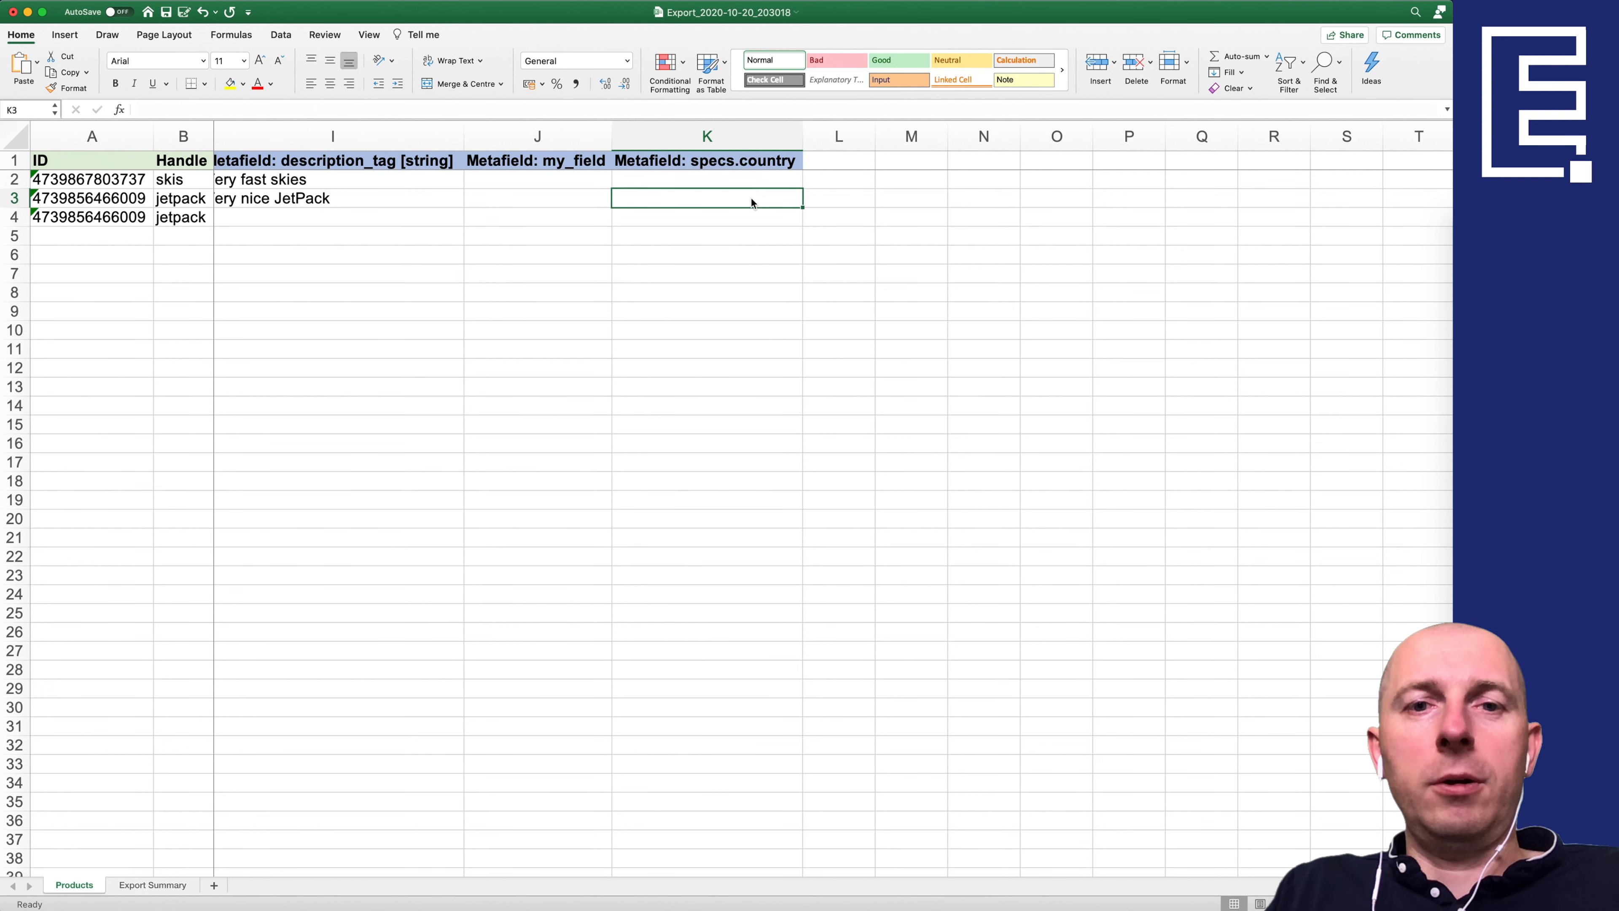
type("Latvia")
key("Return")
key("Up")
key("Up")
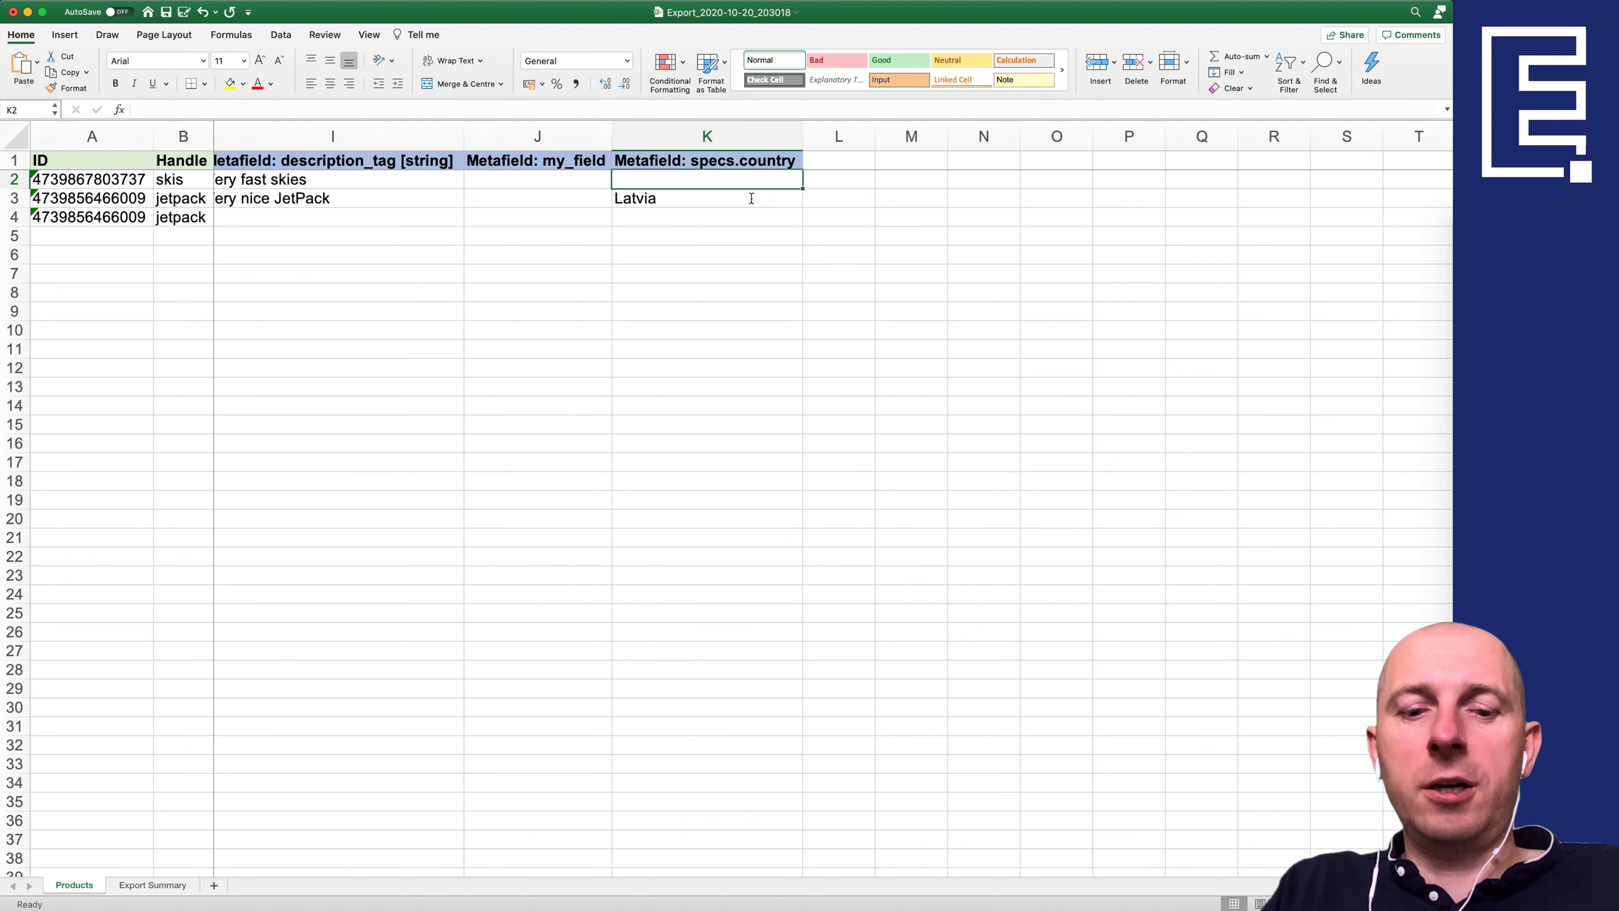
type("Finland")
key("Return")
key("Up")
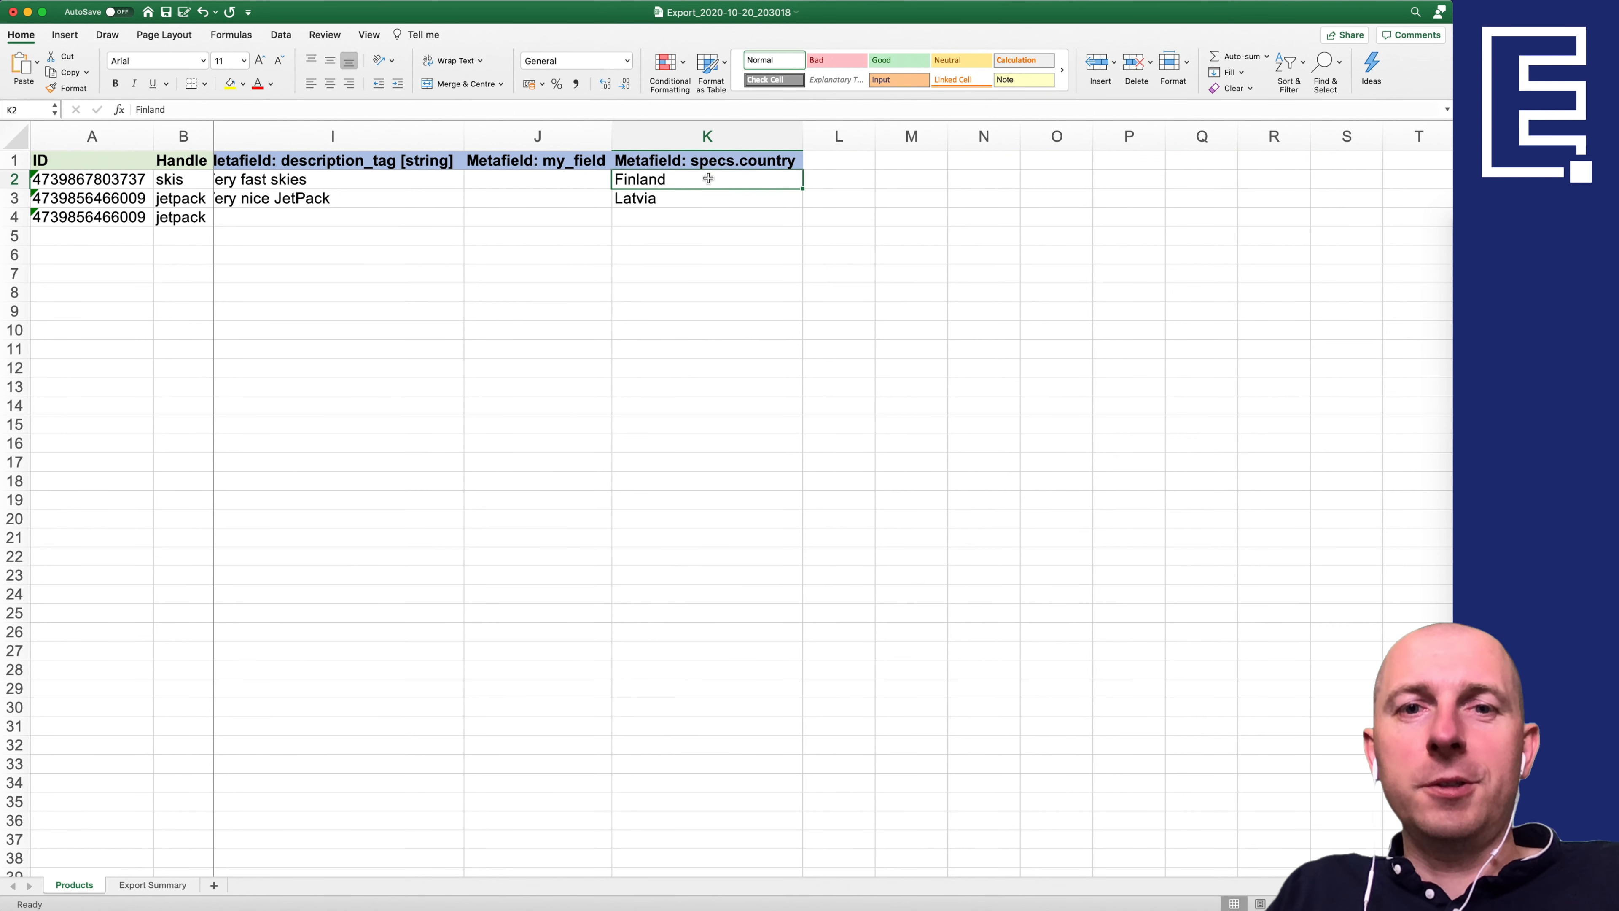
Step: Copy the specs.country header into L1 and prefix it with "Variant", making it "Variant Metafield: specs.country"
scroll(734, 191, "right", 3)
left_click(594, 197)
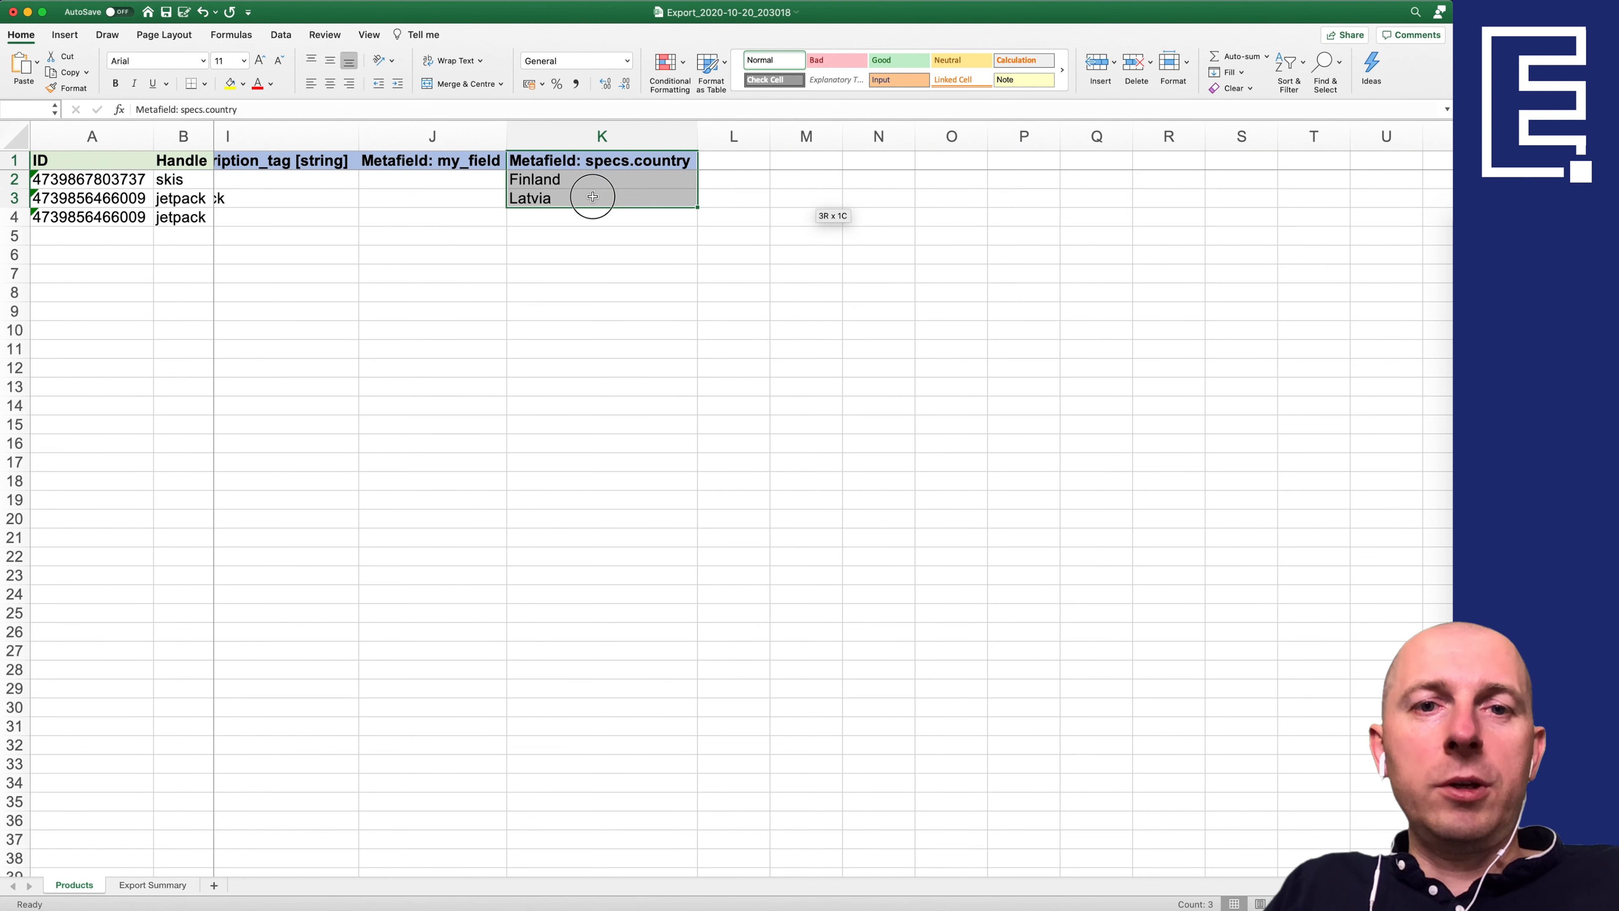
scroll(595, 197, "left", 10)
scroll(638, 191, "right", 8)
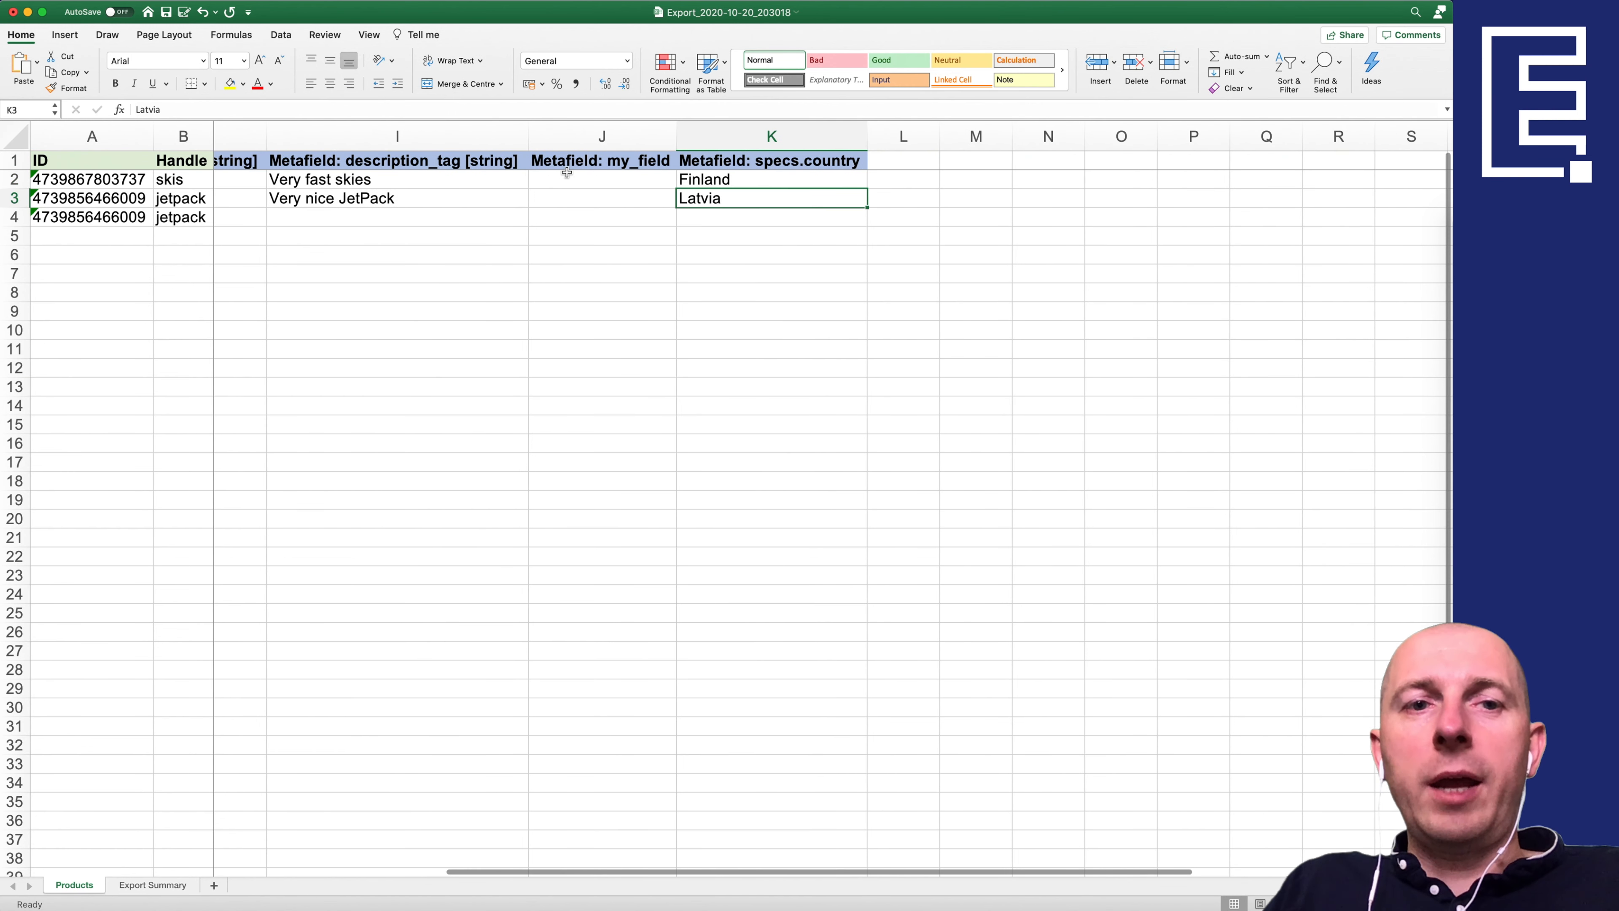
left_click(796, 167)
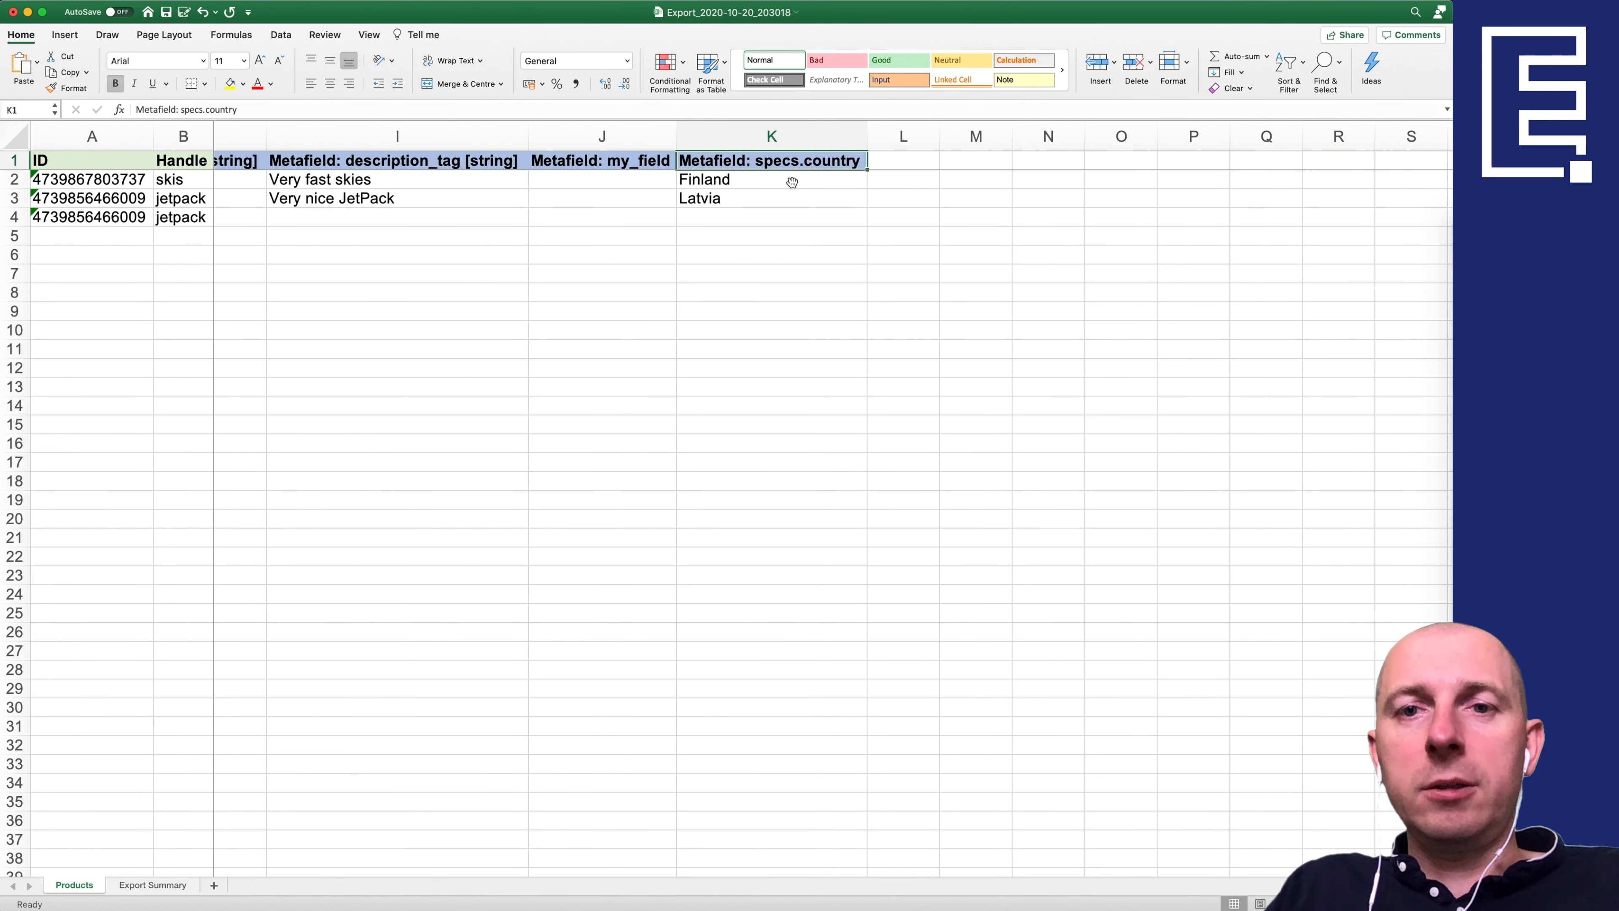
key("super+c")
left_click(901, 171)
key("super+v")
double_click(902, 159)
key("Home")
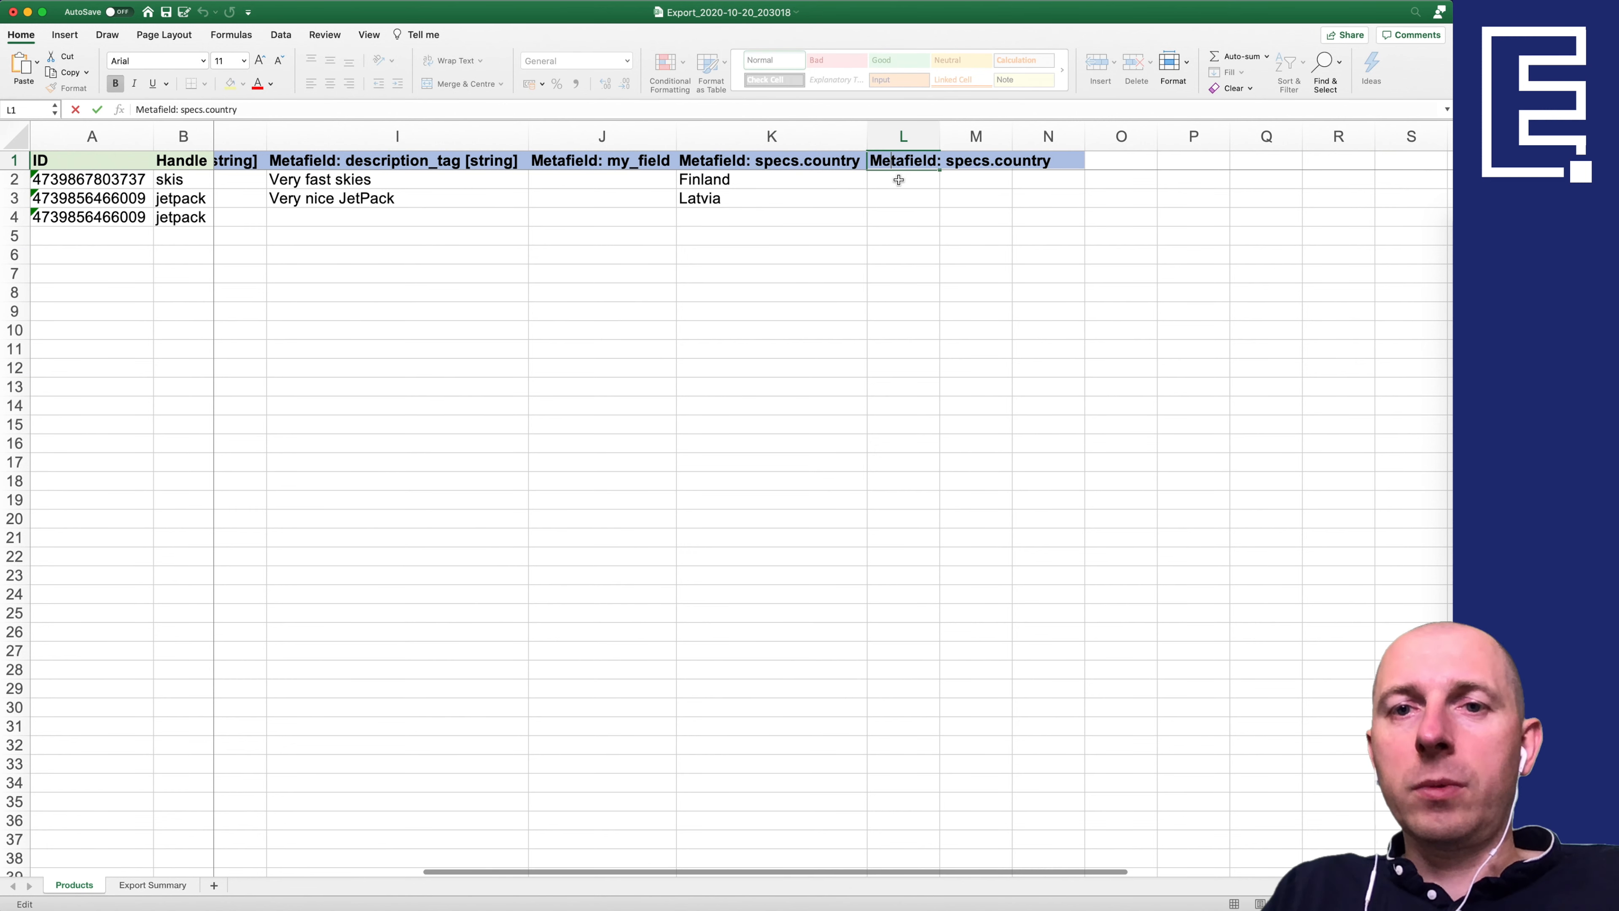
type("Variant")
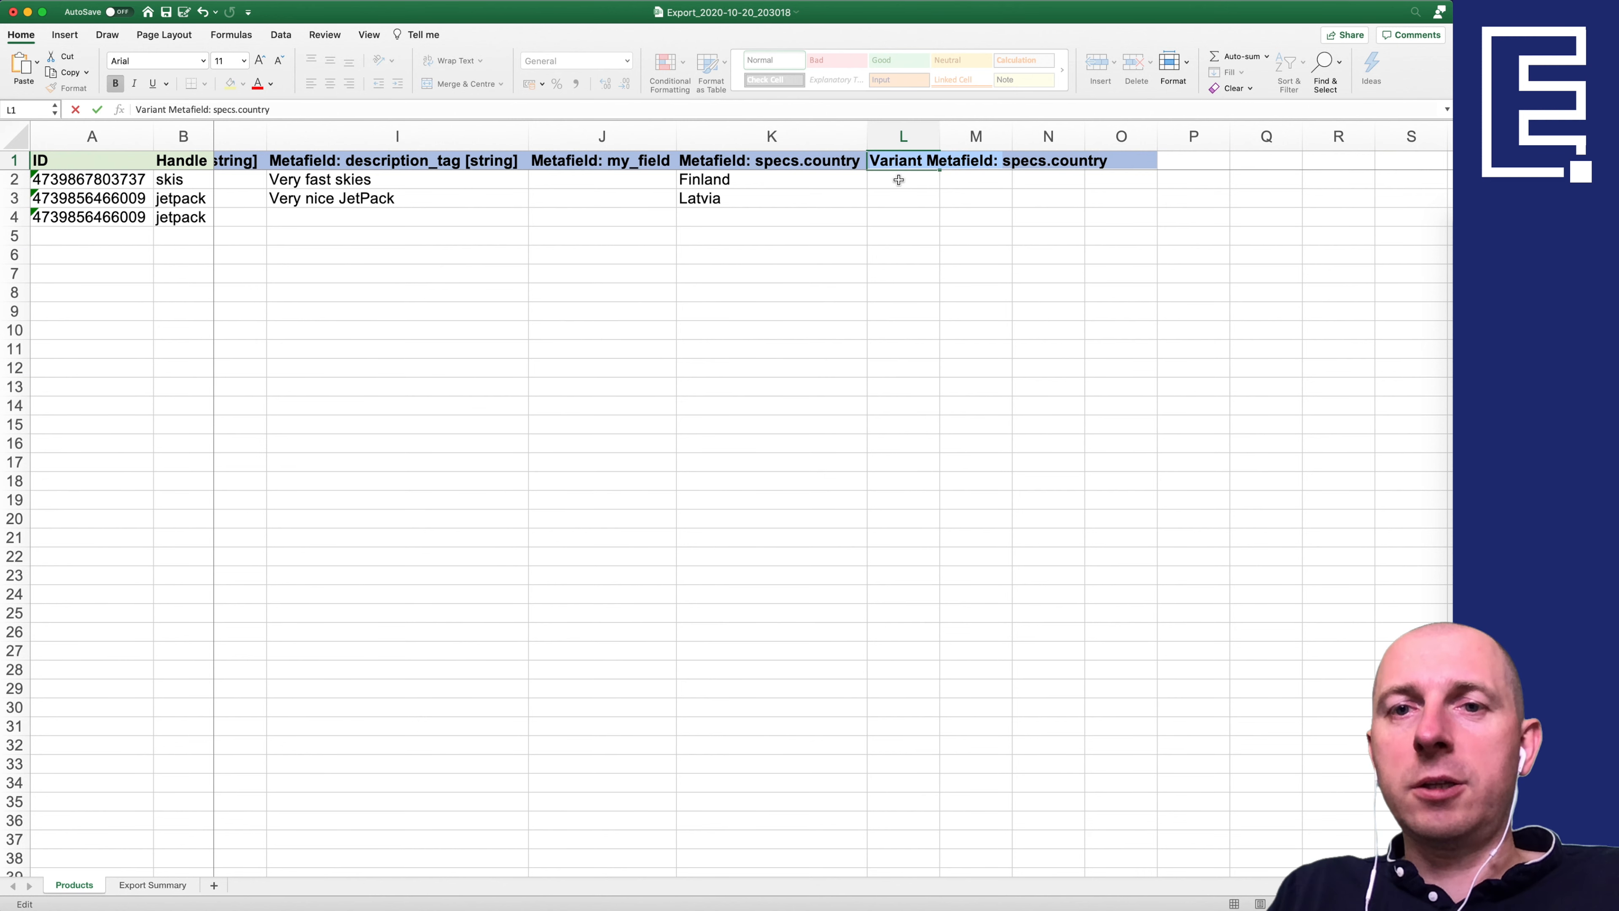
Step: Examine the metafield part that follows the Variant prefix in the L1 header
key("shift+Right")
key("shift+Right")
key("shift+Right")
key("shift+Right")
key("shift+Right")
key("shift+Right")
key("shift+Right")
key("shift+Right")
key("shift+Right")
key("shift+Right")
key("shift+Right")
key("shift+Right")
key("shift+Right")
key("shift+Right")
key("shift+Right")
key("shift+Right")
key("shift+Right")
key("shift+Right")
key("shift+Right")
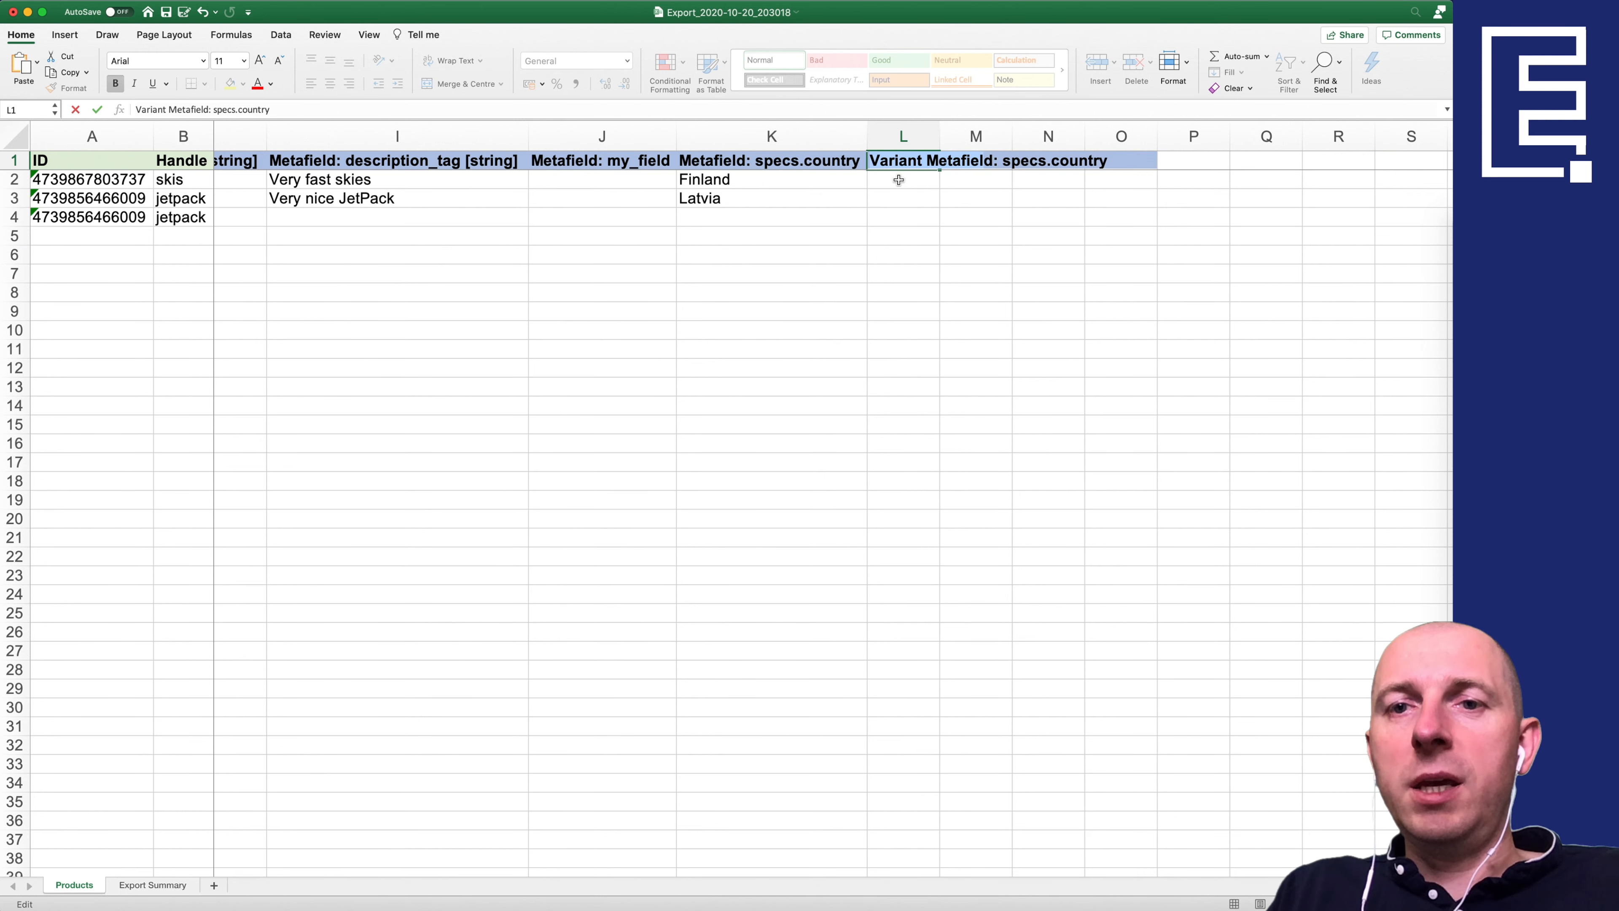
key("Right")
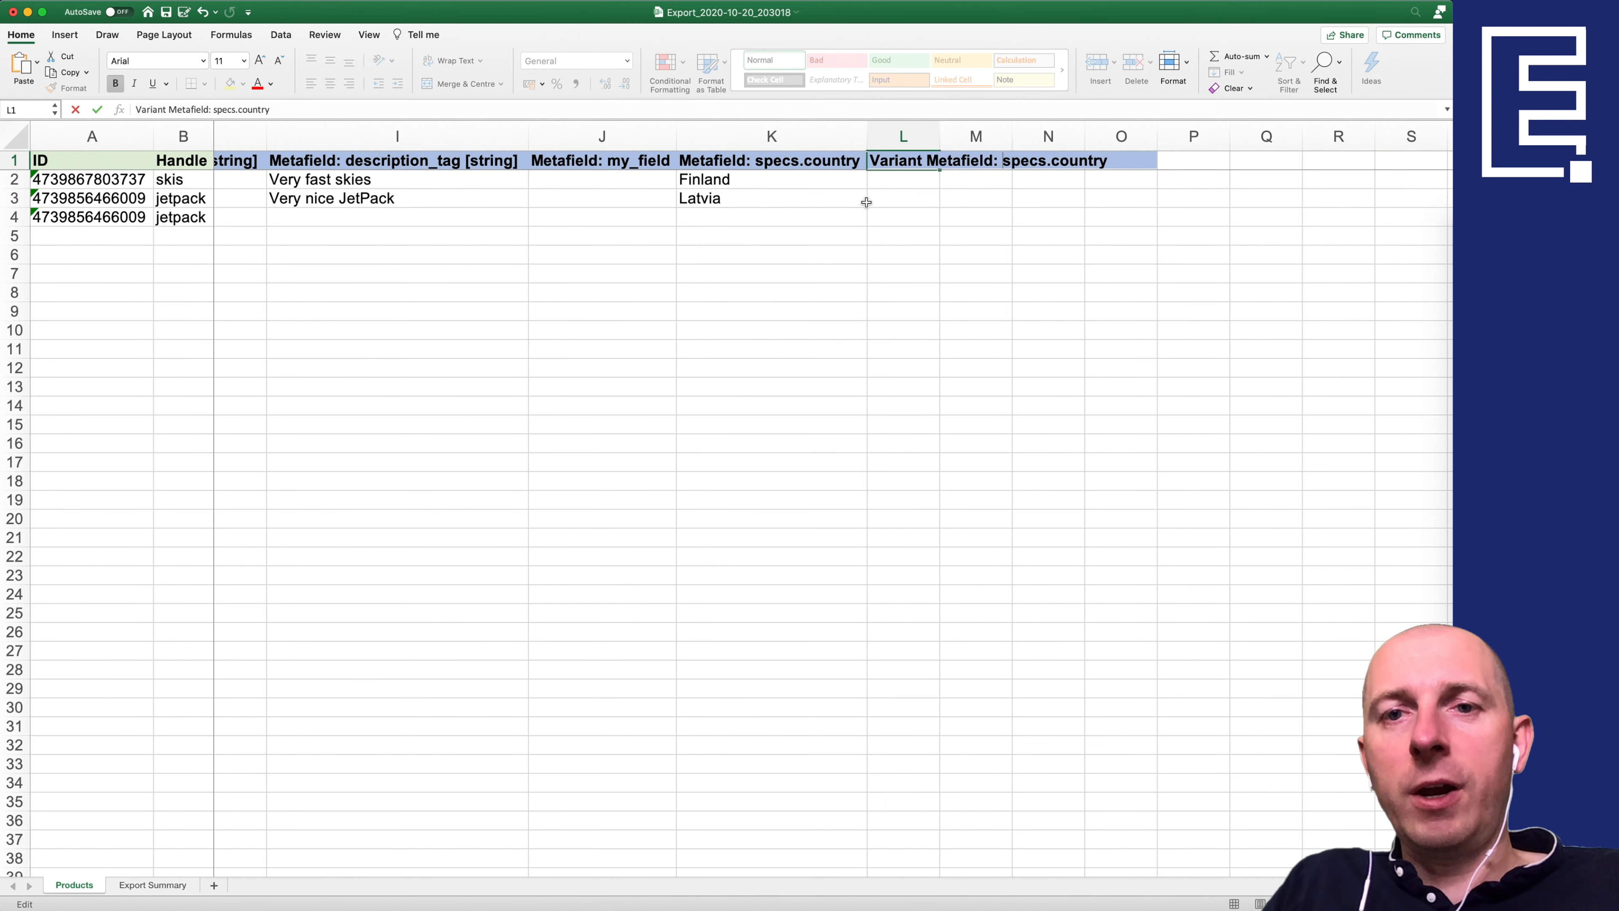
Step: Replace the country key in the L1 header with speed, making it "Variant Metafield: specs.speed"
left_click_drag(1051, 162, 1154, 167)
key("BackSpace")
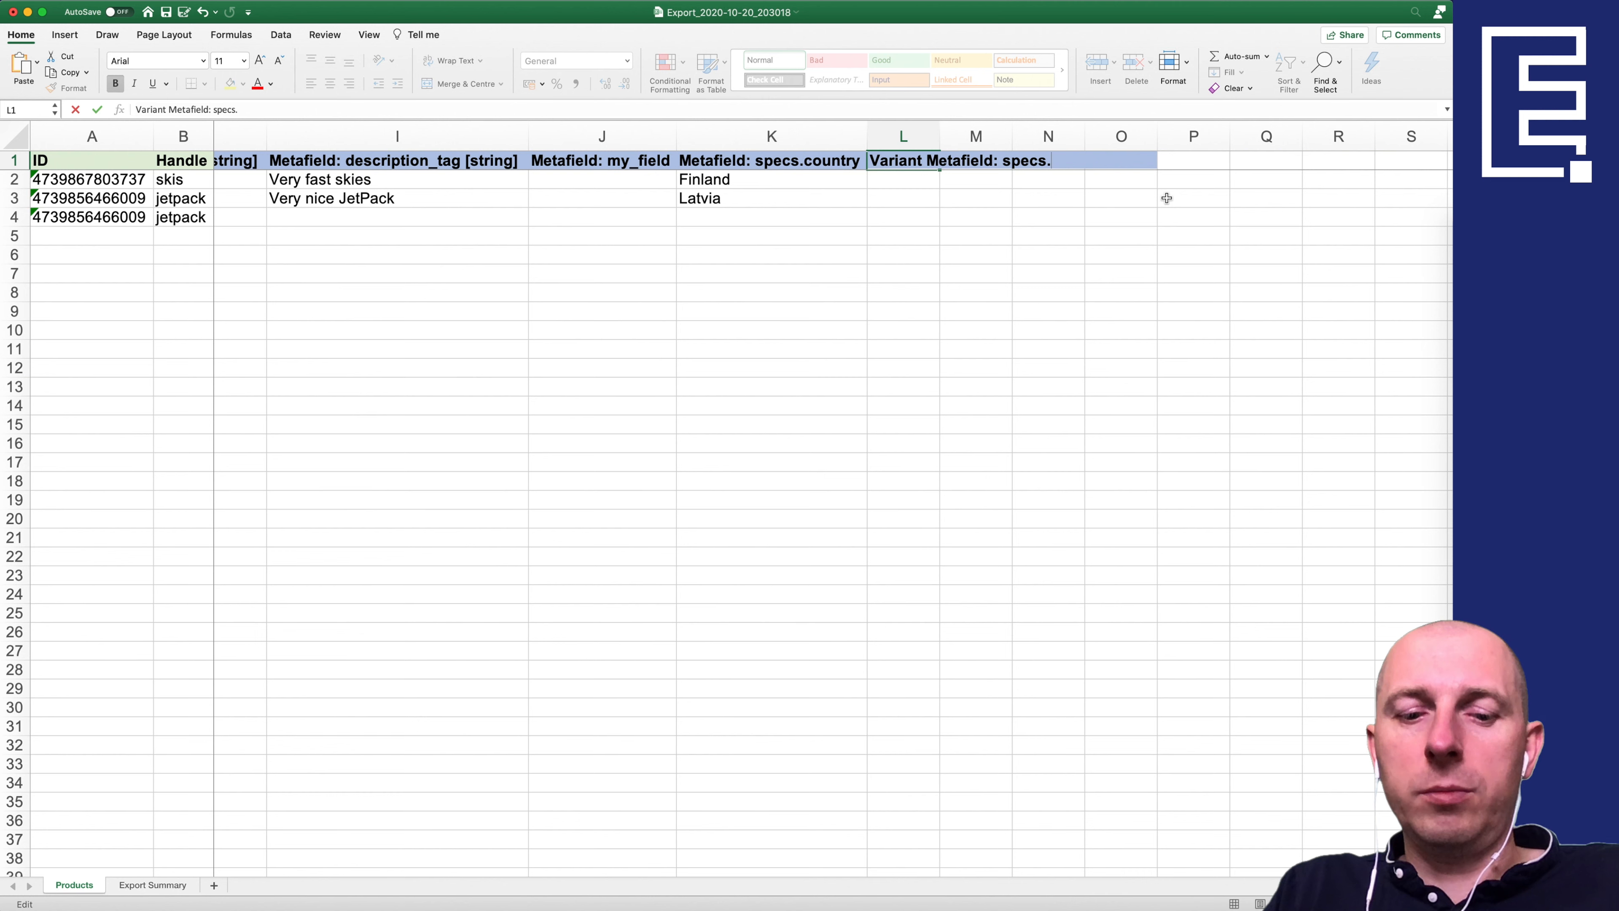
type("speed")
key("Return")
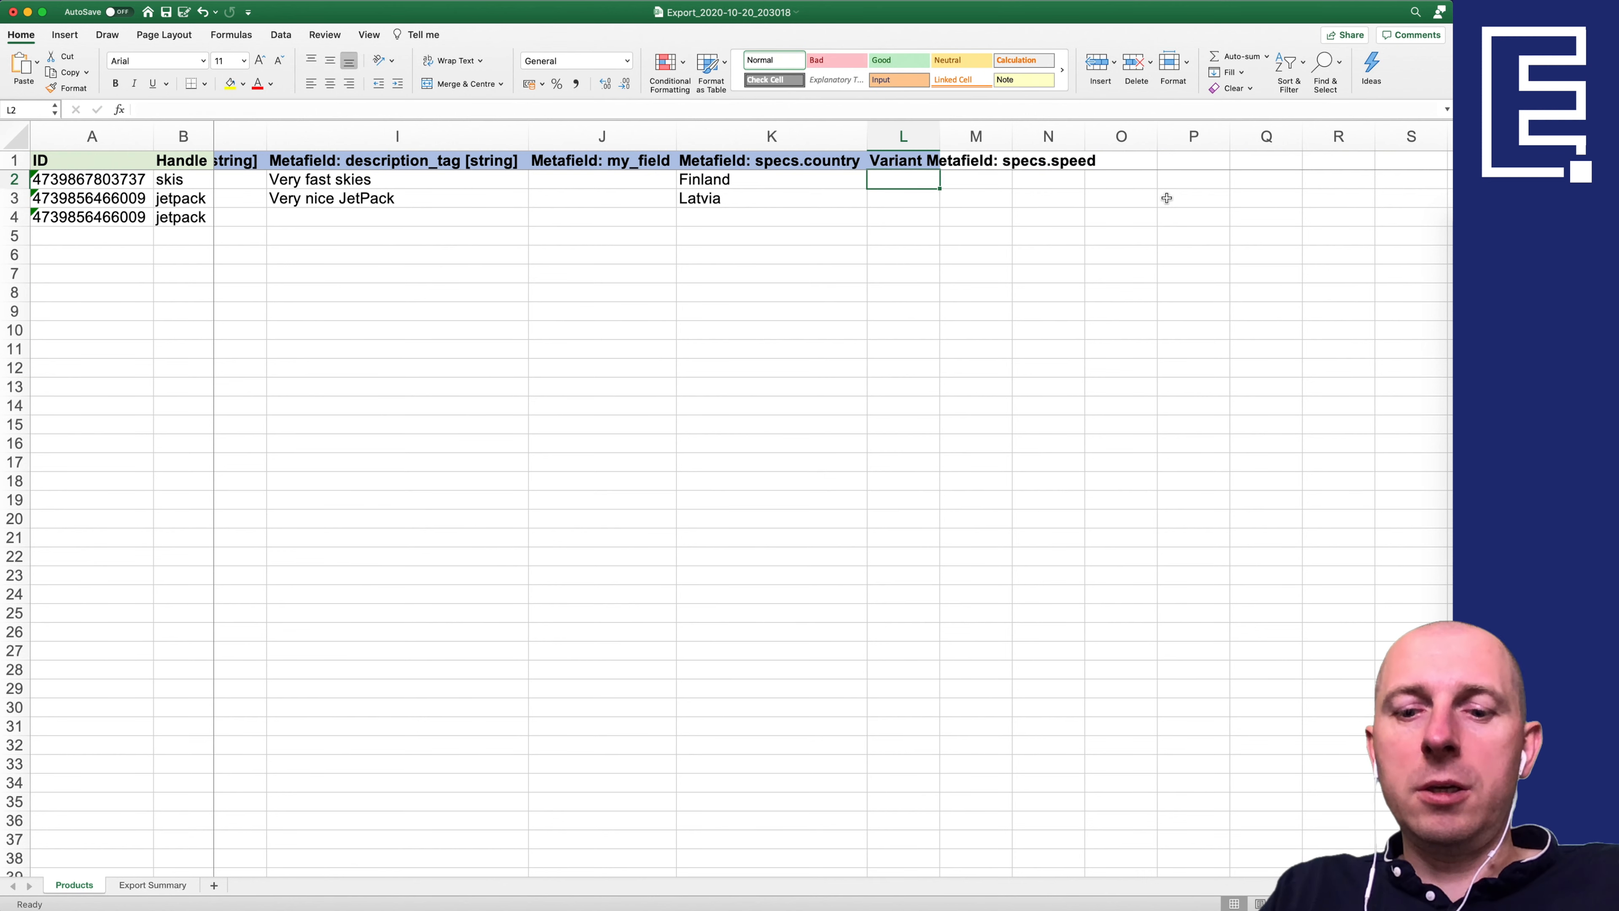
Step: Enter the variant speeds 50, 100 and 200 in L2 to L4 and fit column L to its header
type("50")
key("Return")
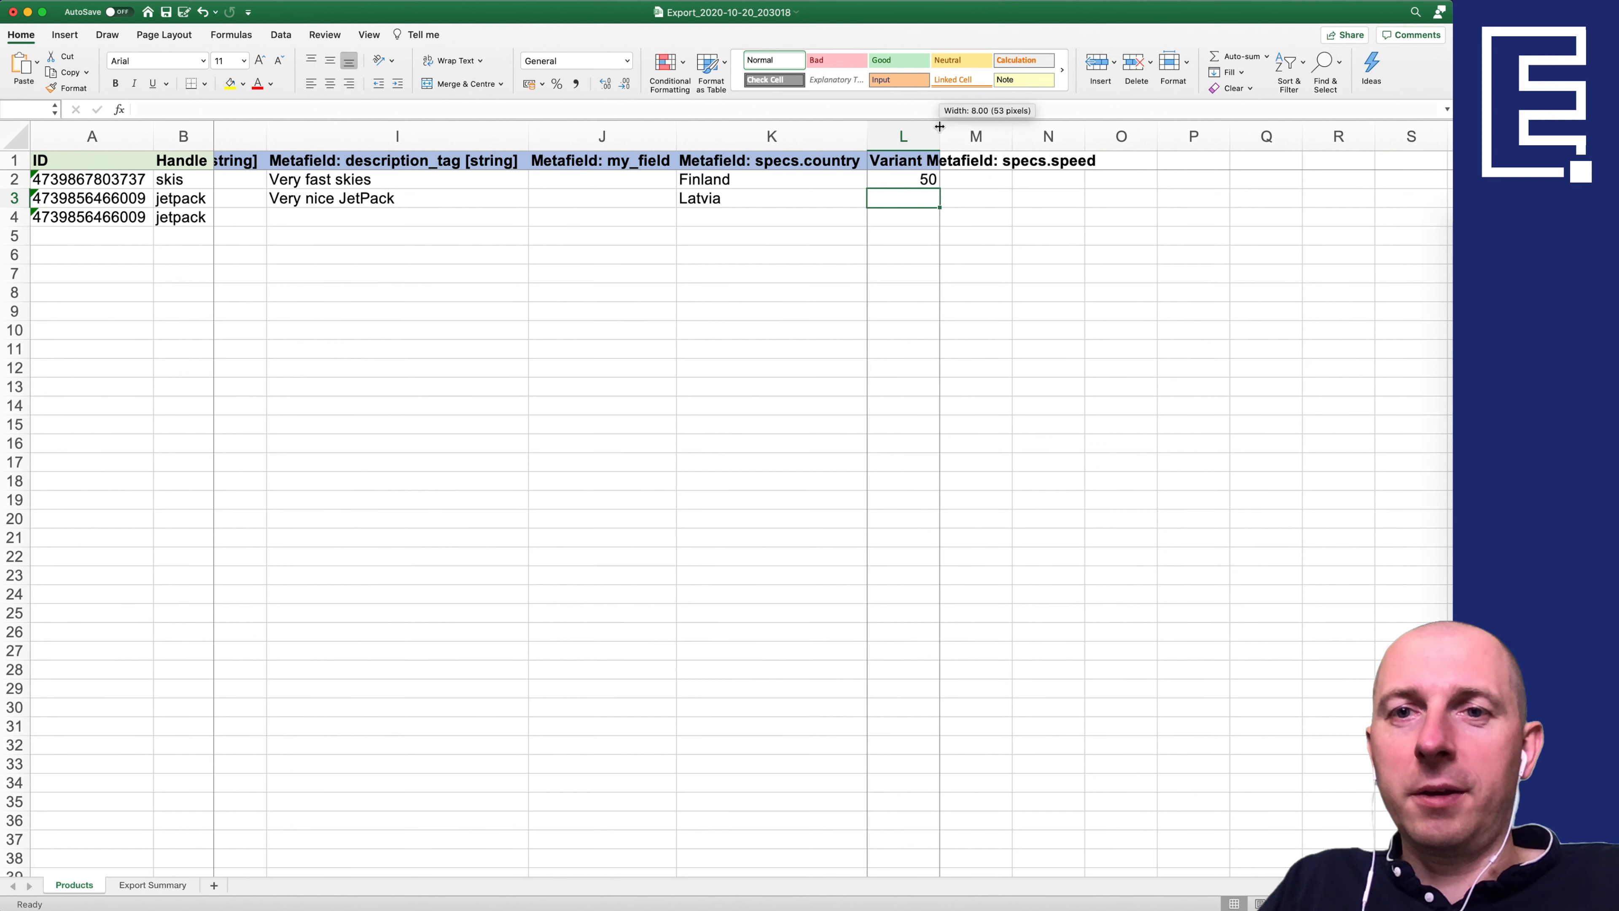
double_click(939, 137)
left_click(994, 182)
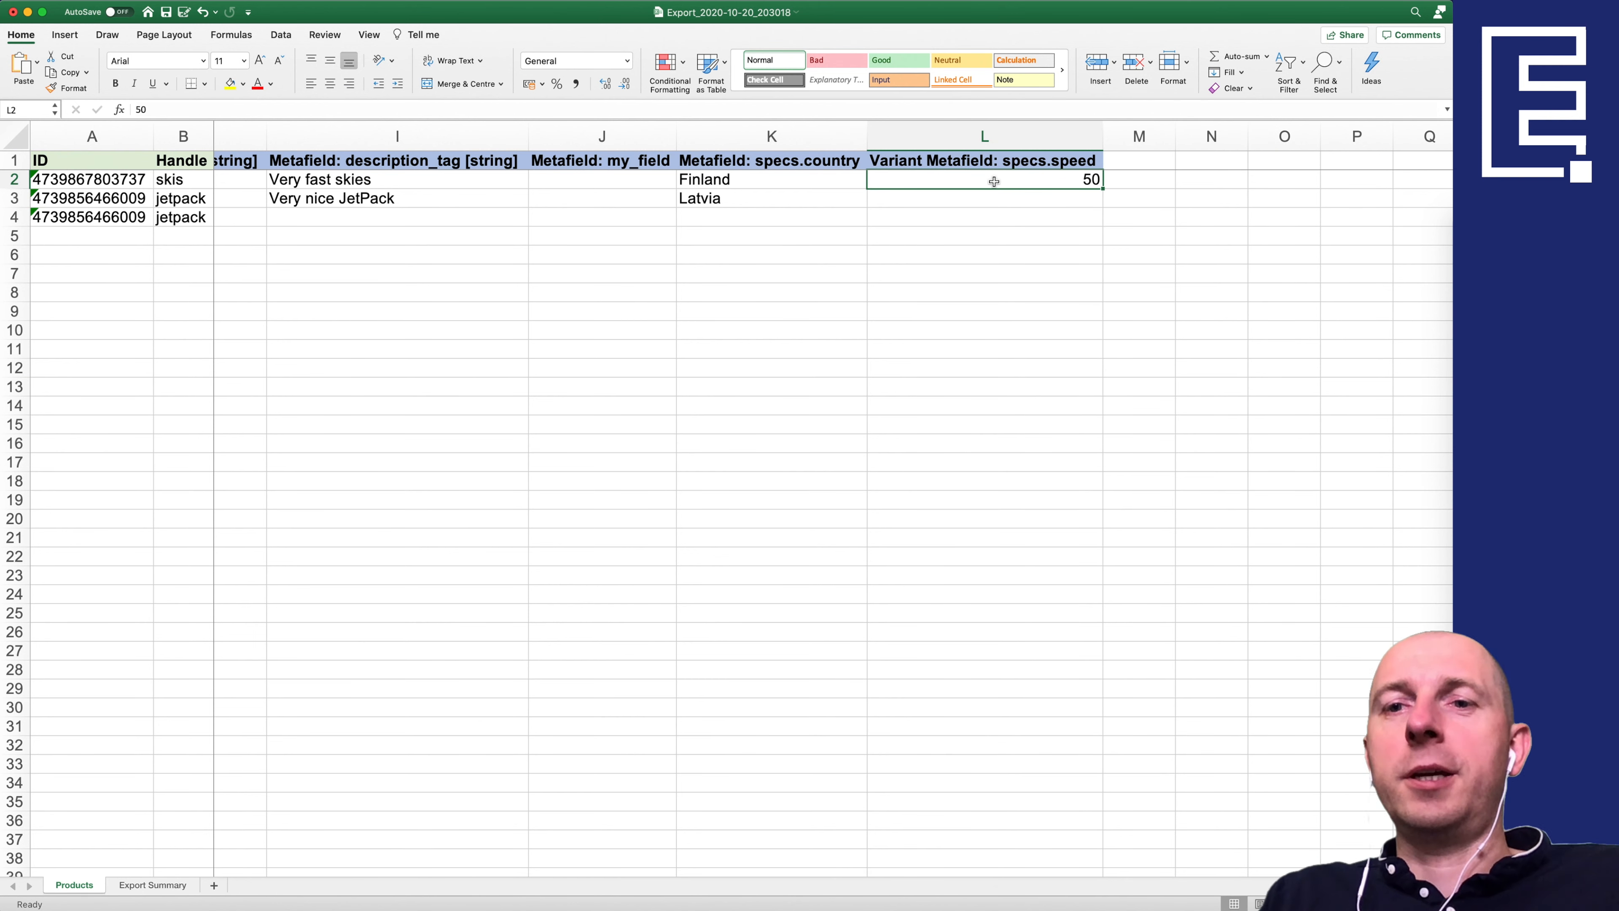
key("Return")
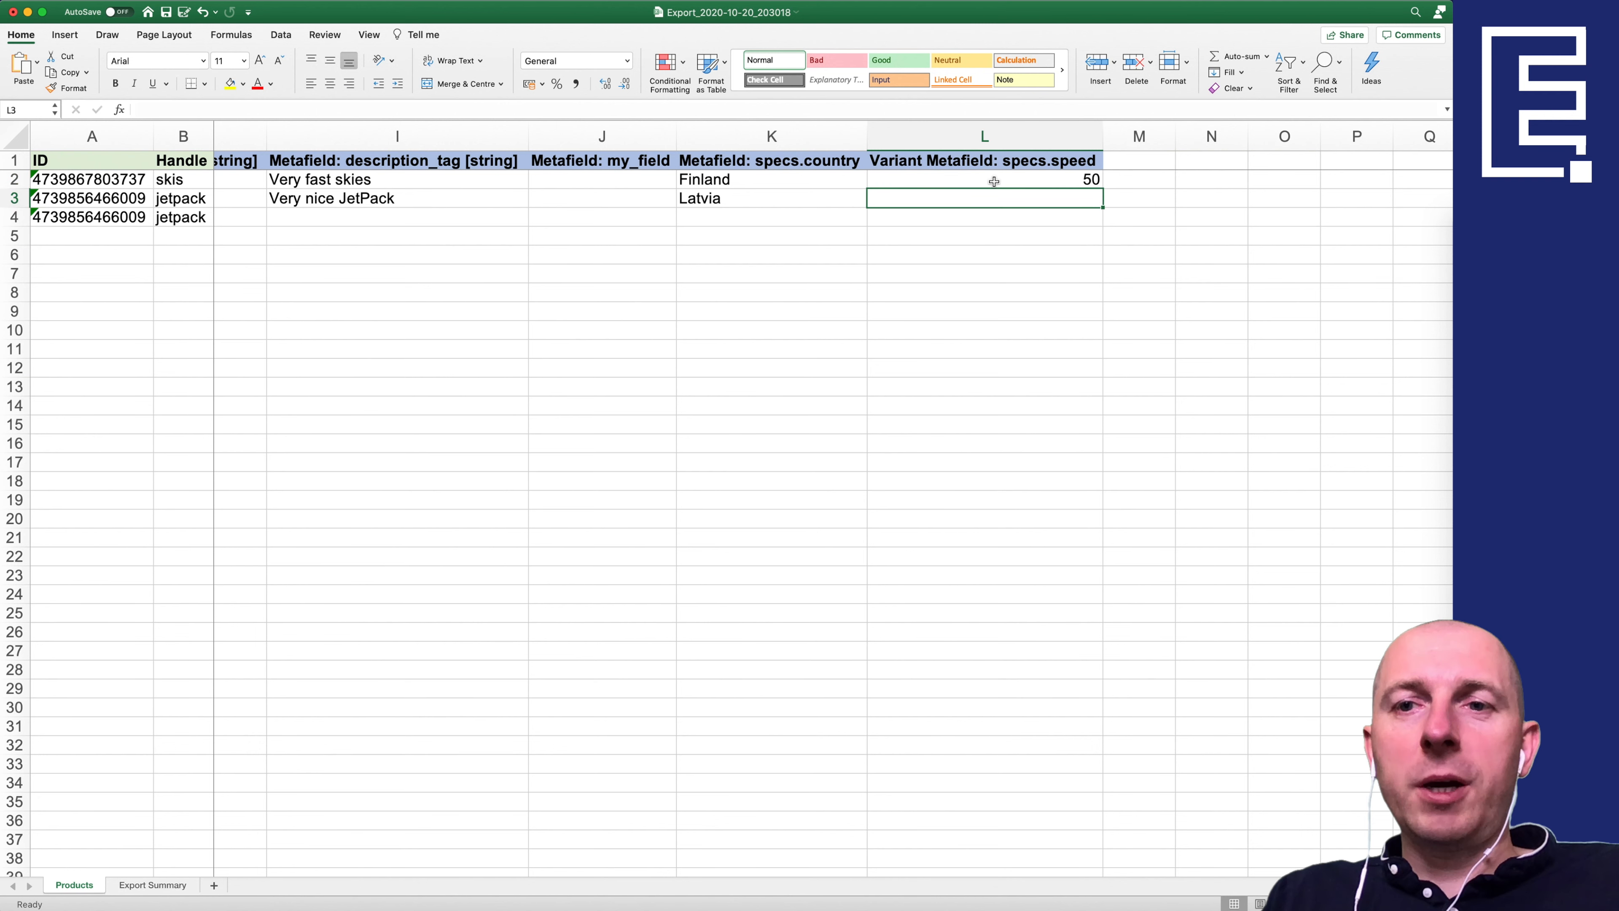
type("100")
key("Return")
type("200")
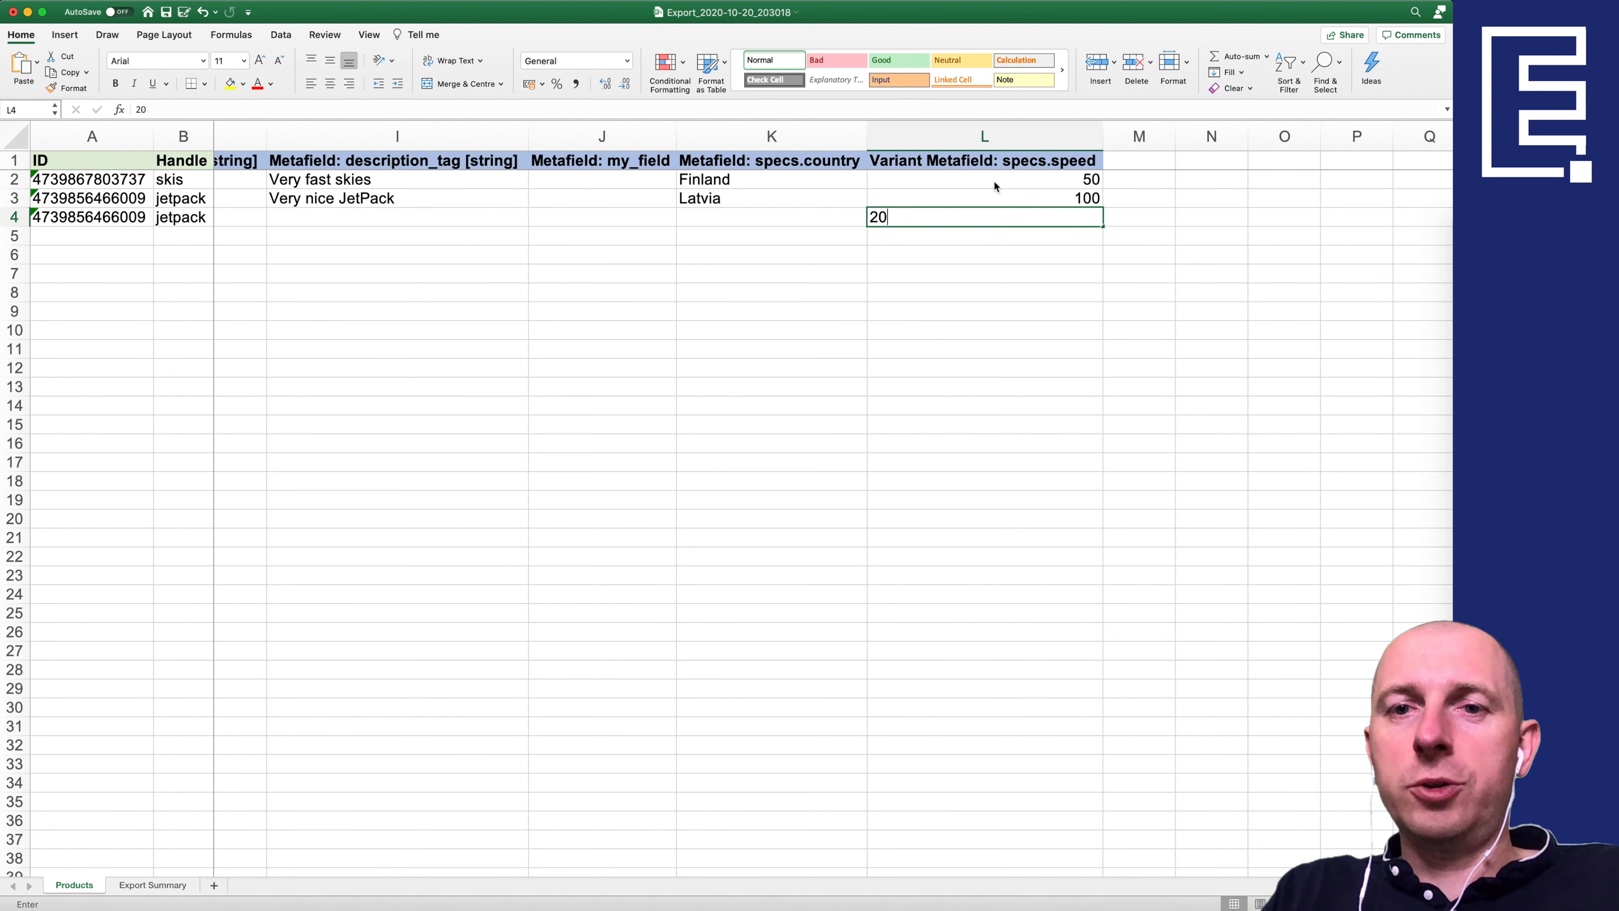
key("Return")
Step: Examine the variant speed values in L2 to L4 against their product rows and the L1 header
key("Up")
key("Up")
key("Up")
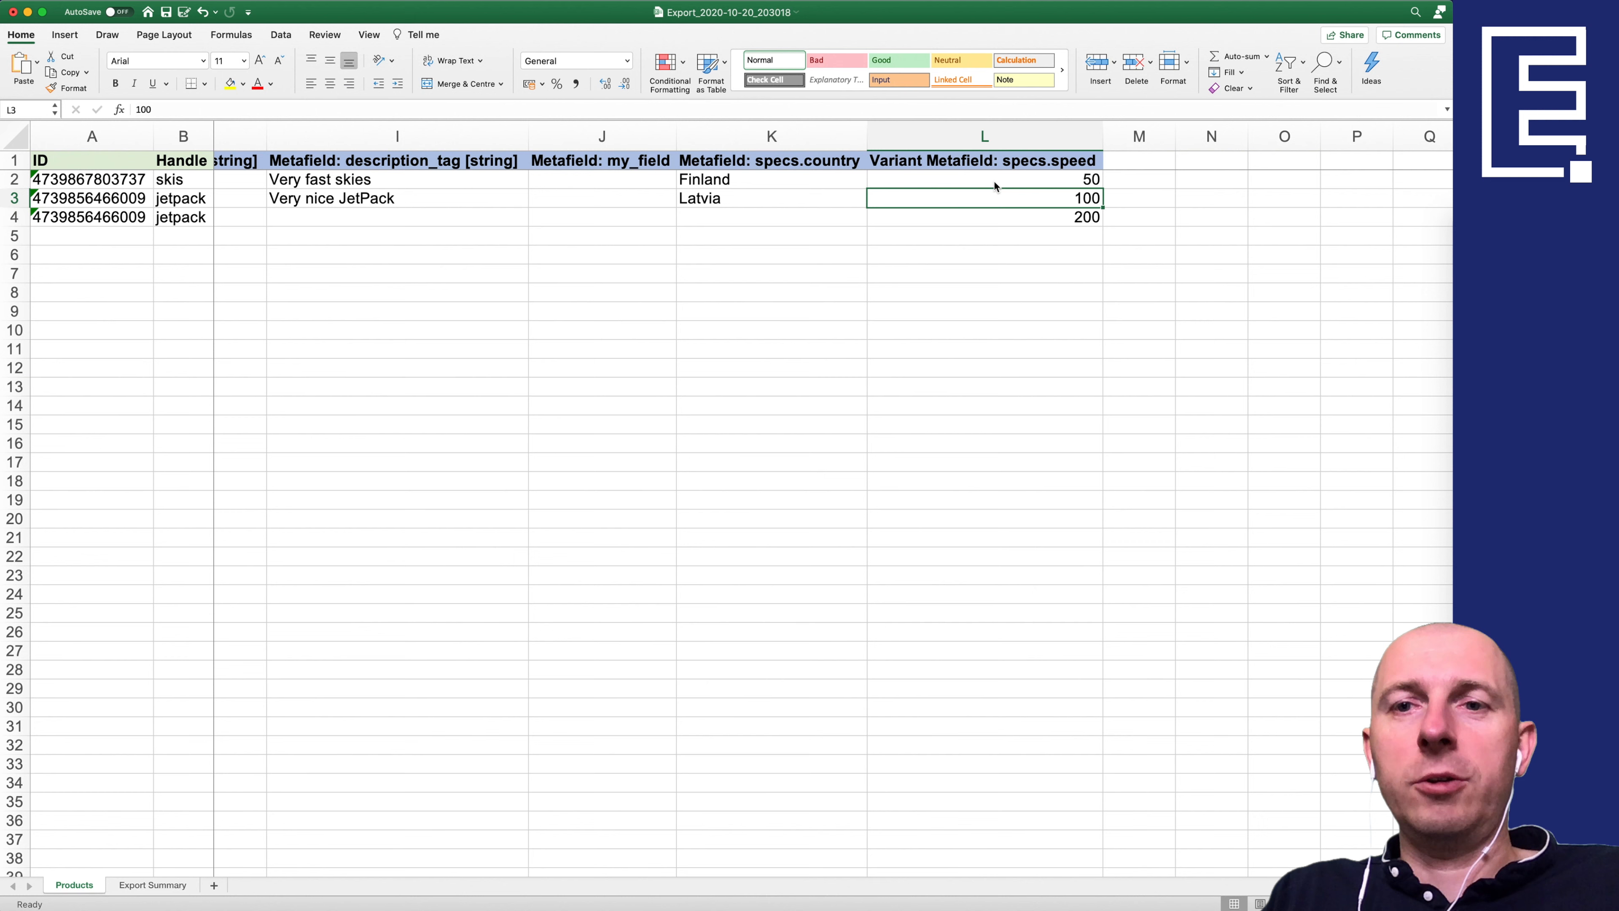
key("Down")
key("Down")
key("Up")
key("shift+Down")
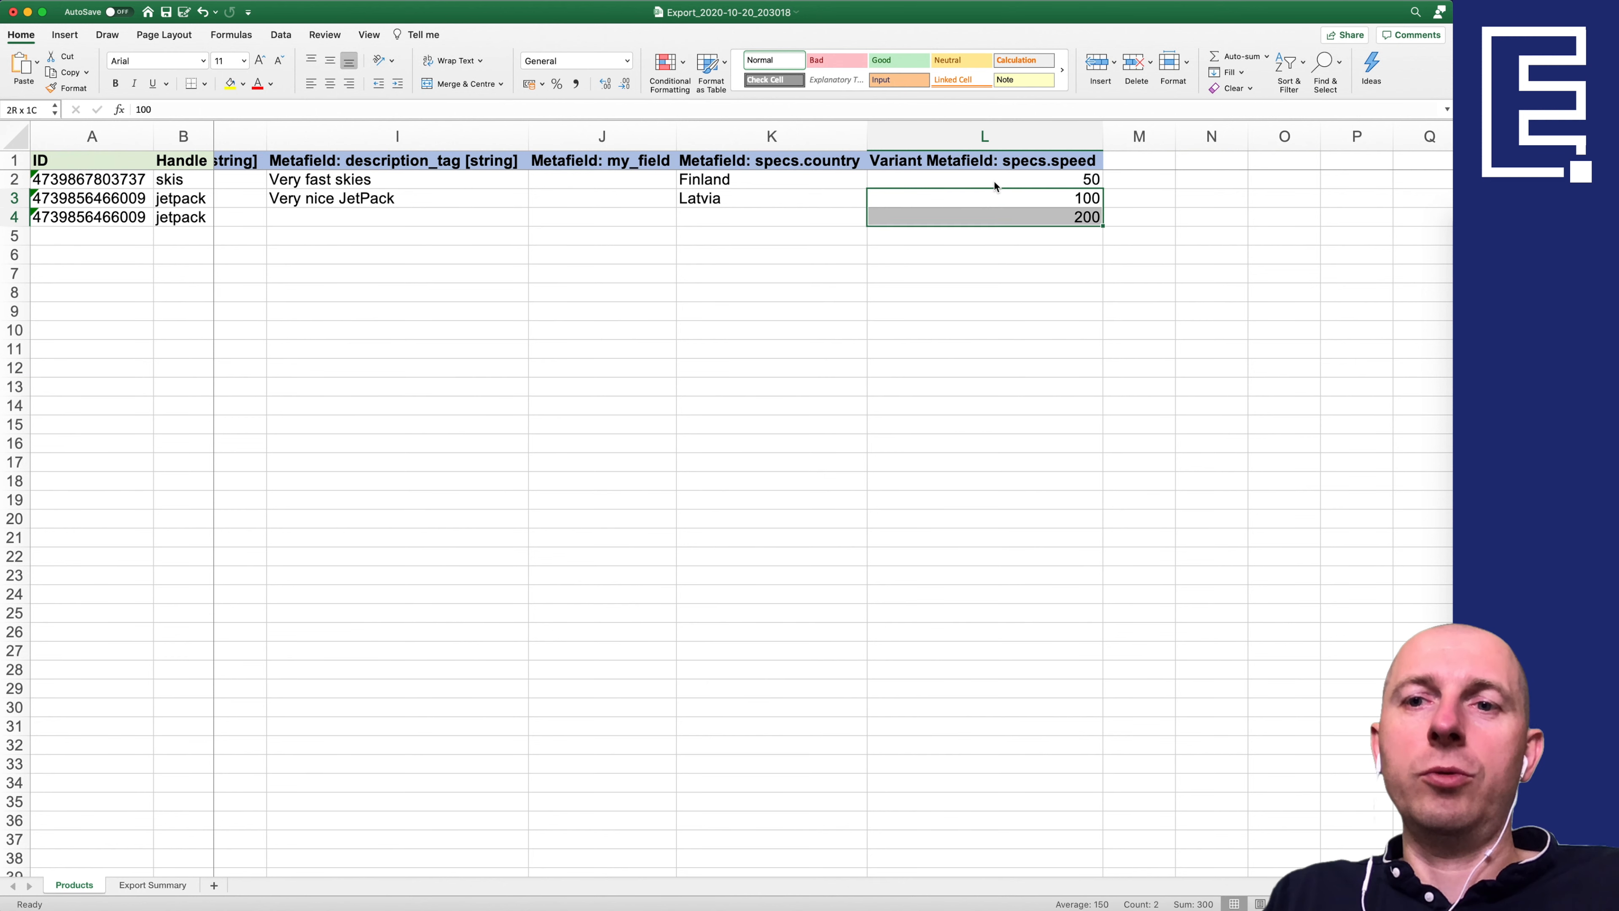
key("Up")
key("Up")
key("Down")
key("Down")
key("Down")
key("Up")
key("Up")
key("Up")
key("Down")
key("shift+Down")
key("shift+Down")
key("Up")
key("Down")
key("Up")
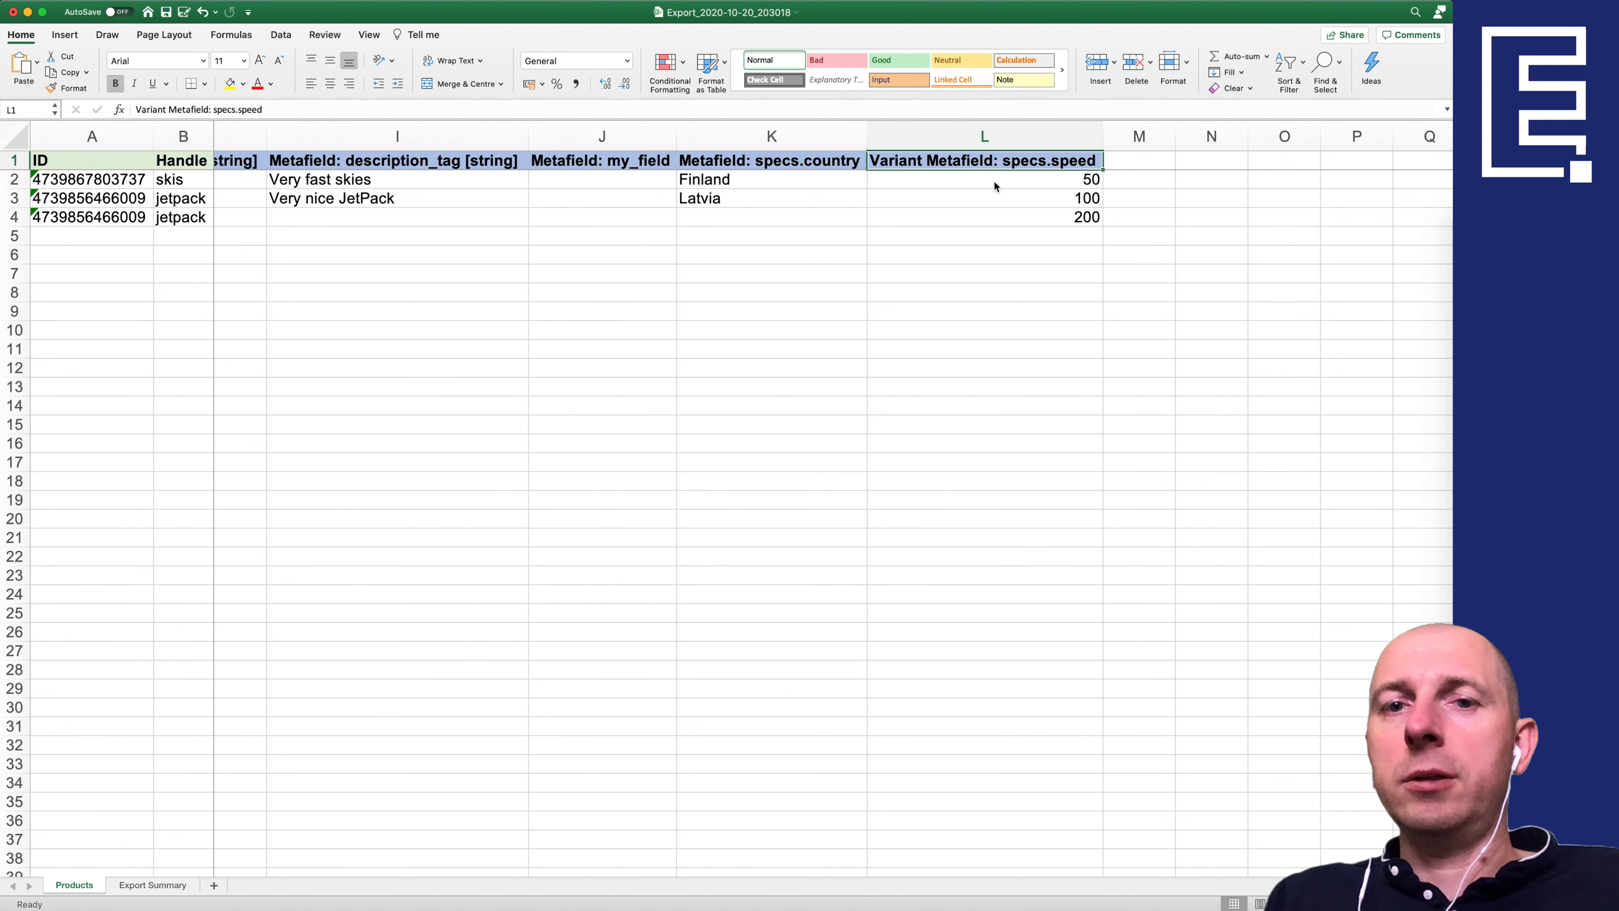
key("Down")
key("Up")
key("Down")
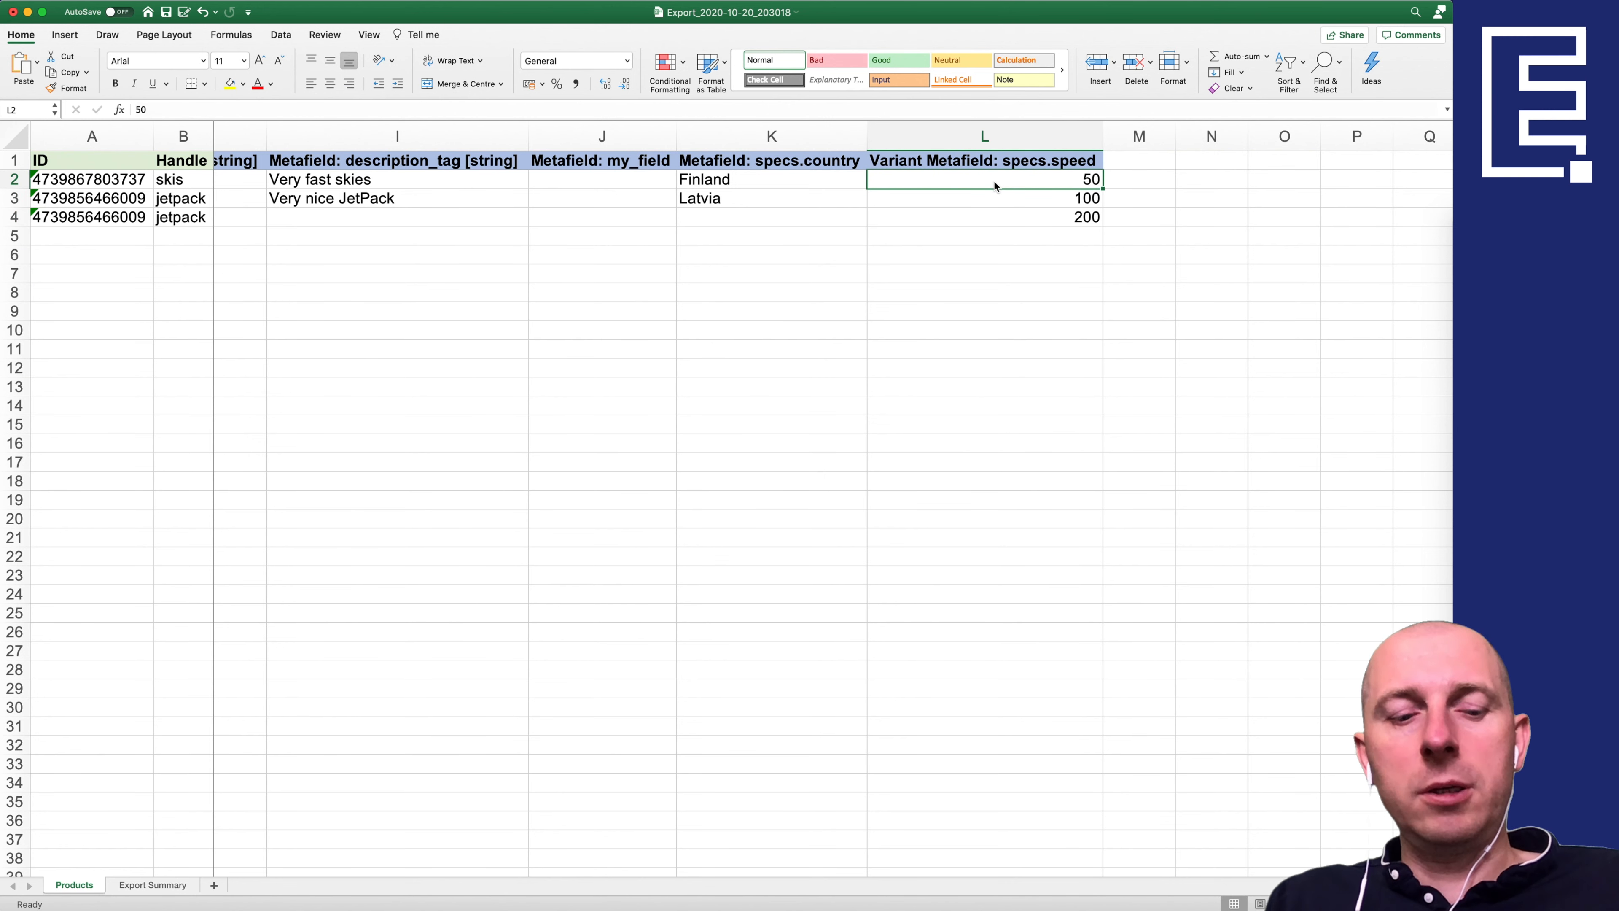
key("shift+Down")
key("shift+Down")
key("shift+Up")
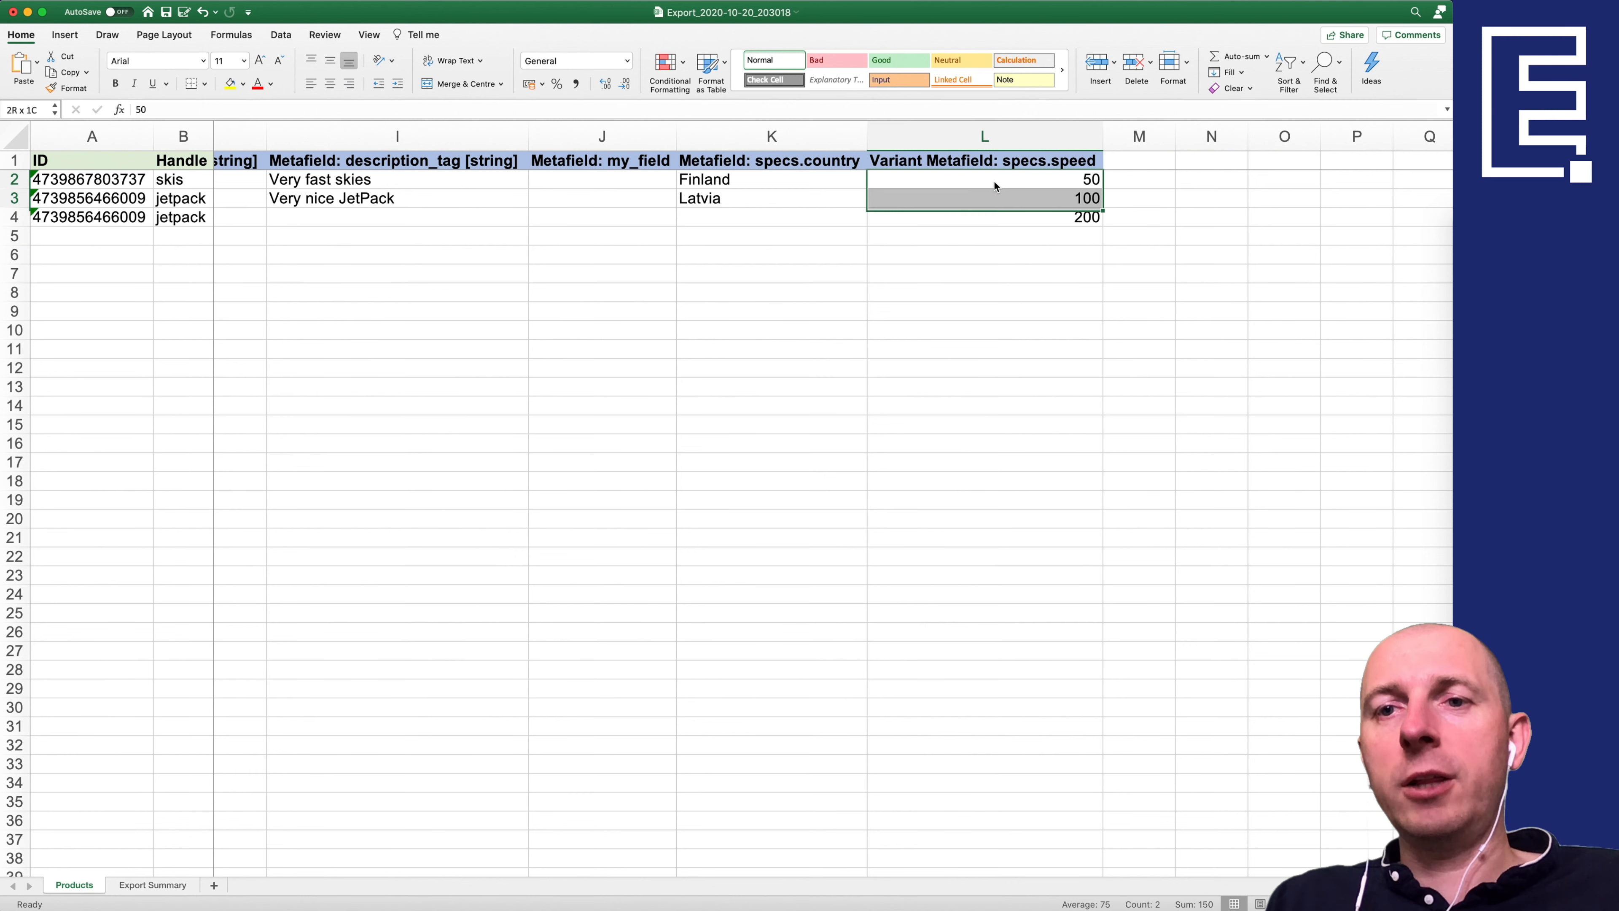
key("shift+Up")
key("Up")
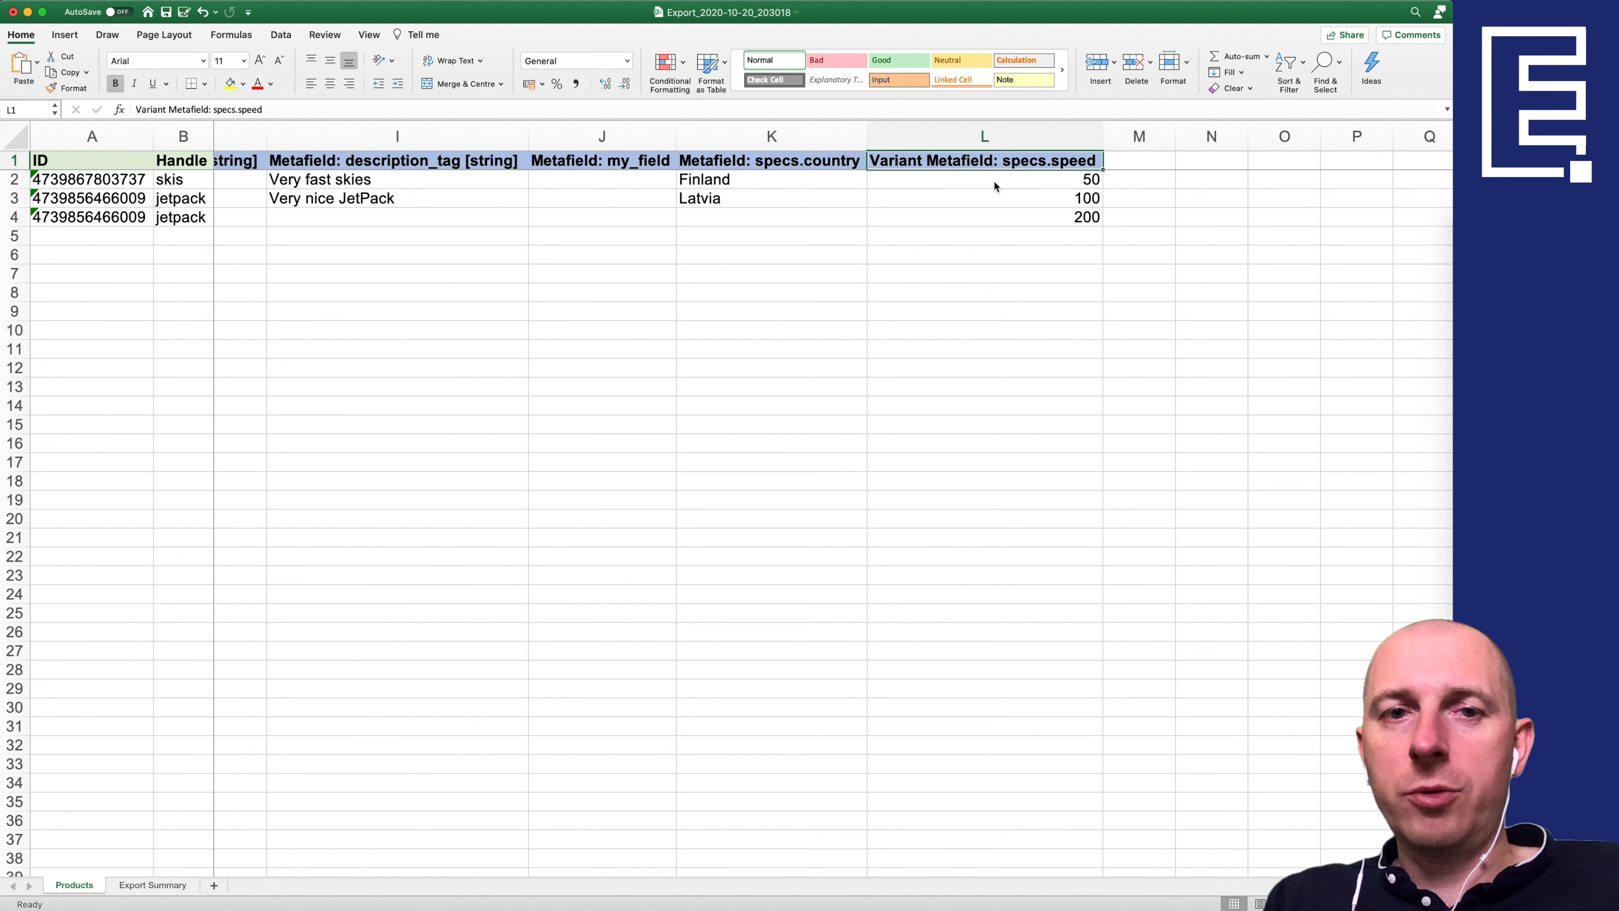
Step: Append the type [integer] to the L1 header, making it "Variant Metafield: specs.speed [integer]"
double_click(477, 162)
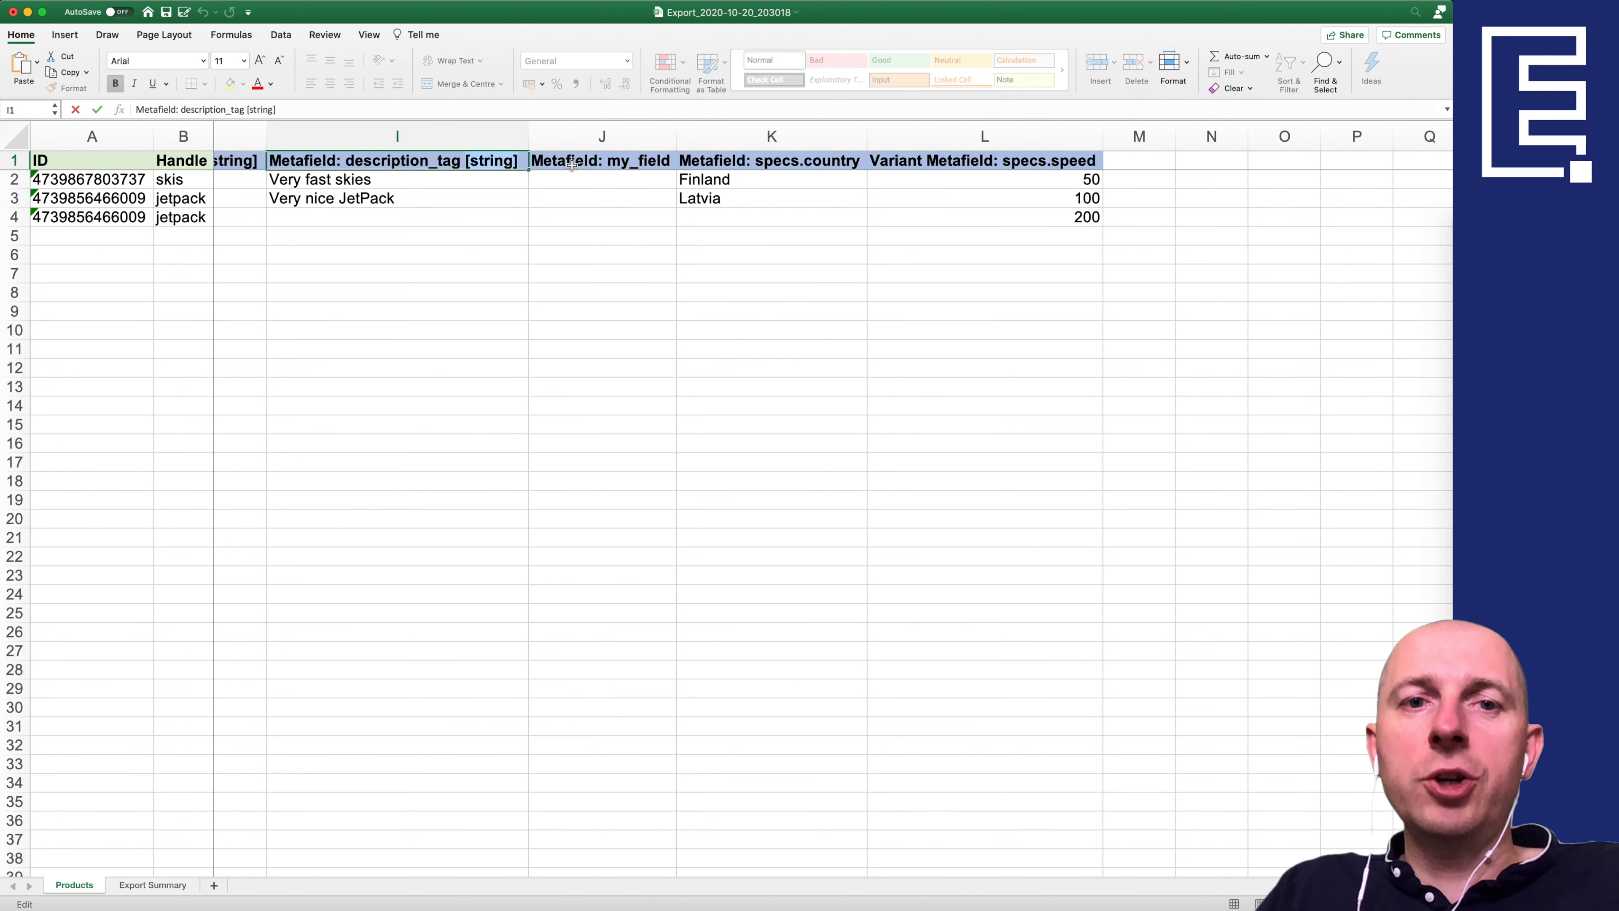
key("Escape")
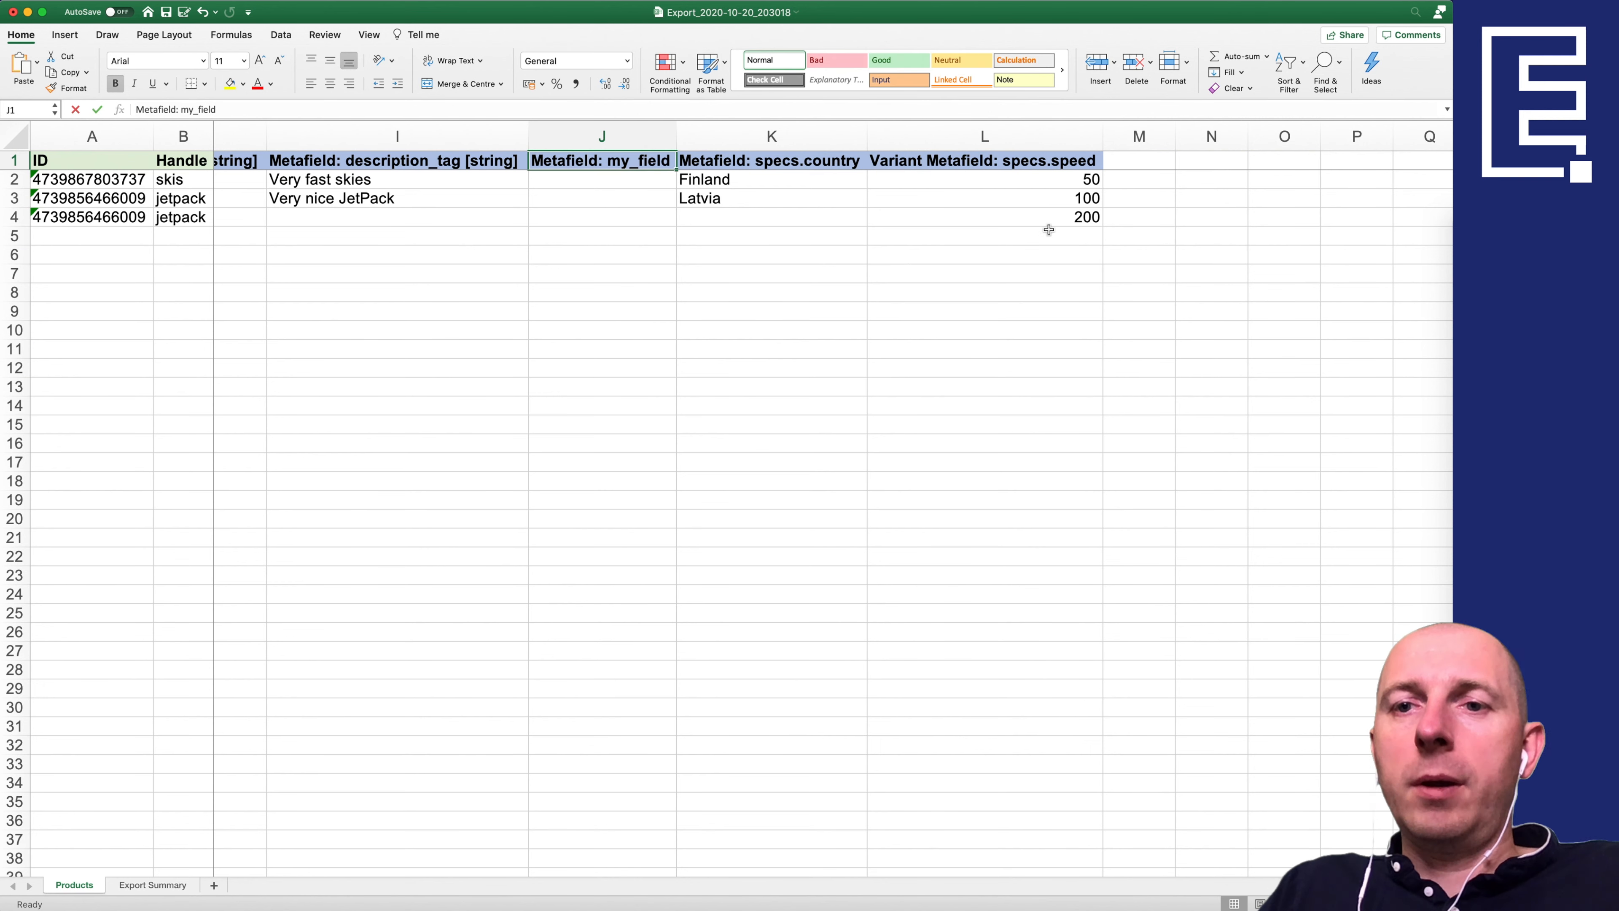
double_click(1095, 162)
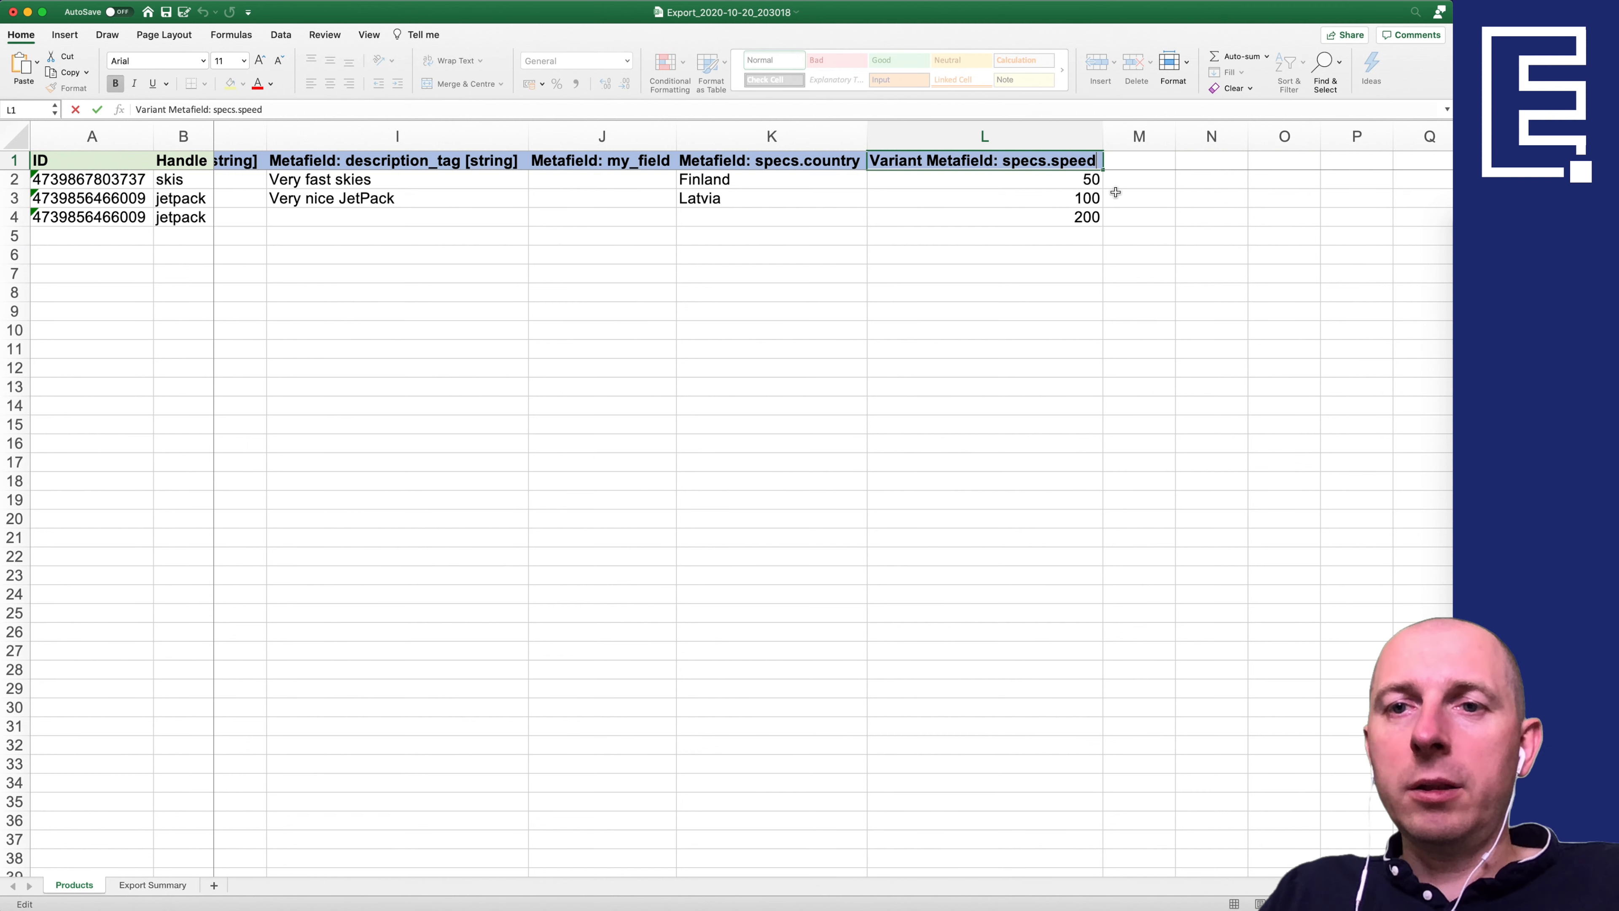
type("[integer]")
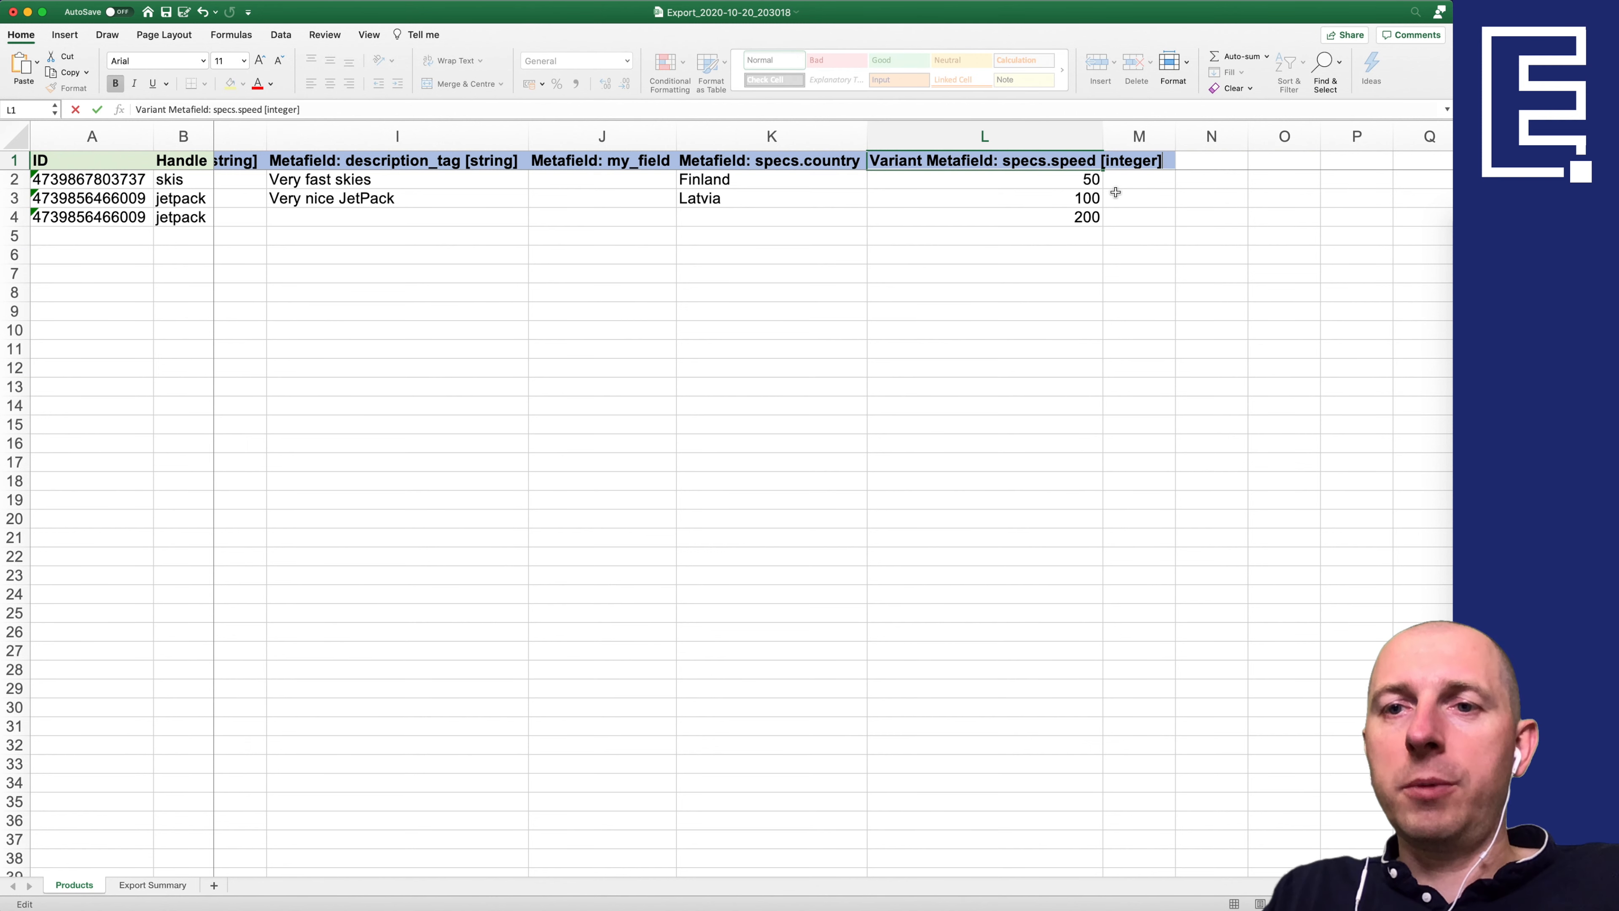
key("Return")
key("Return")
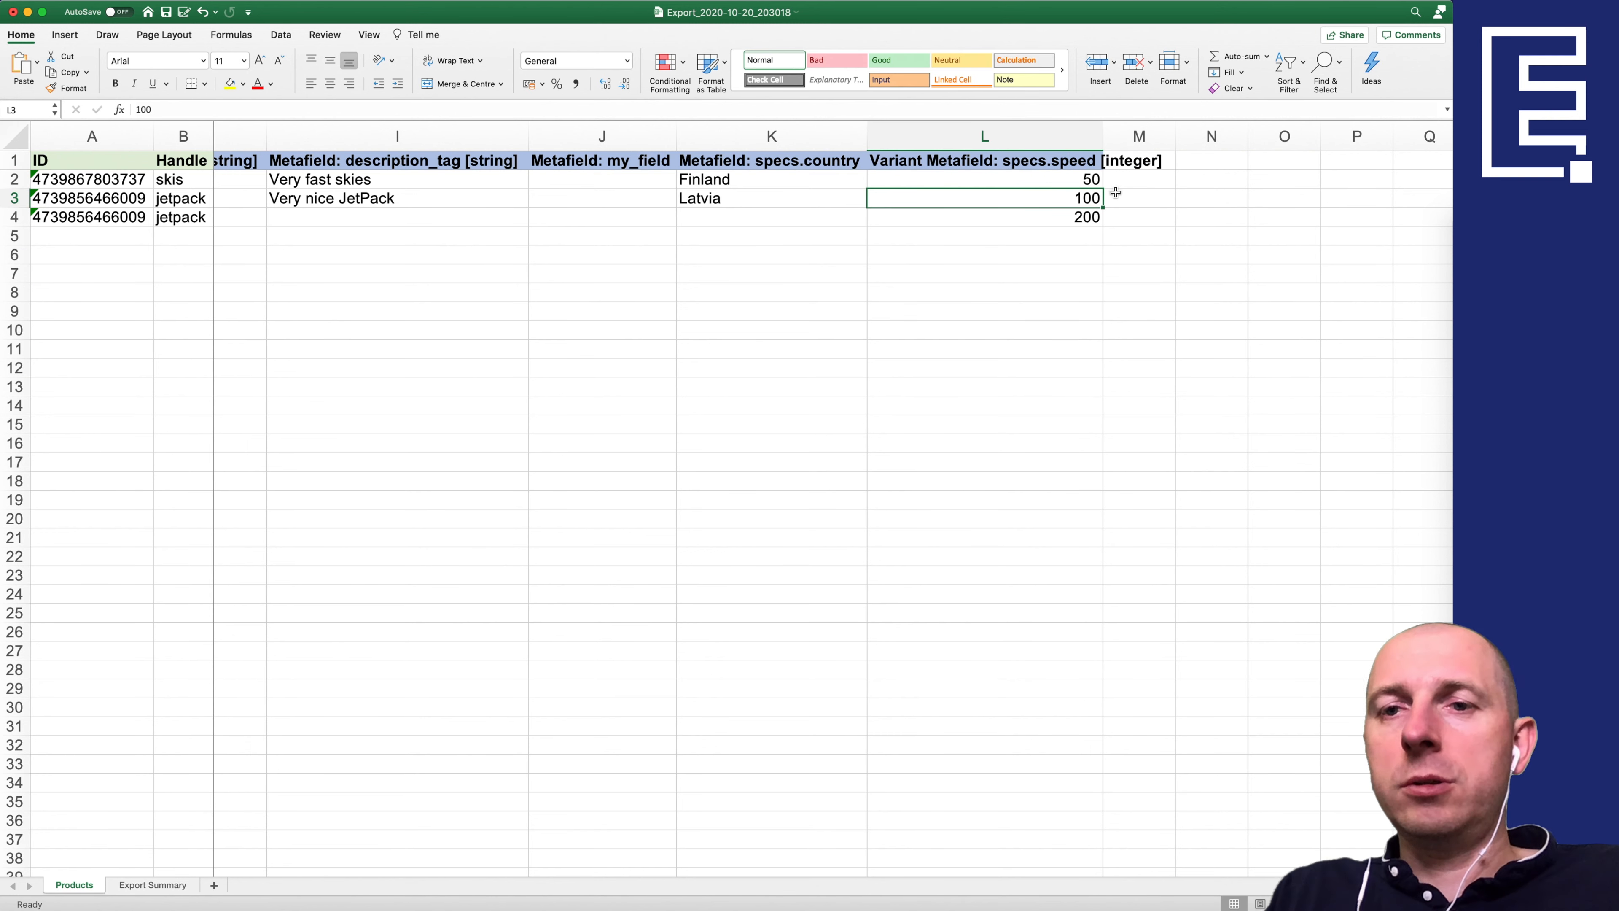
Step: Replace the jetpack speed in L3 with the non-numeric text "asd"
type("asd")
key("Return")
key("Up")
key("Up")
key("Up")
key("Down")
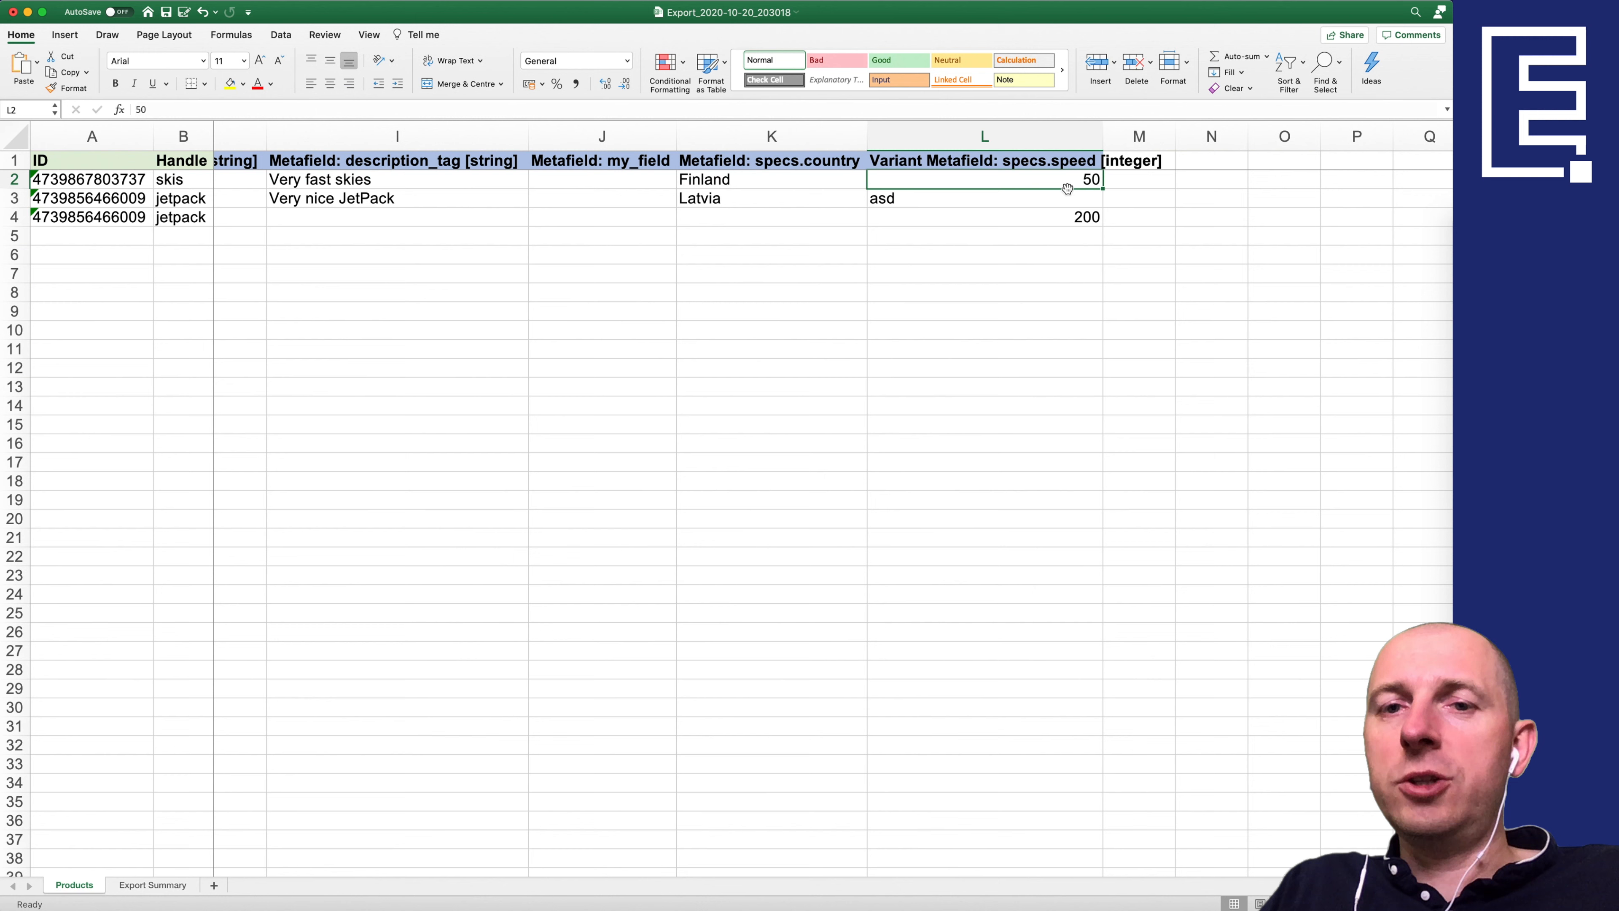
Step: Remove the [integer] type from the L1 header and check the speed cells below it
left_click(1095, 162)
double_click(1095, 161)
left_click_drag(1096, 162, 1232, 170)
key("BackSpace")
key("Return")
left_click(1077, 182)
left_click(1058, 201)
left_click(1054, 220)
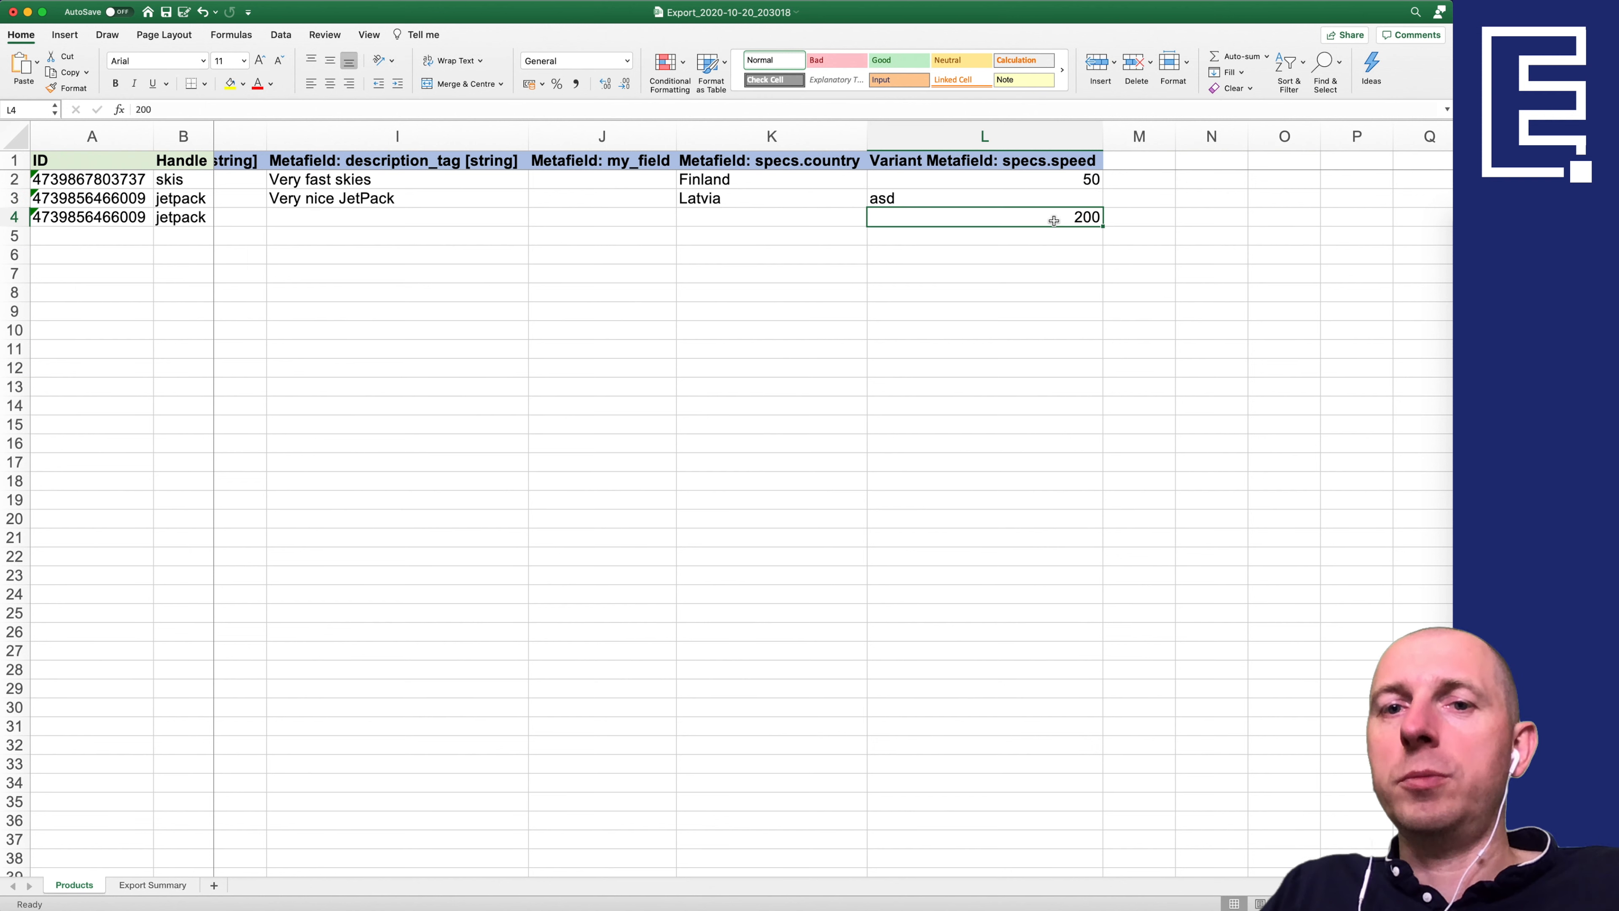
Step: Set the jetpack speed in L3 to 100
left_click(1046, 201)
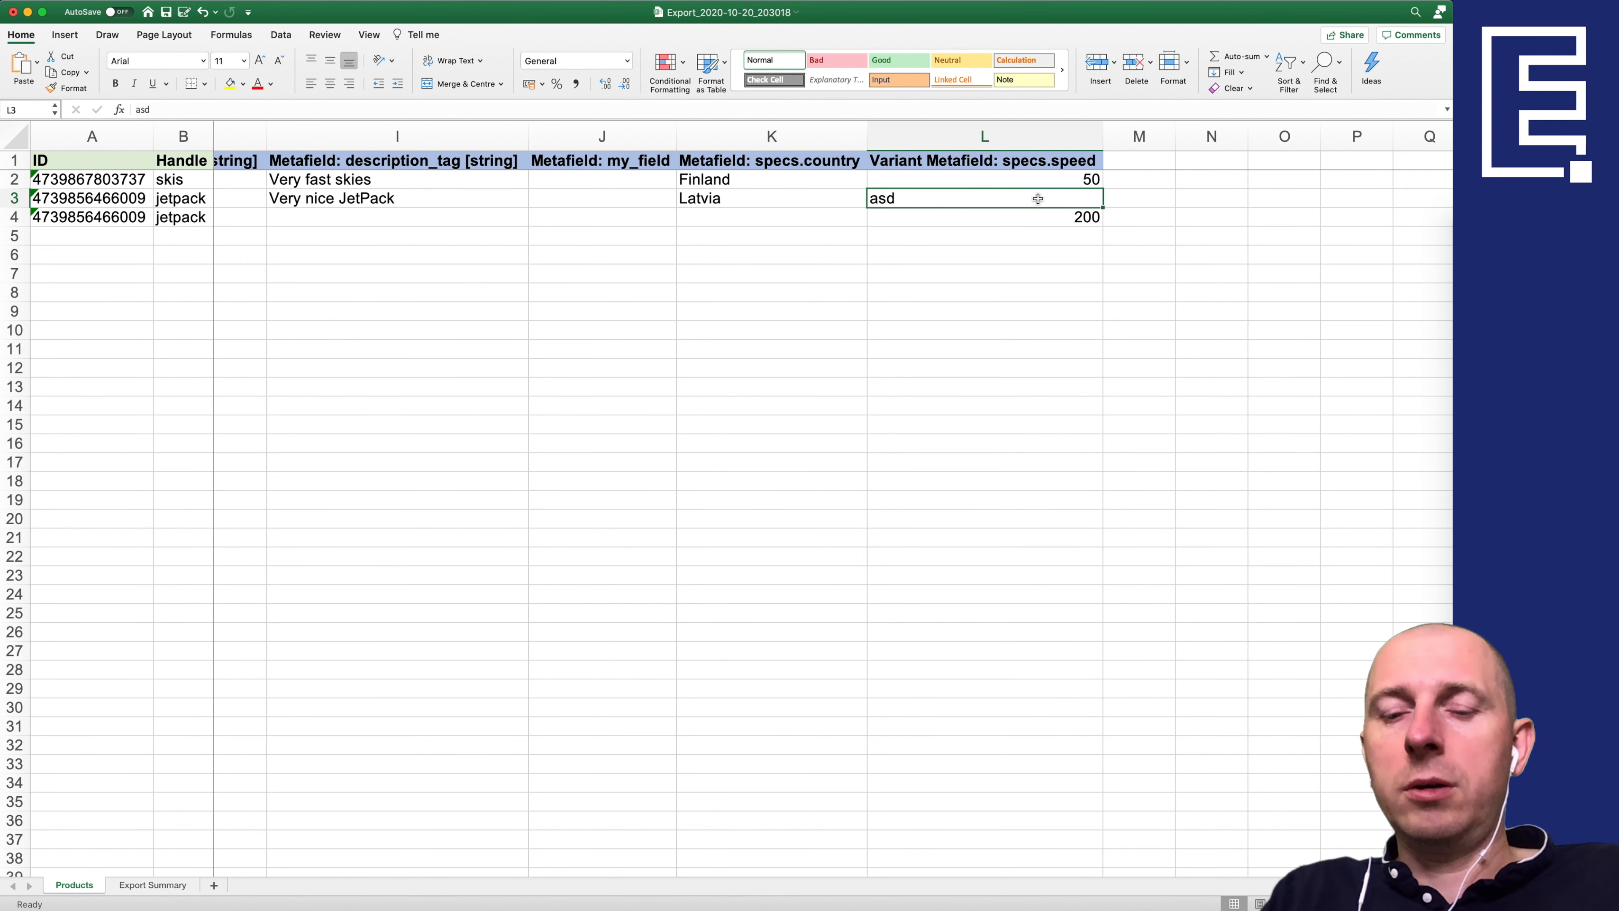
type("100")
key("Return")
key("Return")
key("Return")
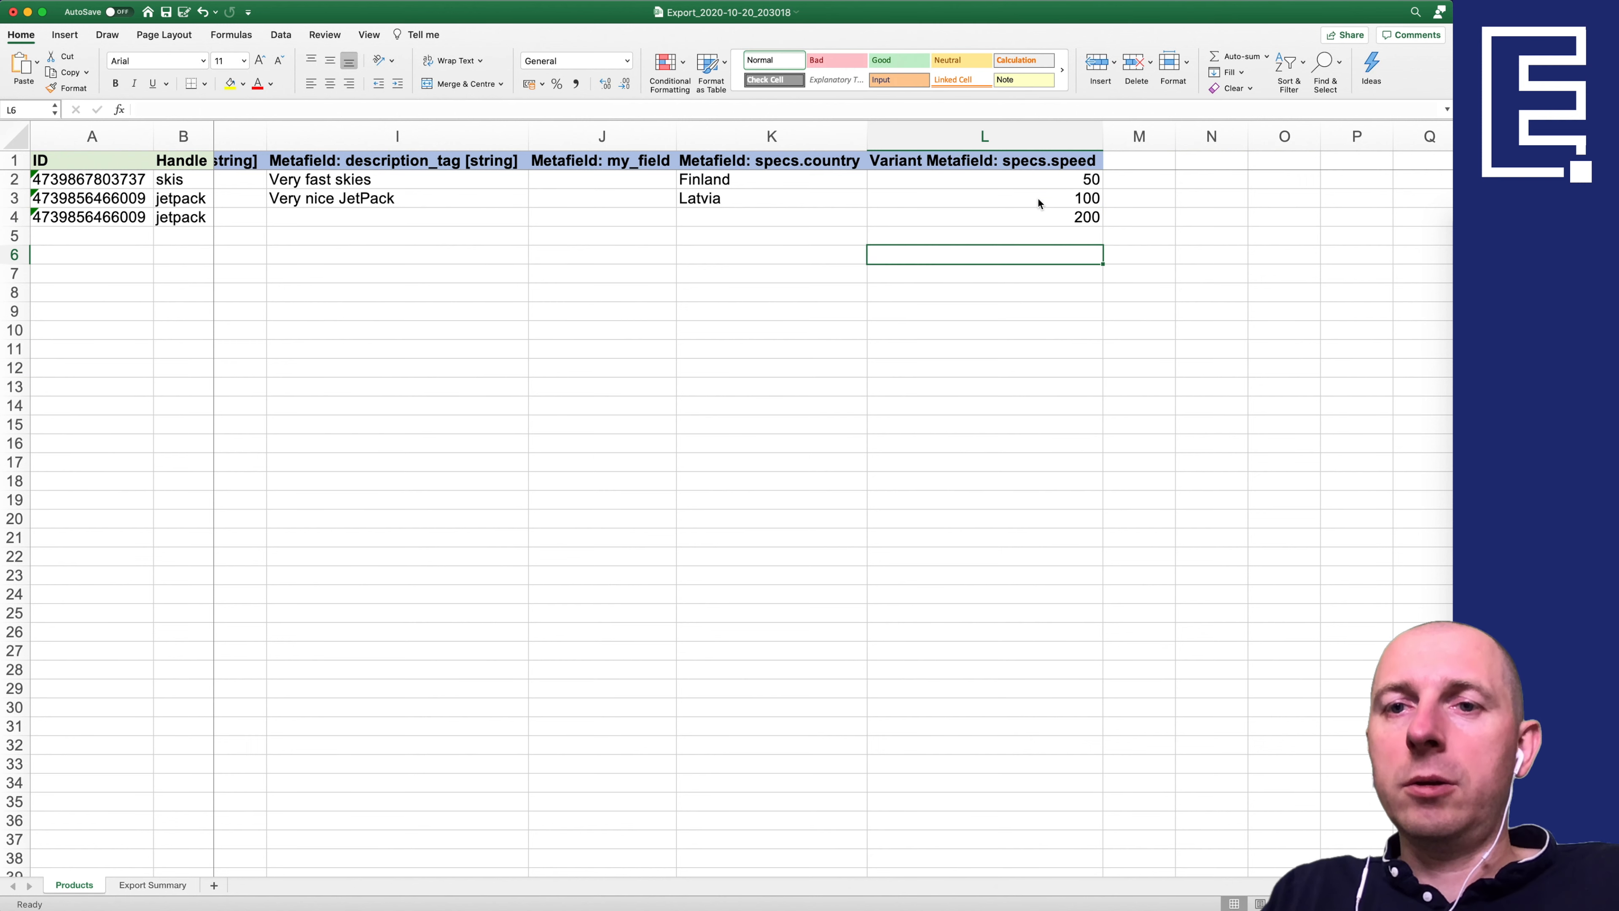
Step: Add the [integer] type to the end of the specs.speed header in L1 and fit column L to its text
key("Up")
key("Up")
key("Up")
key("Up")
key("Up")
key("F2")
type("[integer]")
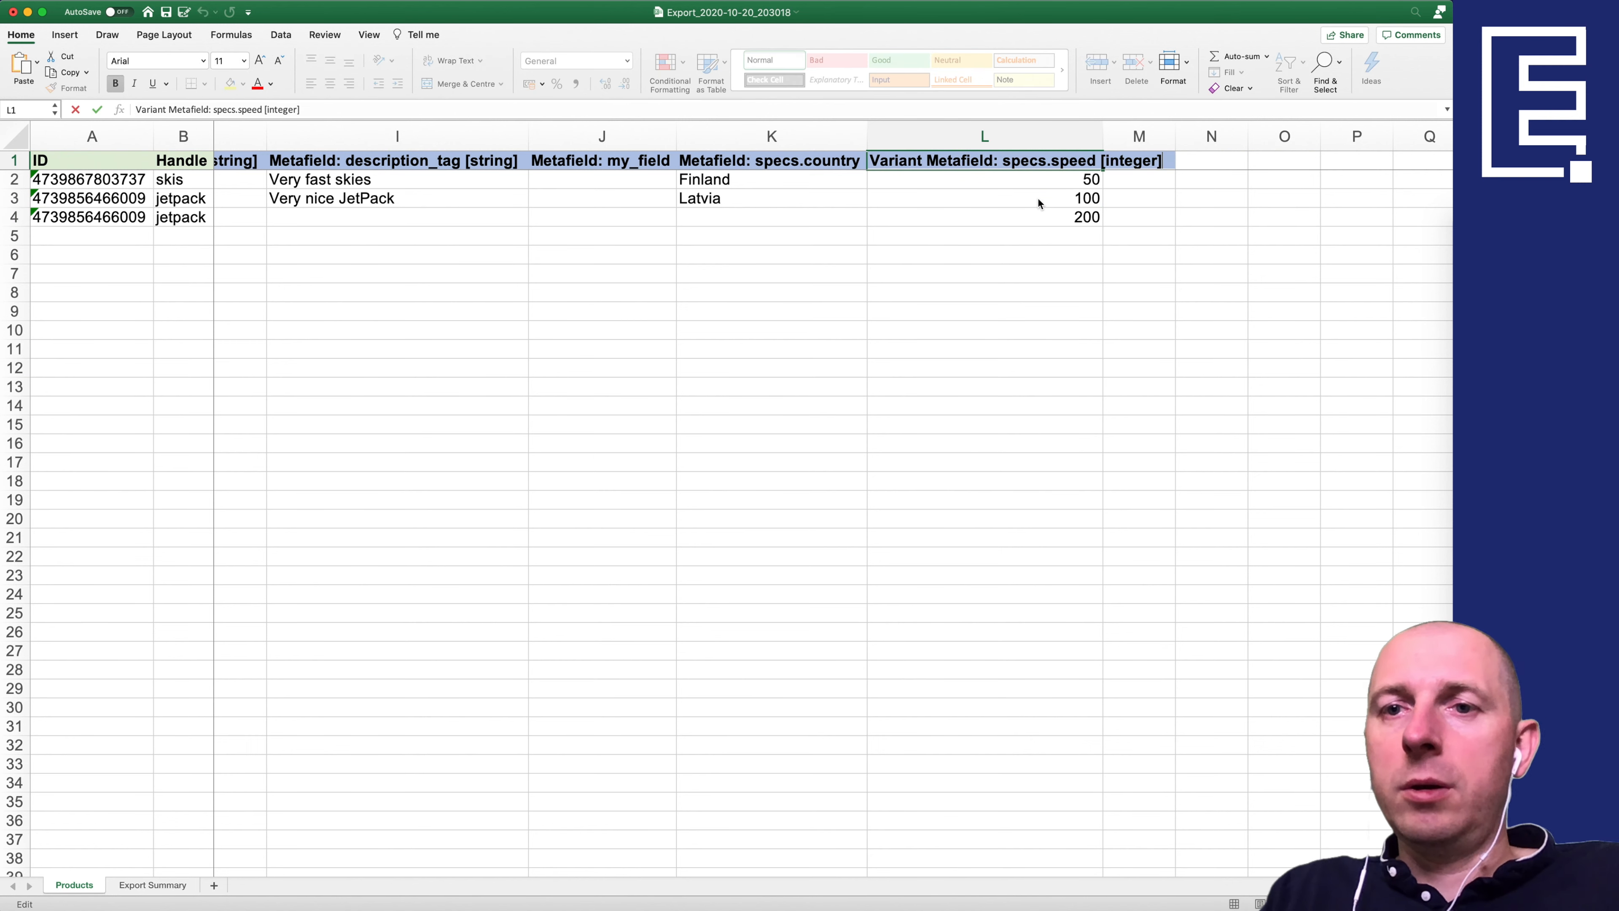
key("Return")
key("Up")
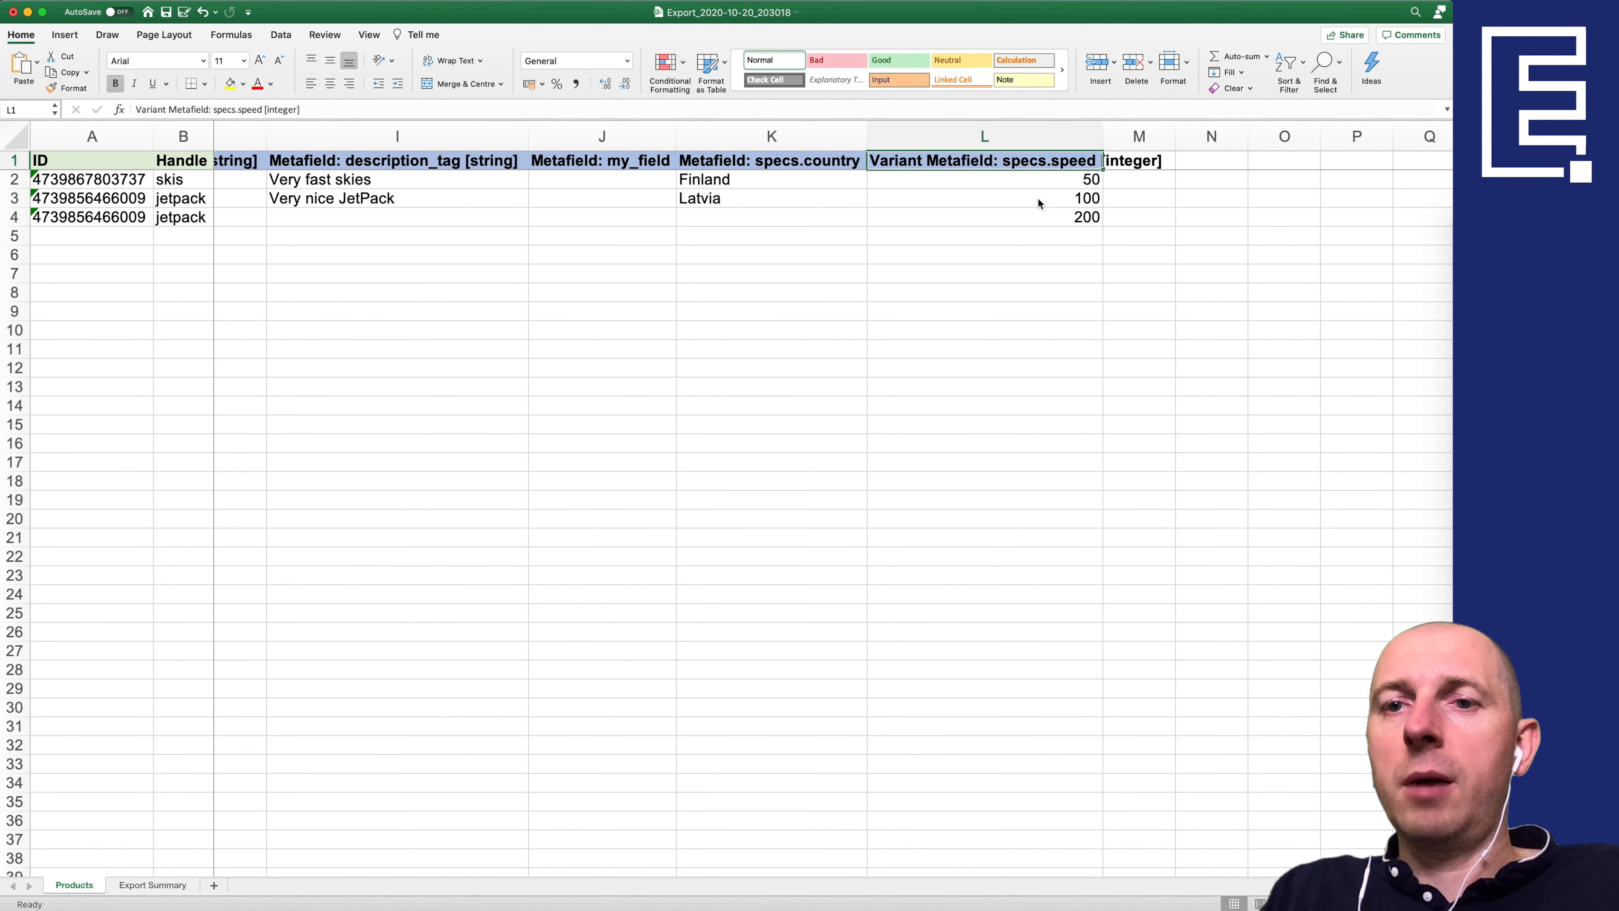
double_click(1102, 141)
left_click_drag(1084, 166, 1087, 212)
left_click(1087, 215)
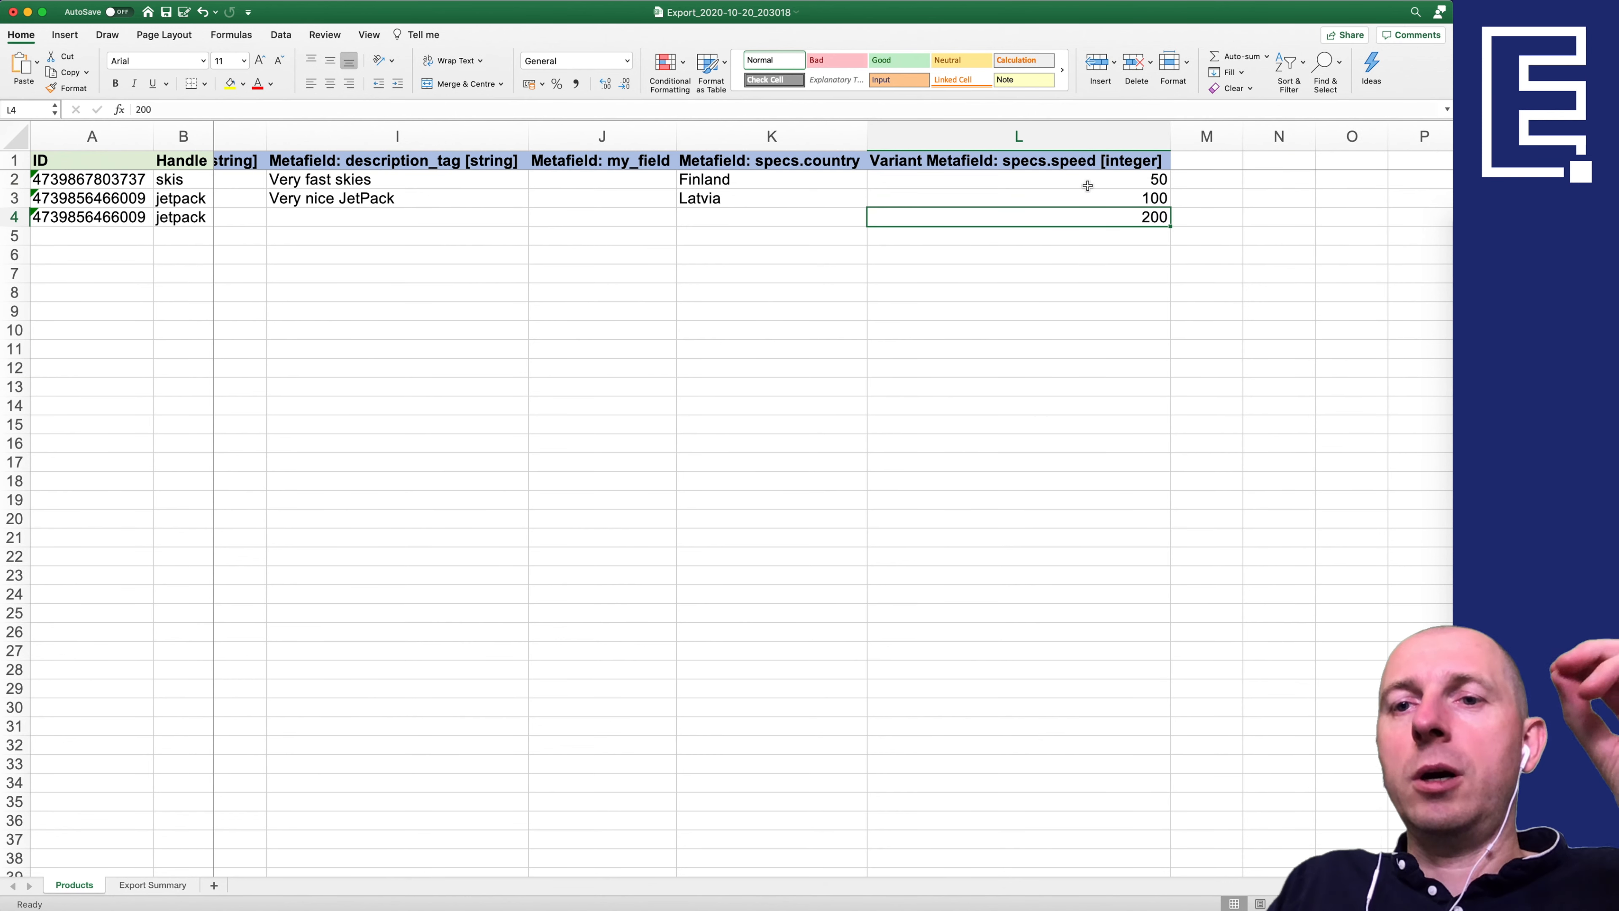
Step: Copy the specs.speed variant metafield header from L1 into M1
left_click(1083, 198)
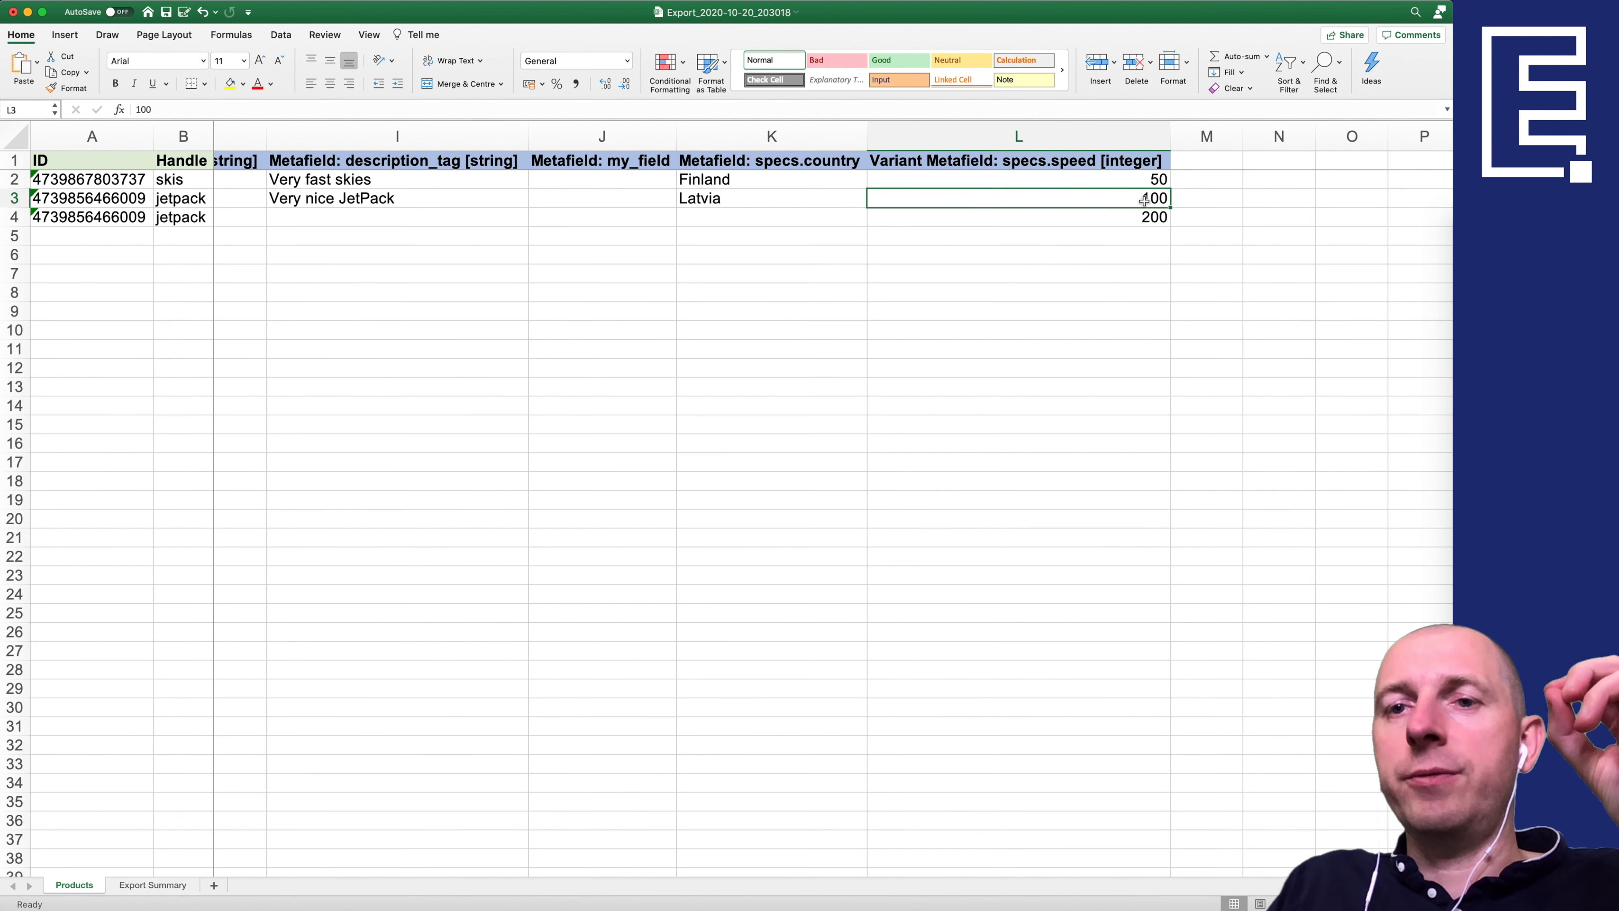
scroll(1140, 200, "right", 2)
scroll(1139, 201, "right", 1)
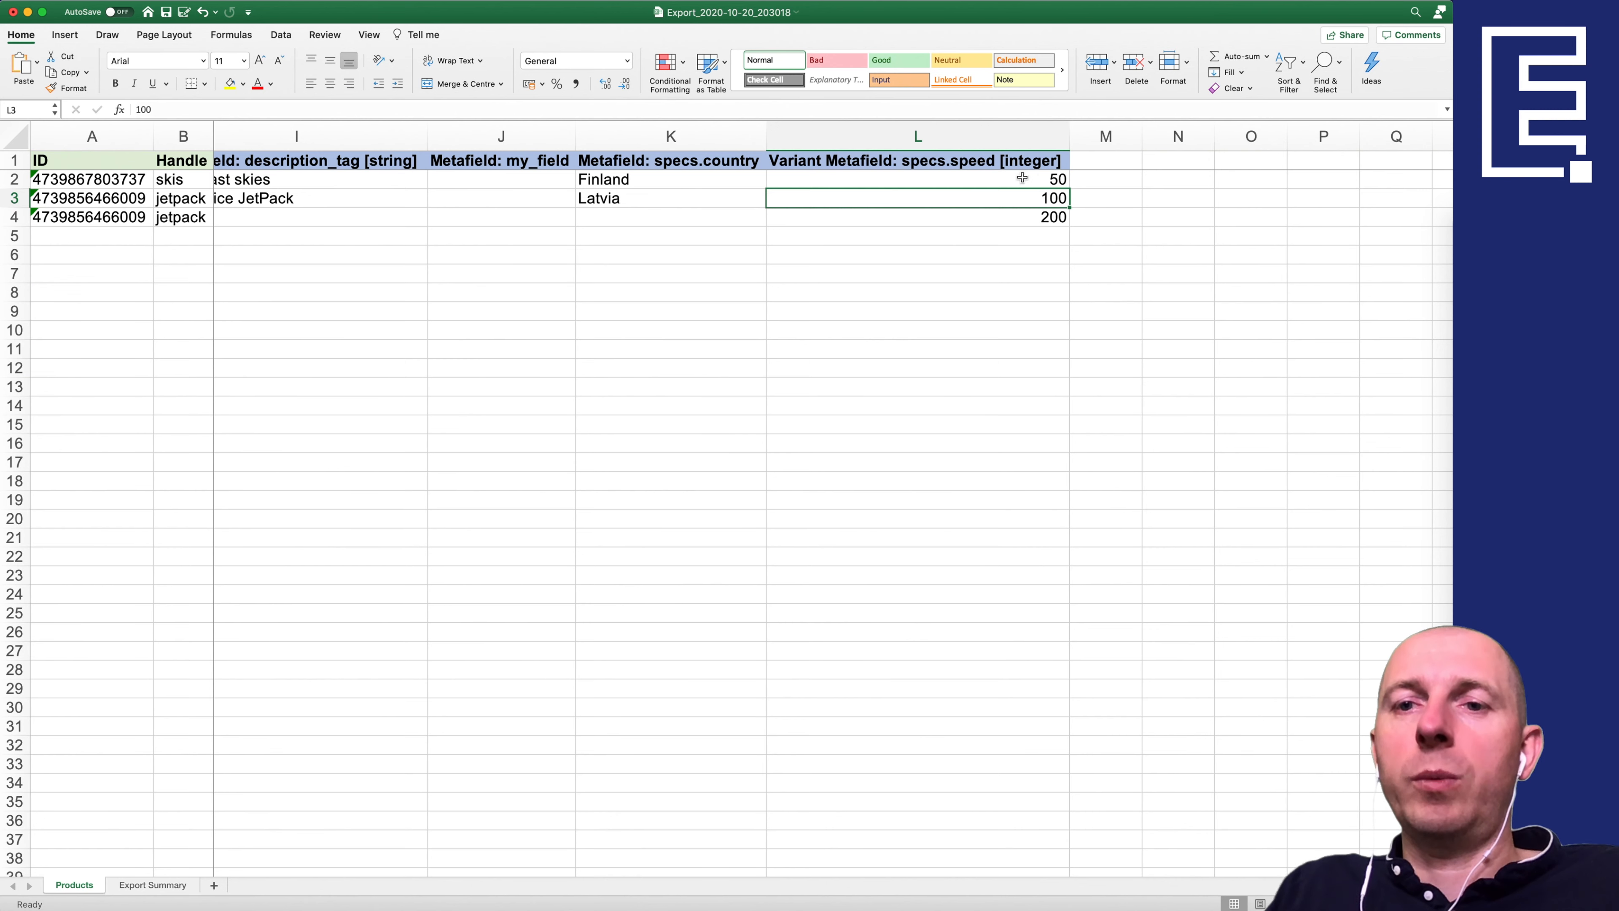
scroll(1032, 191, "right", 3)
scroll(1010, 198, "right", 2)
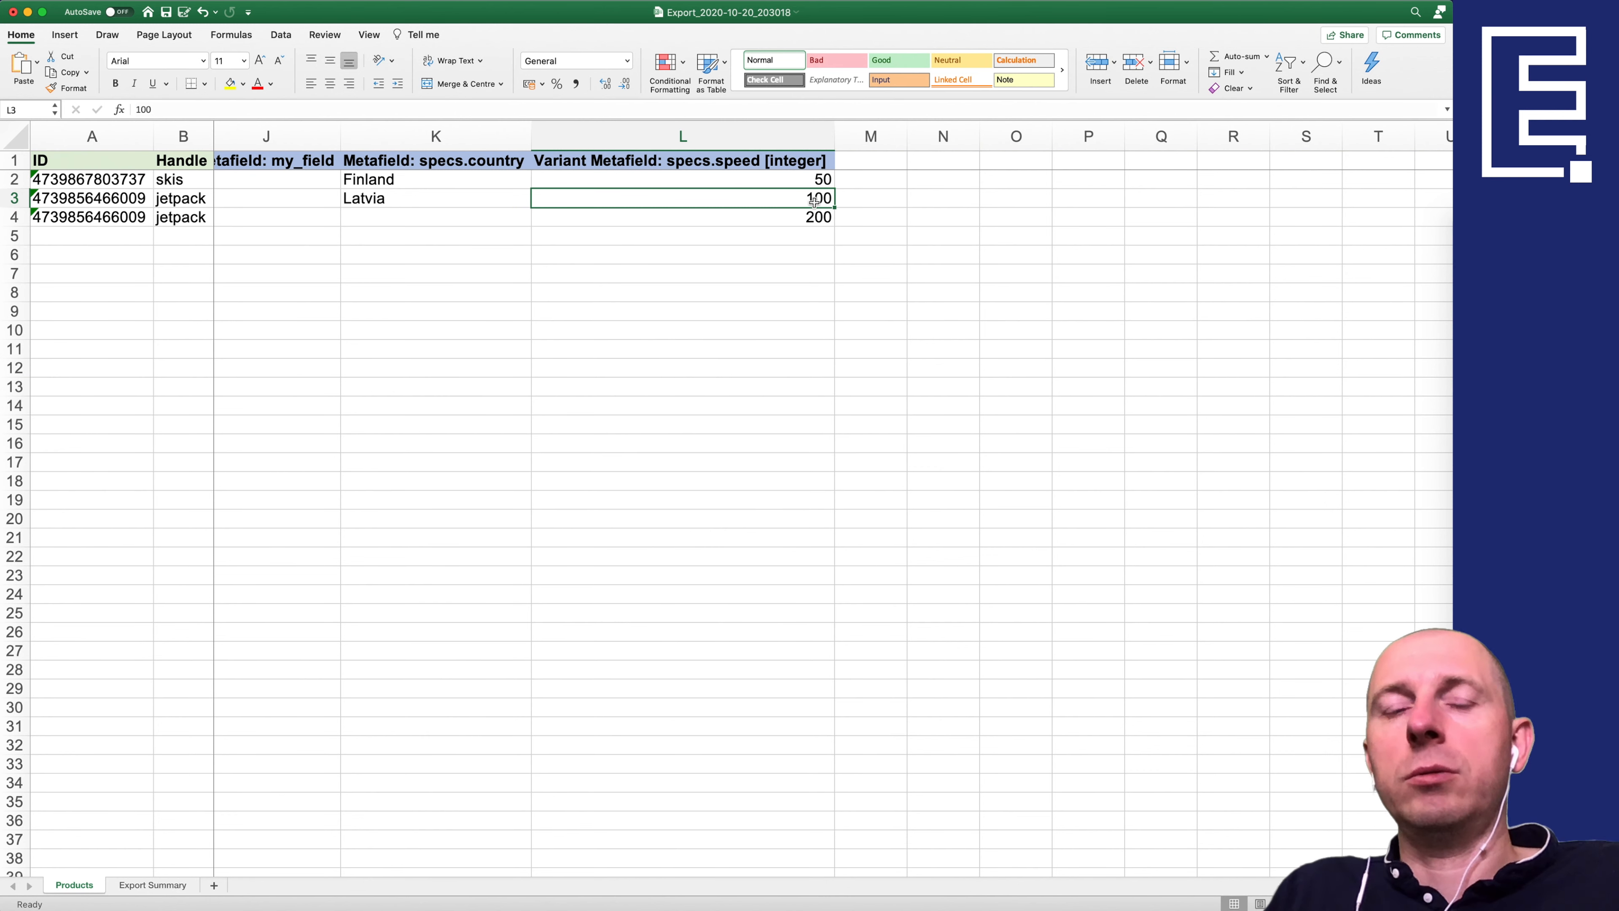
left_click(787, 167)
key("super+c")
left_click(869, 163)
key("super+v")
Step: Change the M1 header to "Variant Metafield: specs.details [json_string]"
double_click(882, 163)
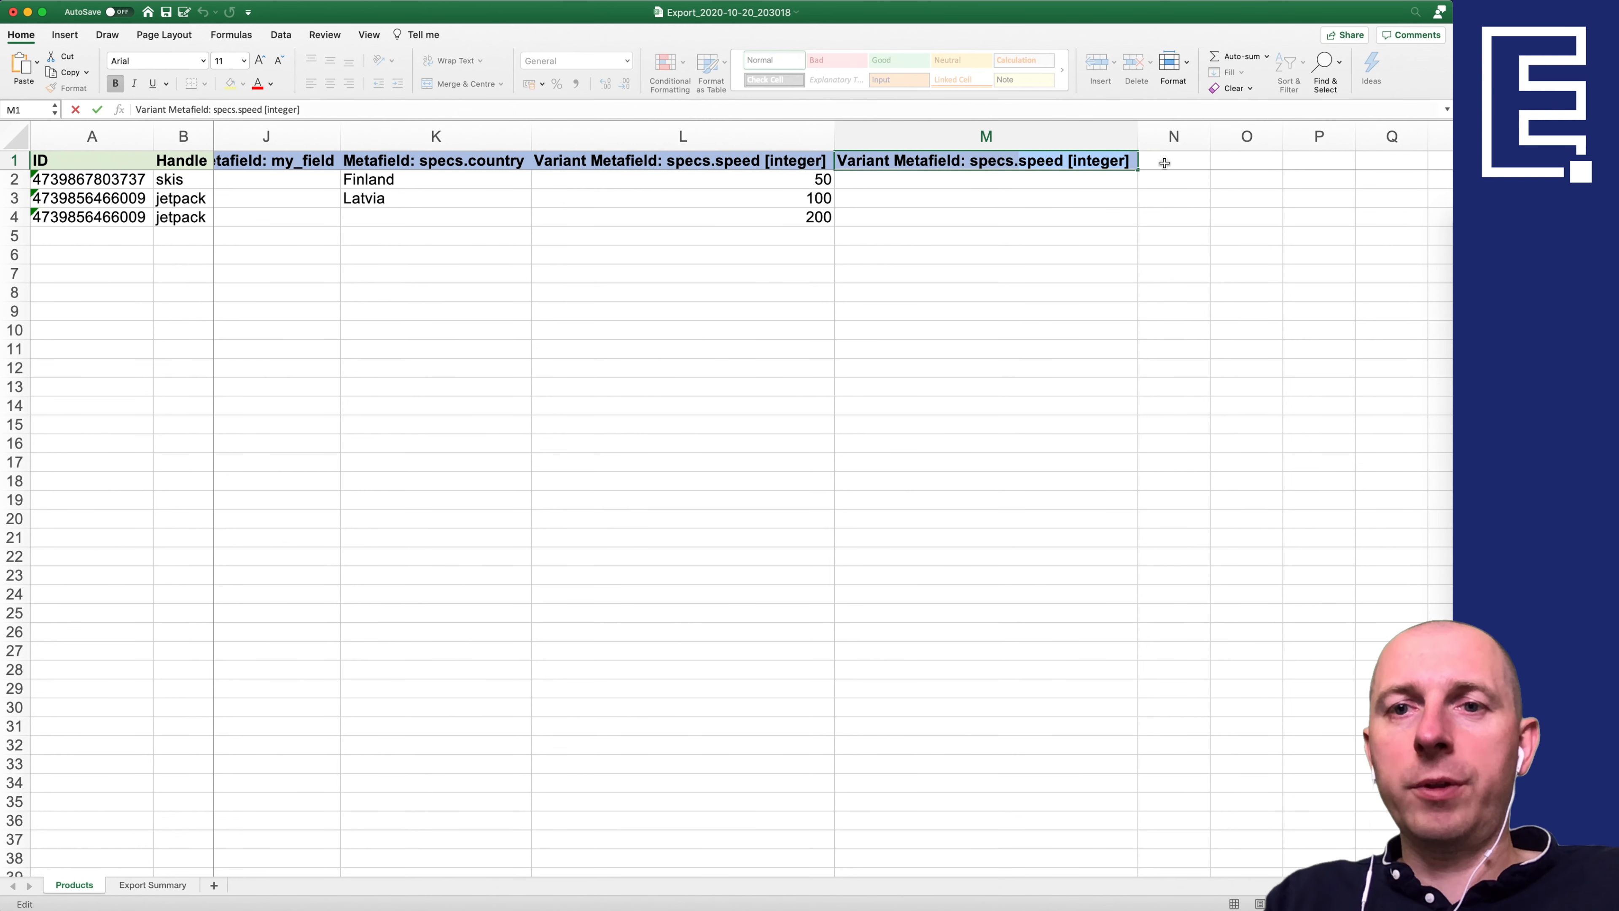
key("BackSpace")
key("BackSpace")
key("BackSpace")
key("BackSpace")
key("BackSpace")
key("BackSpace")
key("BackSpace")
key("BackSpace")
key("BackSpace")
key("BackSpace")
key("BackSpace")
key("BackSpace")
key("BackSpace")
key("BackSpace")
key("BackSpace")
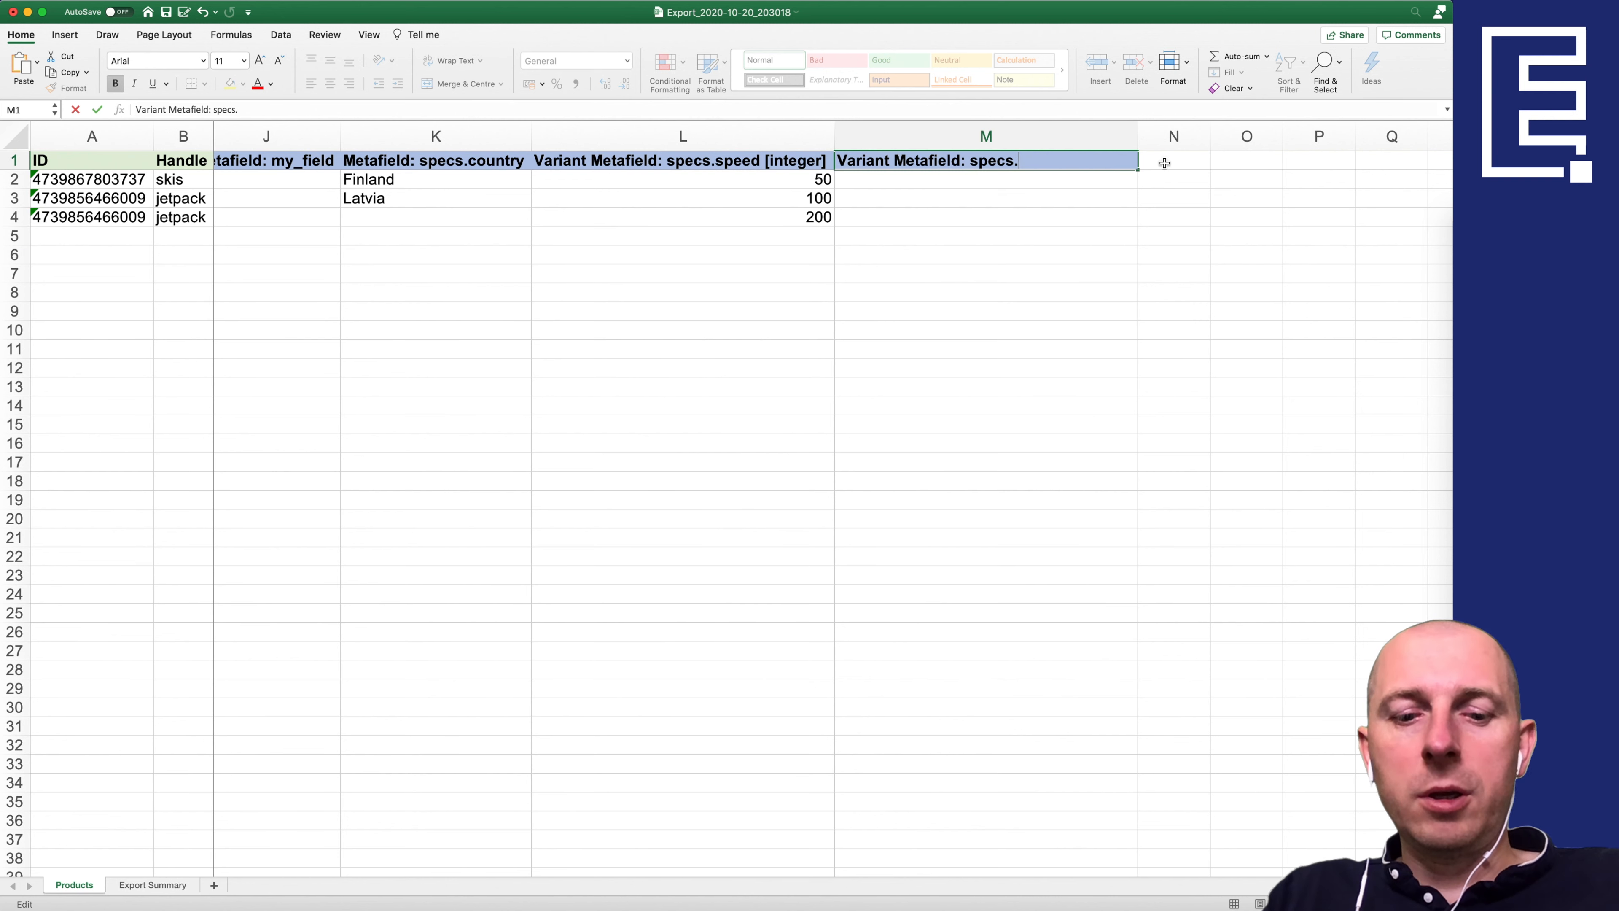
type("details")
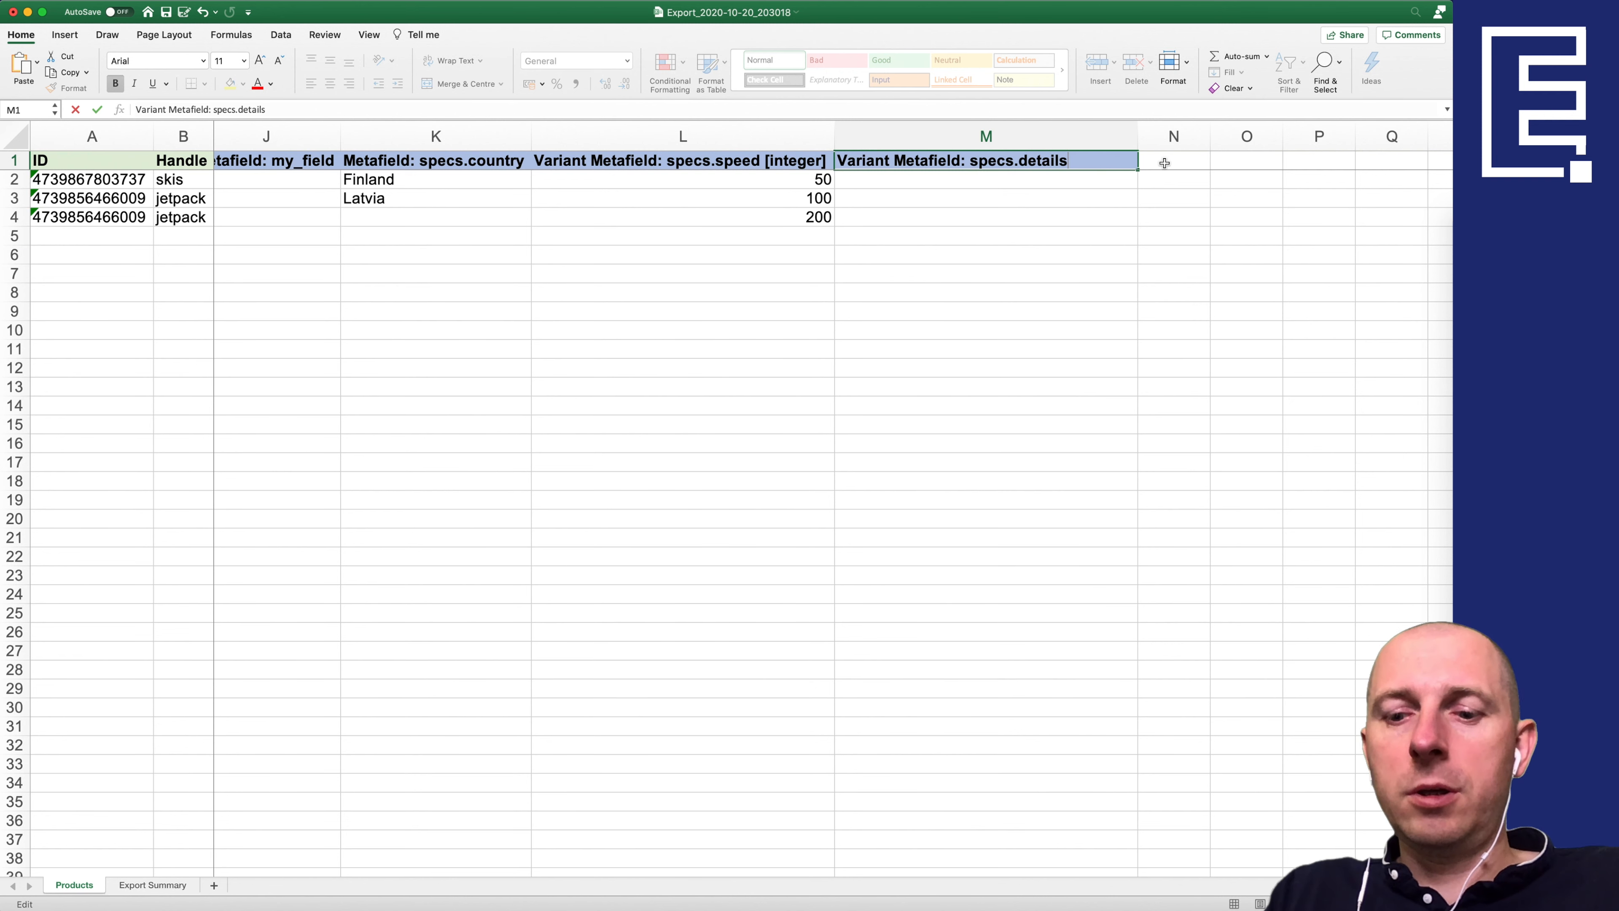
type(" [json_string]")
key("Return")
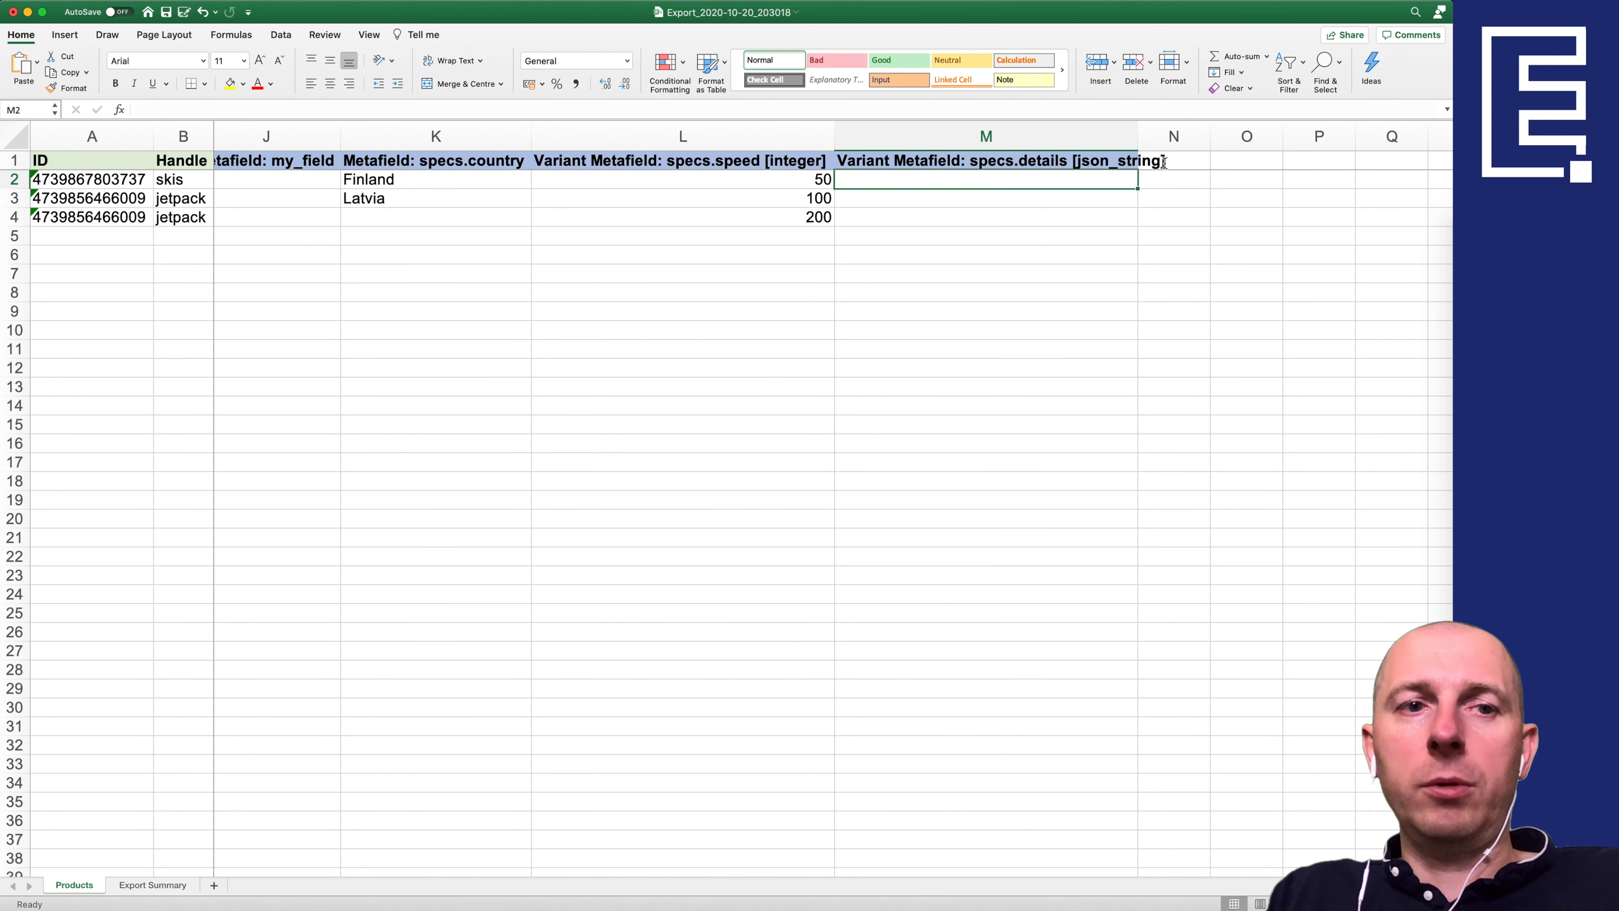
Step: Enter the JSON value {"height": 20, "v": "High"} for the skis in M2
type("{")
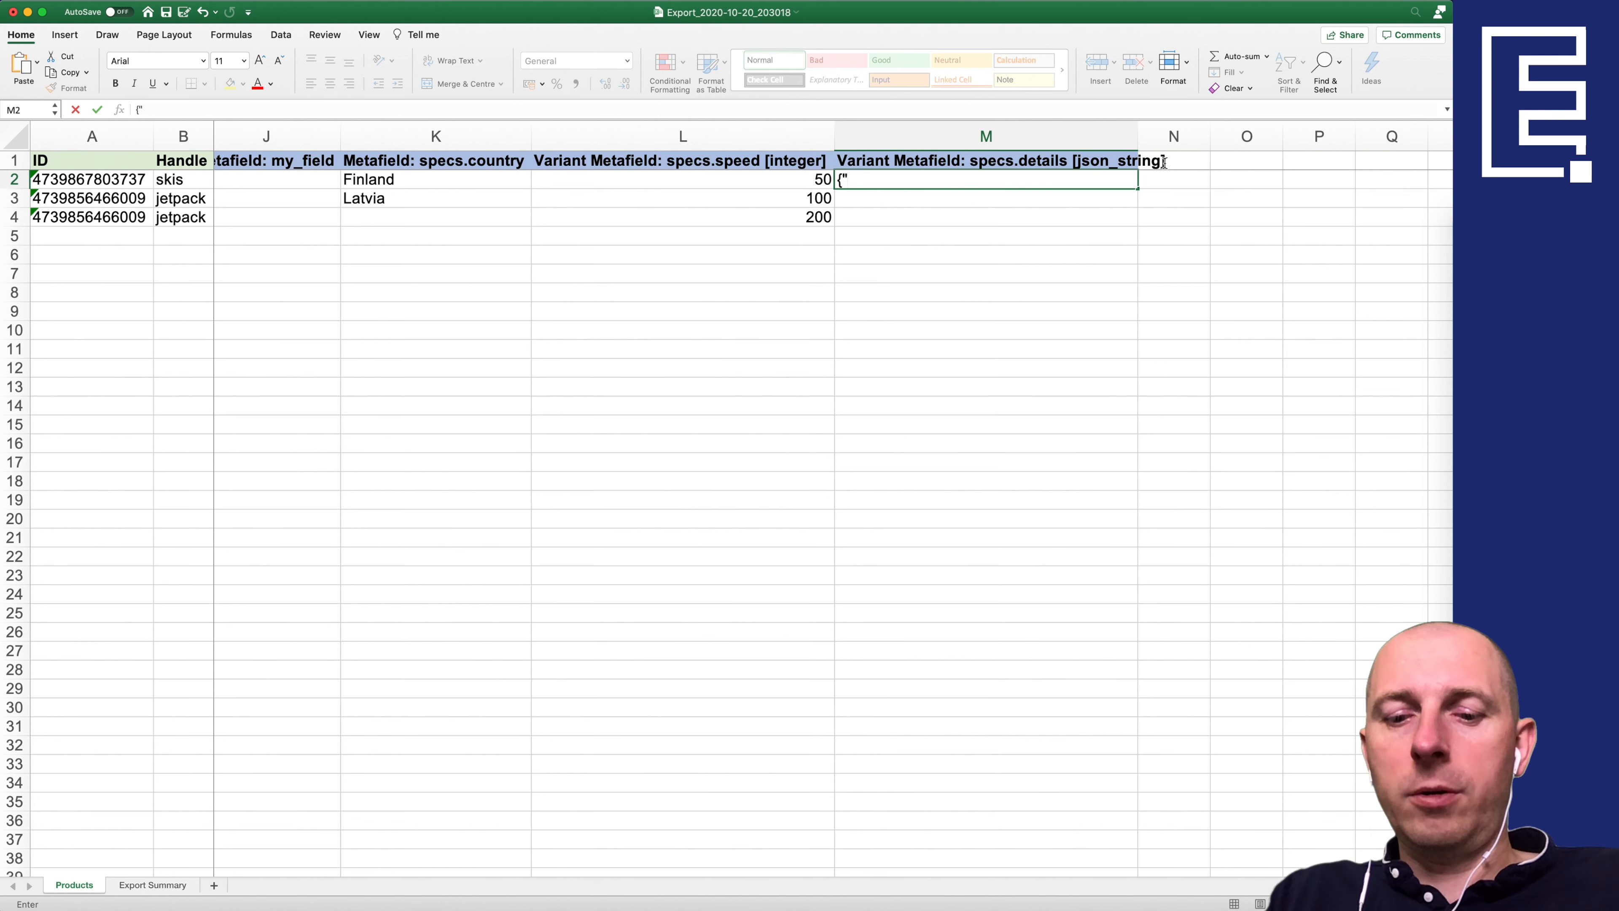
type("\"height\":")
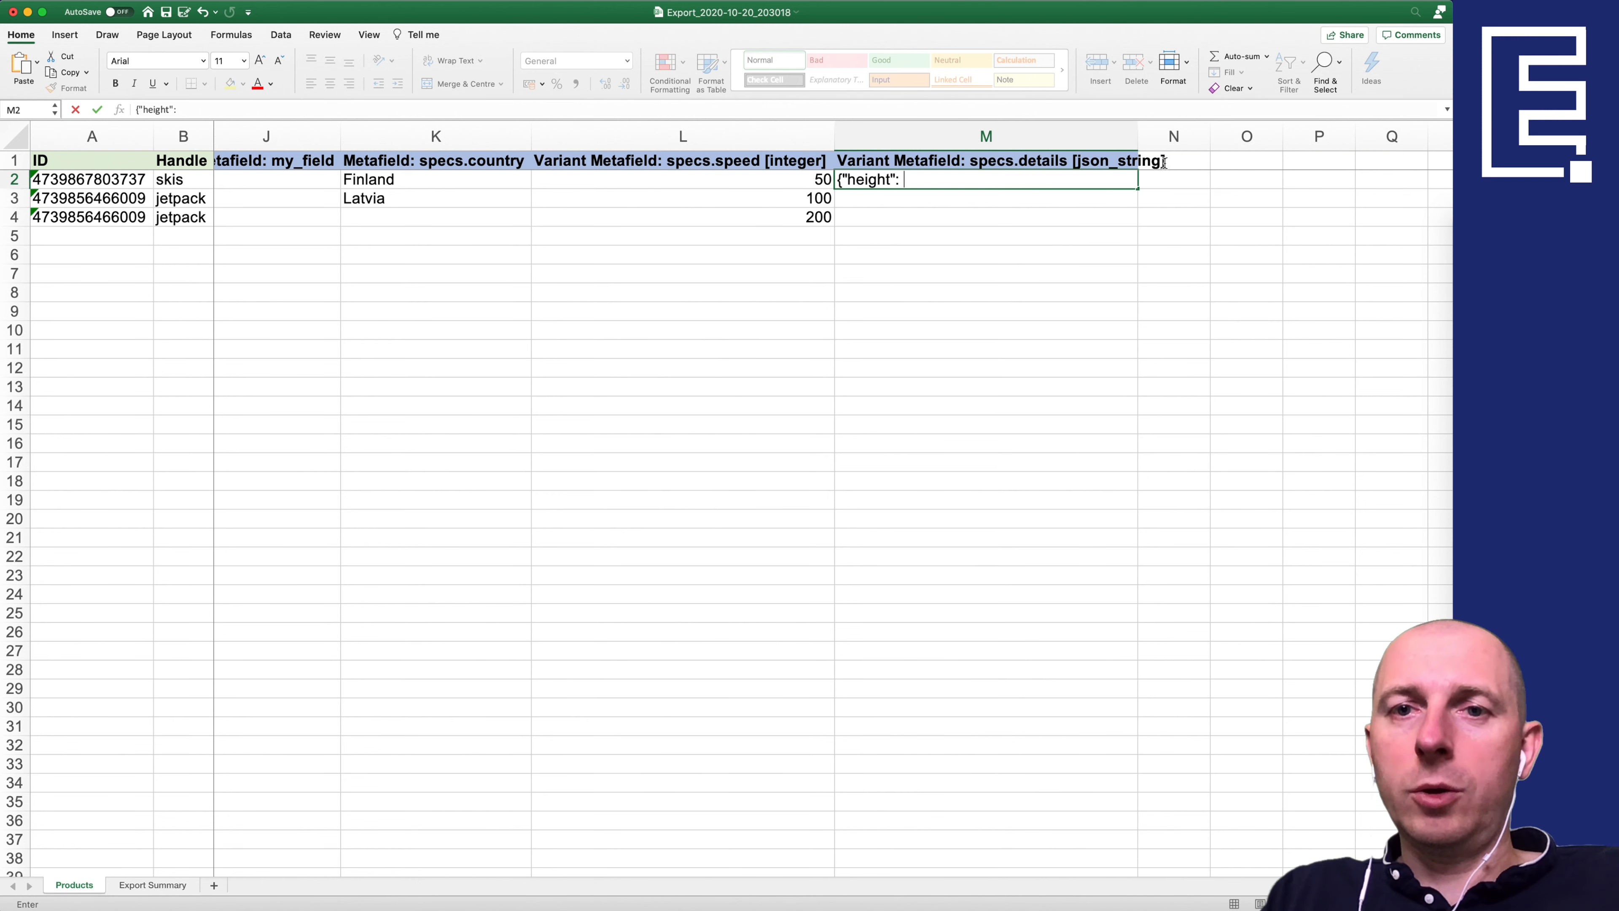
key("Left")
key("Left")
key("Right")
key("Right")
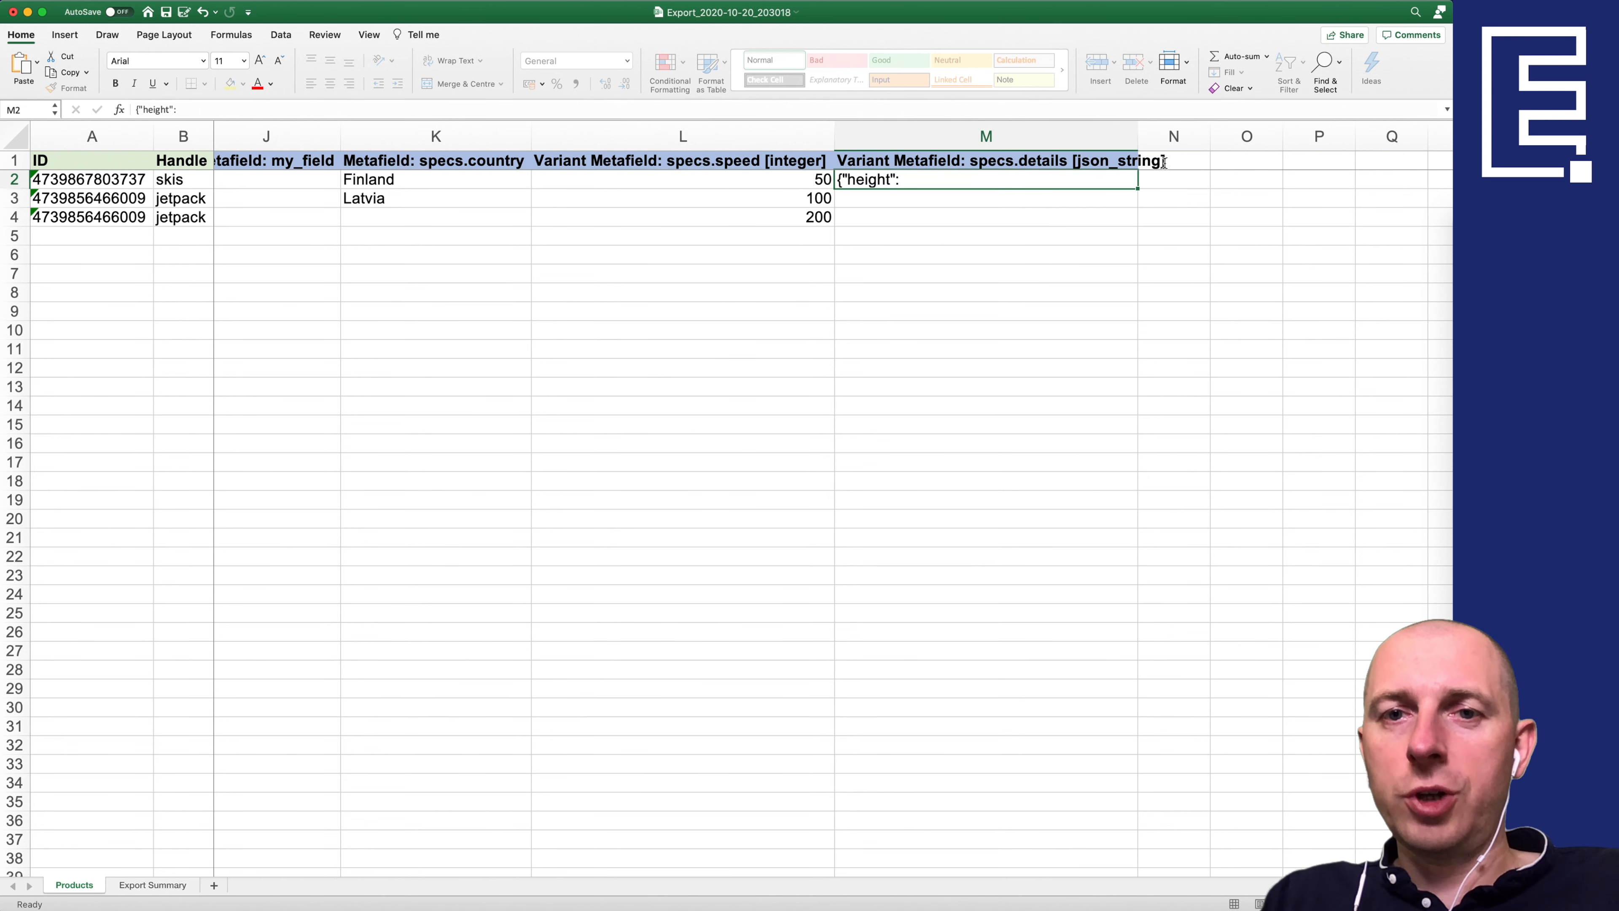
key("F2")
key("Left")
key("Left")
key("Left")
key("Left")
key("Left")
key("Left")
key("Left")
key("Left")
key("Left")
key("Left")
key("Left")
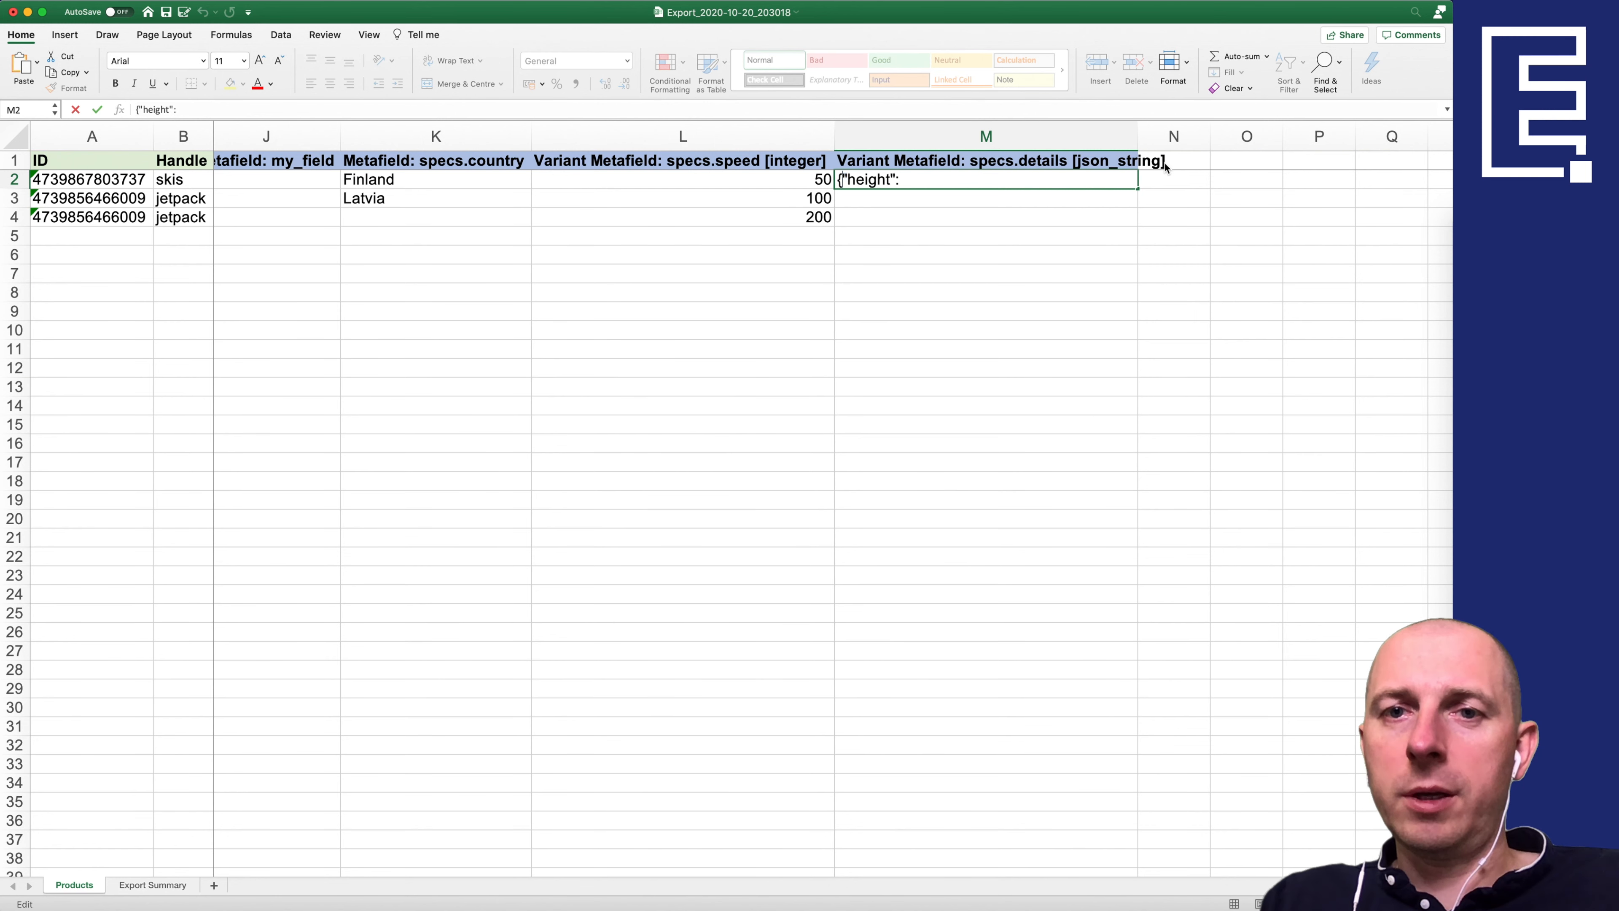
key("shift+Right")
key("shift+Right")
key("shift+Right")
key("shift+Right")
key("shift+Right")
key("shift+Right")
key("shift+Right")
key("shift+Right")
key("End")
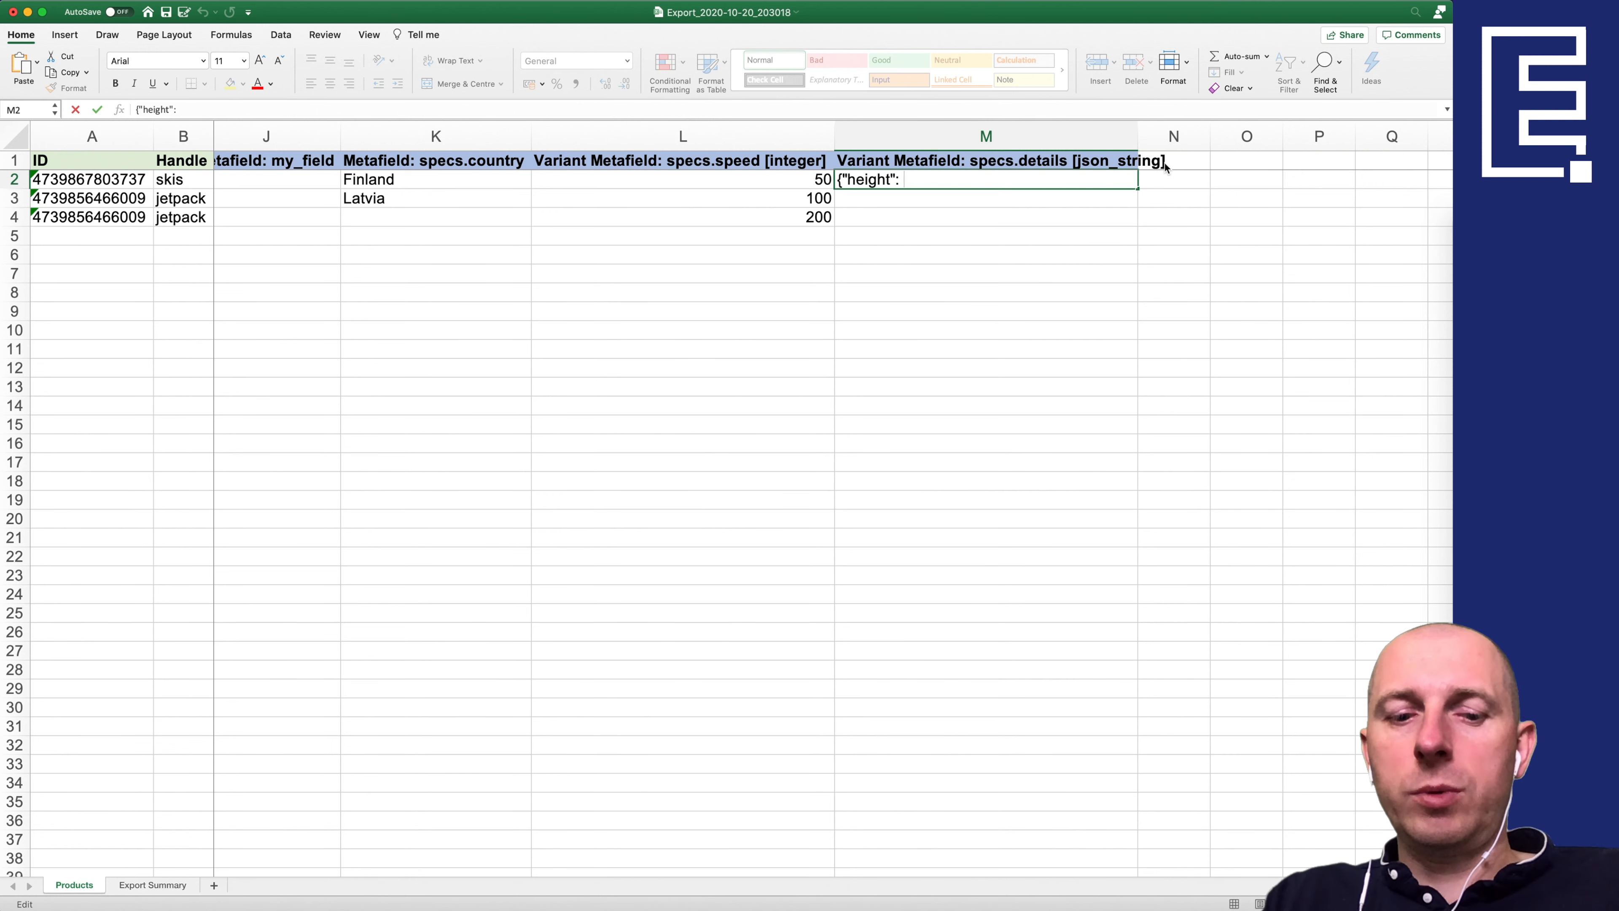
type("20, \"")
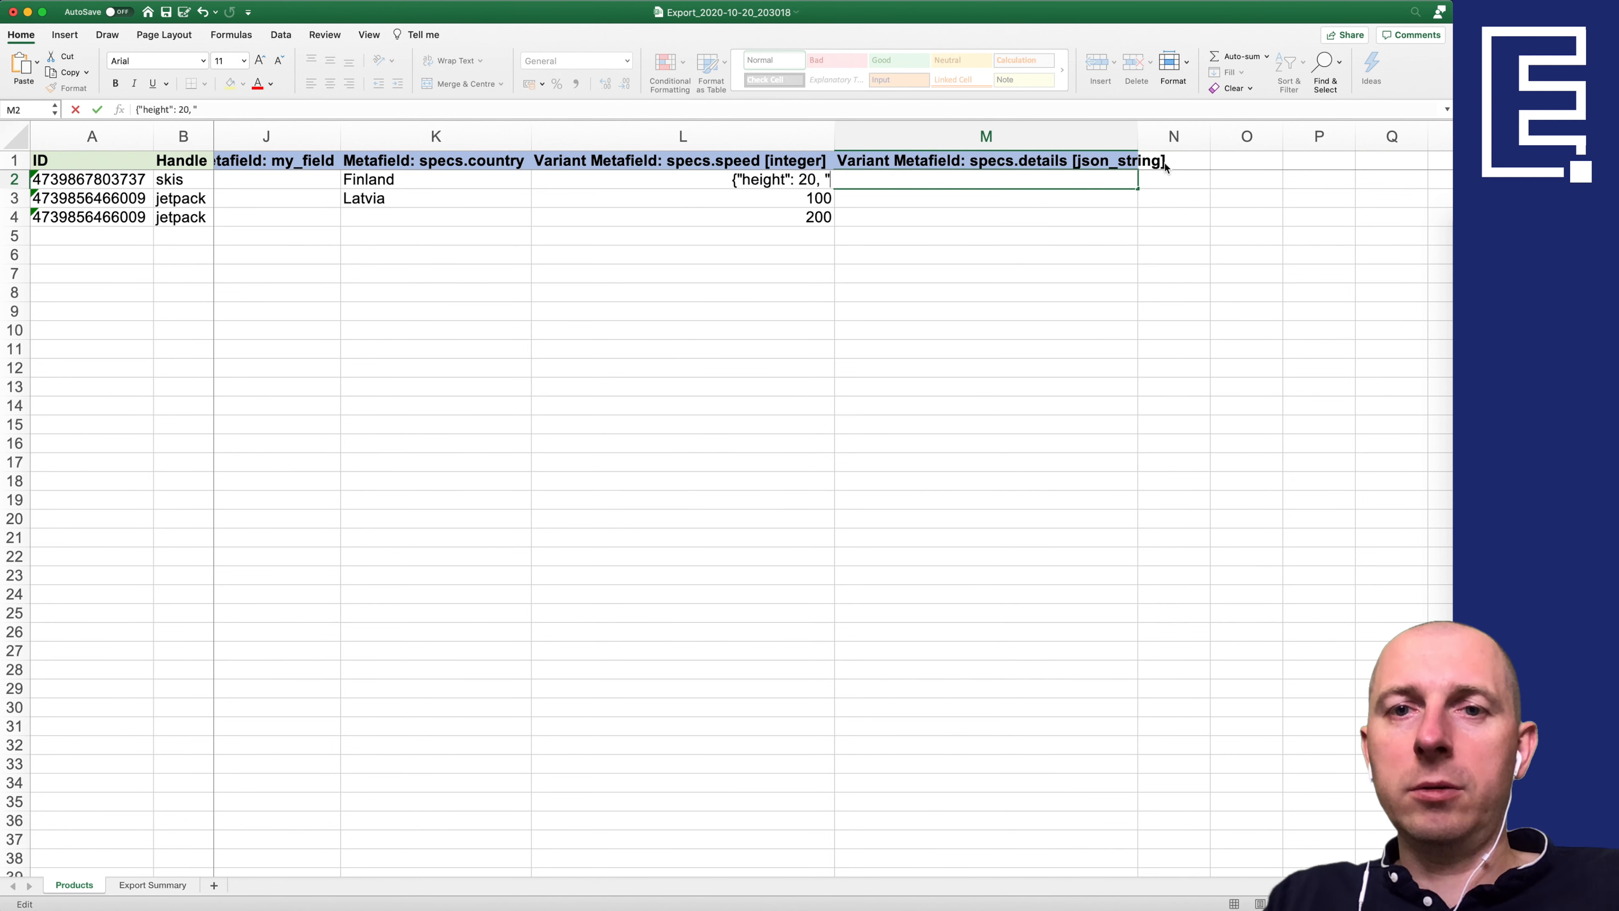
type("v\"")
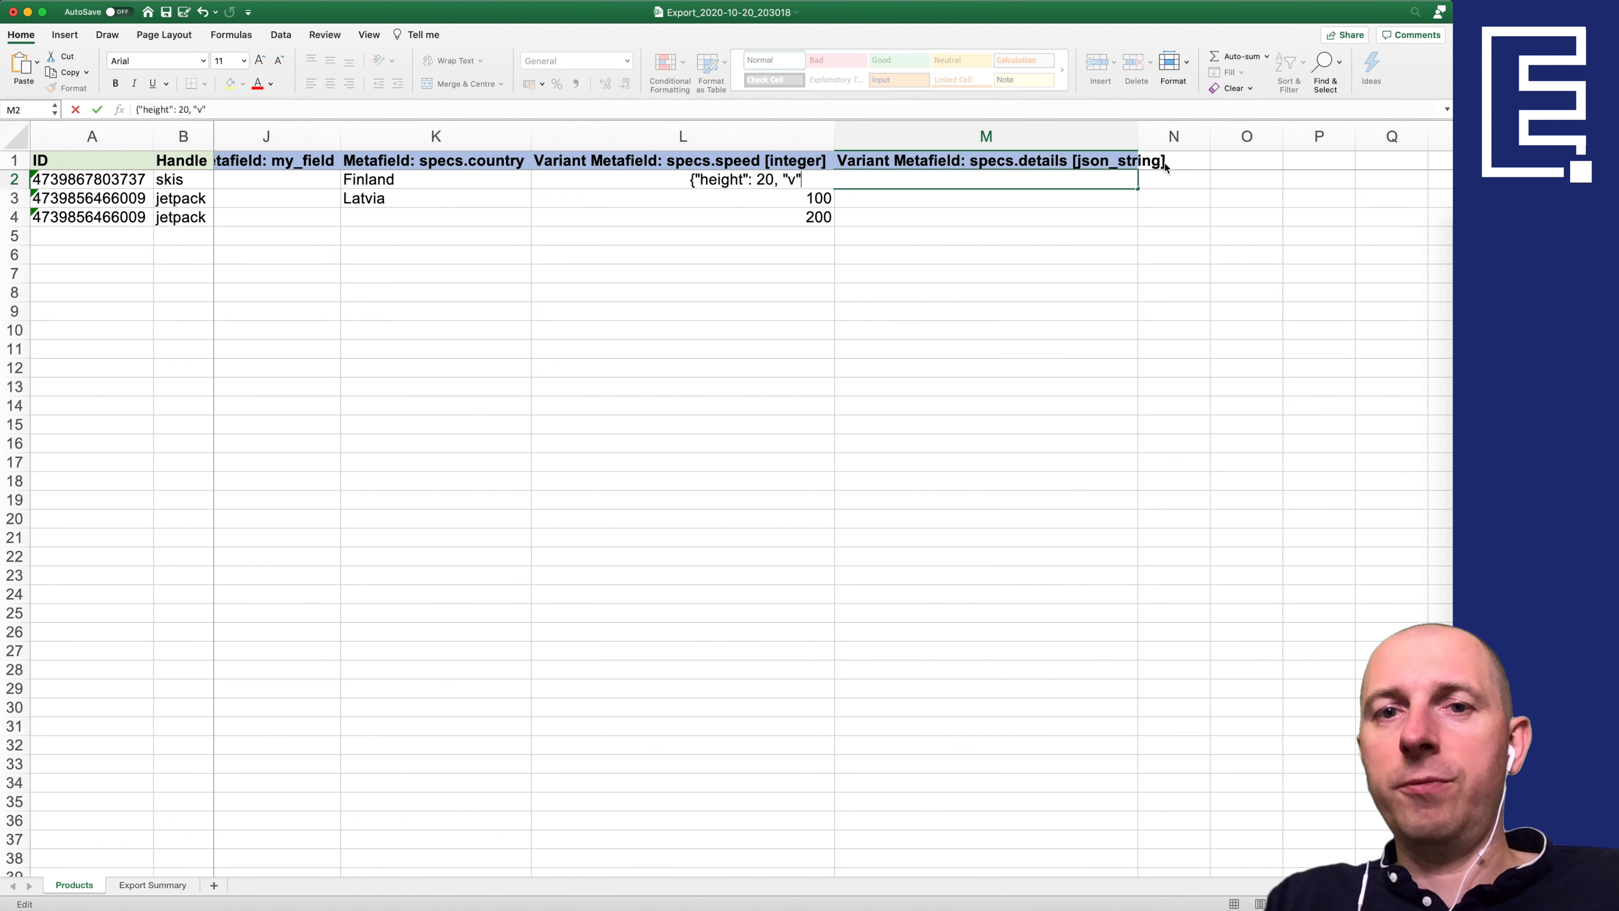
type(":")
type("\"High\"}")
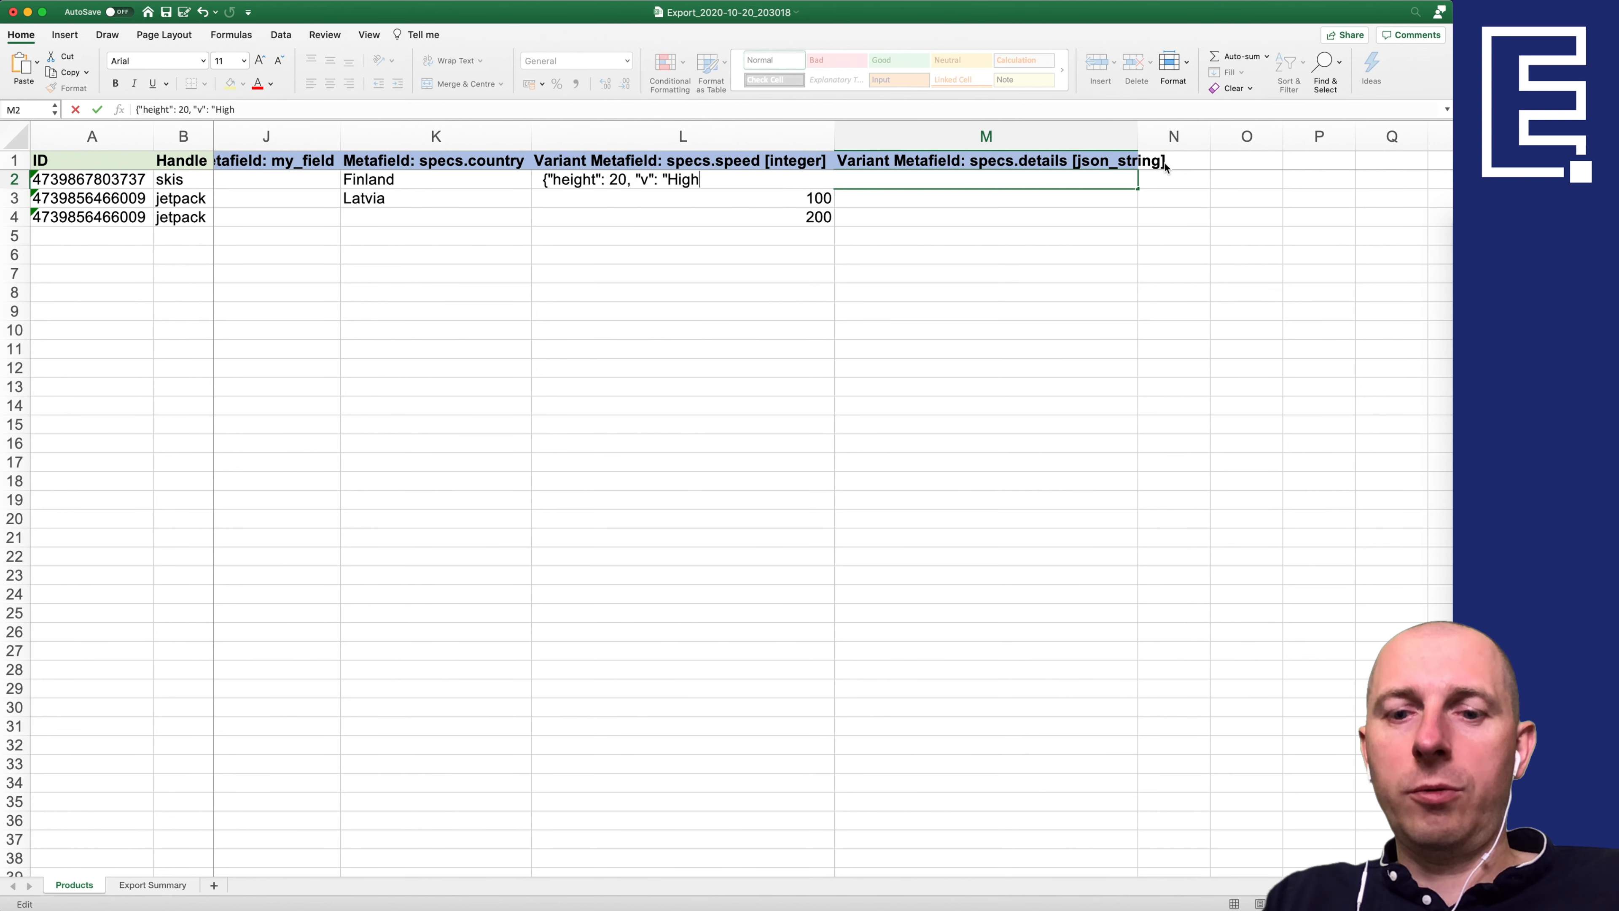
key("Return")
Step: Copy the JSON value from M2 into M3 and M4 for both jetpack variants
key("super+c")
key("Down")
key("super+v")
key("Down")
key("super+v")
Step: In the M3 JSON value, set height to 30 and v to "Low"
key("Up")
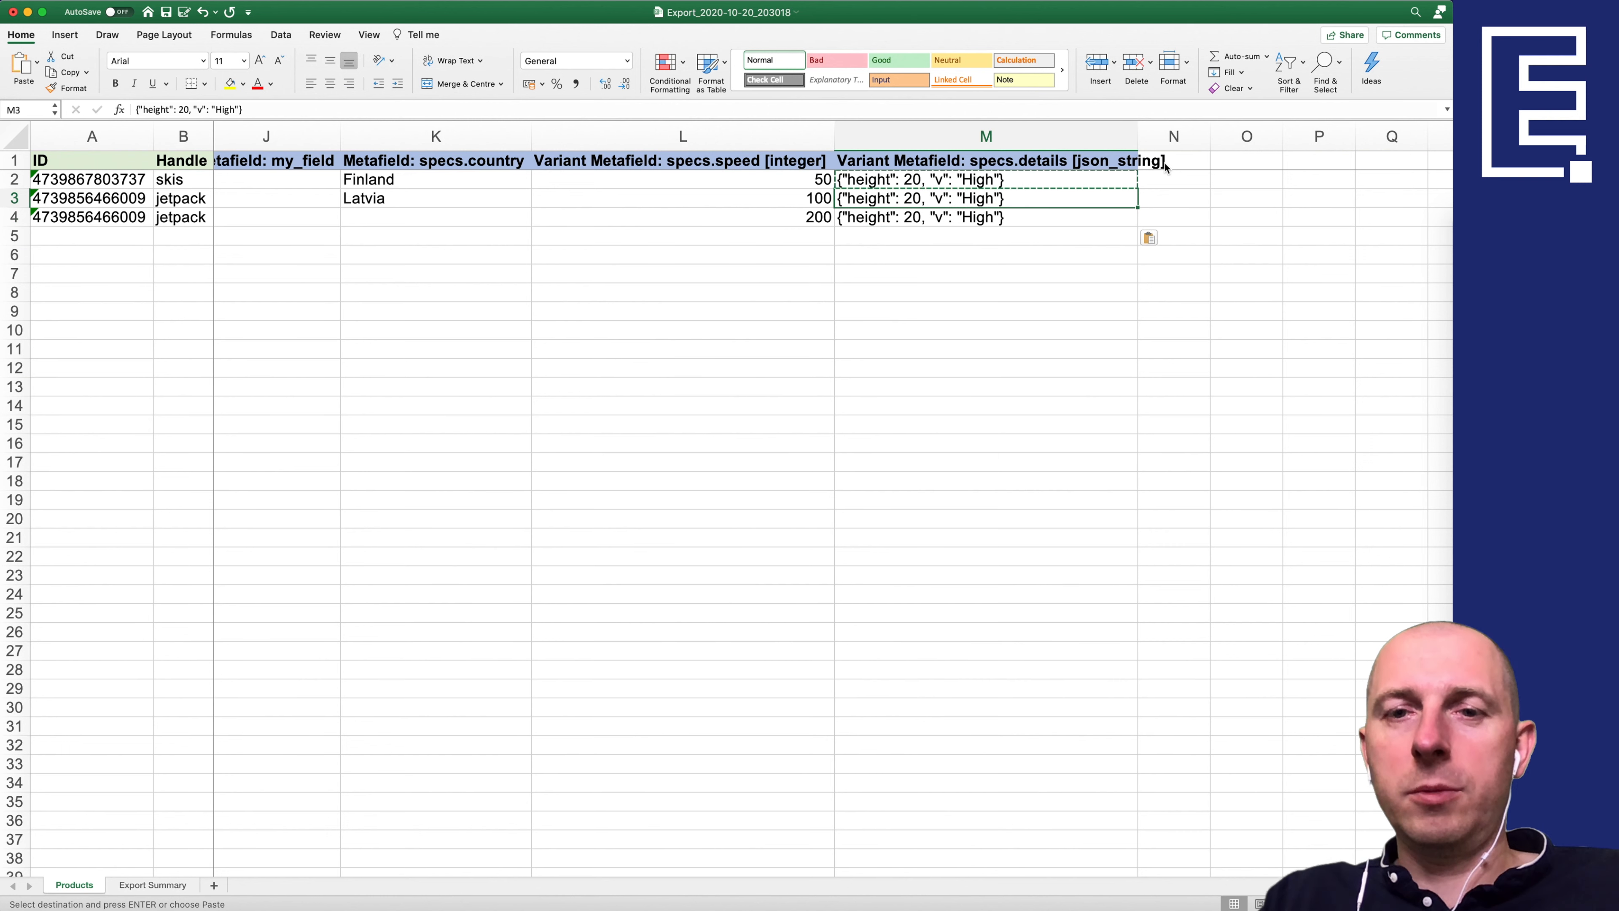
key("F2")
key("Left")
key("Left")
key("Left")
key("Left")
key("Left")
key("Left")
key("Left")
key("Left")
key("Left")
key("Left")
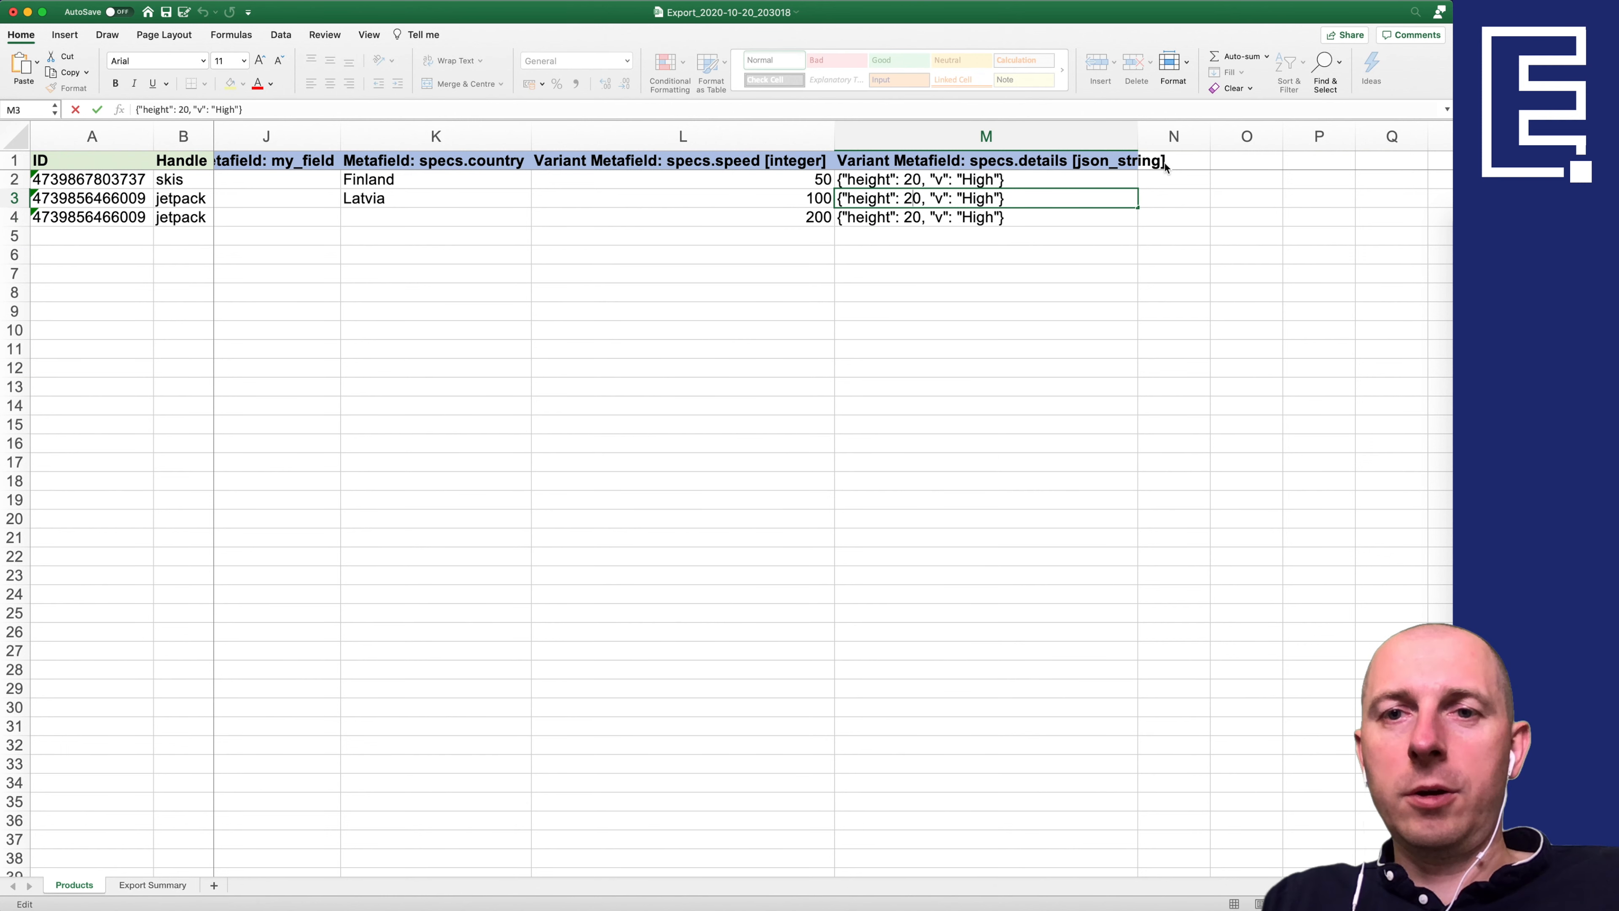
key("BackSpace")
type("3")
key("Right")
key("Right")
key("Right")
key("Right")
key("Right")
key("Right")
key("Right")
key("Right")
key("shift+Right")
key("shift+Right")
key("shift+Right")
key("shift+Right")
type("Low")
key("Return")
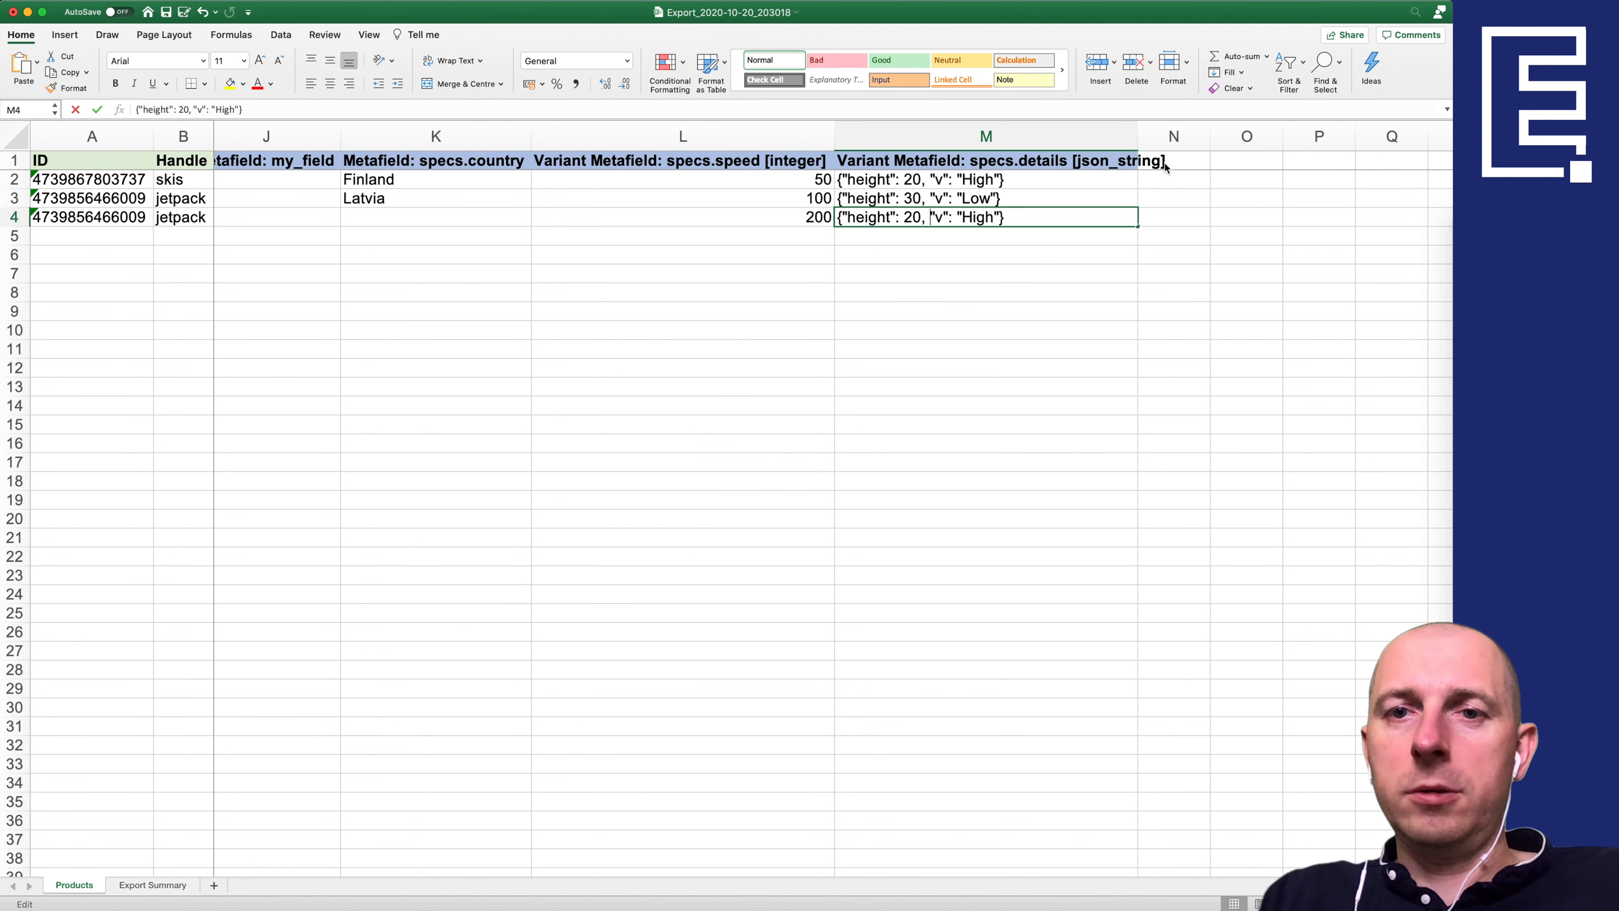
Step: In the M4 JSON value, set height to 40 and v to "Super Space"
key("Left")
key("Left")
key("Left")
key("BackSpace")
type("4")
key("Right")
key("Right")
key("Right")
key("Right")
key("Right")
key("Right")
key("Right")
key("shift+Right")
key("shift+Right")
key("shift+Right")
key("shift+Right")
type("Super ")
type("Space")
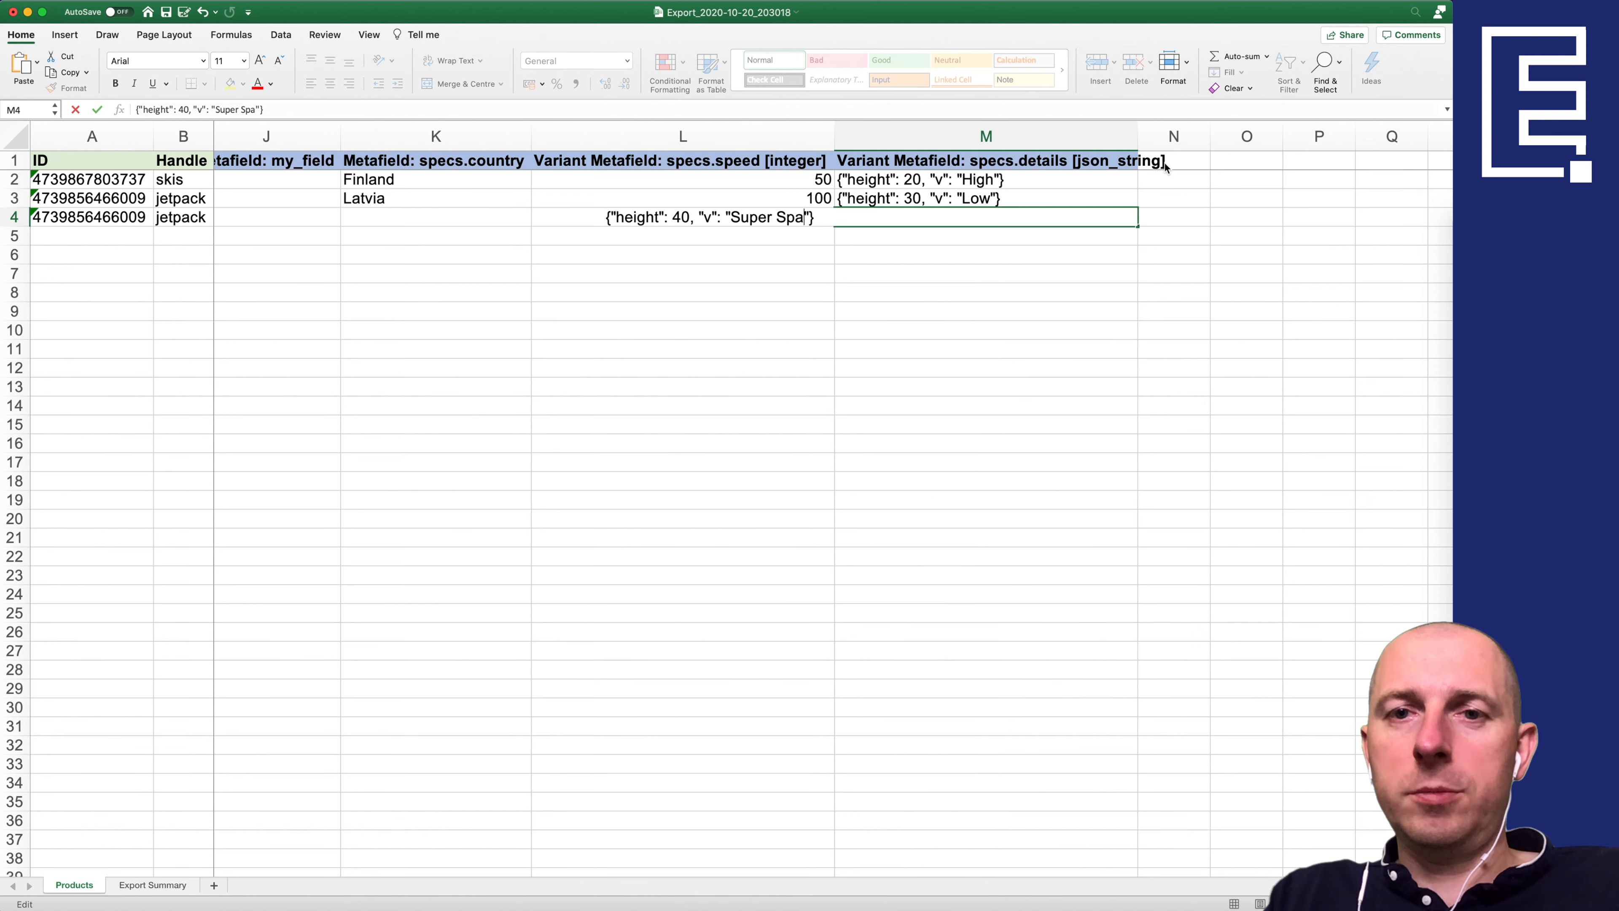
key("Return")
Step: Delete the entire "Metafield: my_field" column J
scroll(765, 139, "left", 3)
right_click(765, 138)
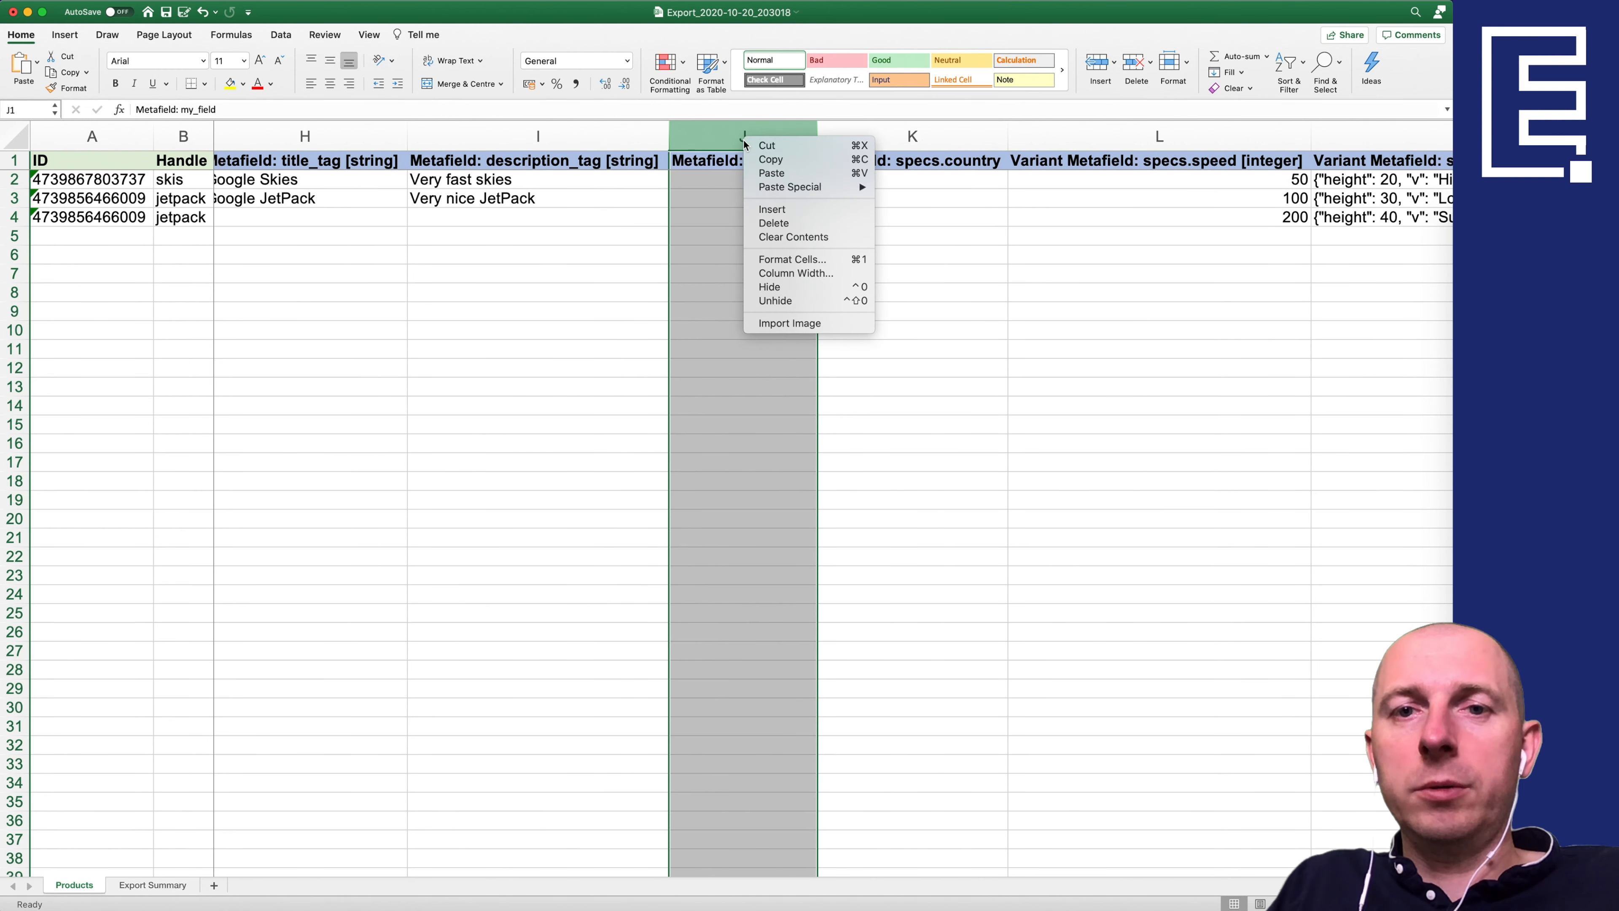
left_click(746, 215)
left_click(747, 199)
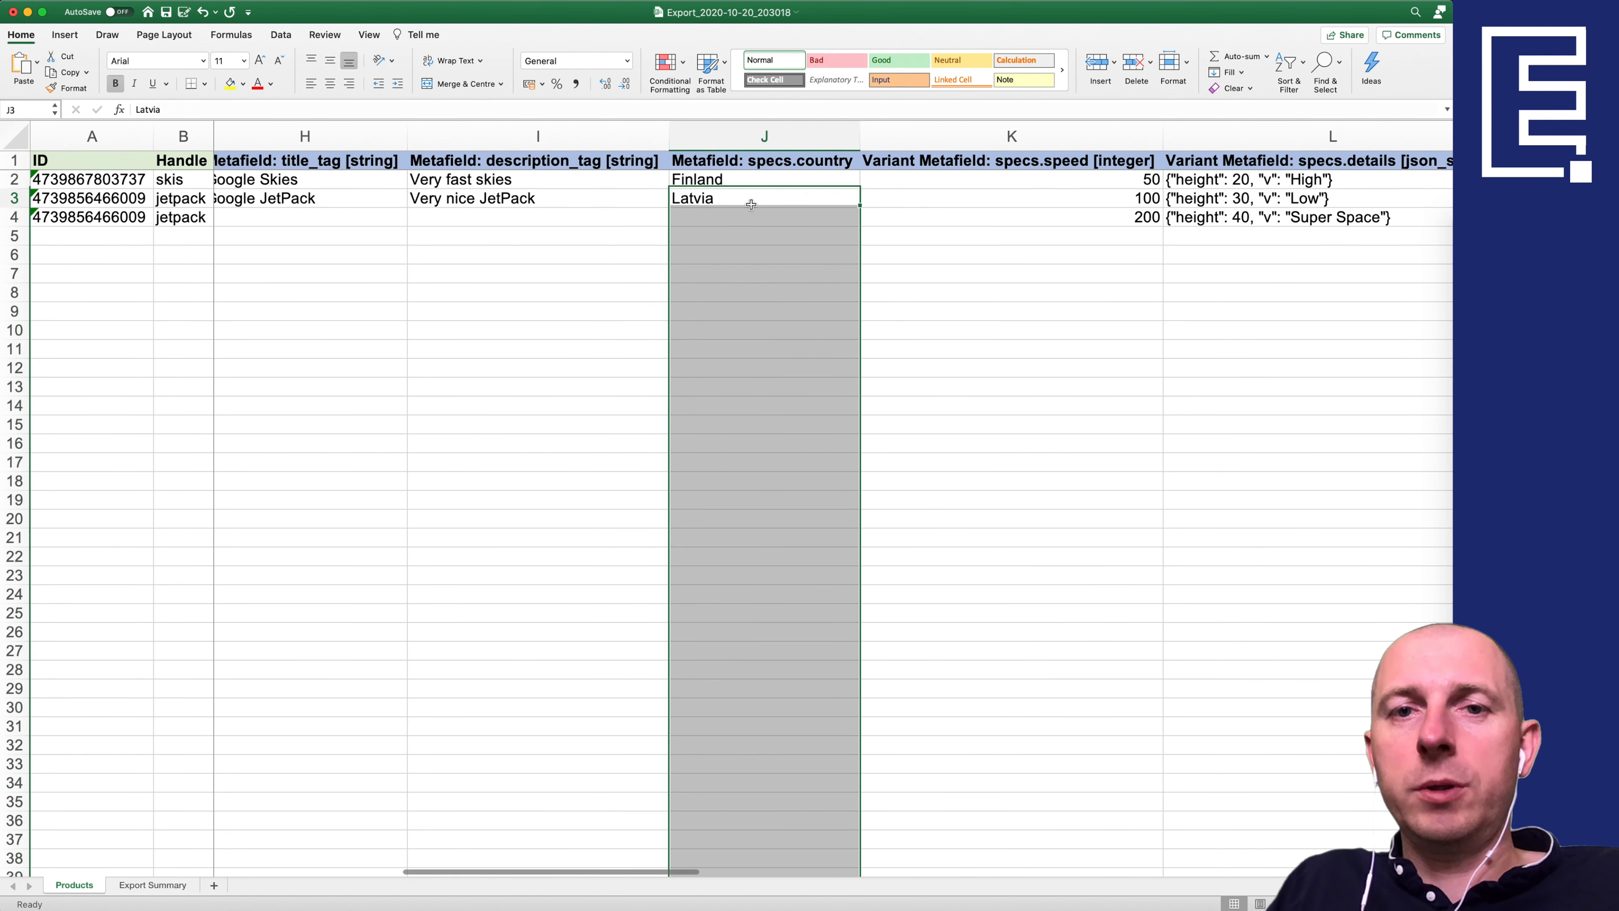
scroll(873, 187, "right", 4)
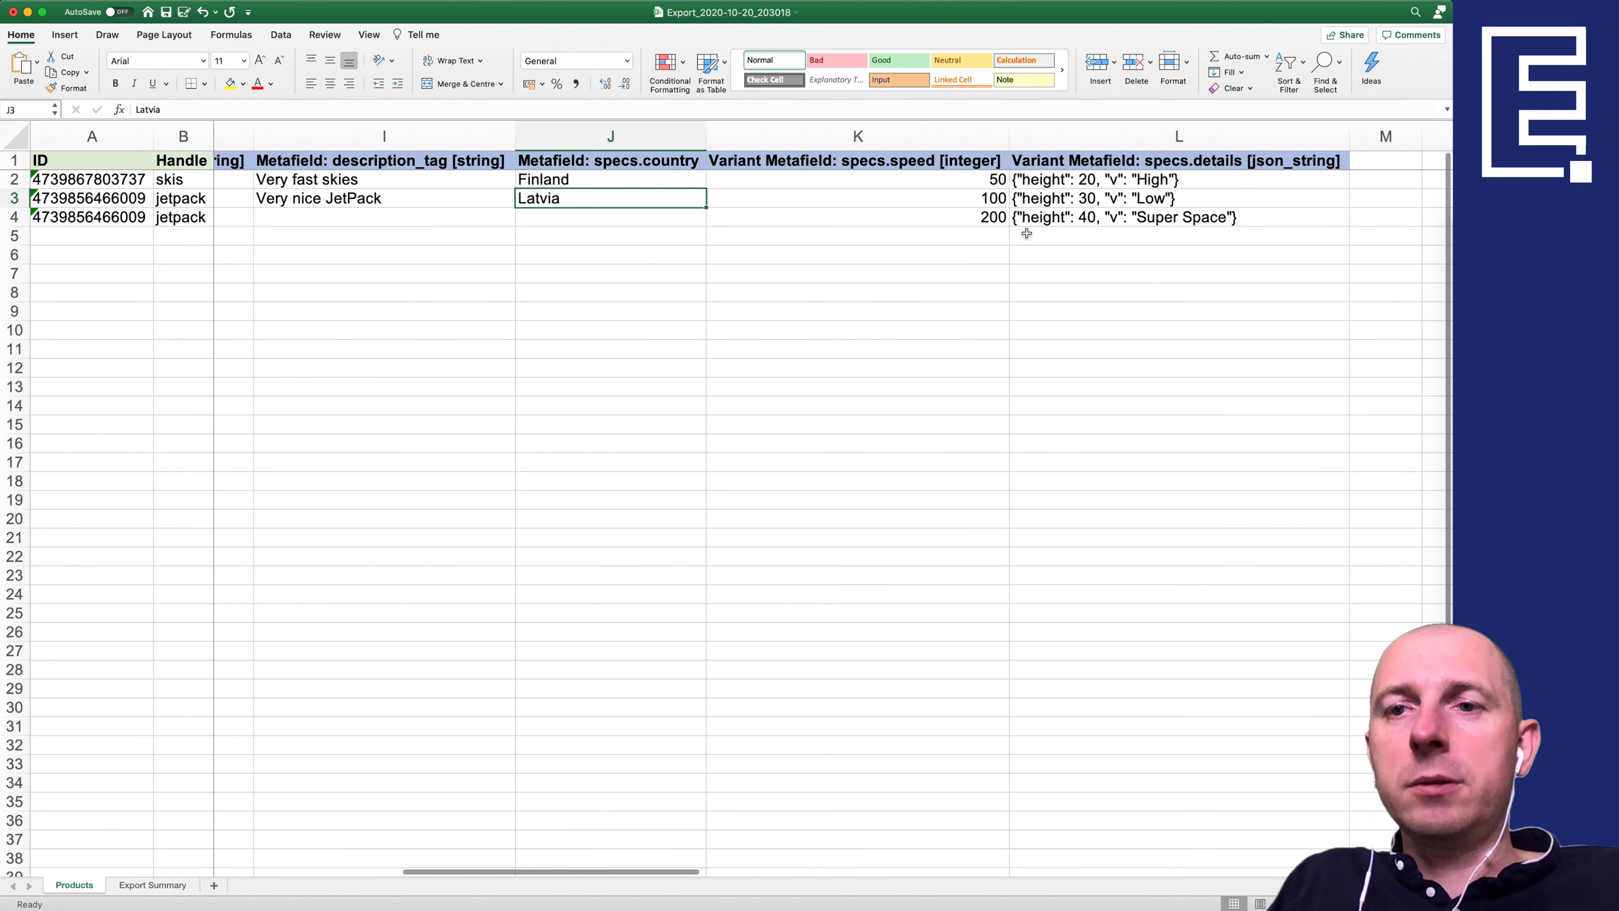
Step: Save the workbook as a new file named "New Metafields"
scroll(913, 203, "left", 5)
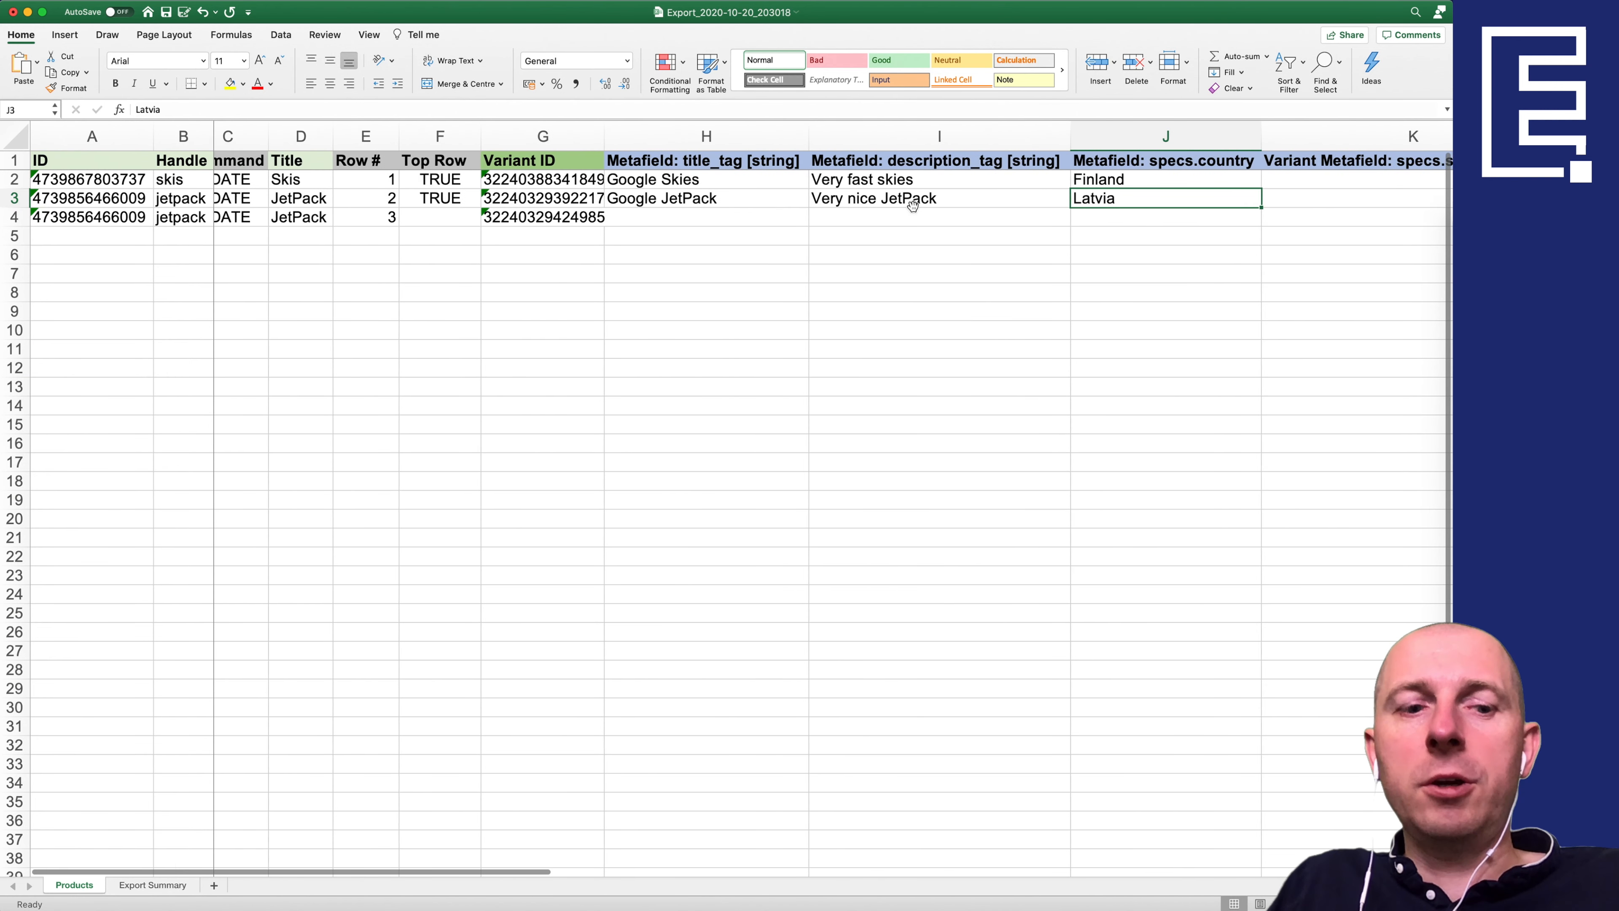
left_click(913, 204)
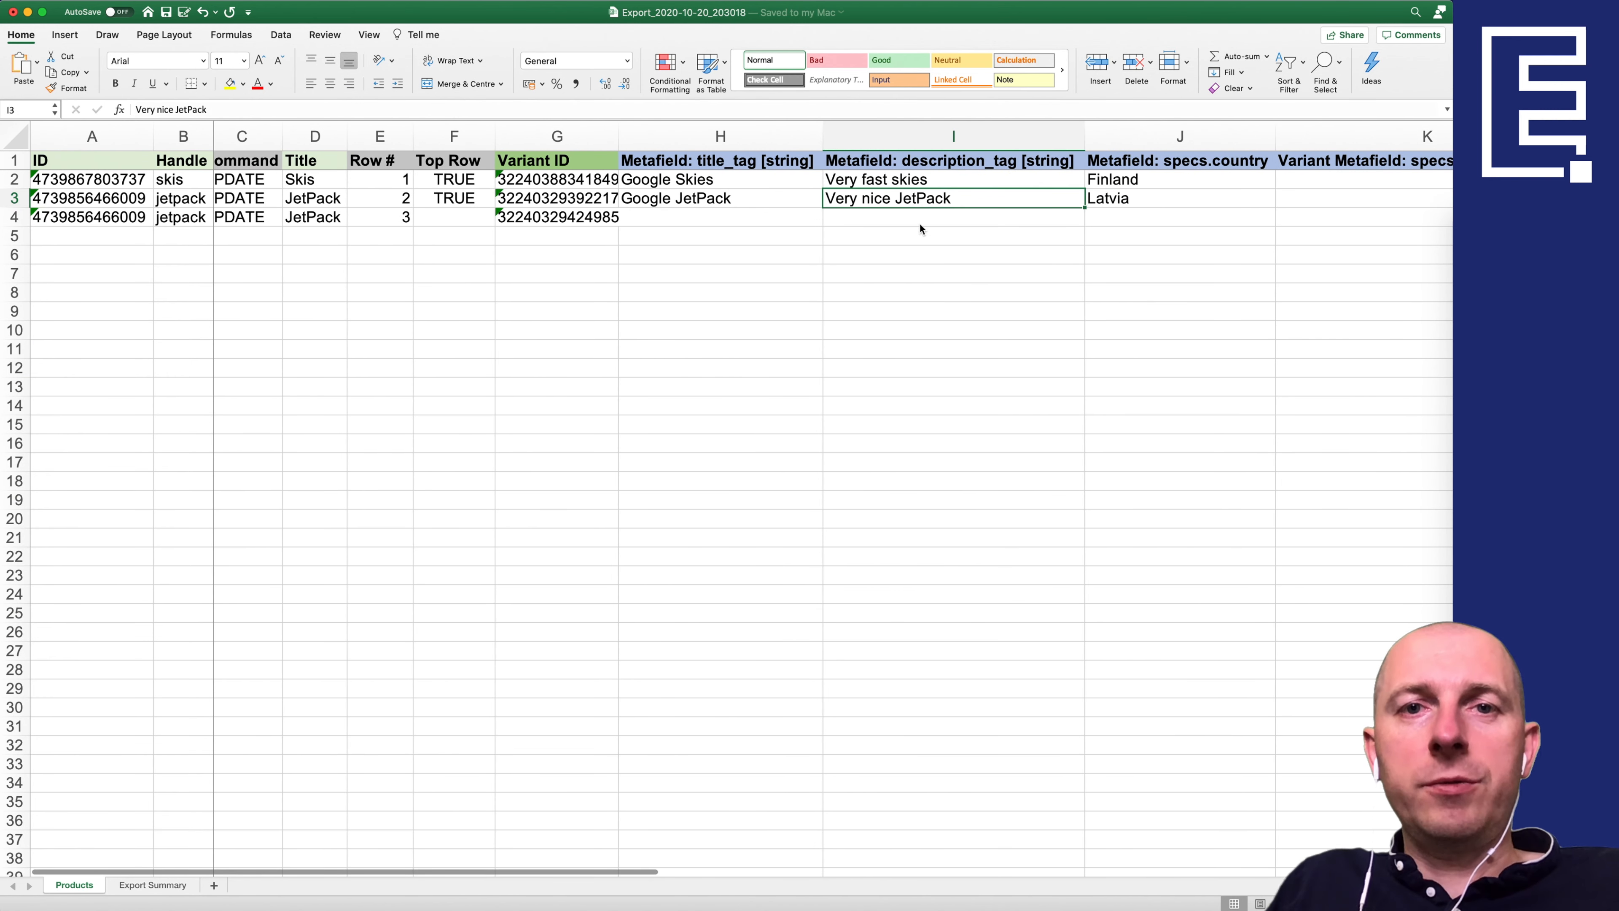
key("super+shift+s")
type("New Metafields")
key("Return")
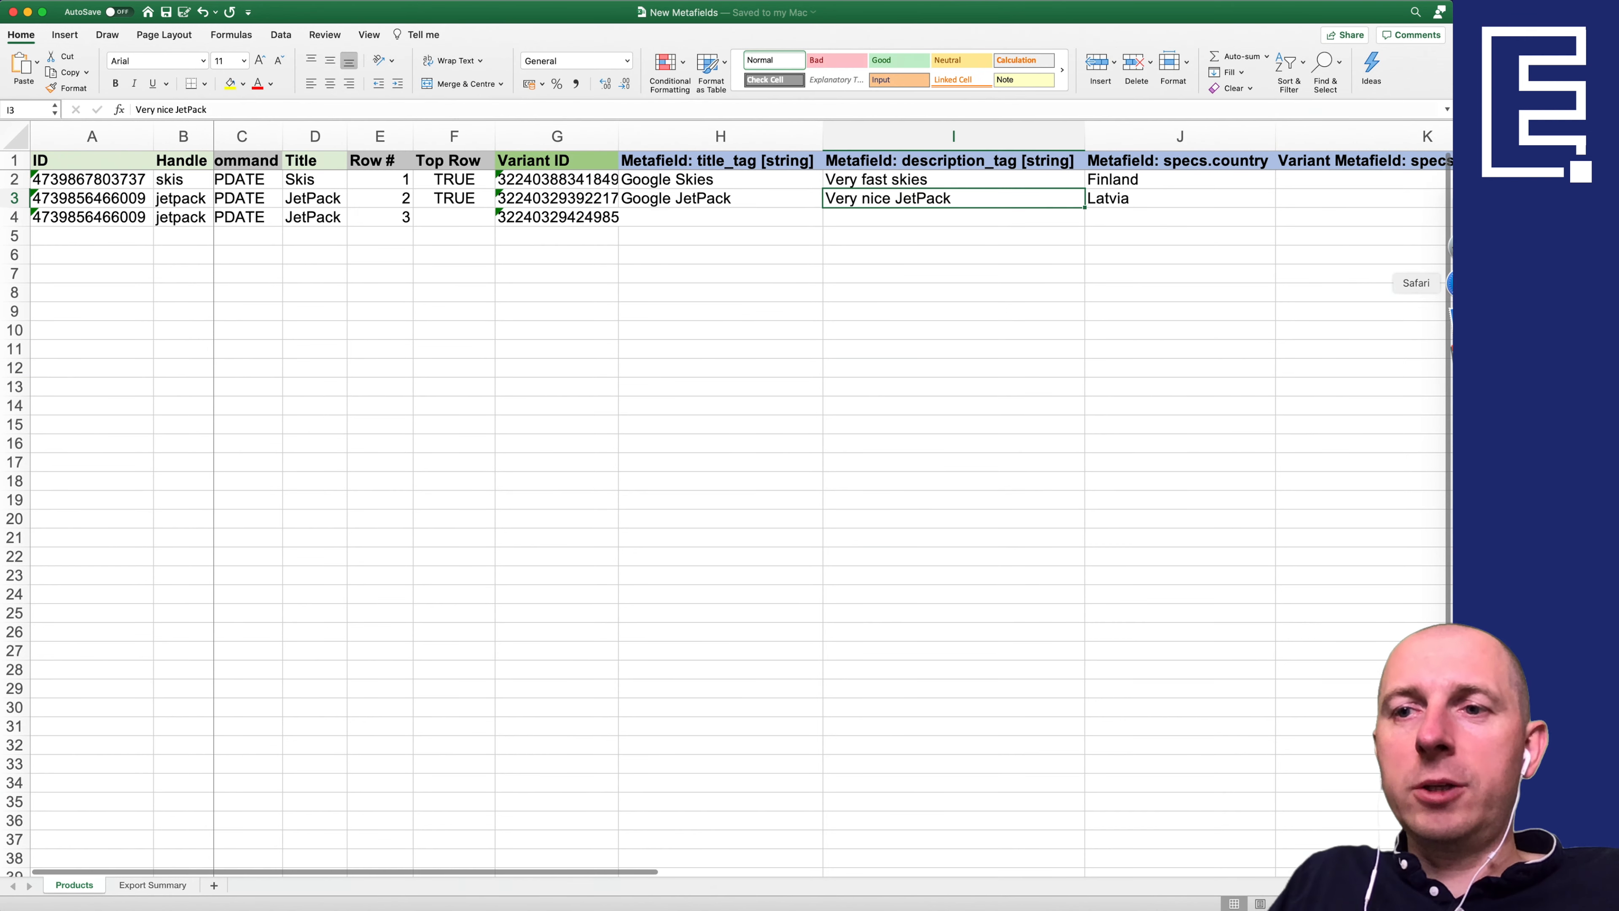
Step: Switch to the Excelify app in Safari and upload New Metafields.xlsx from Downloads for import
left_click(1450, 282)
left_click(357, 37)
left_click(214, 155)
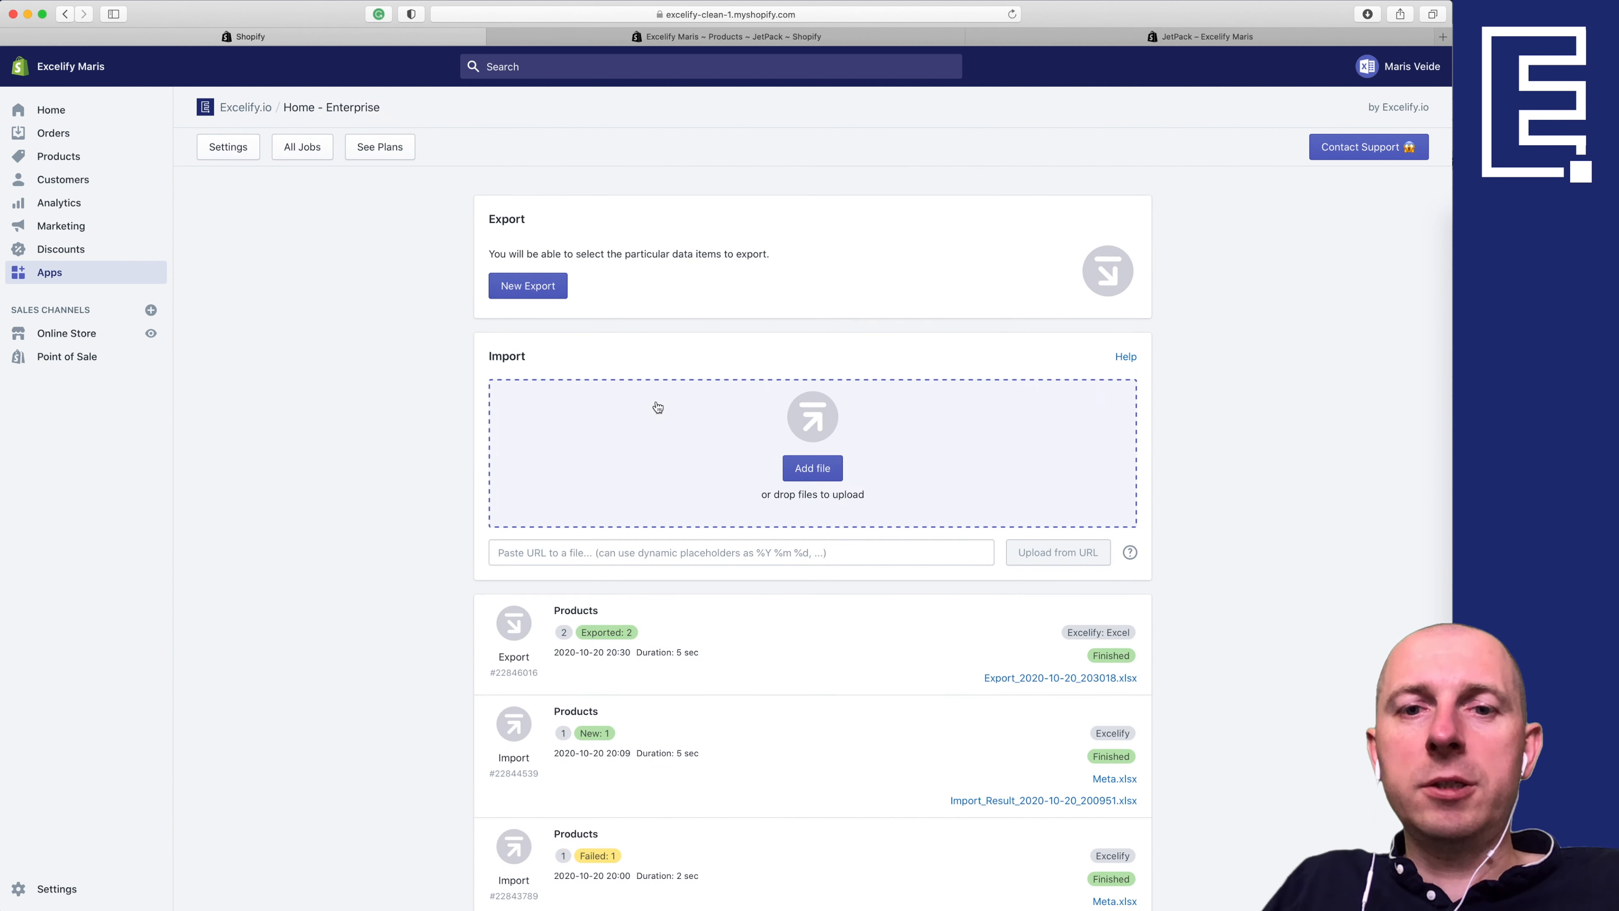
left_click(677, 428)
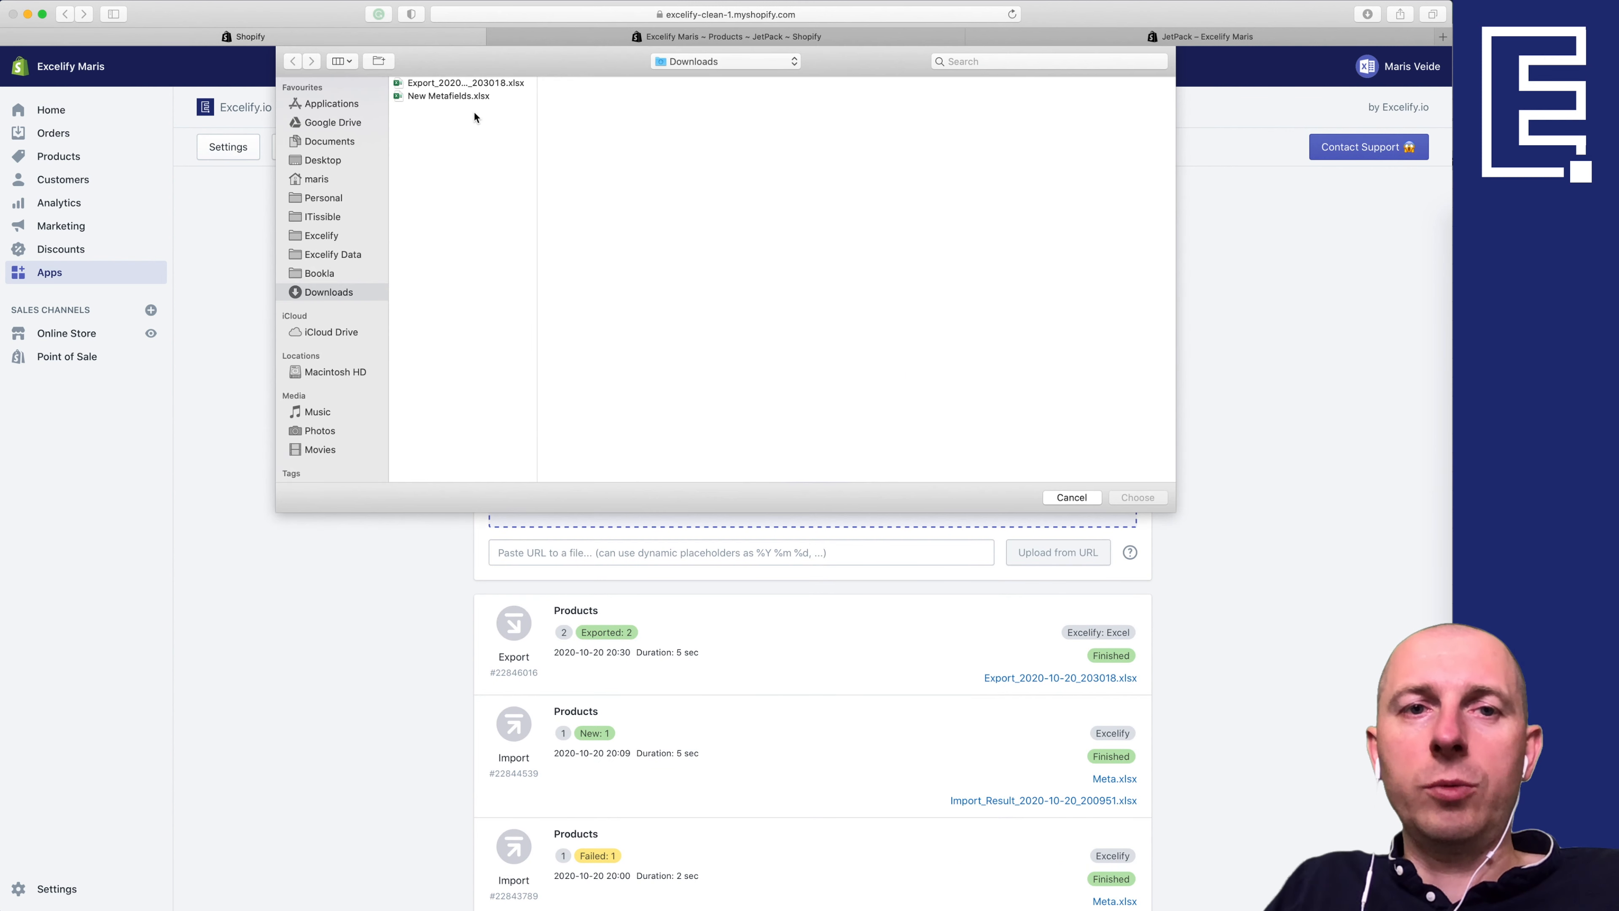
double_click(466, 96)
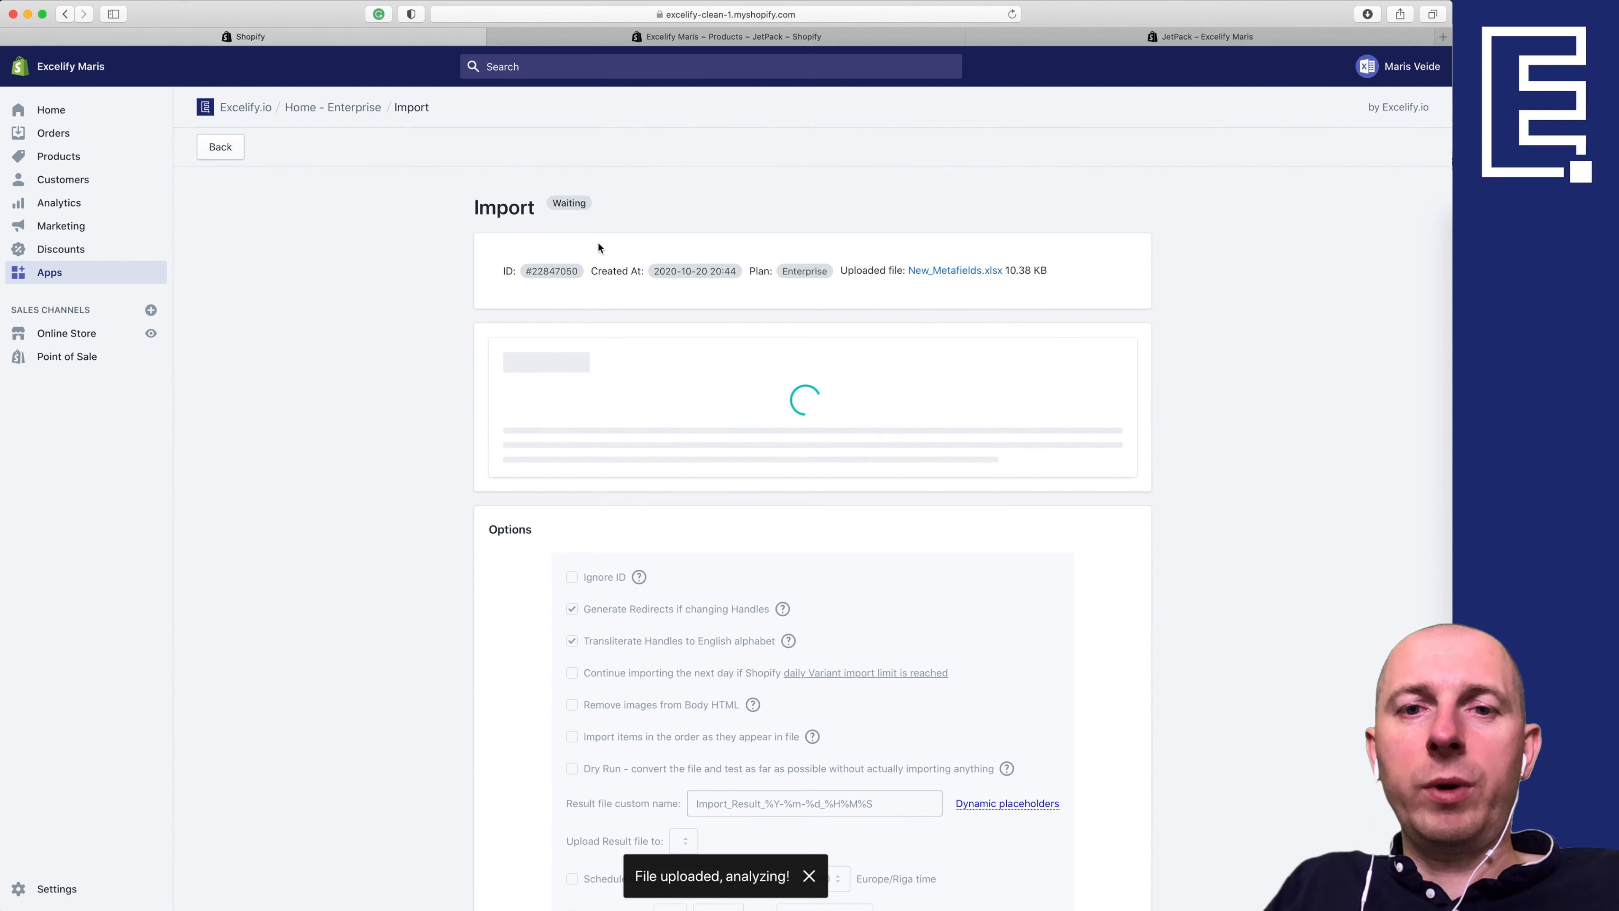
Step: Review the analyzed Products sheet and import options, and run the import with the default options
left_click_drag(584, 423, 659, 424)
left_click(633, 426)
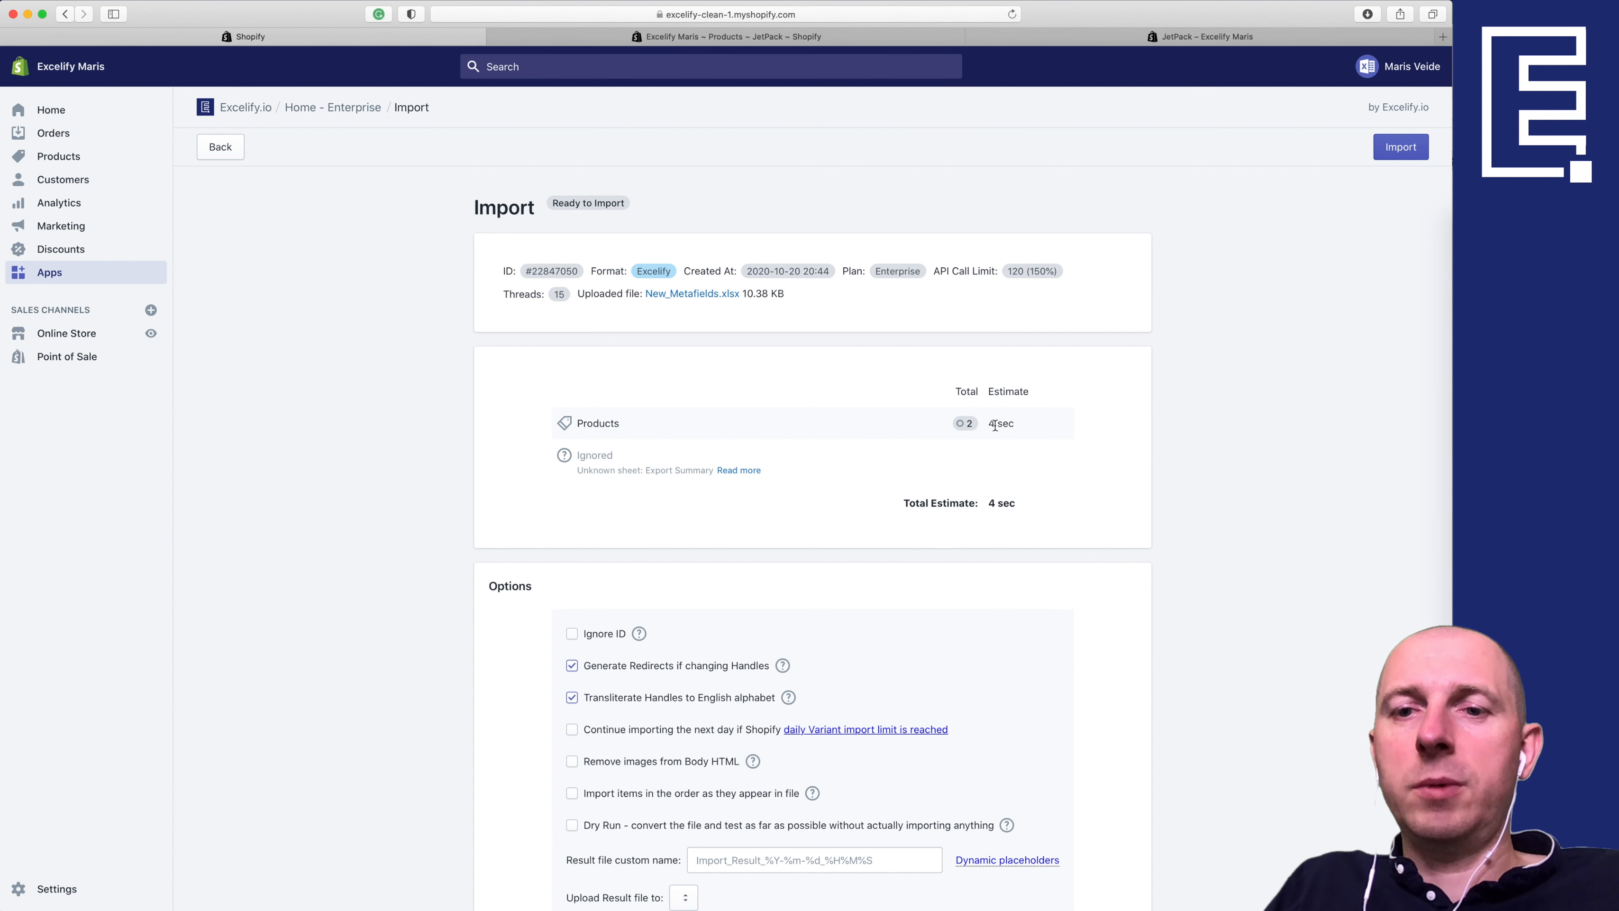
scroll(1026, 434, "down", 5)
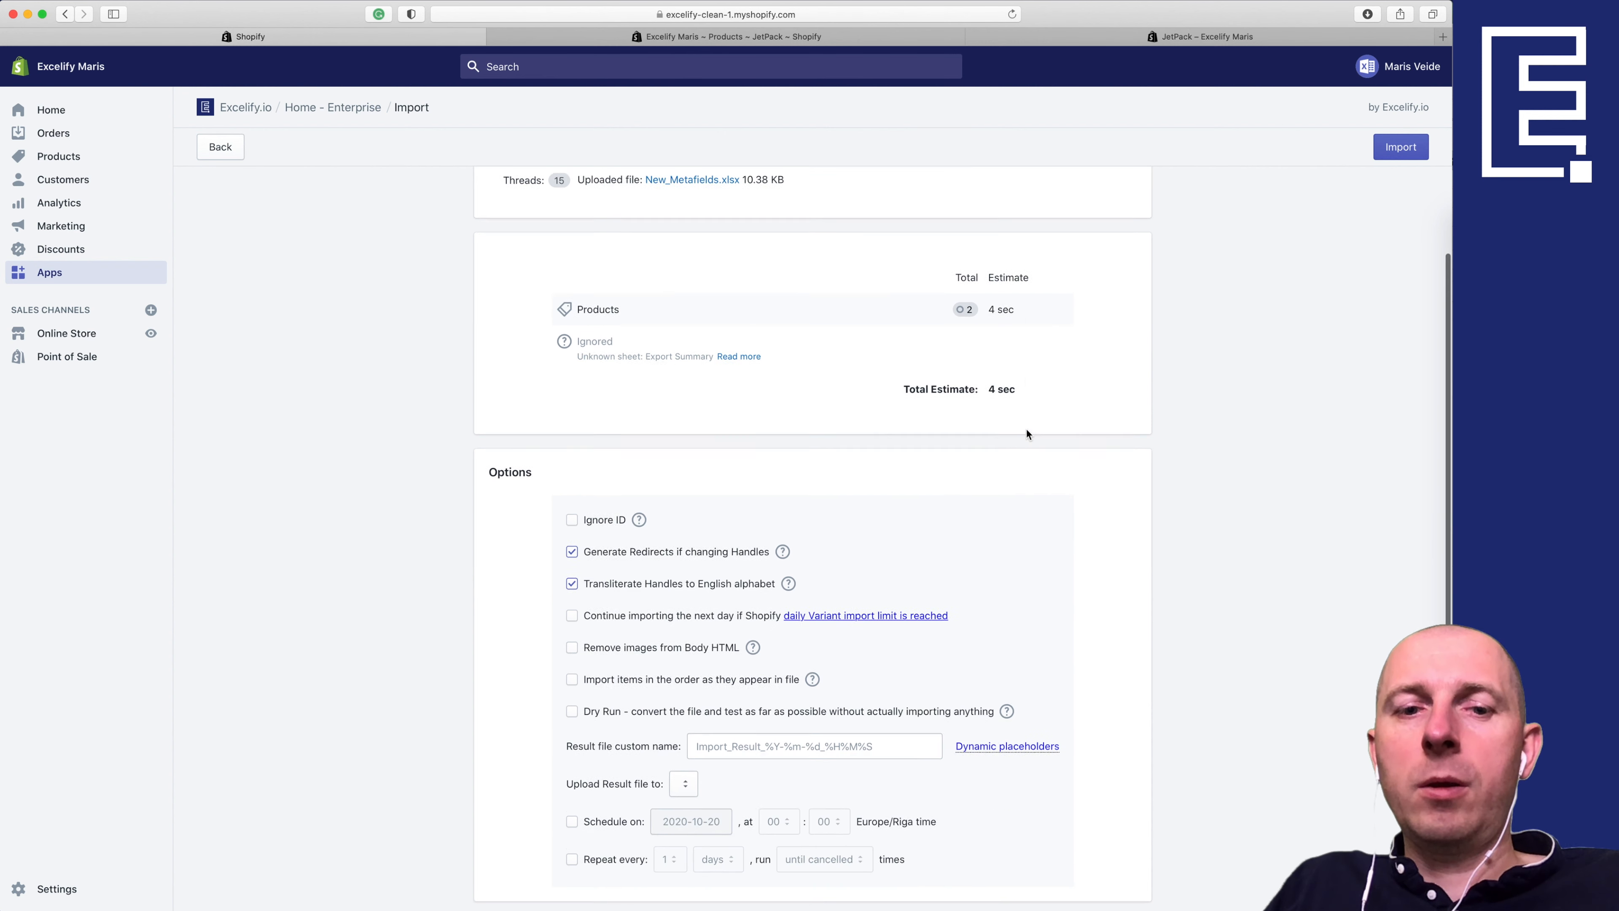
scroll(735, 434, "up", 5)
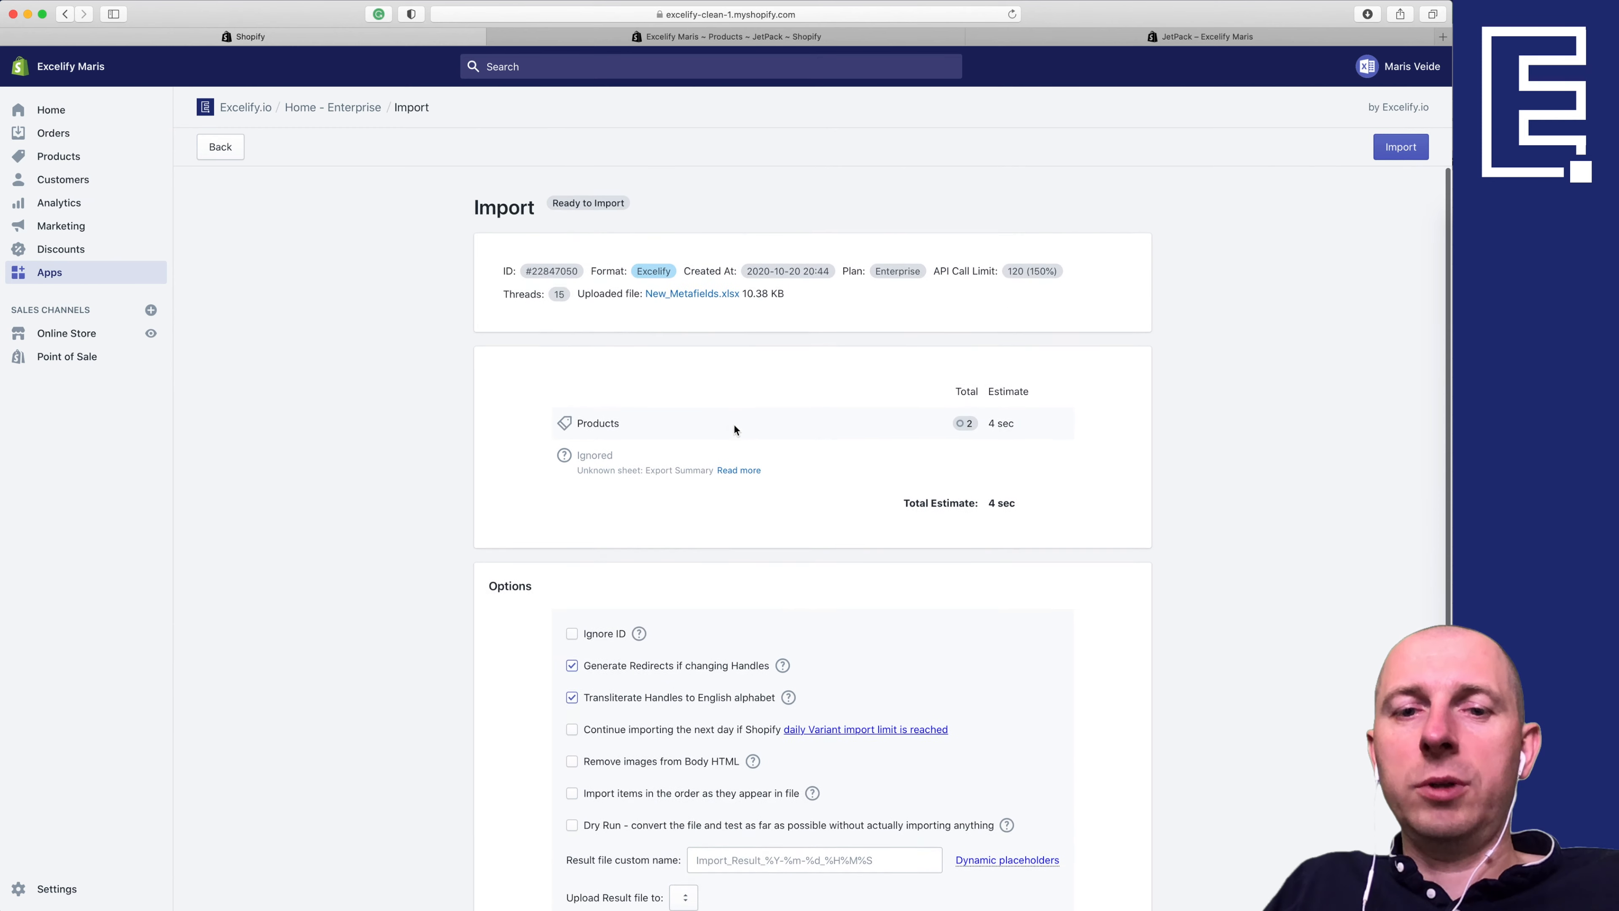
left_click(1399, 150)
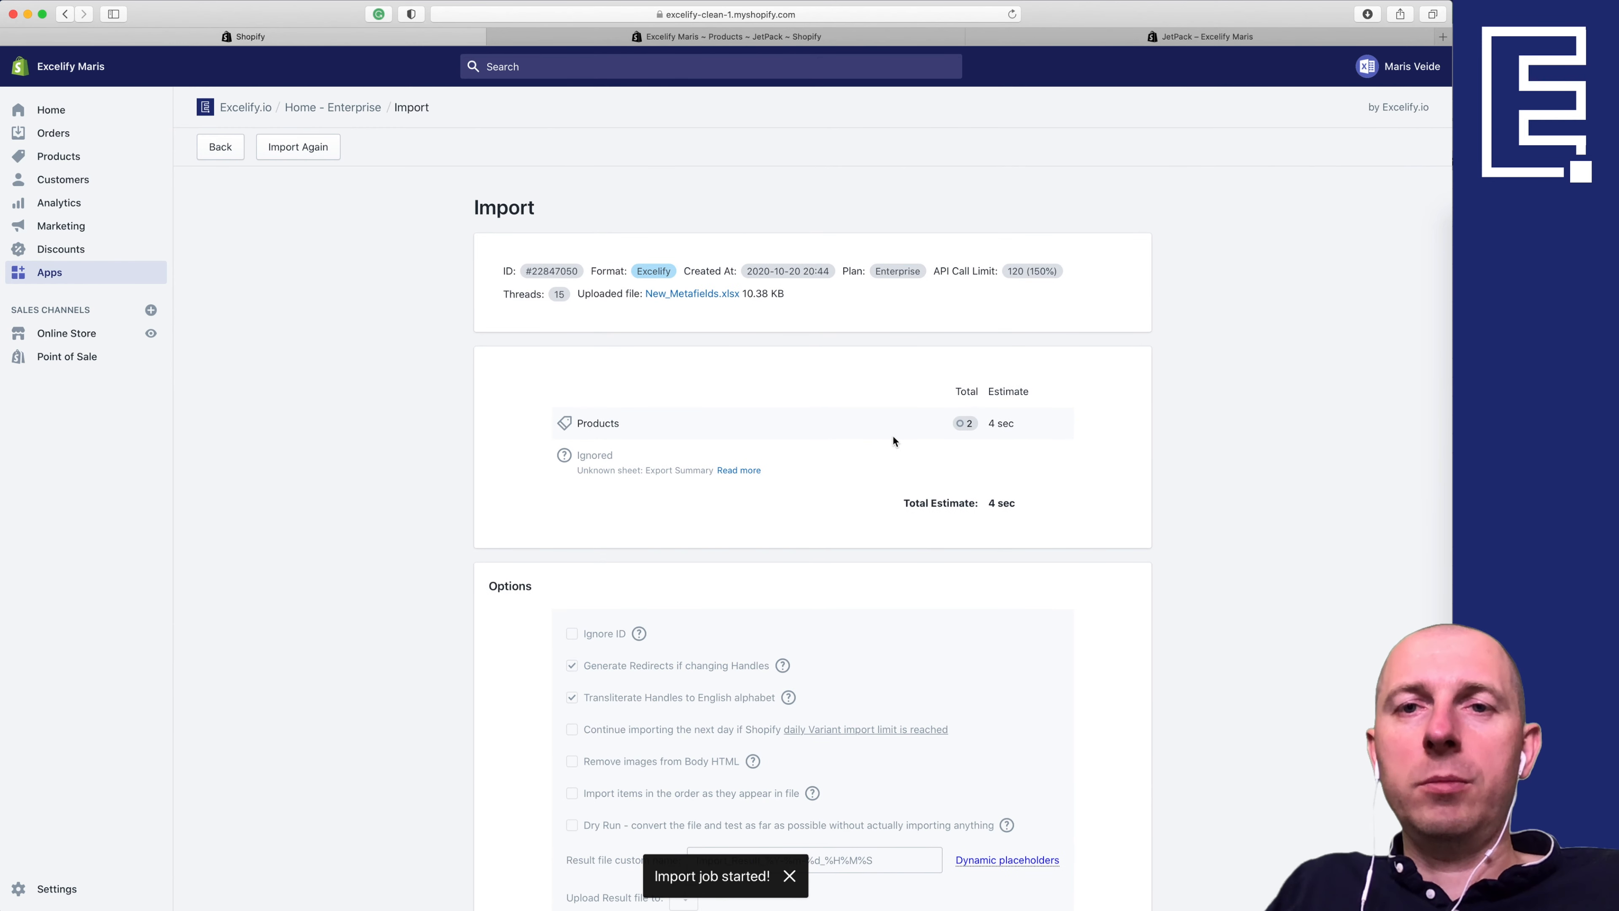
left_click_drag(866, 602, 902, 602)
left_click(917, 608)
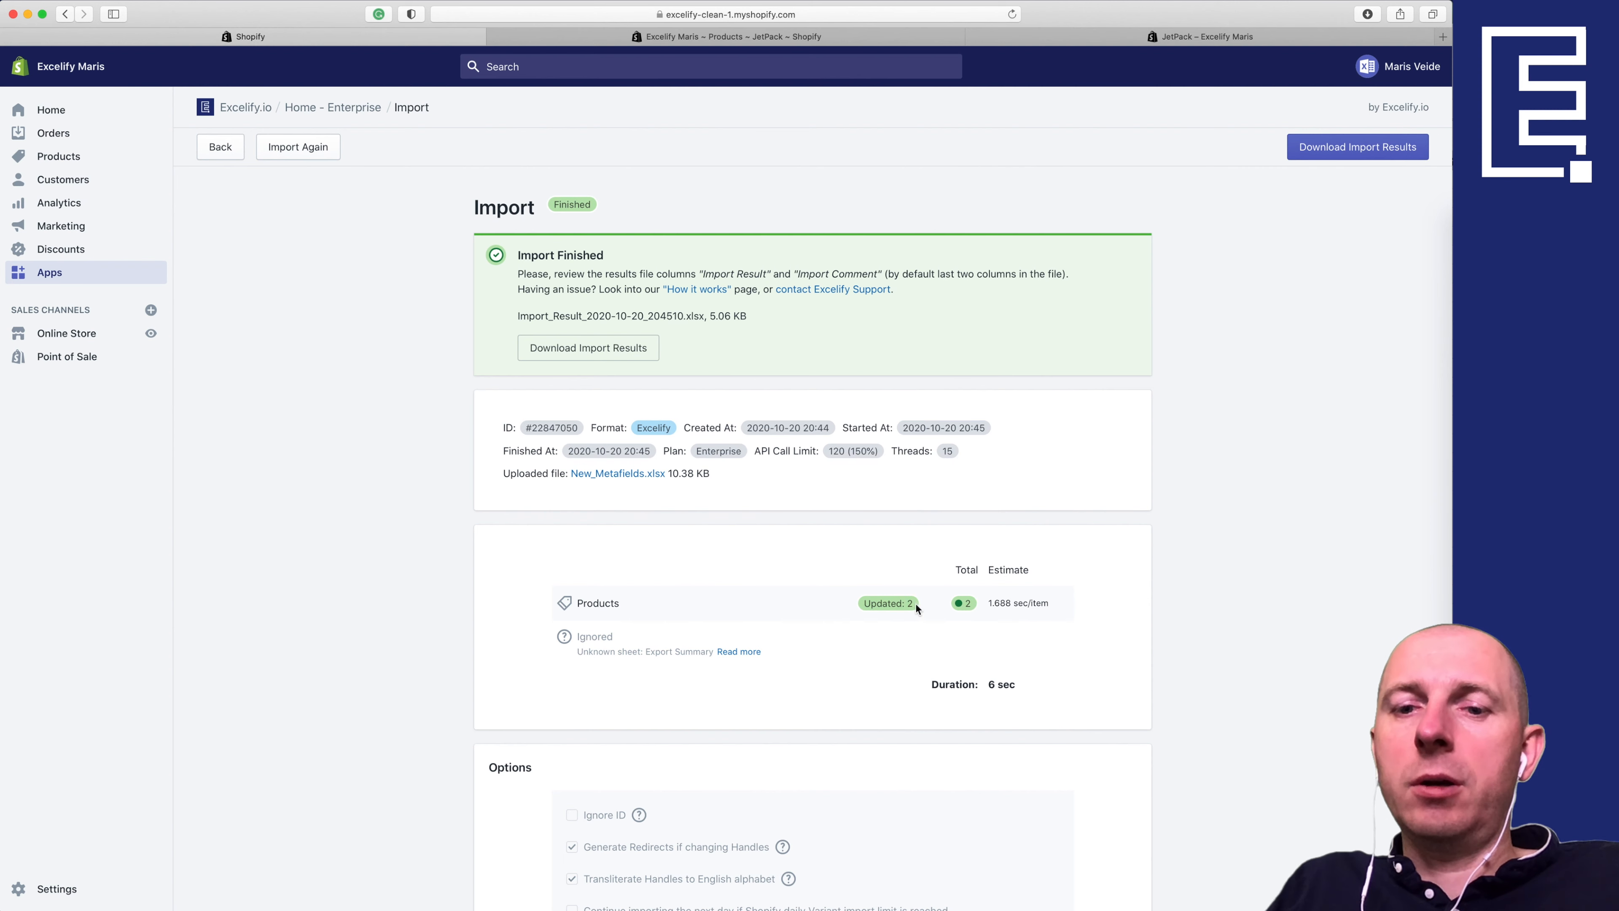
Step: Switch to the JetPack product page in the Shopify admin and return to the products list
left_click(713, 37)
scroll(451, 273, "up", 10)
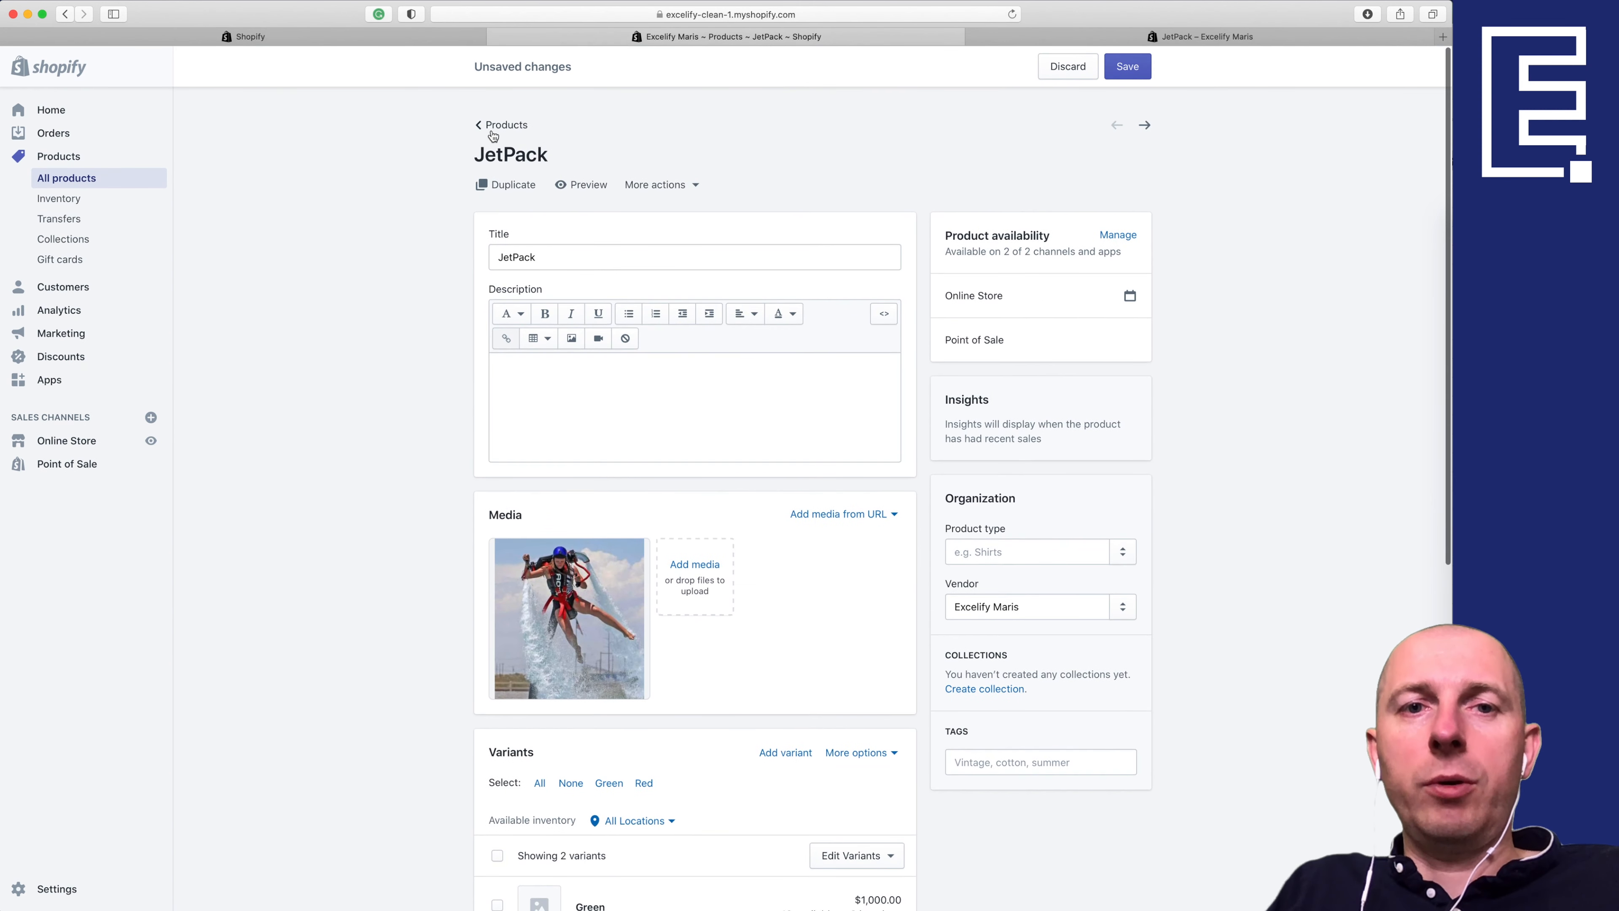
left_click(494, 132)
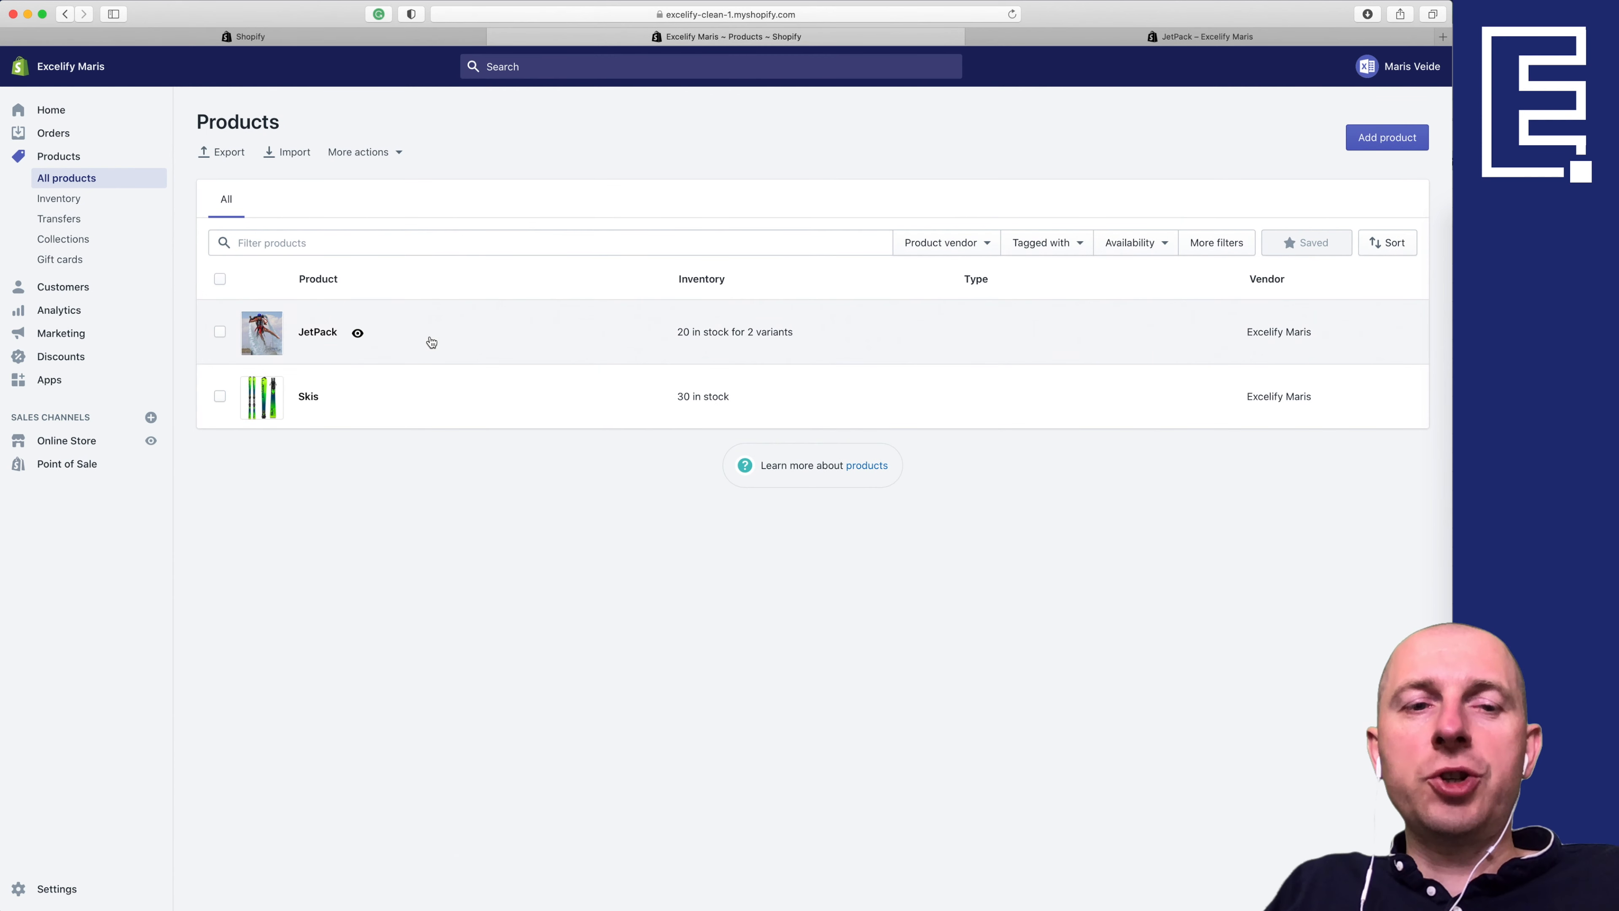
Step: Open the JetPack product and check the page title and description in its search engine listing
left_click(492, 323)
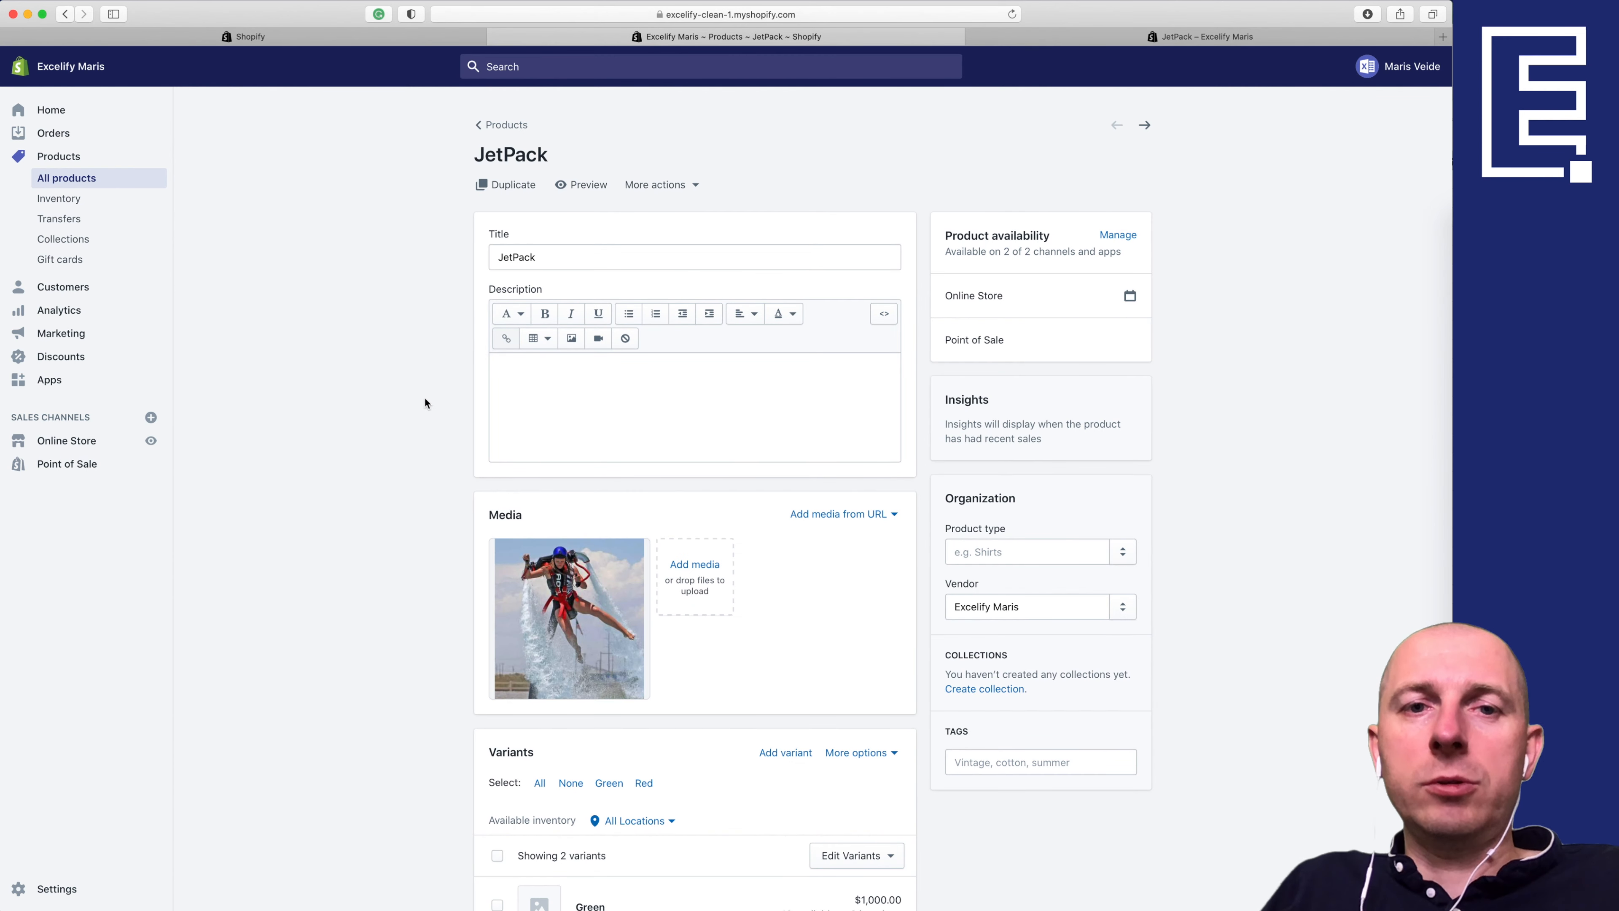
scroll(472, 440, "down", 5)
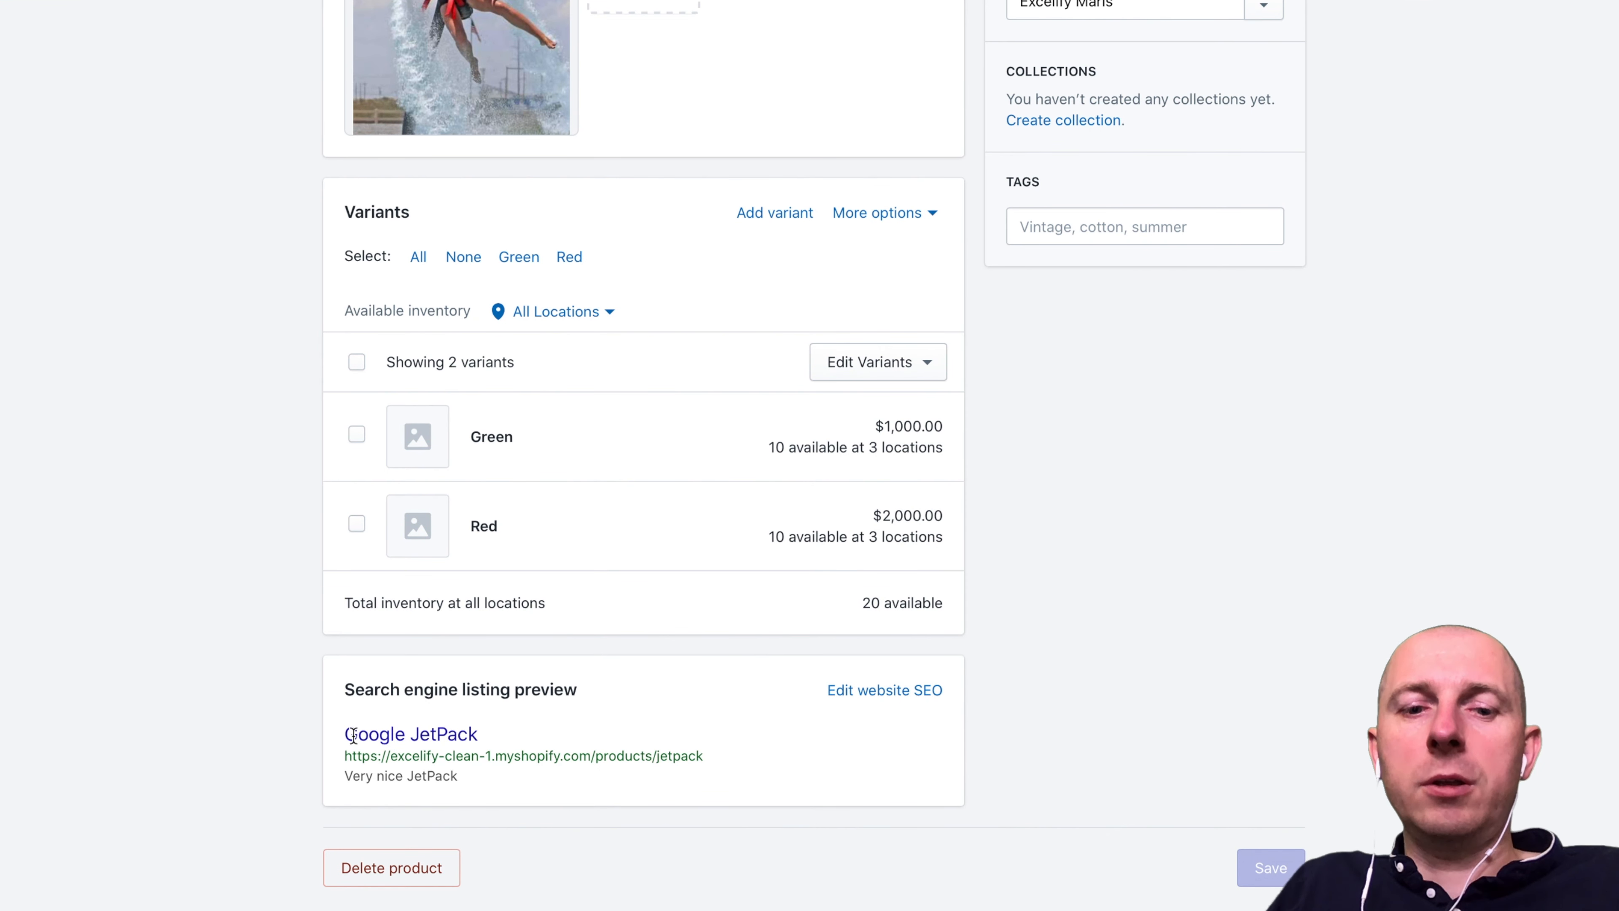
left_click_drag(354, 735, 463, 735)
left_click(461, 736)
left_click_drag(360, 777, 459, 776)
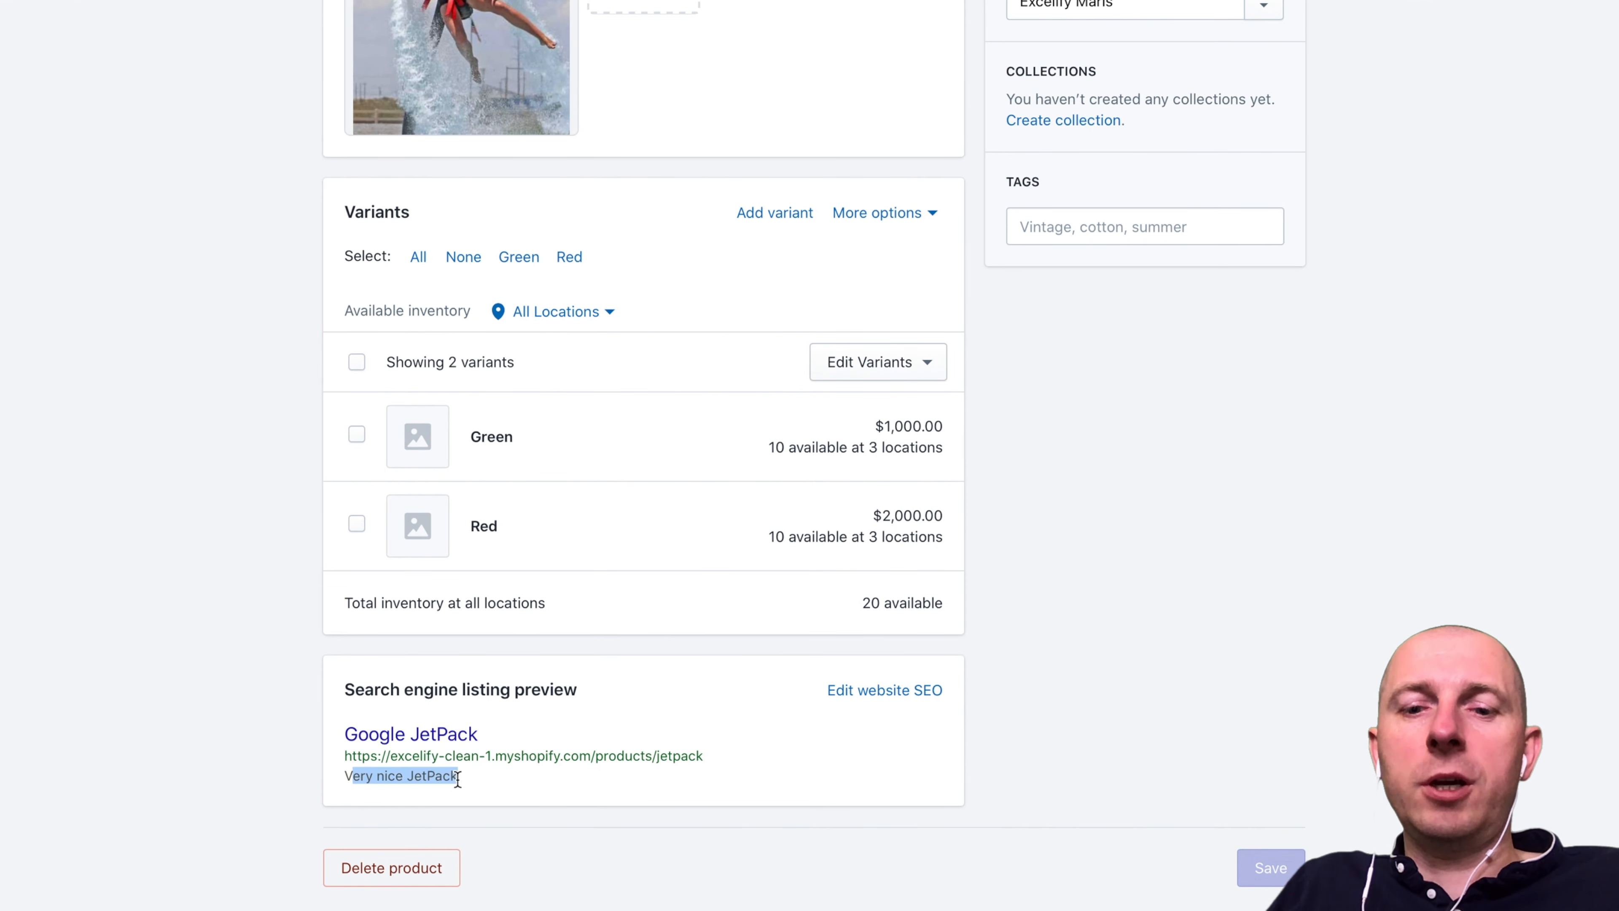
left_click(885, 689)
left_click_drag(530, 480, 289, 472)
left_click(451, 477)
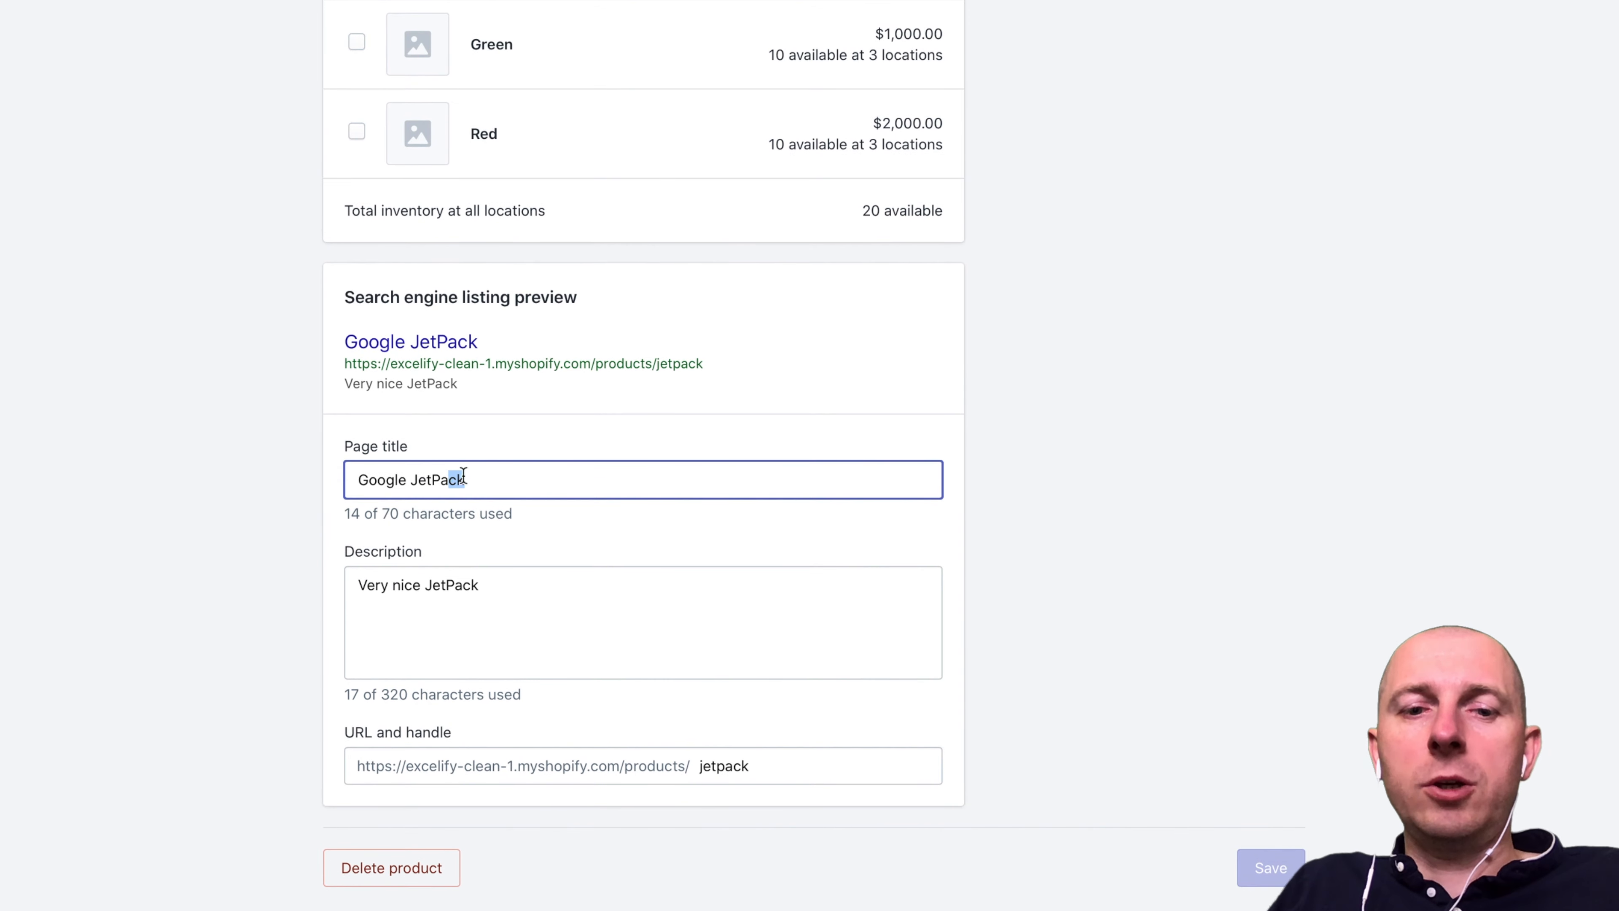
left_click_drag(515, 614, 280, 591)
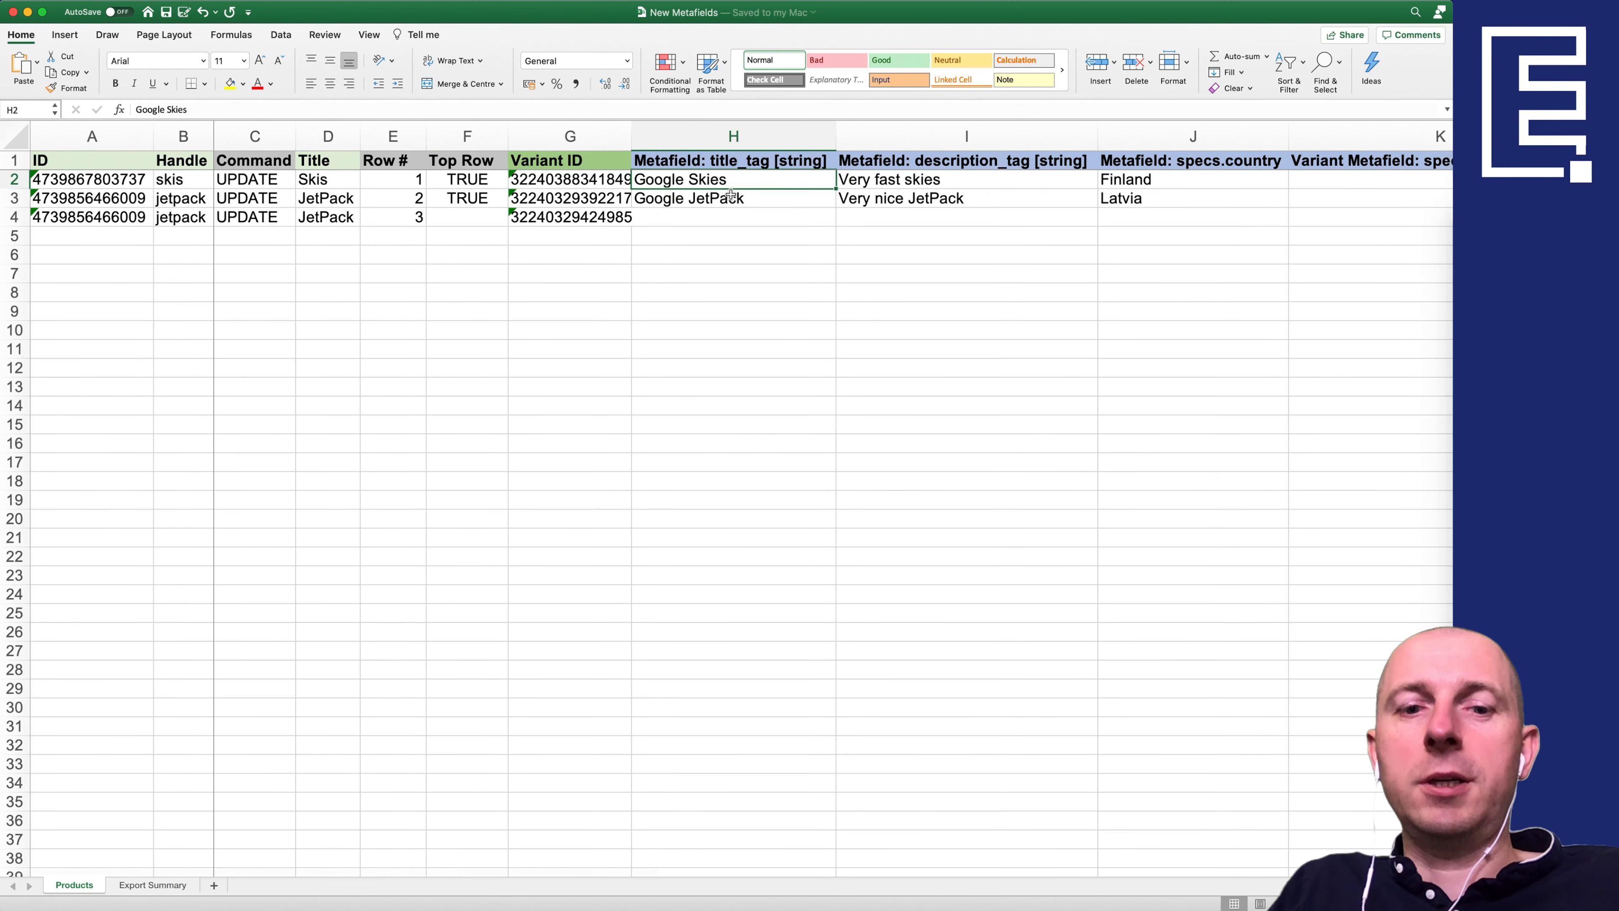
Step: Check the page title and description in the Skis product's search engine listing
left_click_drag(471, 508, 289, 503)
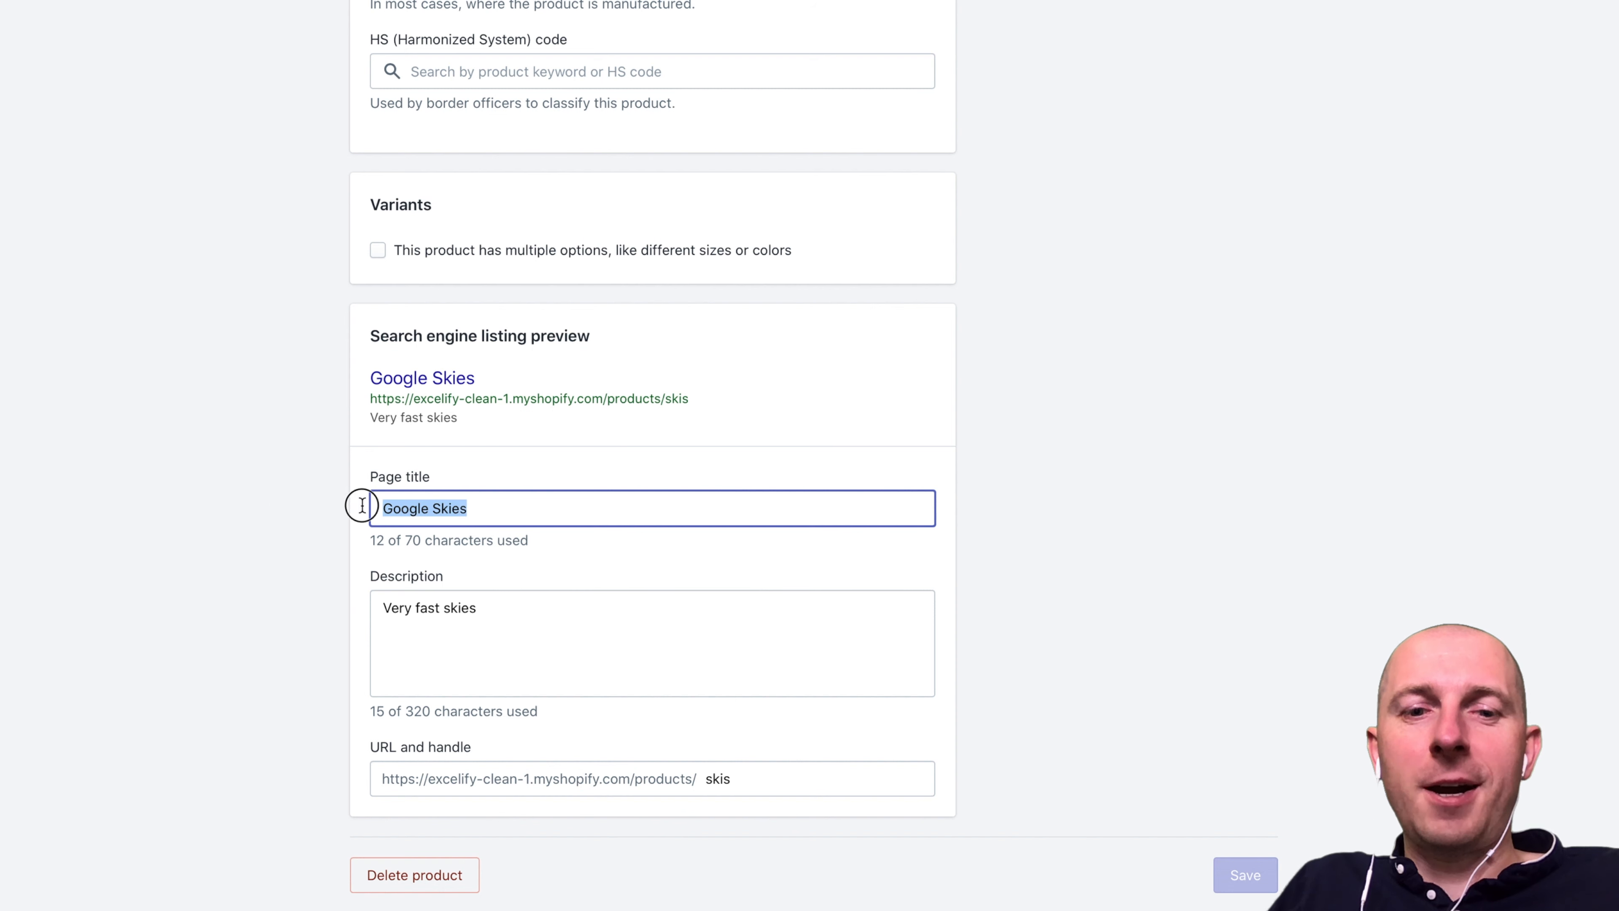
left_click(473, 508)
left_click_drag(511, 616, 335, 610)
left_click(494, 611)
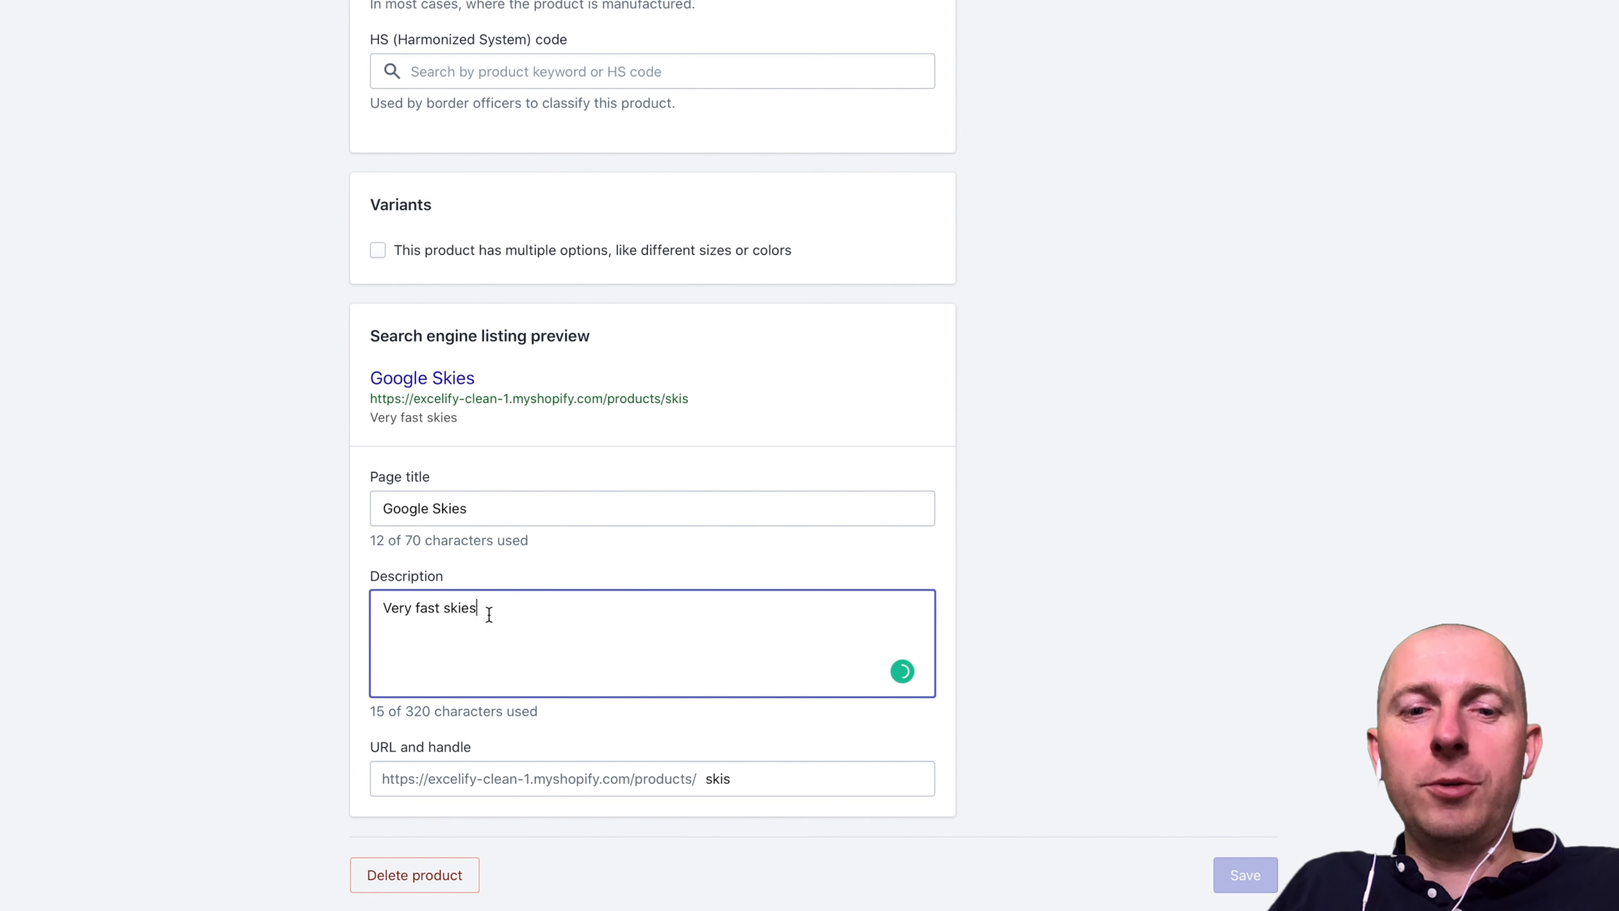
left_click(472, 510)
left_click_drag(491, 608, 350, 604)
left_click(546, 622)
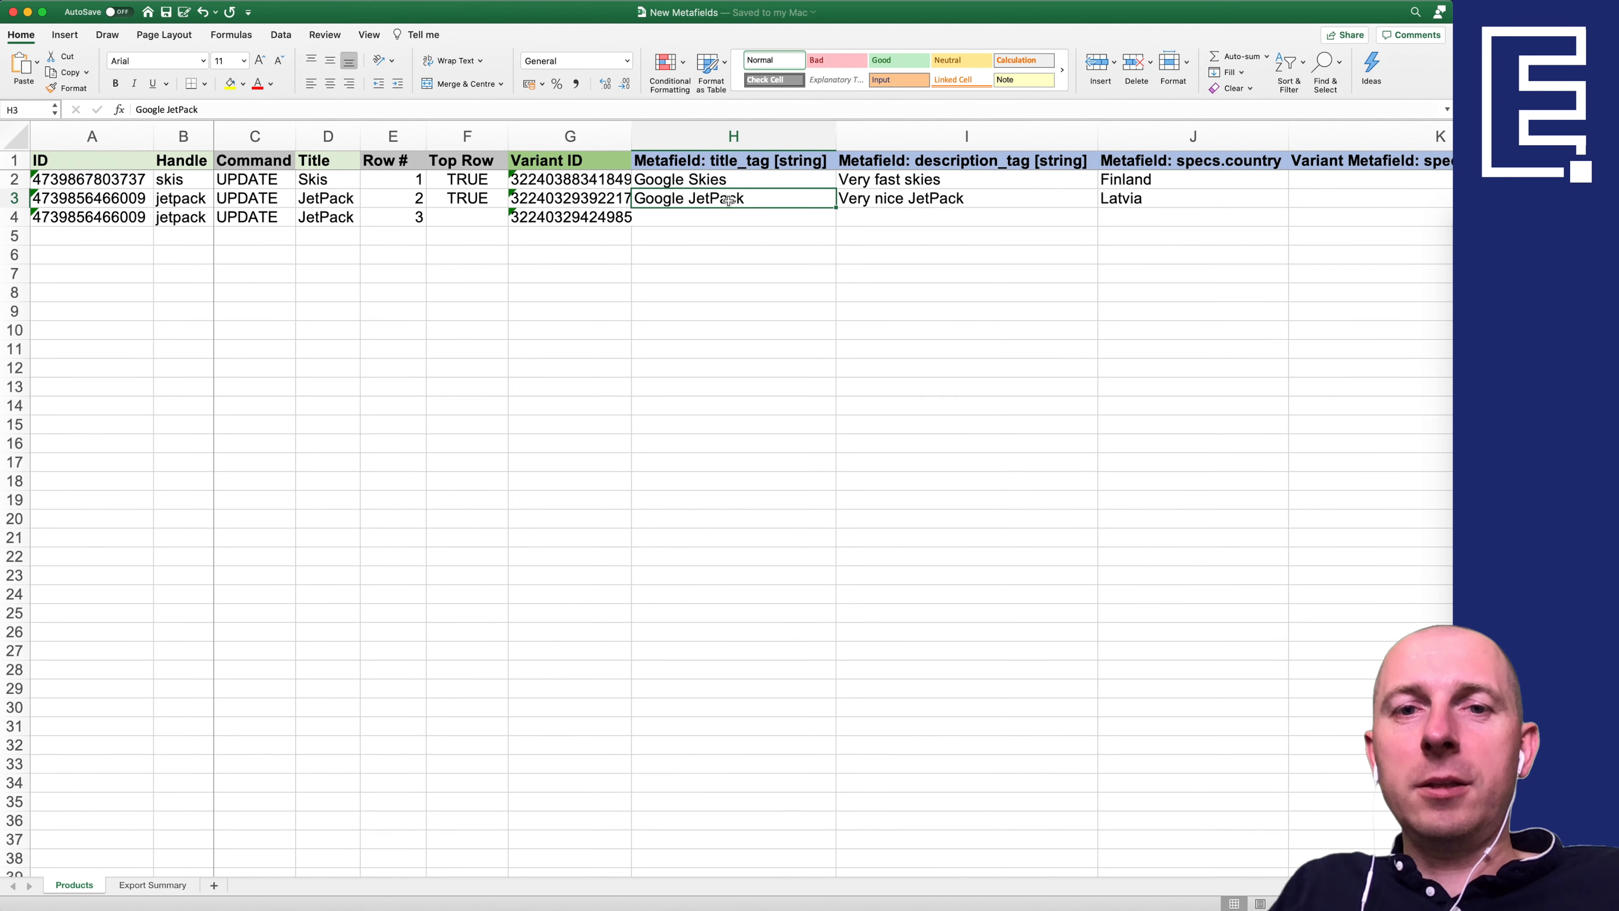
Step: Switch to the New Metafields workbook and review the JetPack SEO values and the custom specs metafield columns
left_click(897, 200)
left_click(795, 199)
scroll(908, 219, "right", 6)
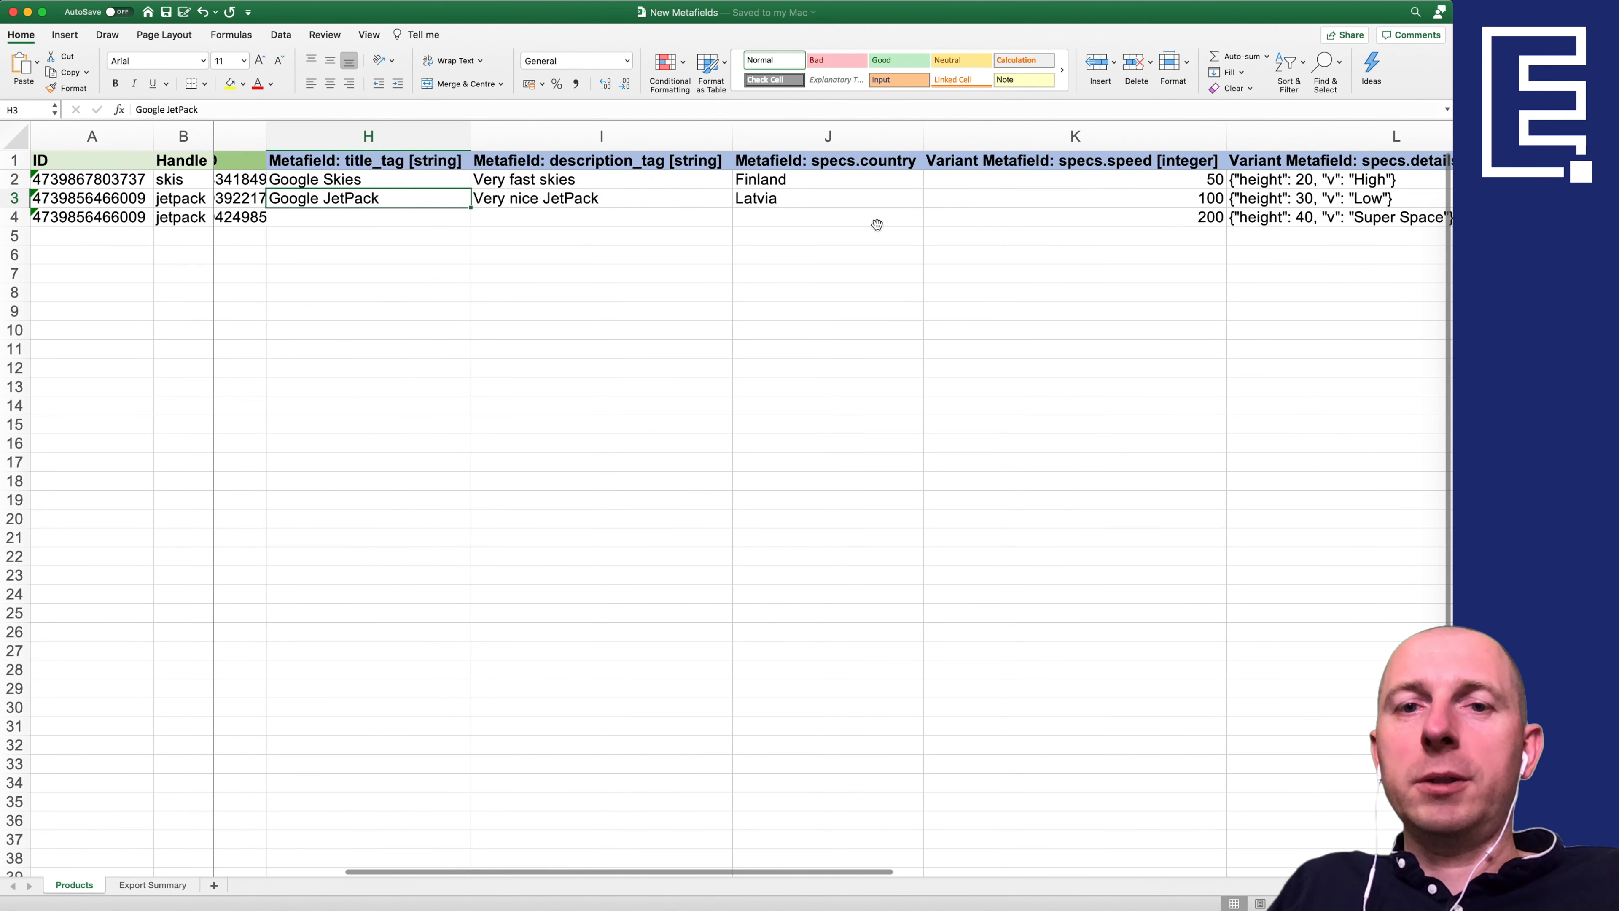
left_click_drag(842, 137, 1259, 144)
scroll(901, 261, "right", 3)
scroll(901, 261, "right", 3)
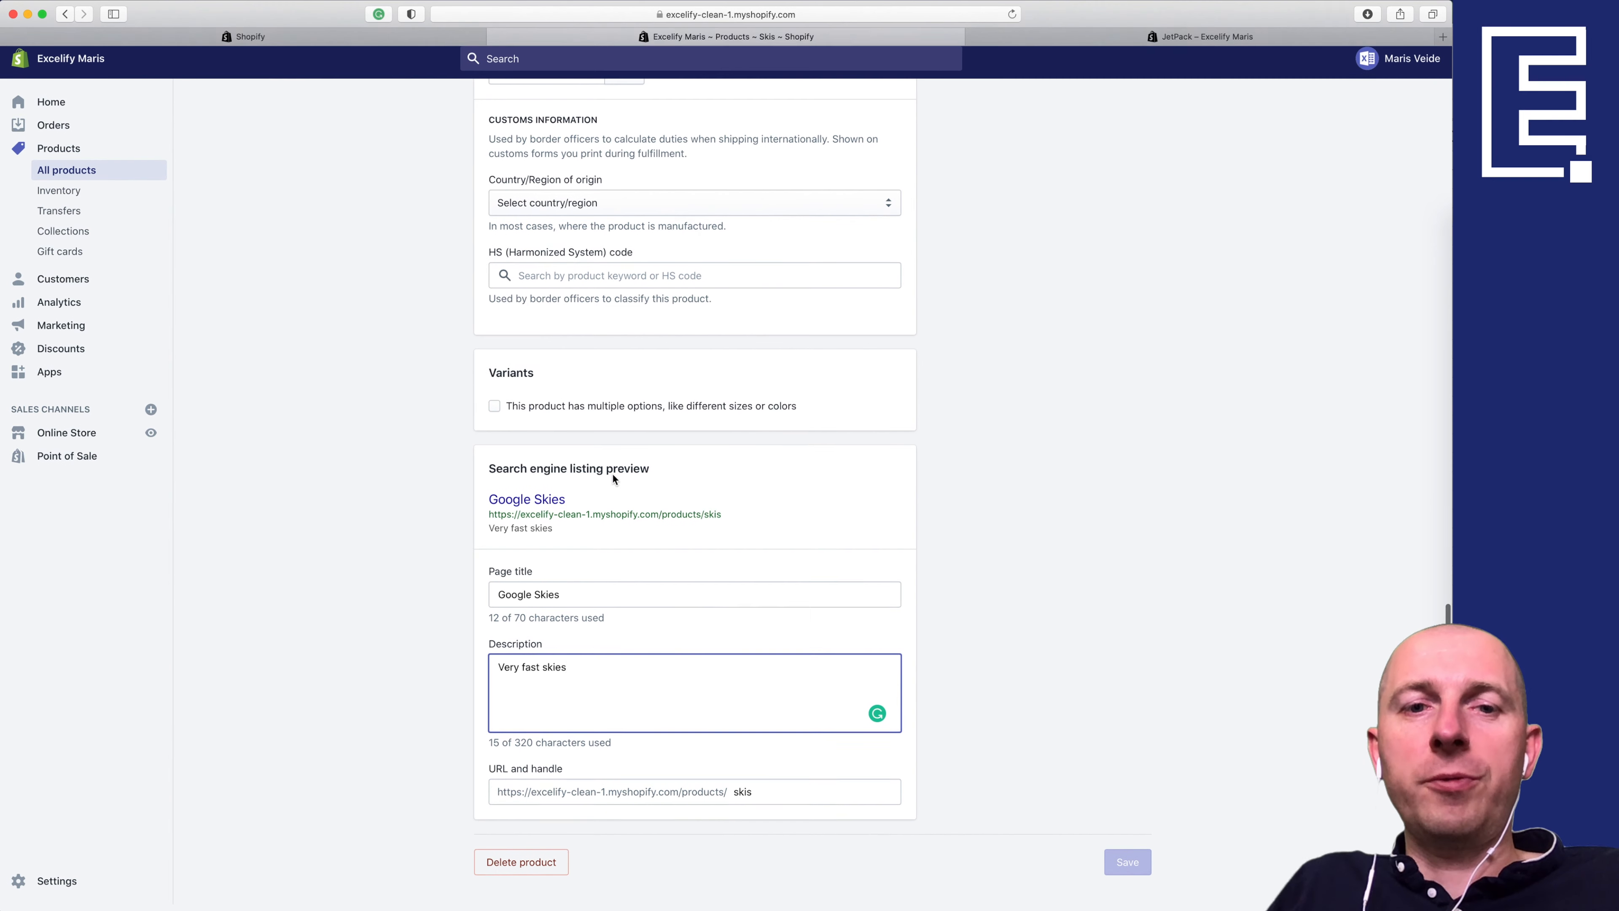
Step: Return from the Skis product to the Shopify products list and switch to the JetPack storefront page
scroll(618, 447, "up", 3)
scroll(626, 421, "up", 15)
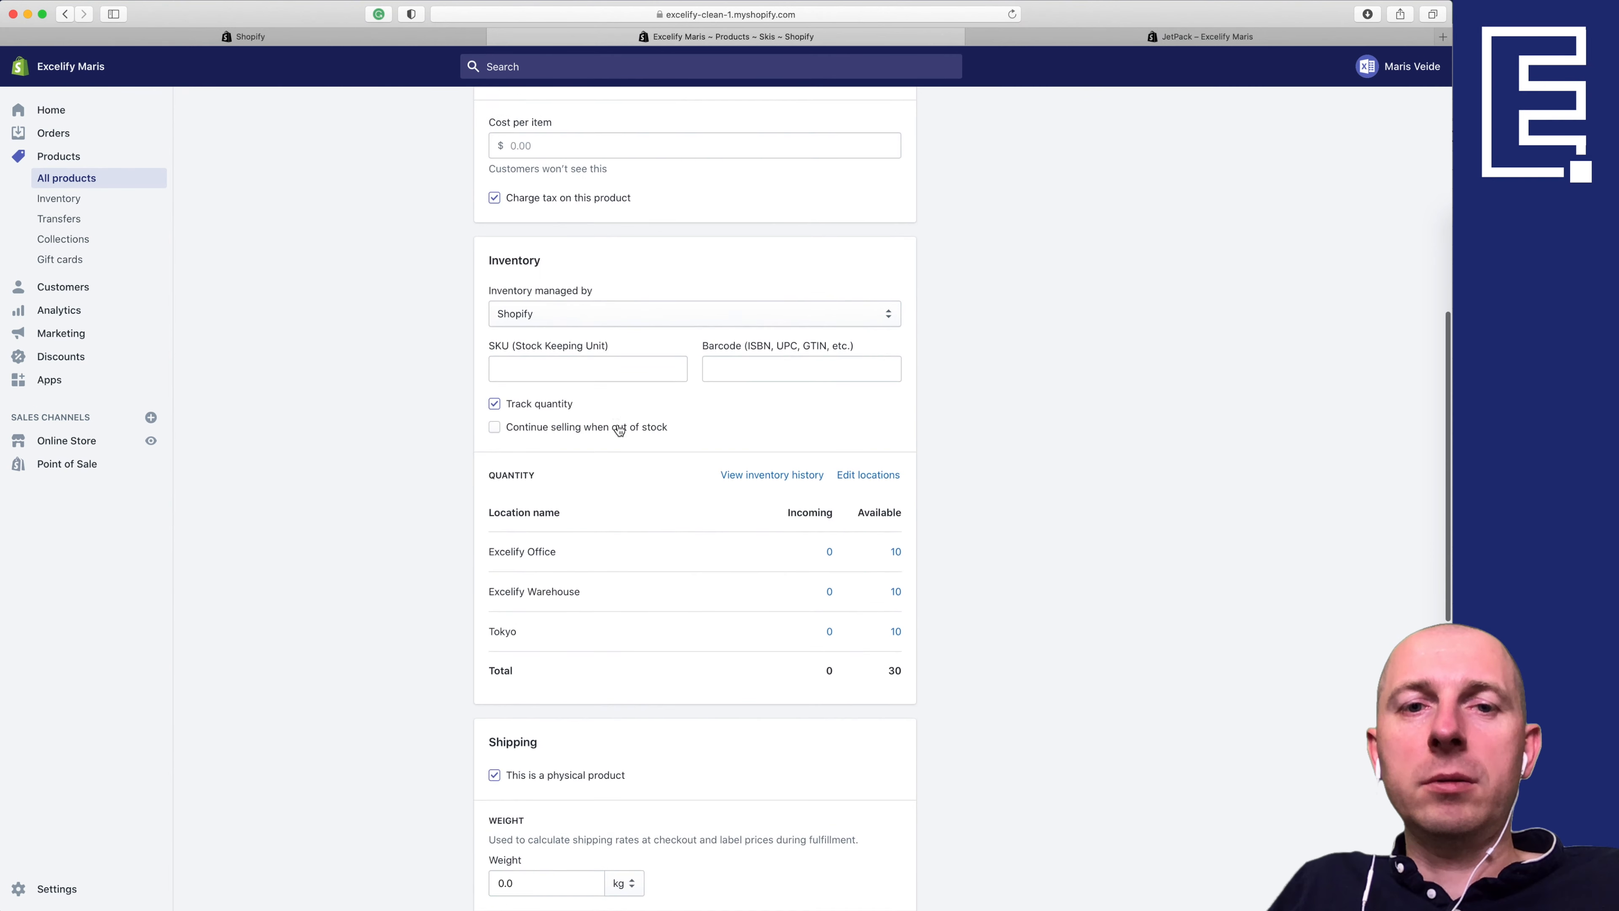
left_click(509, 126)
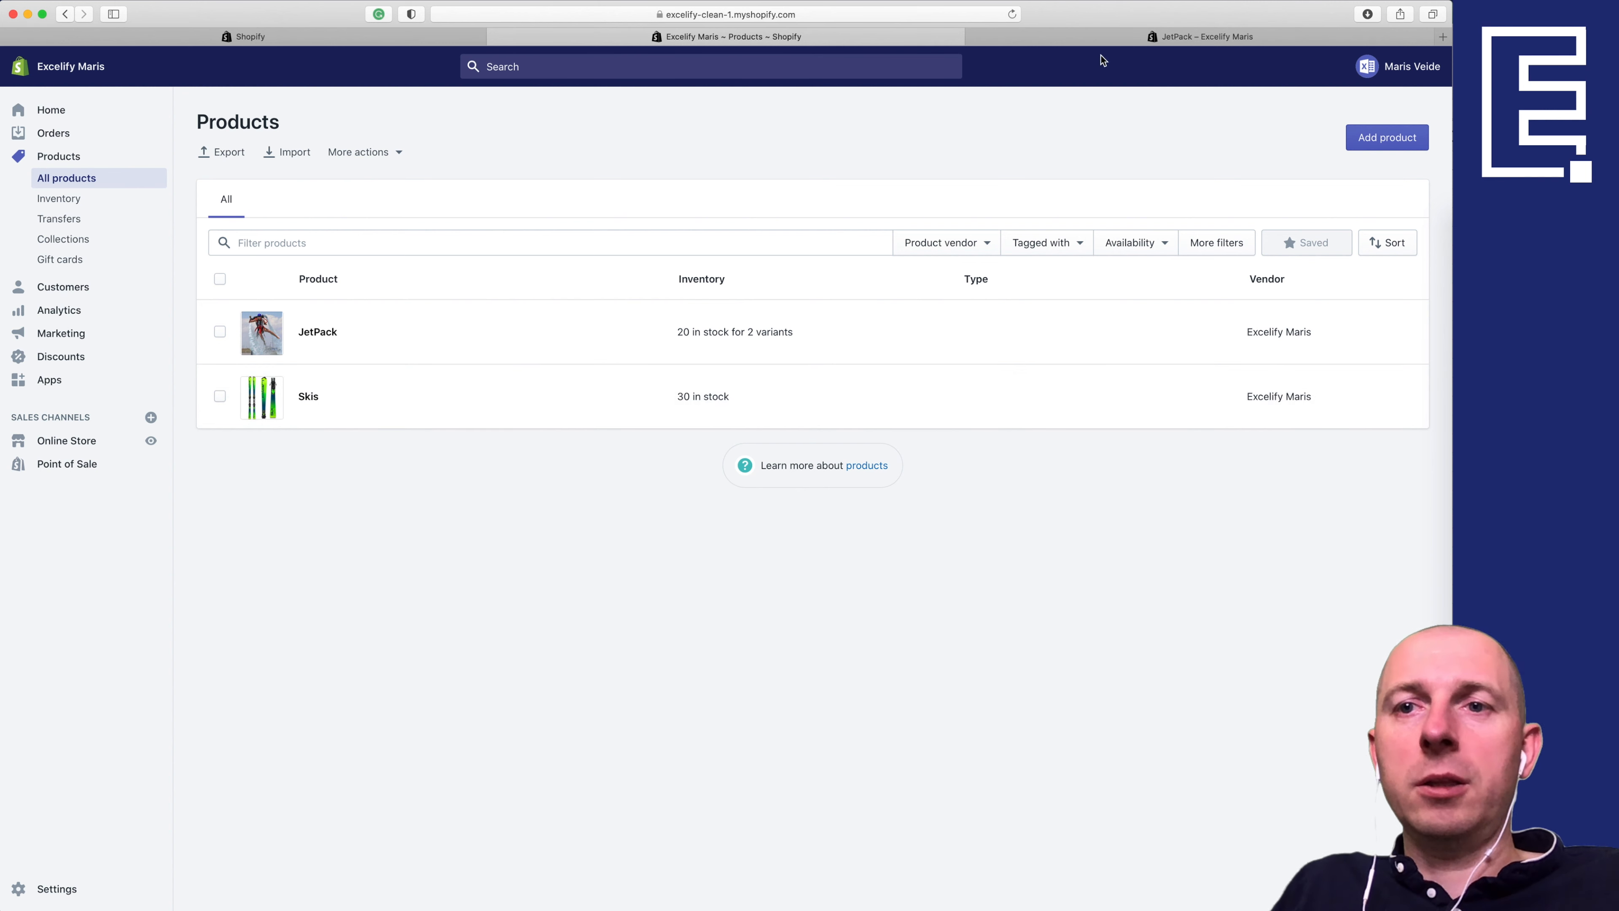
left_click(1089, 40)
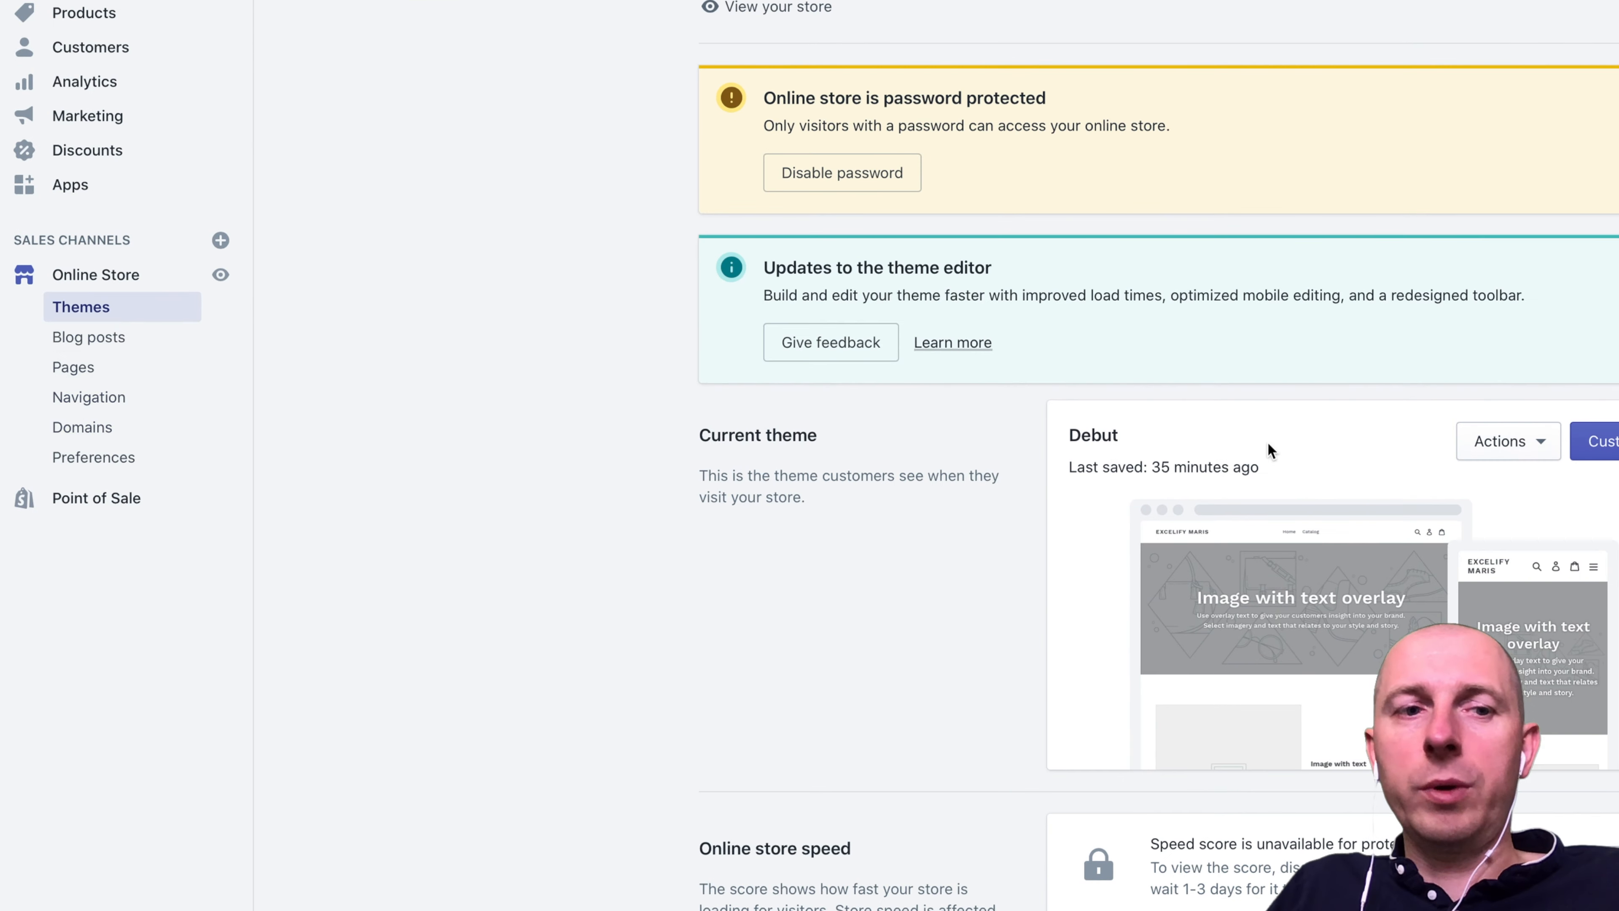
Step: Open the Debut theme's code for editing and open the product.liquid template
left_click(1511, 442)
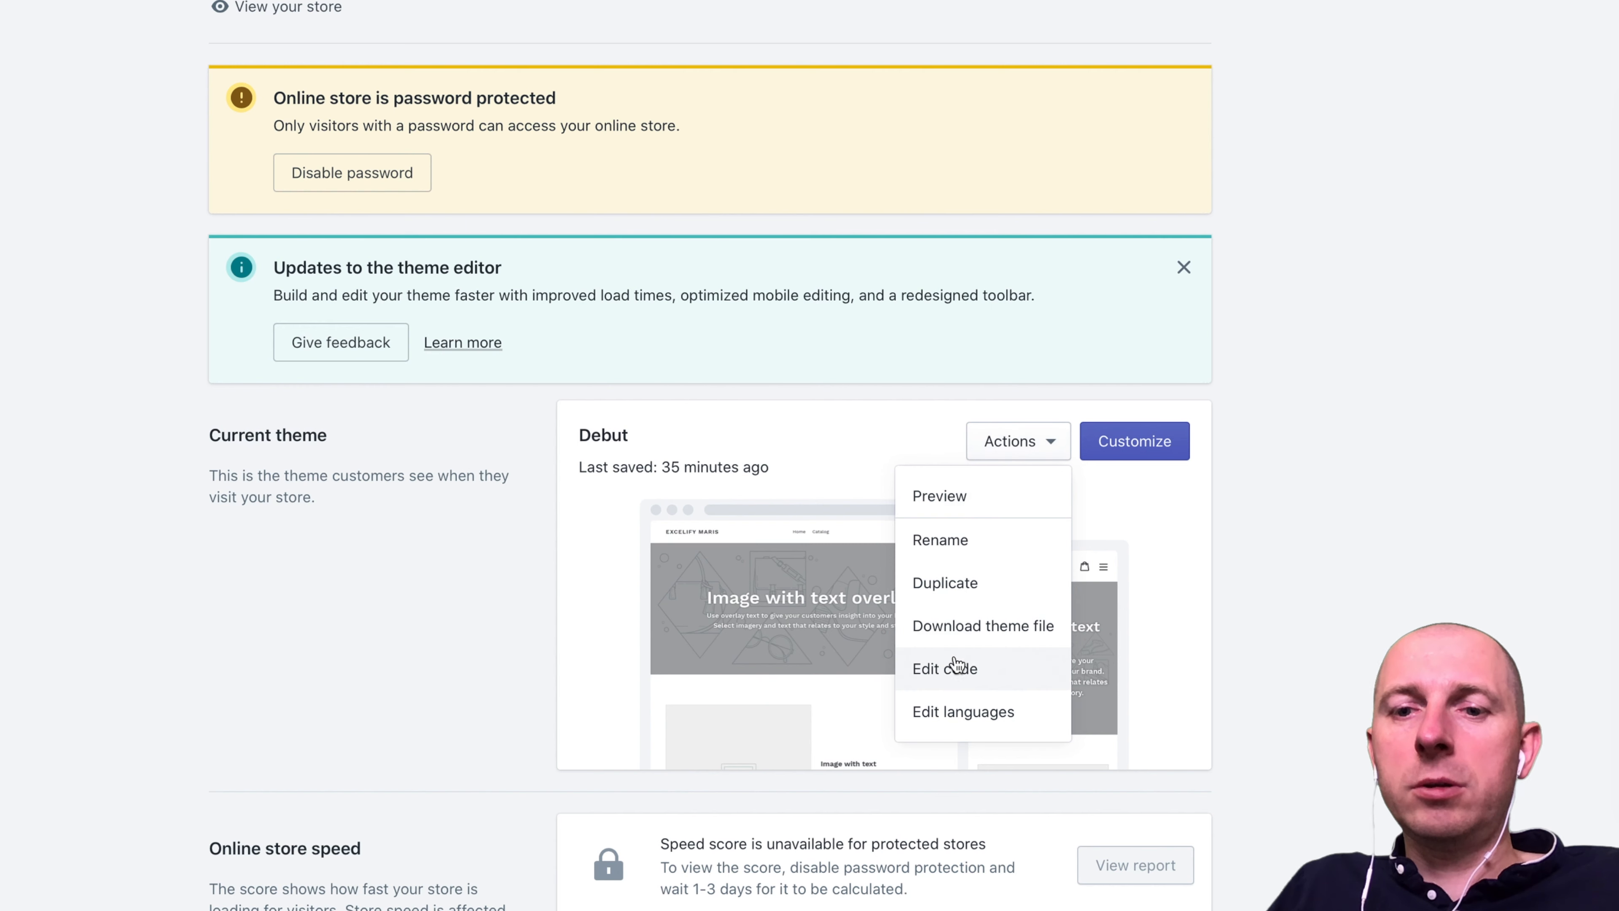
left_click(947, 670)
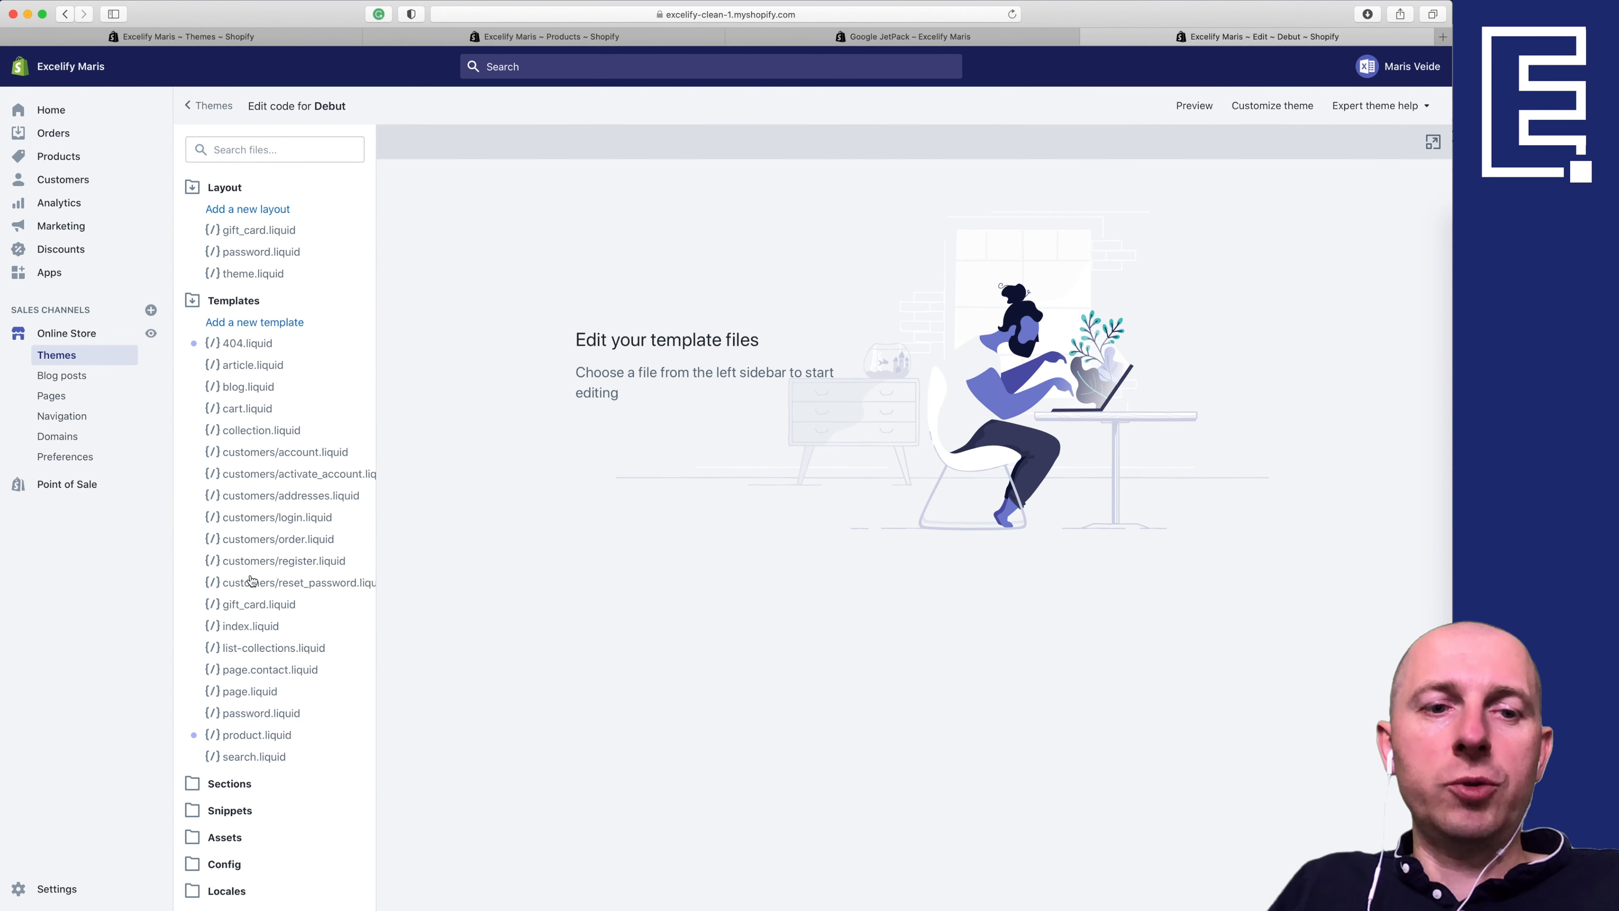
left_click(245, 738)
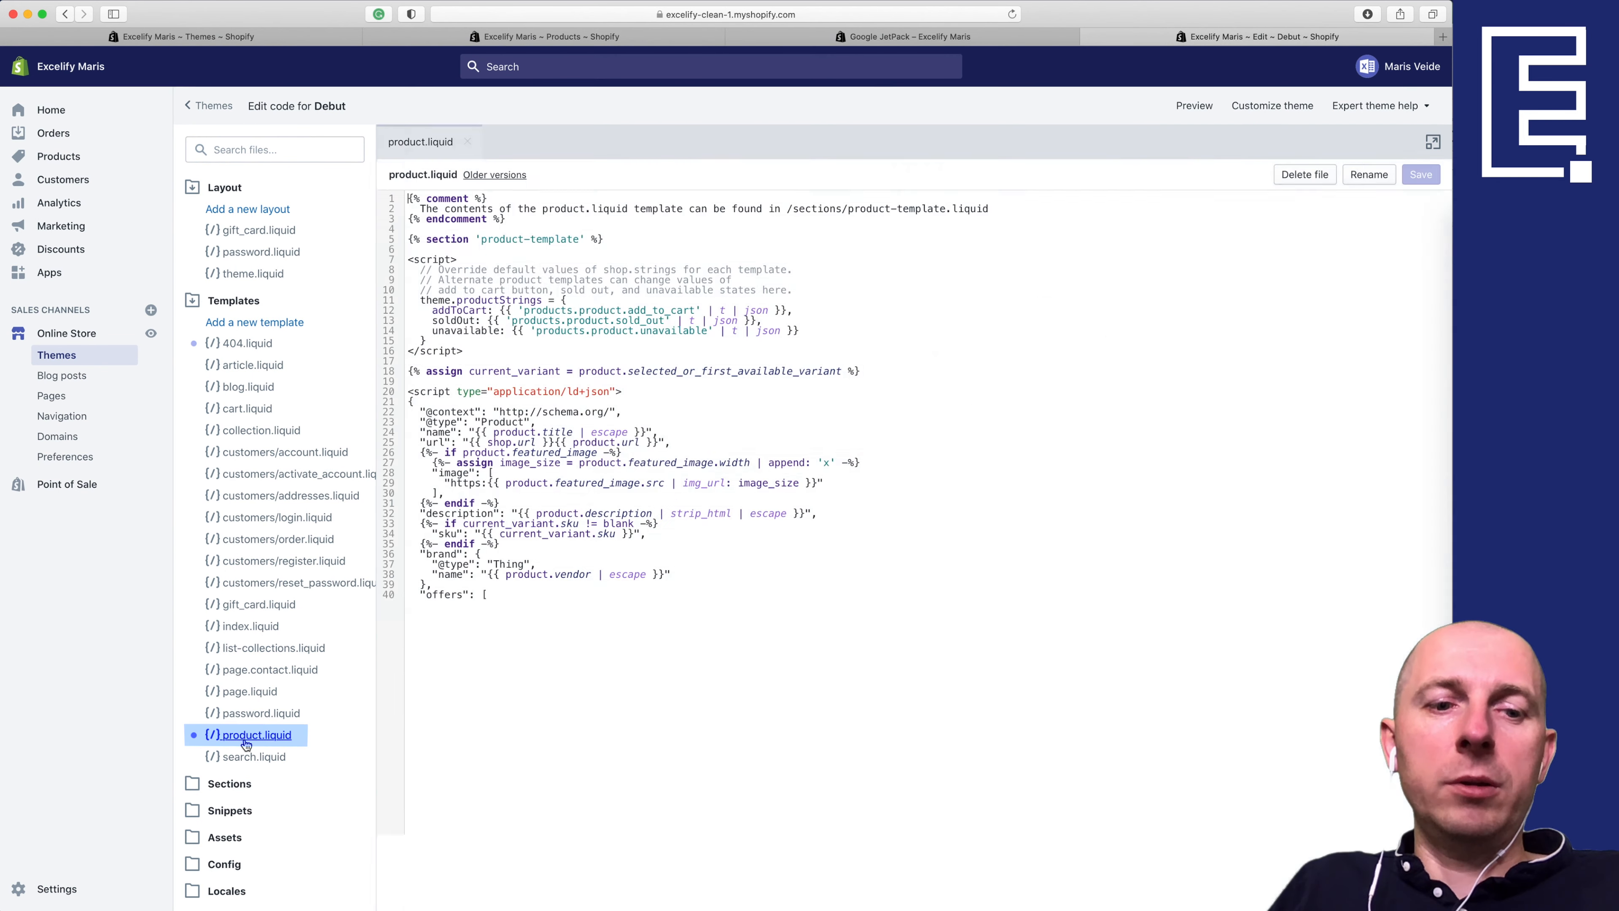
Step: Add an opening and closing center tag after the final script block in product.liquid
left_click(475, 758)
key("Return")
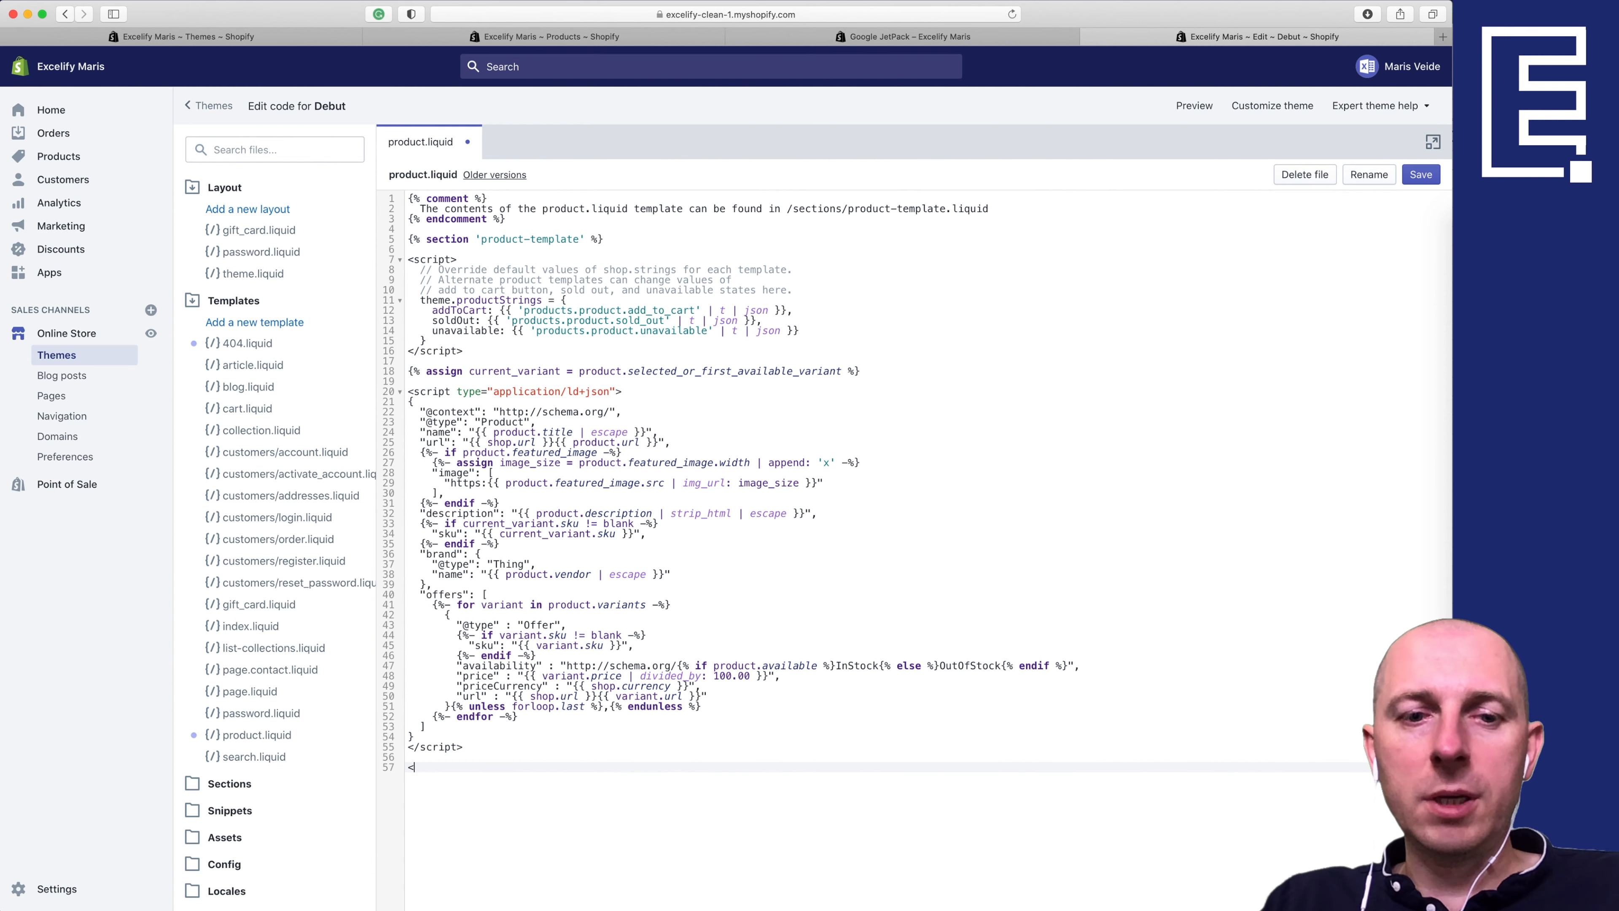
type("cen")
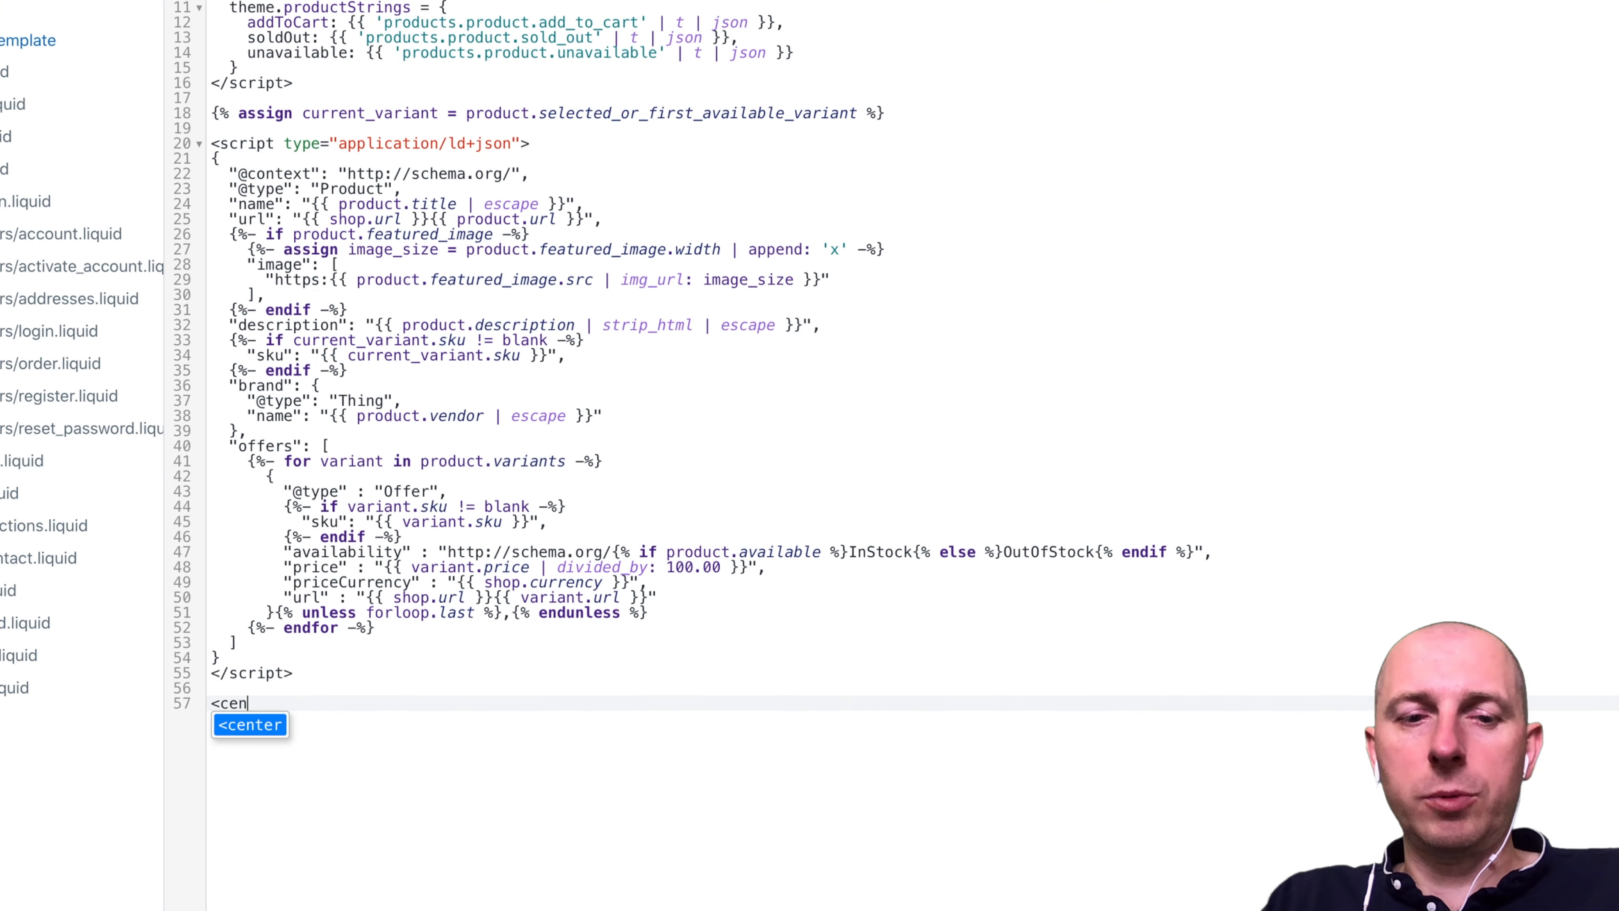
key("Return")
type(">")
key("Return")
type("</")
key("Up")
key("Return")
Step: Insert an unordered list with one empty li item inside the center block
type("<")
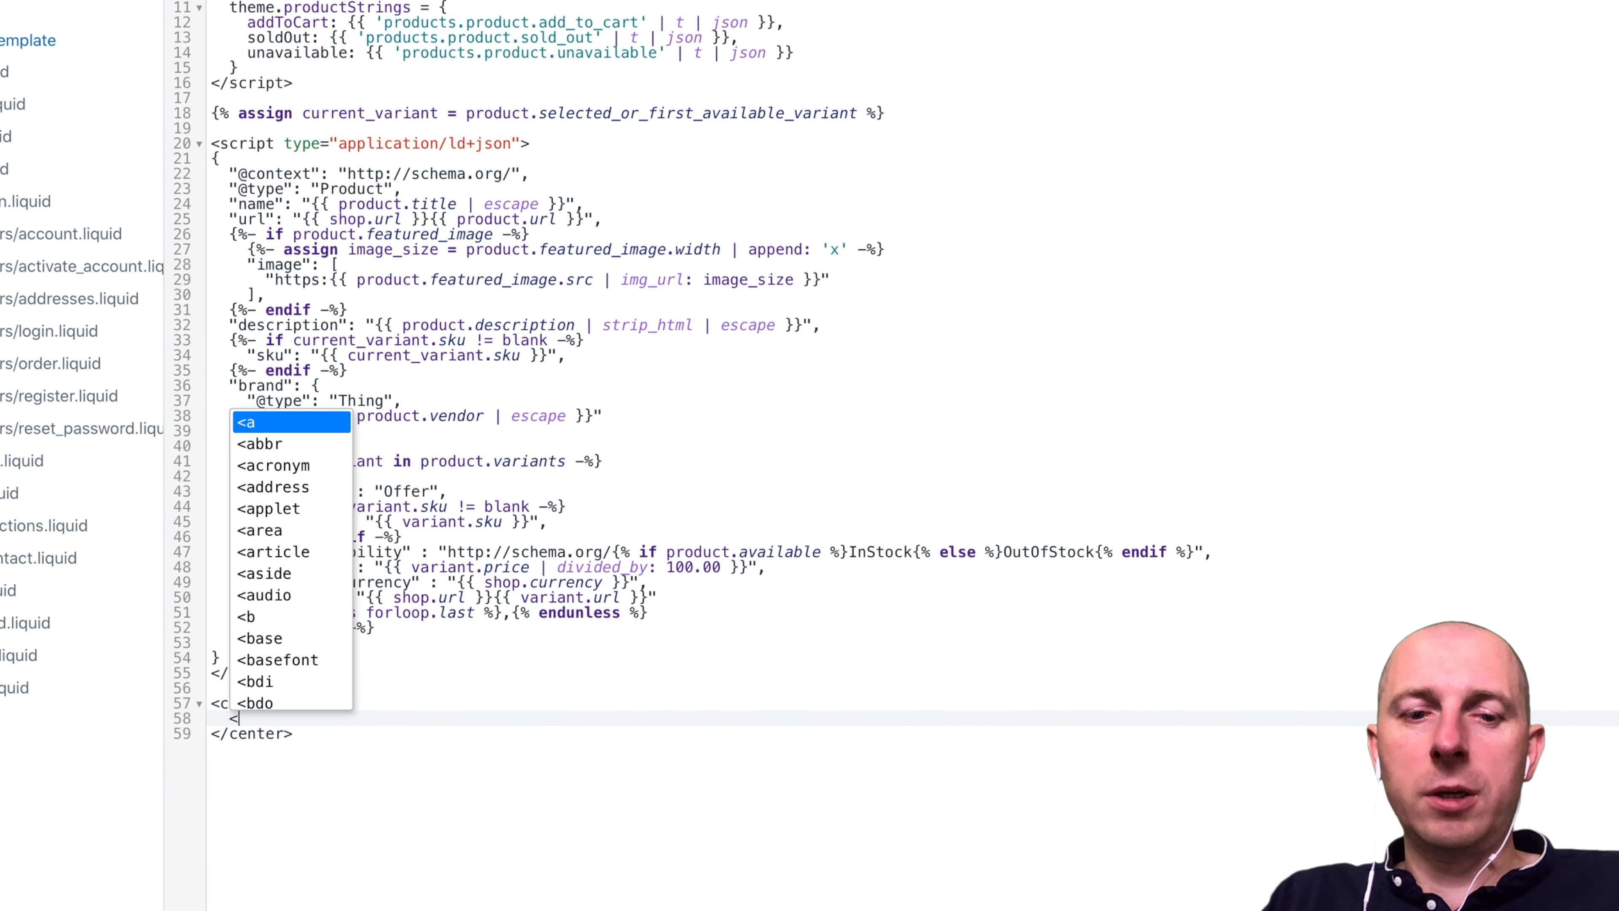
type("ul>   <")
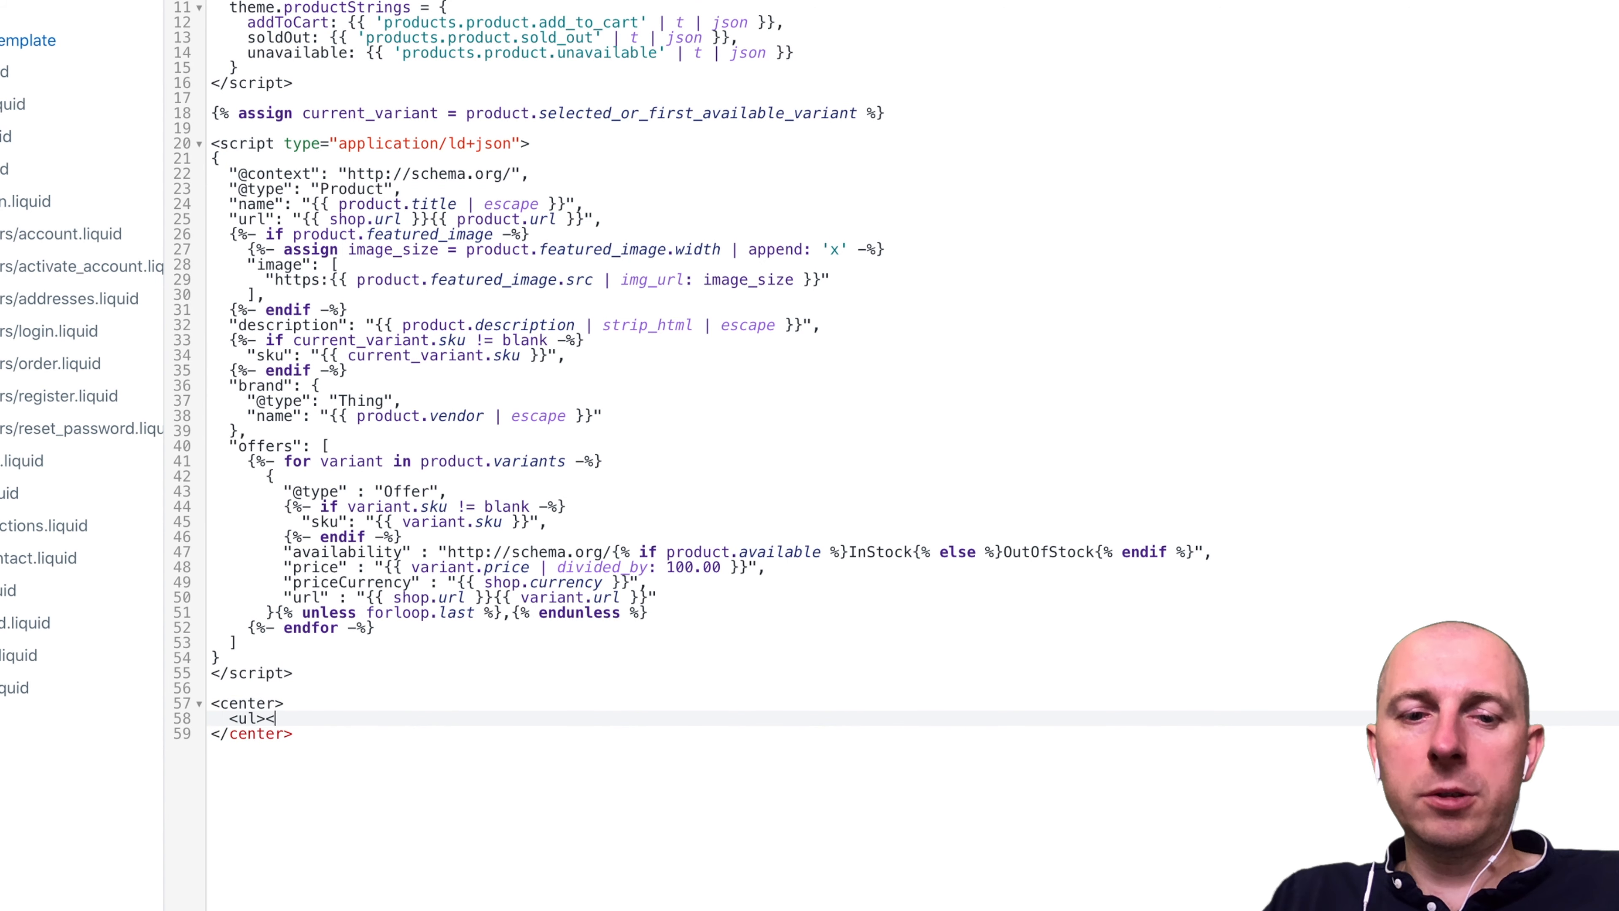
type("/")
key("Left")
key("Left")
key("Left")
key("Left")
key("Left")
key("Return")
key("Return")
type("<li>")
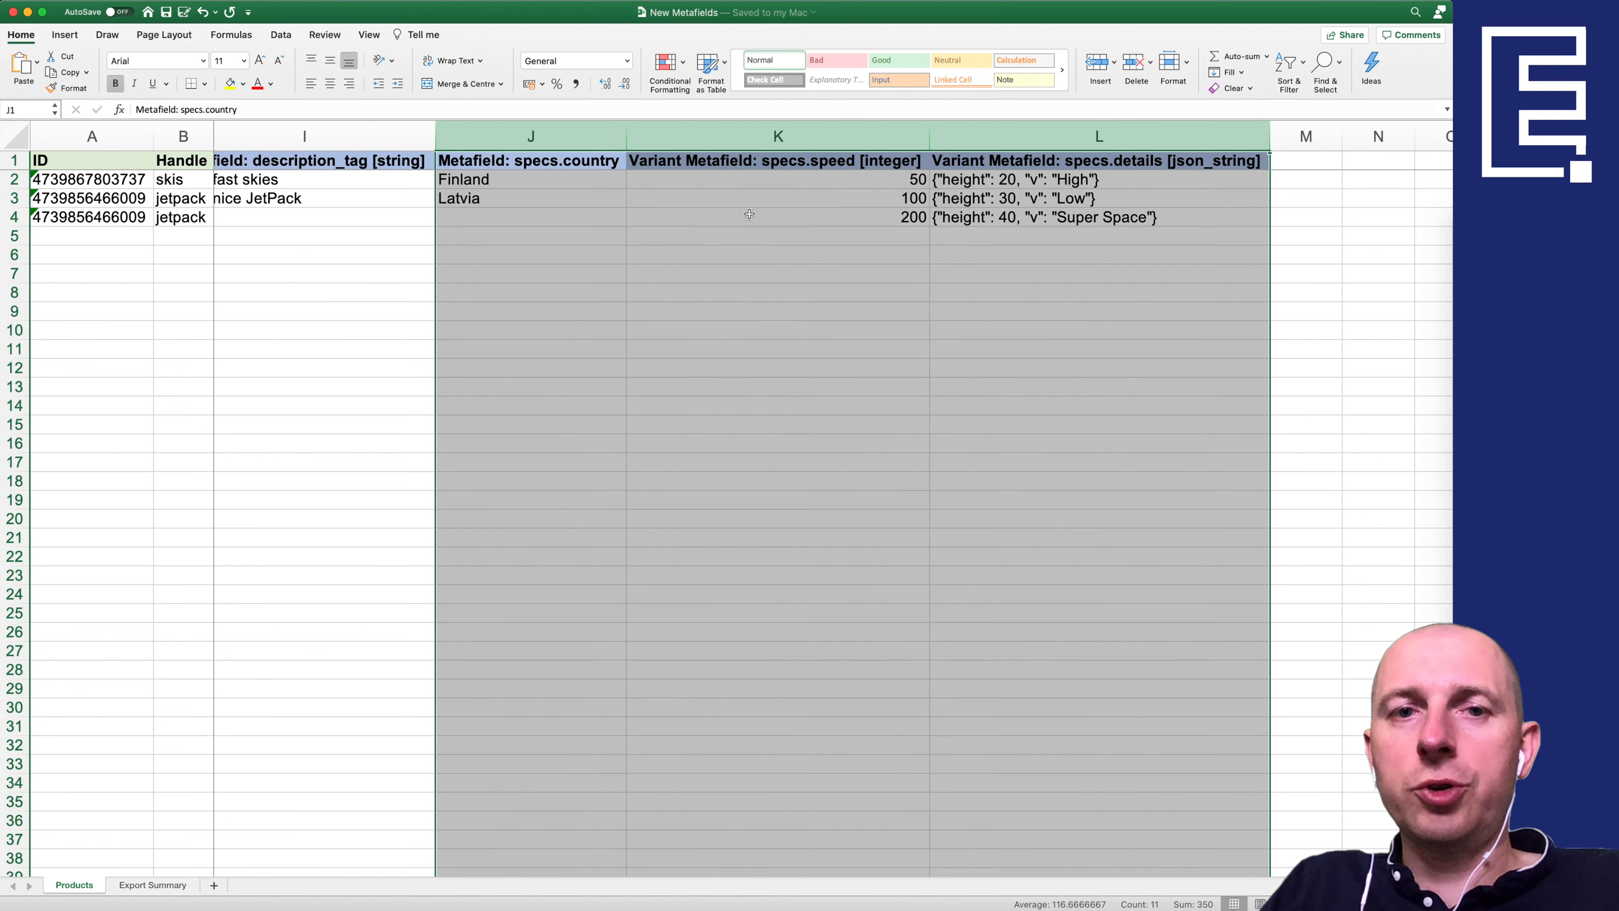
Step: Check the specs.country column in Excel, then copy {{ product.metafields.specs.material }} from the Excelify tutorial into the empty list item
left_click_drag(530, 161, 556, 208)
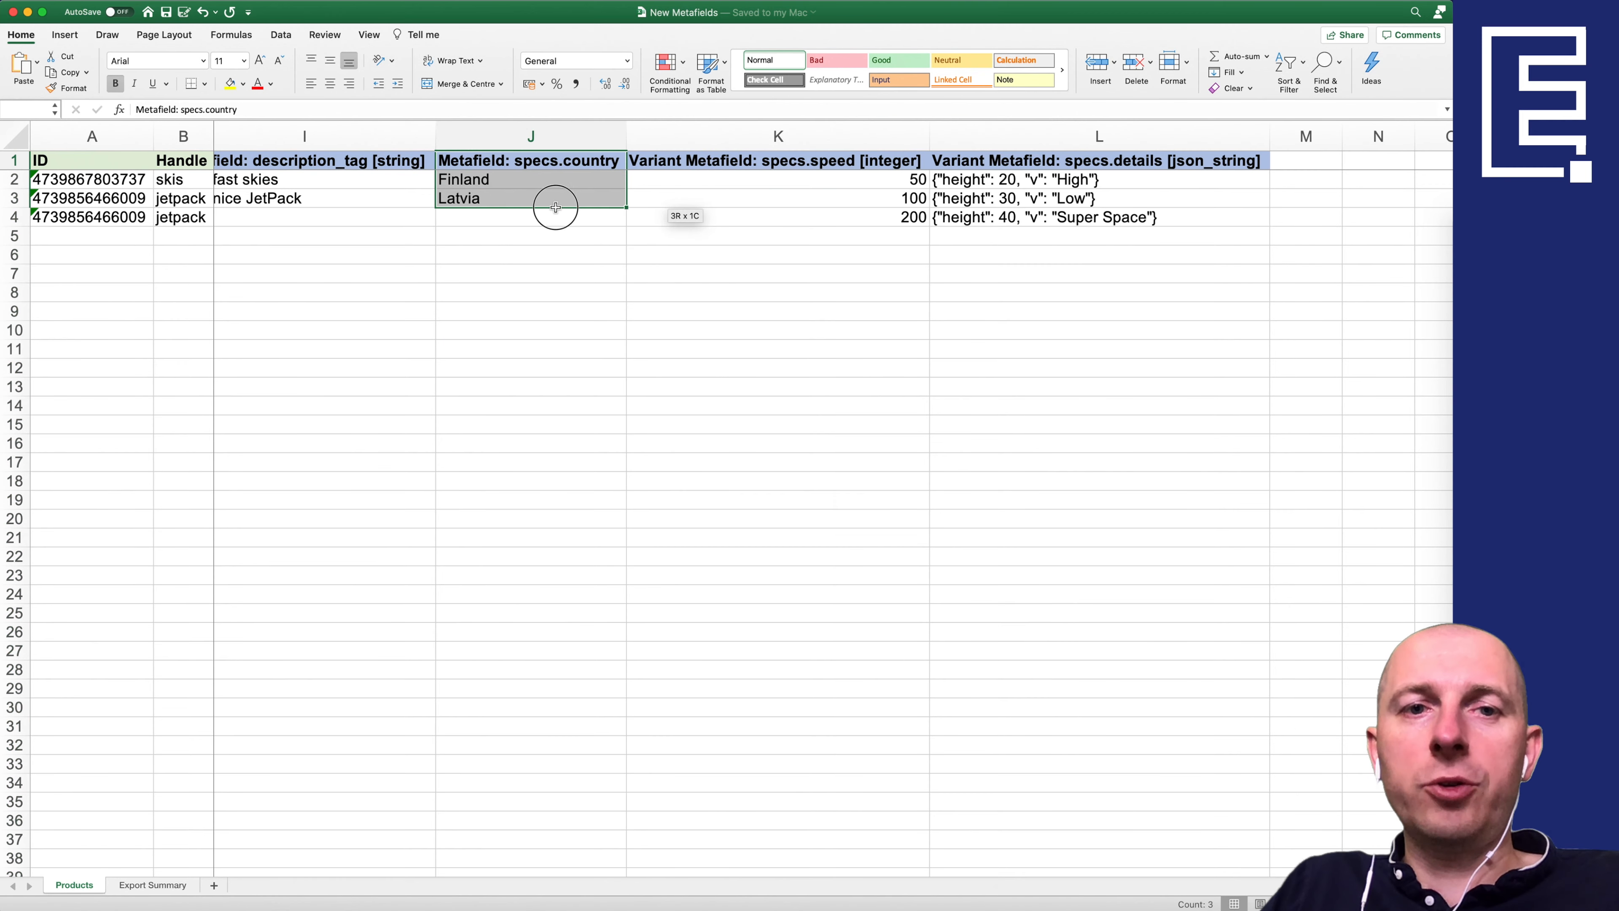
left_click(537, 163)
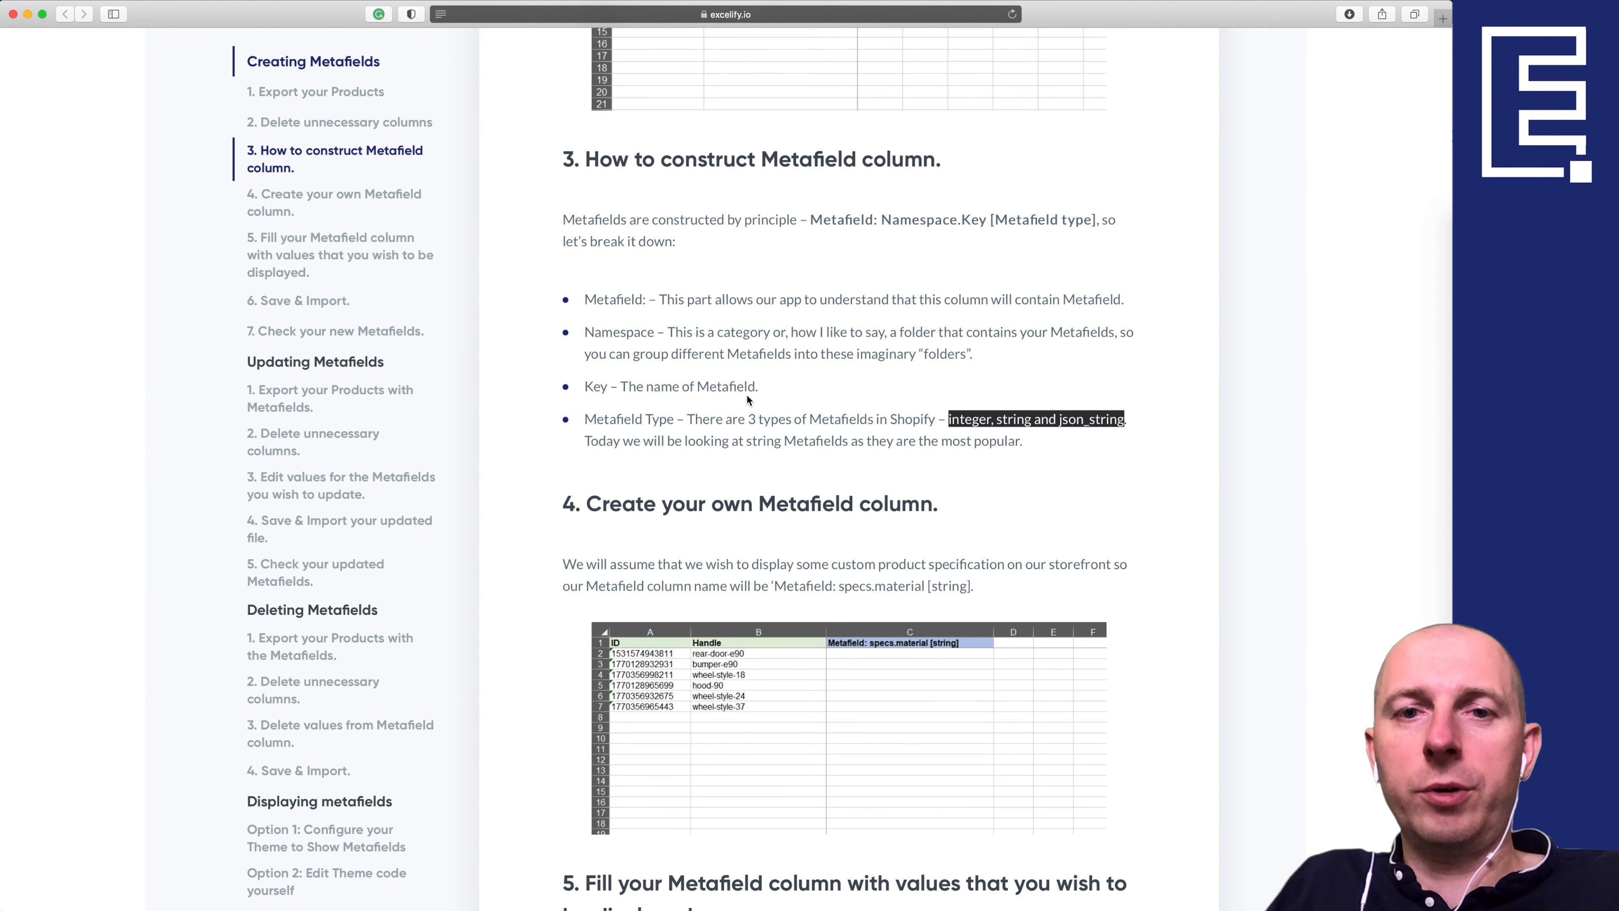
scroll(757, 365, "up", 5)
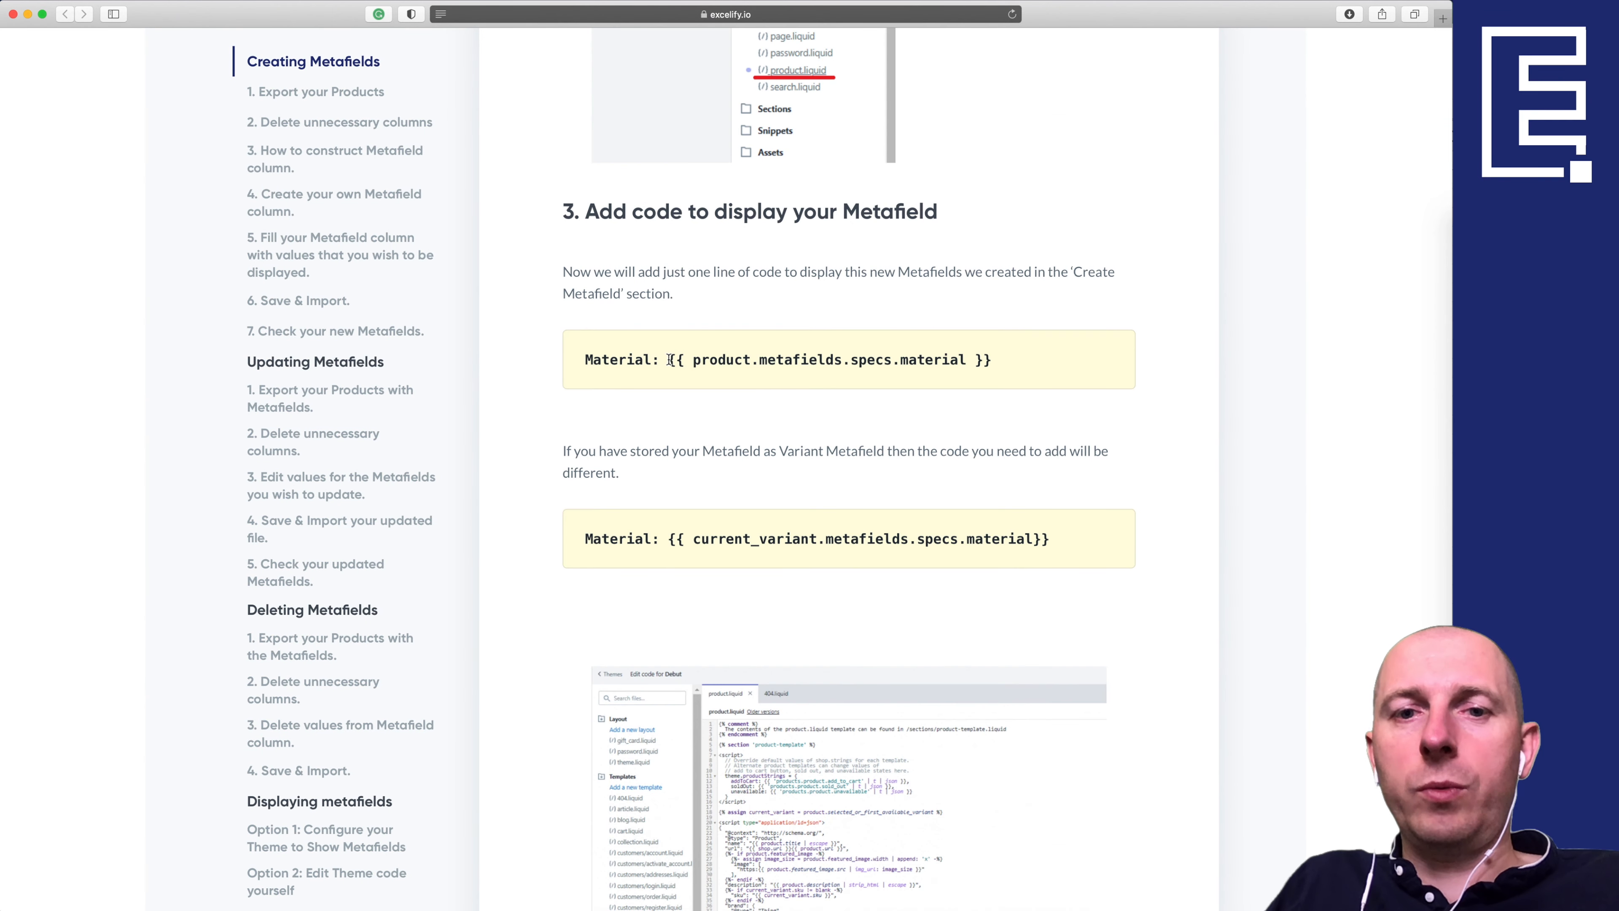
left_click_drag(669, 360, 987, 361)
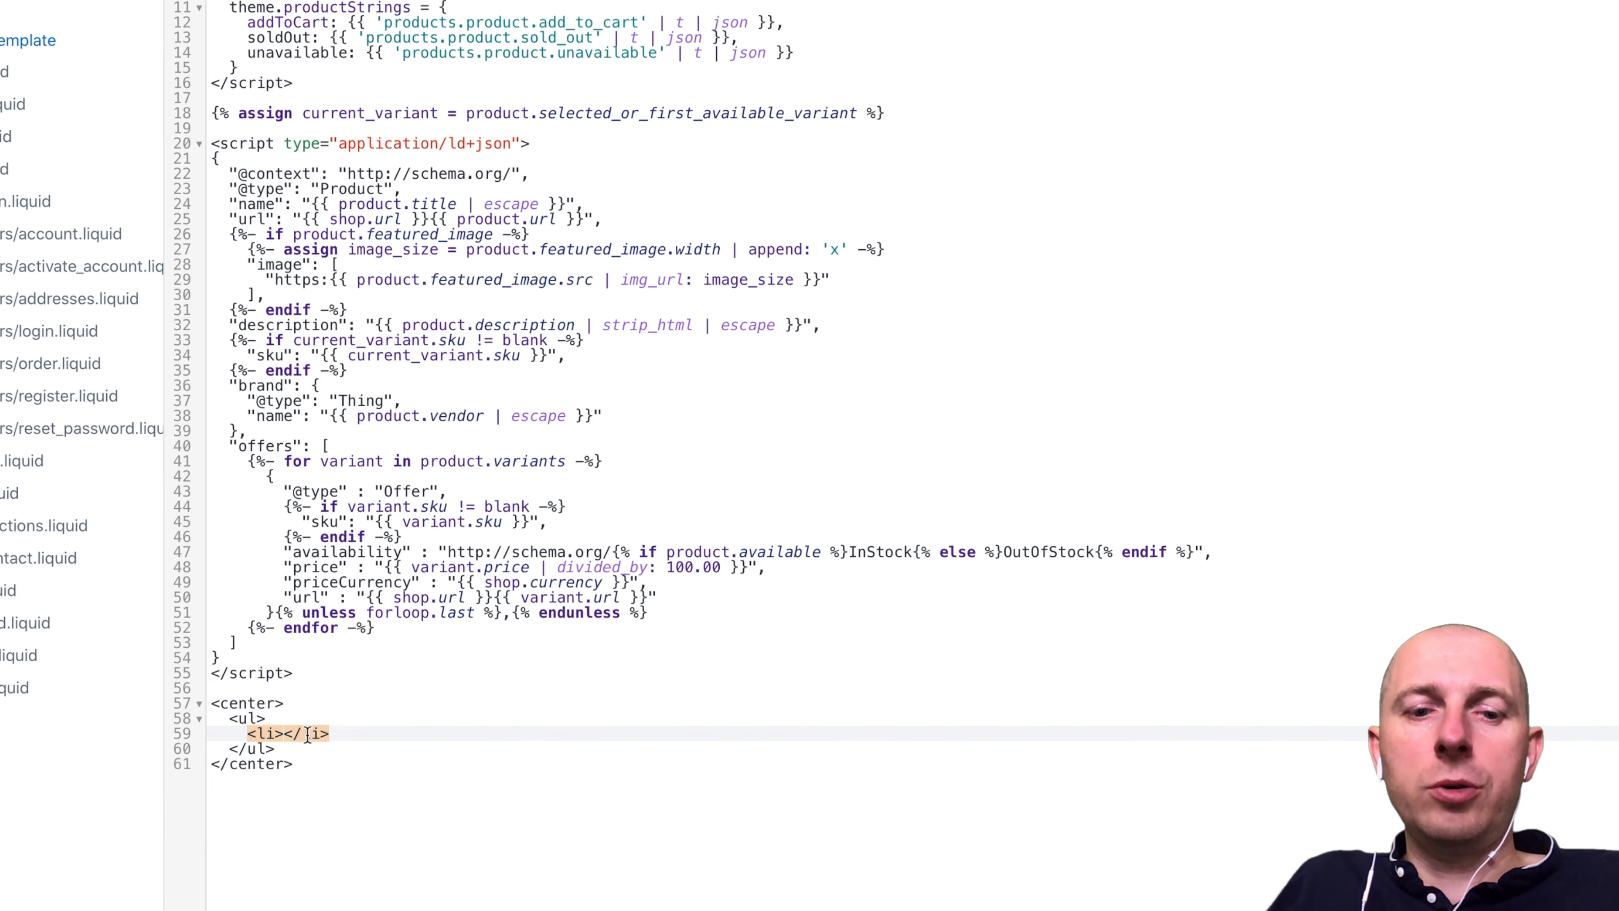
key("super+v")
Step: Label the list item "Country:" and change its metafield key to country
left_click(285, 733)
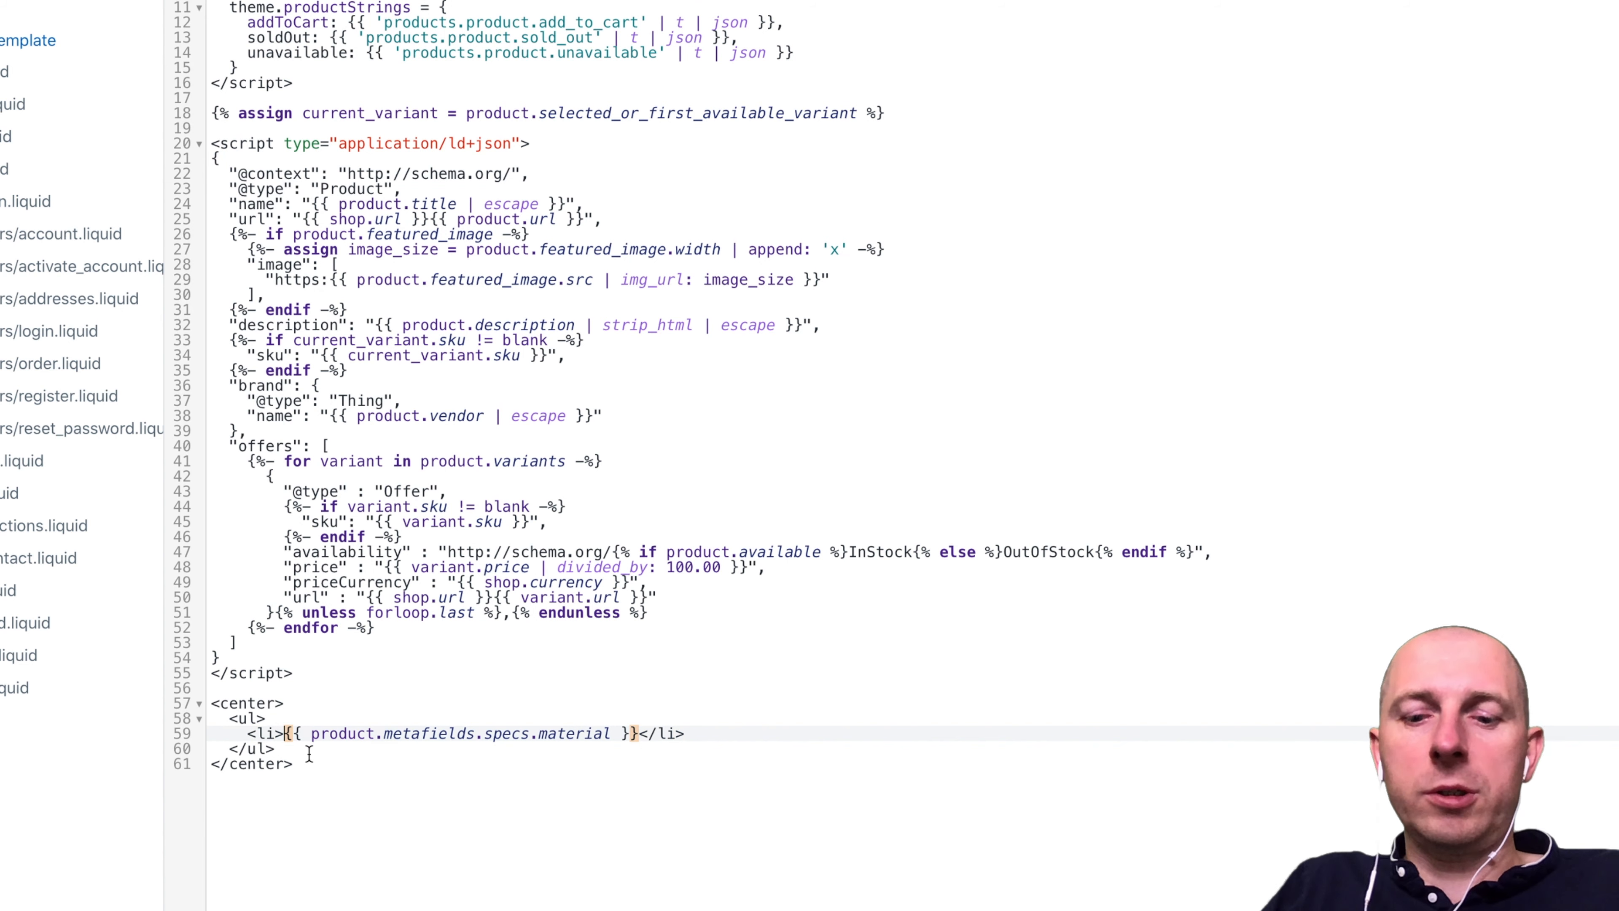
type("Country:")
left_click(429, 734)
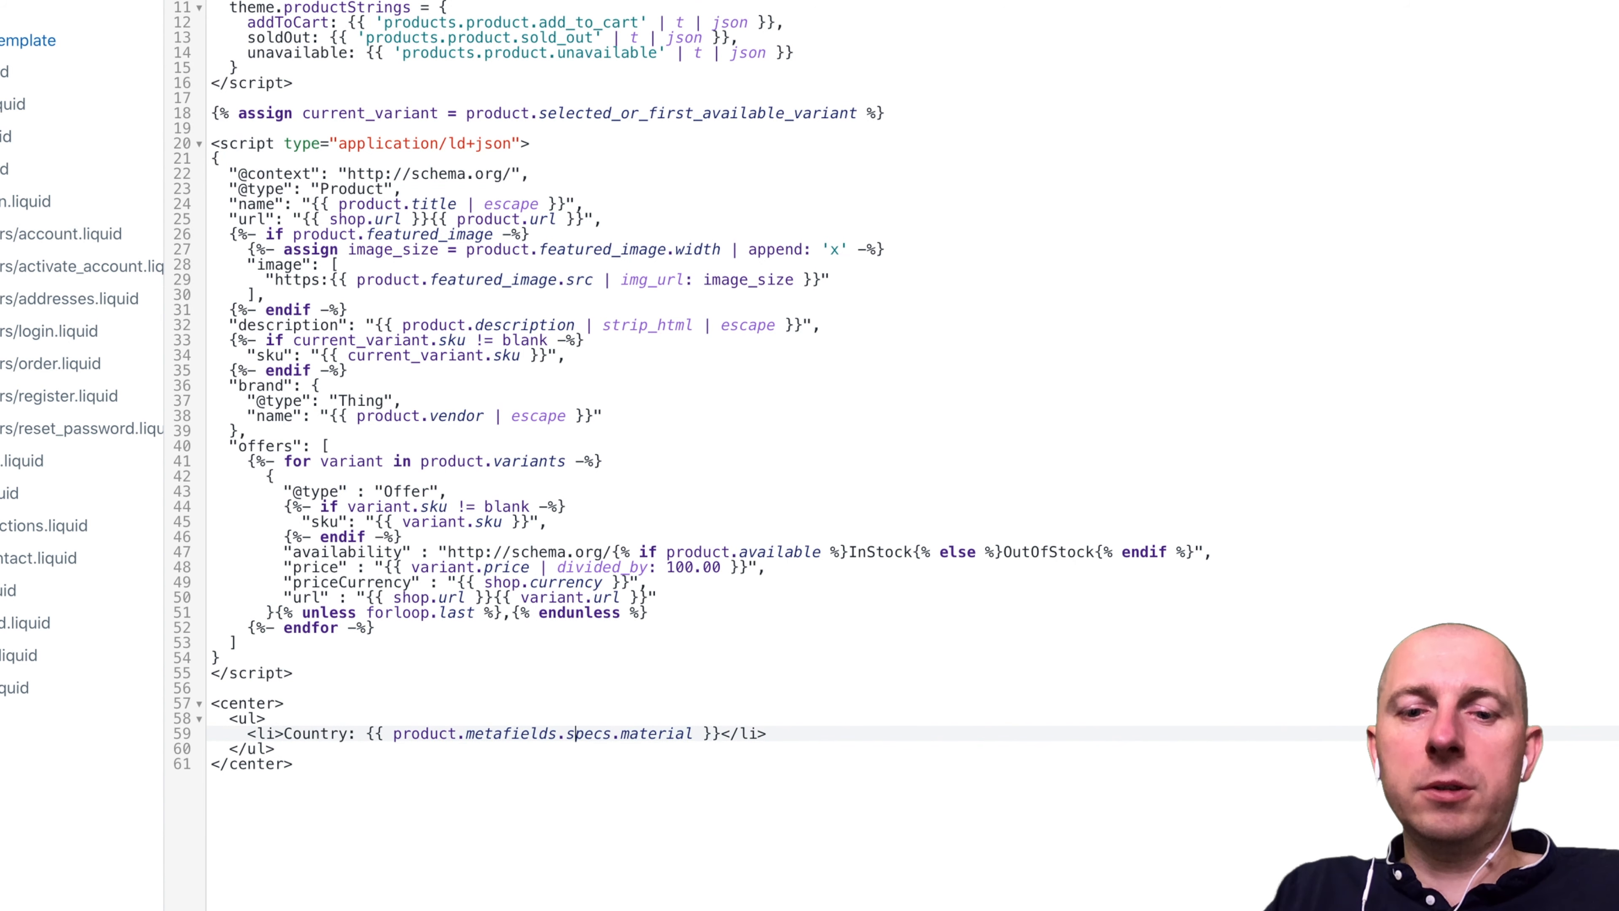
double_click(644, 733)
type("country")
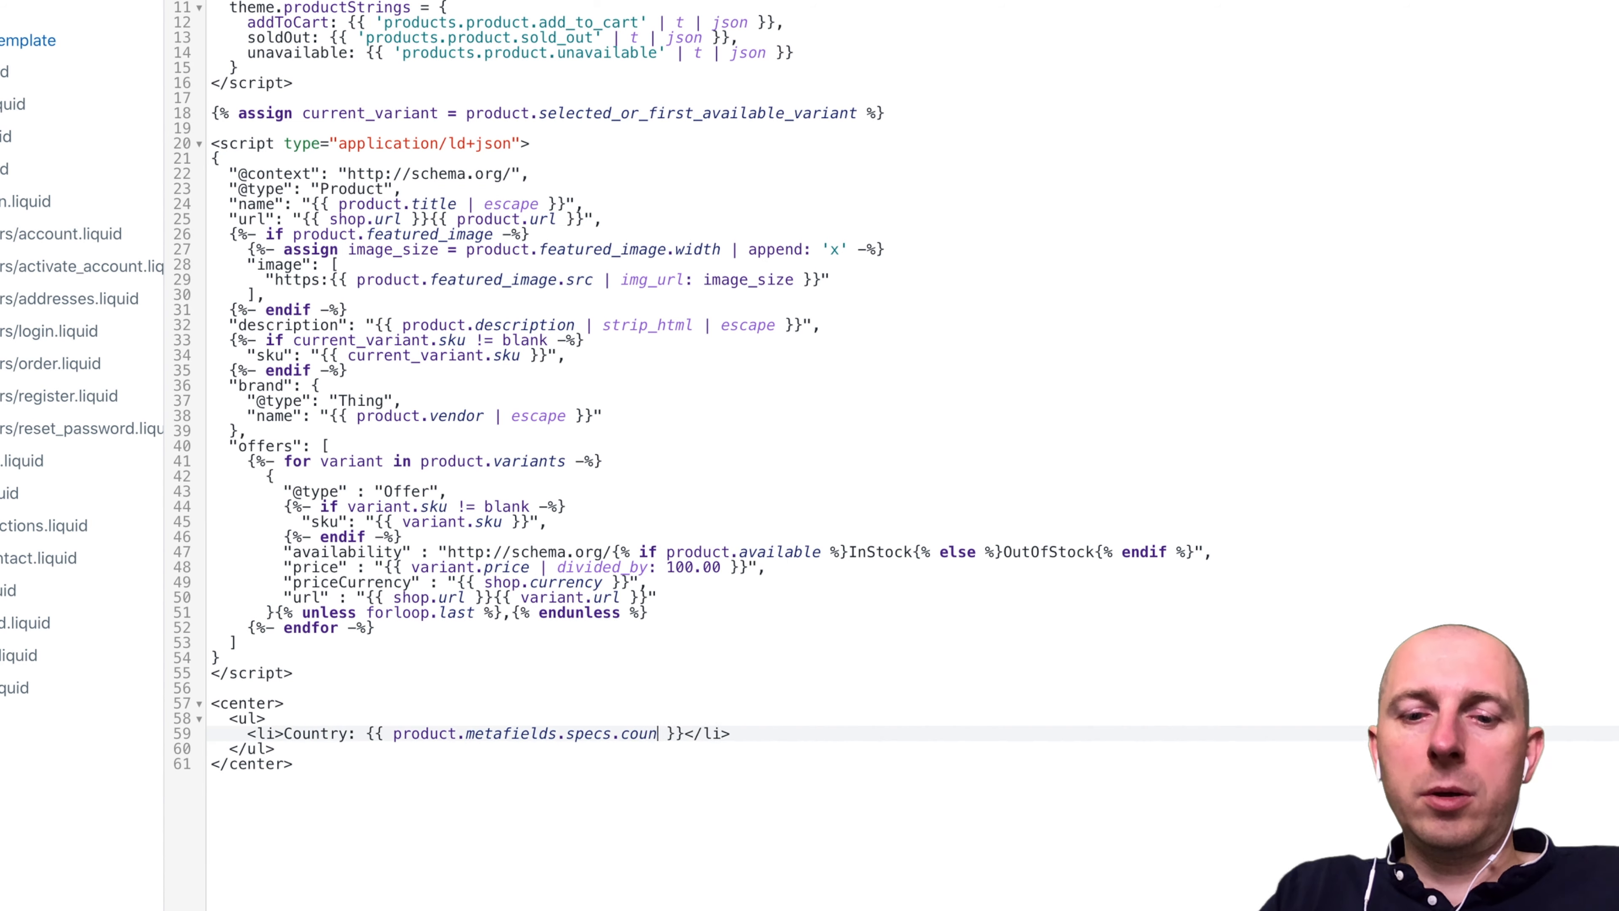
Step: Duplicate the Country list item on the line below it
left_click_drag(211, 734, 211, 748)
key("ctrl+c")
key("ctrl+v")
key("ctrl+v")
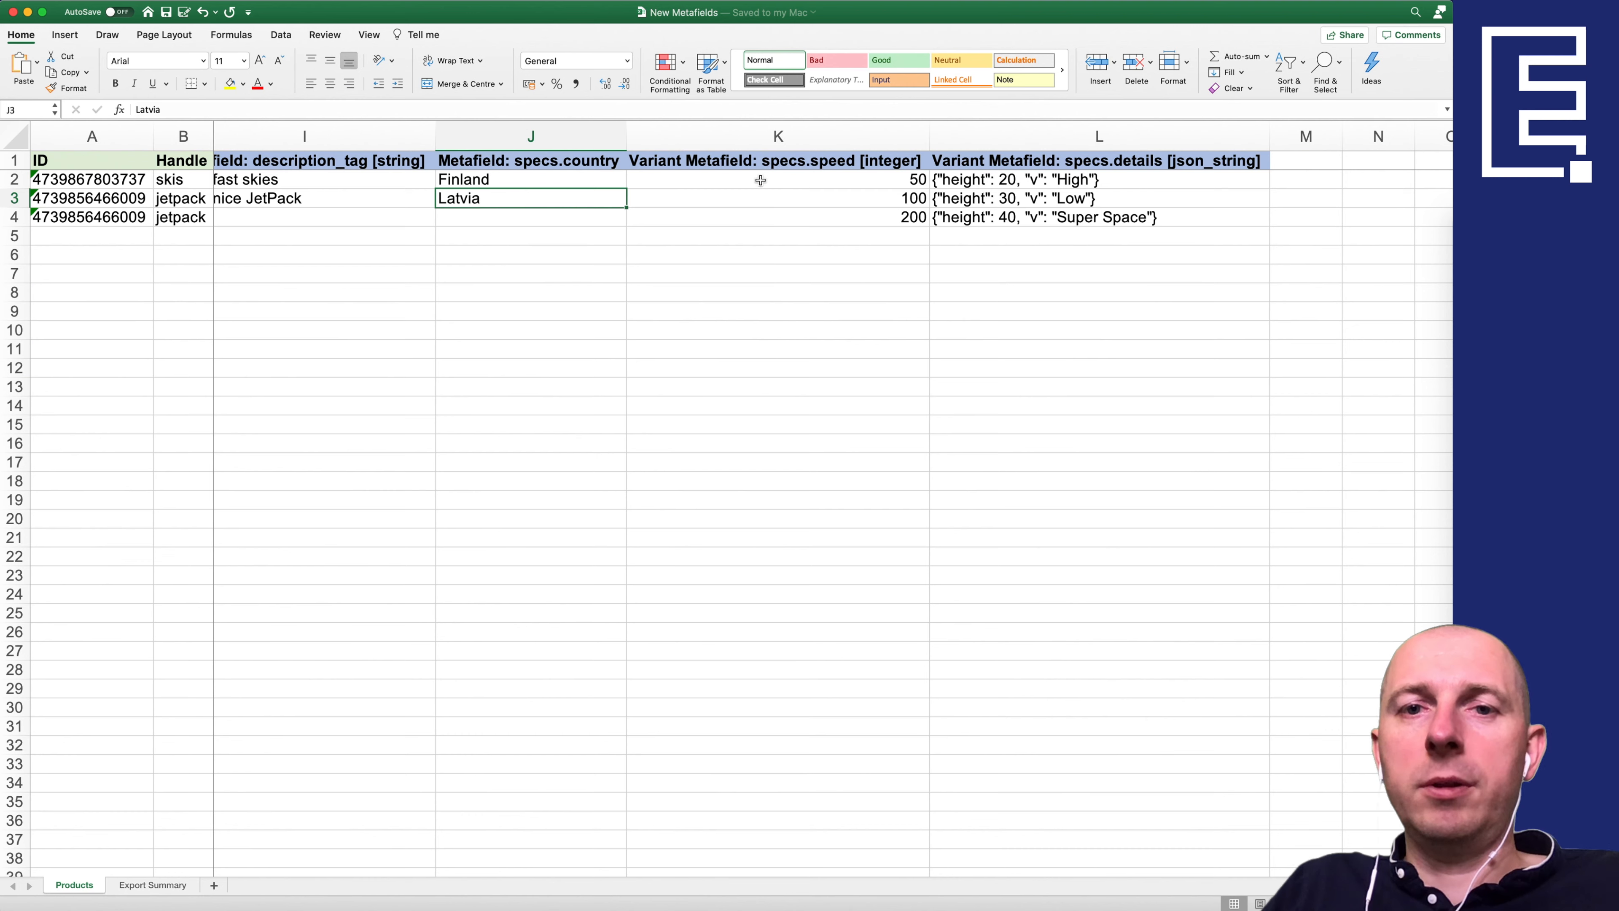
Step: Check the specs.speed column in Excel and replace the duplicated item's expression with {{ current_variant.metafields.specs.material}} copied from the Excelify tutorial
left_click(745, 46)
left_click(757, 185)
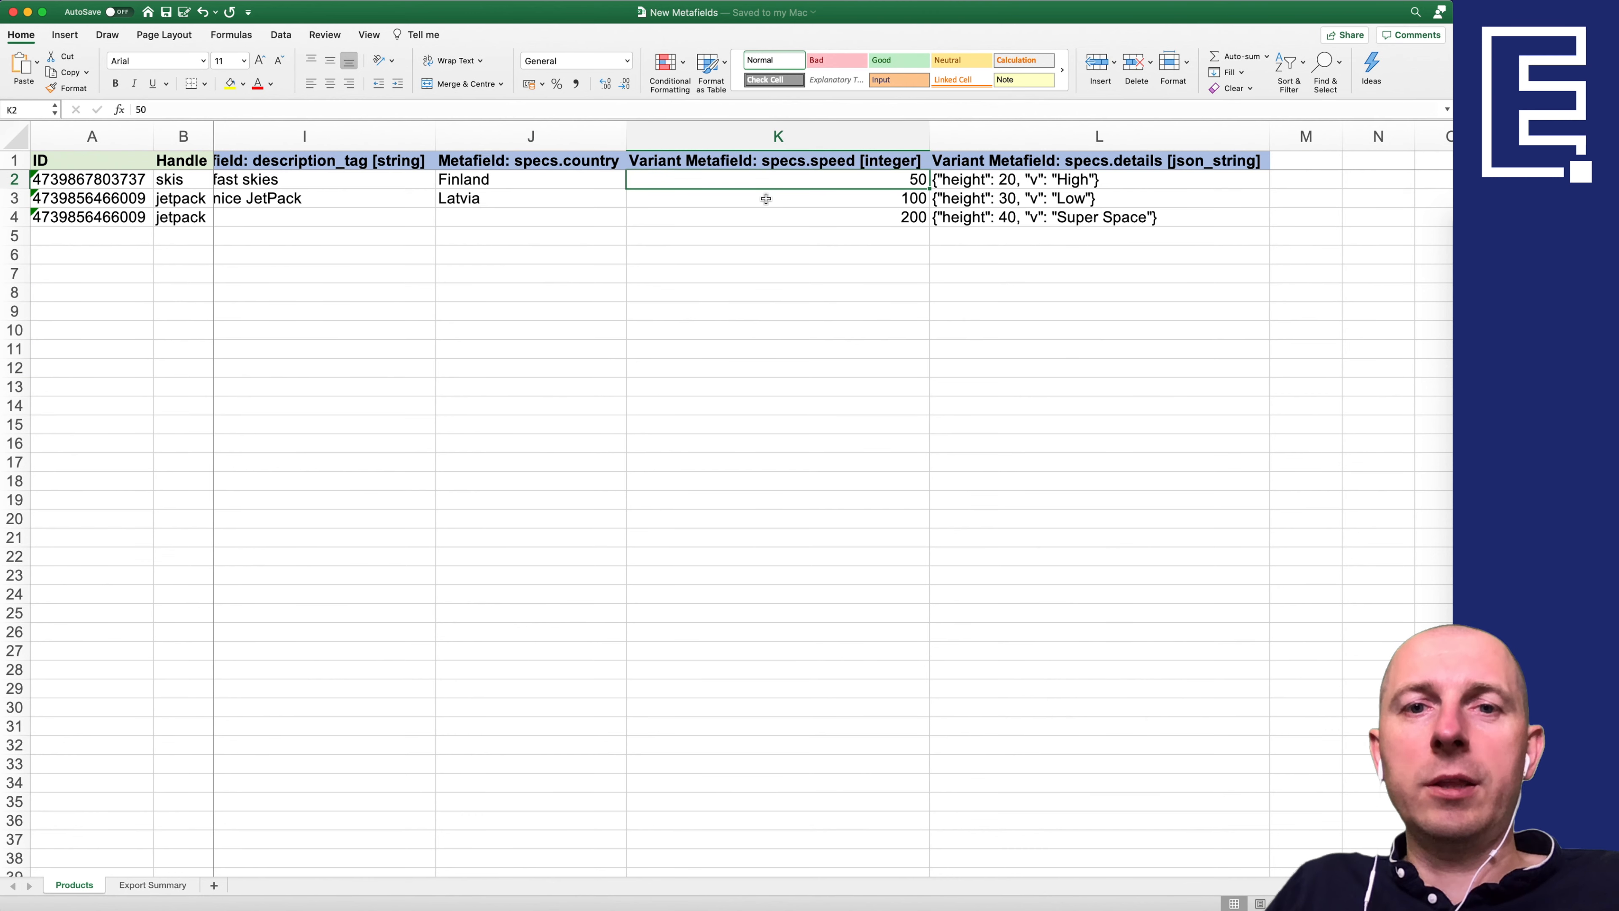
key("super+Tab")
key("super+grave")
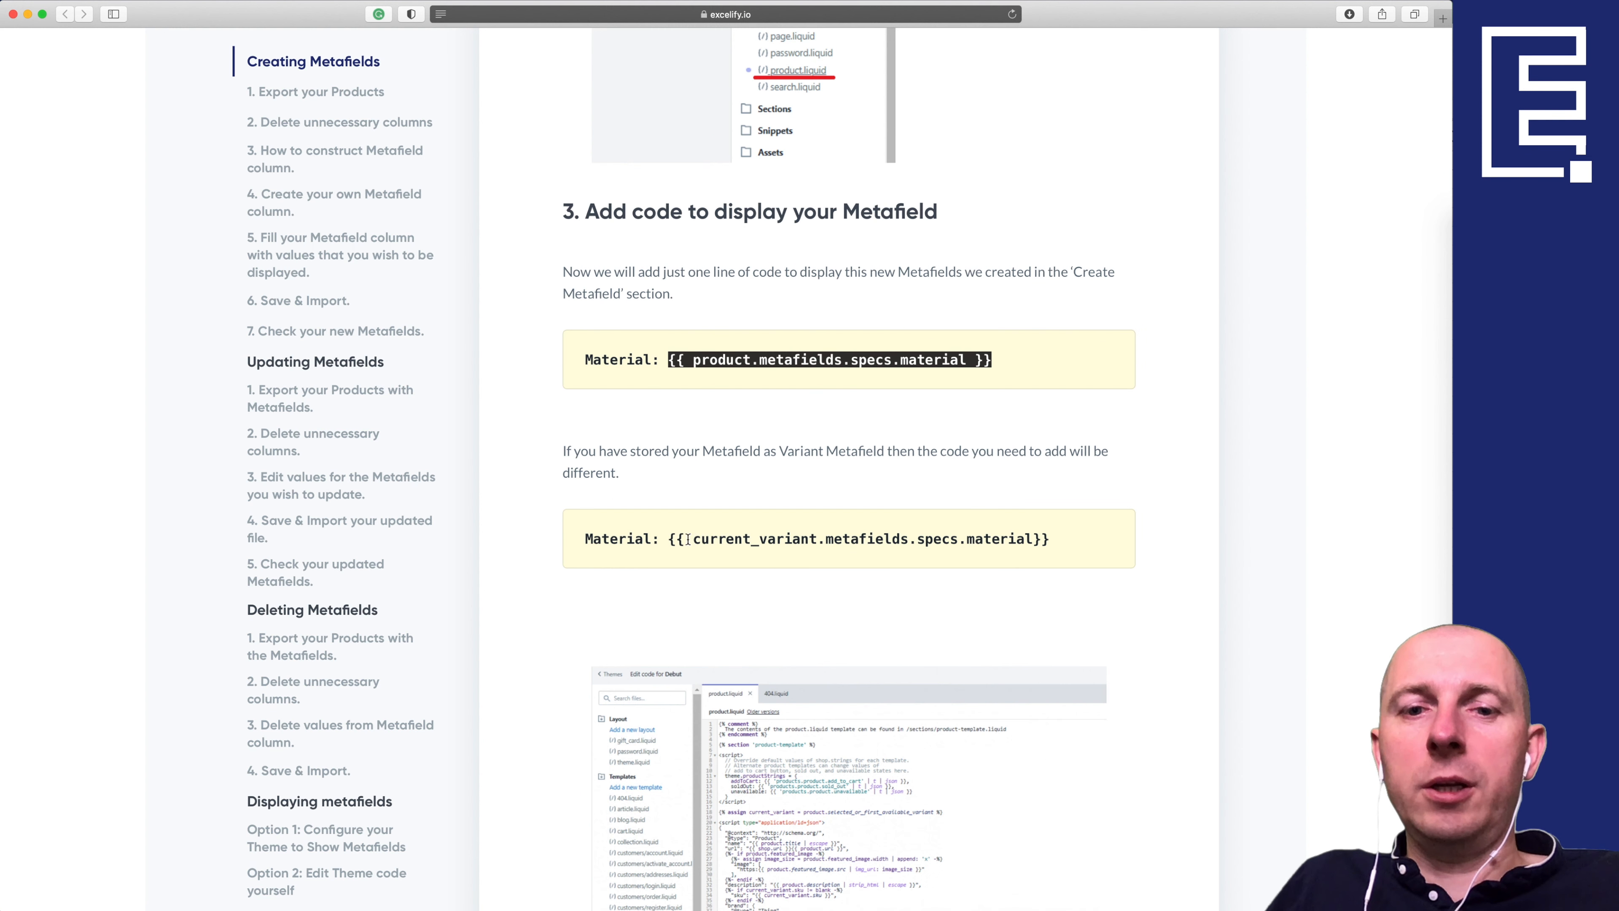
left_click_drag(668, 539, 987, 540)
left_click(973, 540)
left_click_drag(669, 539, 1052, 538)
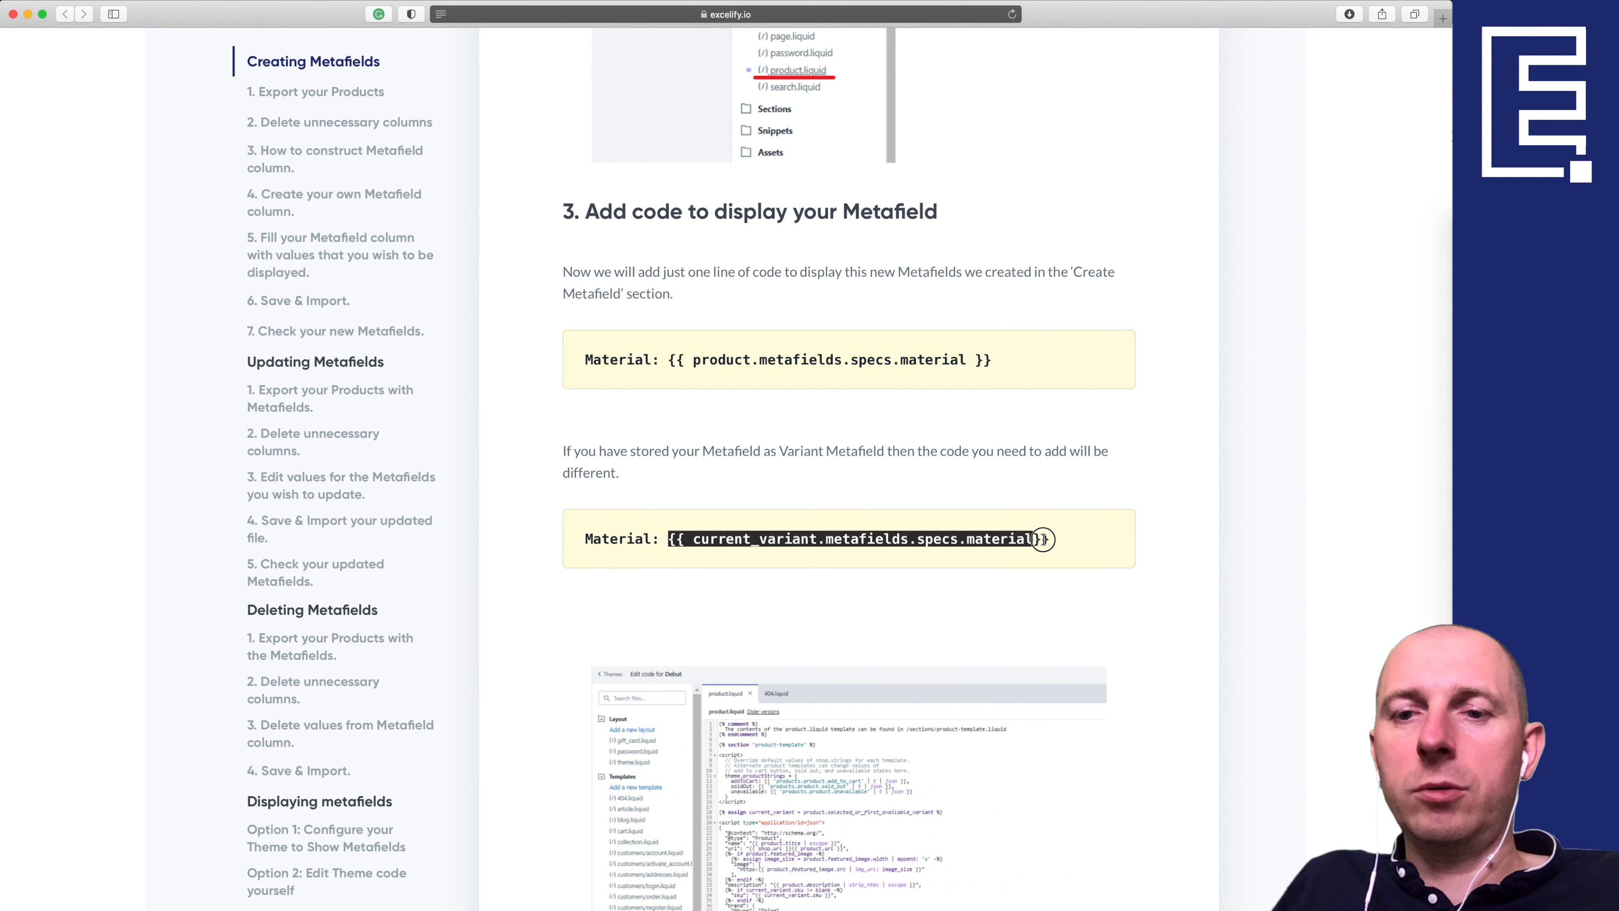
key("super+grave")
left_click_drag(514, 797, 741, 798)
key("super+v")
Step: Change the second list item's label to Speed and highlight current_variant in its expression
double_click(479, 797)
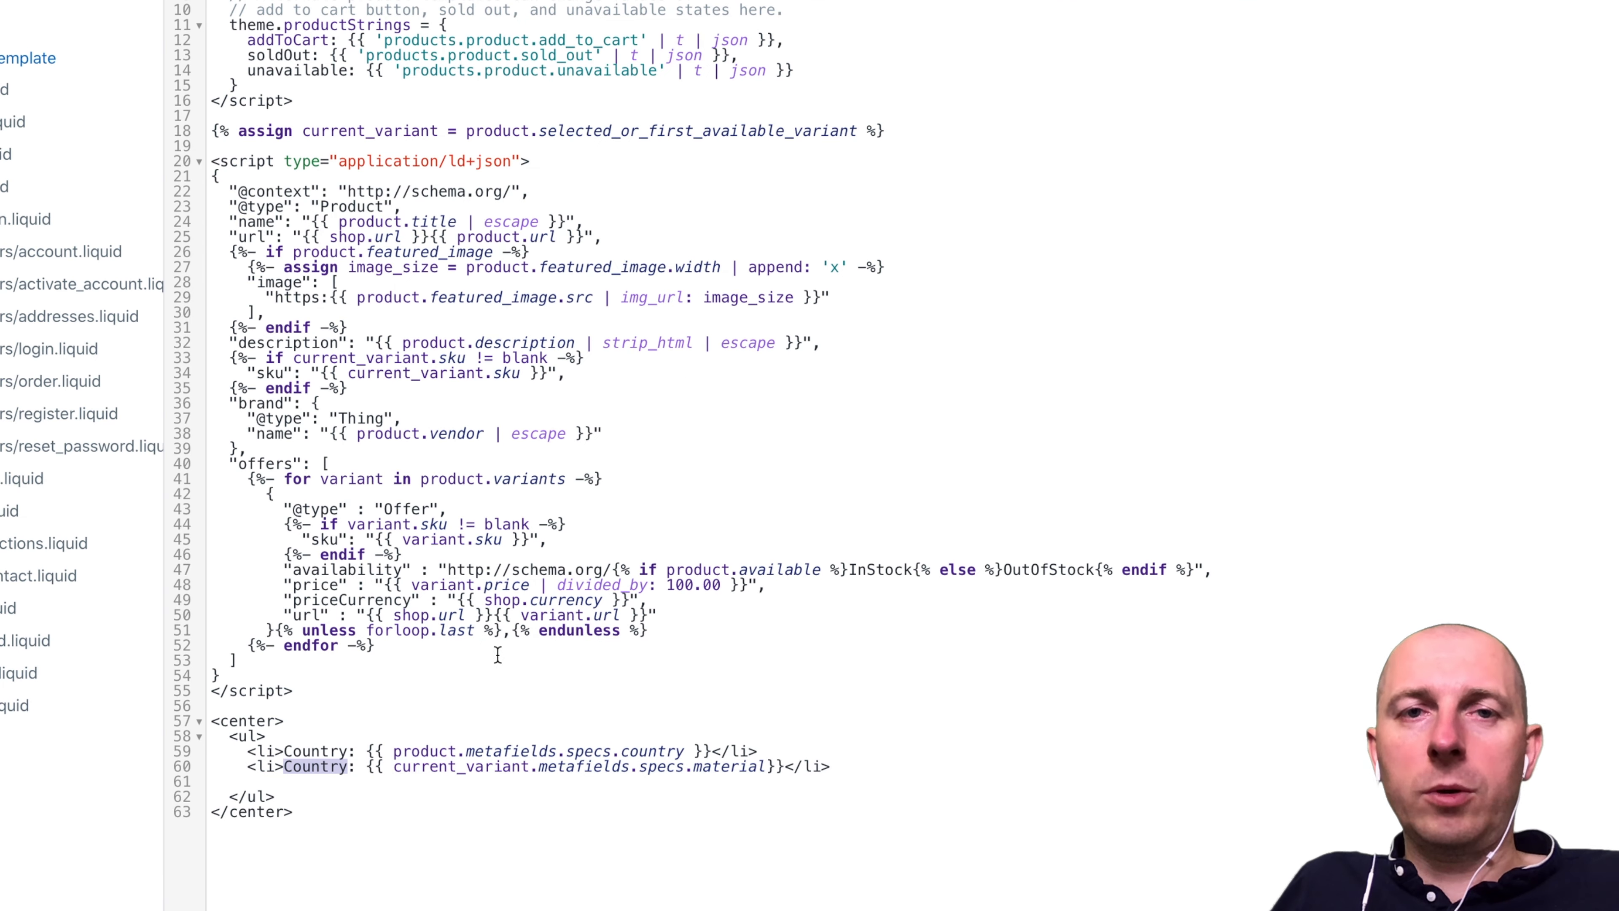
key("ctrl+Tab")
key("ctrl+shift+Tab")
type("Speed")
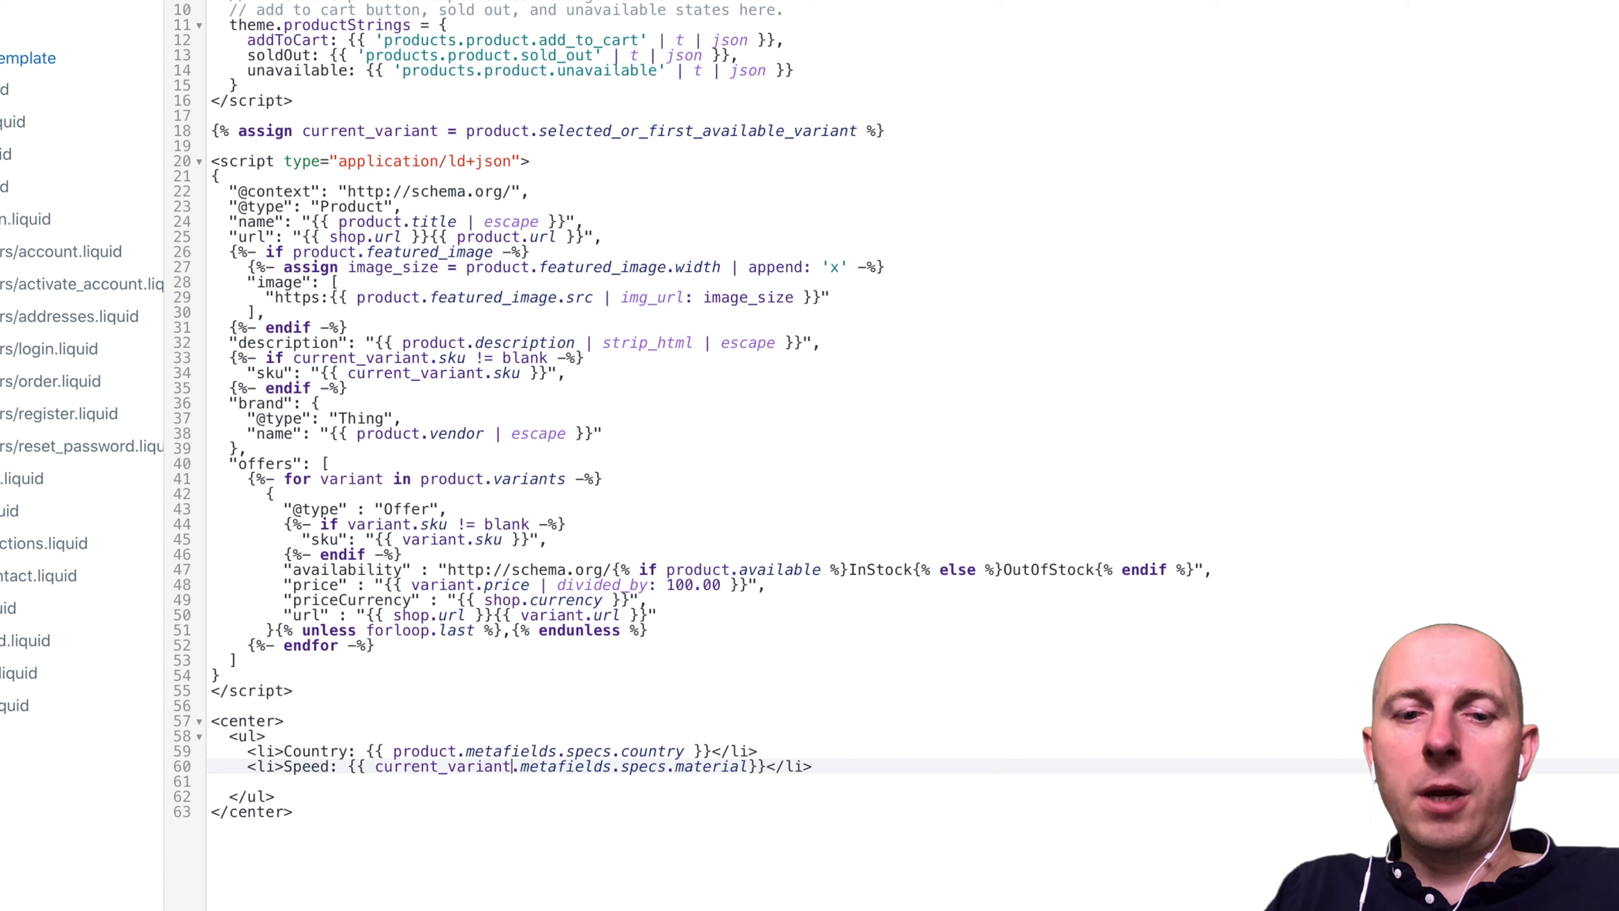
double_click(444, 769)
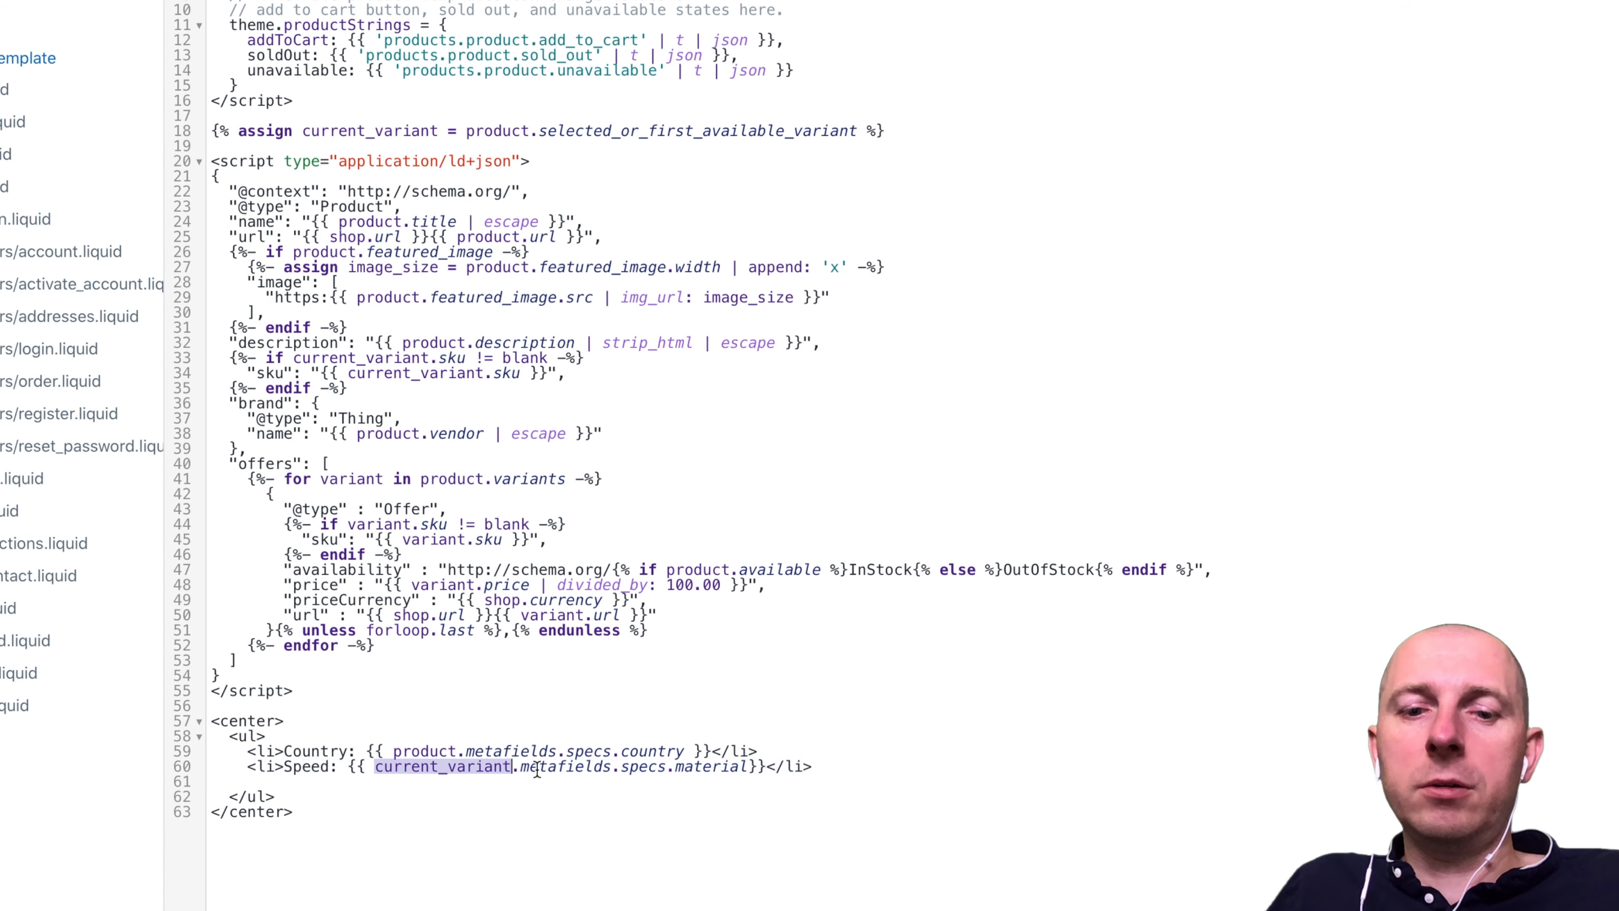
Step: Change the metafield key in the Speed list item's expression from material to speed
double_click(707, 768)
type("speed")
key("Down")
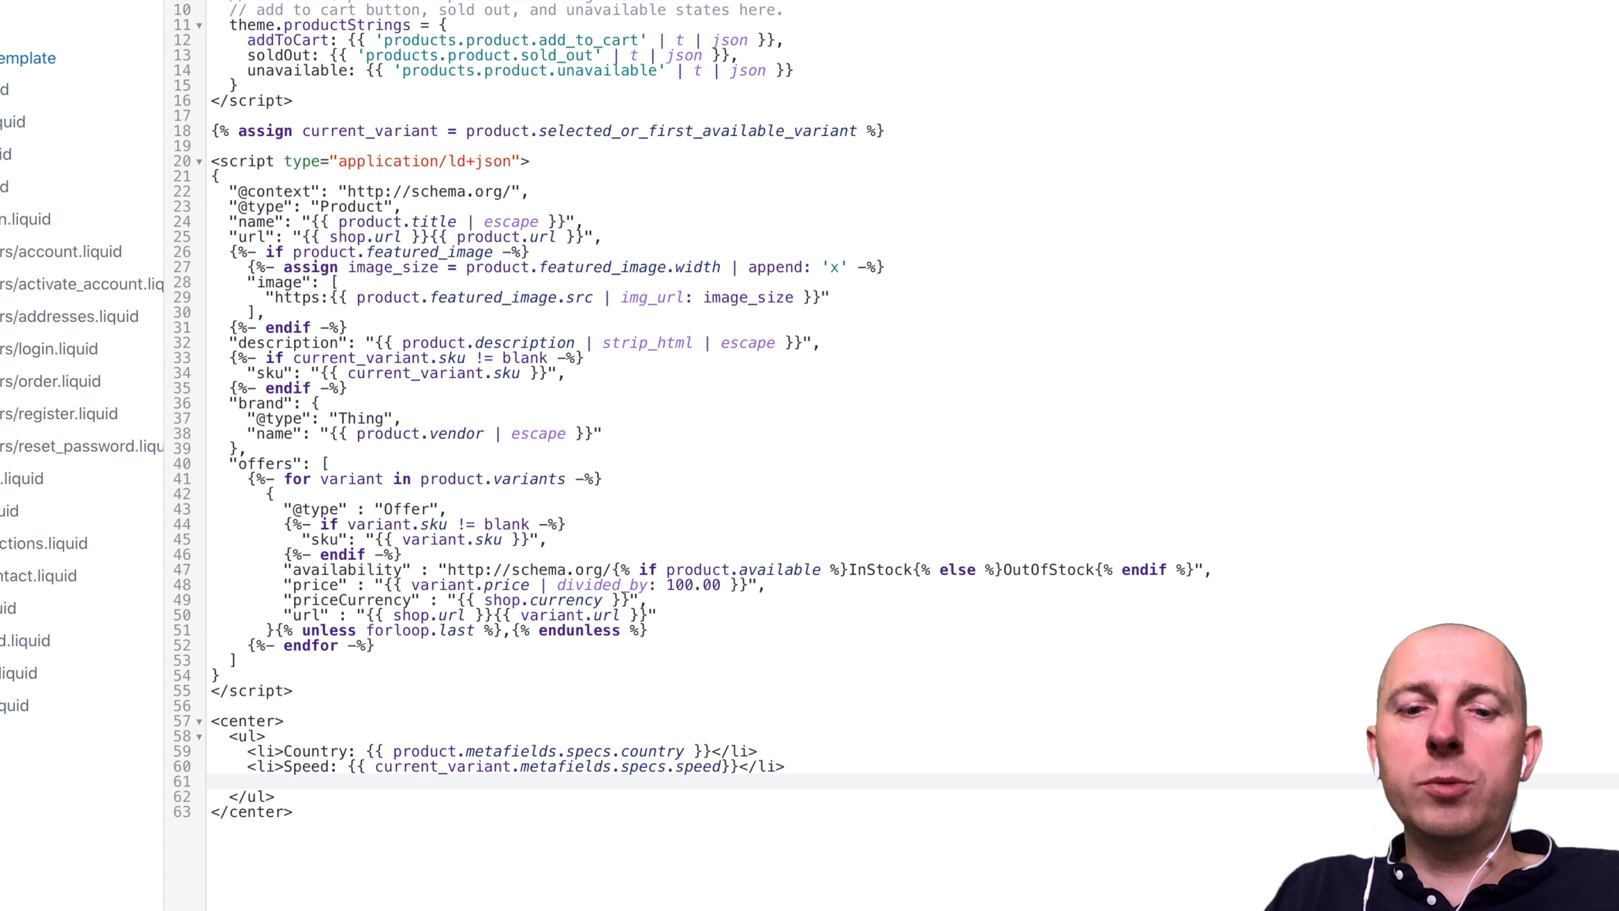
Step: Duplicate the Speed list item on the line below it and remove the leftover blank line
key("Up")
key("shift+Down")
key("shift+Up")
key("shift+Down")
key("Down")
key("shift+Down")
key("BackSpace")
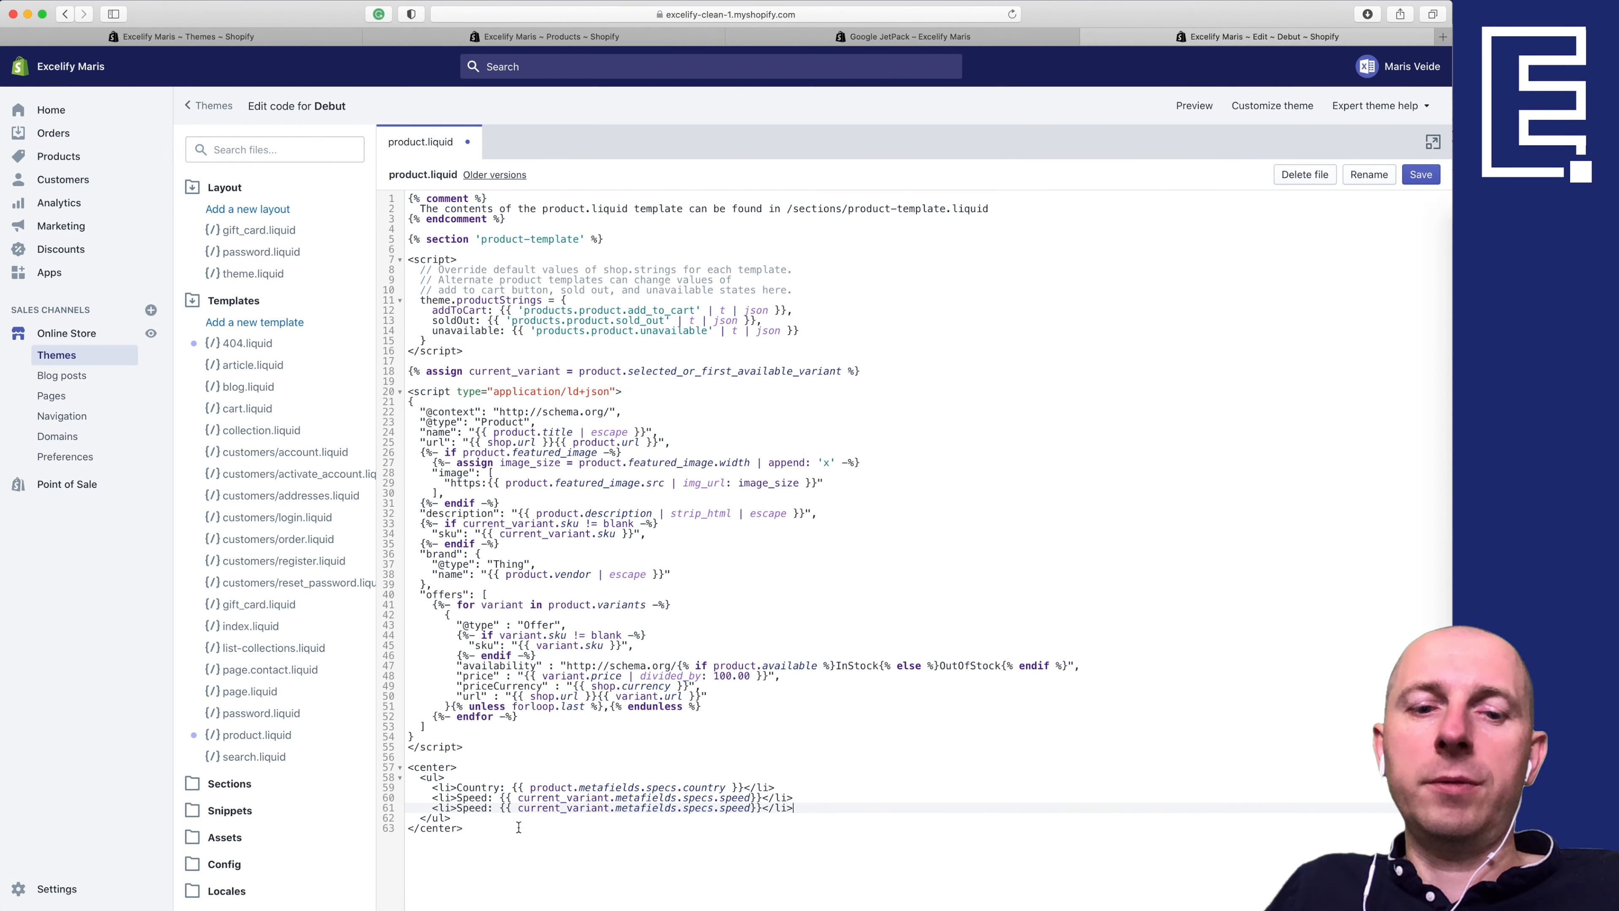
Step: Switch to Excel and examine the specs.details column header and the JSON values of each variant
key("super+Tab")
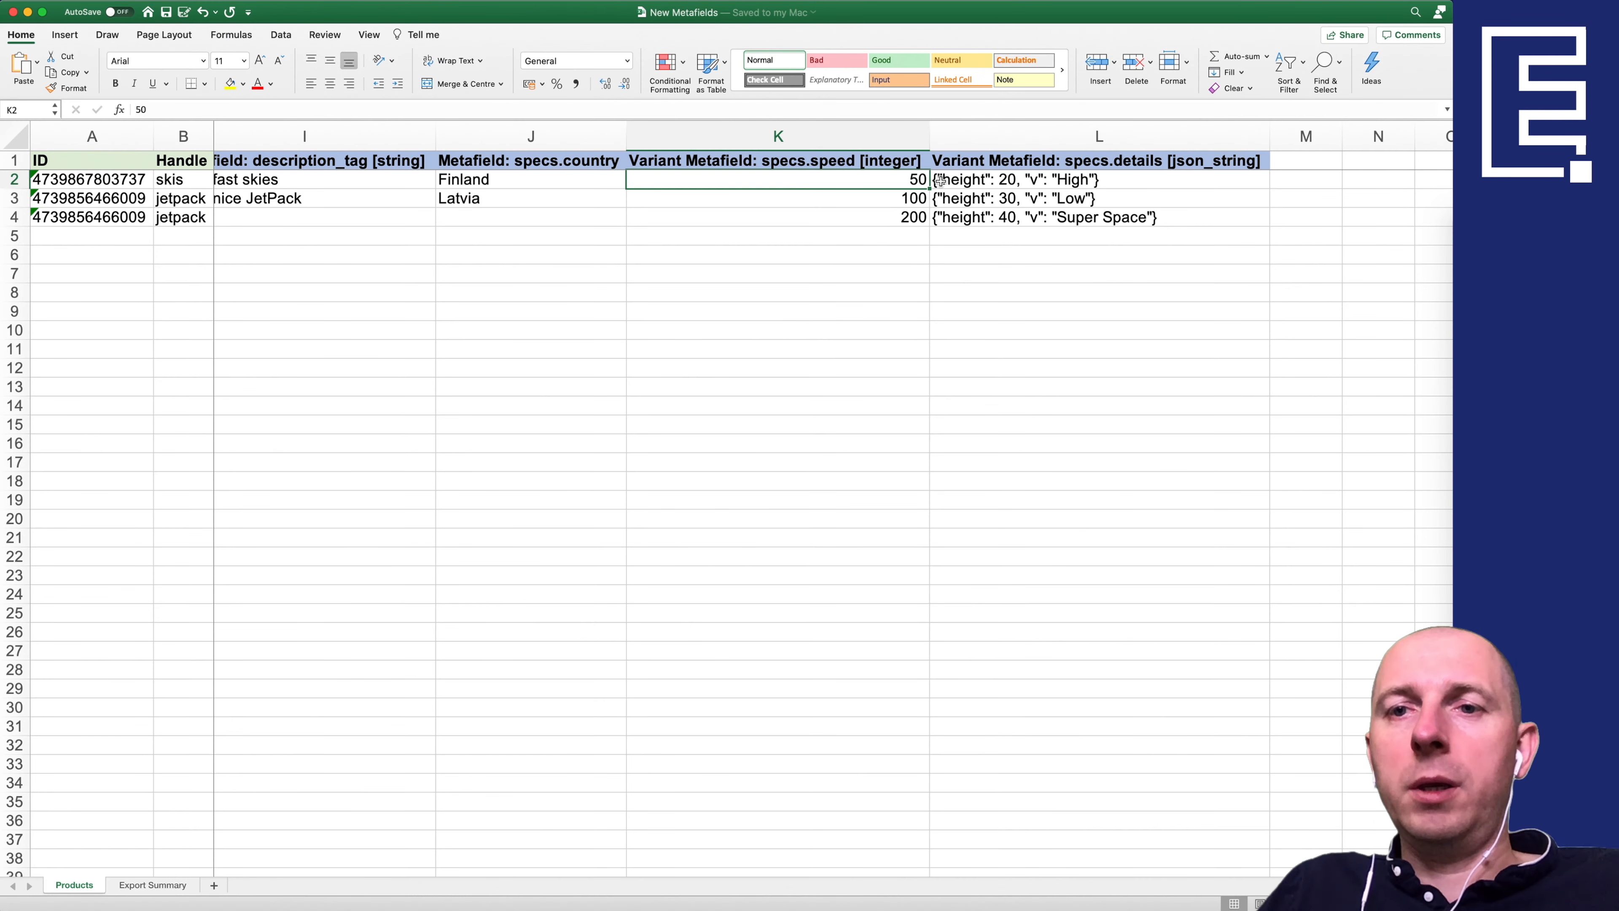
left_click(1024, 161)
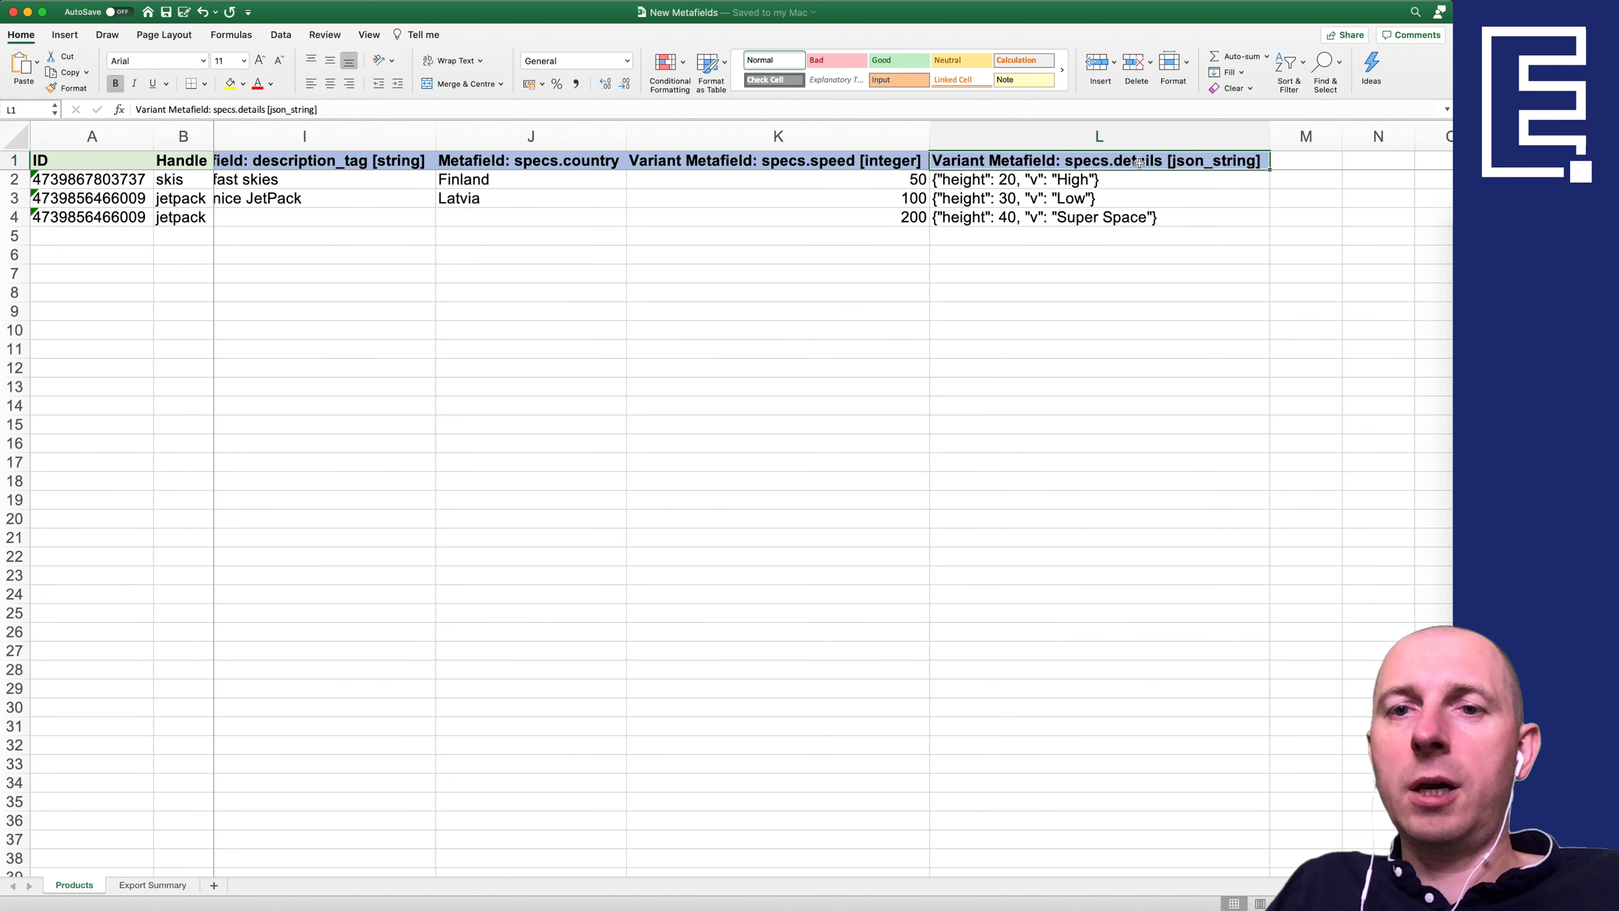
left_click(1051, 182)
left_click(1047, 199)
left_click(1043, 219)
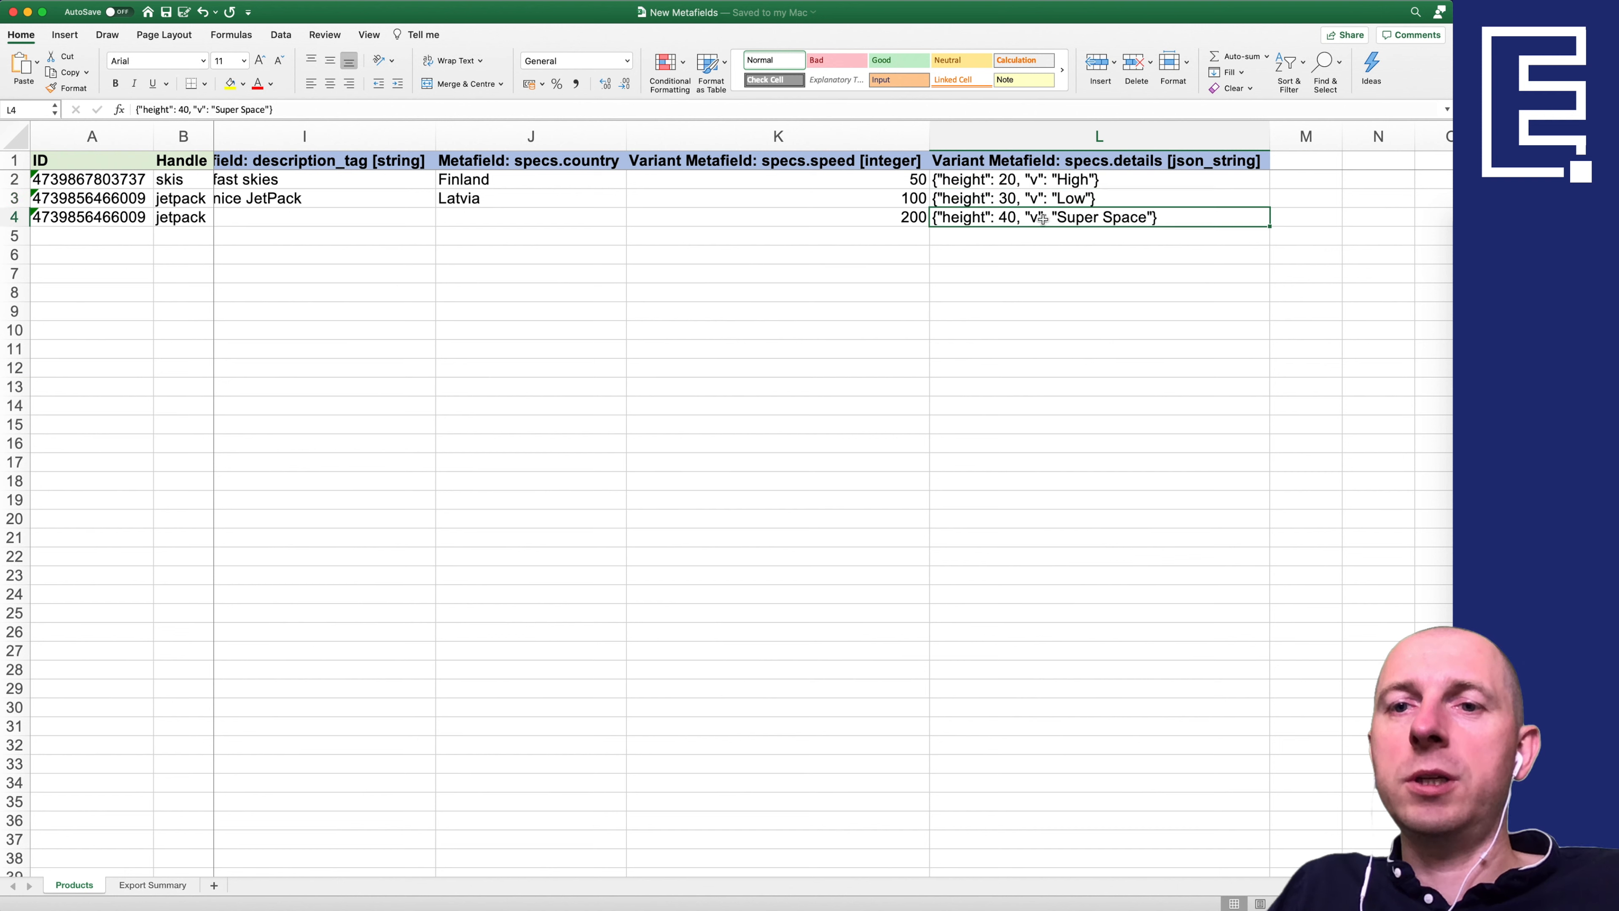
left_click(1006, 181)
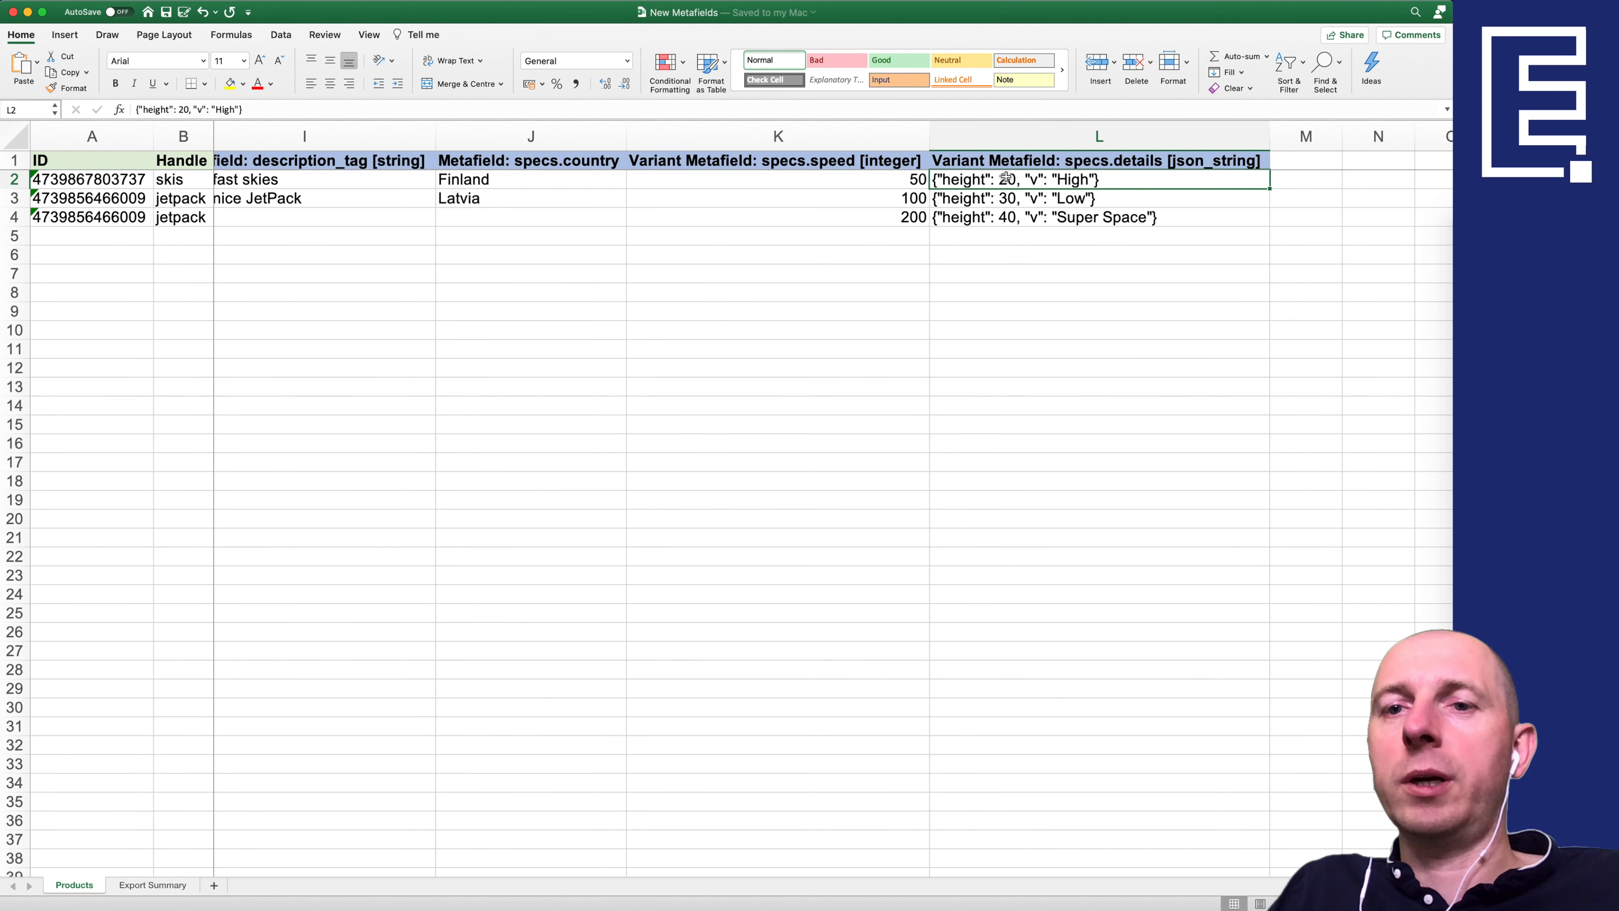
left_click(1095, 167)
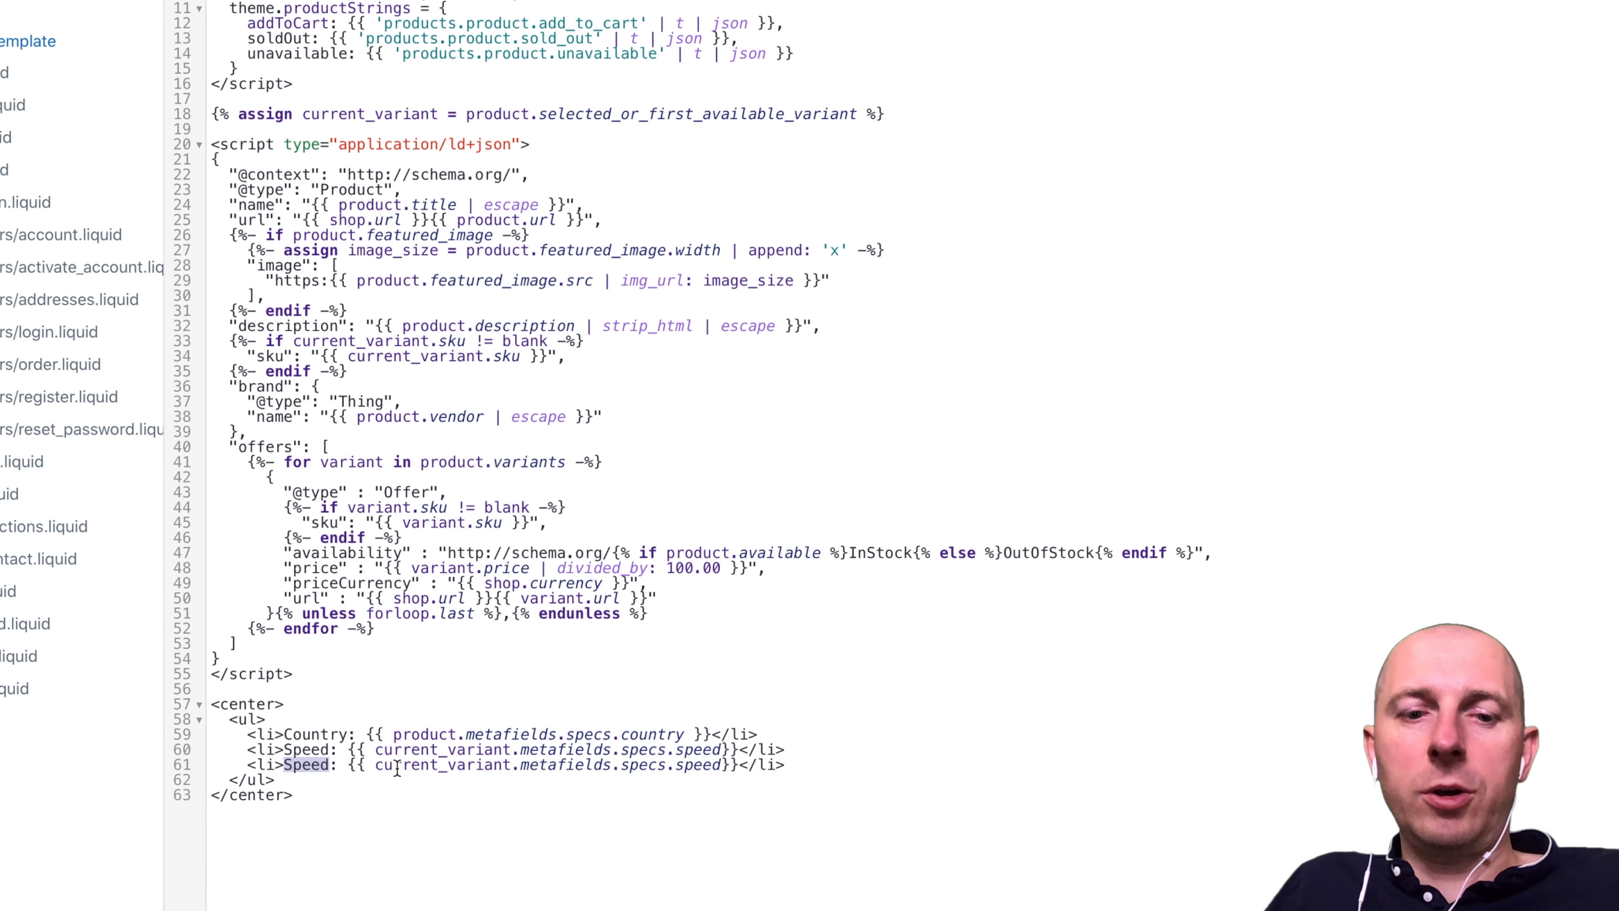
Step: Label the third list item "Details - Height" and change its metafield key to details.height
type("ails - Height")
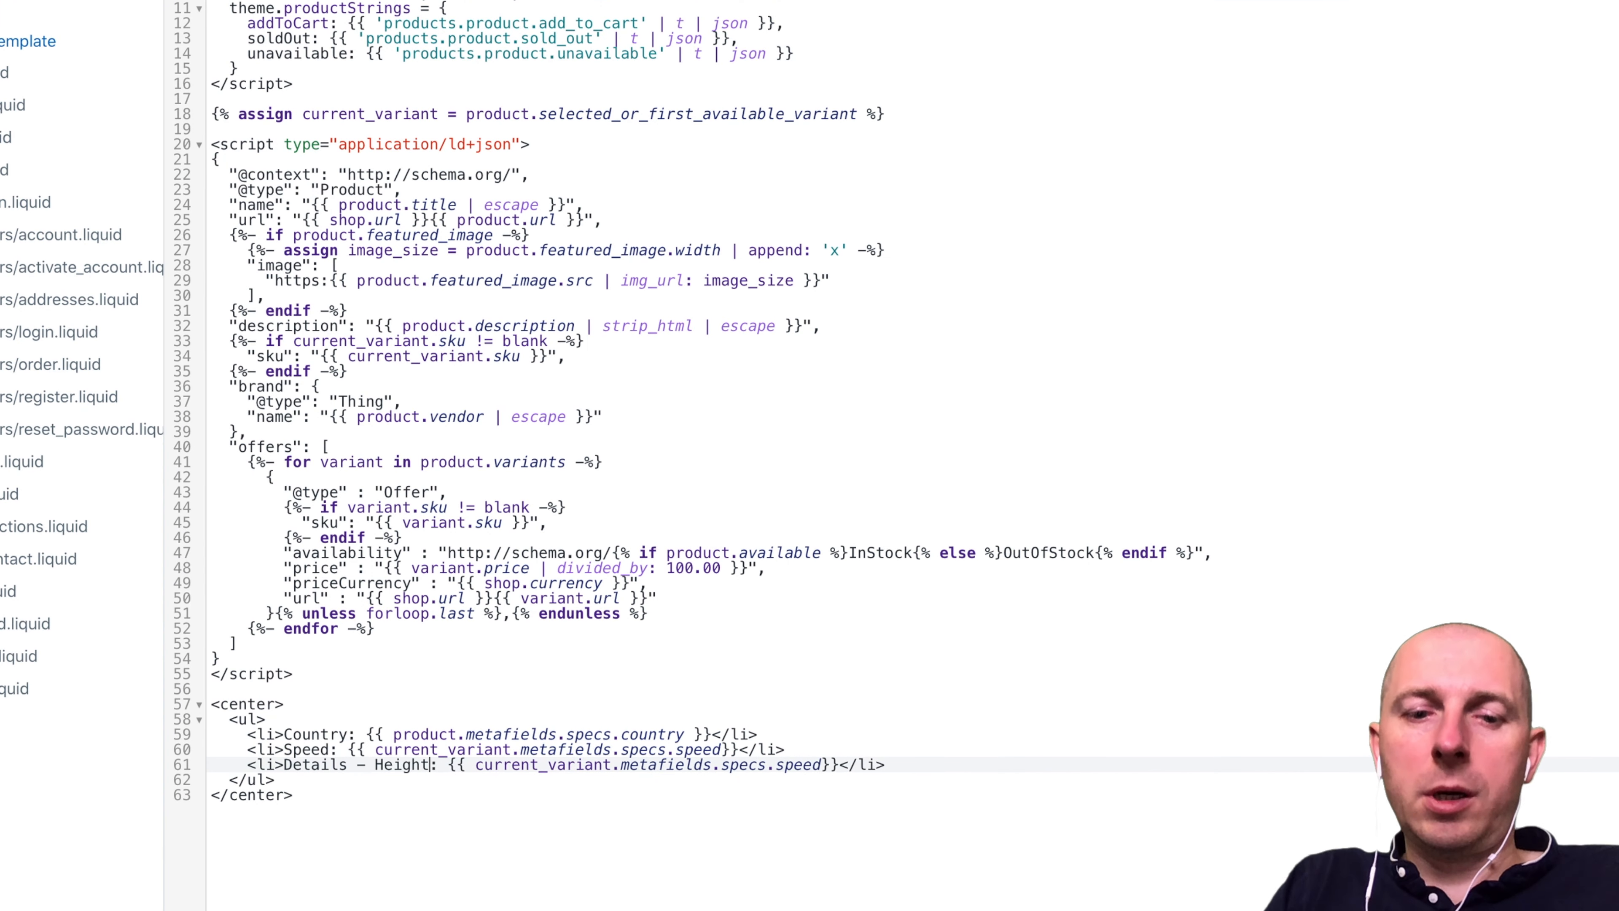
key("Right")
key("Right")
key("Right")
key("Right")
key("Right")
key("Right")
key("Right")
key("Right")
key("Delete")
key("Delete")
key("Delete")
key("Delete")
key("Delete")
type("details.")
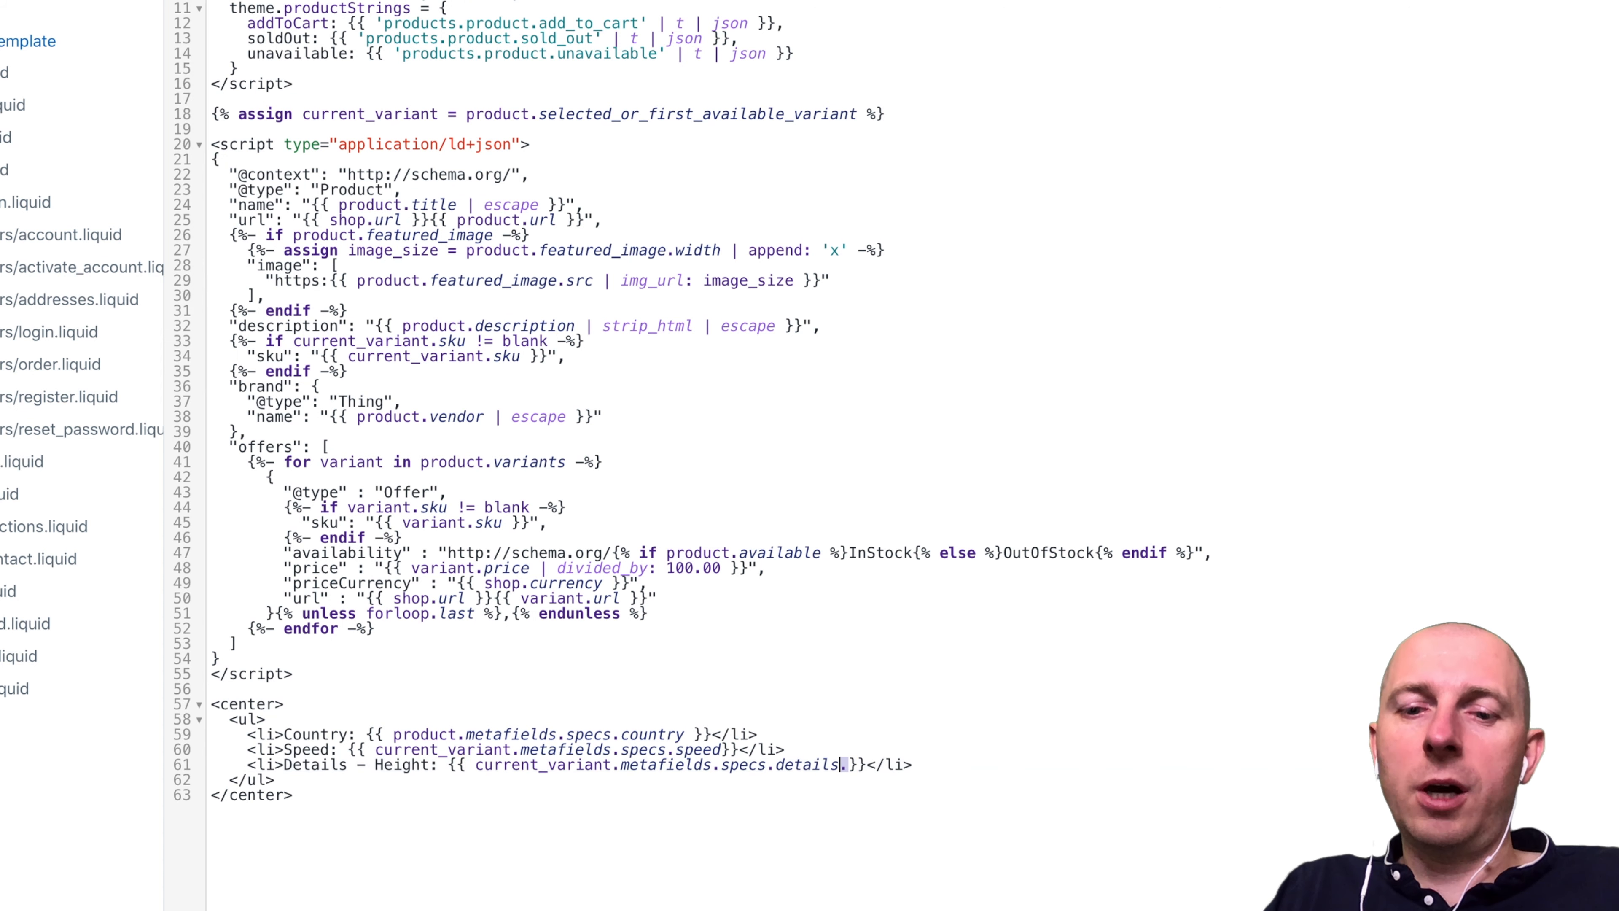
type("height")
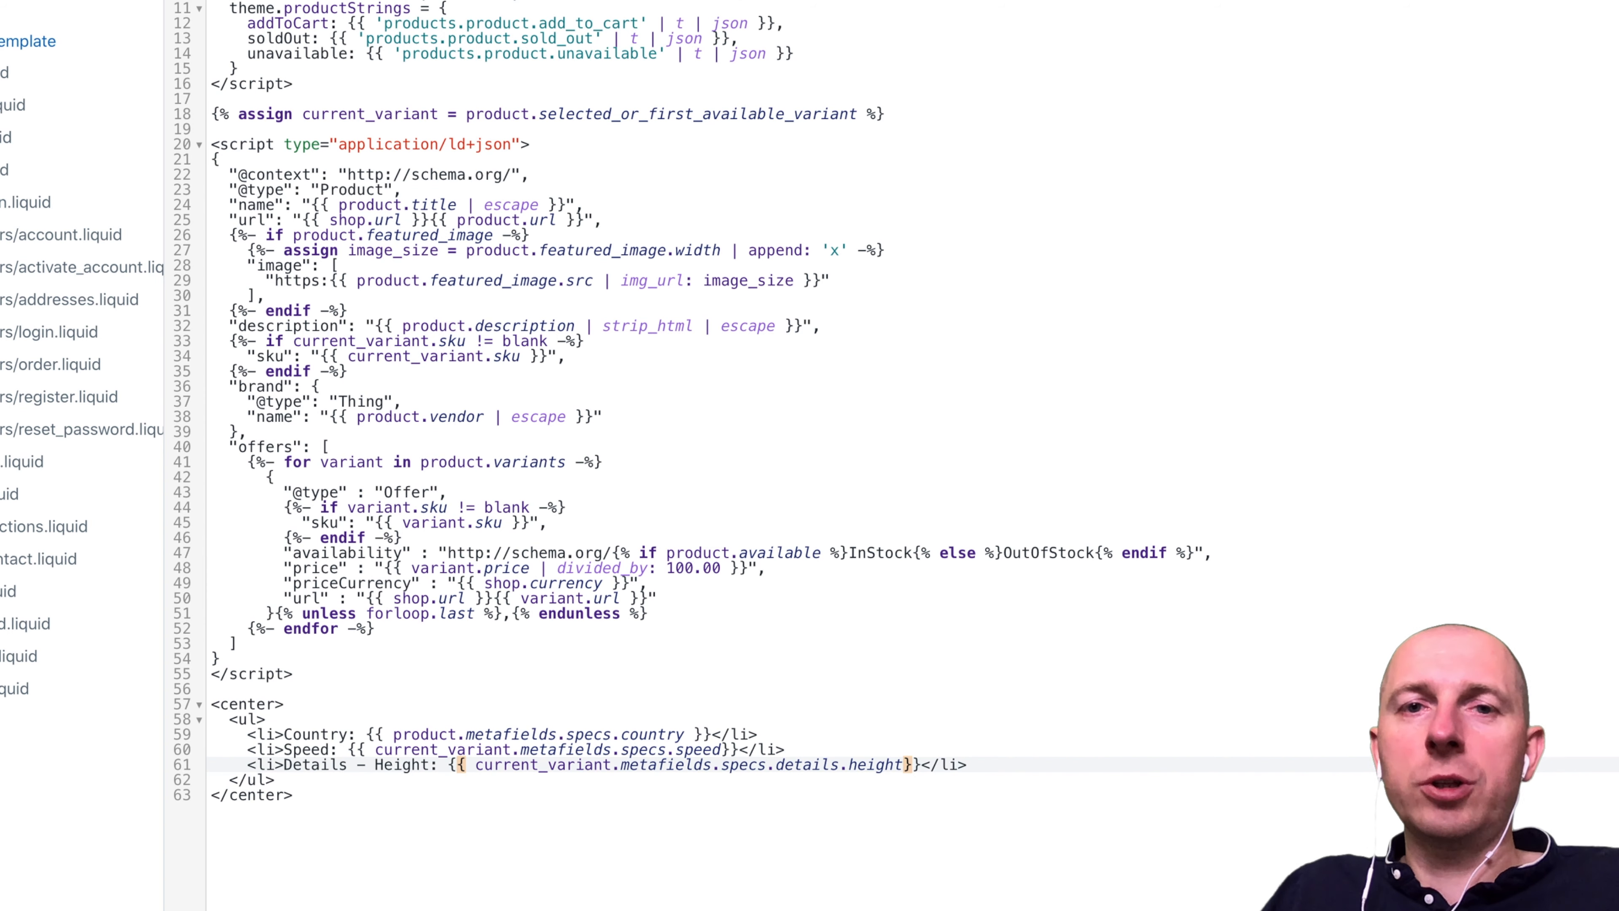
Step: Save product.liquid in the theme code editor and reload the JetPack storefront page
double_click(860, 764)
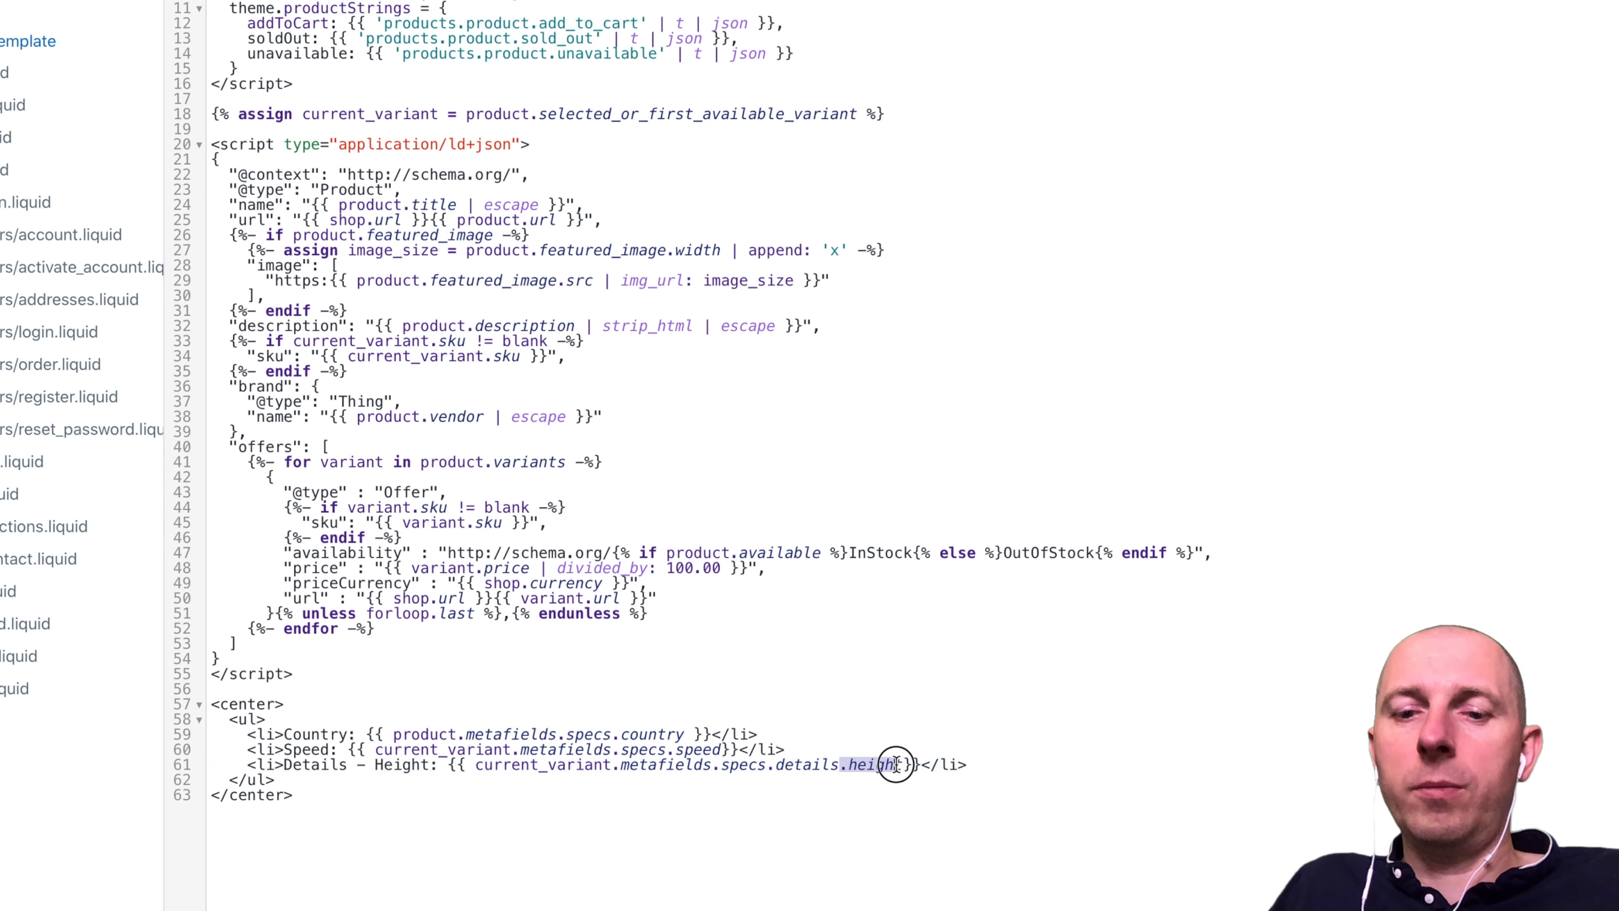
left_click(860, 764)
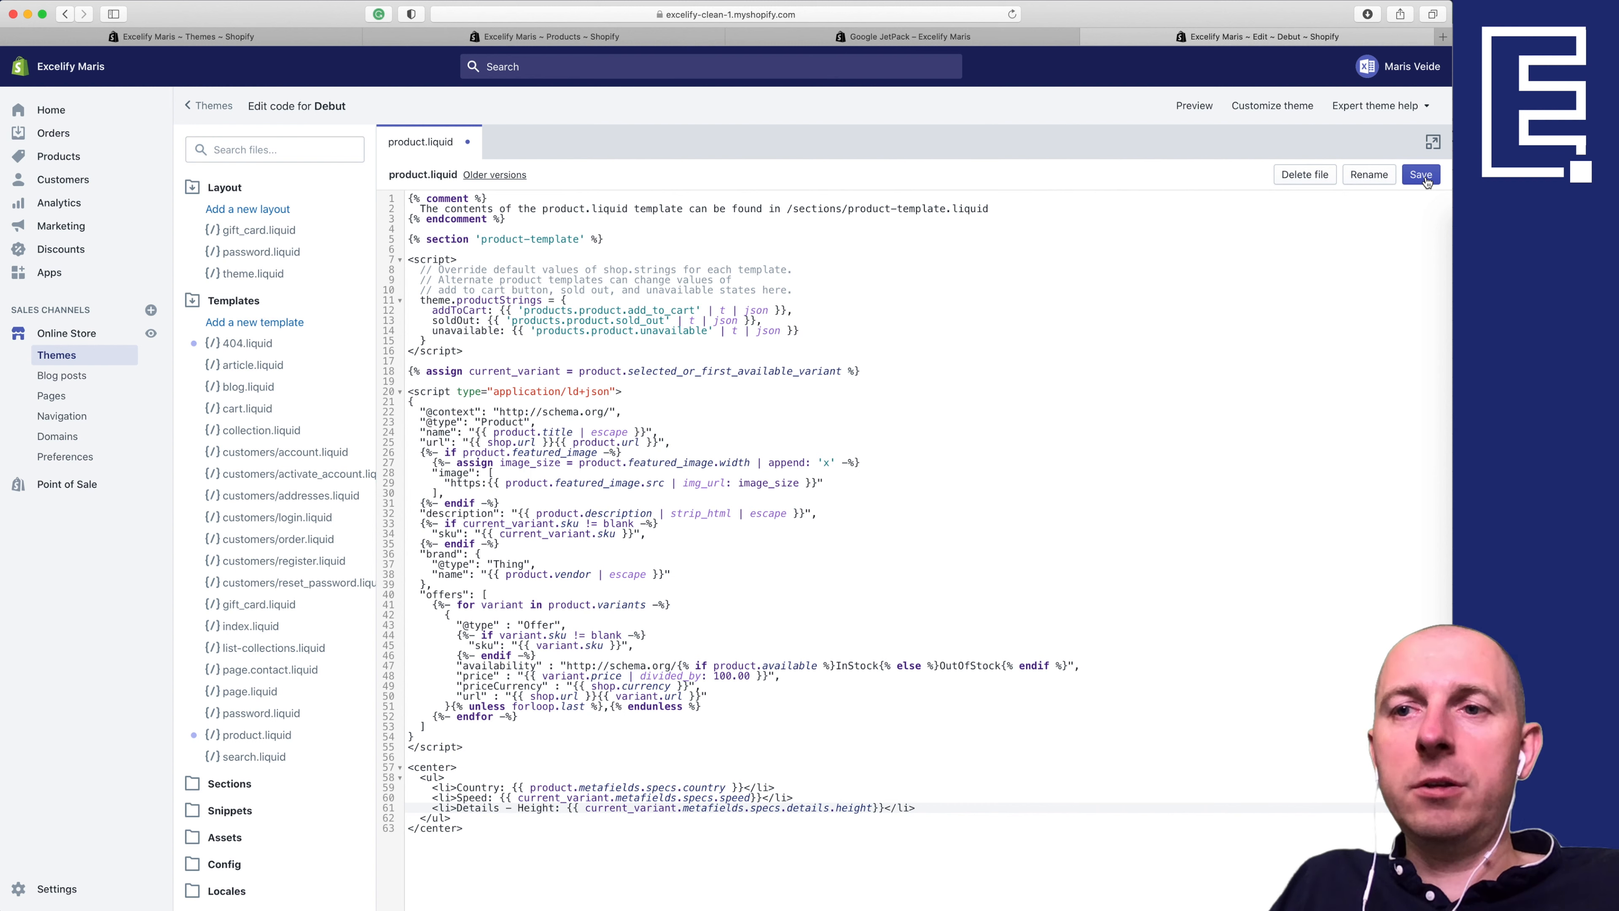
left_click(1422, 175)
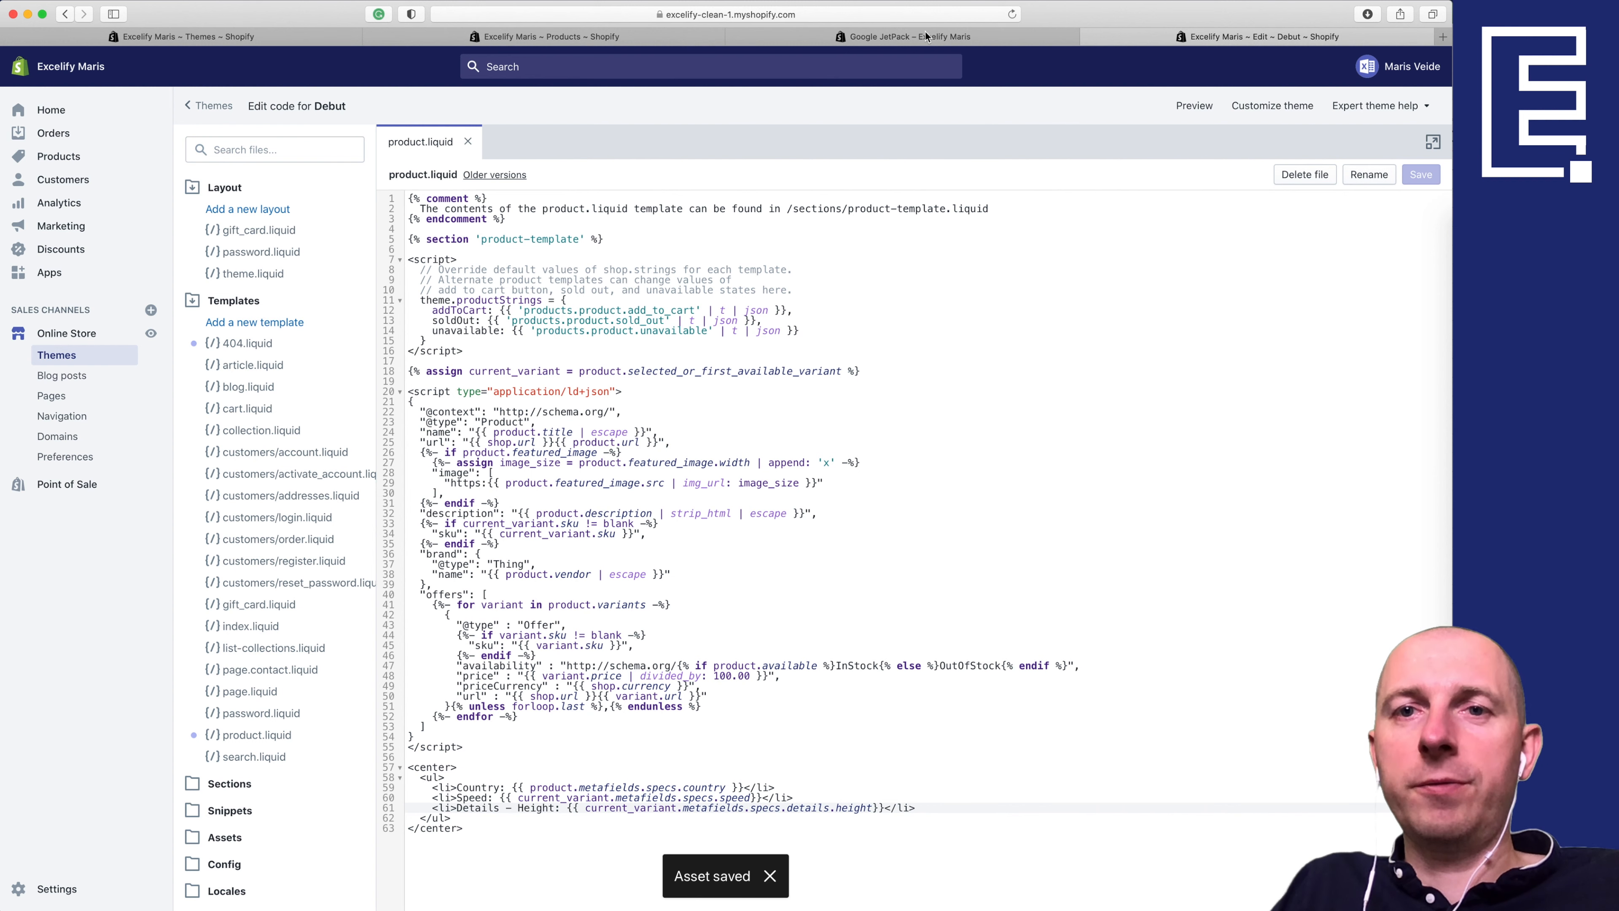
left_click(912, 37)
key("super+r")
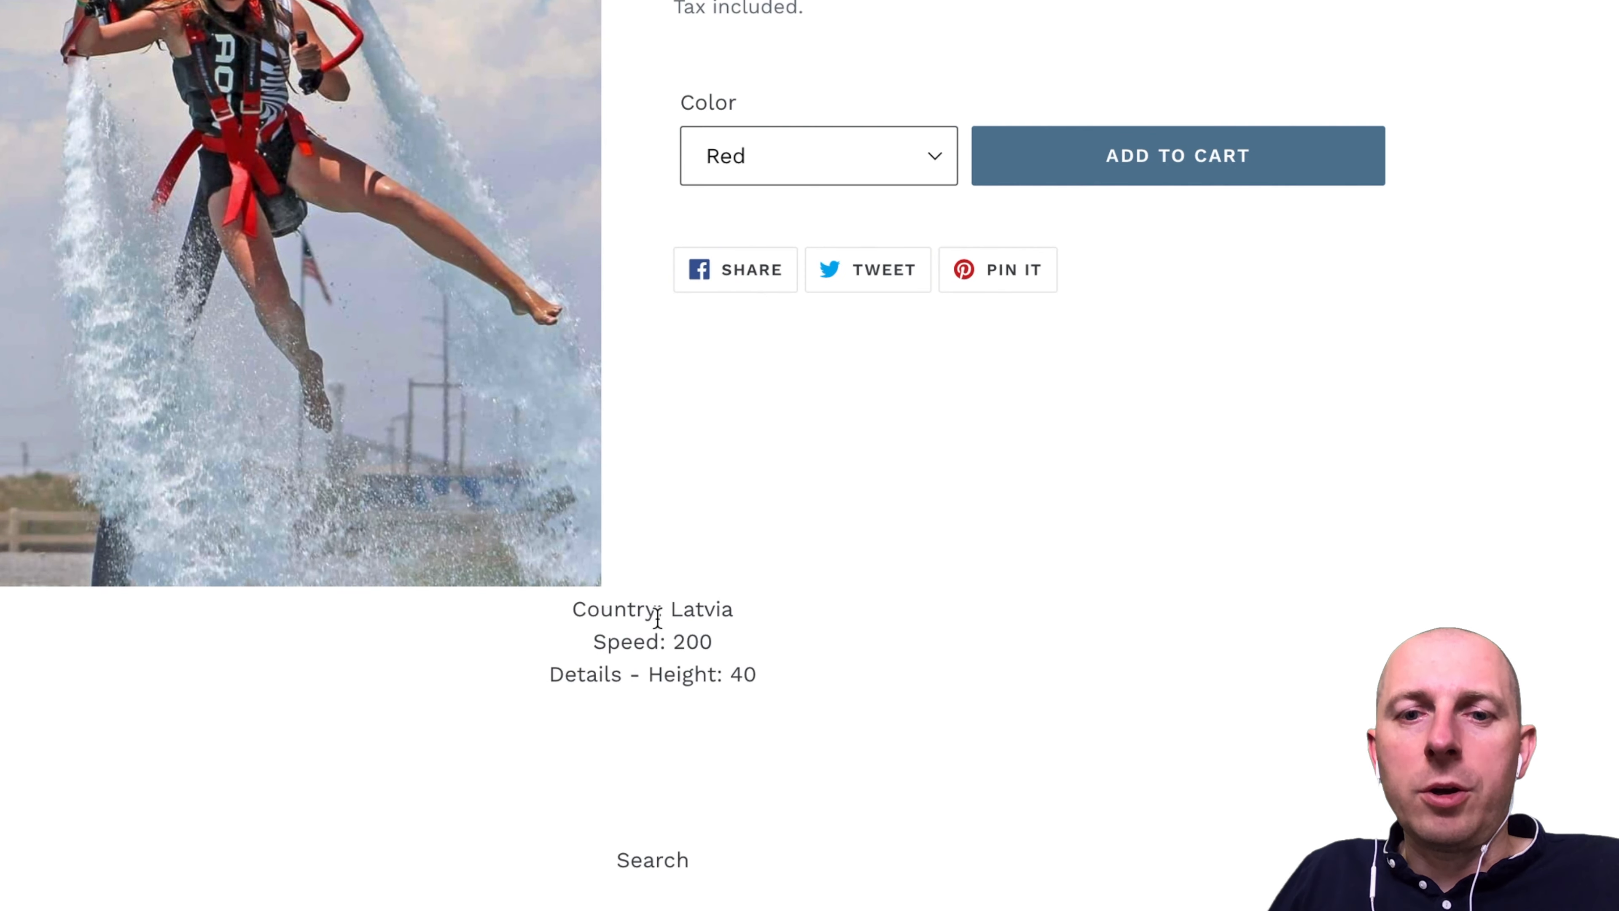
Step: Check the Country, Speed and Details - Height values displayed below the JetPack product image
left_click_drag(575, 609, 722, 610)
double_click(690, 610)
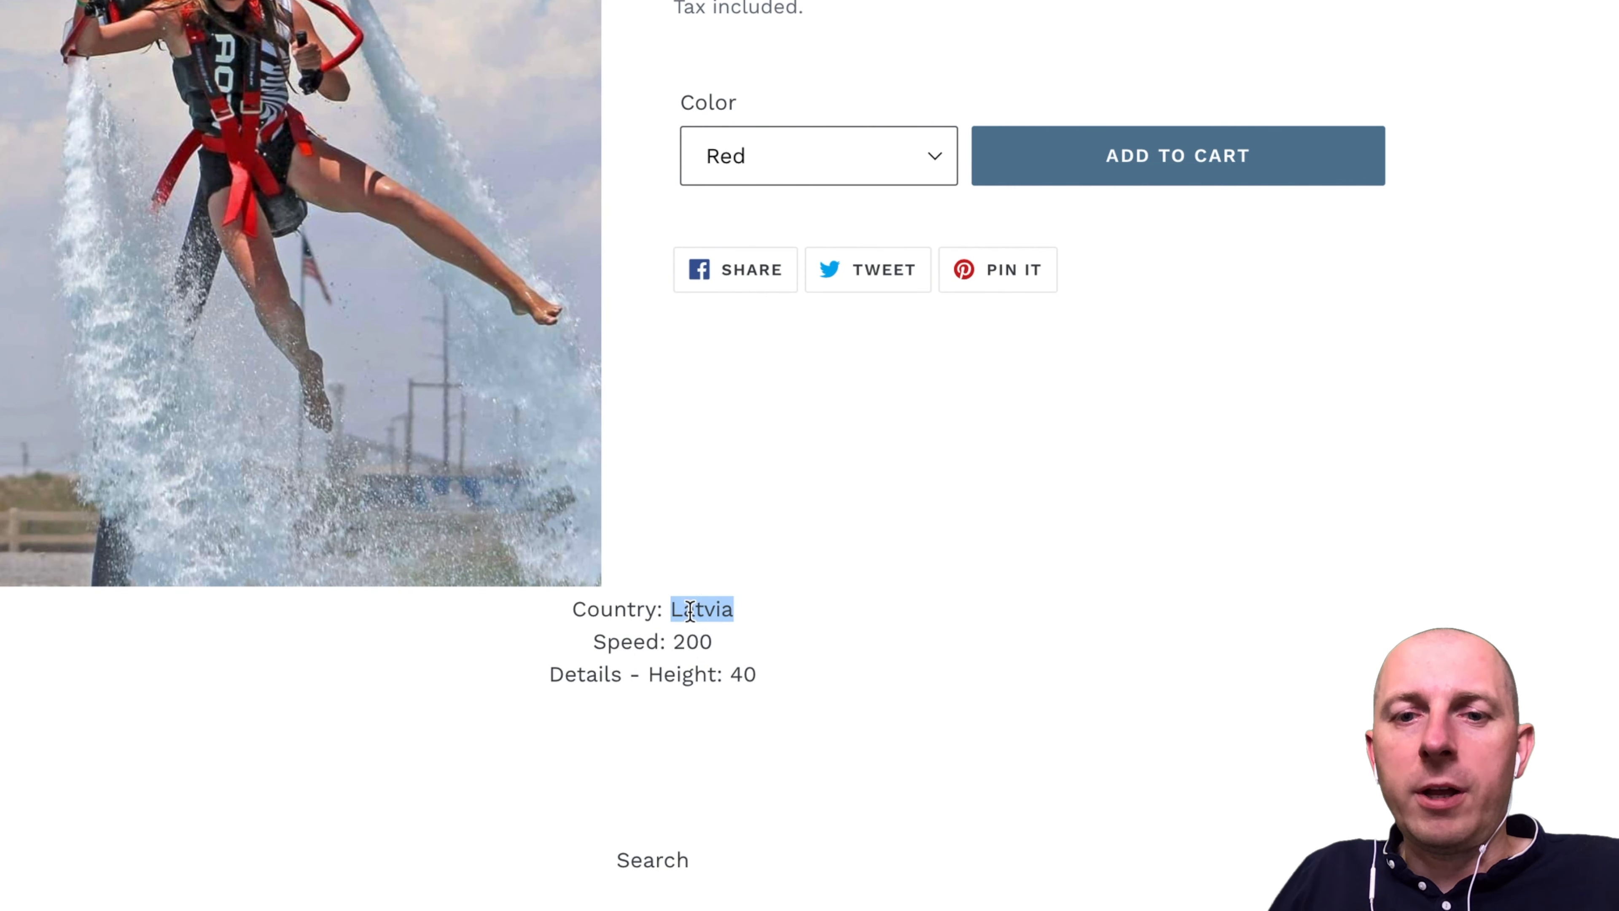
double_click(713, 643)
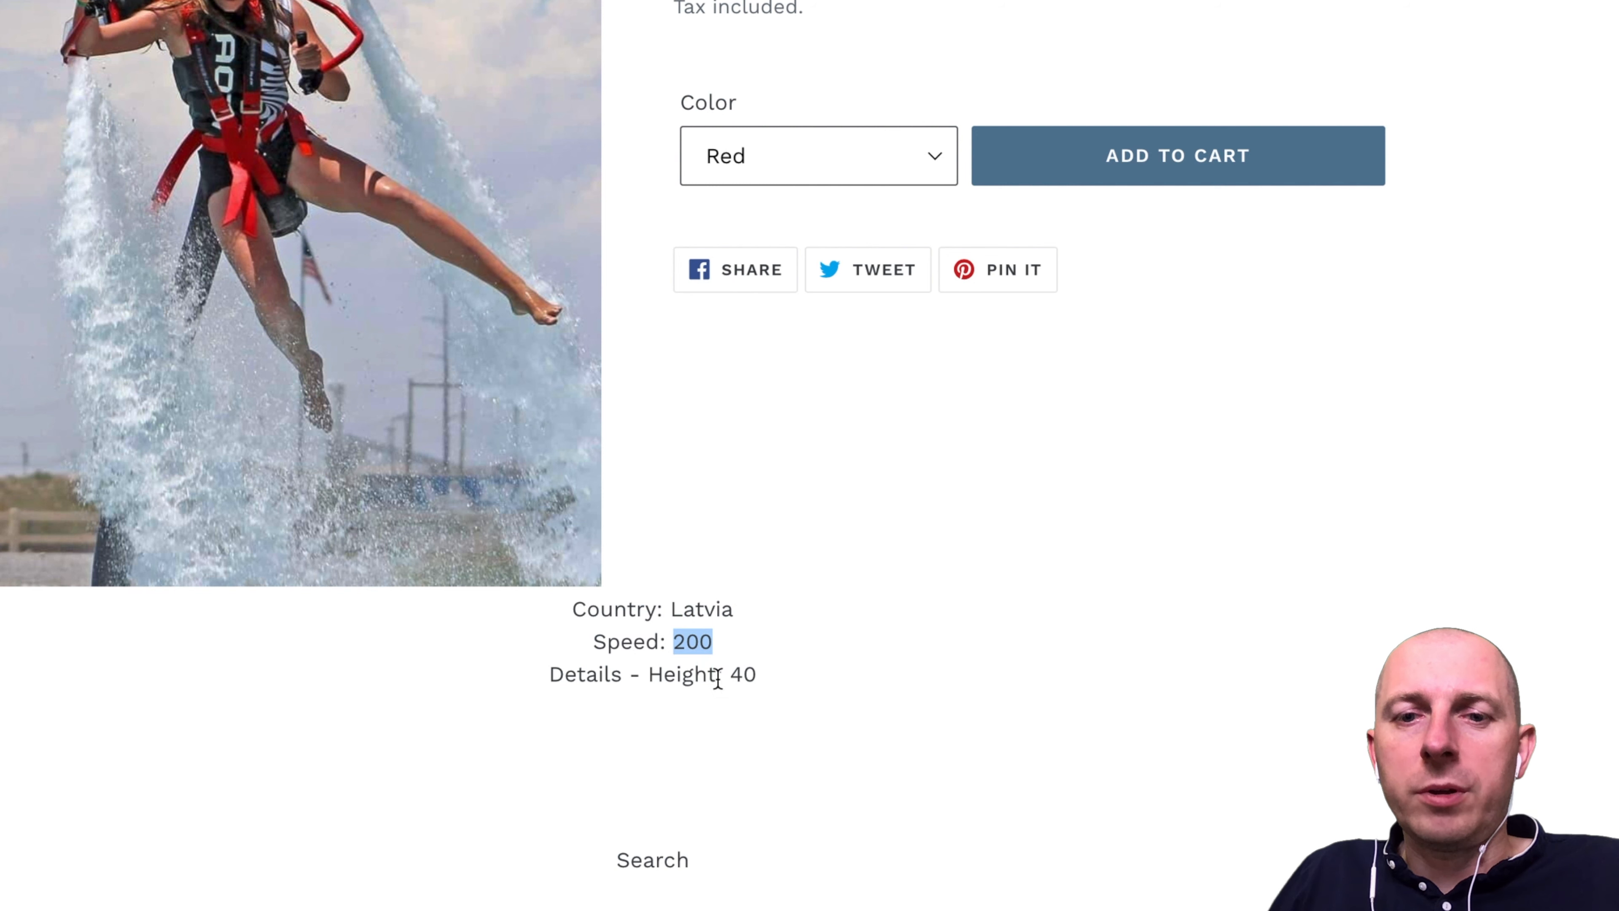
left_click_drag(734, 675, 784, 675)
left_click(735, 678)
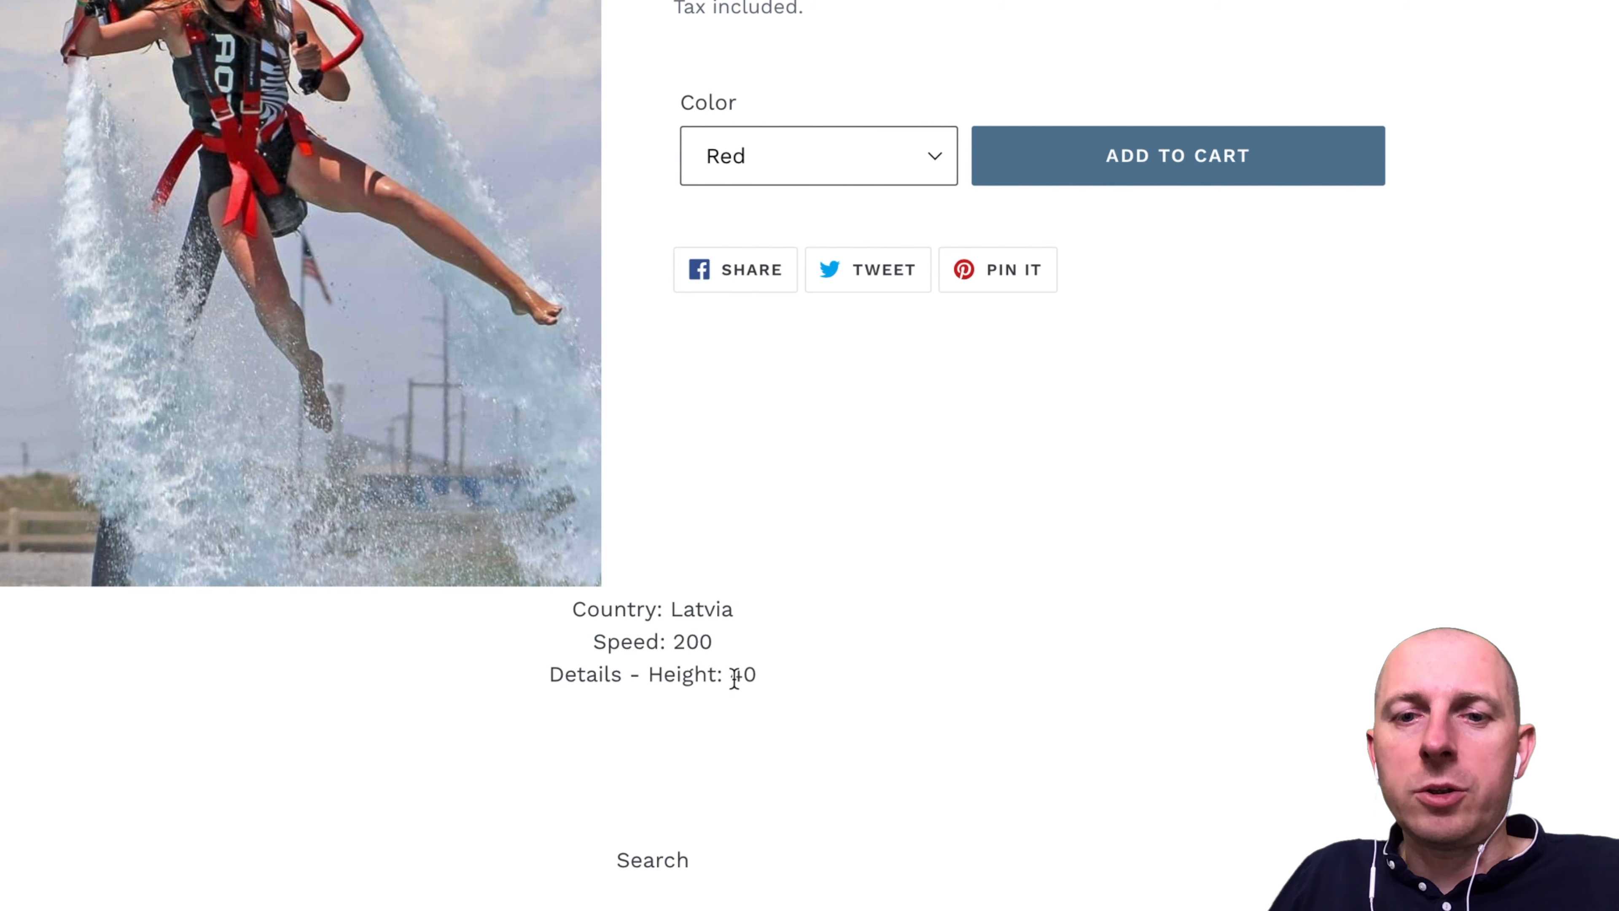
Step: Select the Green color variant, reload the storefront page, and check its Speed and Height values
left_click(776, 172)
left_click(760, 135)
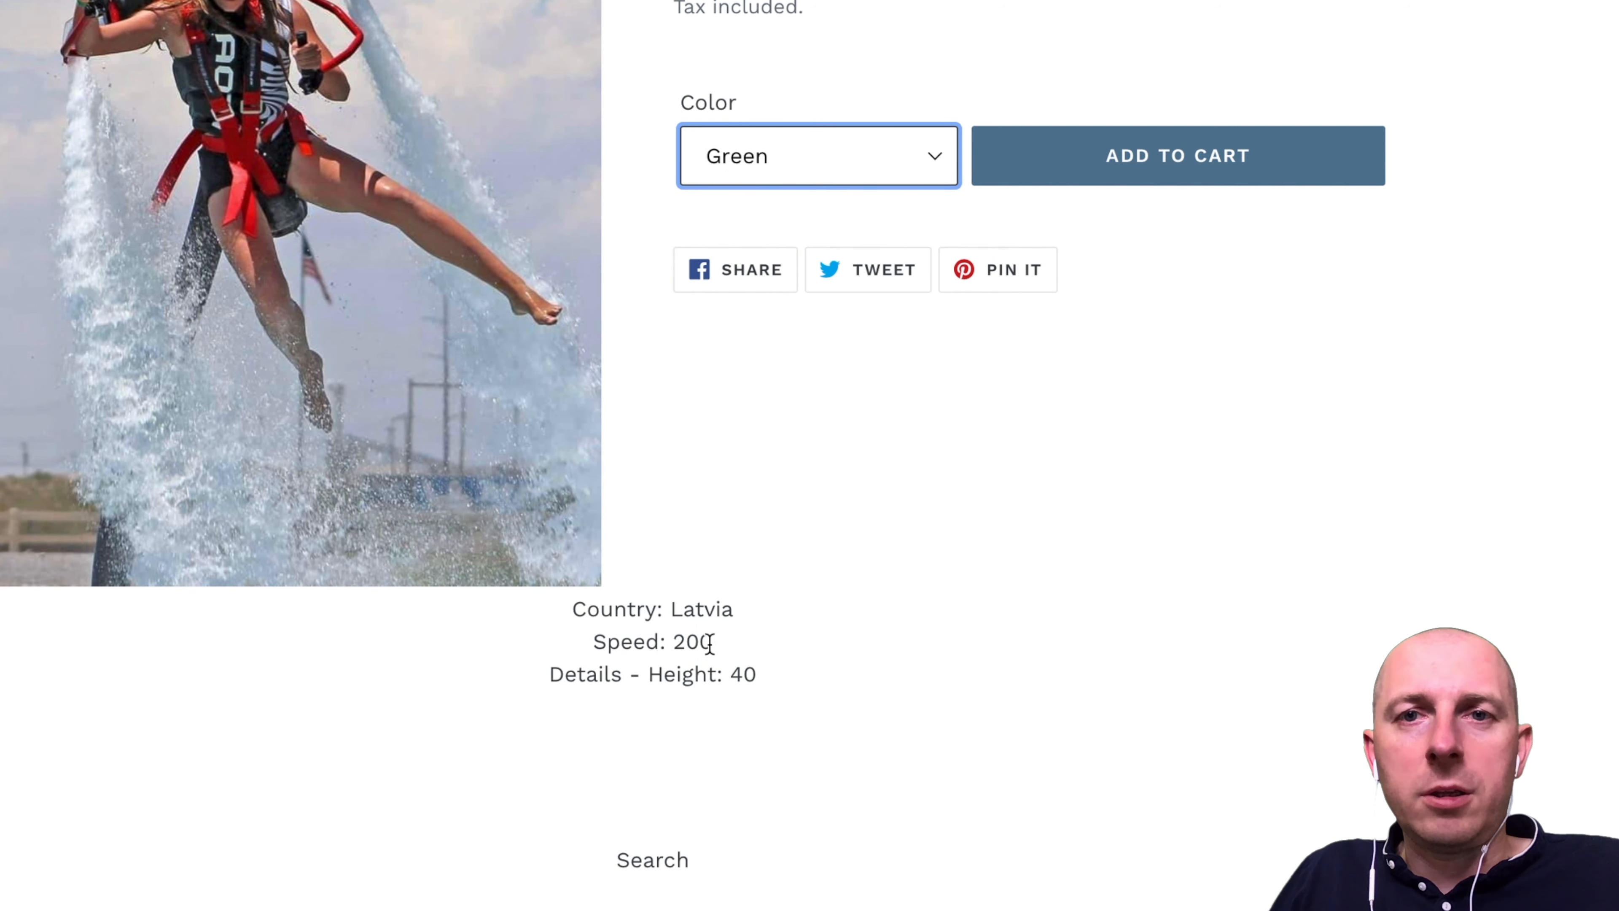
key("super+r")
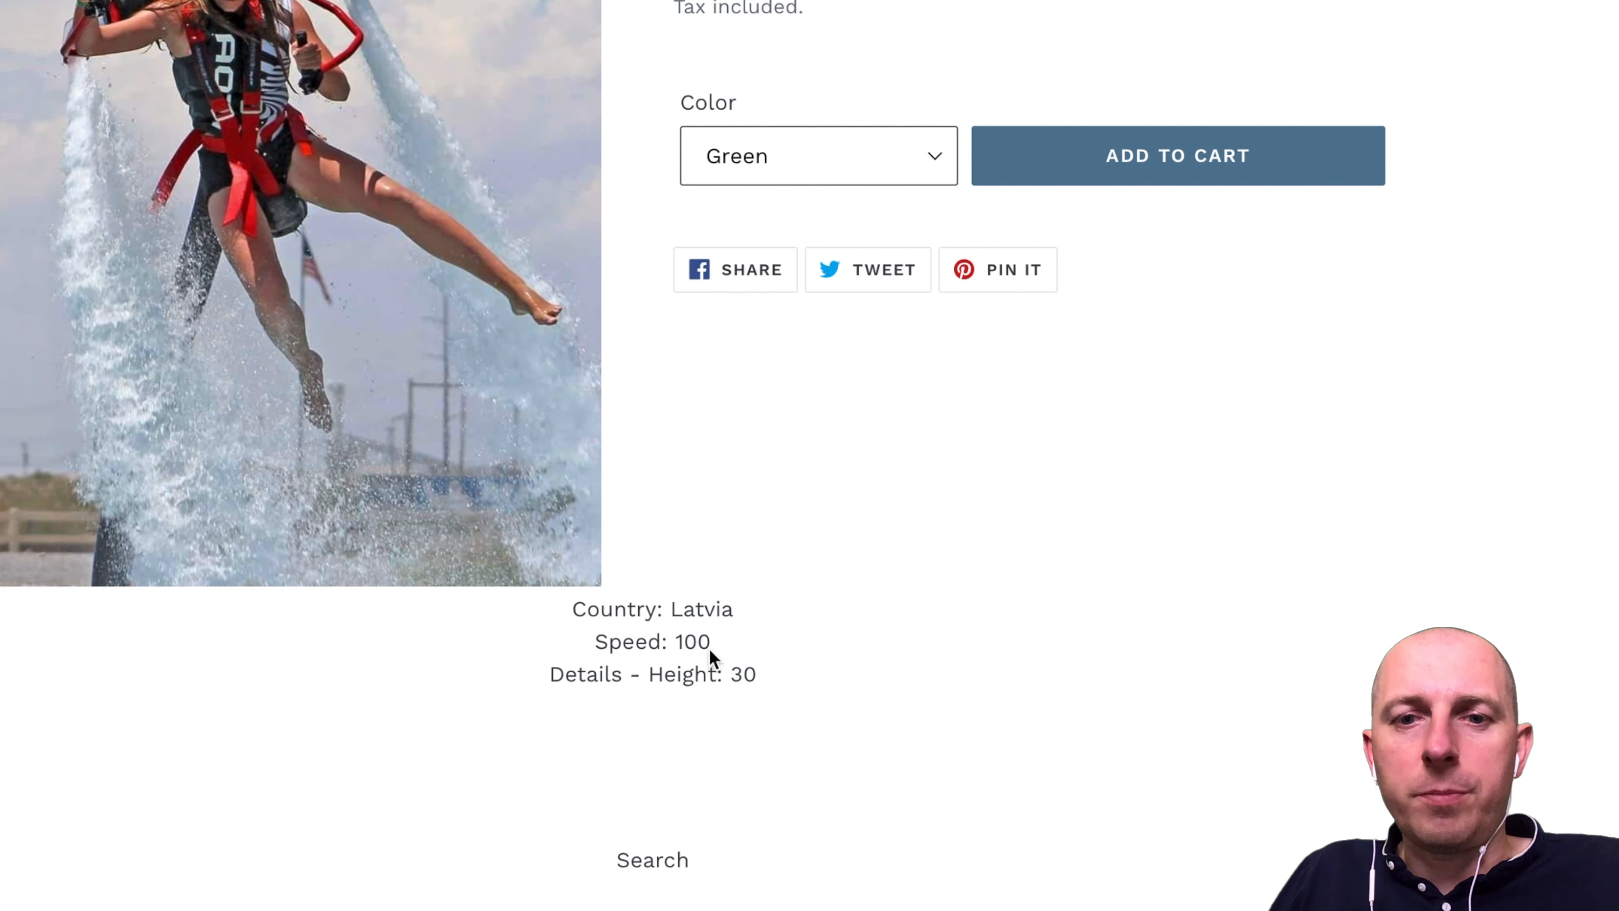
double_click(700, 645)
left_click(674, 642)
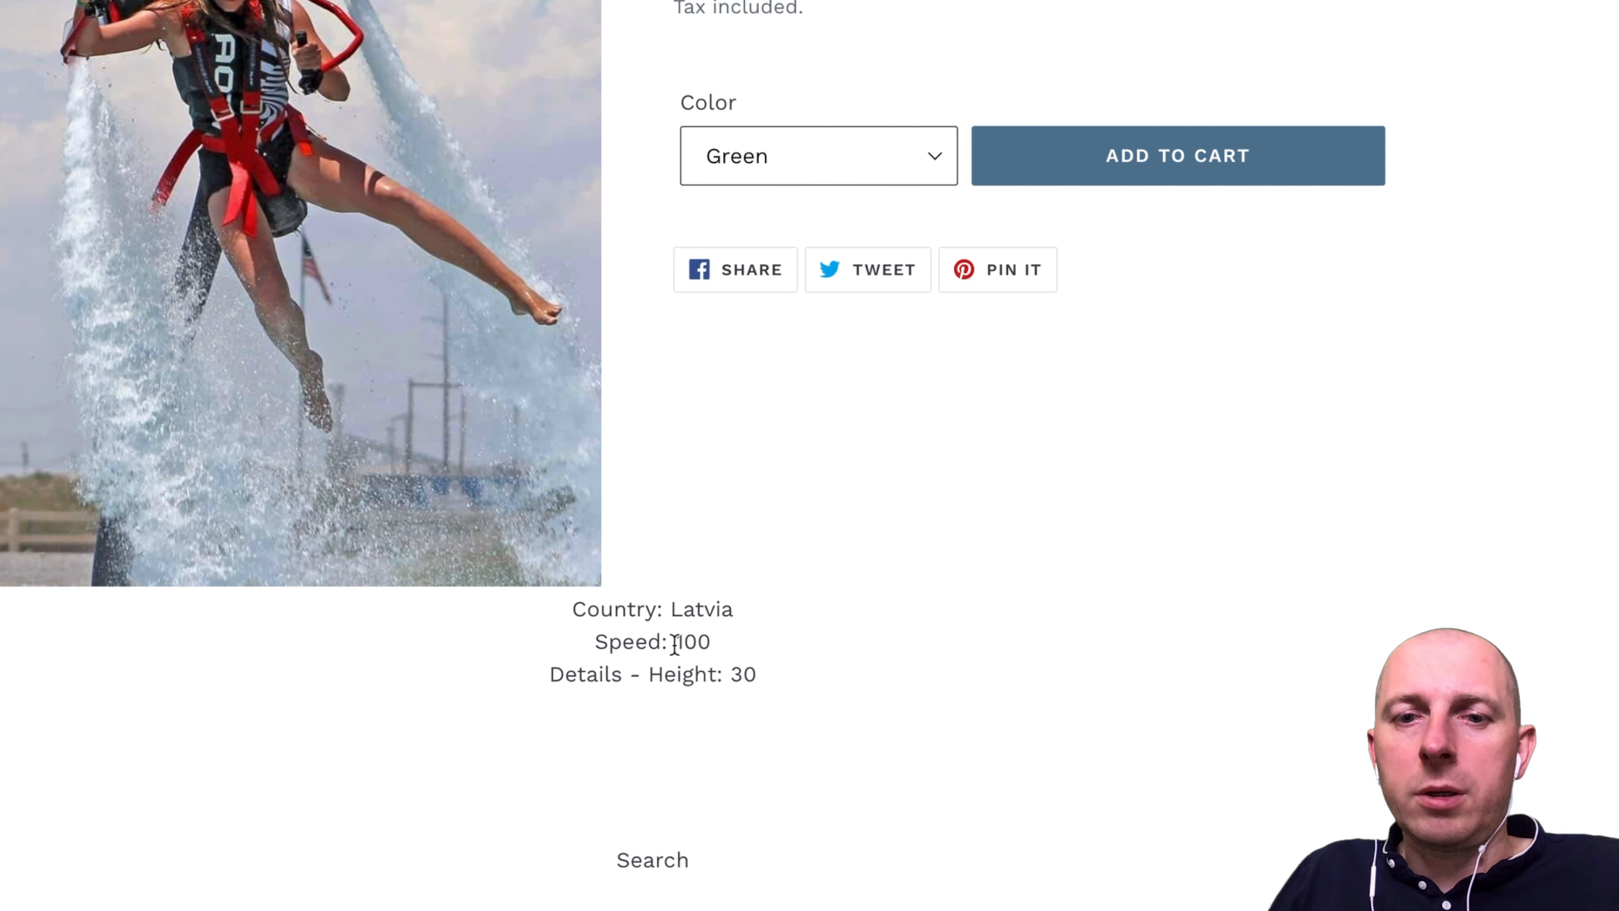
left_click_drag(673, 643, 711, 643)
left_click(720, 643)
left_click(756, 669)
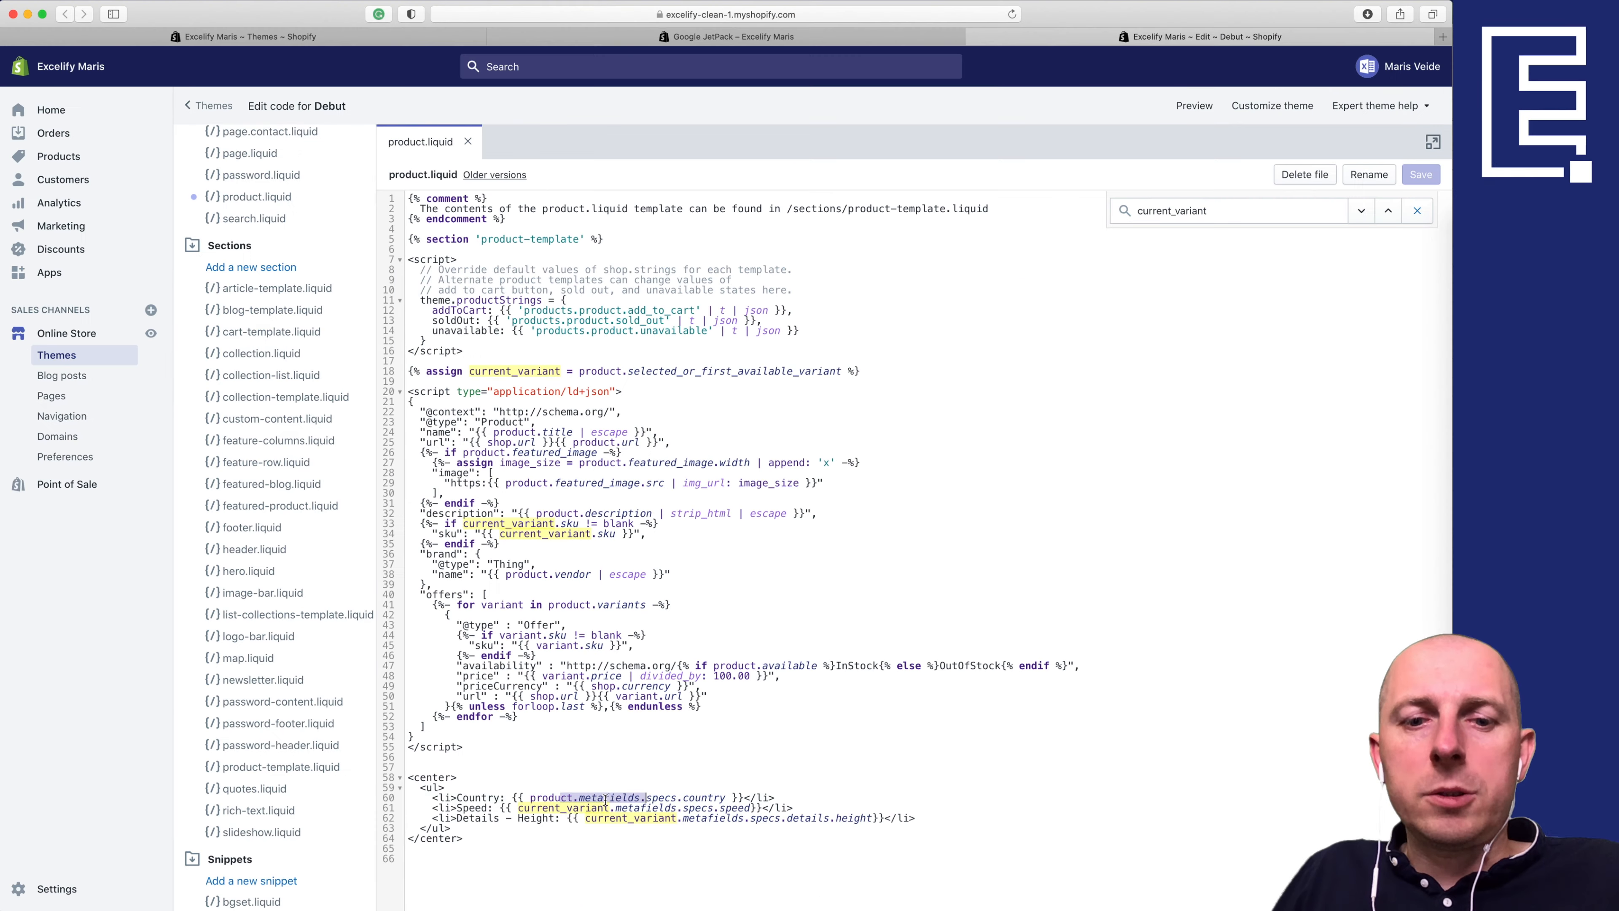
Step: Review the Country list item's product.metafields expression in the product.liquid code
left_click(603, 797)
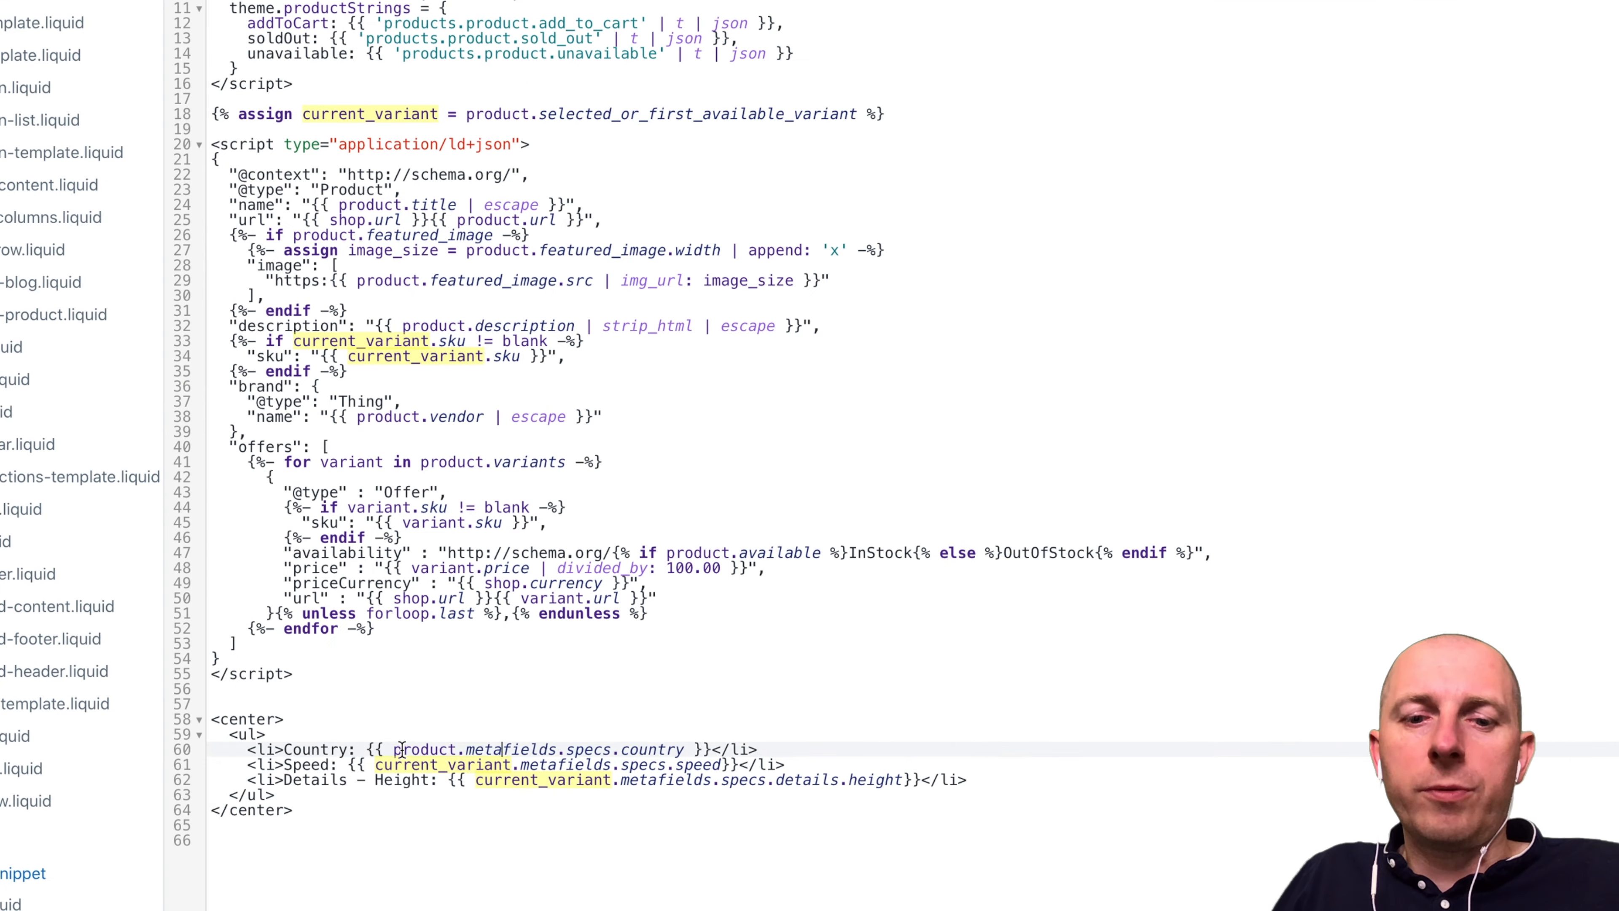
left_click_drag(537, 798, 623, 798)
left_click_drag(415, 769, 594, 768)
left_click(673, 768)
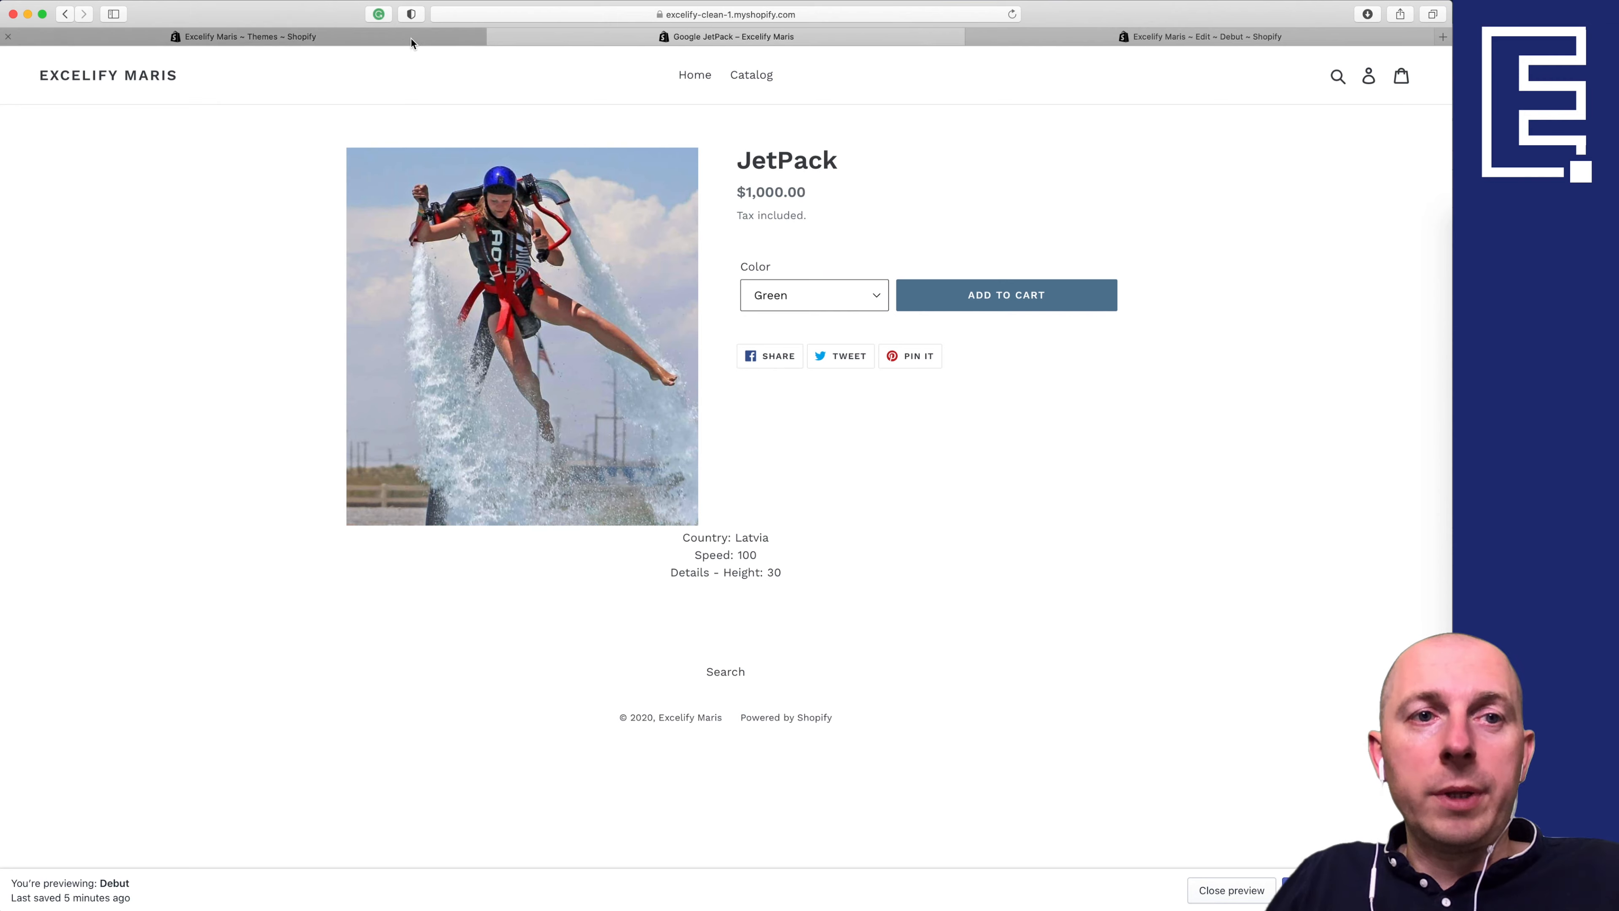
Step: Switch to the Excelify app and start a new export with Products included
left_click(411, 38)
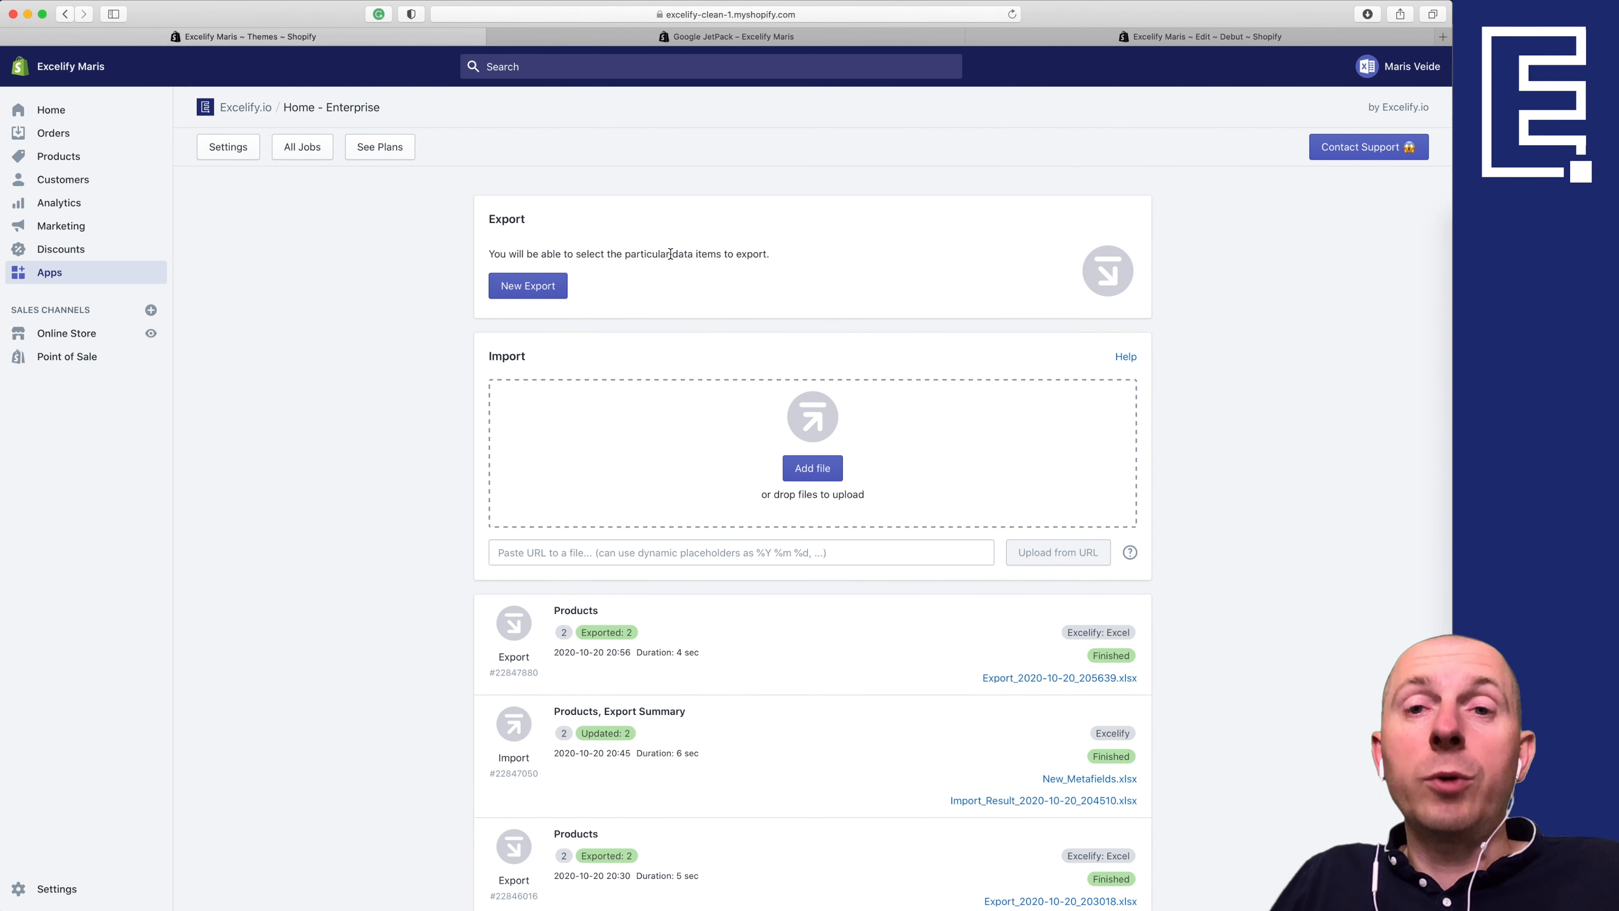
left_click(543, 285)
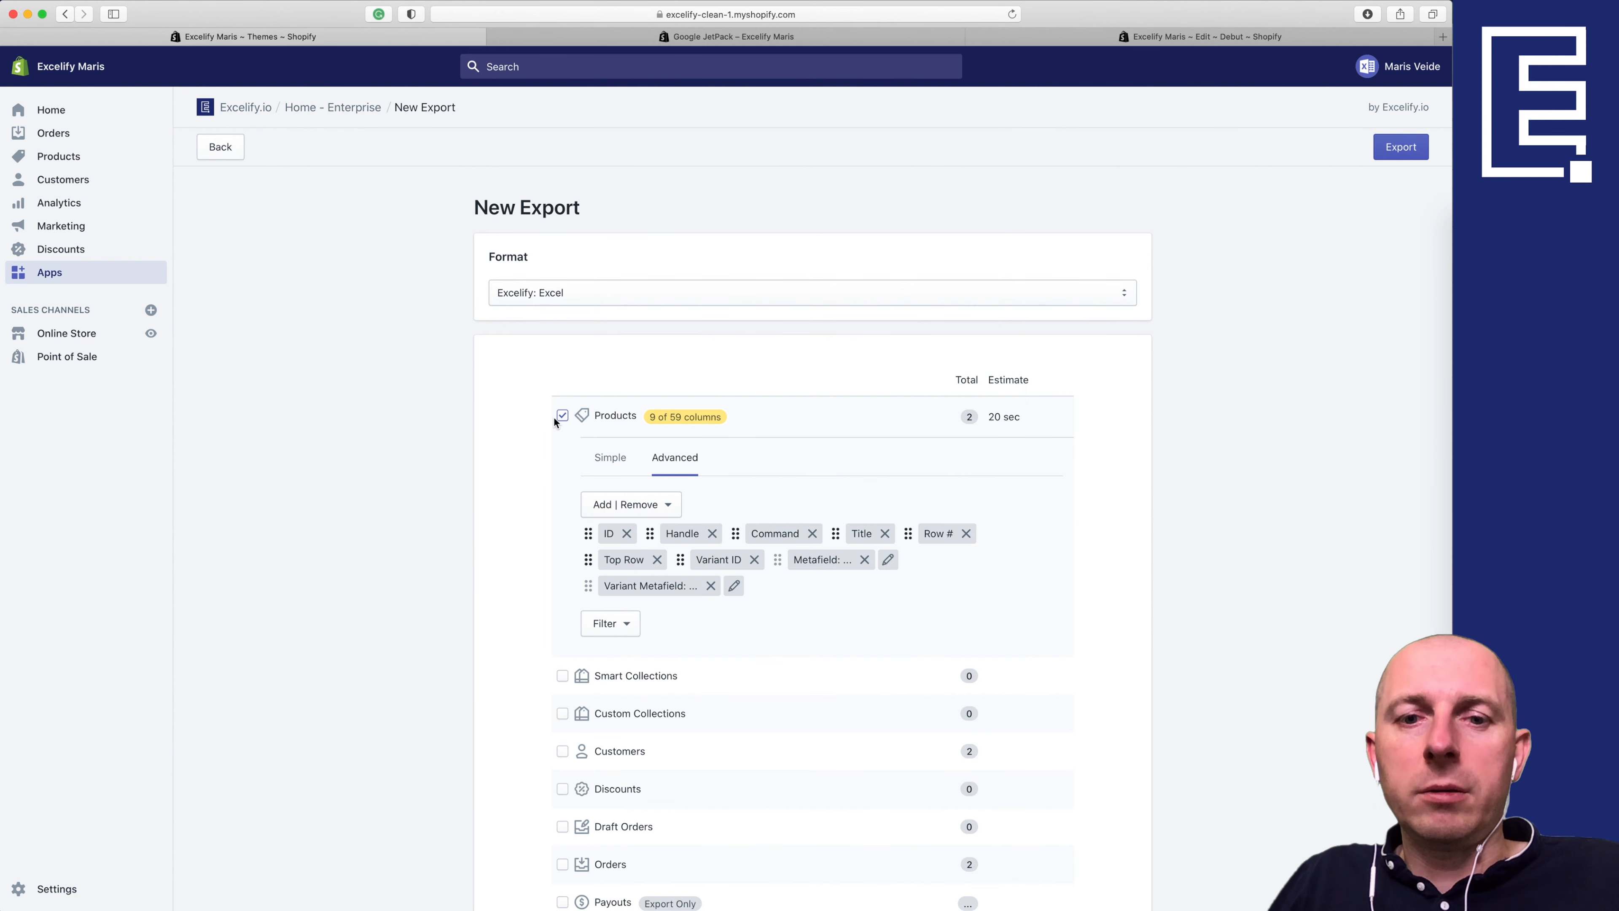
scroll(549, 441, "down", 3)
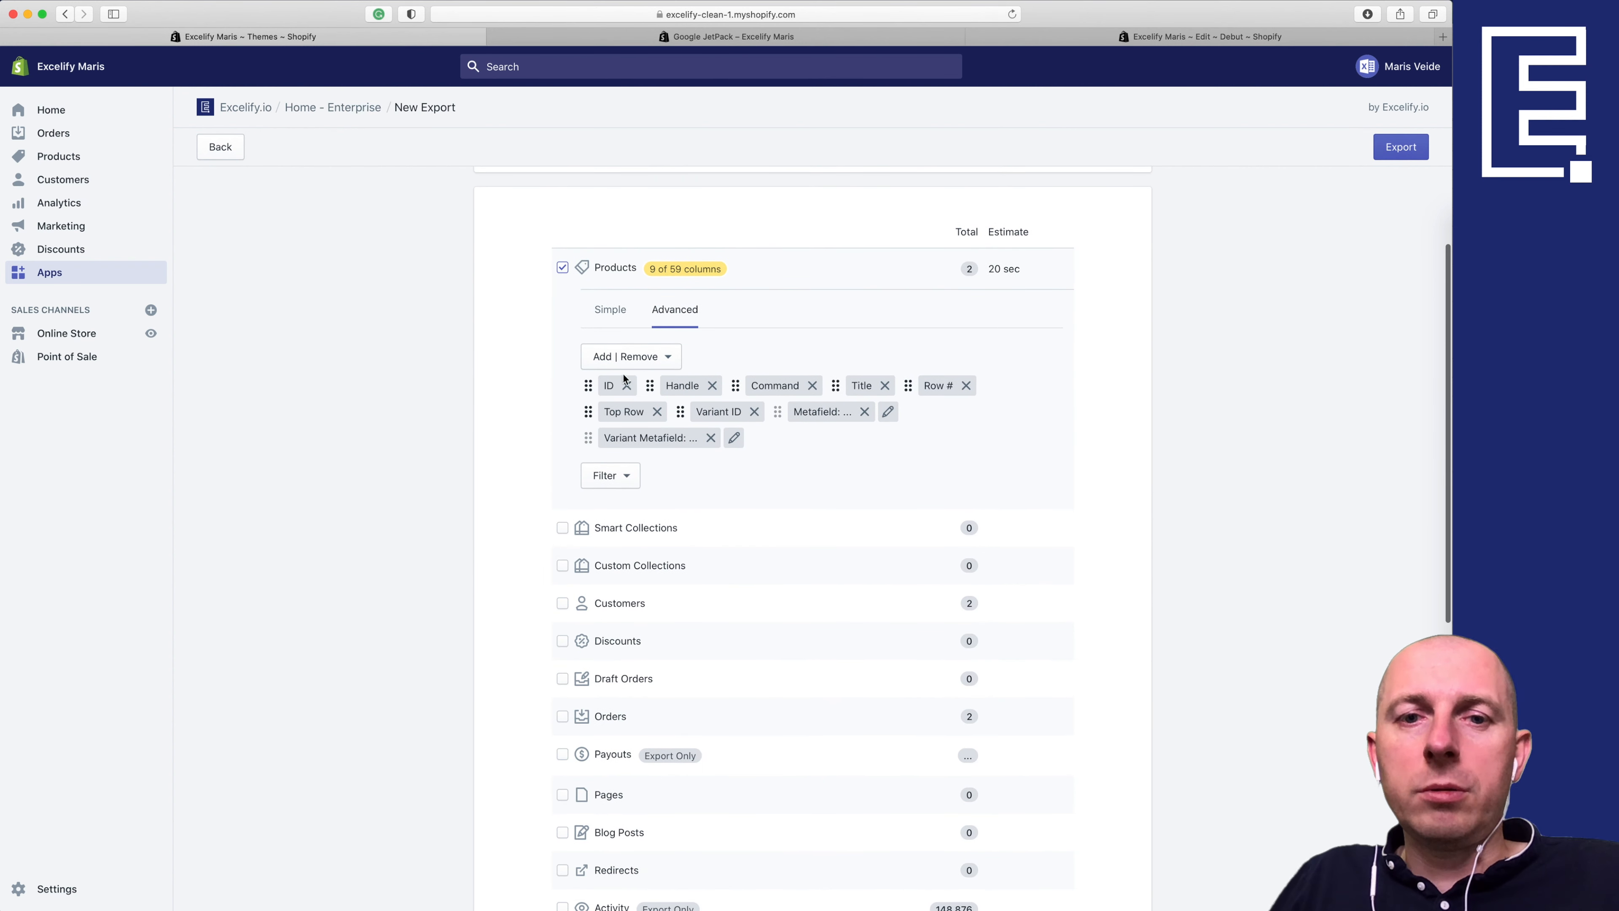
Step: Add the Option1, Option2 and Option3 Name and Value columns to the Products export
left_click(660, 358)
scroll(681, 577, "down", 10)
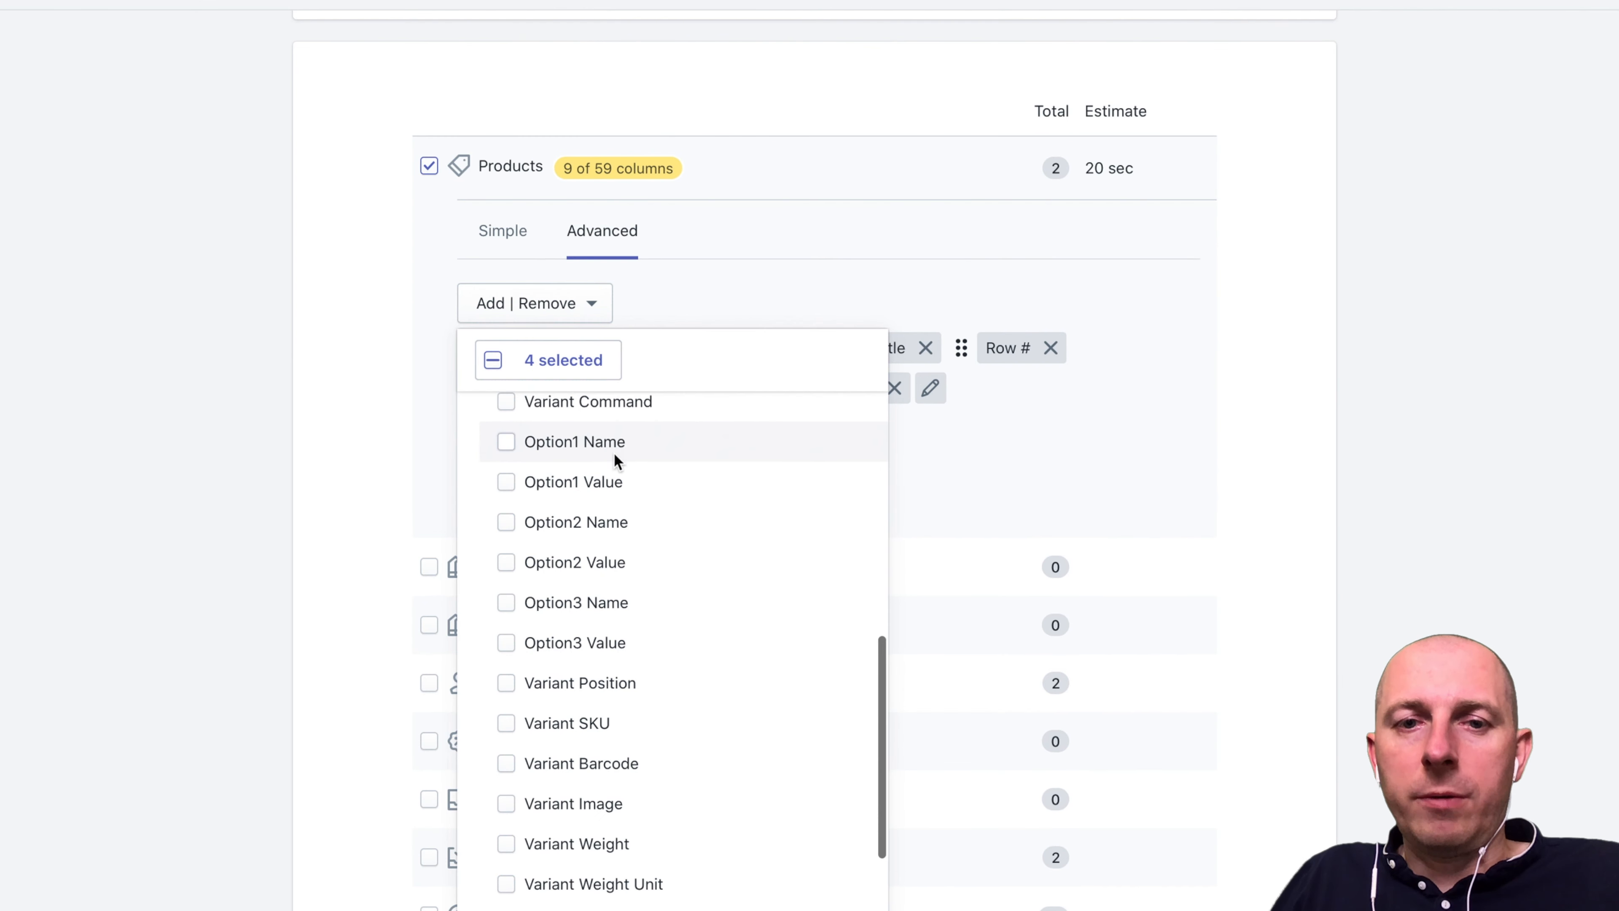
left_click(681, 449)
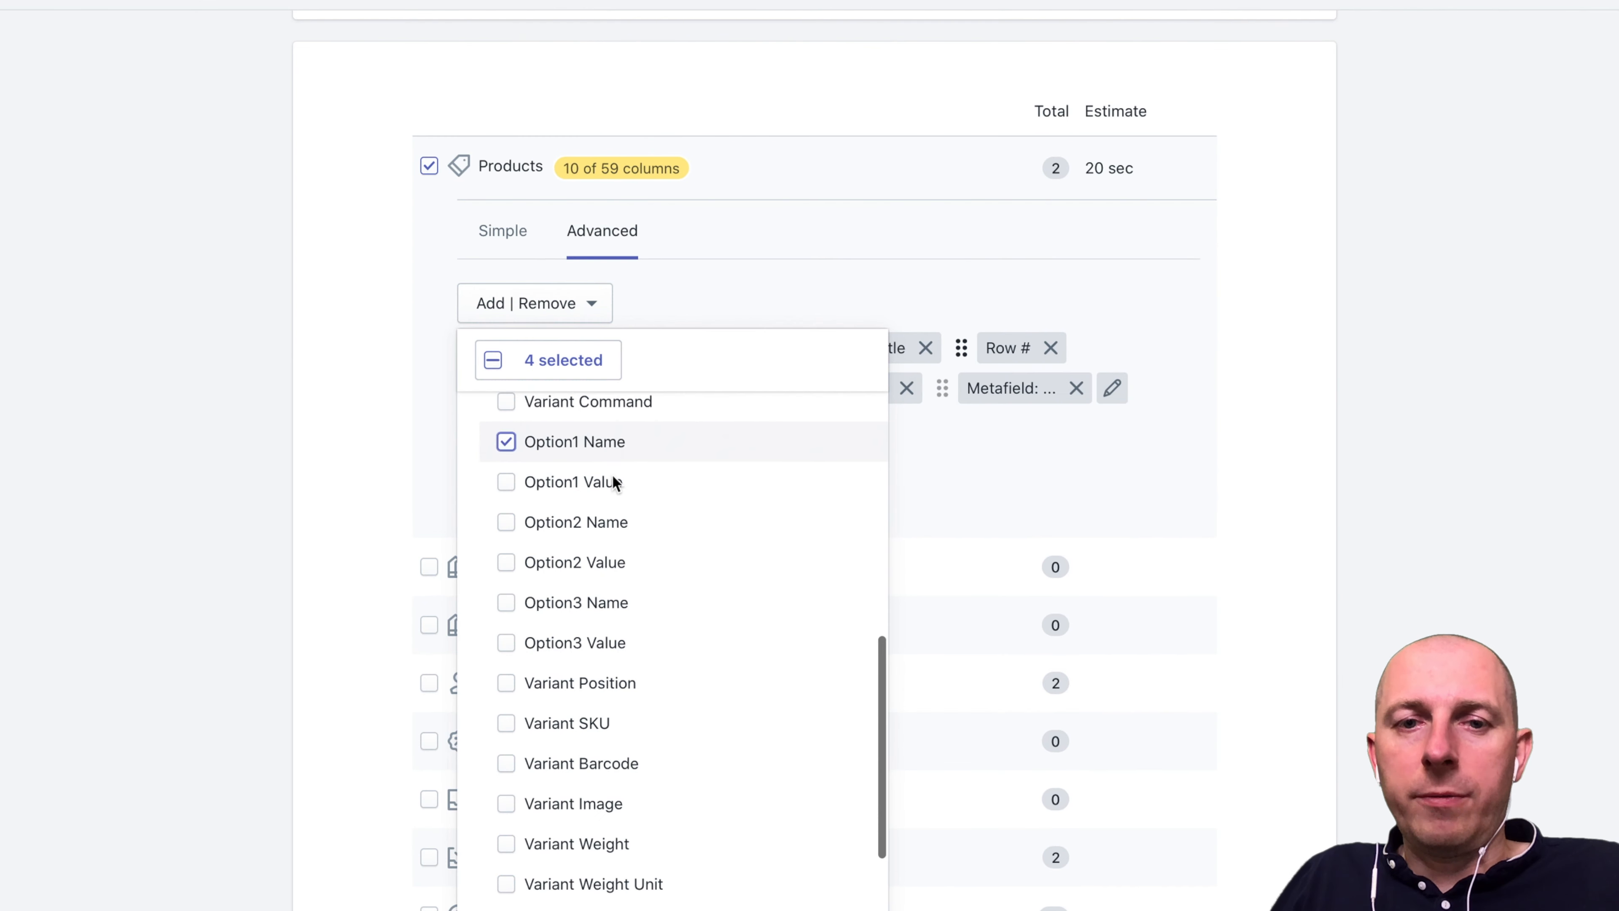
left_click(670, 477)
left_click(603, 523)
left_click(600, 562)
left_click(599, 602)
left_click(599, 640)
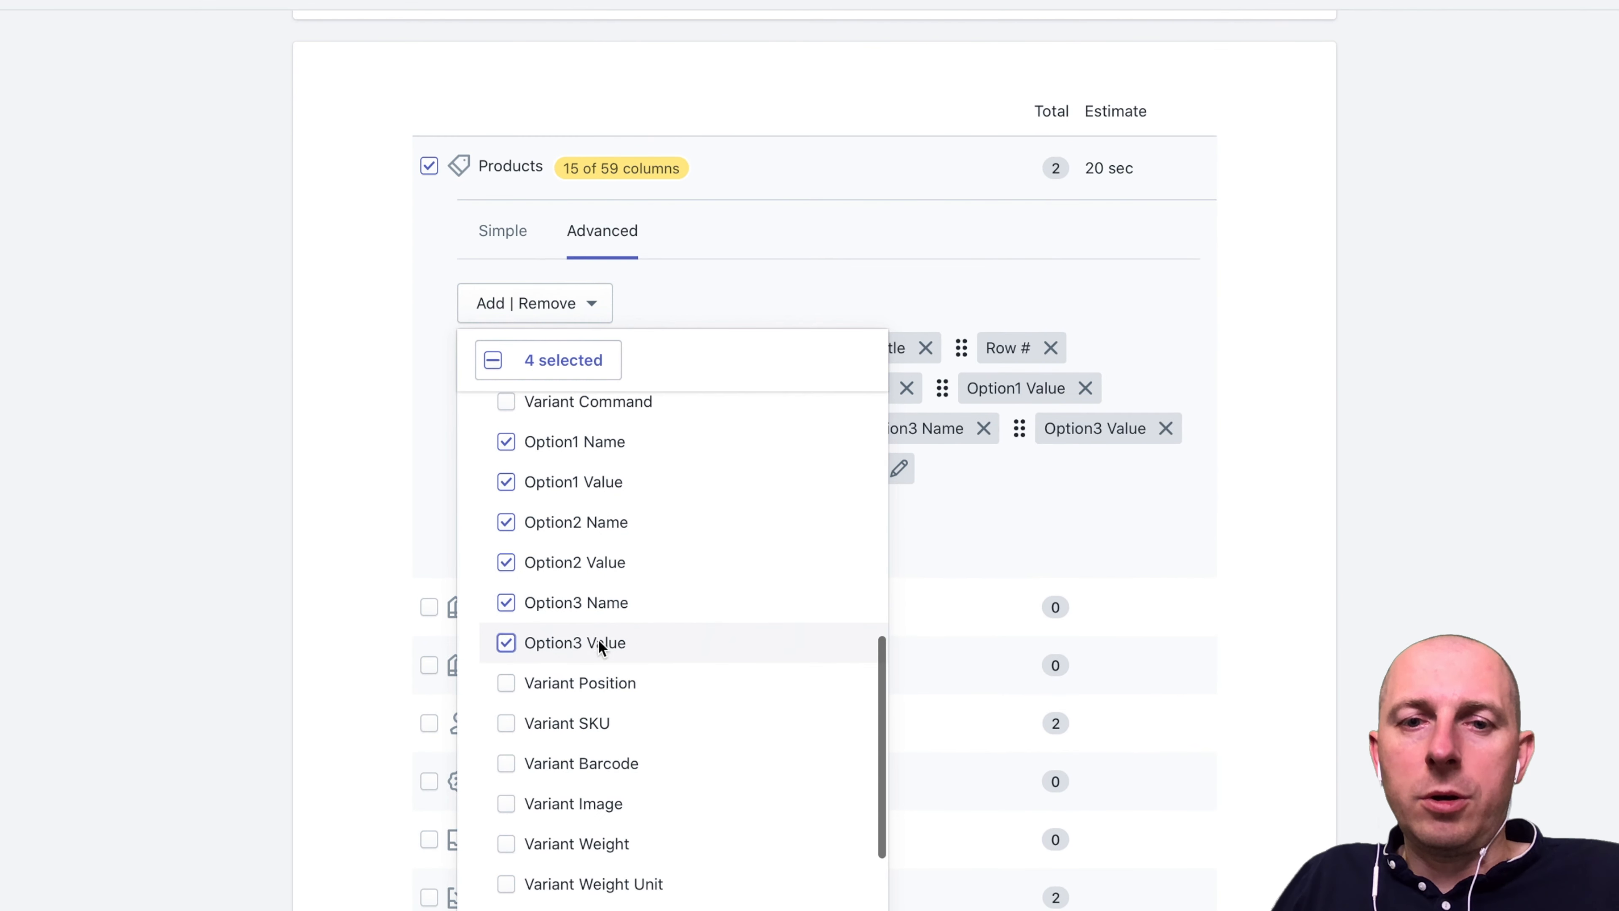
scroll(593, 612, "up", 2)
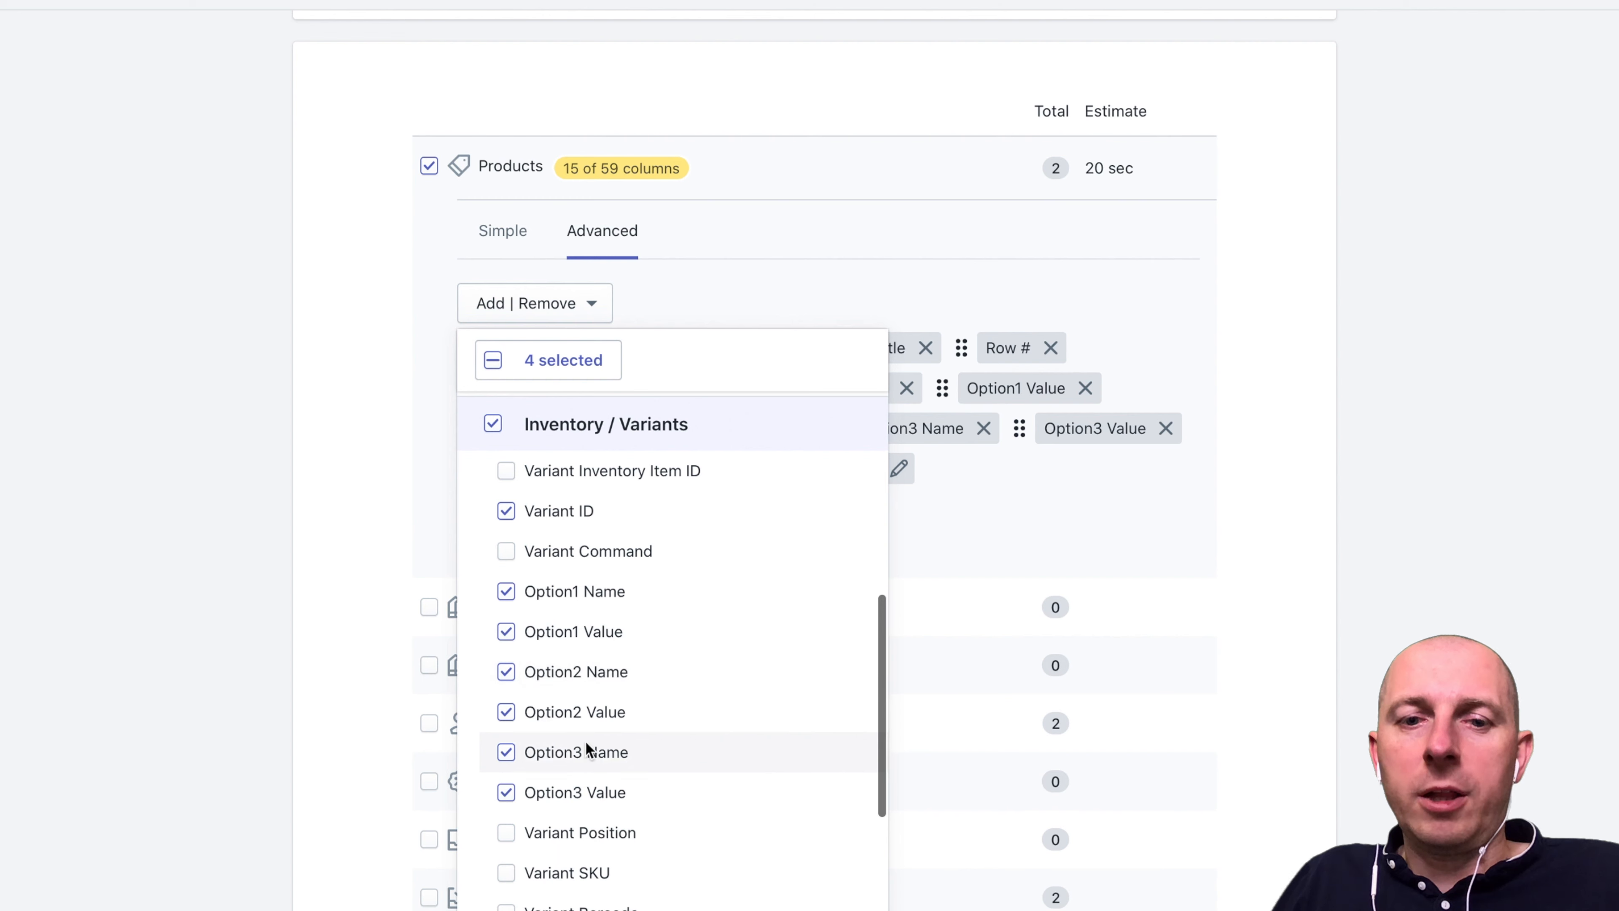
scroll(597, 733, "down", 3)
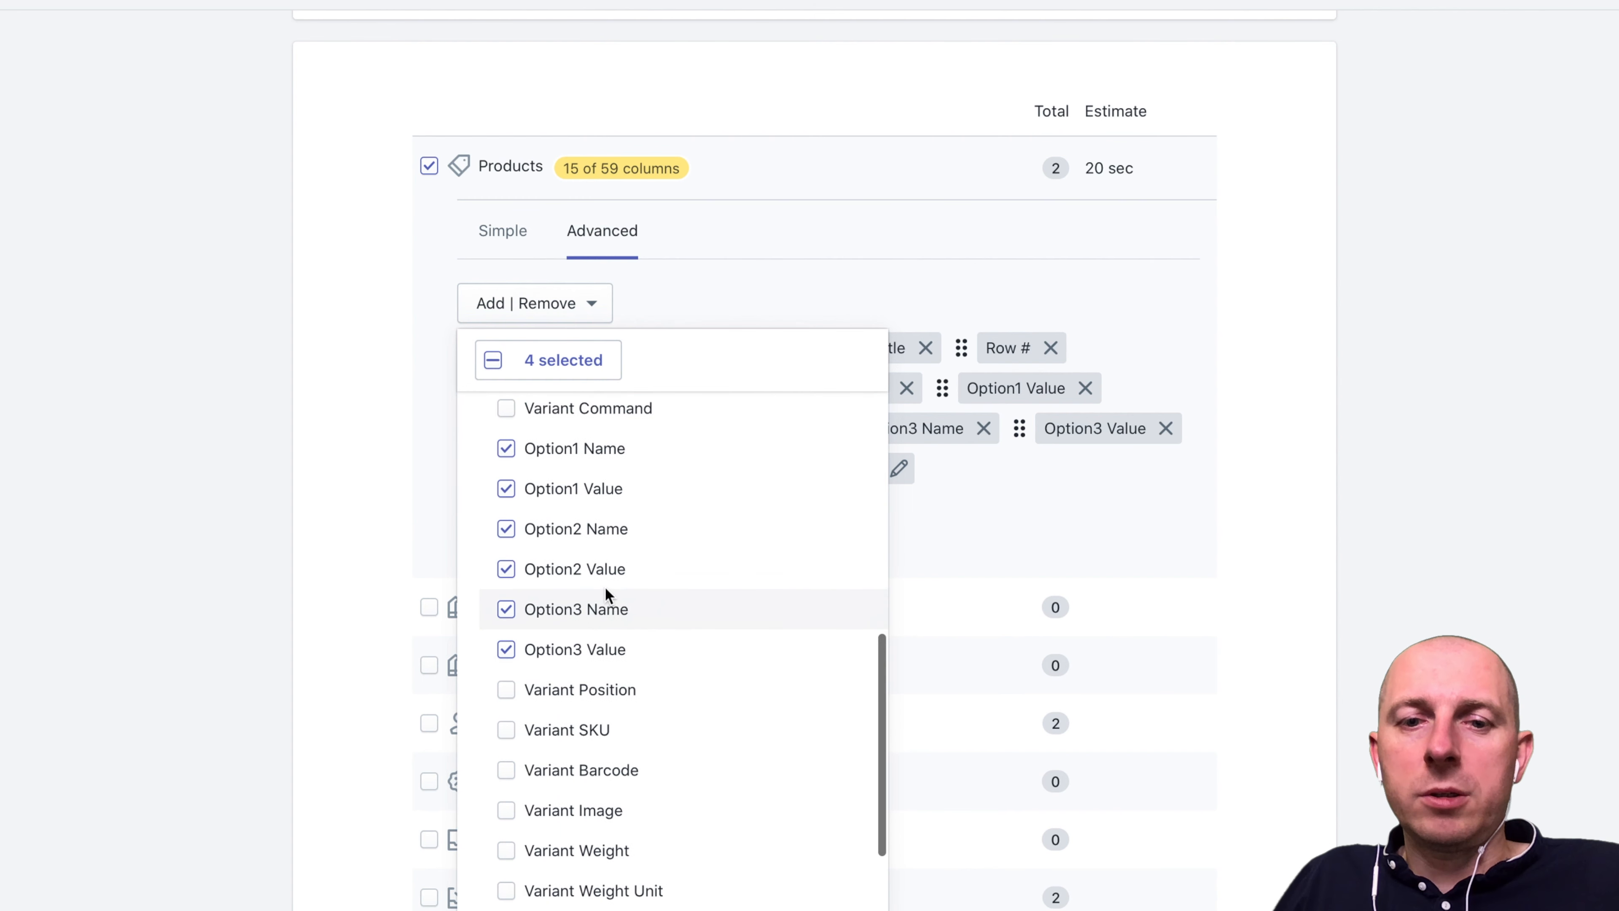
left_click(308, 428)
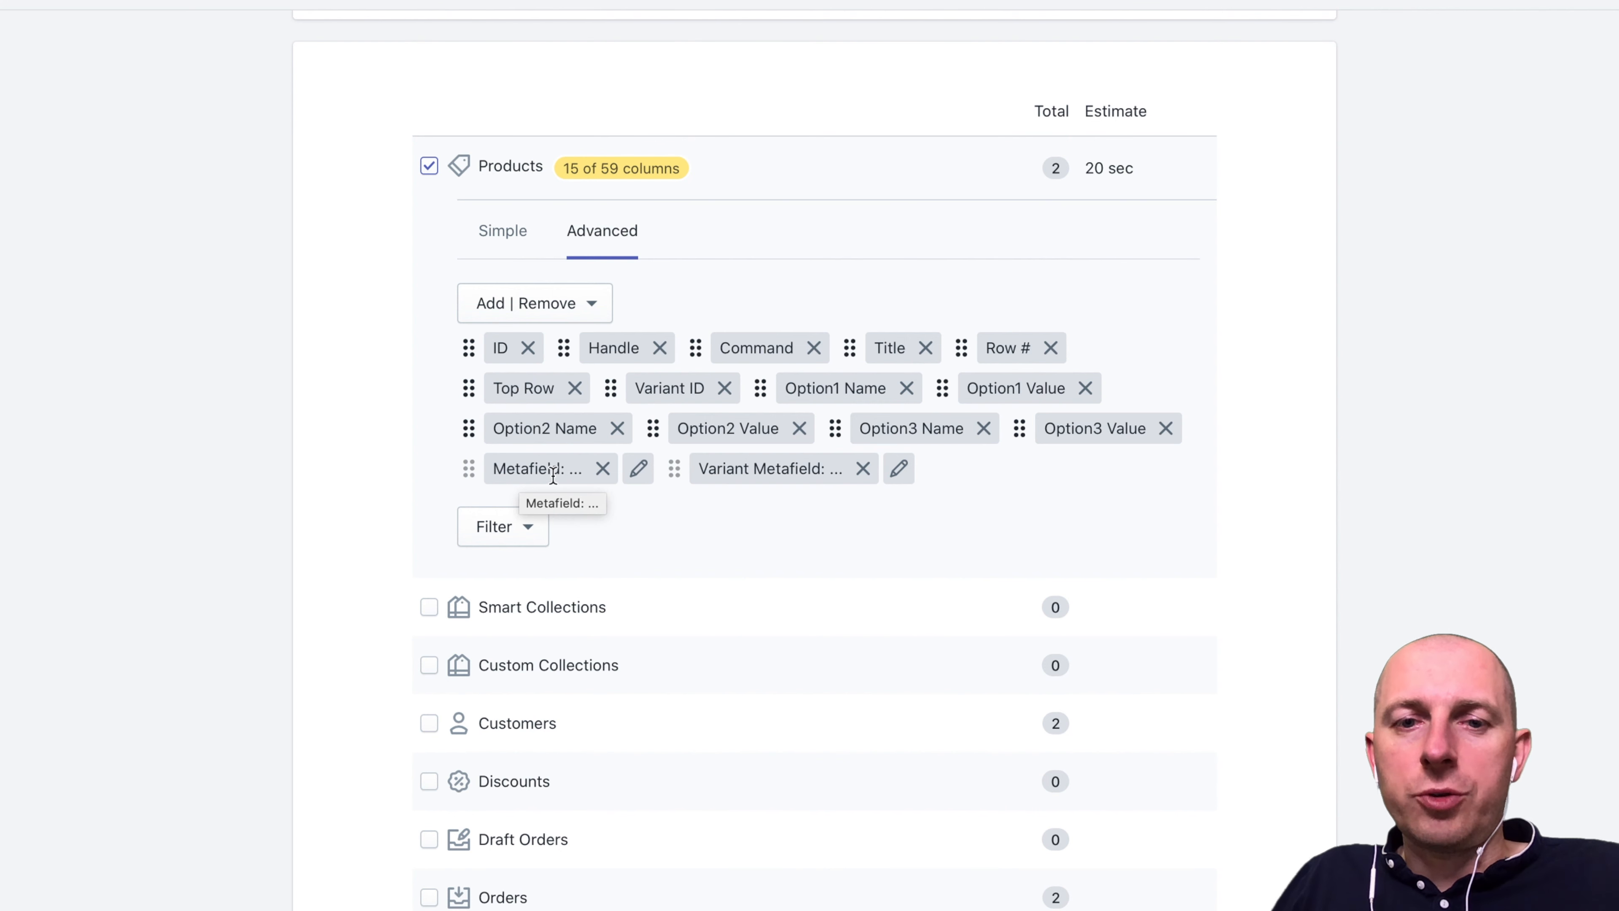
Step: Filter the Metafield column to include only metafields whose Namespace equals to any of specs
left_click(638, 474)
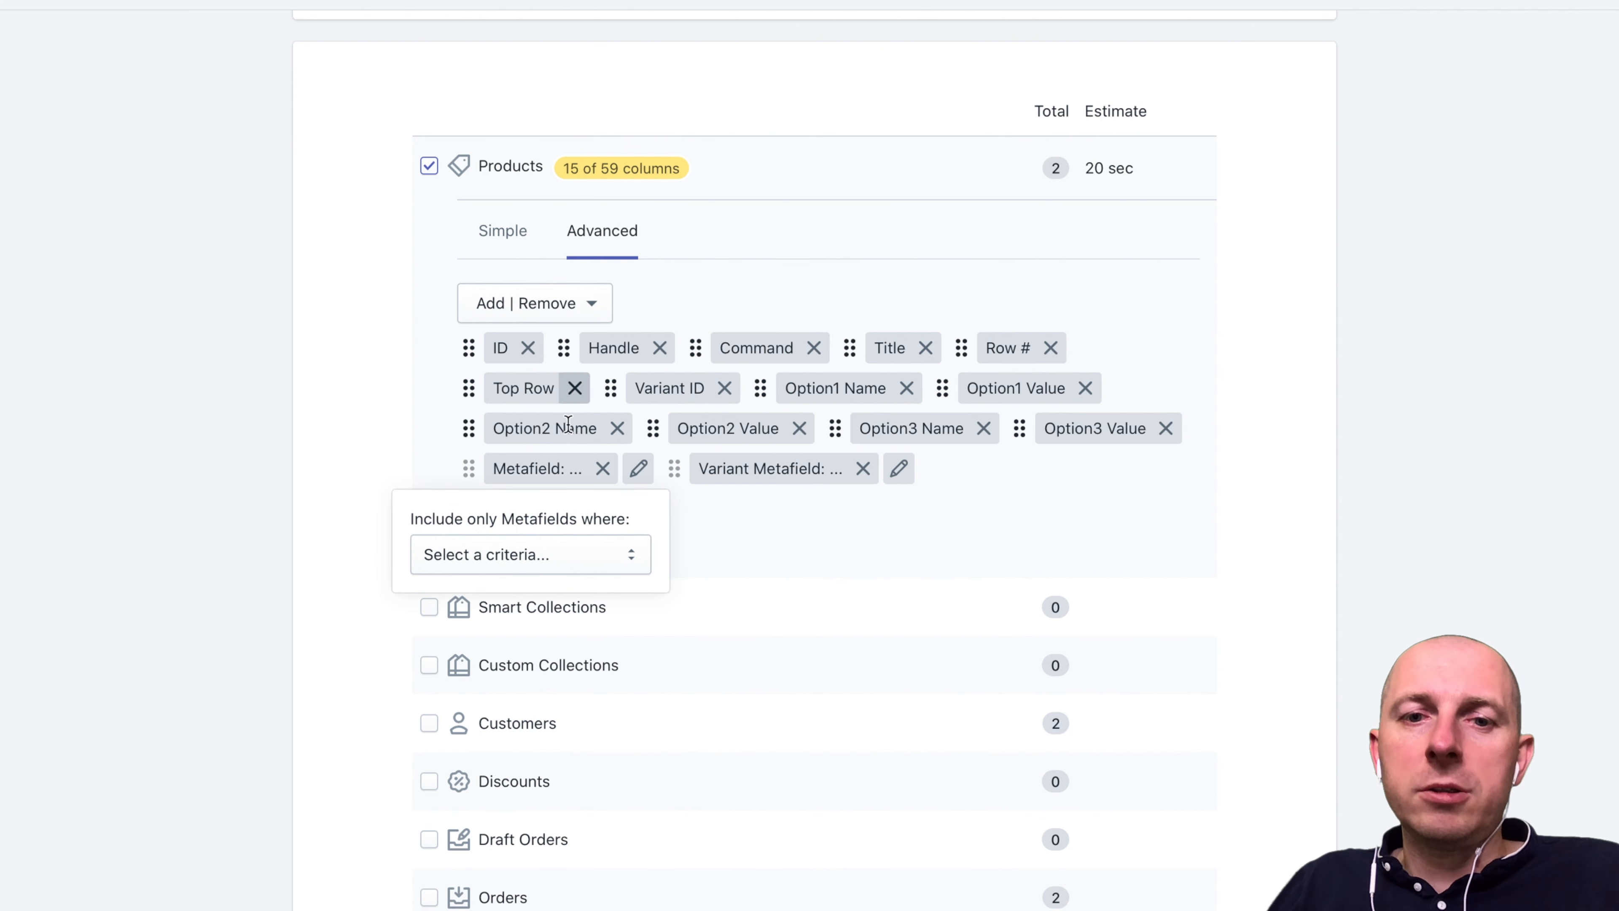
left_click(558, 472)
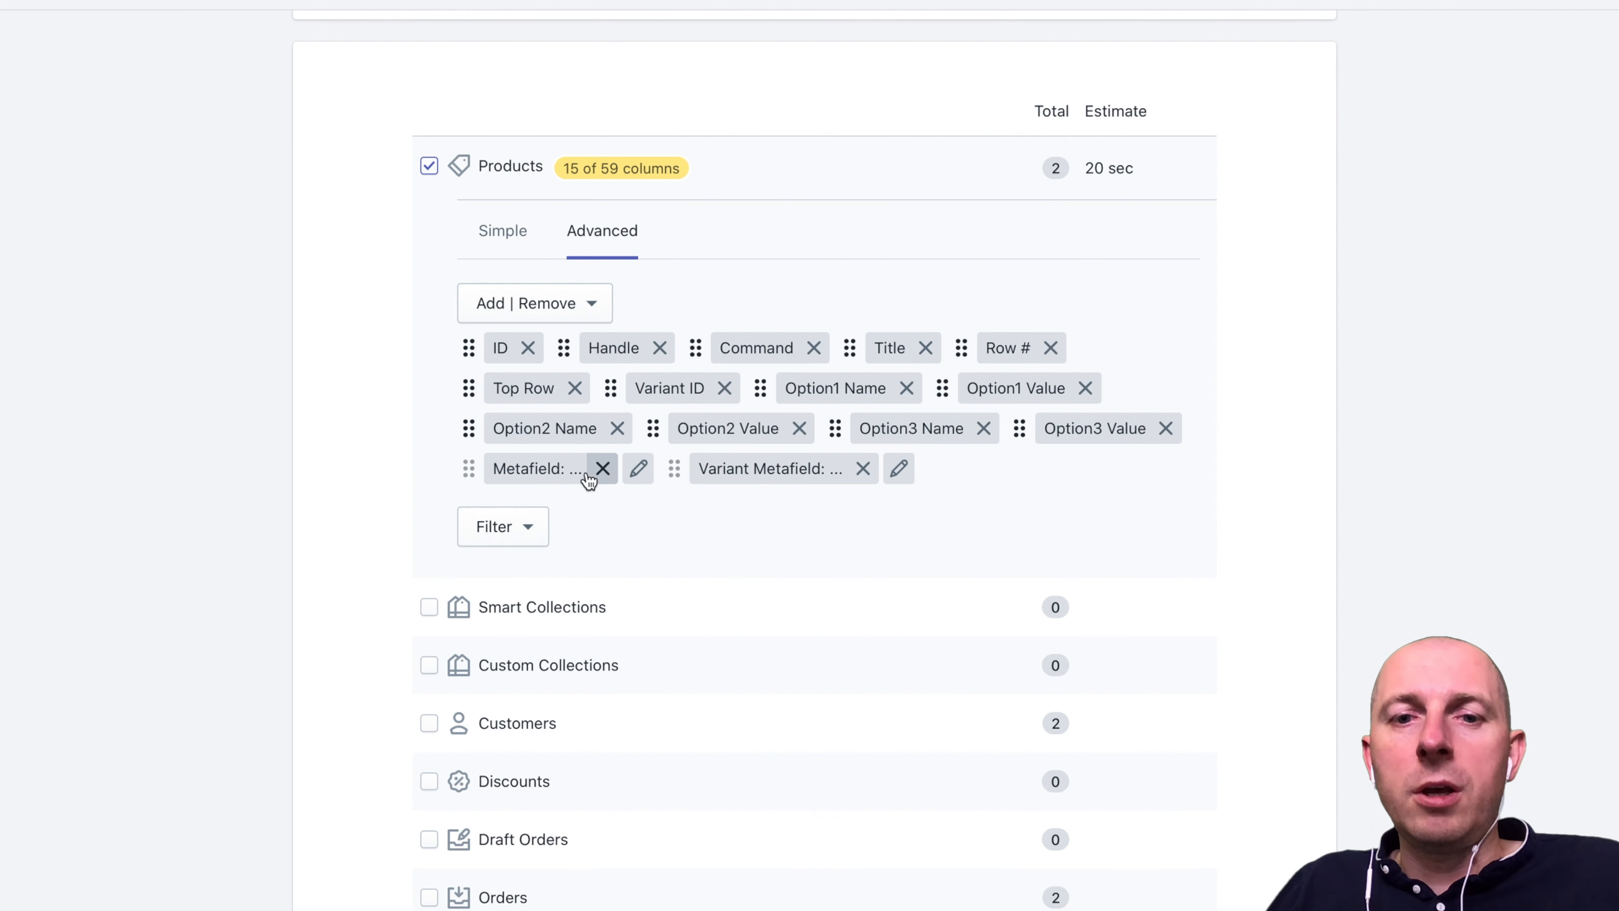
left_click(638, 472)
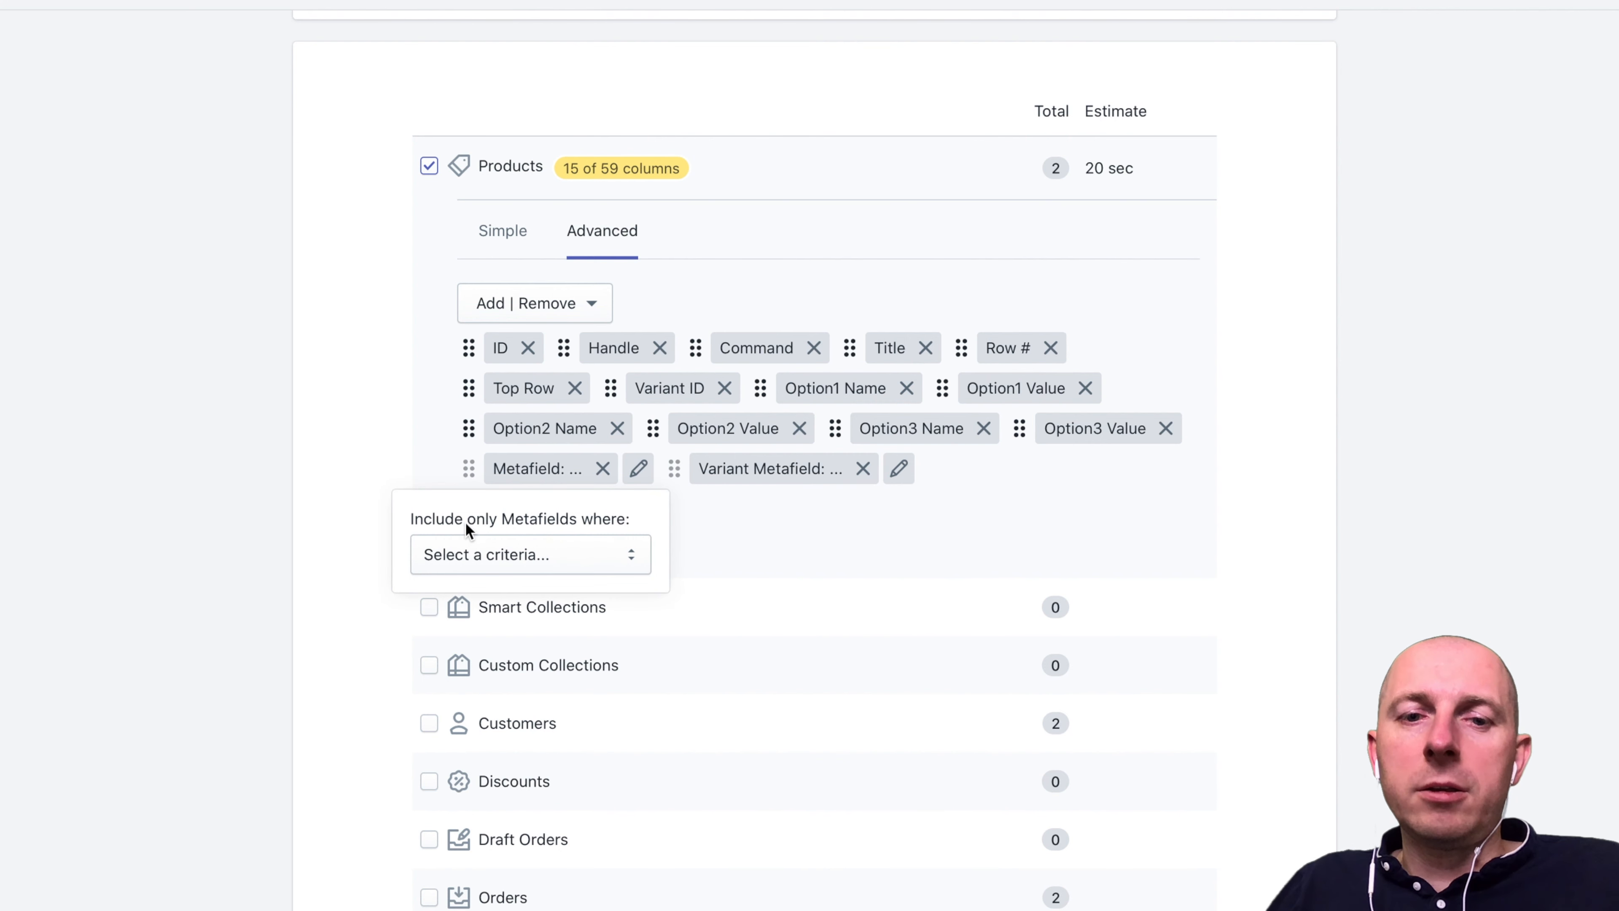
left_click(517, 555)
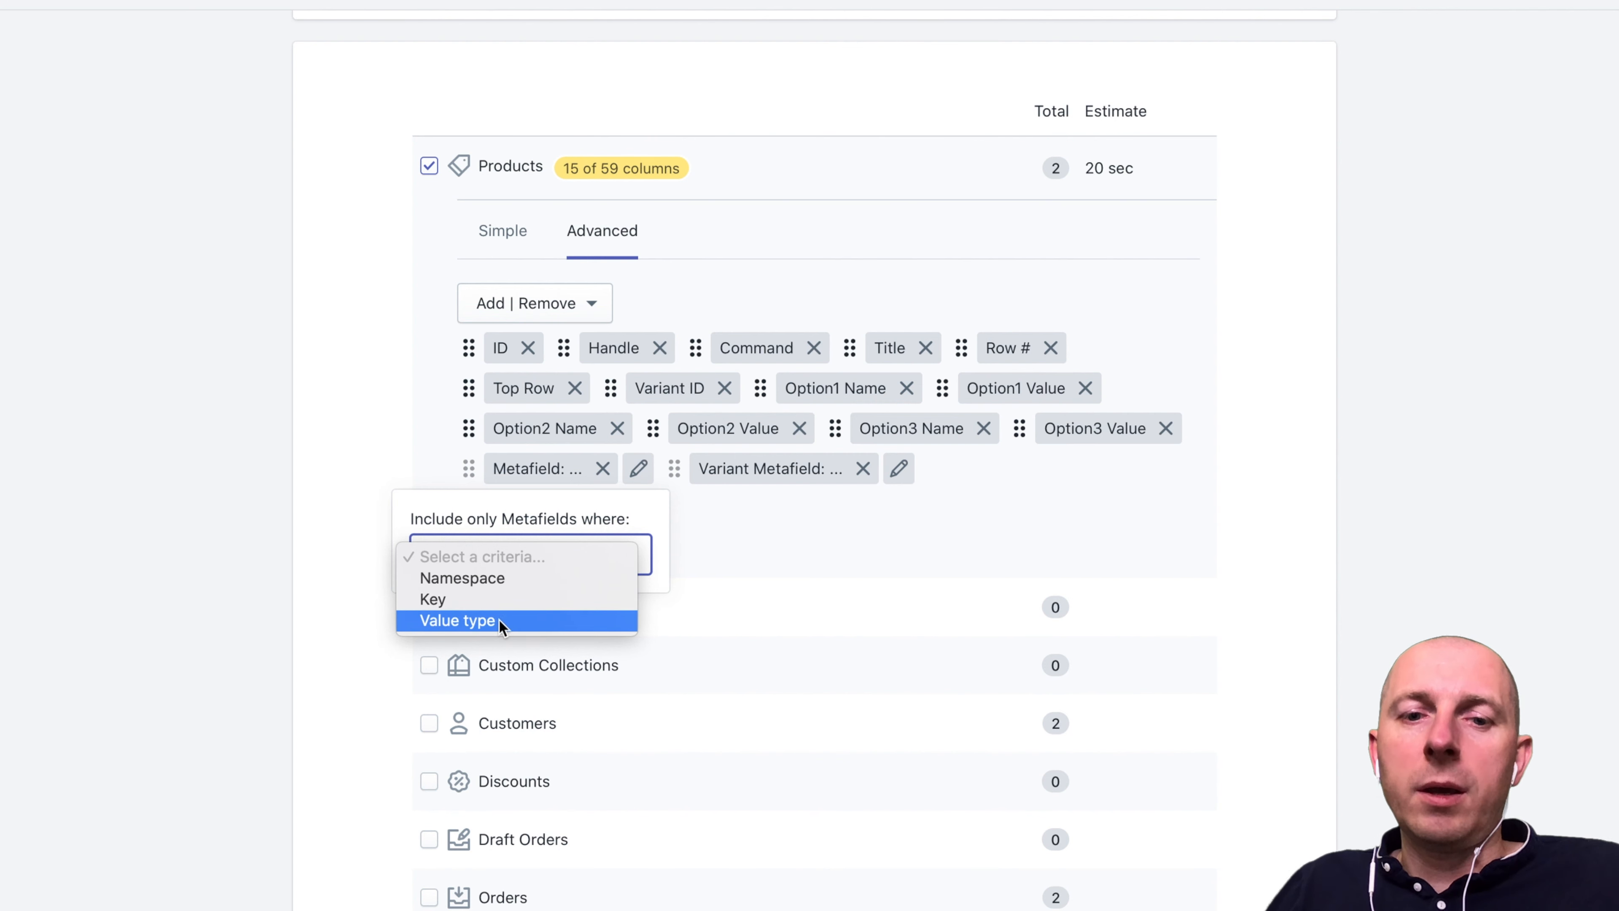
left_click(480, 579)
left_click(483, 600)
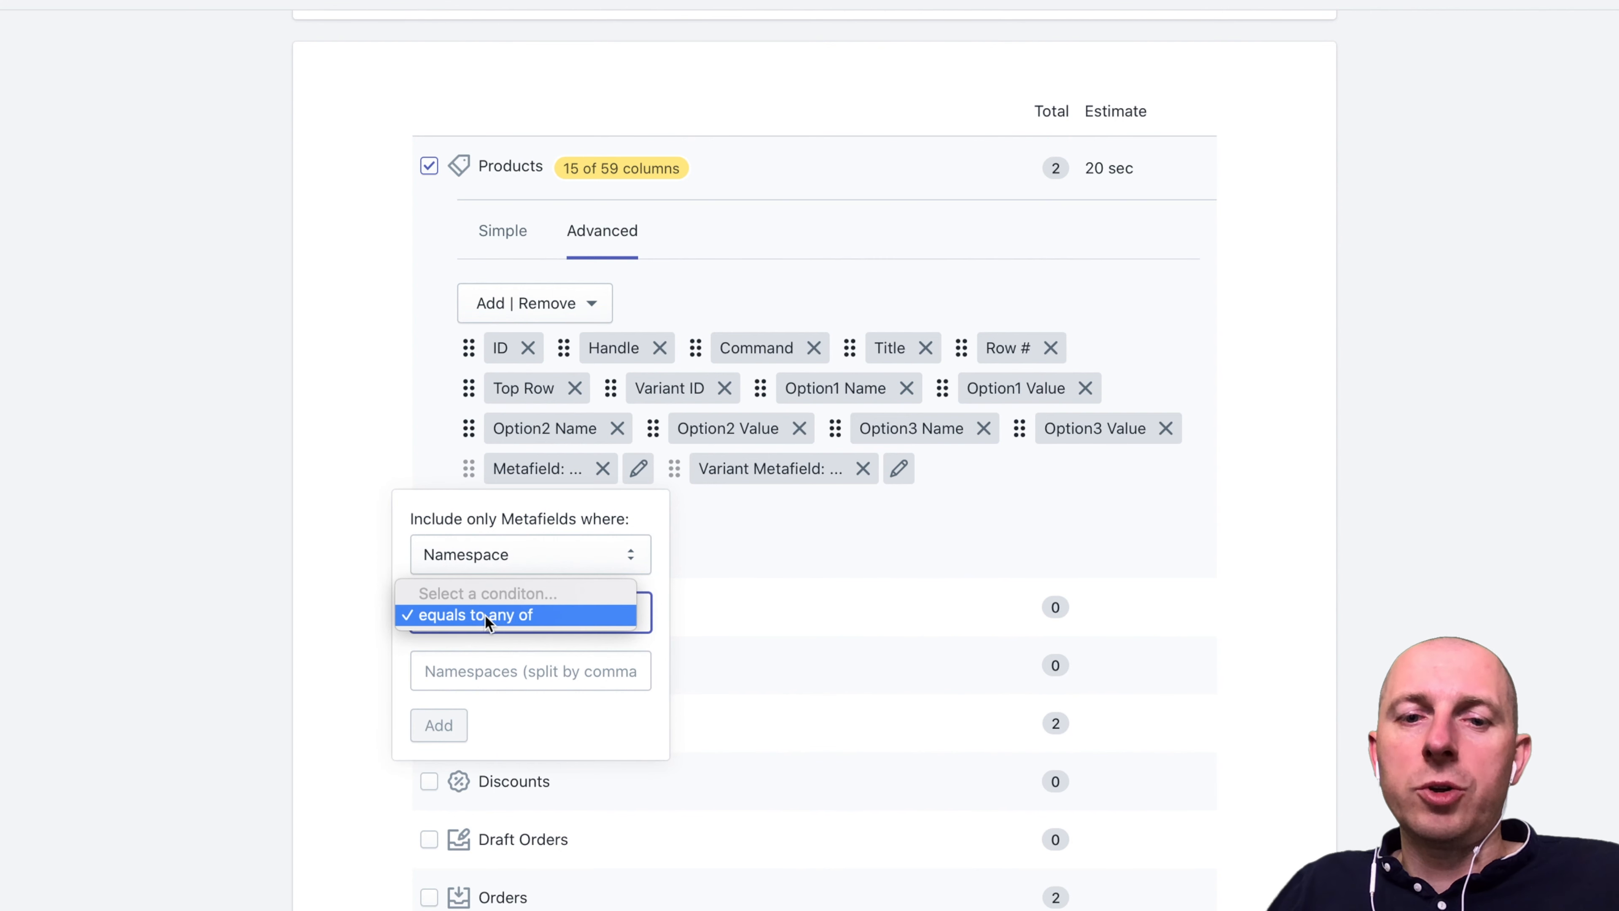
left_click(485, 613)
left_click(496, 671)
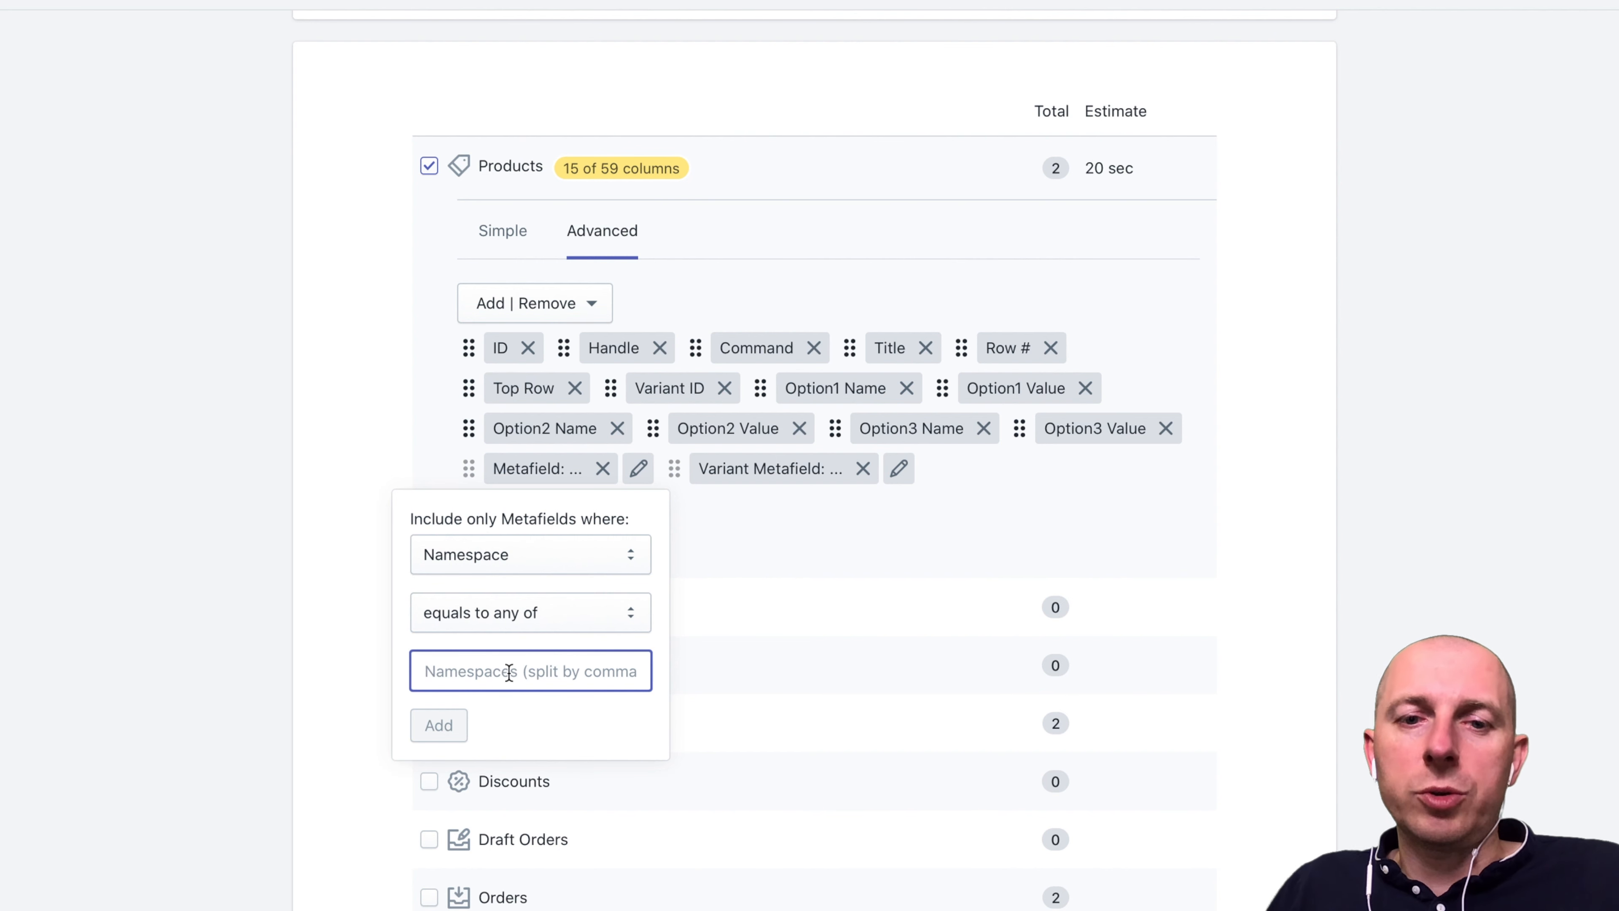
key("Escape")
left_click(638, 468)
left_click(528, 567)
left_click(485, 578)
left_click(524, 669)
type("specs")
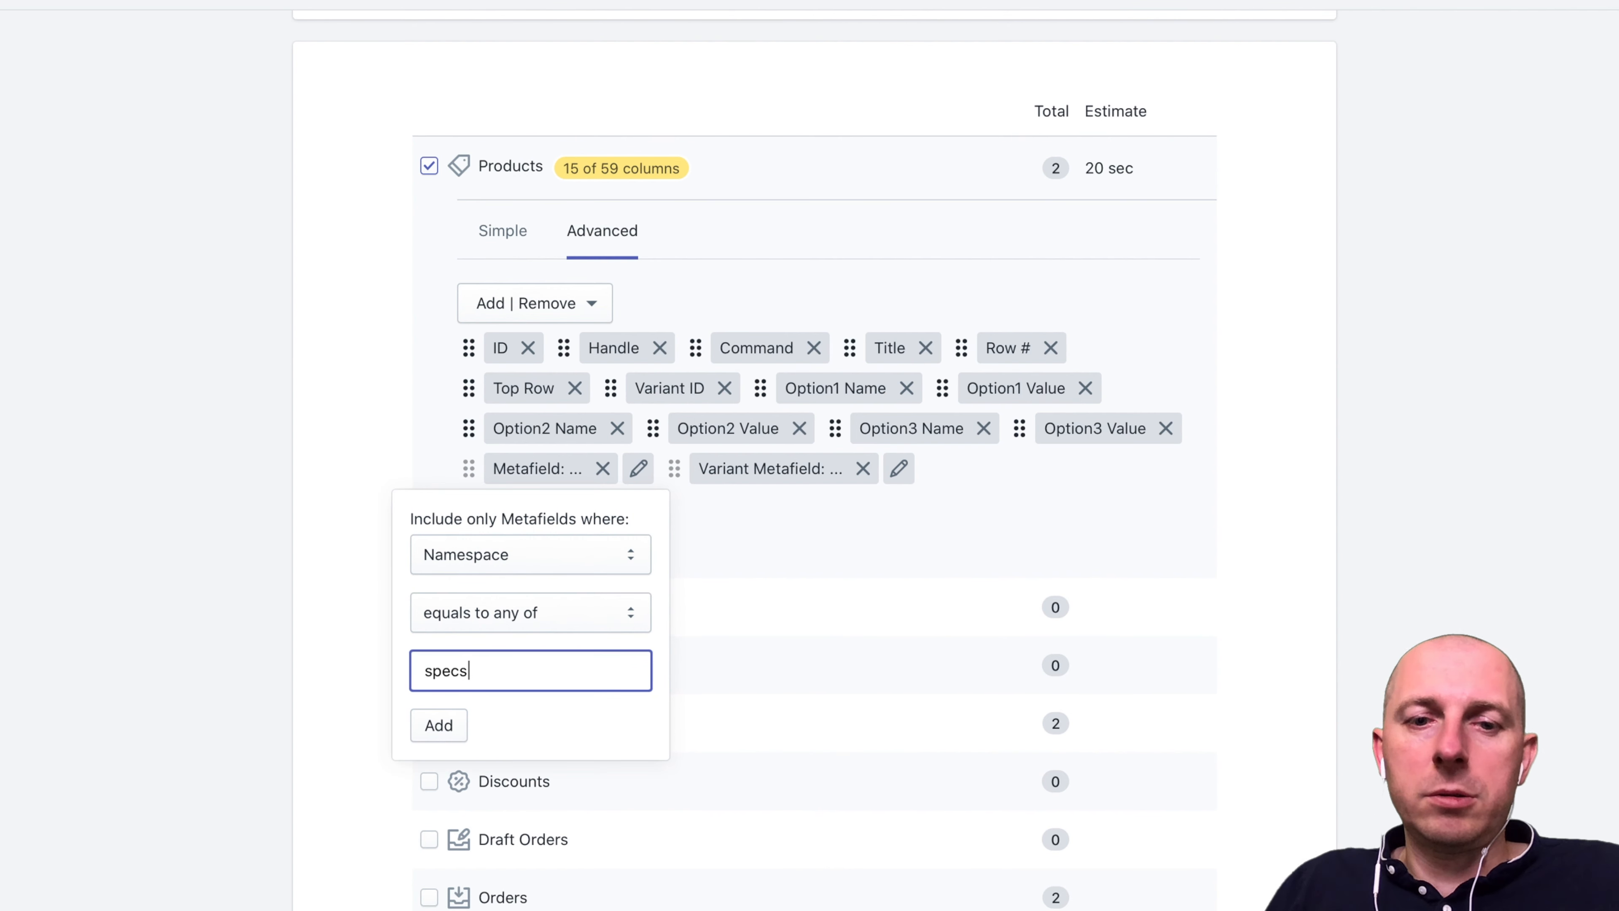
left_click(440, 726)
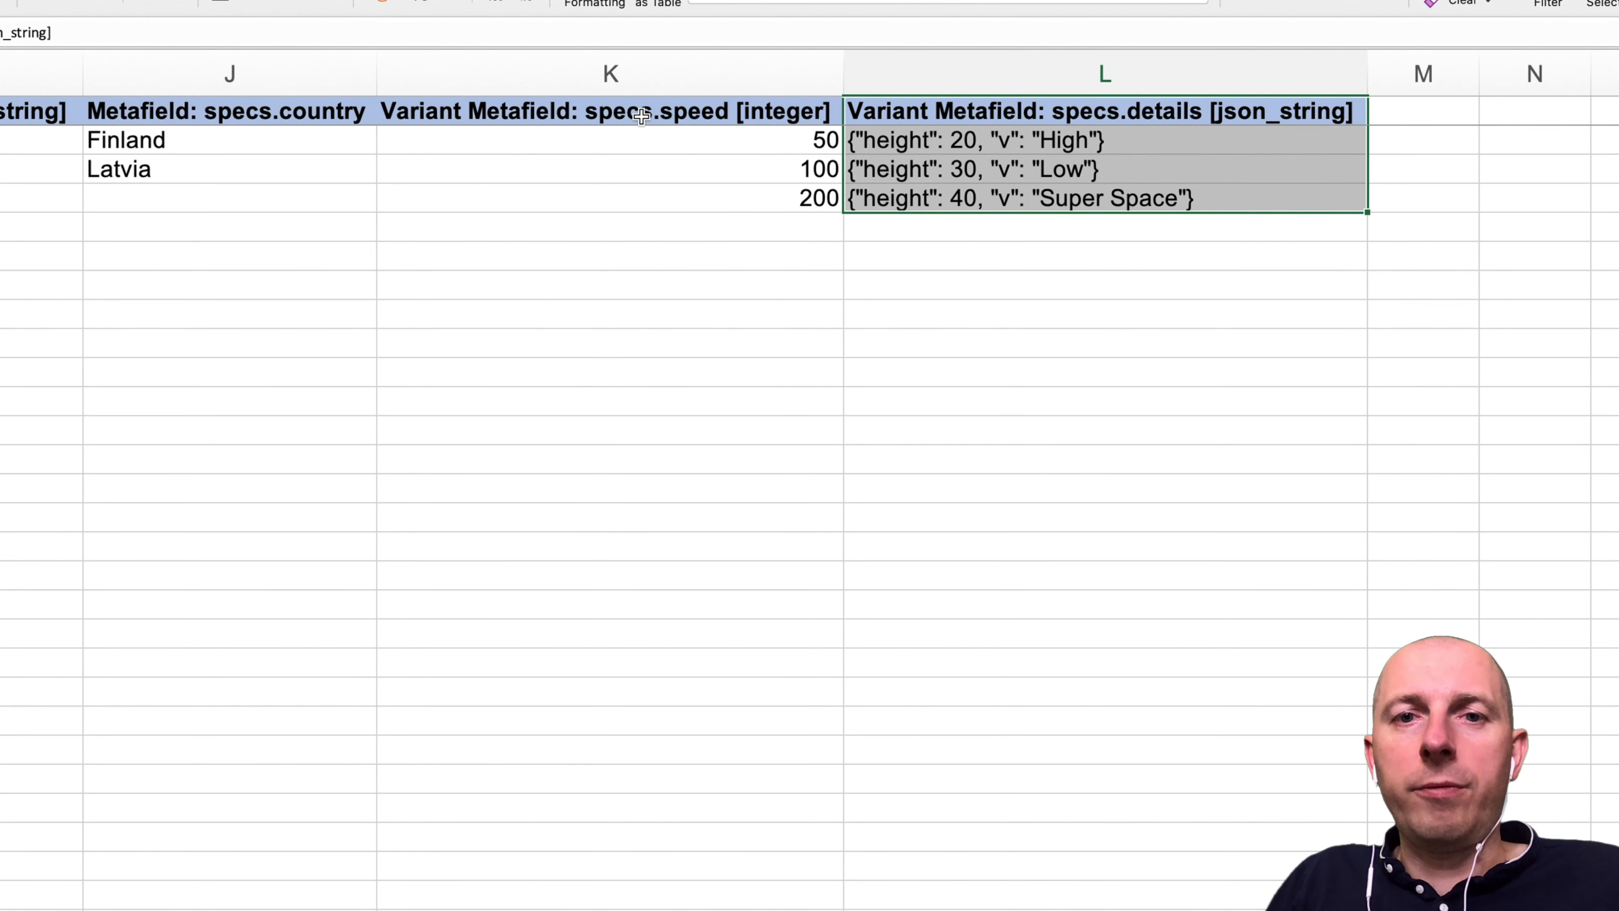
Step: Limit the Variant Metafield column to metafields whose Namespace equals to any of specs, and run the export
left_click(641, 115)
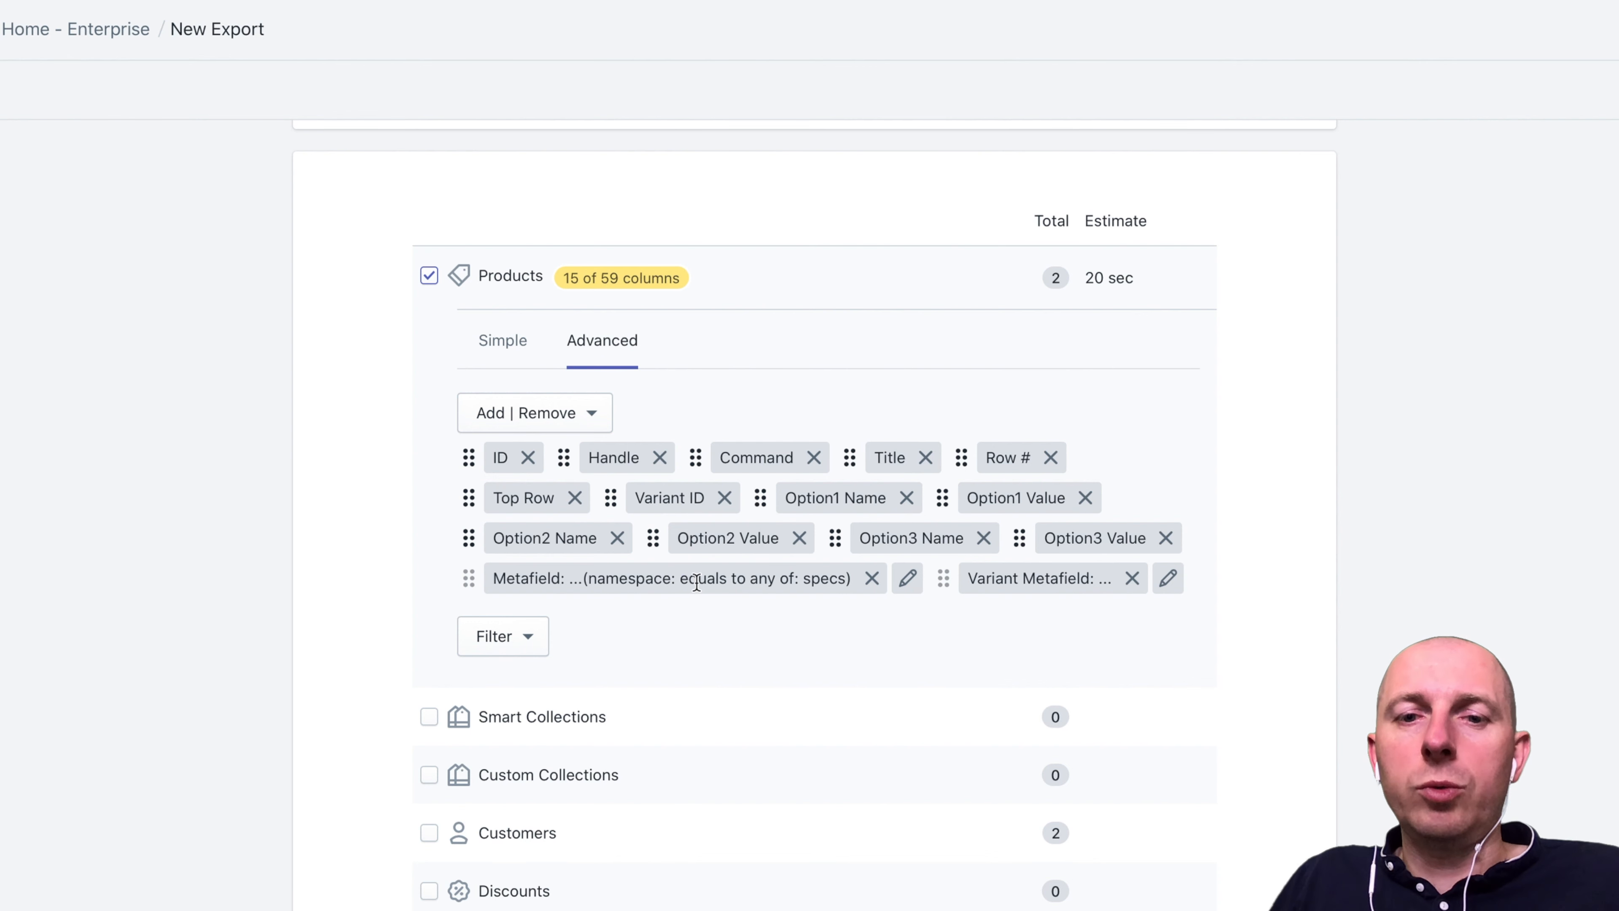
left_click_drag(687, 579, 805, 581)
left_click(805, 582)
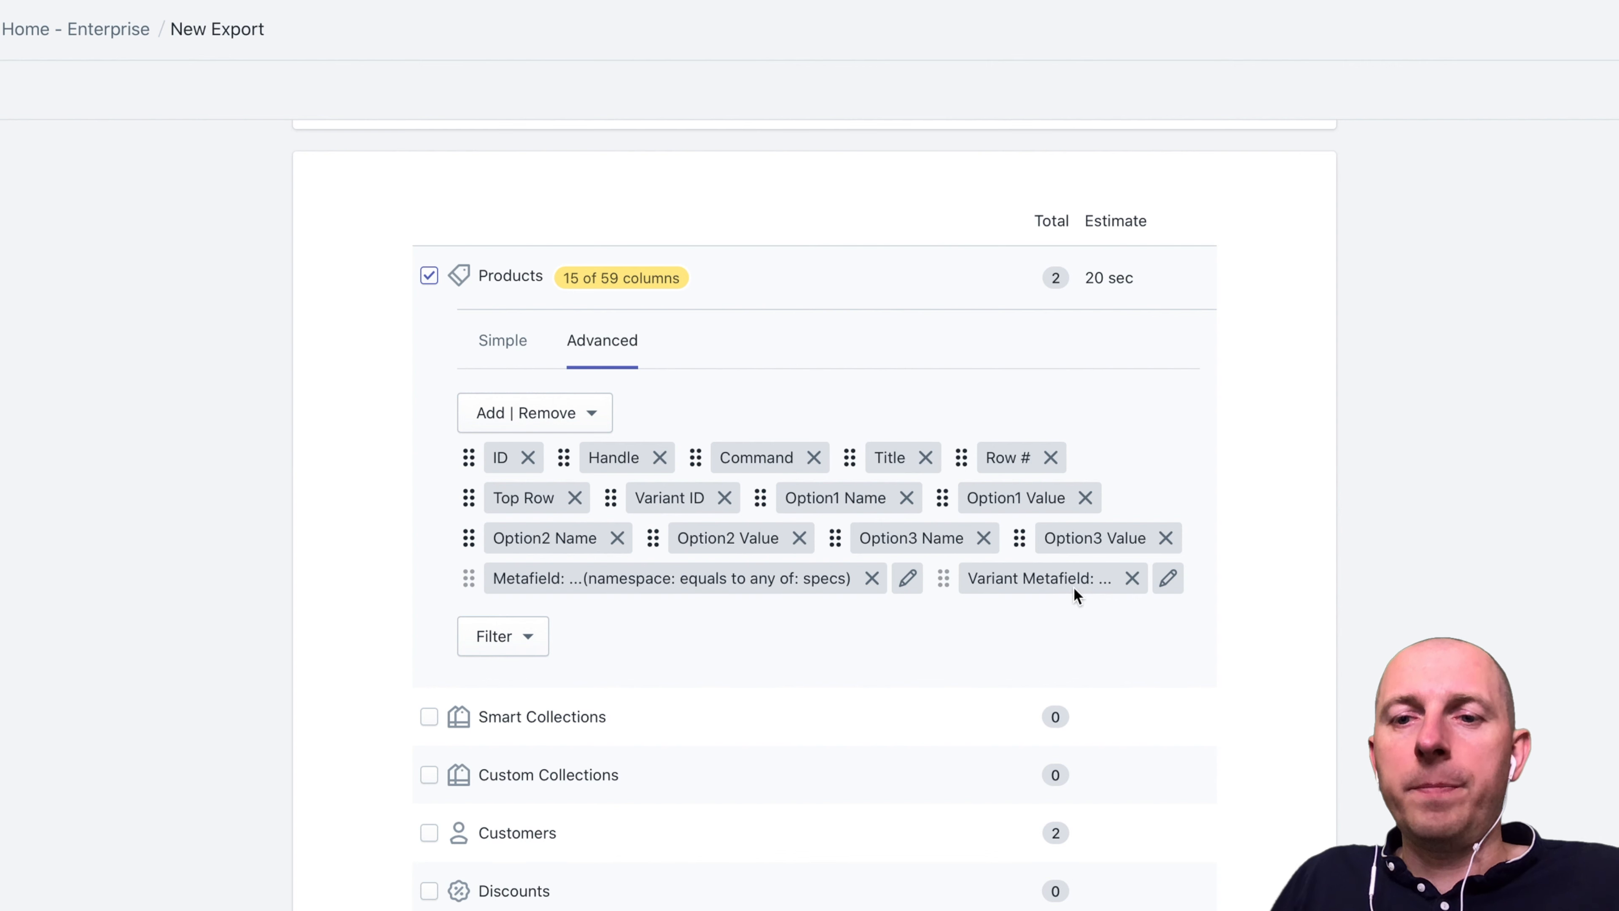
left_click(1168, 577)
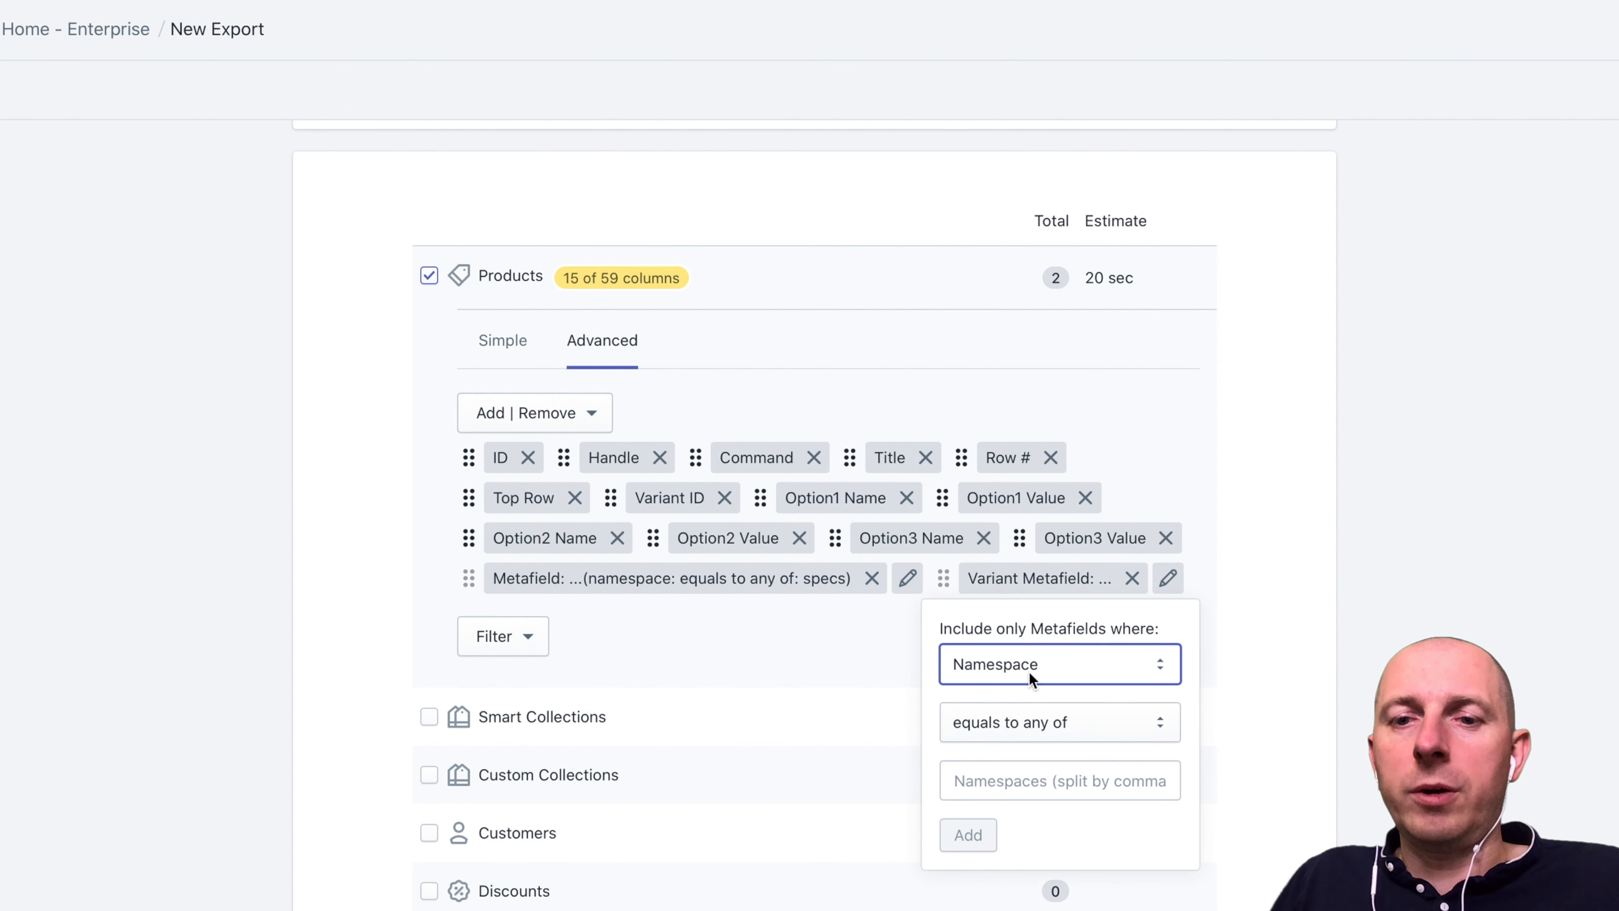
left_click(1030, 721)
left_click(1030, 723)
left_click(1023, 780)
type("specs")
left_click(969, 836)
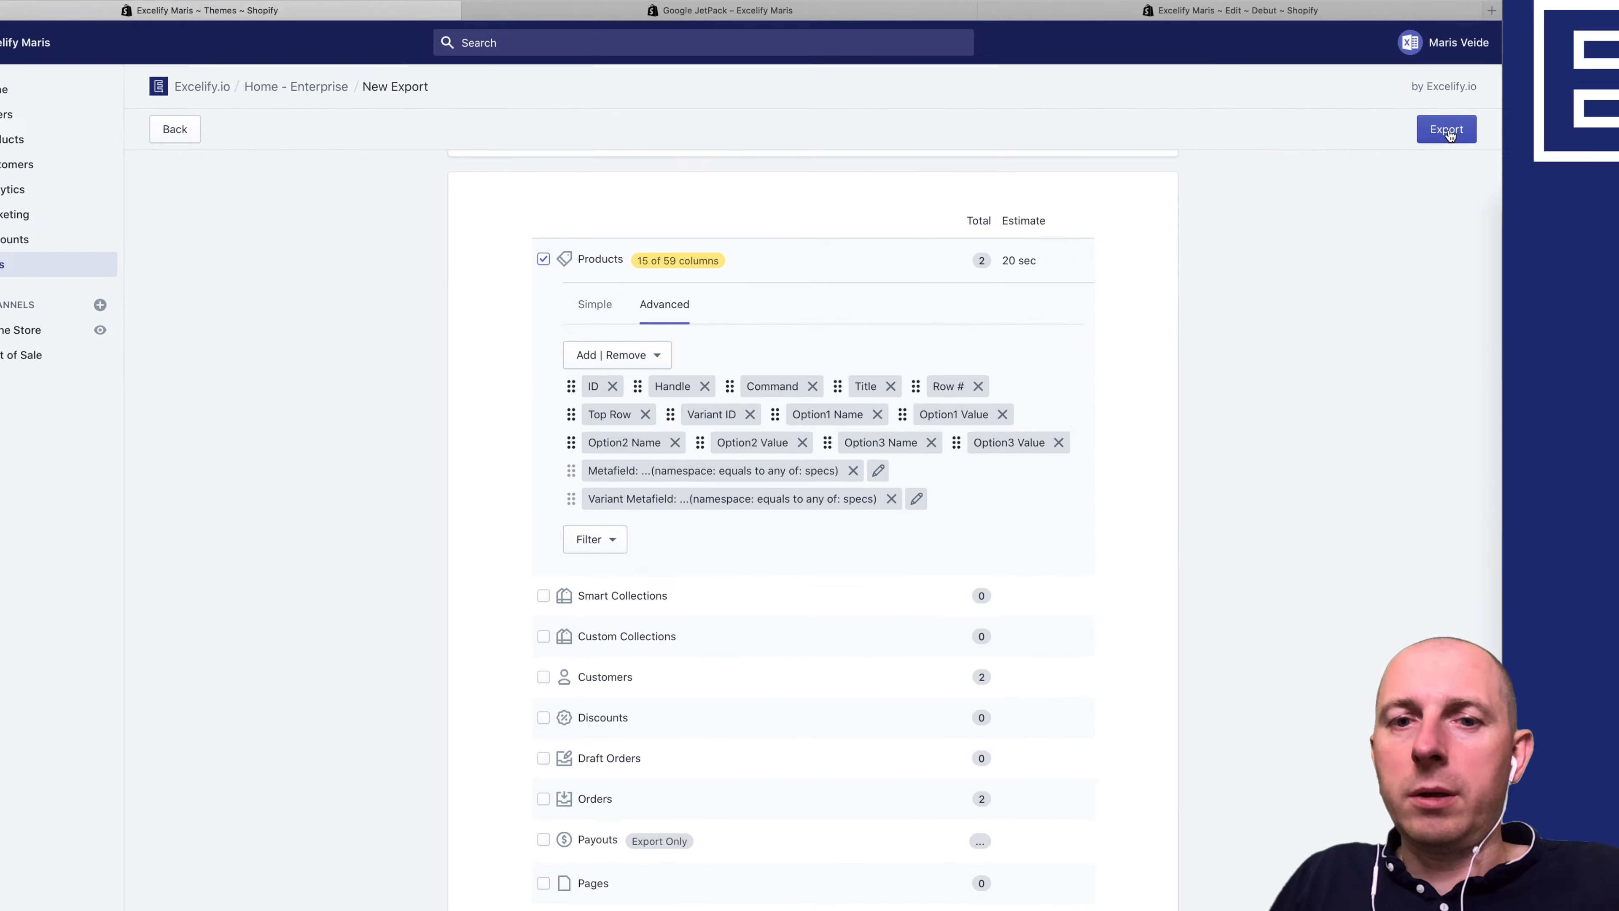
left_click(1447, 129)
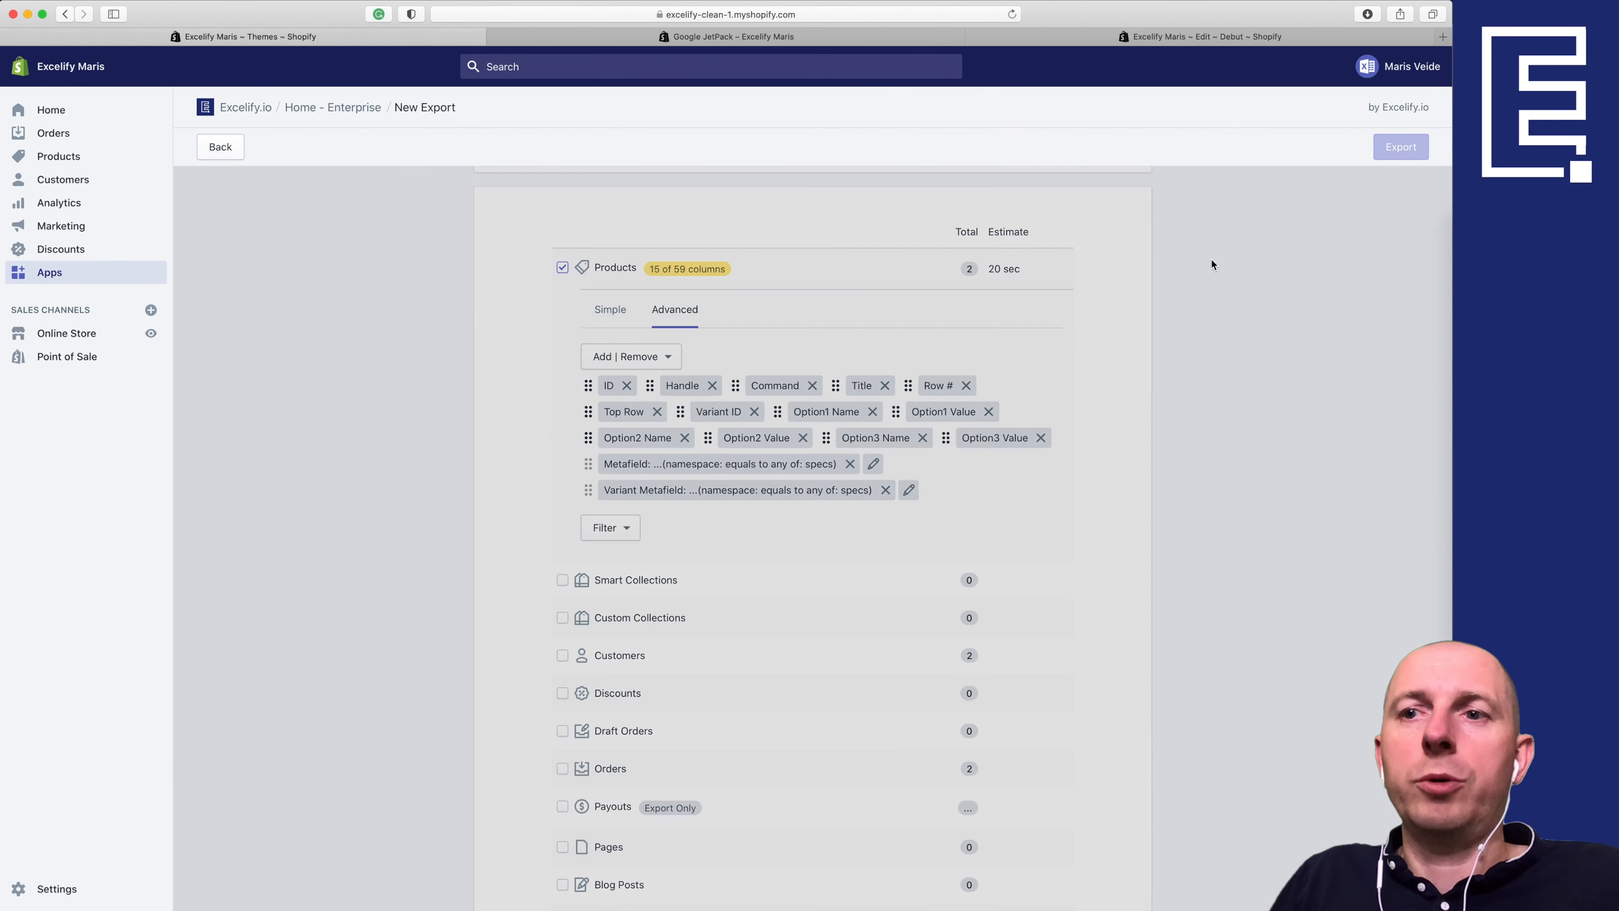
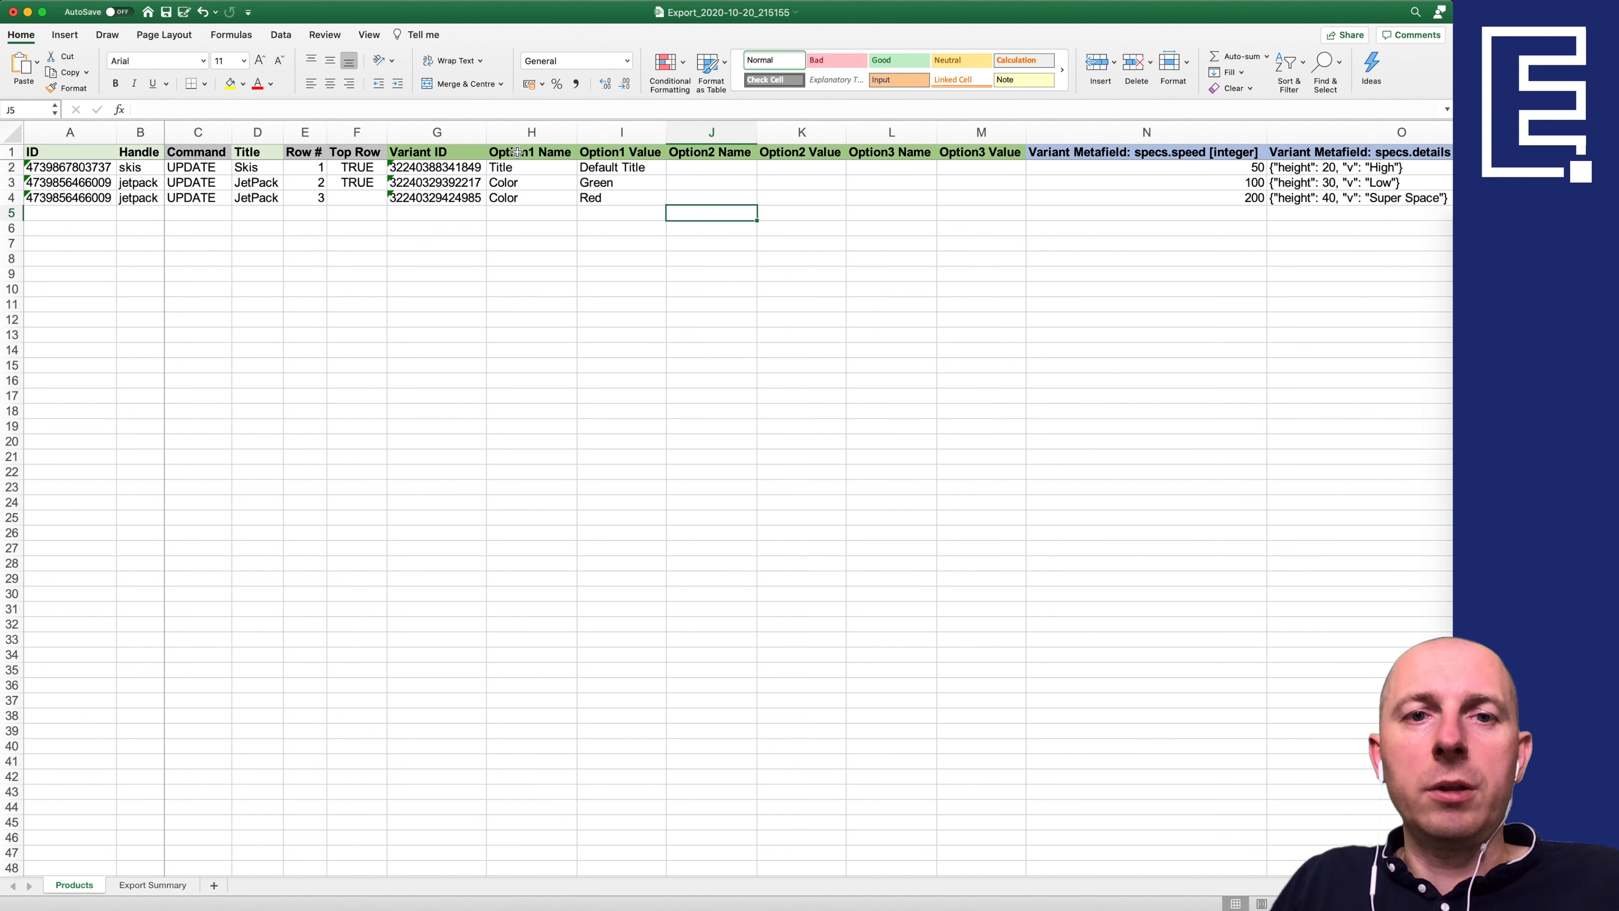
Step: Switch to the exported workbook in Excel and examine the Option1 Name and Option1 Value columns of the Products sheet
left_click_drag(529, 132, 628, 132)
left_click(516, 181)
left_click(518, 168)
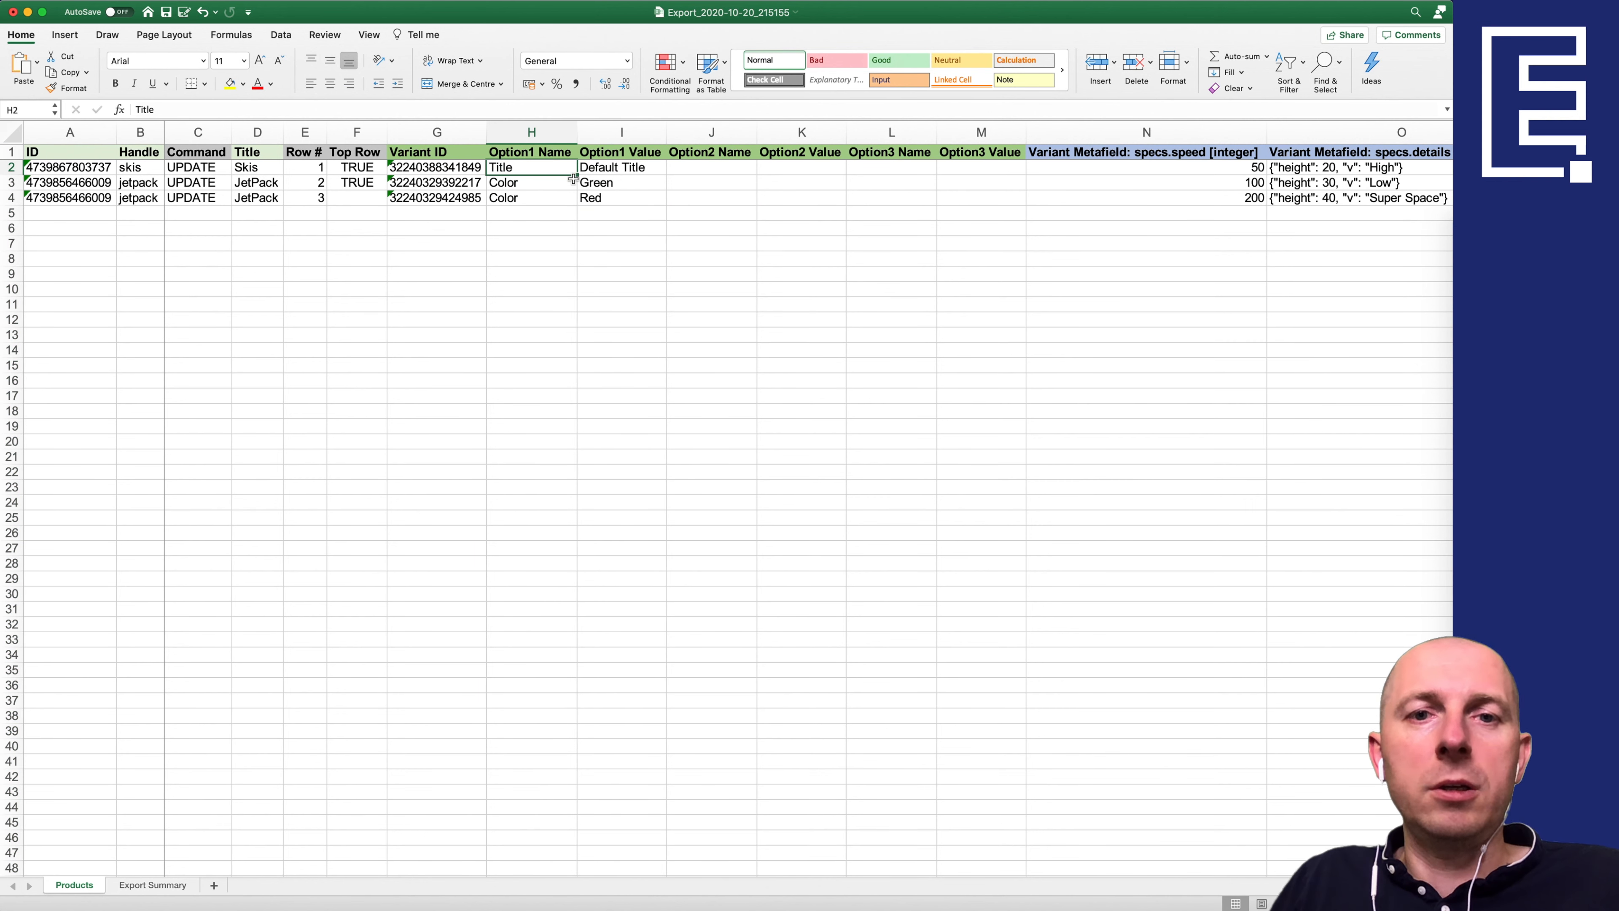
left_click(598, 196)
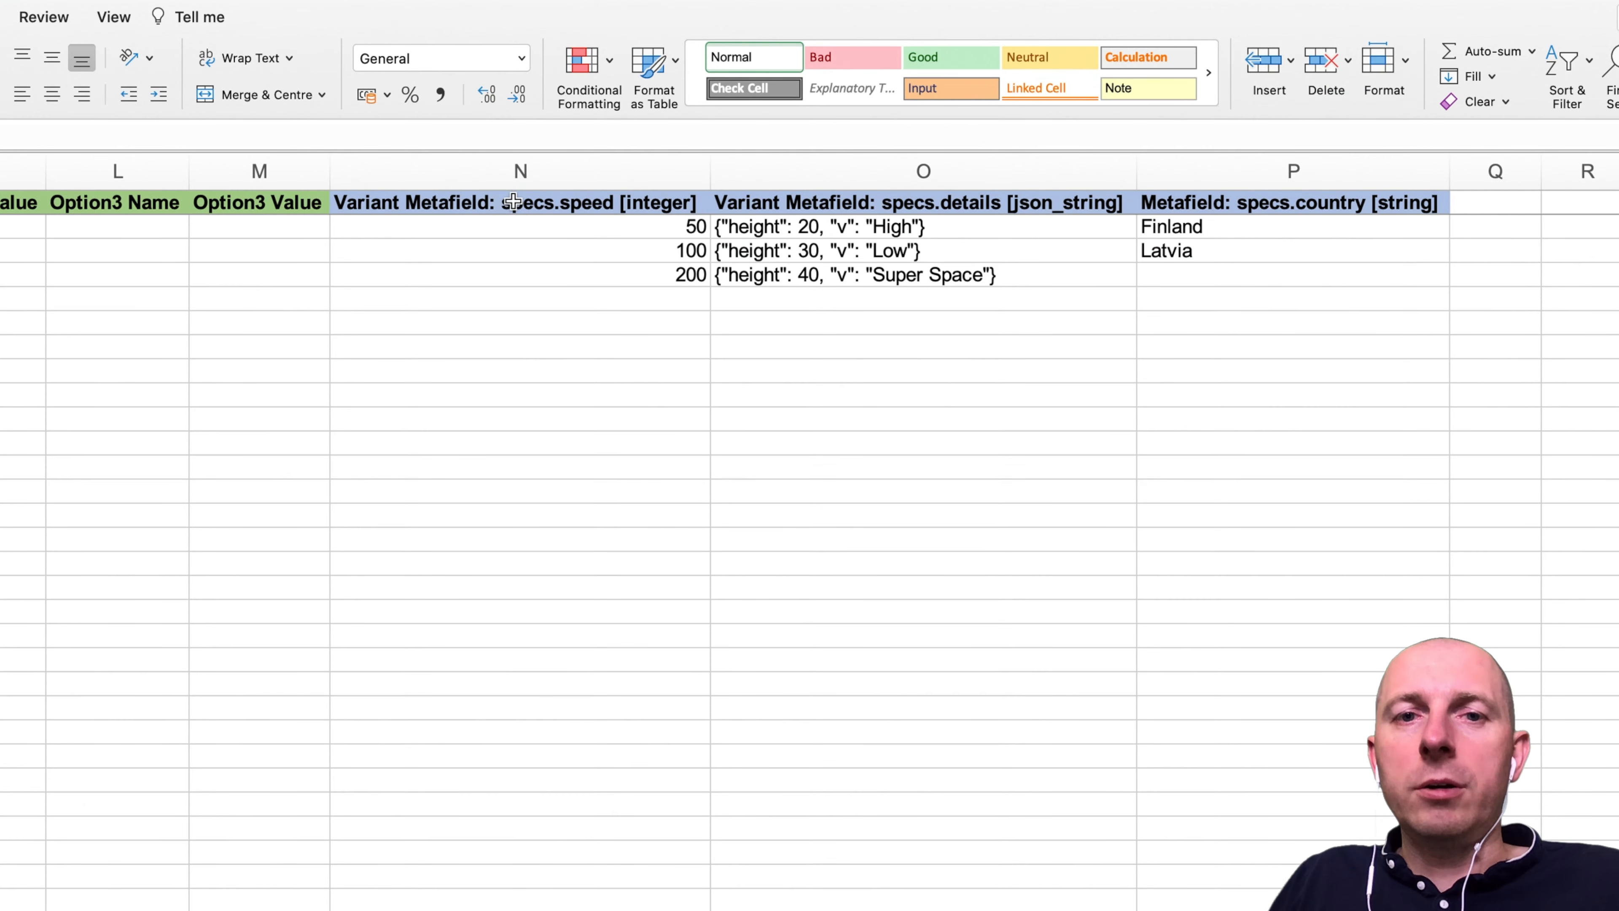
Step: Examine the exported specs.speed and specs.details variant metafield columns and the specs.country product metafield column
left_click(609, 137)
left_click_drag(494, 181, 1232, 170)
left_click(1232, 170)
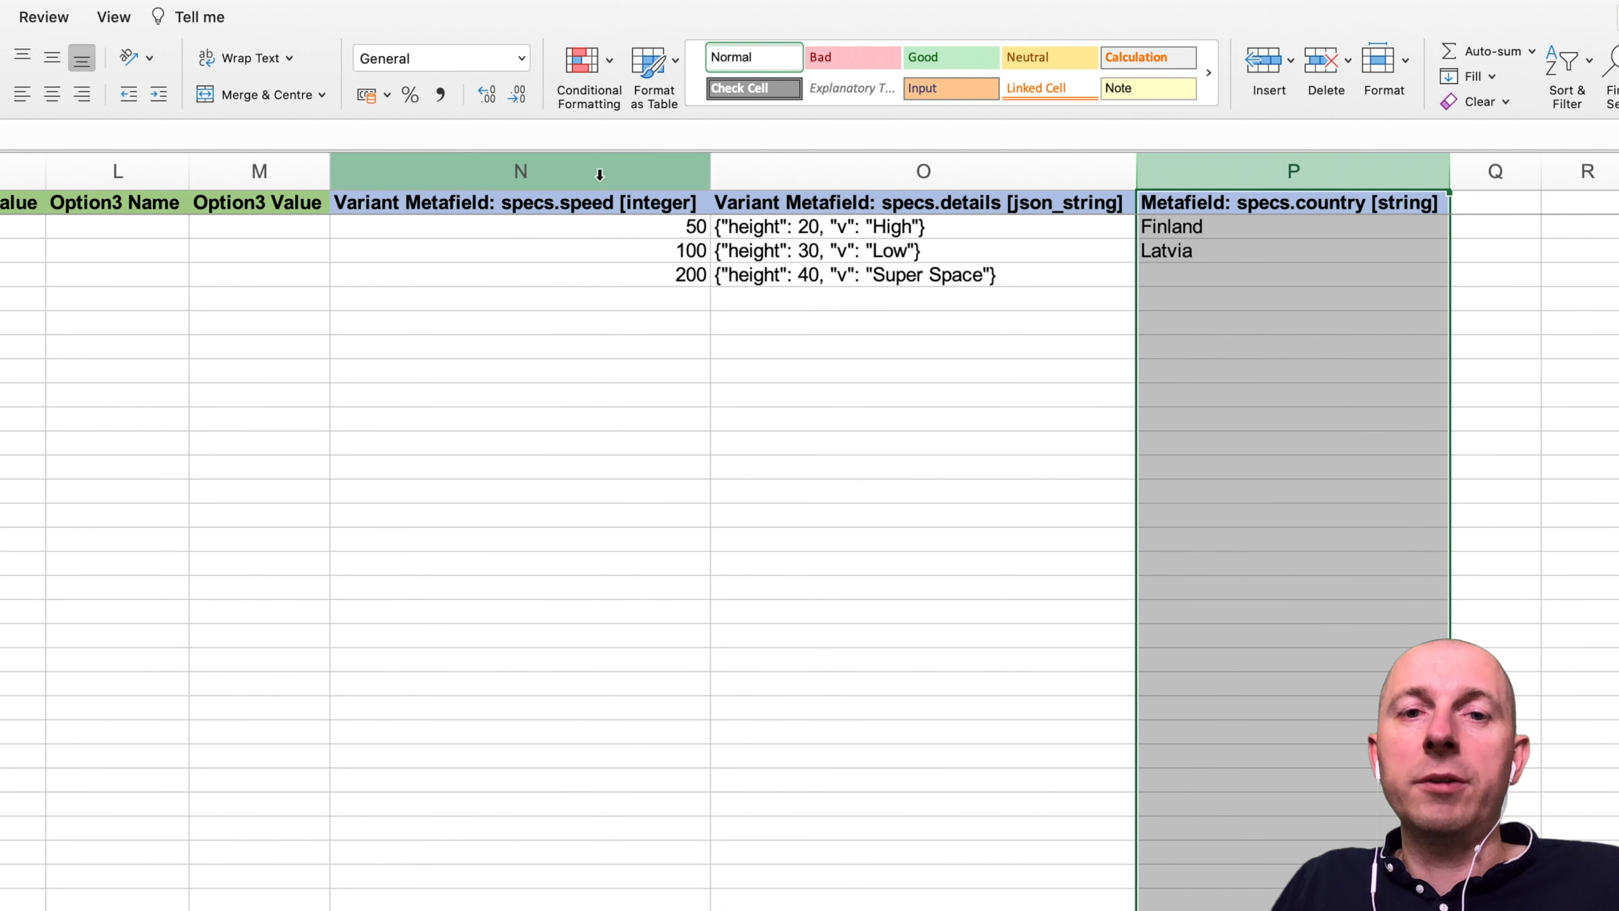
left_click(551, 168)
left_click(536, 207)
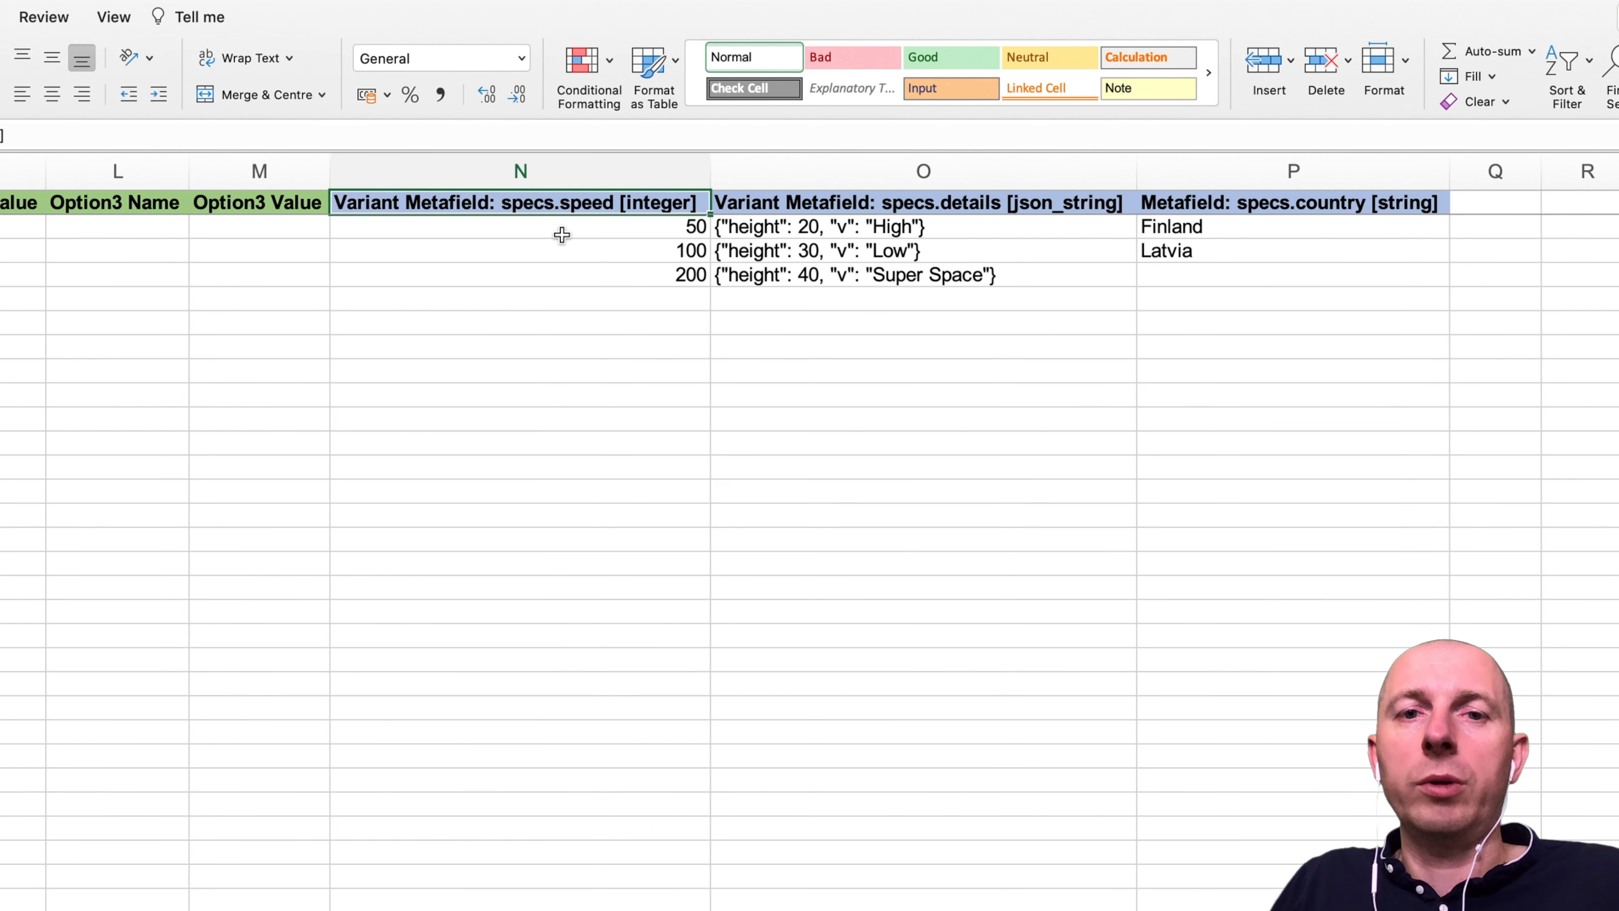
left_click(905, 210)
left_click(1235, 209)
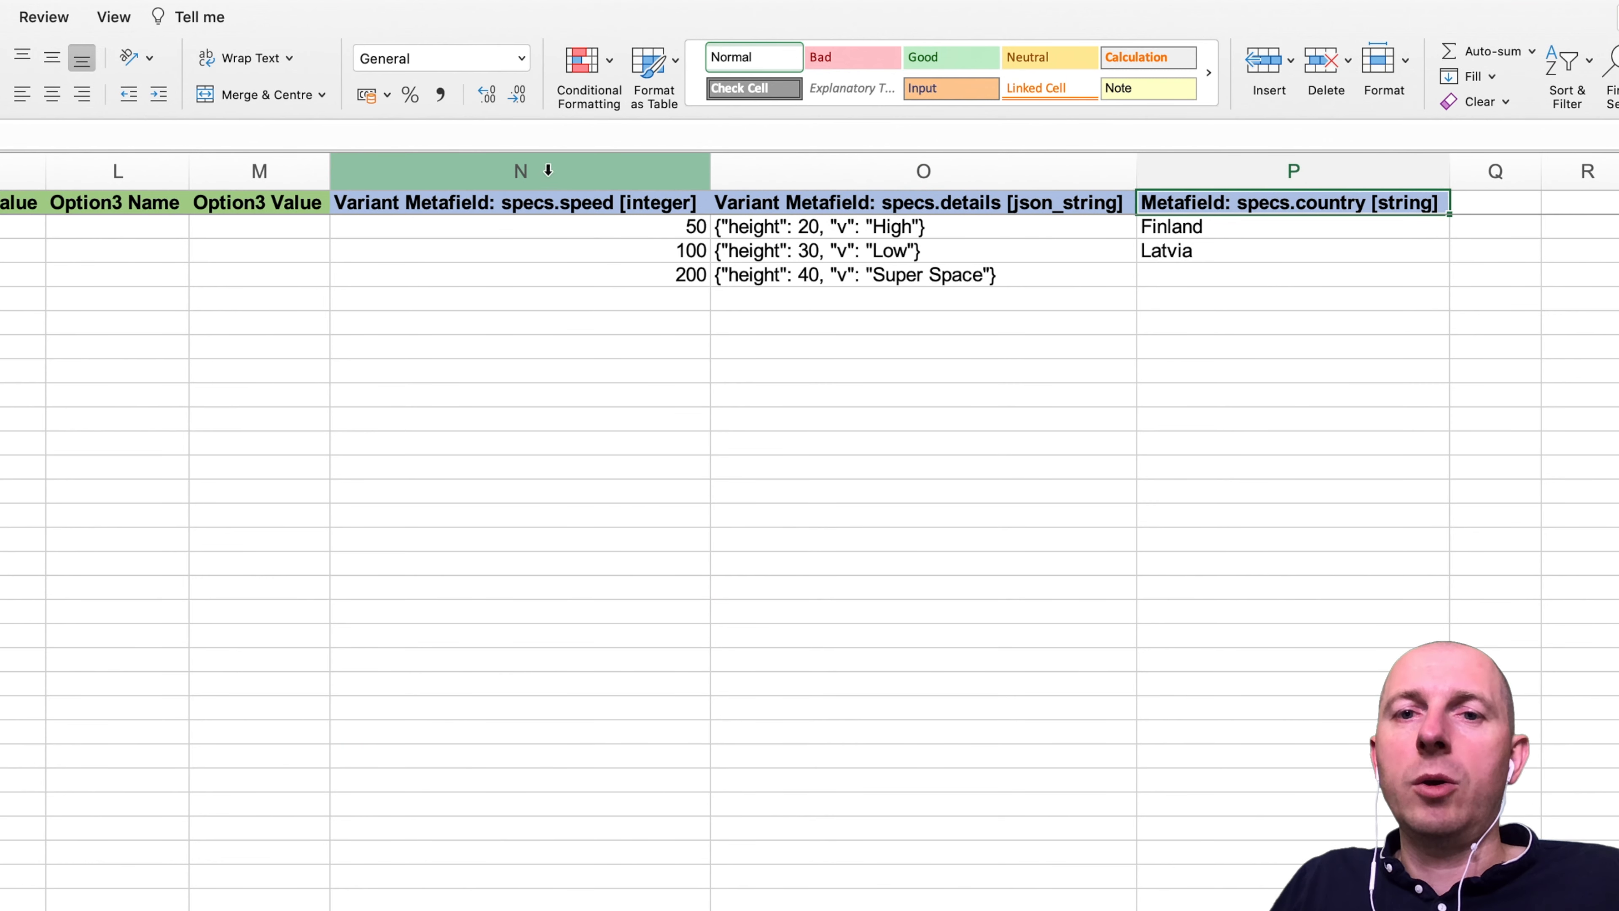
left_click_drag(548, 170, 726, 170)
left_click(927, 227)
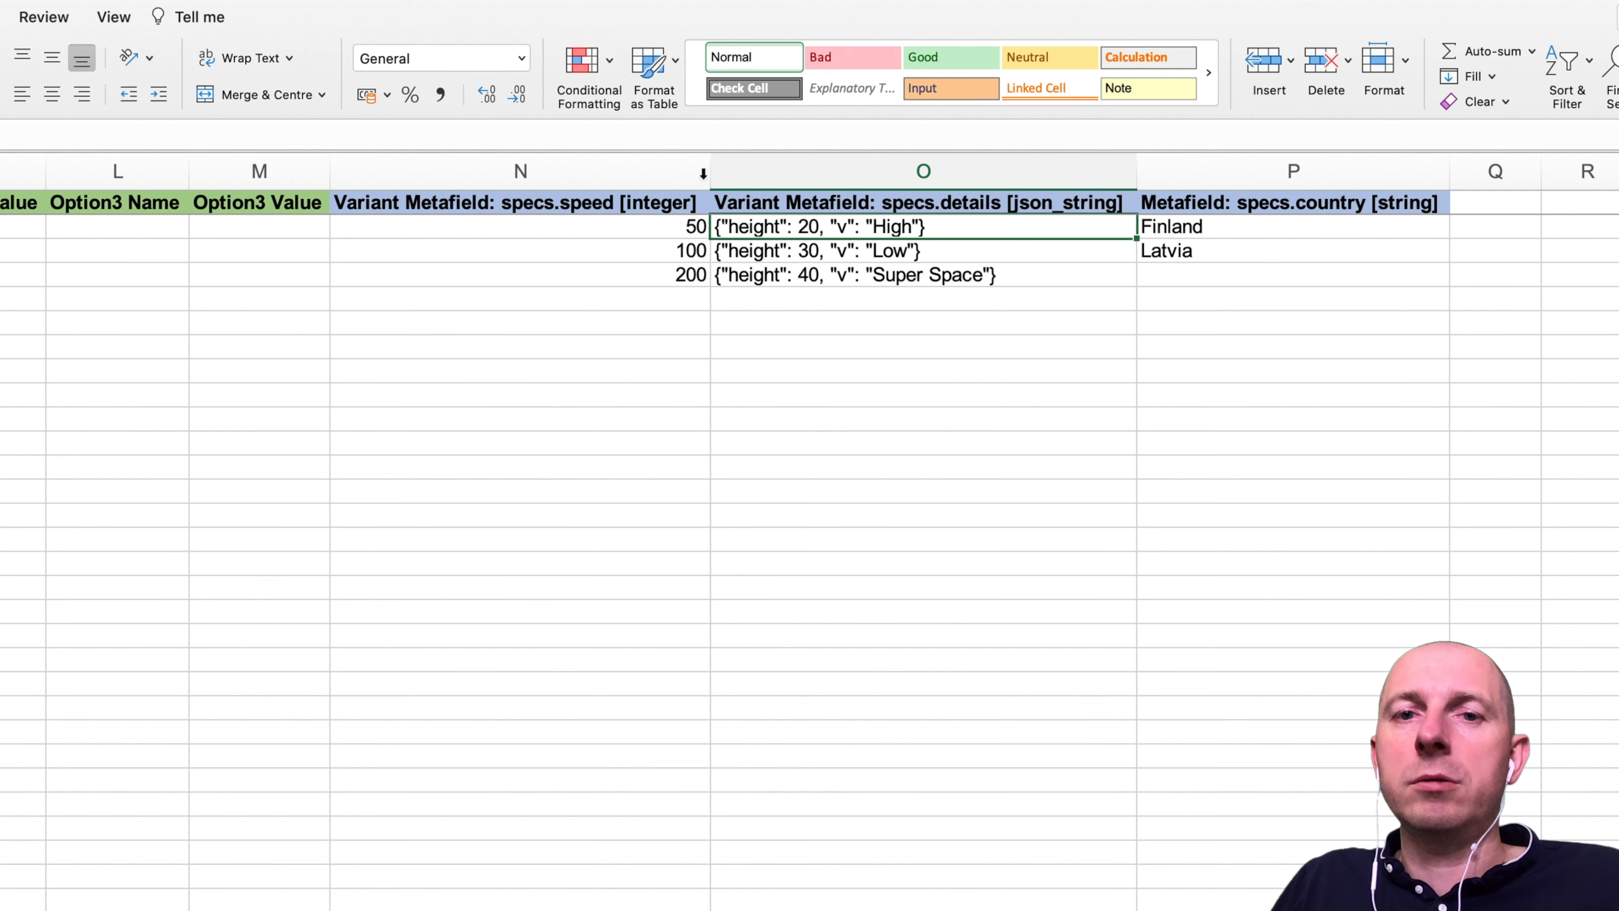
left_click(1299, 200)
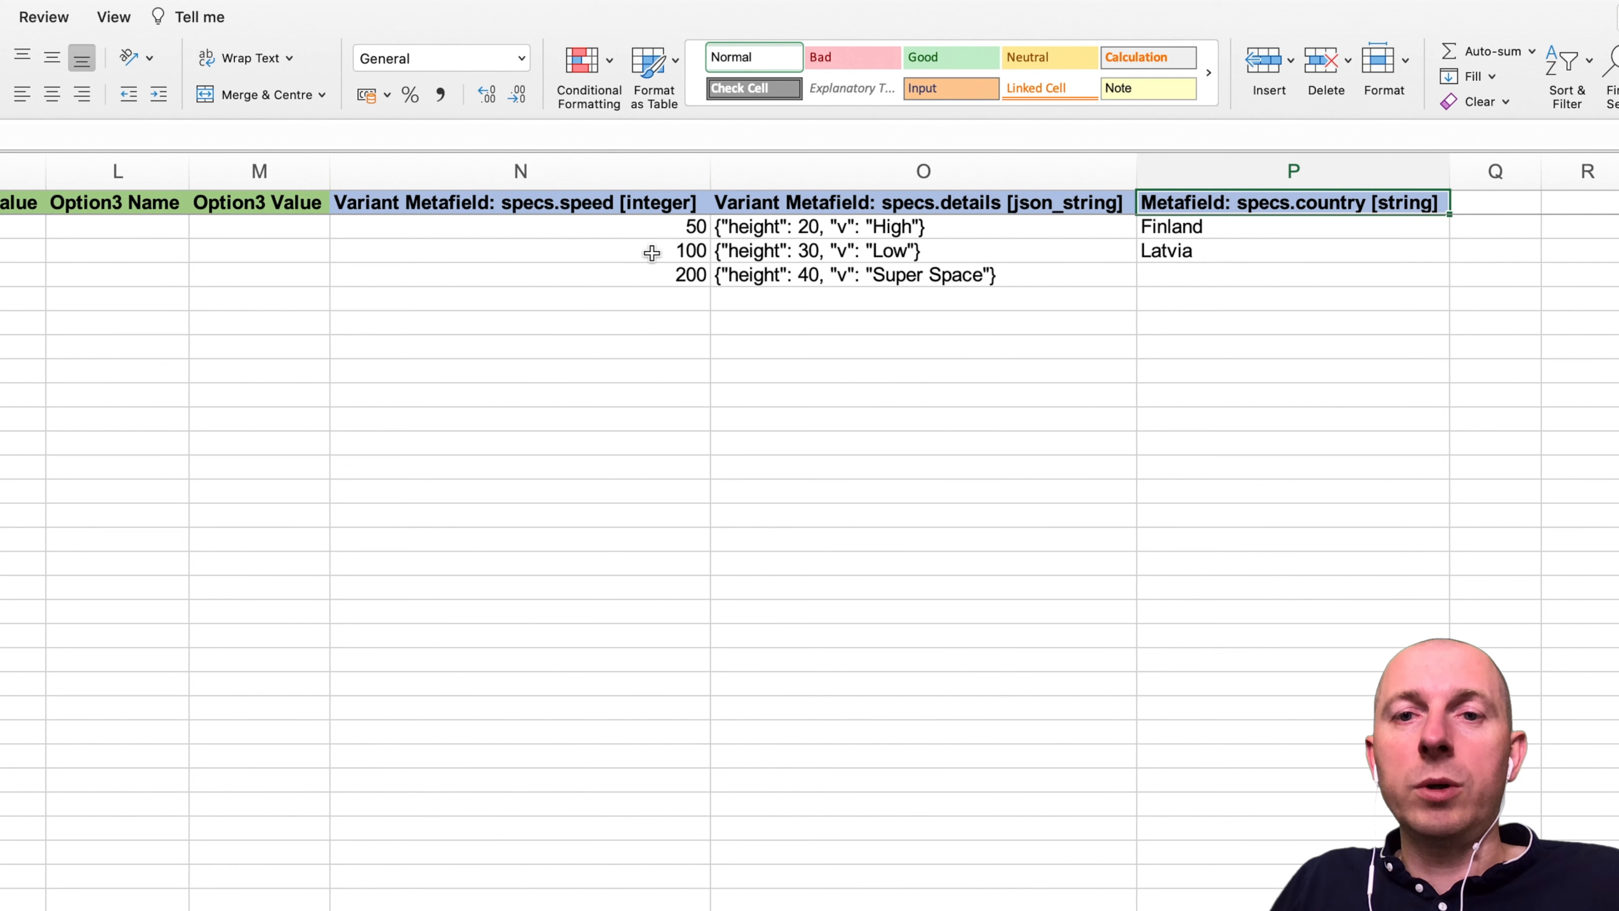
Step: Set the specs.speed variant metafield values in rows 2 to 4 to 123, 234 and 345
left_click(656, 229)
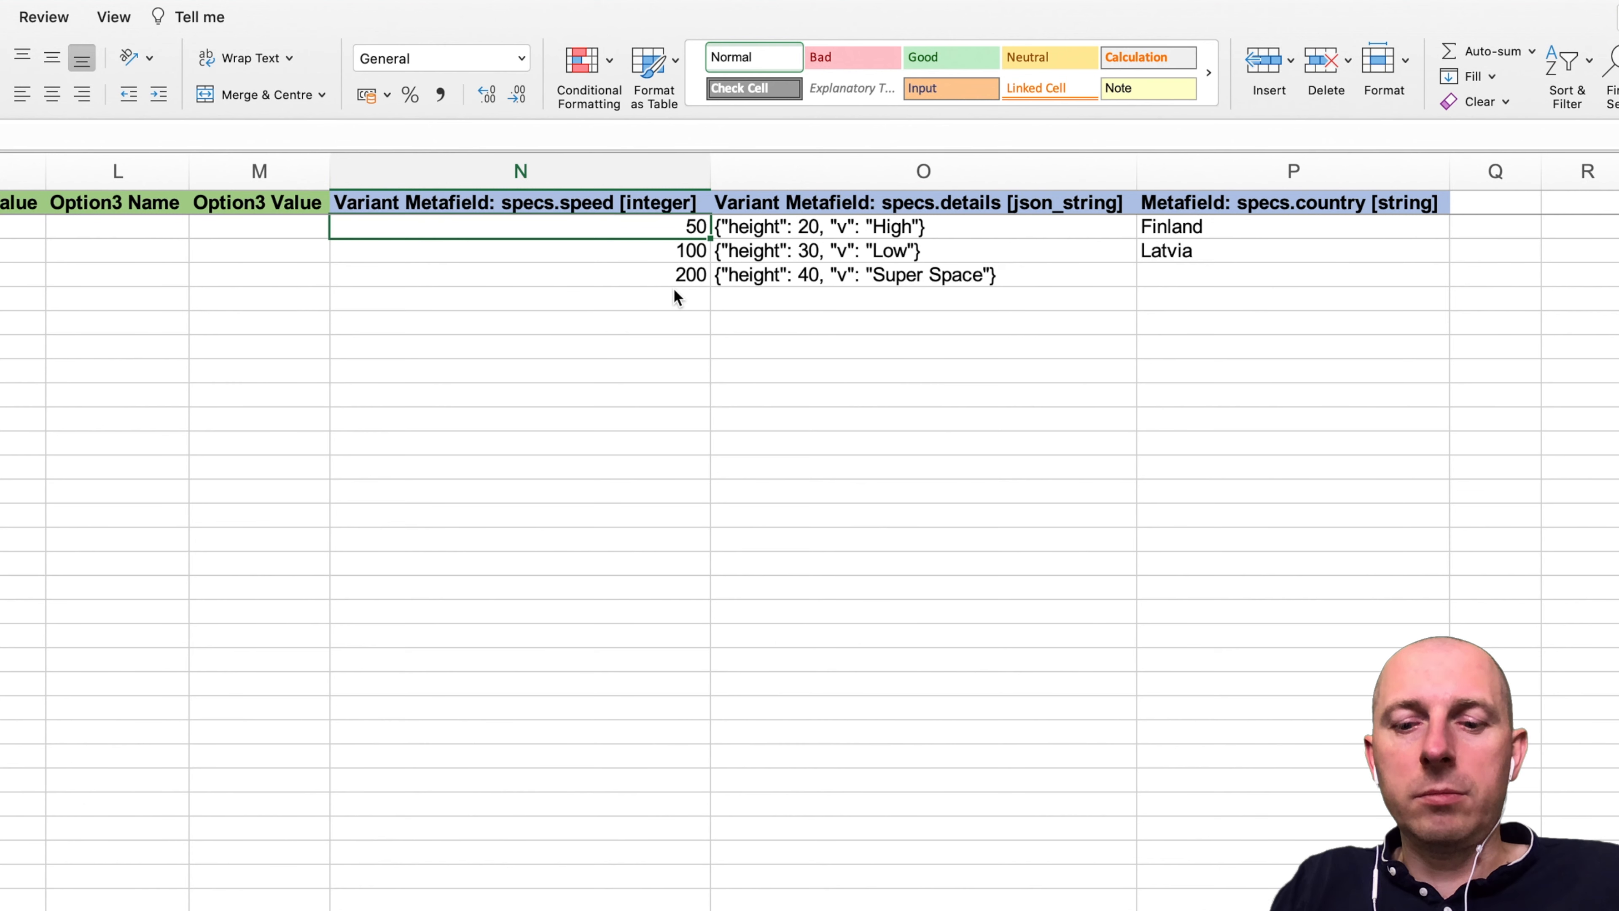
type("123")
key("Return")
type("234")
key("Return")
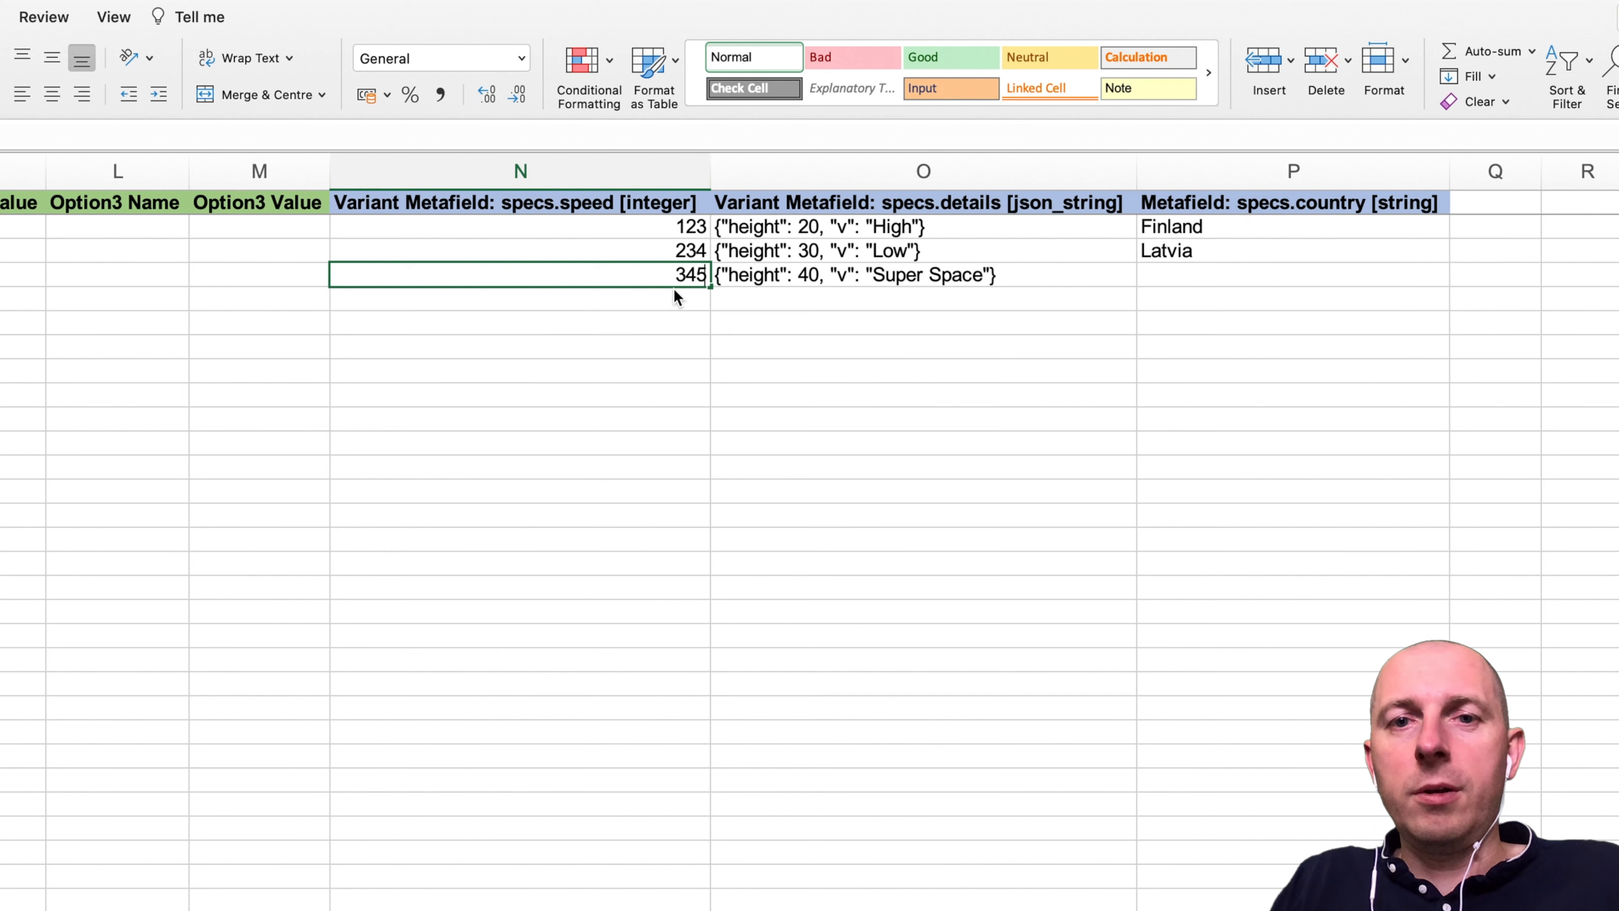
key("Tab")
Step: Set the specs.country metafield of the Skis product to Sweden
key("Up")
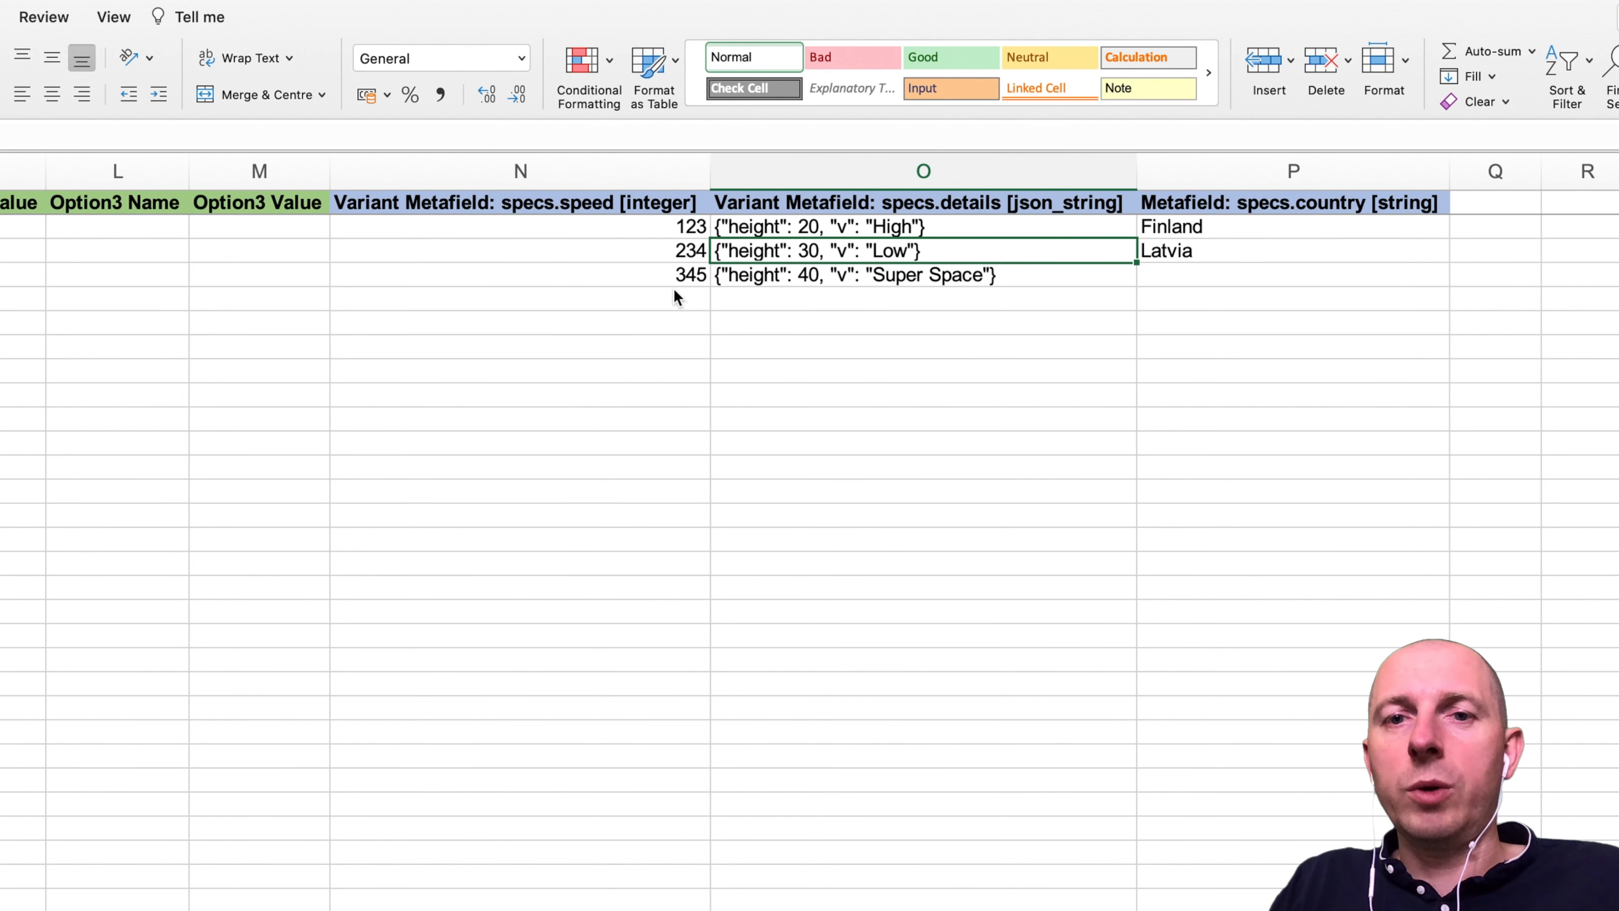
key("Up")
key("Right")
type("Sweden")
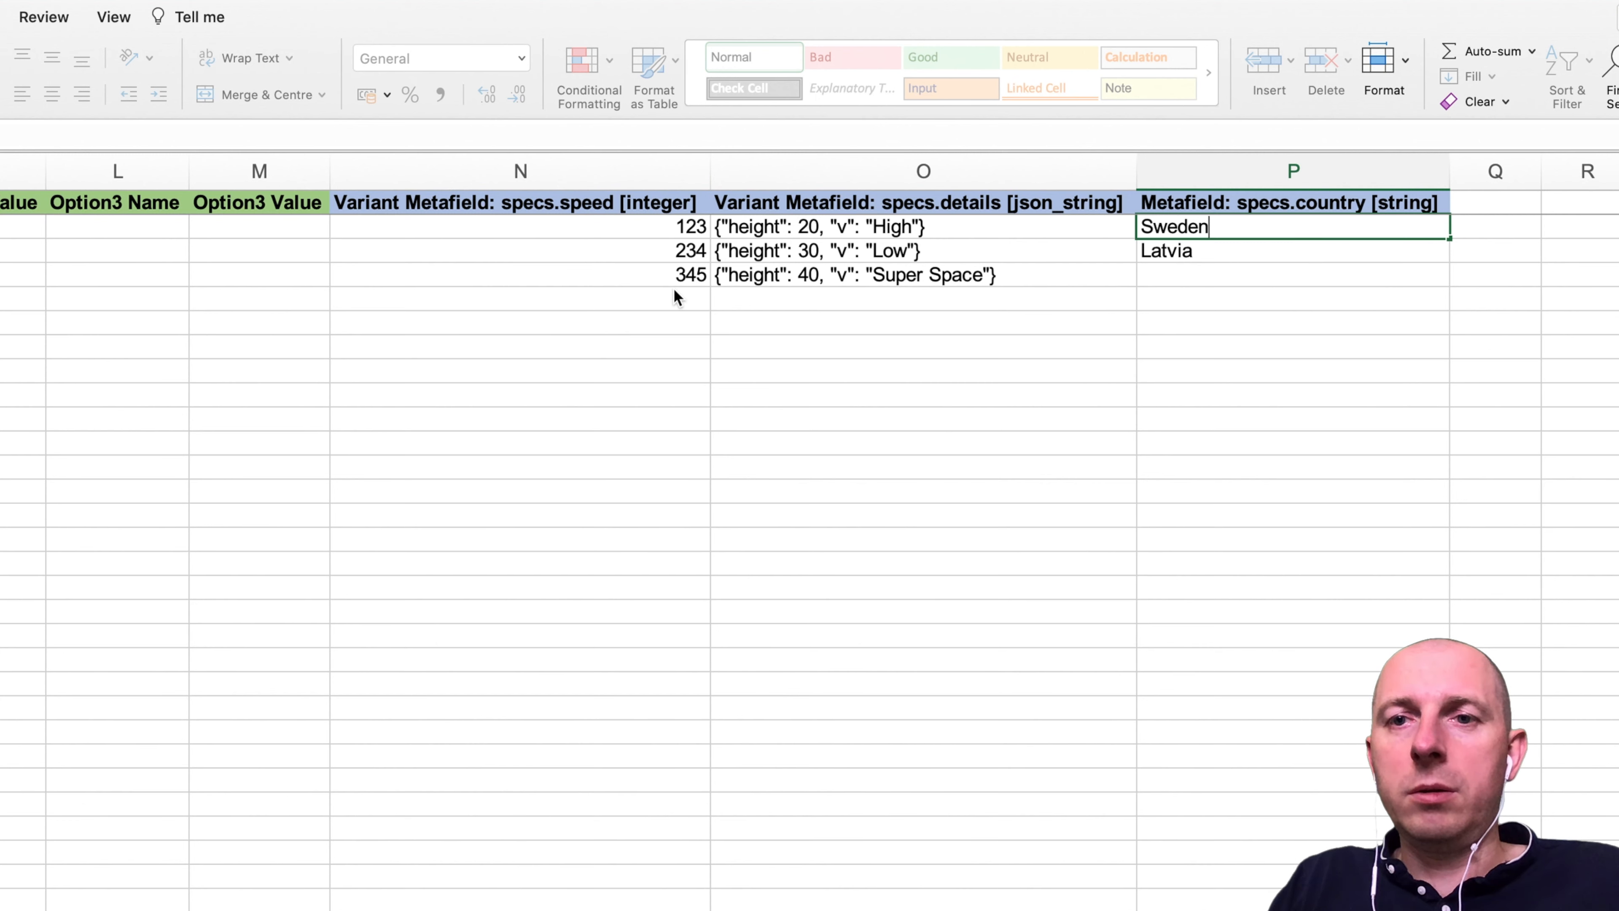
key("Return")
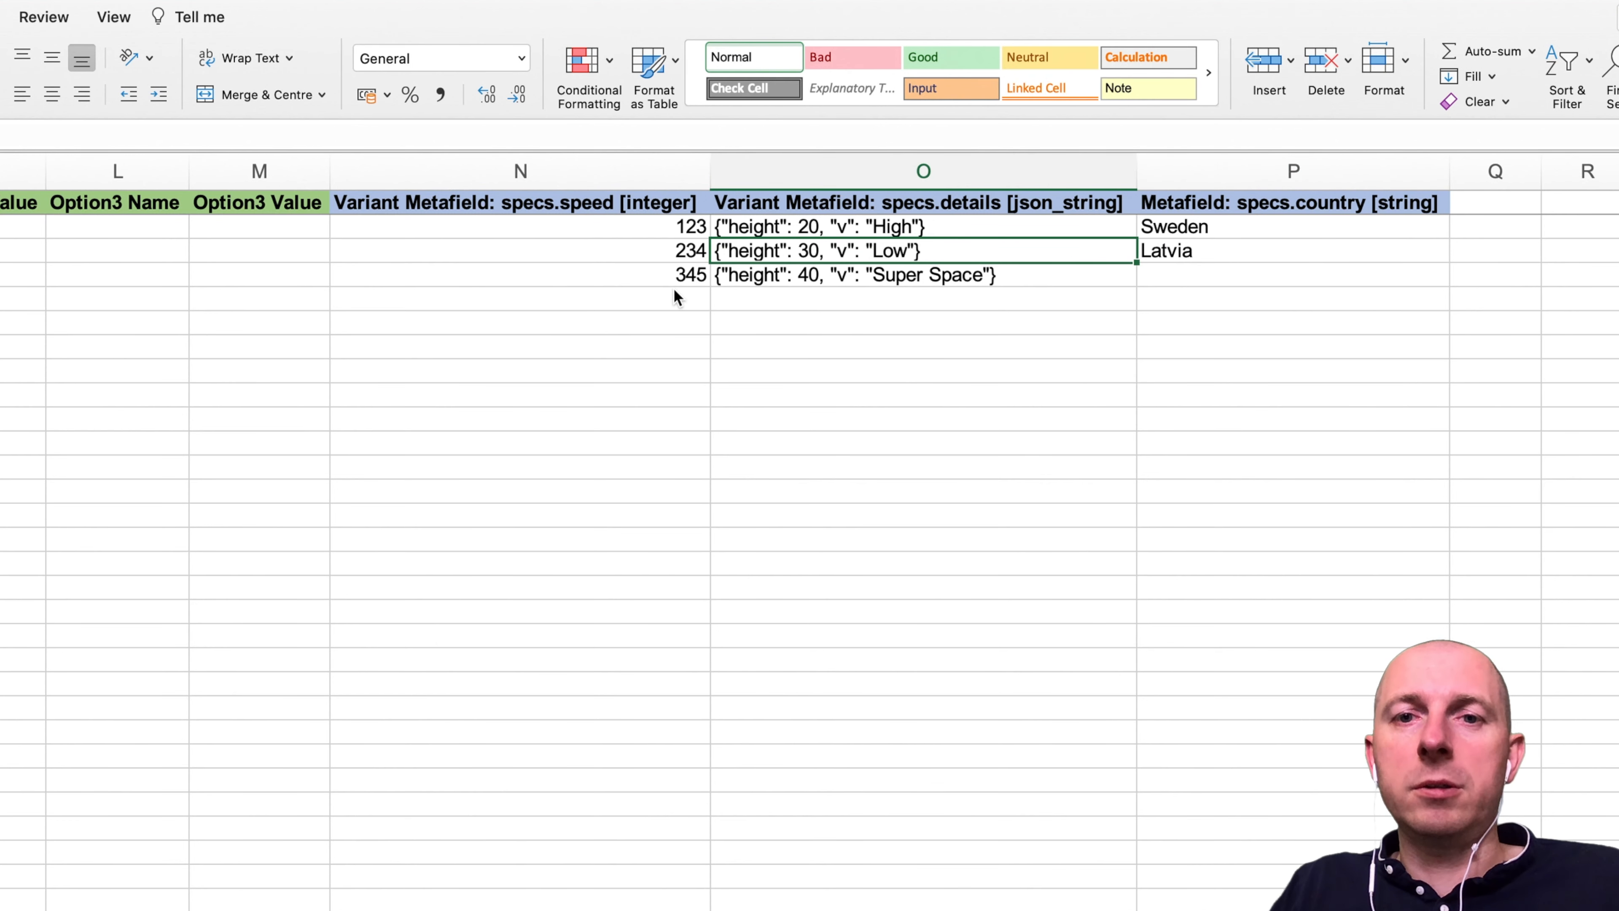
Step: Clear the specs.details variant metafield values of the Green and Red JetPack variants
key("BackSpace")
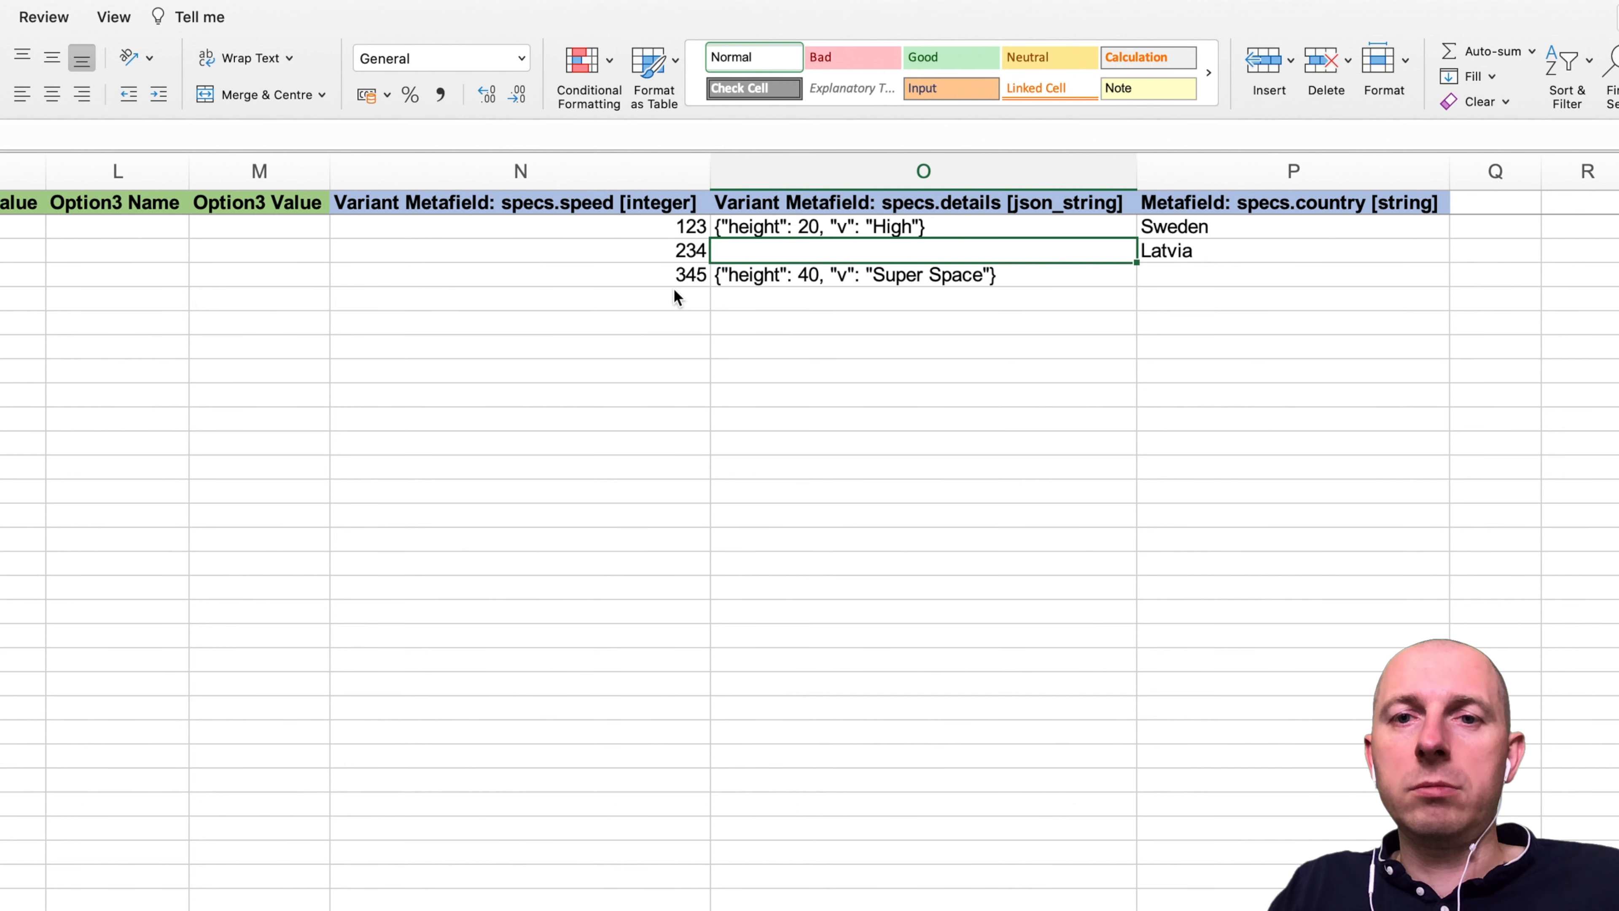
key("Down")
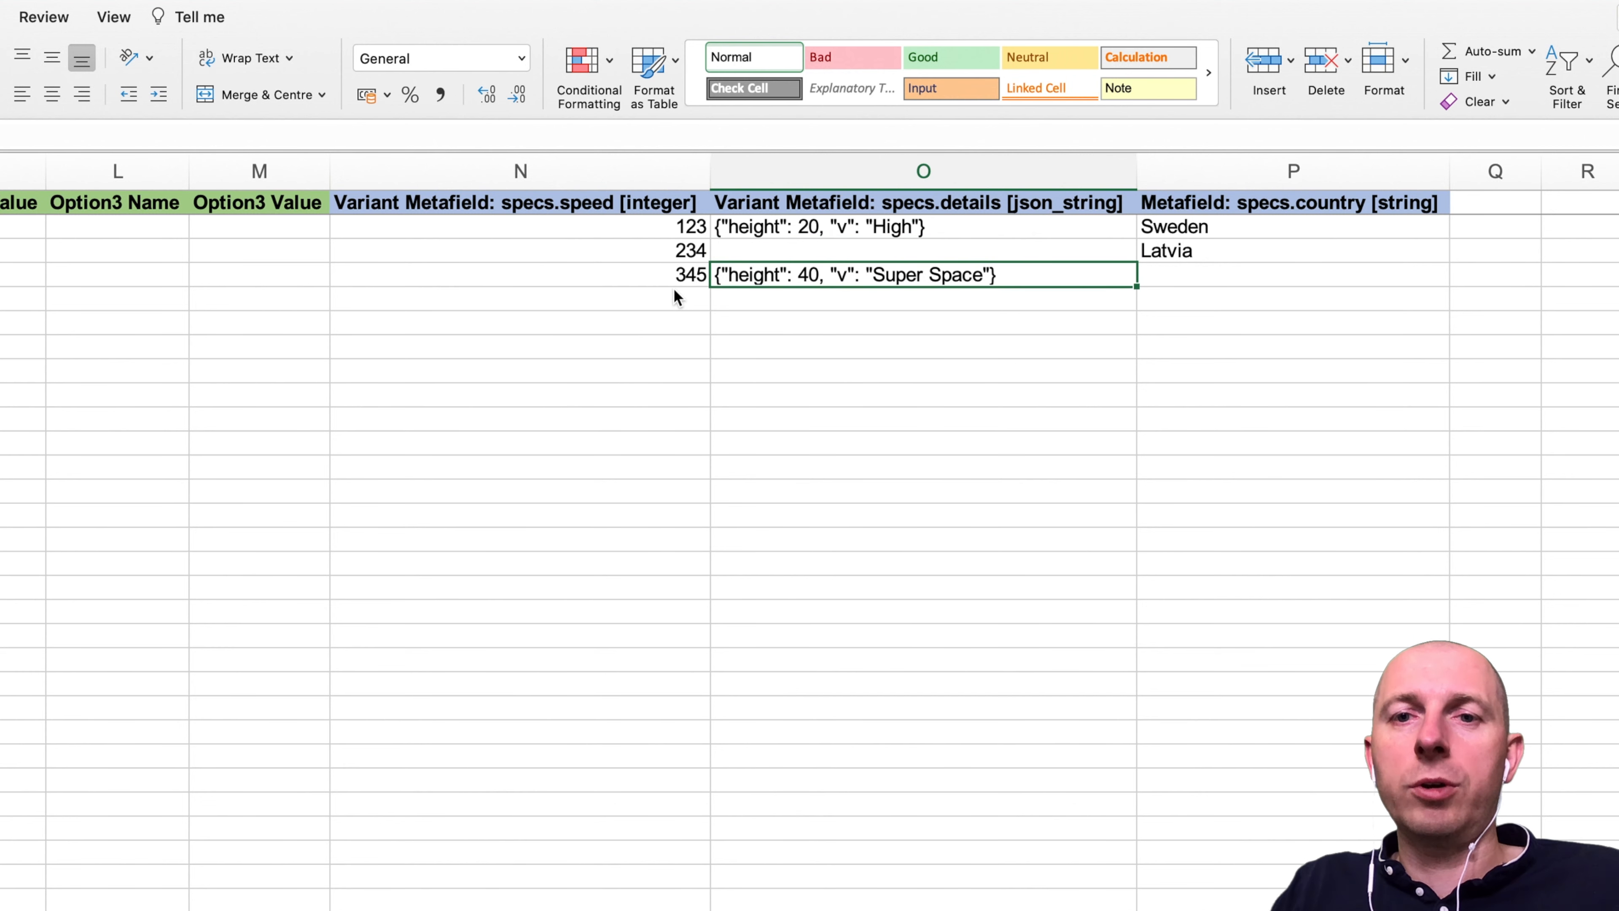
key("BackSpace")
Step: Review the specs.details column header and the blank cells of the two JetPack variants beneath it
left_click(861, 171)
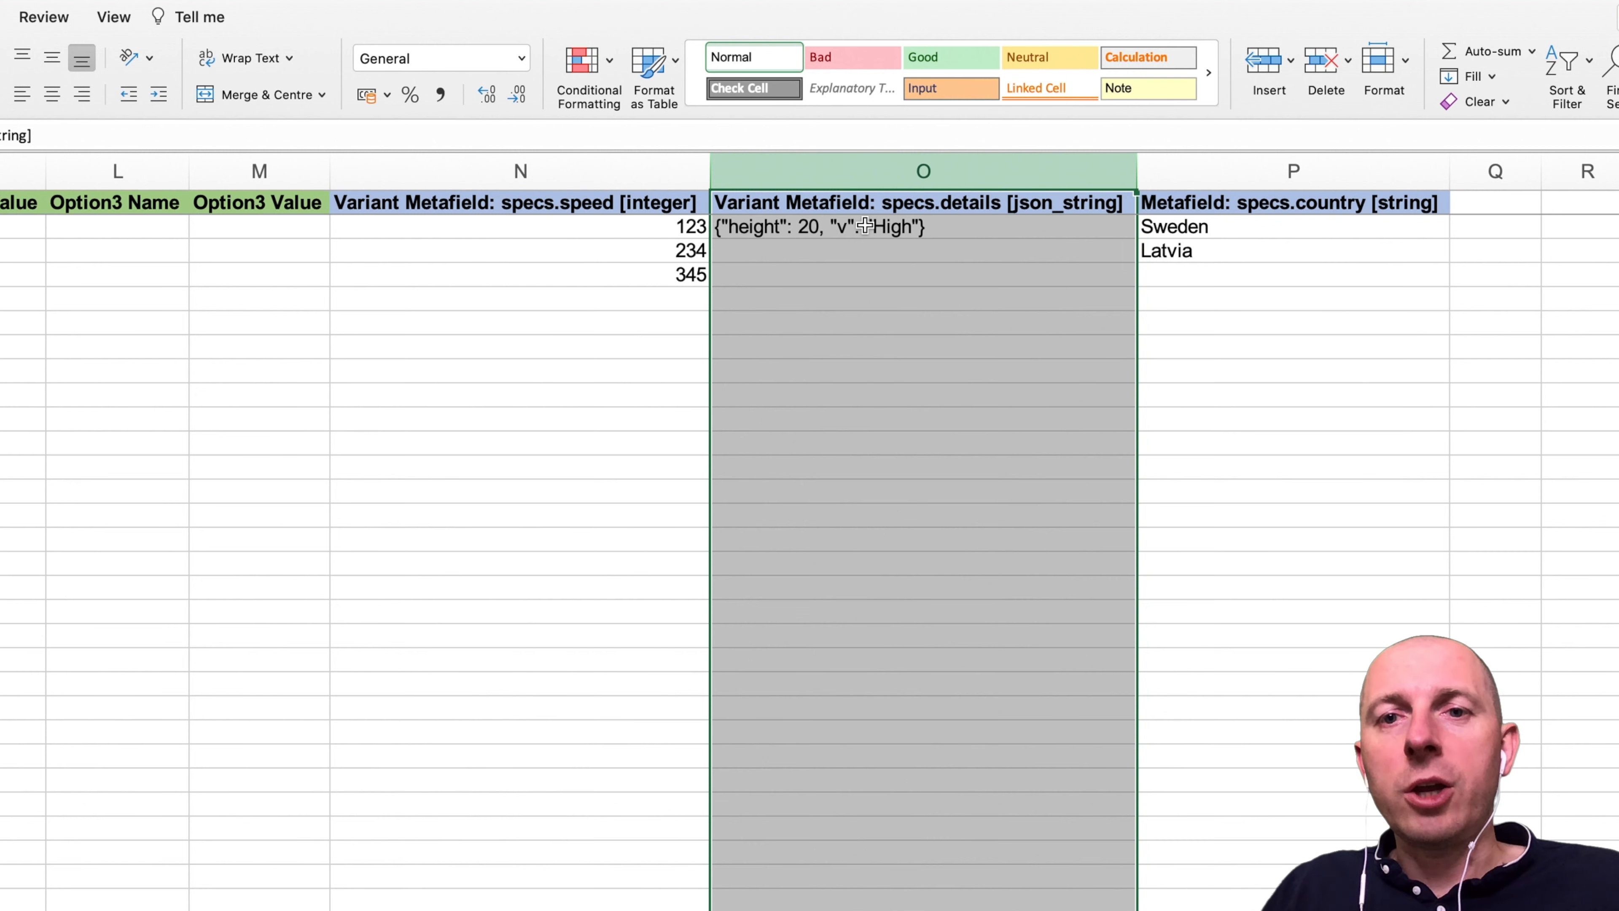
left_click(881, 256)
left_click_drag(833, 253, 829, 276)
left_click(804, 253)
left_click(806, 274)
left_click(813, 205)
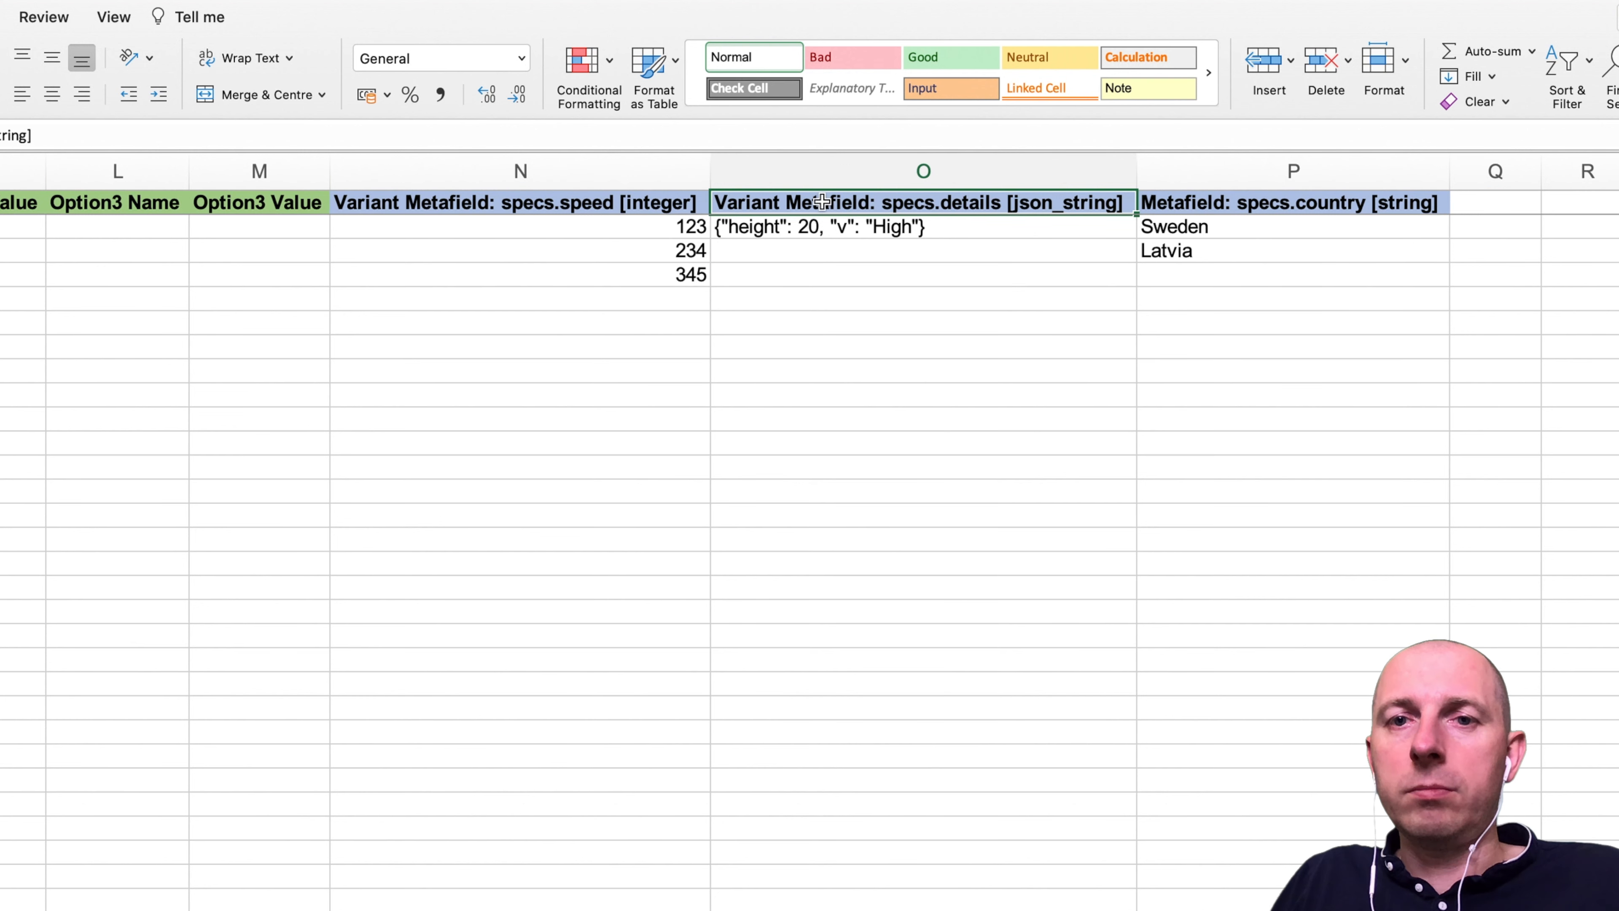
left_click(841, 258)
left_click(771, 273)
left_click(730, 254)
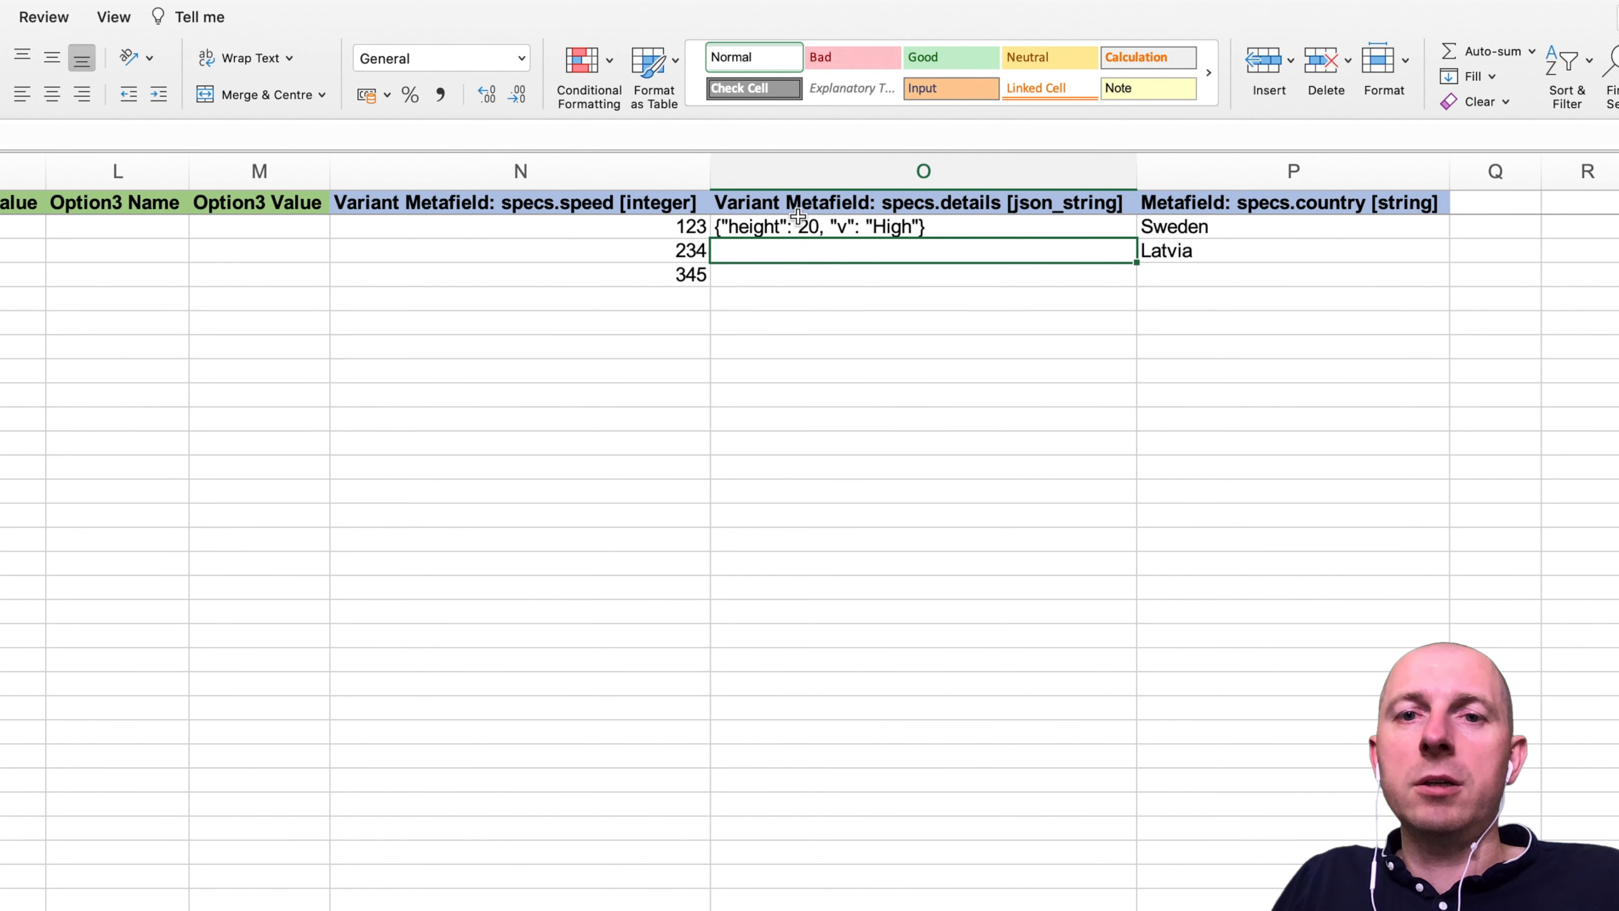
left_click(790, 283)
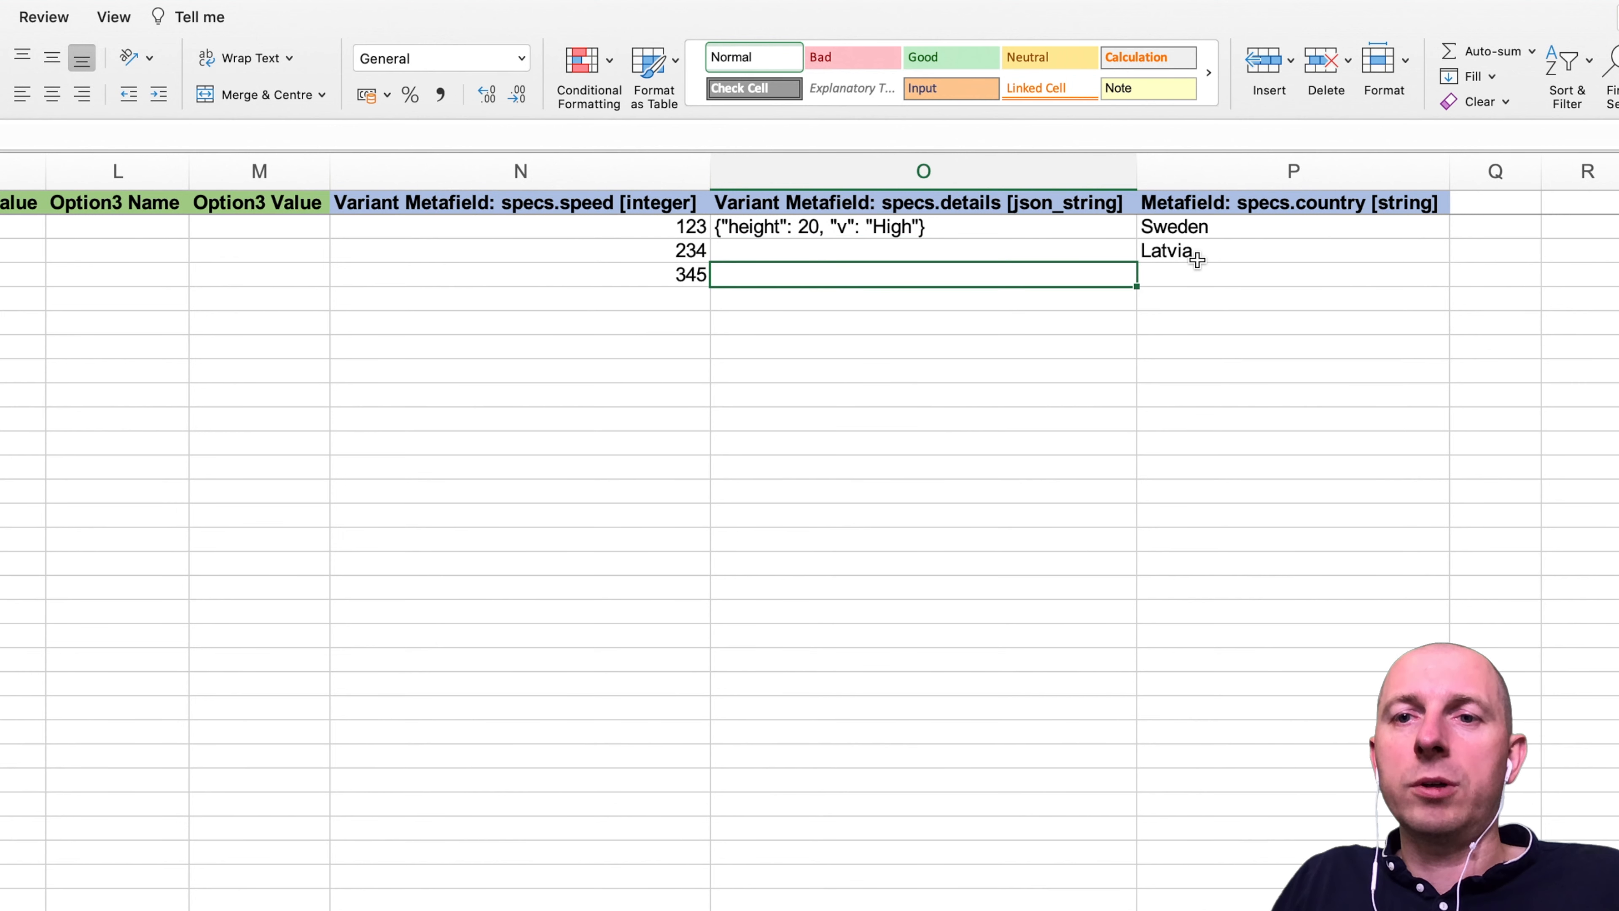
Step: Clear the specs.country metafield value of the Skis product
left_click(1221, 230)
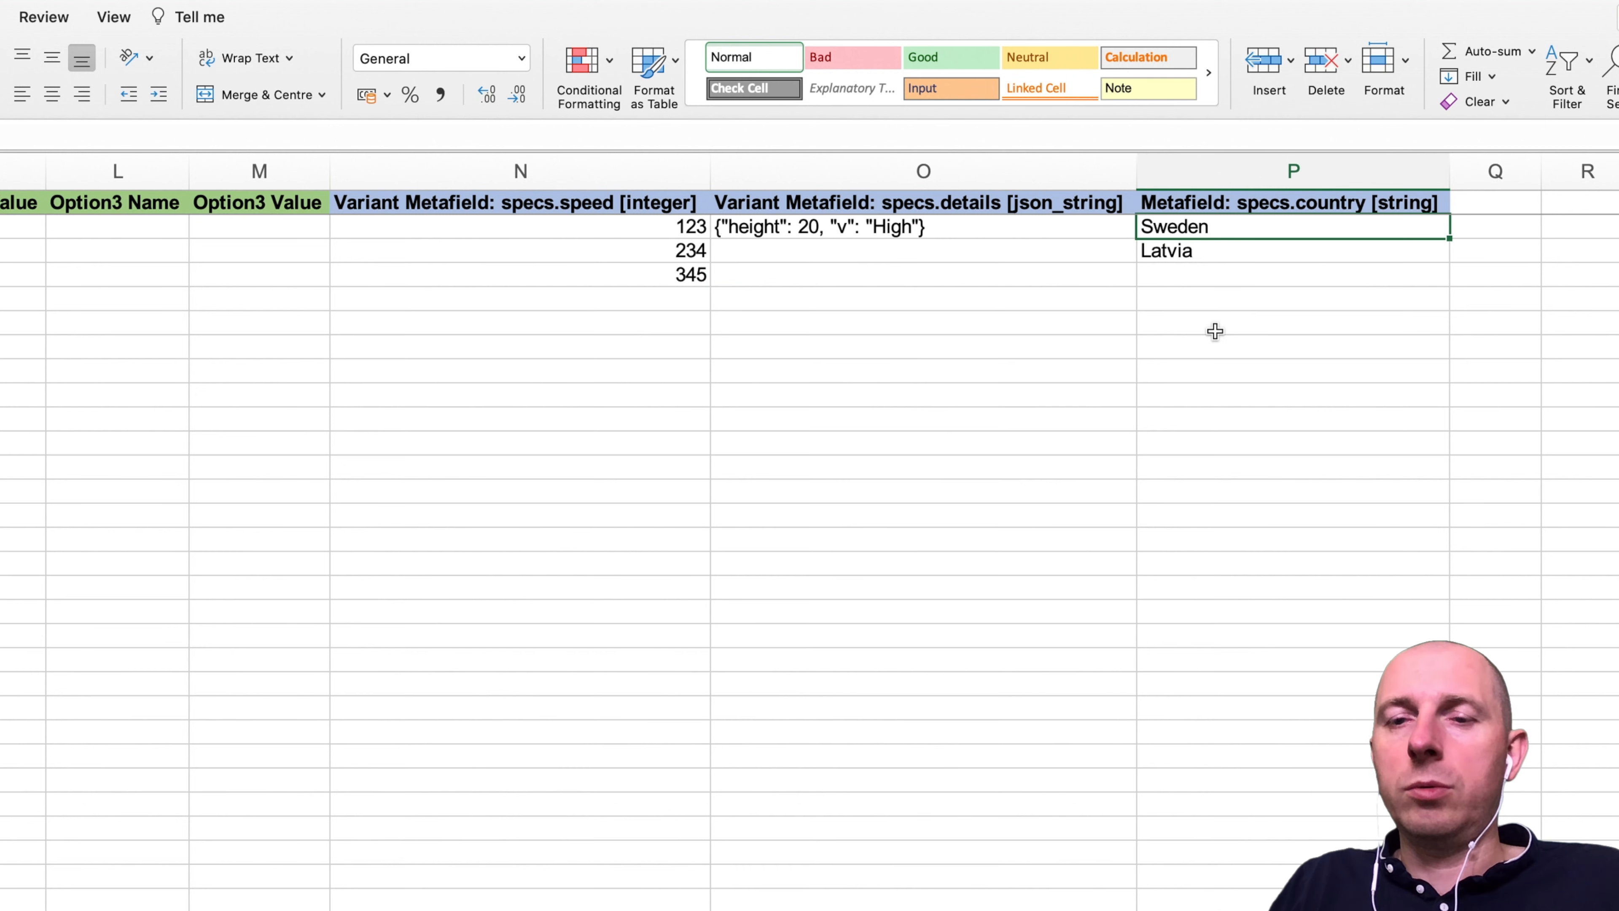
key("Delete")
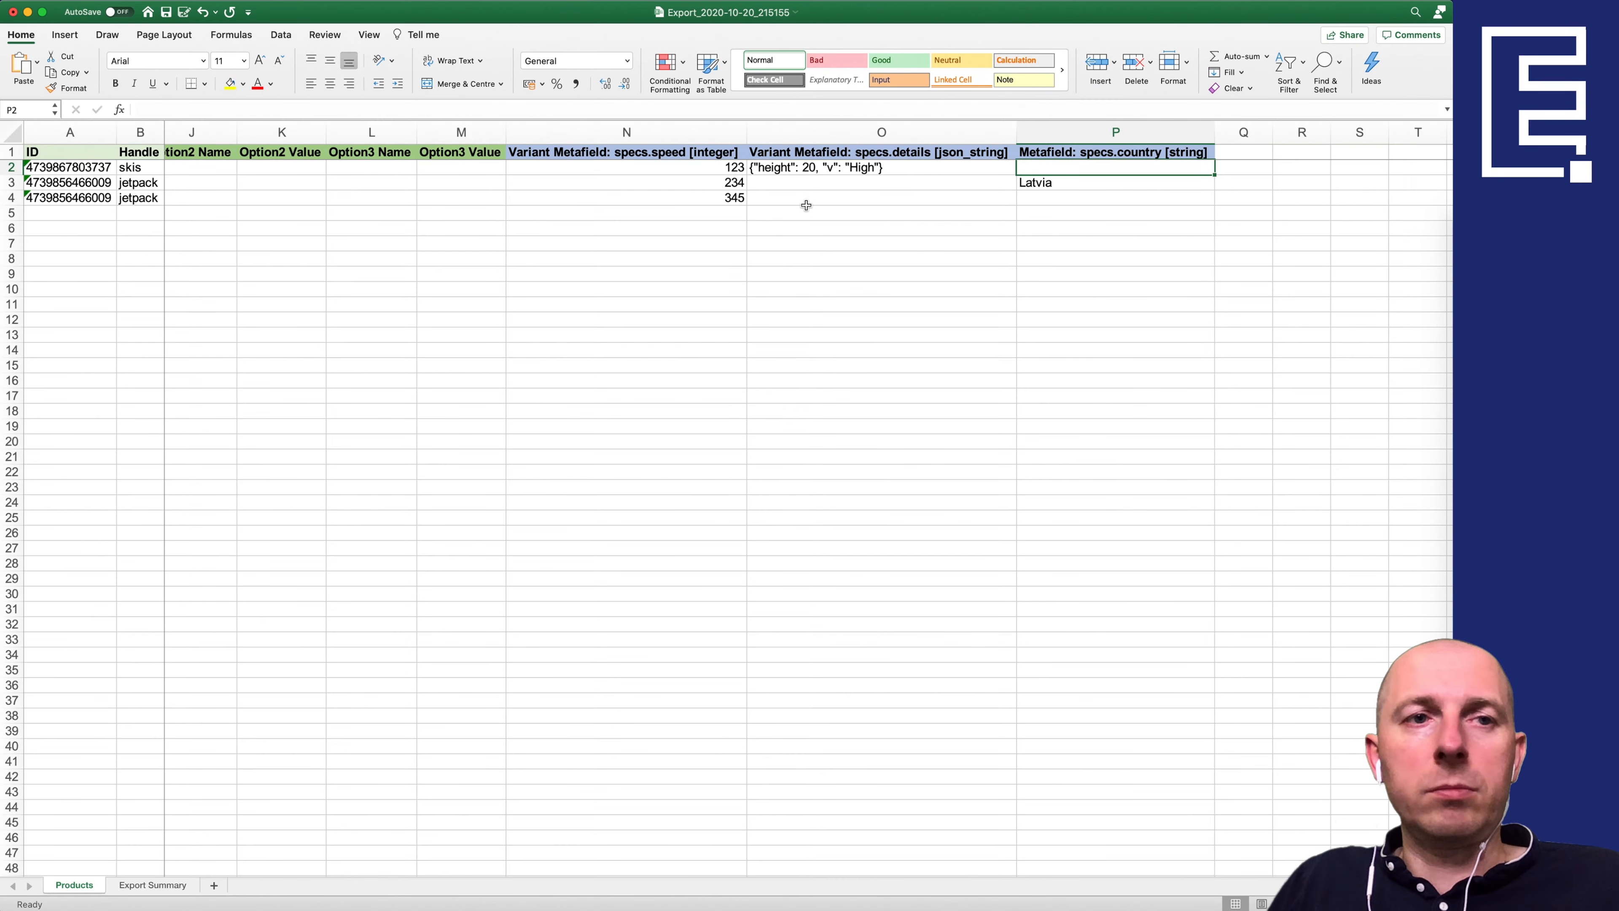
Step: Save the edited workbook as a new Excel file named Update Metafields in the Downloads folder
left_click(83, 1)
left_click(108, 100)
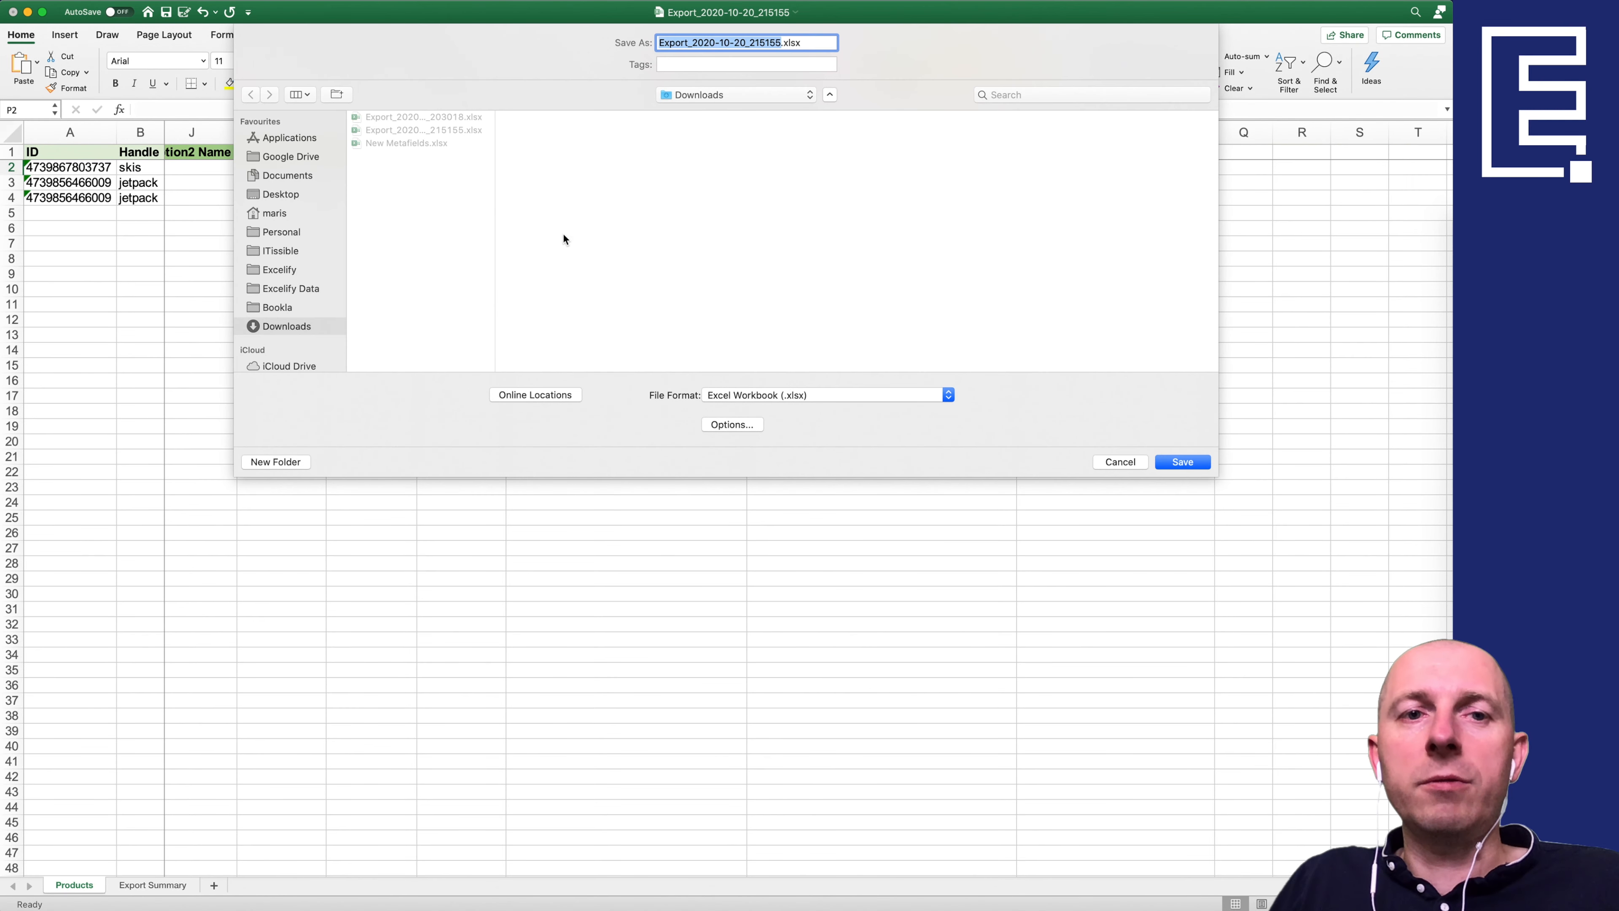
type("Update Metafields")
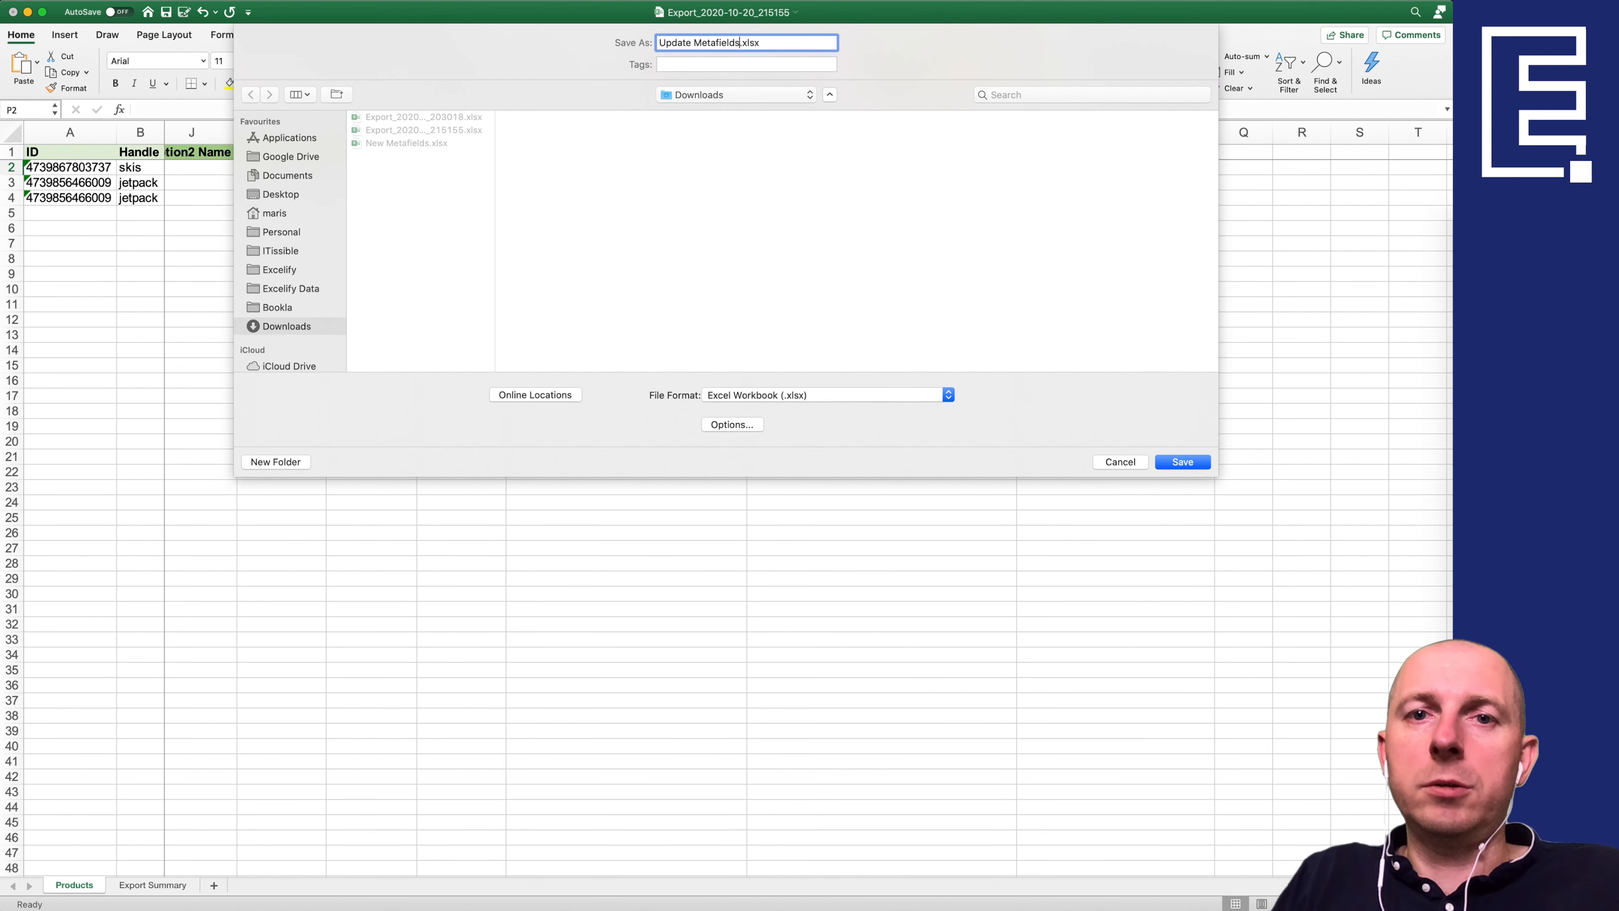
key("Return")
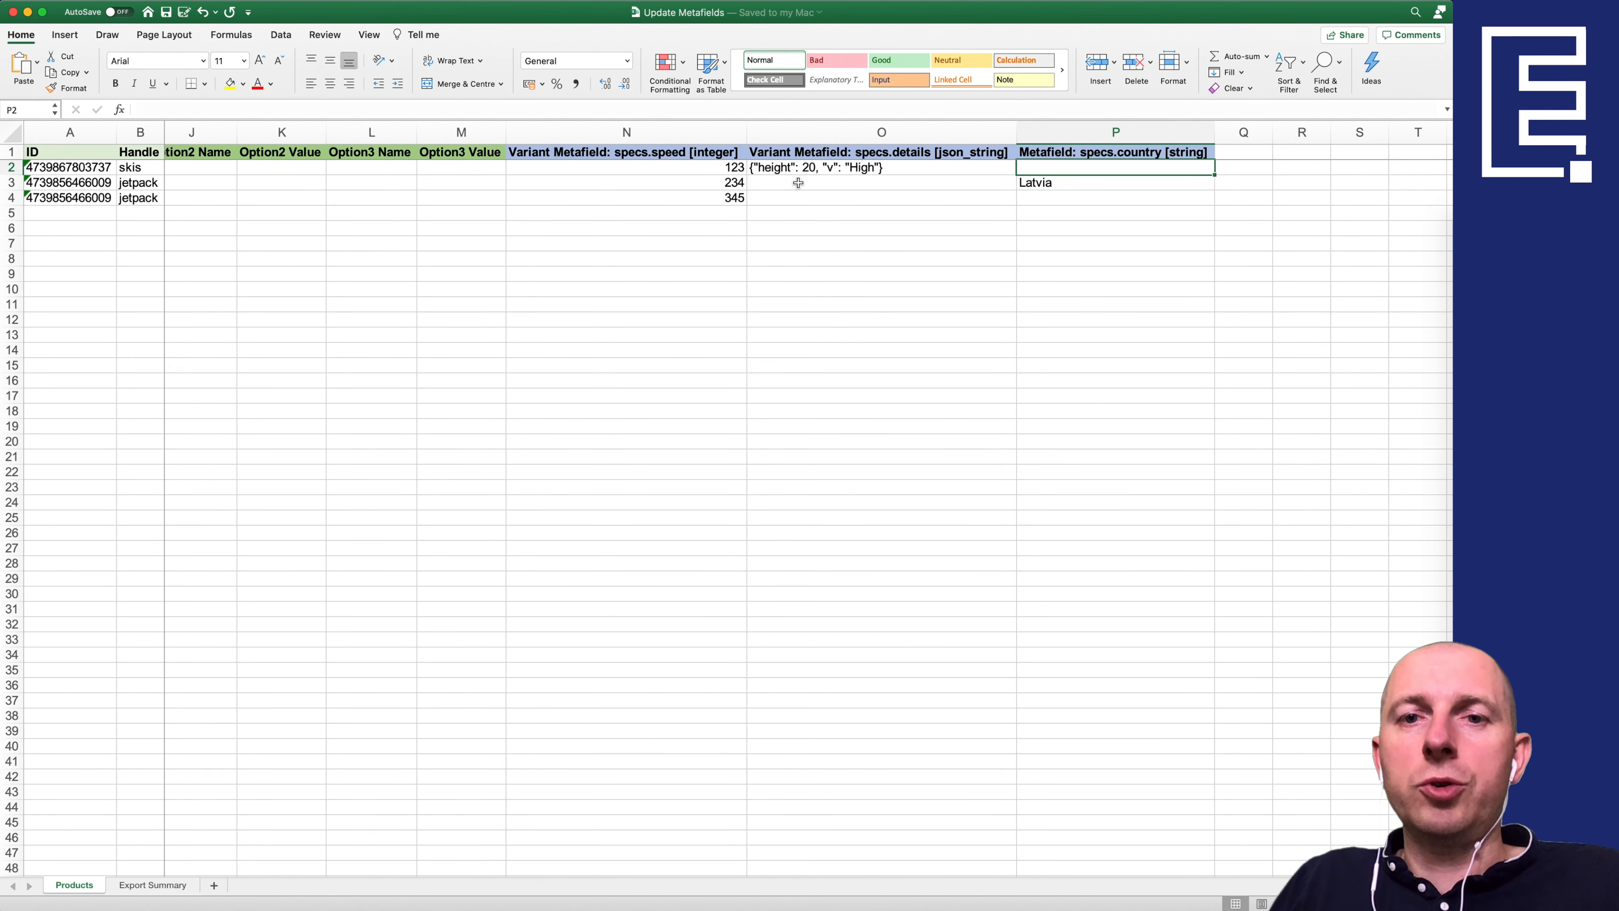
left_click_drag(798, 184, 798, 197)
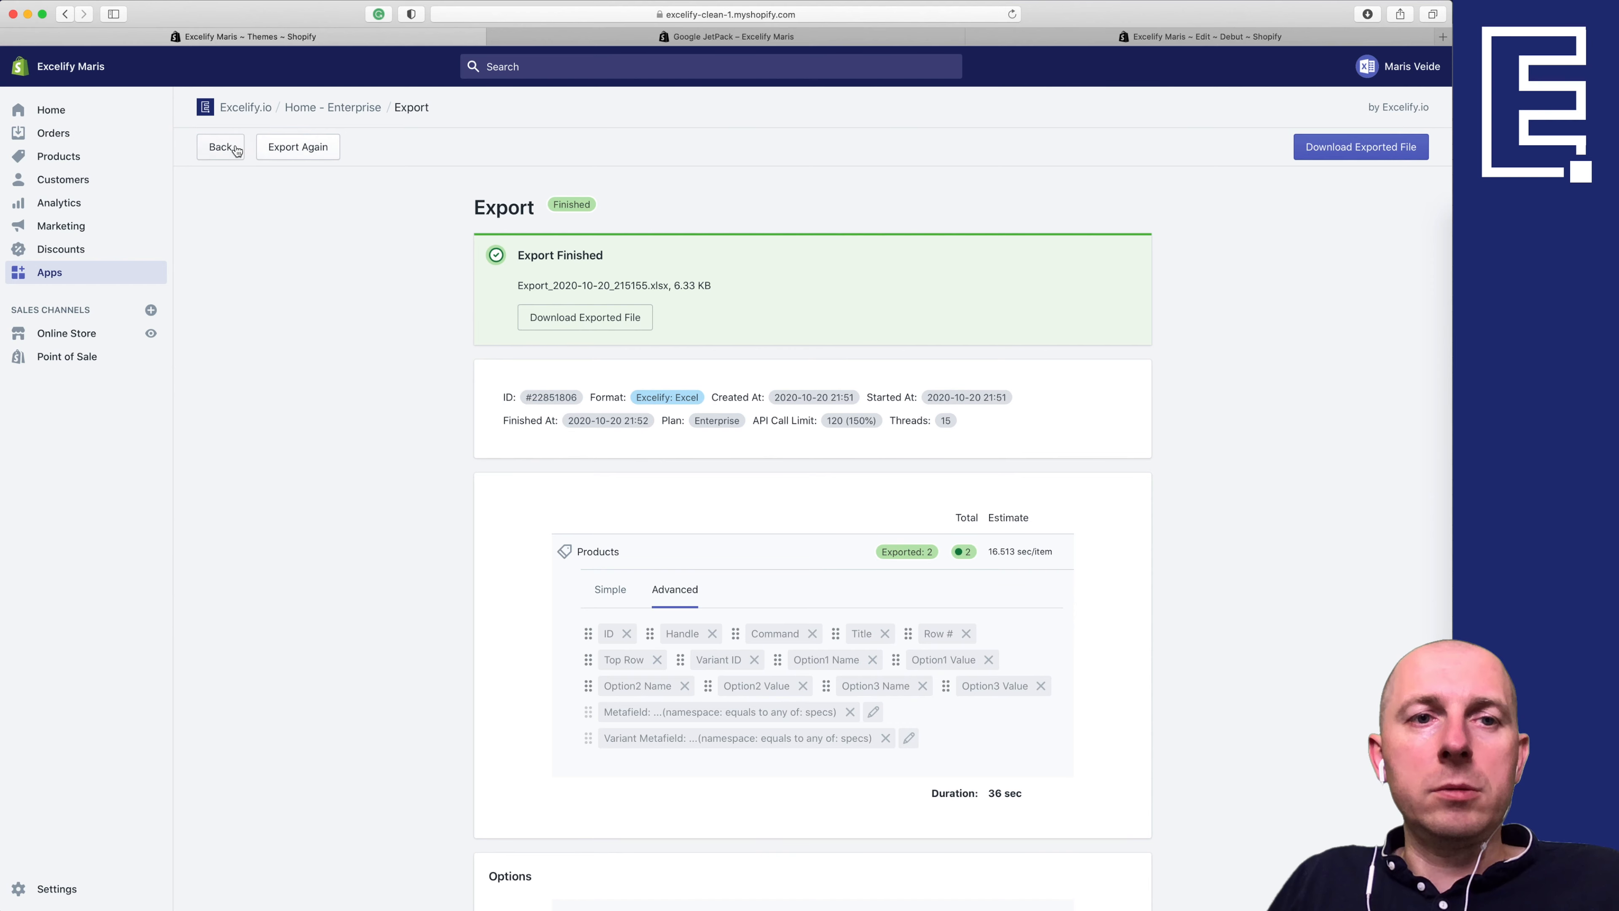
Step: Switch to the browser, upload Update Metafields.xlsx to Excelify from its home page, and run the import
left_click(226, 149)
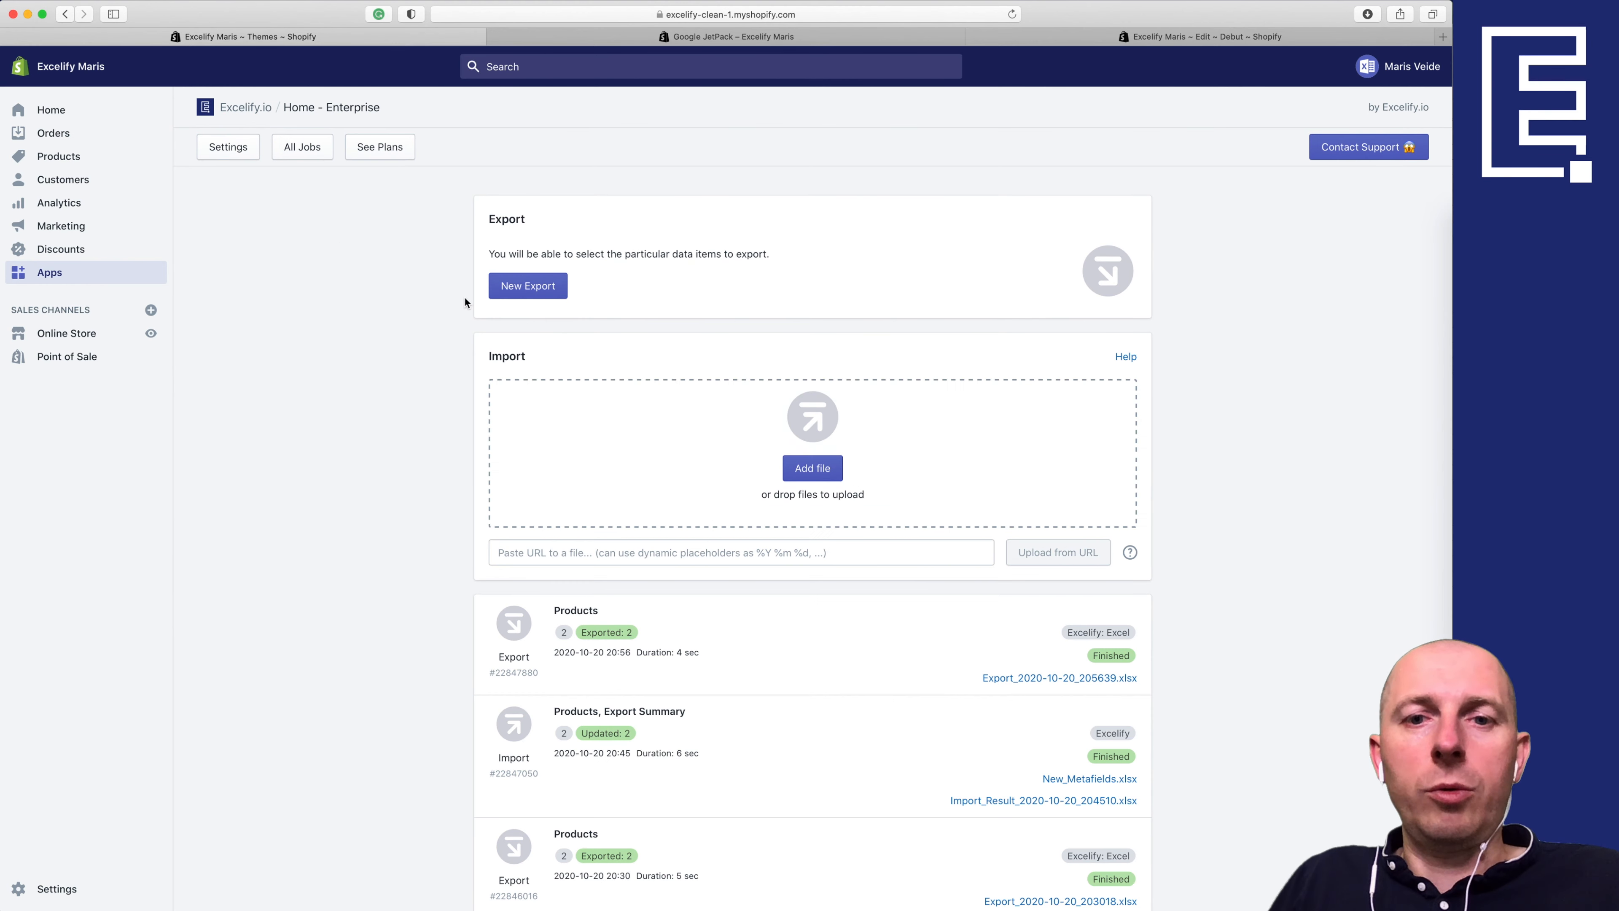
left_click(619, 429)
double_click(484, 122)
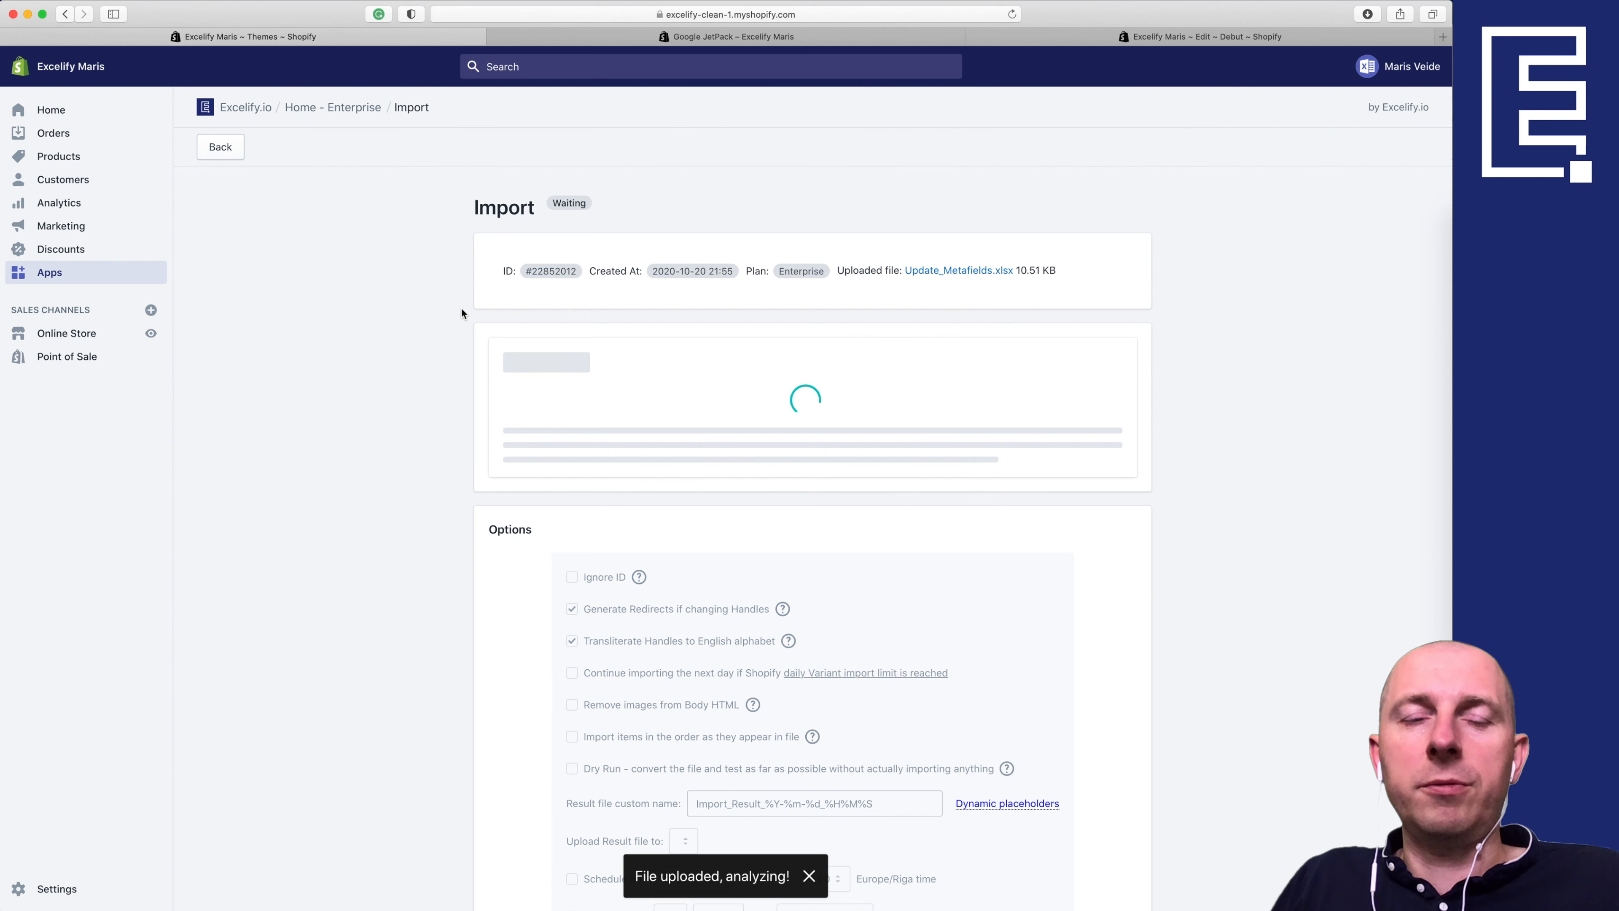
left_click(1398, 149)
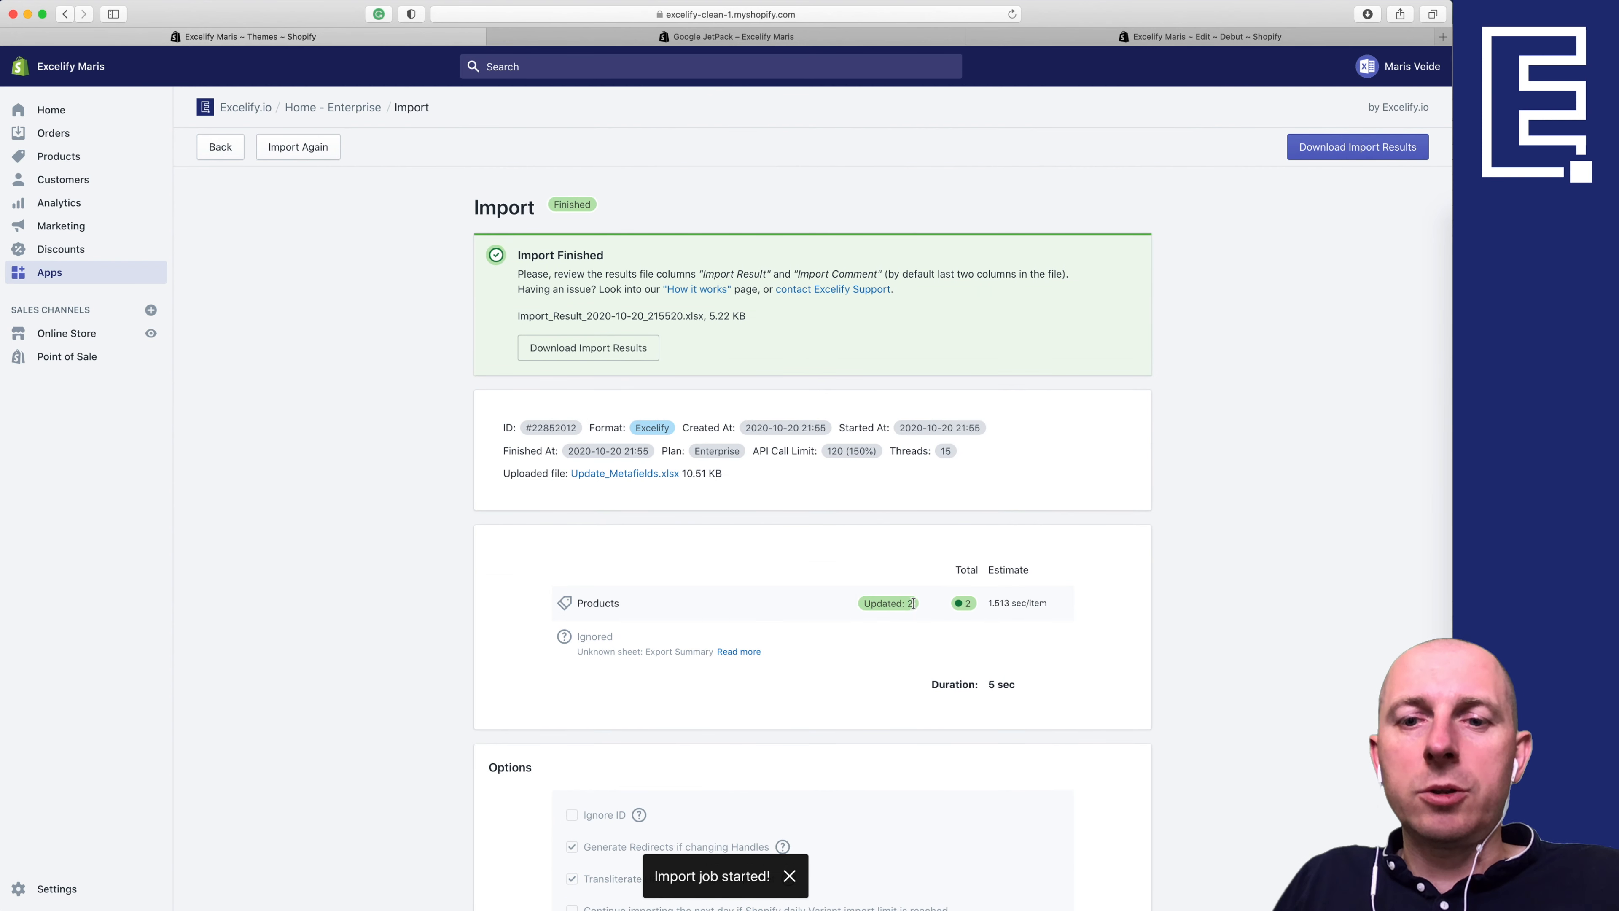
Step: Reload the JetPack storefront page and examine the Speed and Details - Height values of the Green variant
left_click(730, 38)
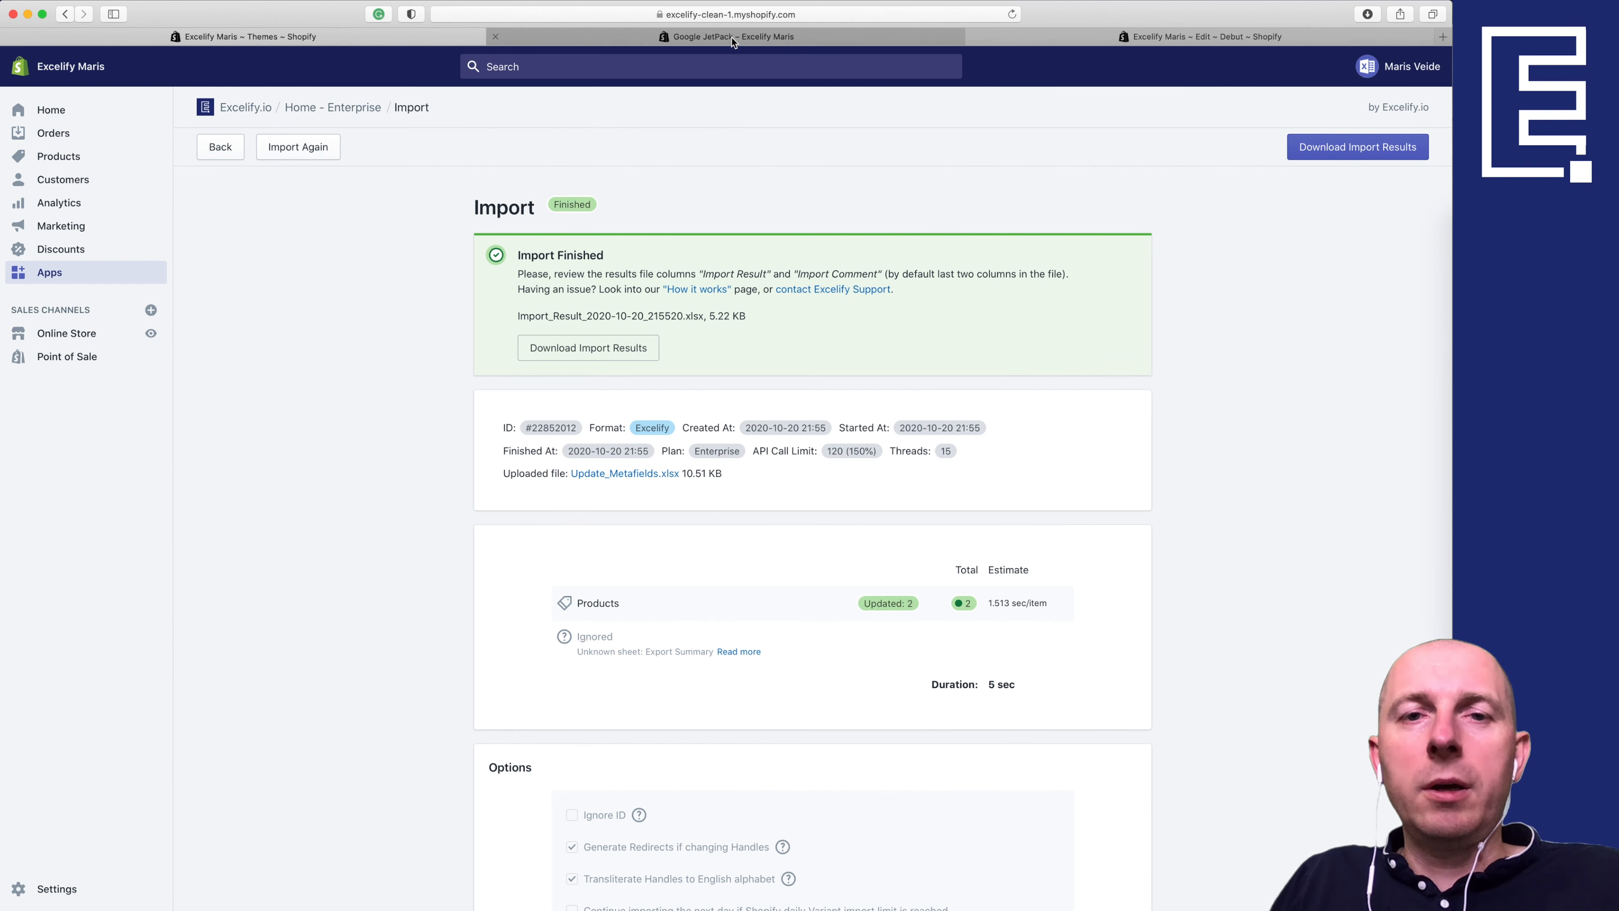
key("super+r")
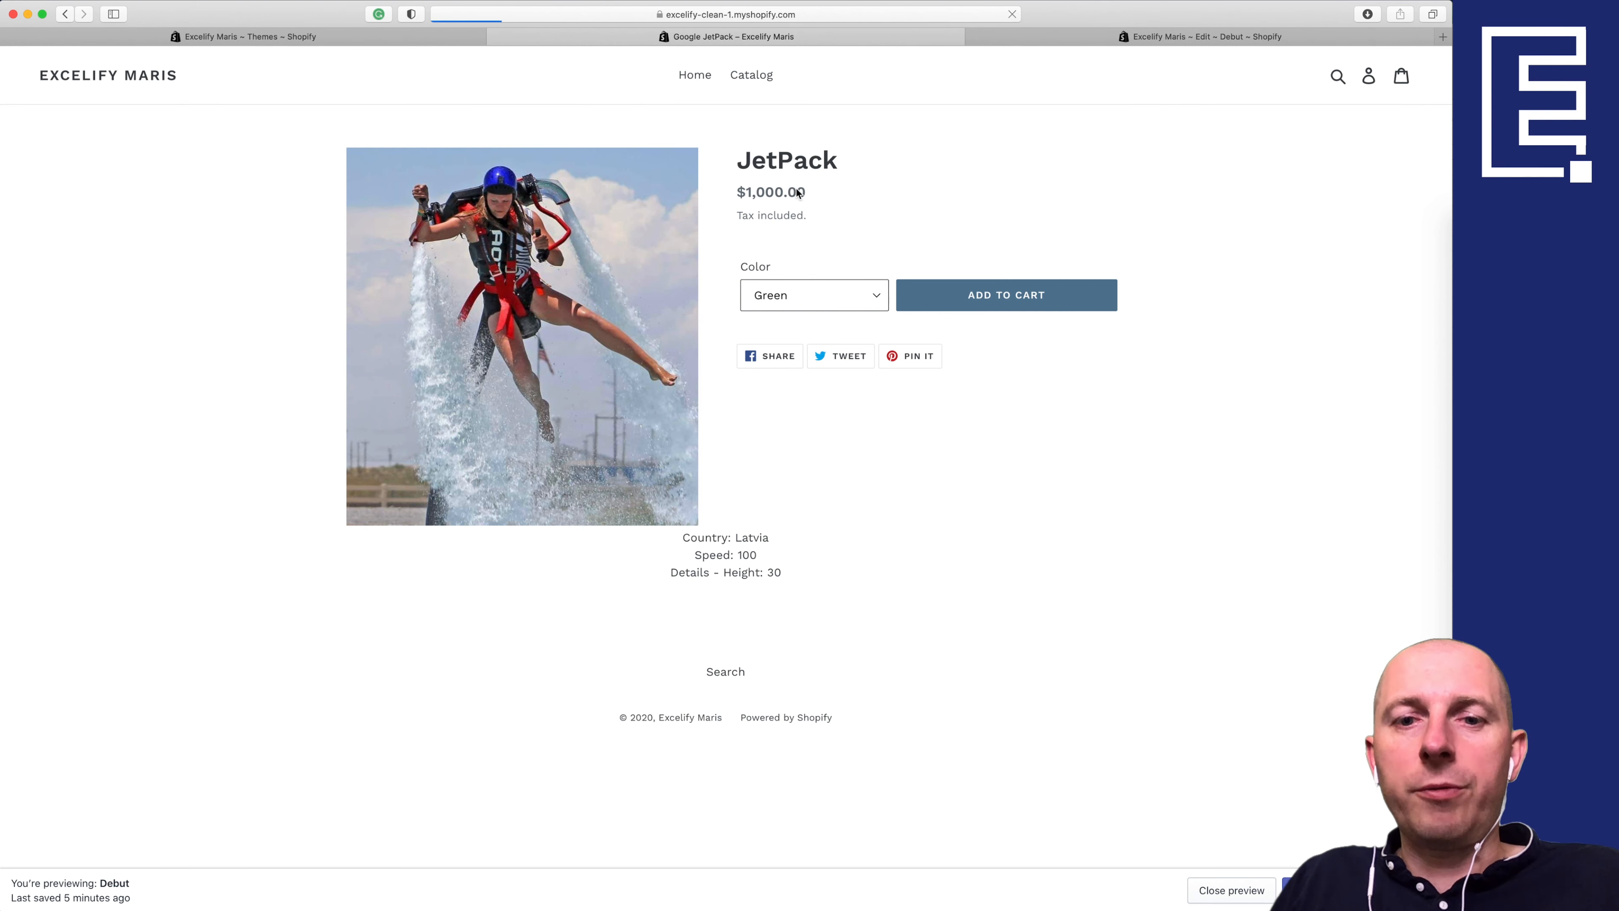
double_click(761, 557)
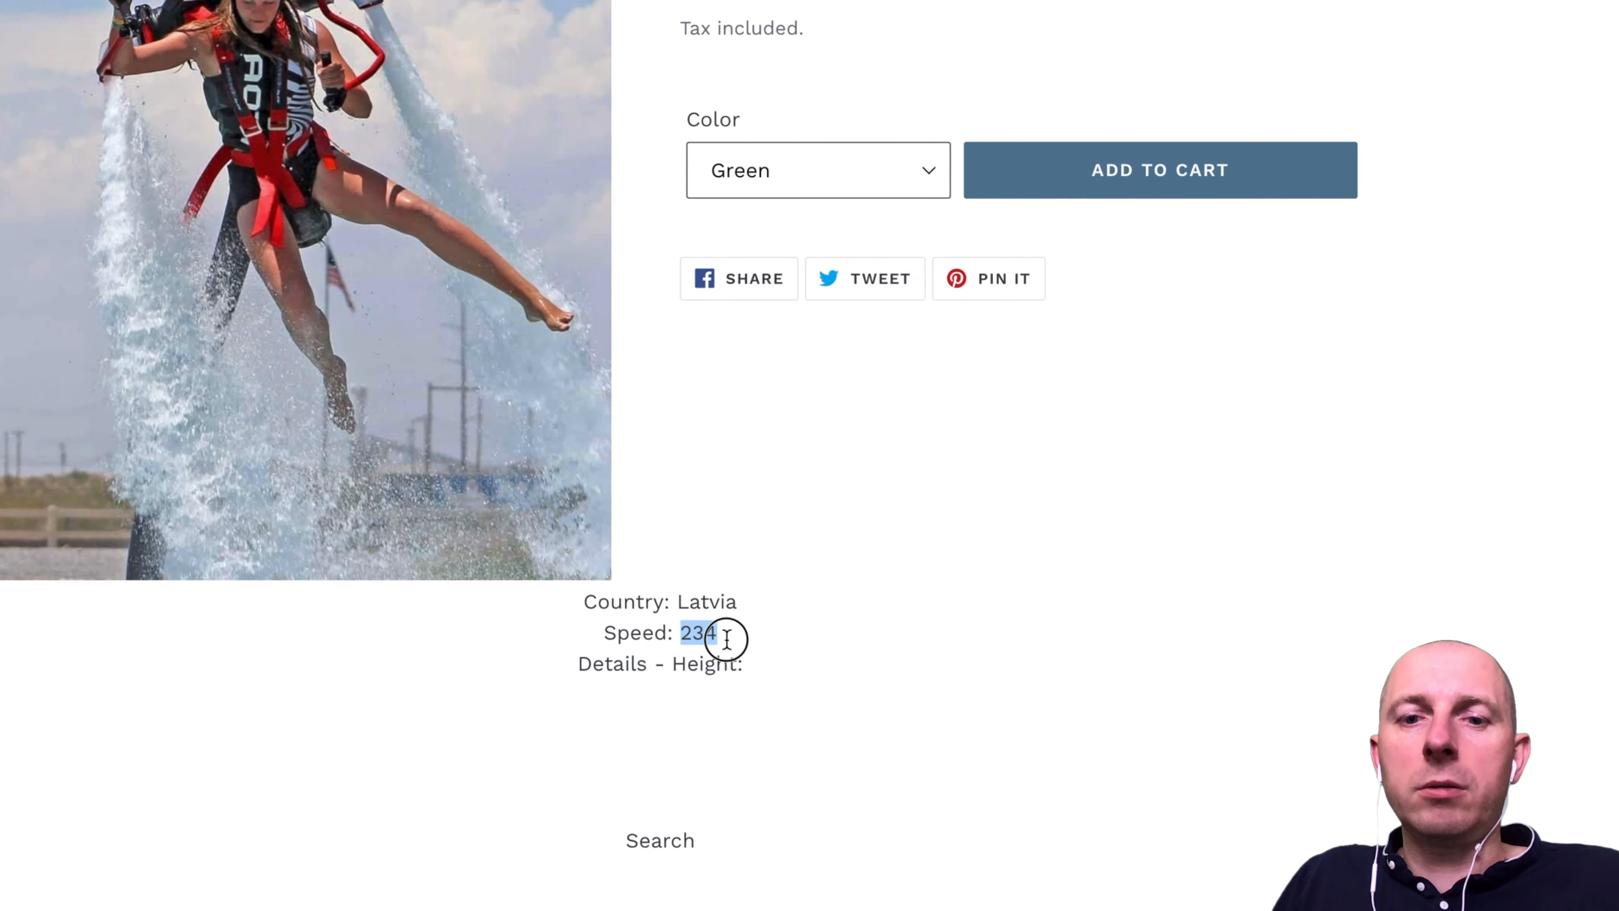
left_click(728, 642)
left_click_drag(692, 632, 749, 636)
left_click(750, 638)
left_click_drag(606, 667, 777, 666)
left_click(777, 665)
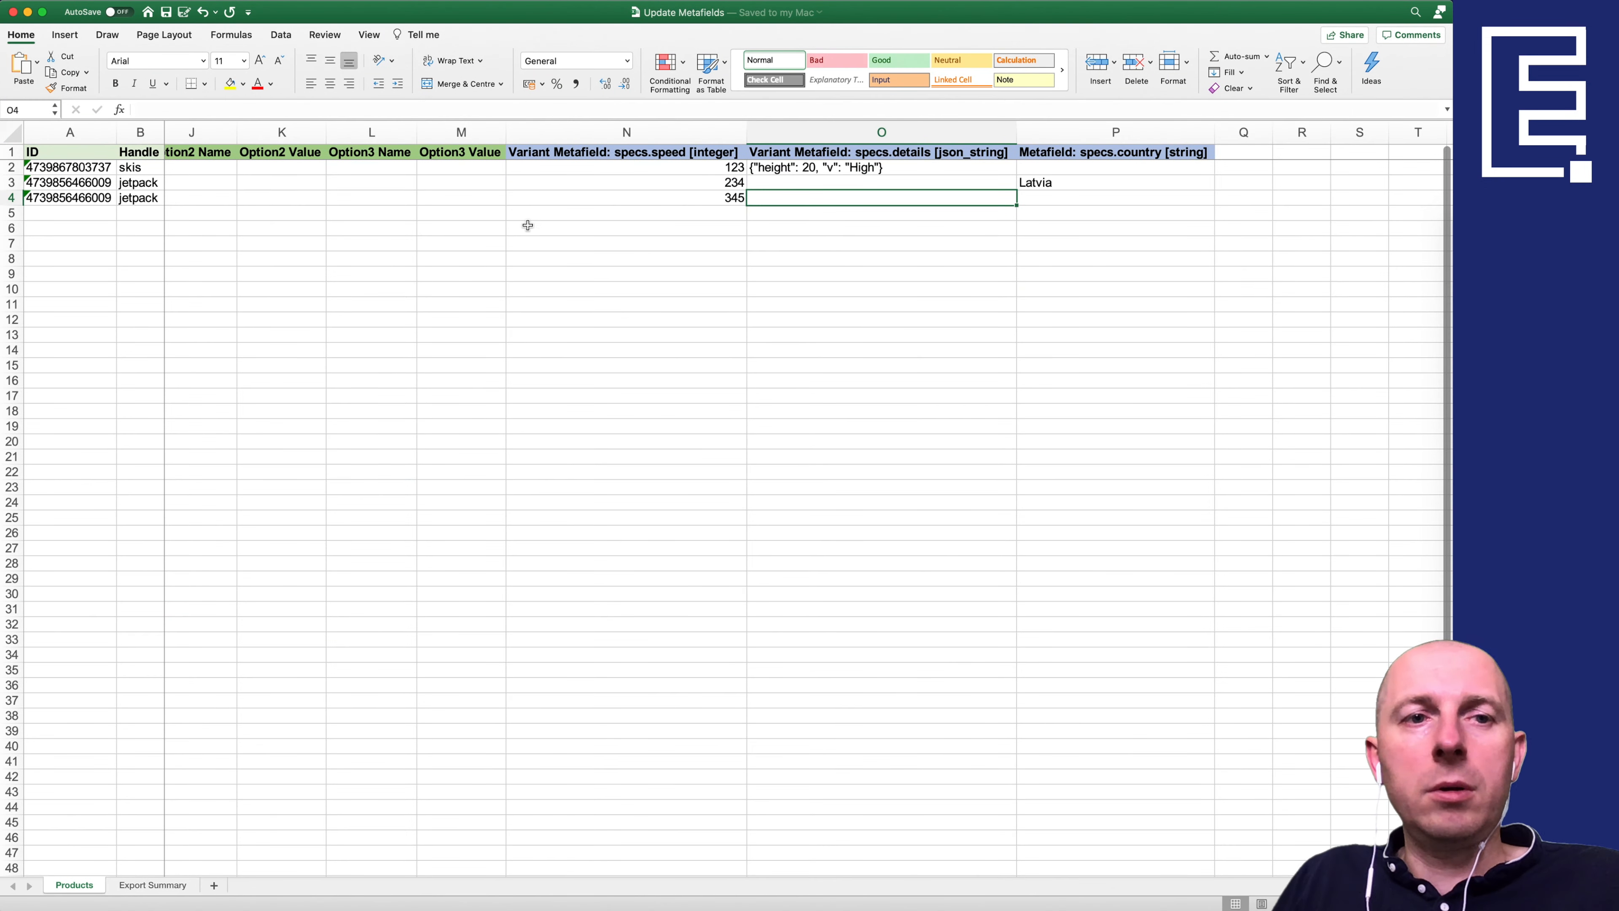
Step: Compare the Green JetPack variant's speed, details and country cells in the Excel workbook with the values on its storefront page
left_click(626, 184)
left_click_drag(625, 184, 956, 184)
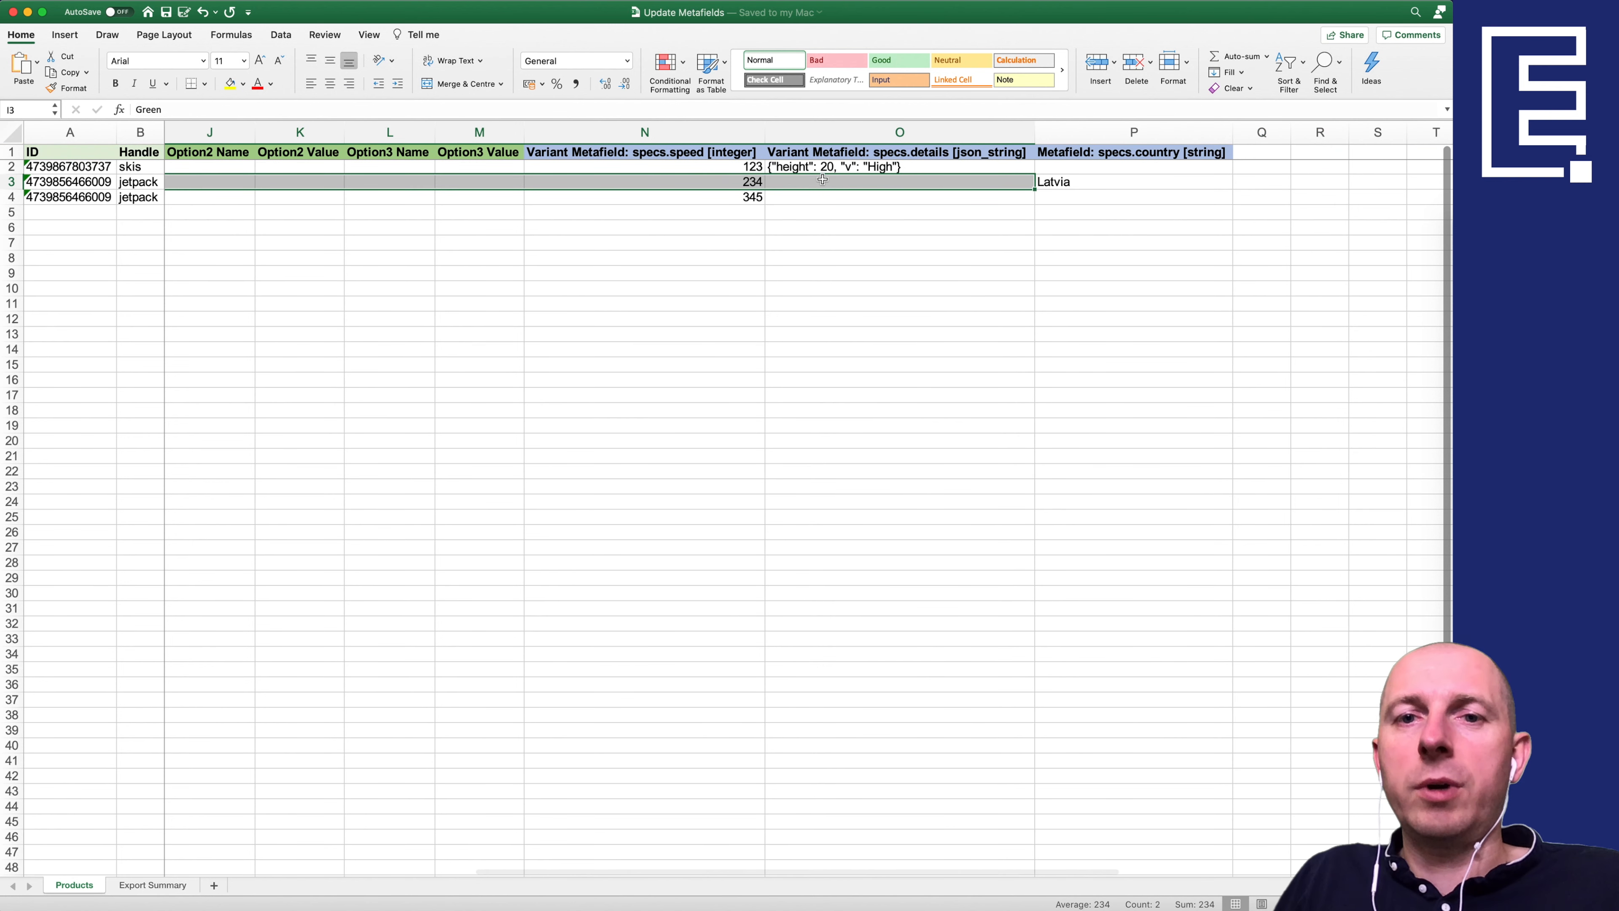
left_click(807, 179)
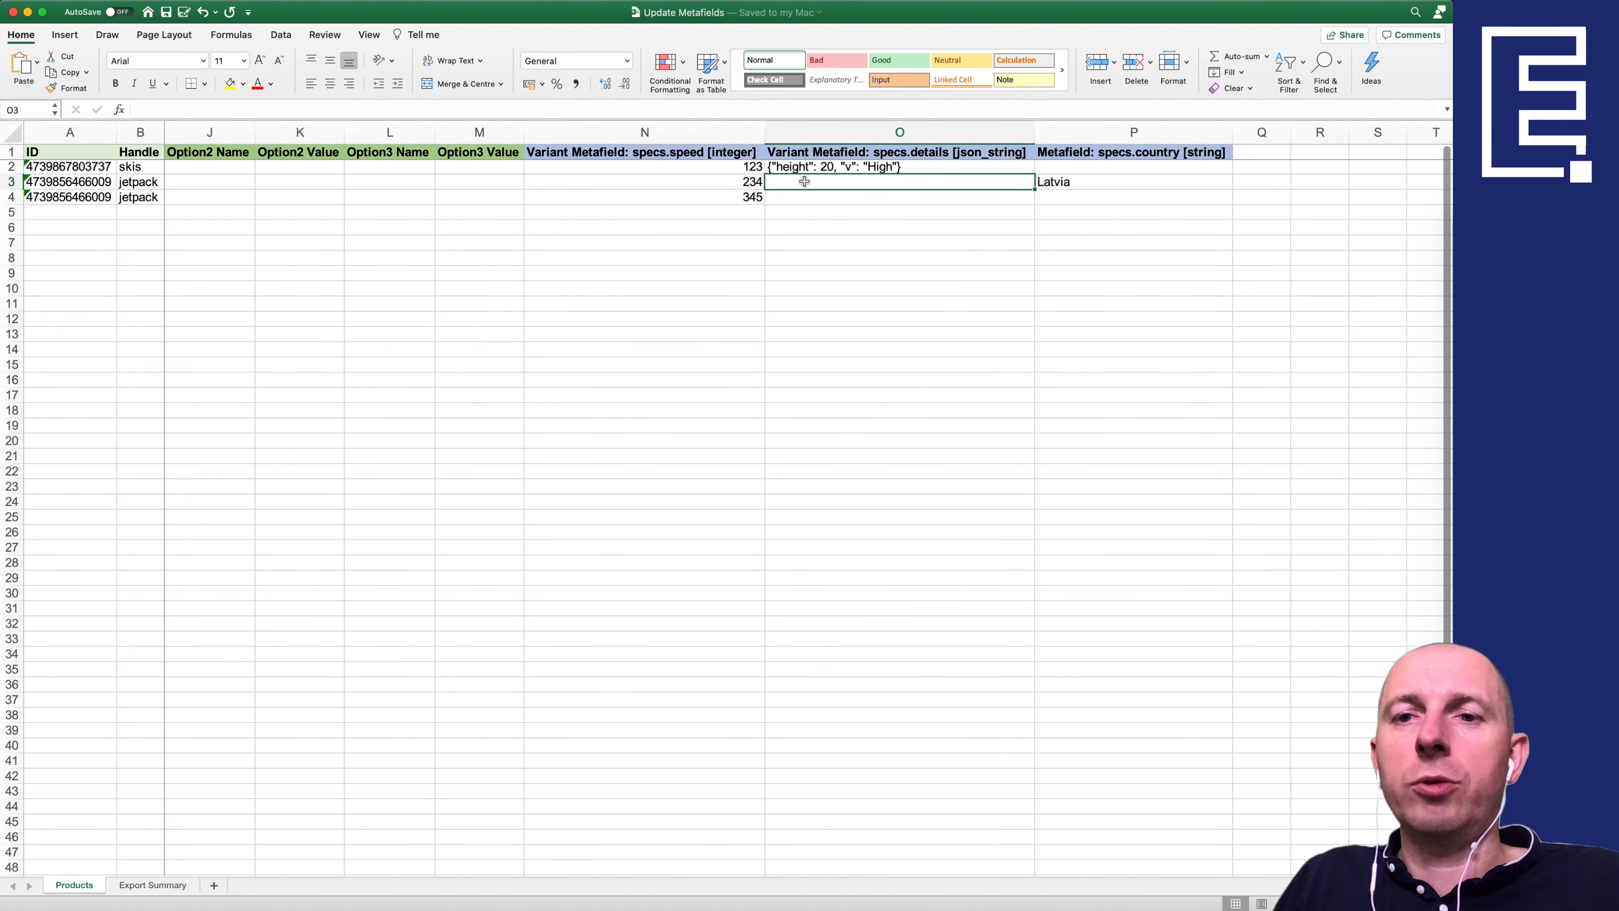
key("super+Tab")
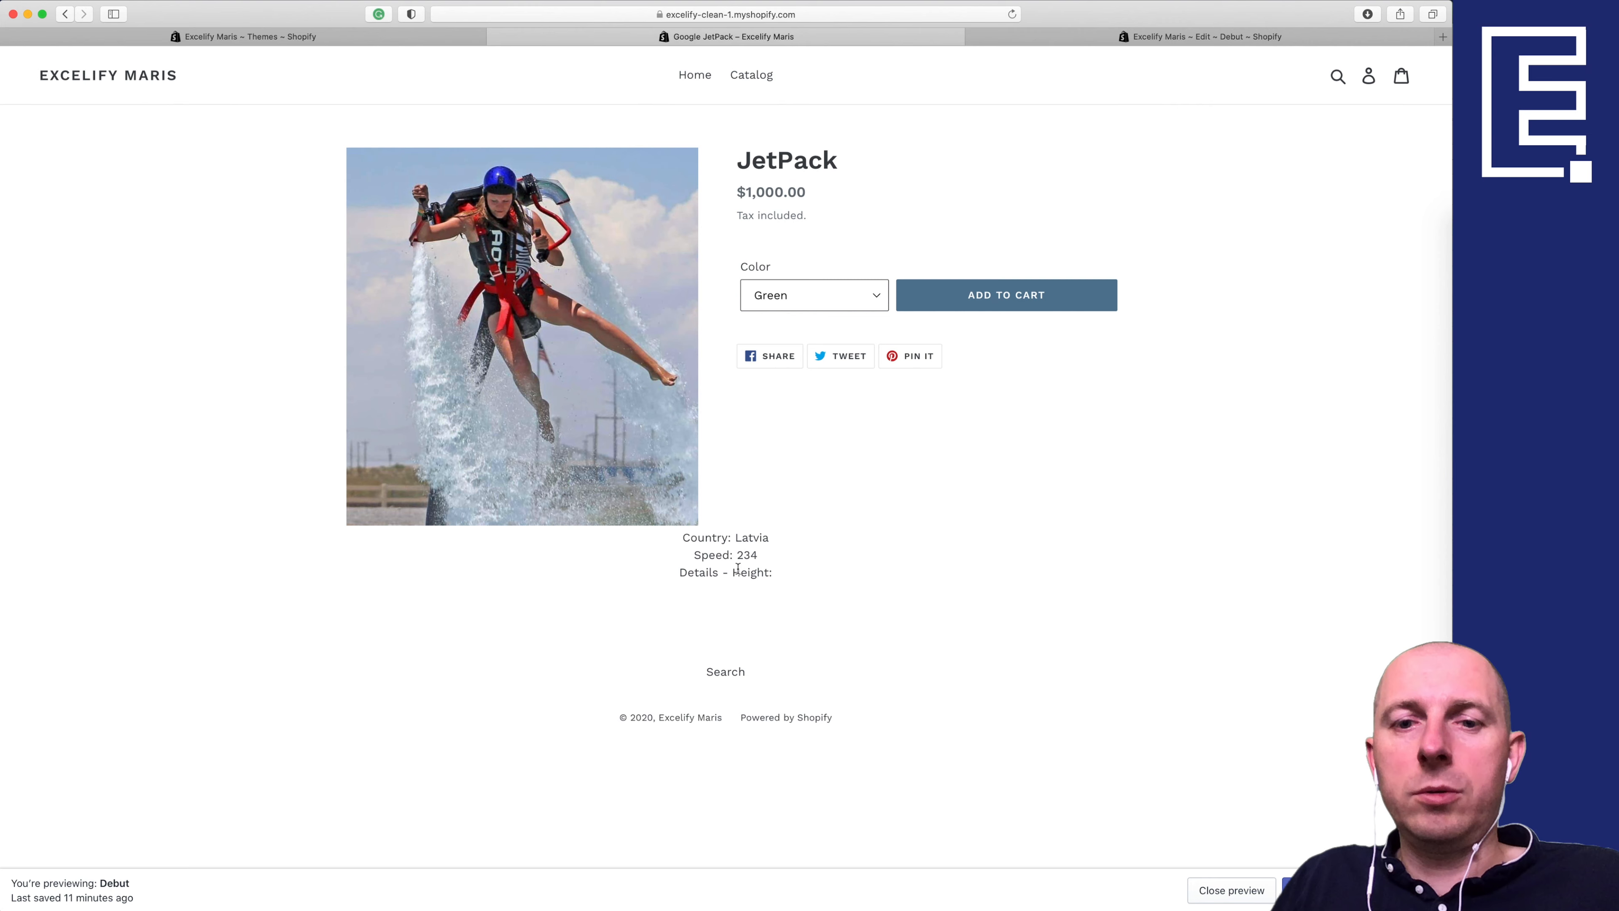
double_click(748, 555)
key("super+Tab")
left_click(750, 181)
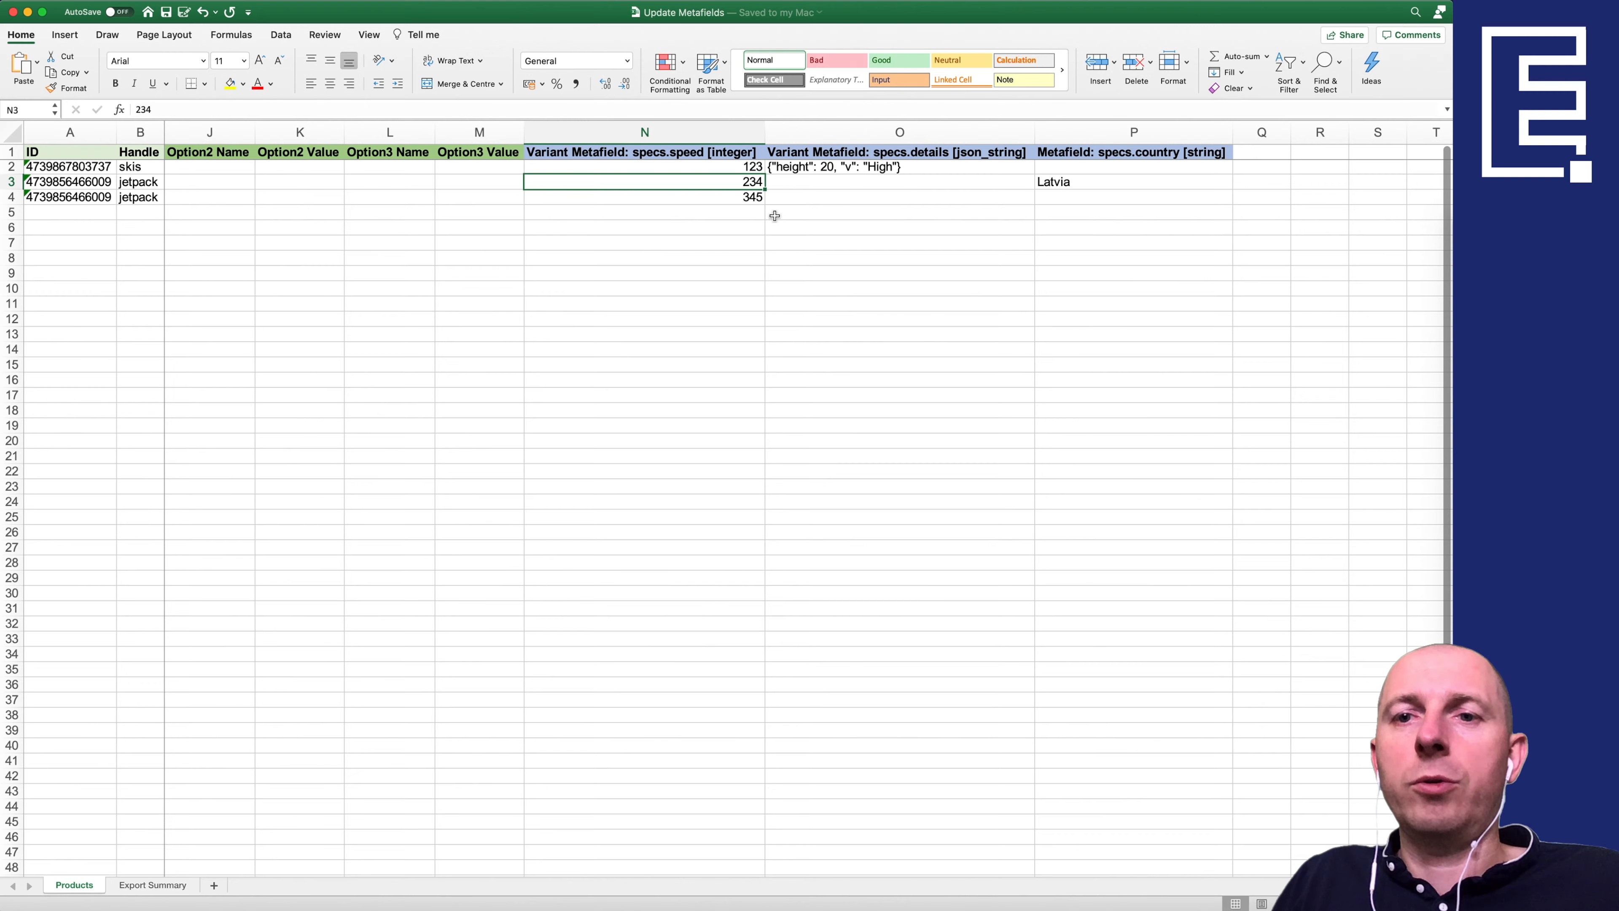
left_click(1075, 184)
key("super+Tab")
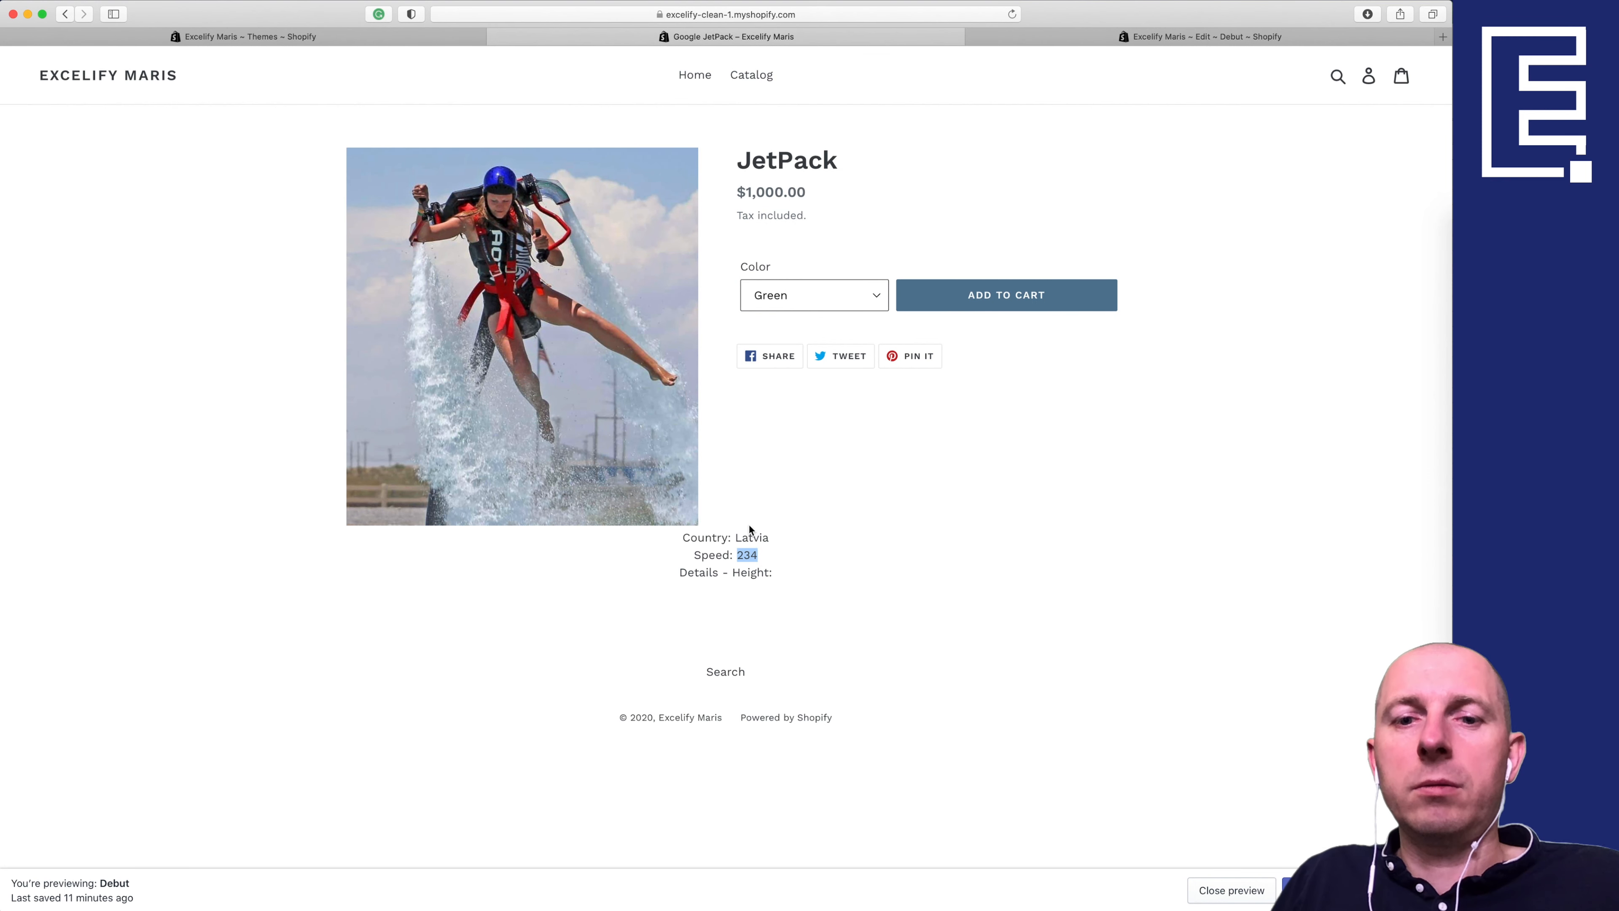
Step: Open the Skis product page from the catalog and compare its country, speed and height values with the Excel row
left_click(763, 75)
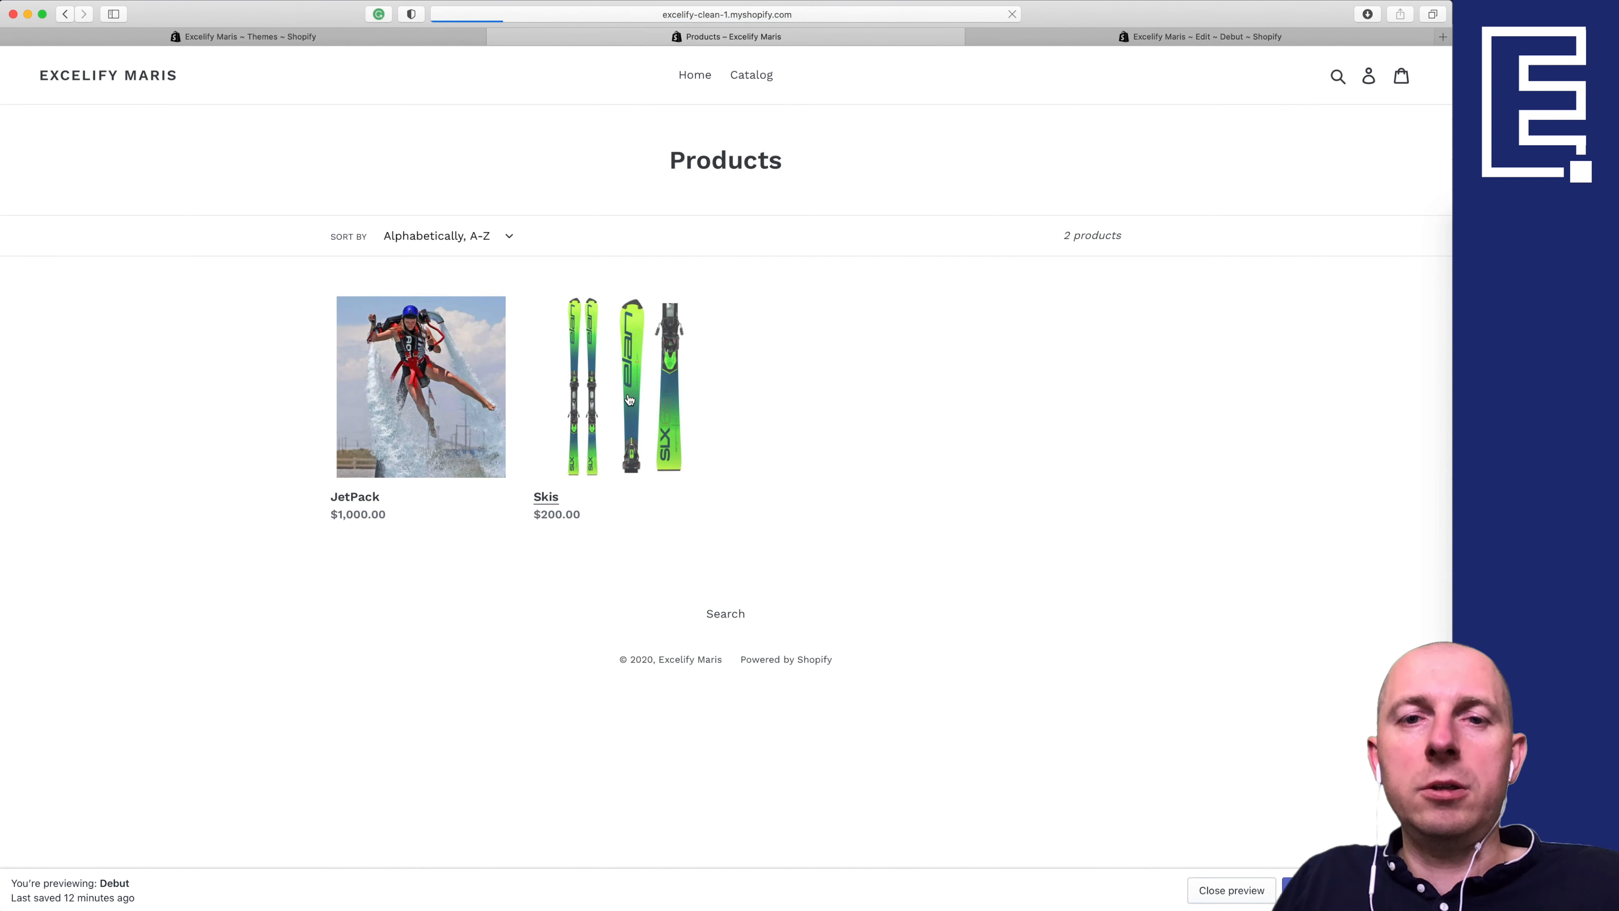
left_click_drag(710, 539, 790, 558)
left_click(808, 553)
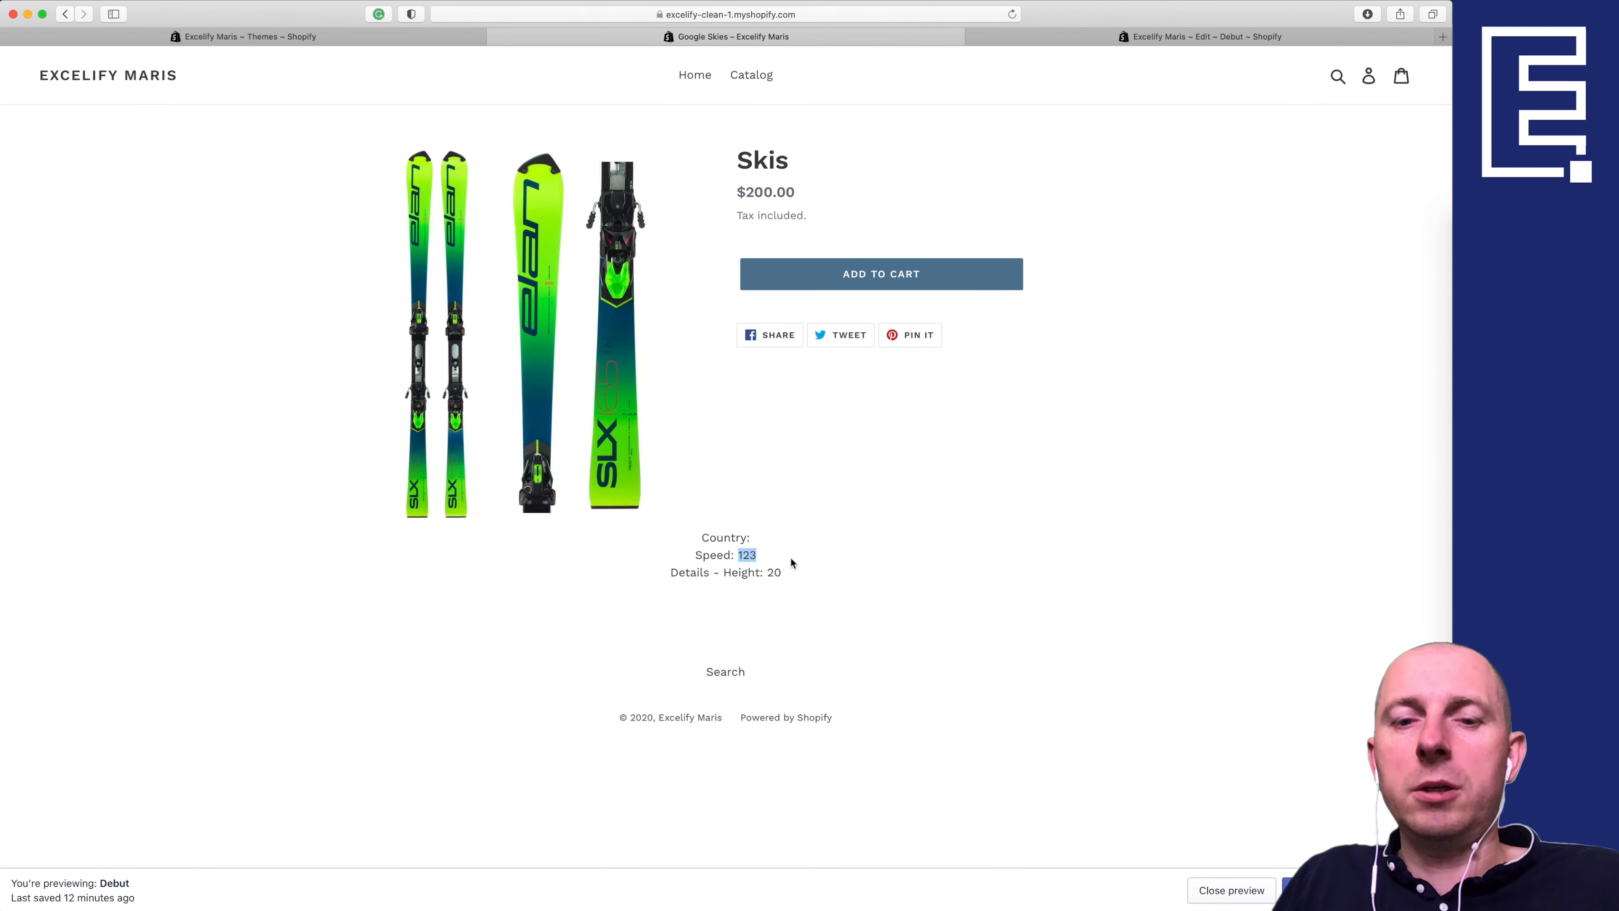
key("super+Tab")
key("super+Tab")
key("super+Tab")
left_click(753, 168)
key("super+Tab")
left_click_drag(770, 573, 824, 571)
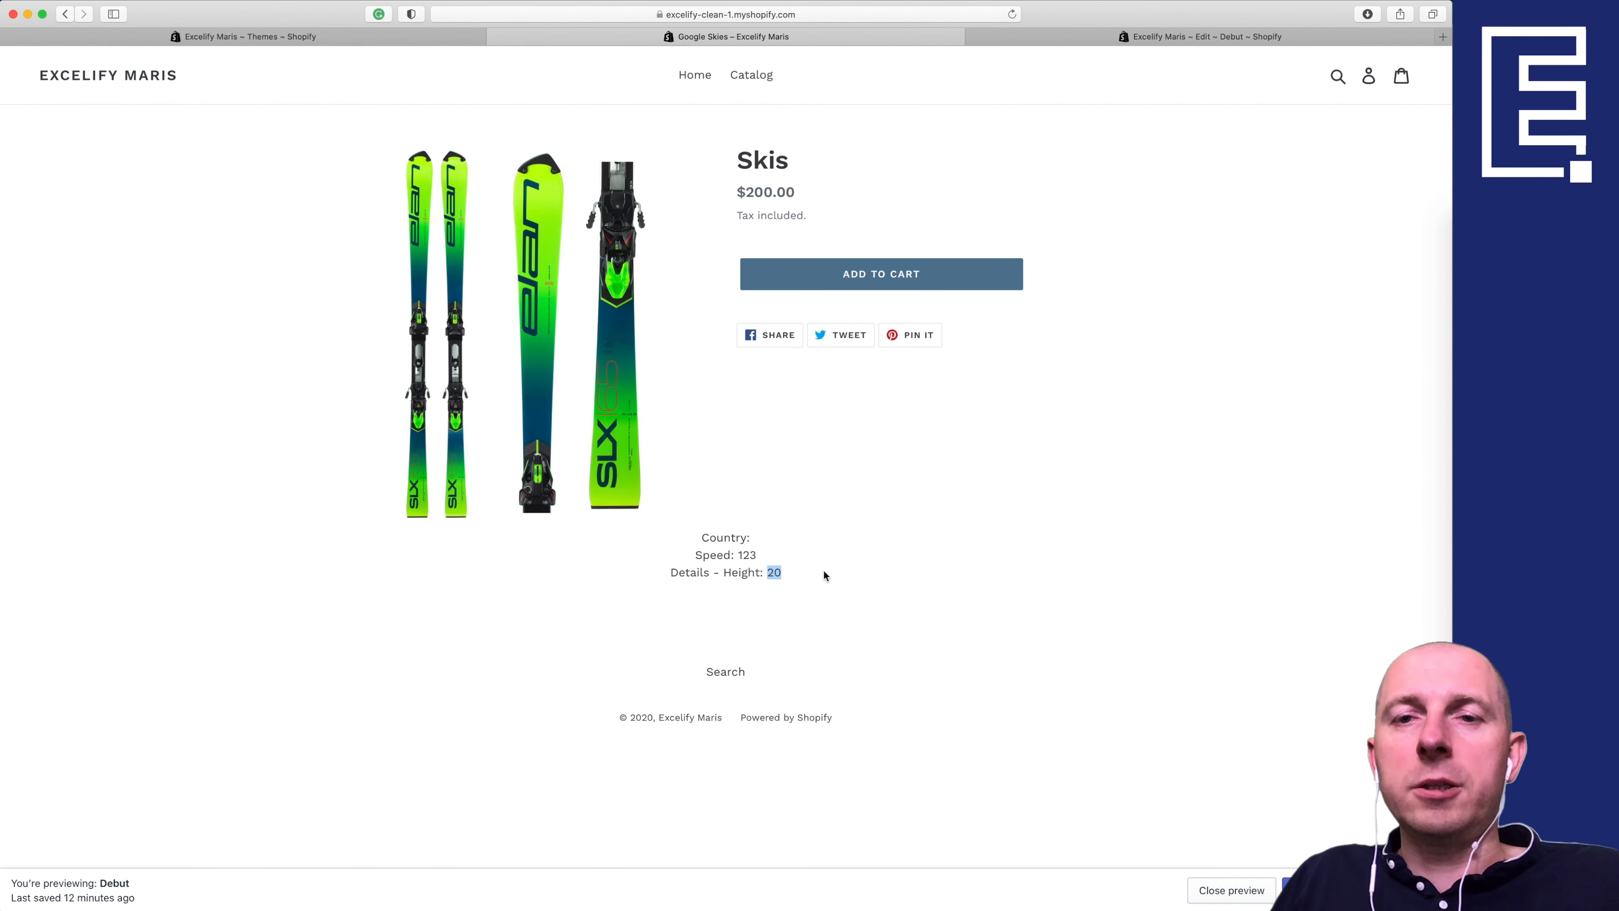
key("super+Tab")
left_click(862, 167)
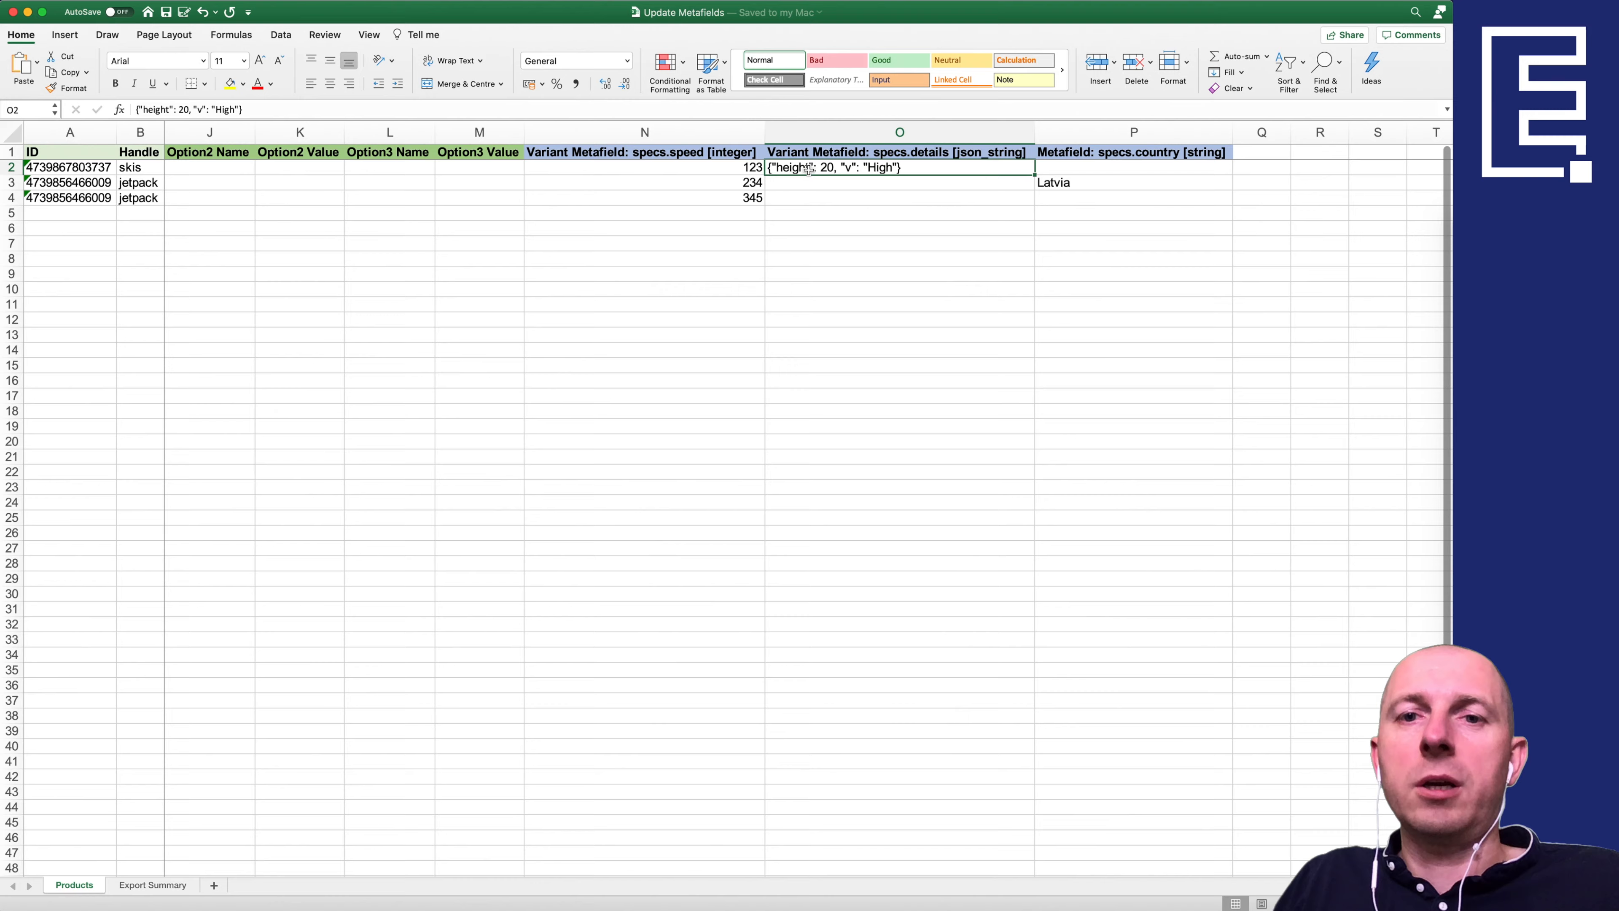
key("super+Tab")
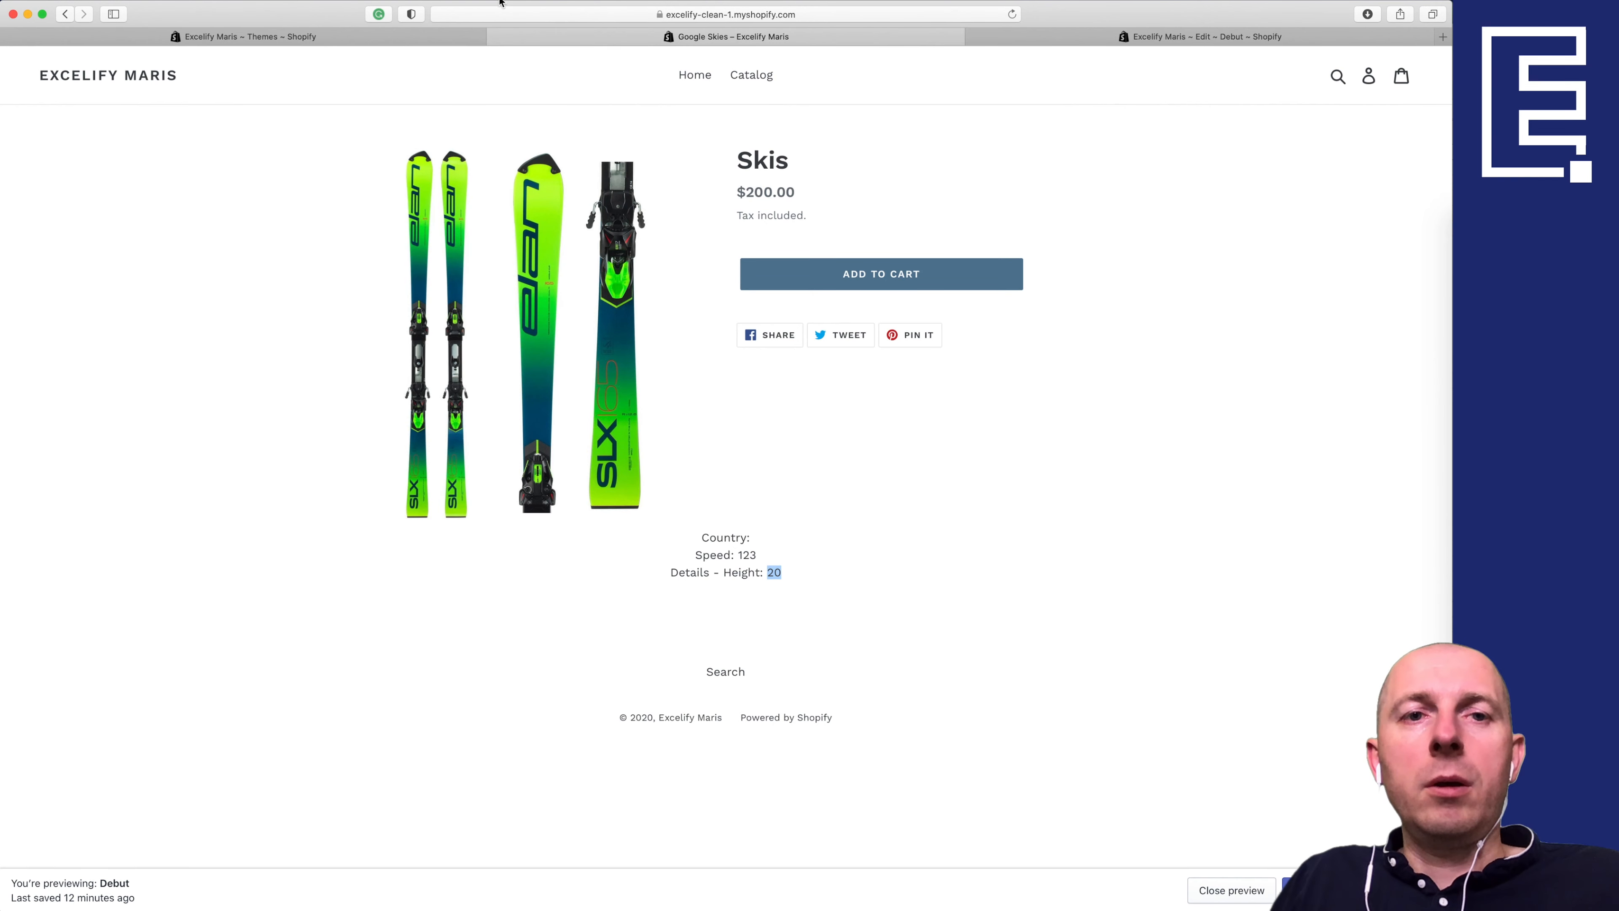
Step: Start a new Products export in Excelify, remove the specs namespace filters from the Metafield and Variant Metafield columns, and run it
left_click(448, 38)
left_click(225, 153)
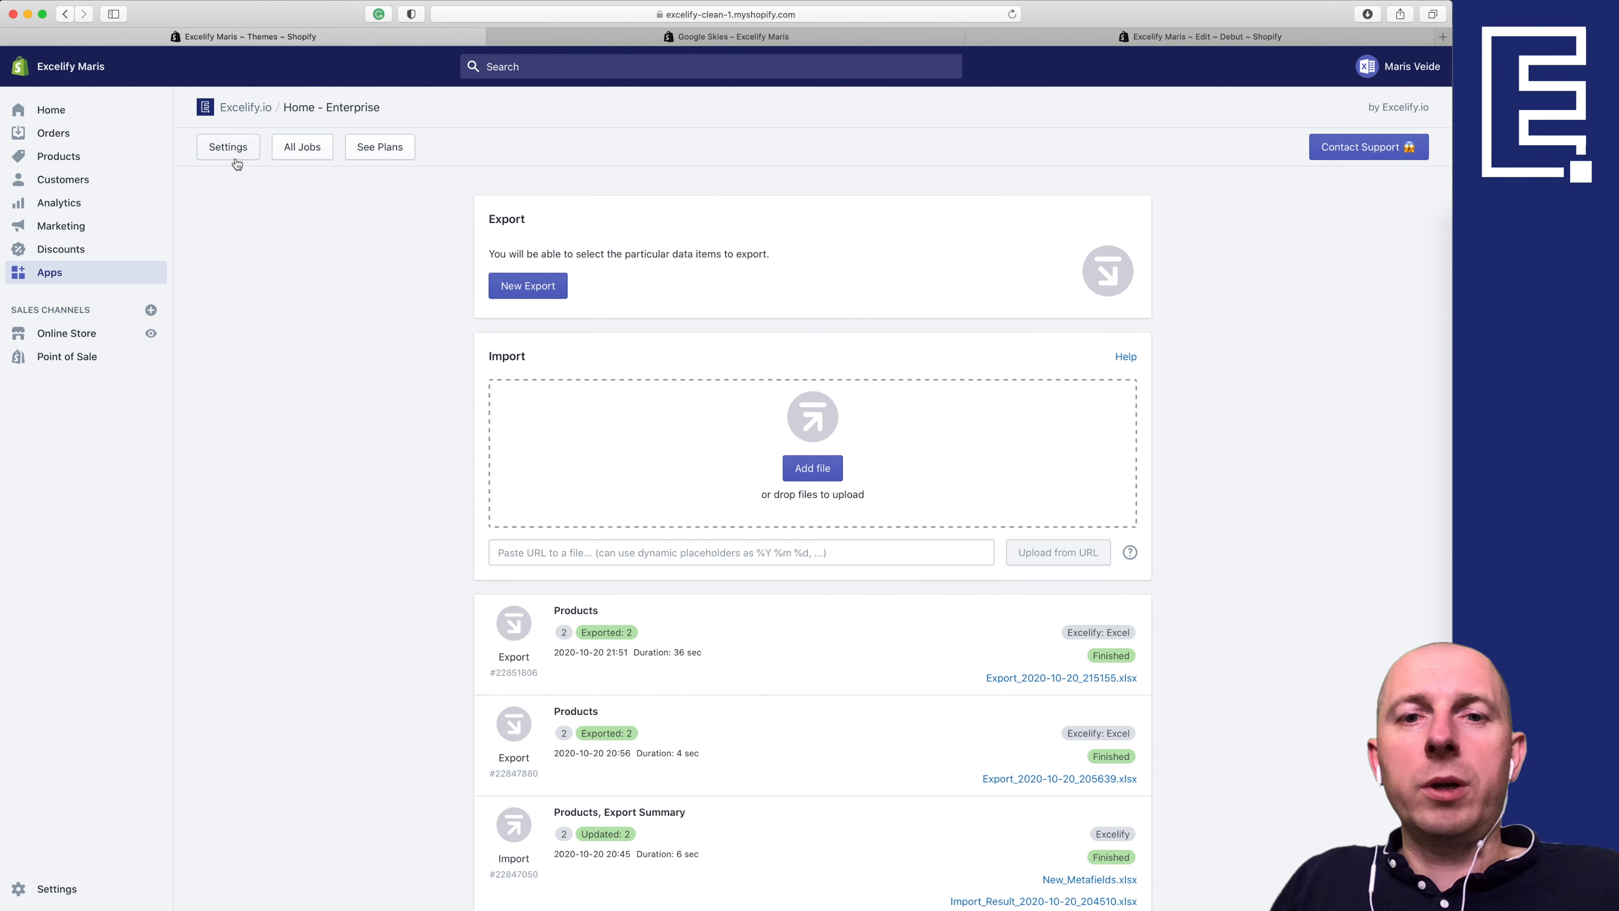
left_click(517, 289)
scroll(765, 434, "down", 3)
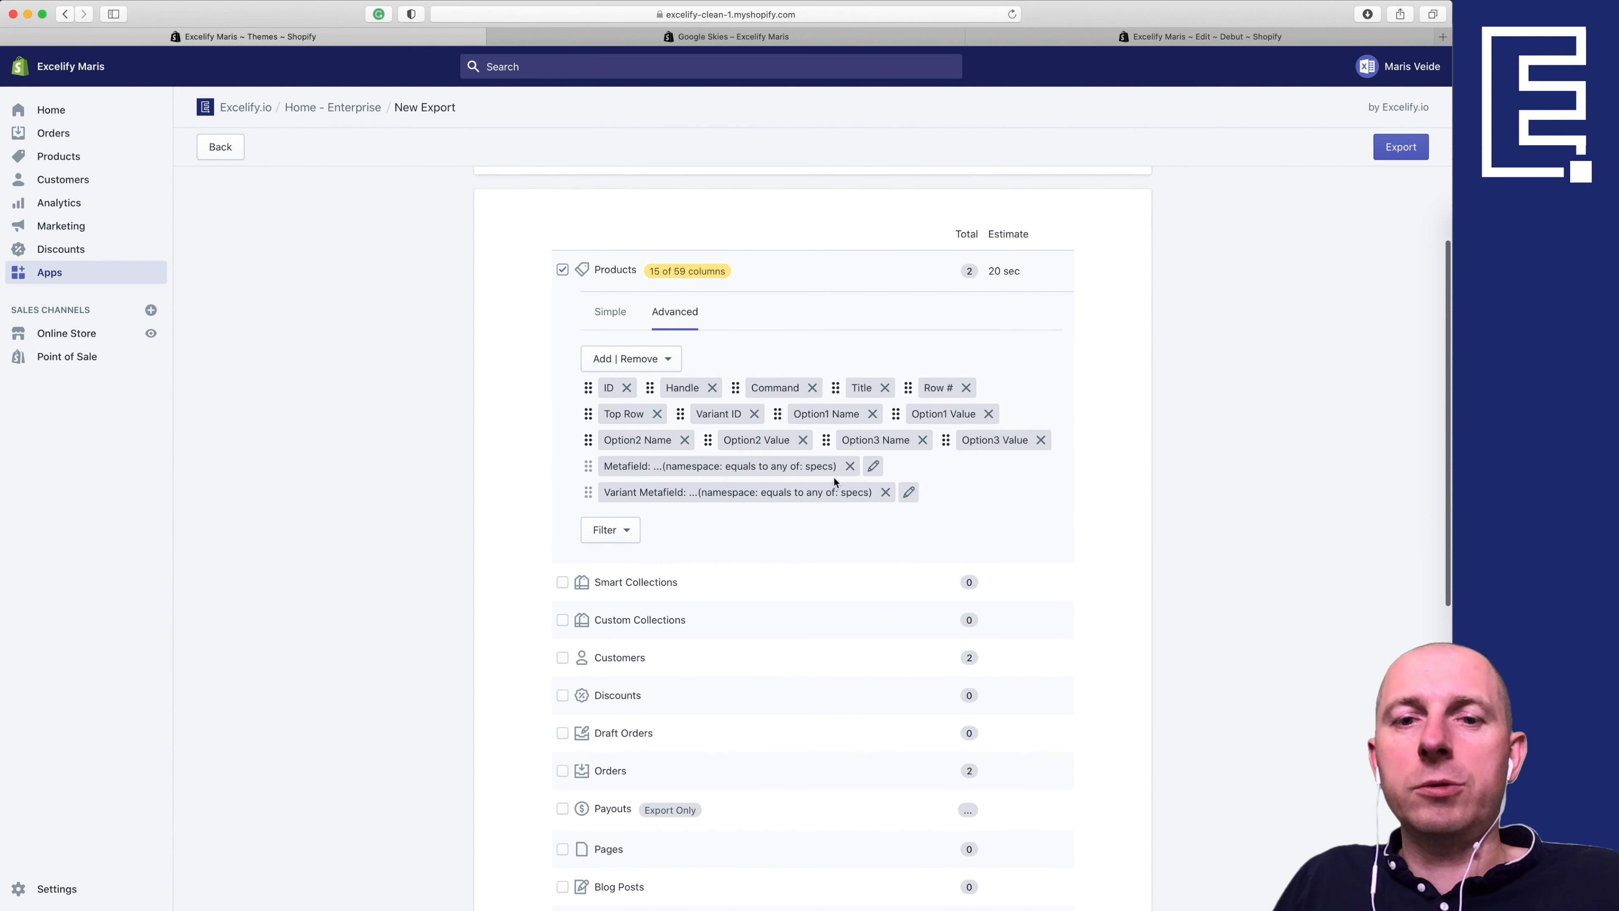
left_click(873, 465)
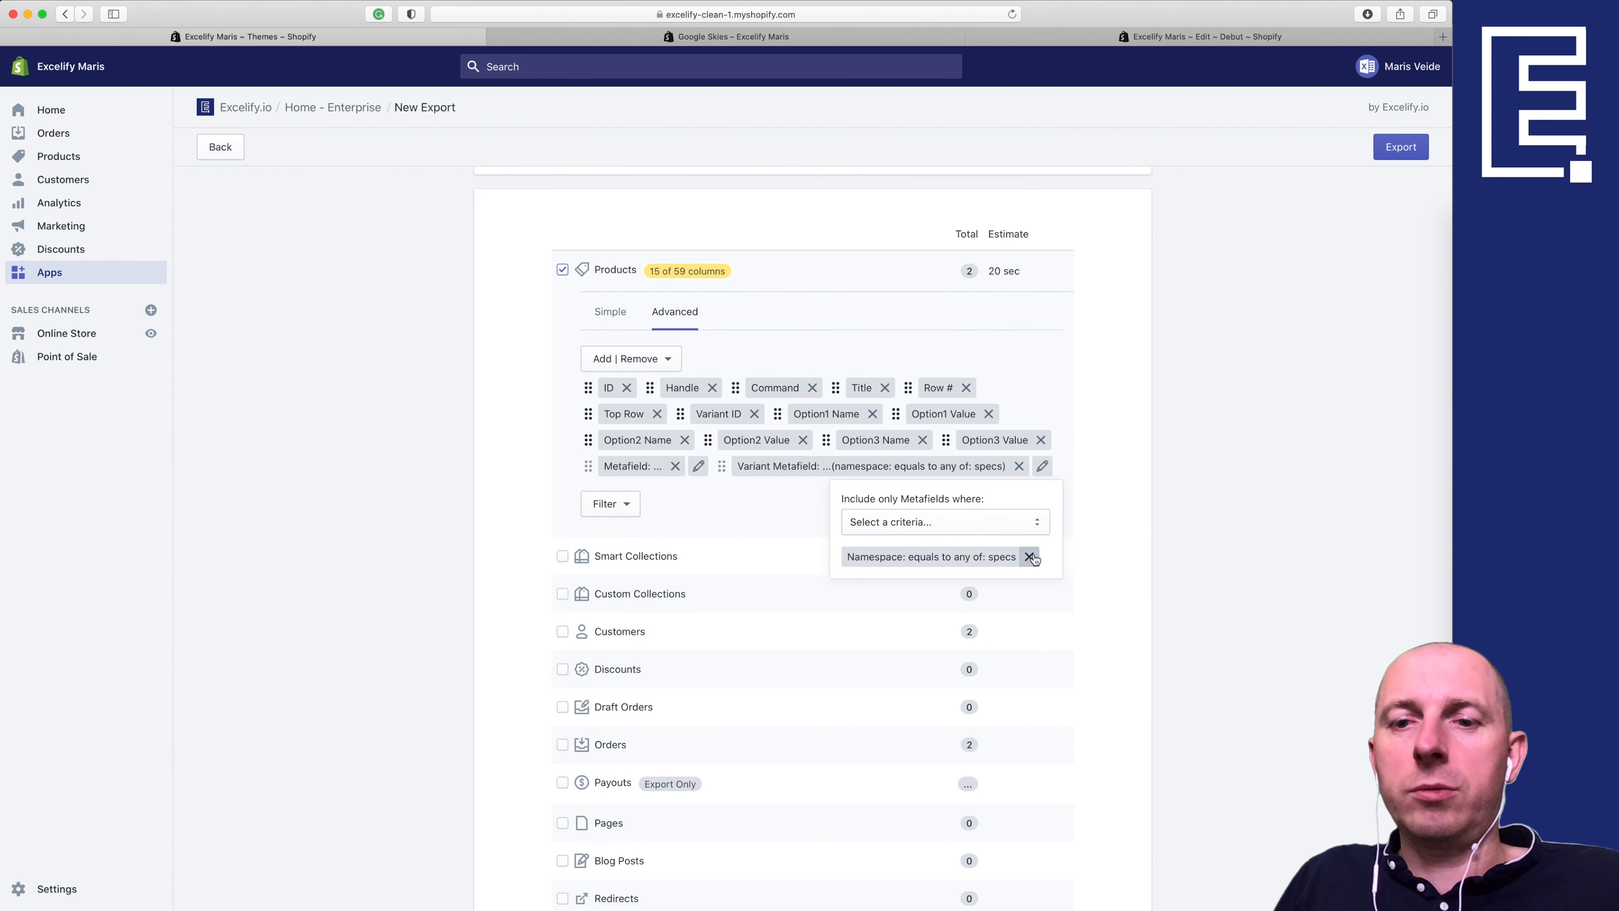
left_click(1030, 557)
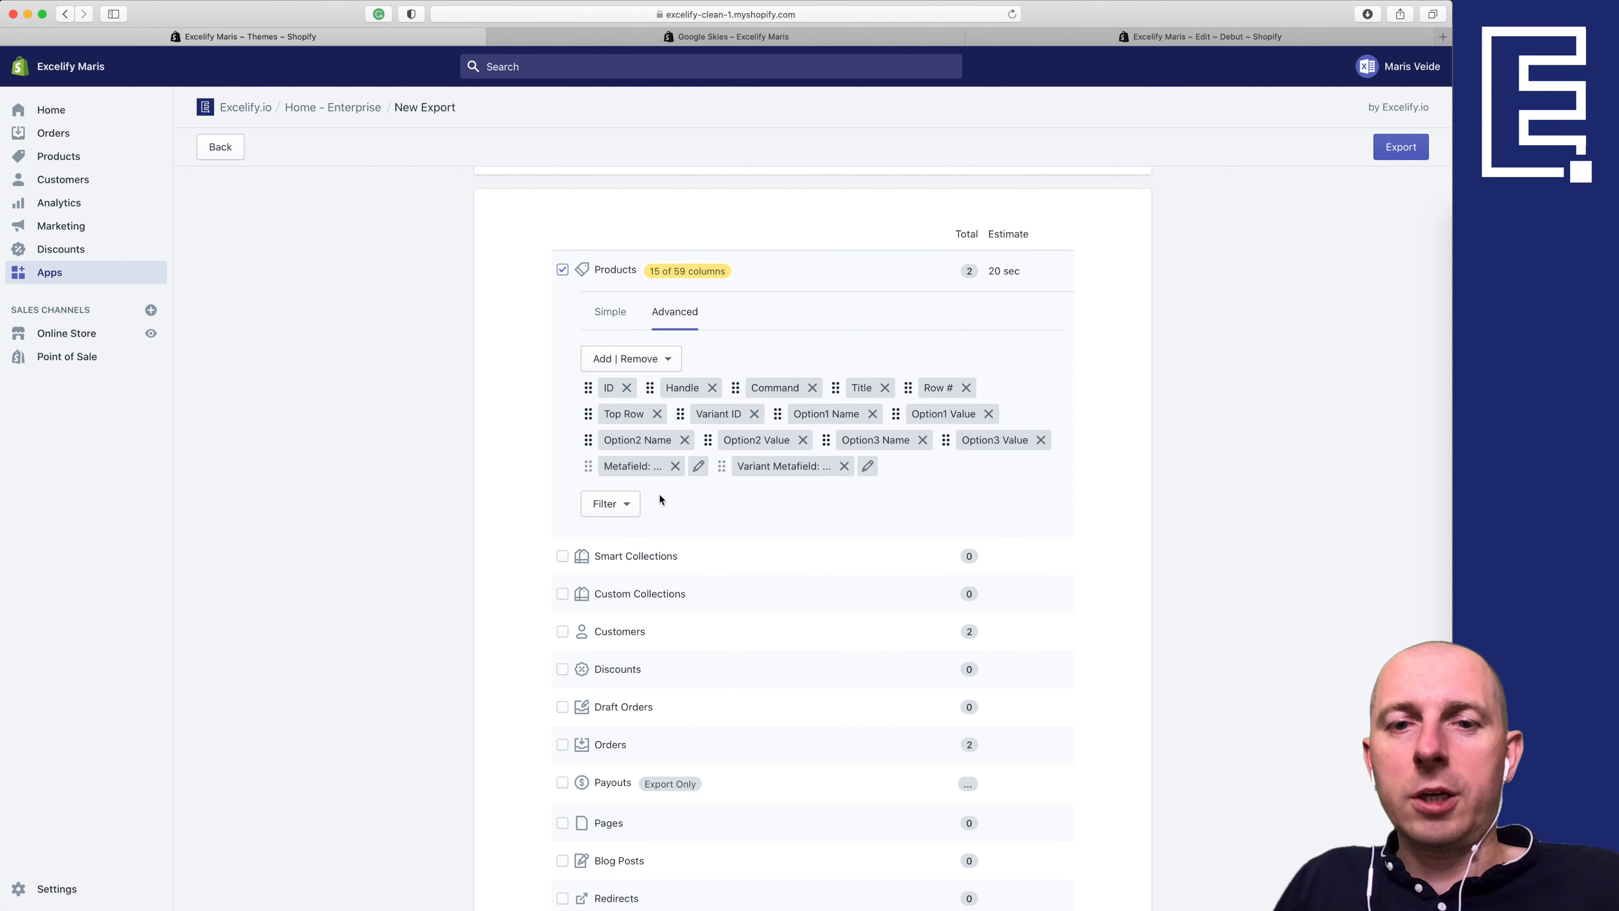
left_click(1397, 148)
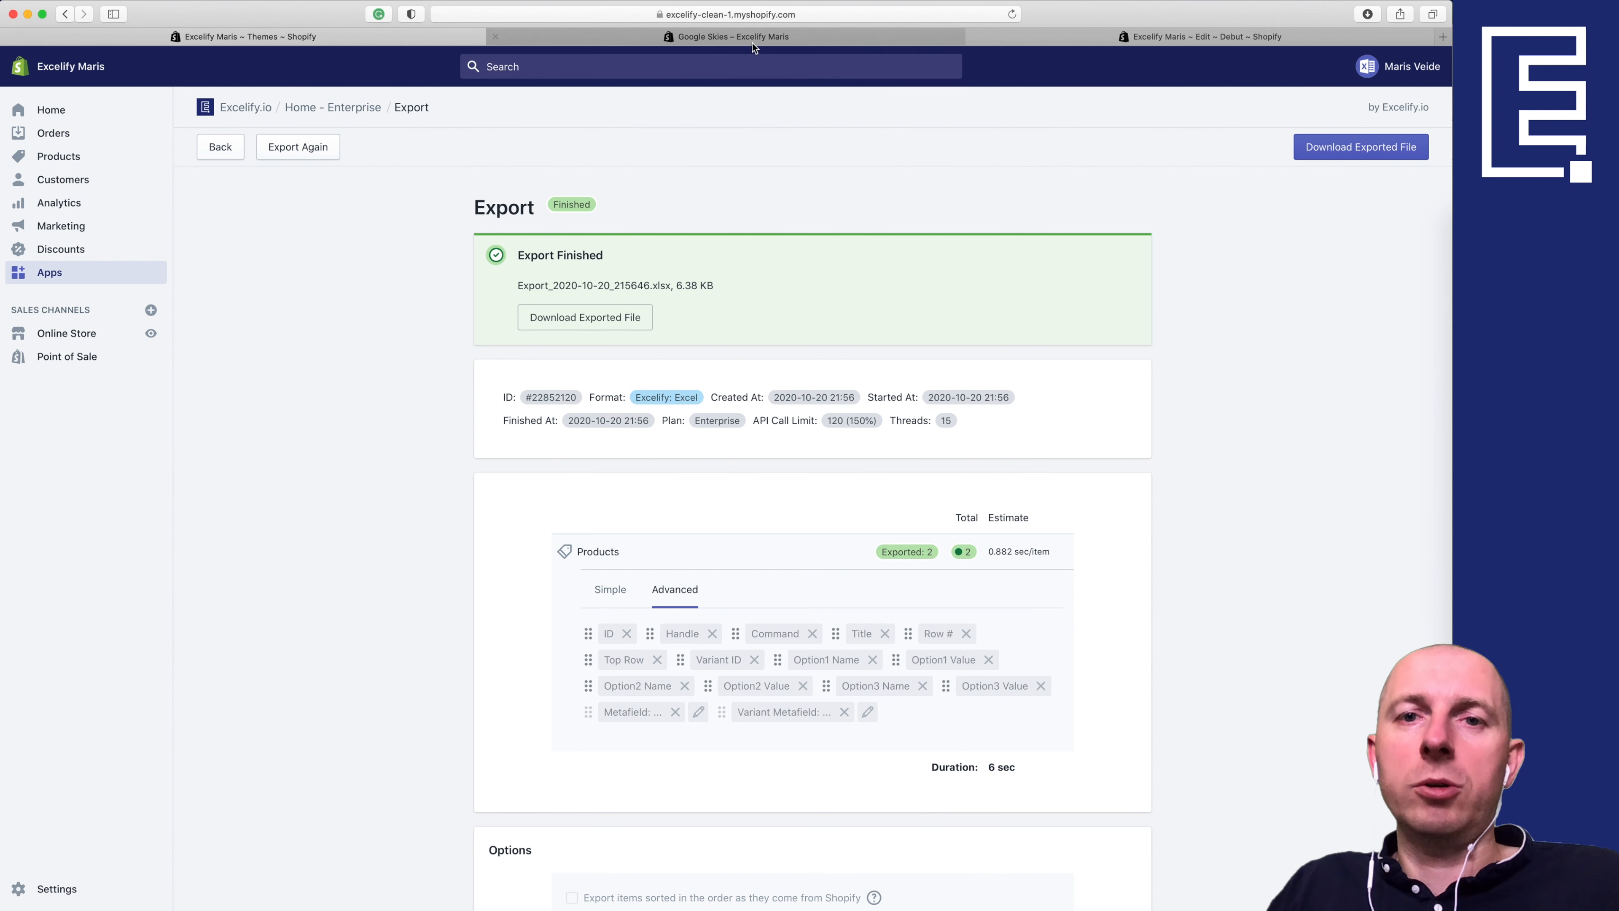
Step: Download the finished export file, open it in Excel, and fit all column widths to their contents
mouse_move(750, 39)
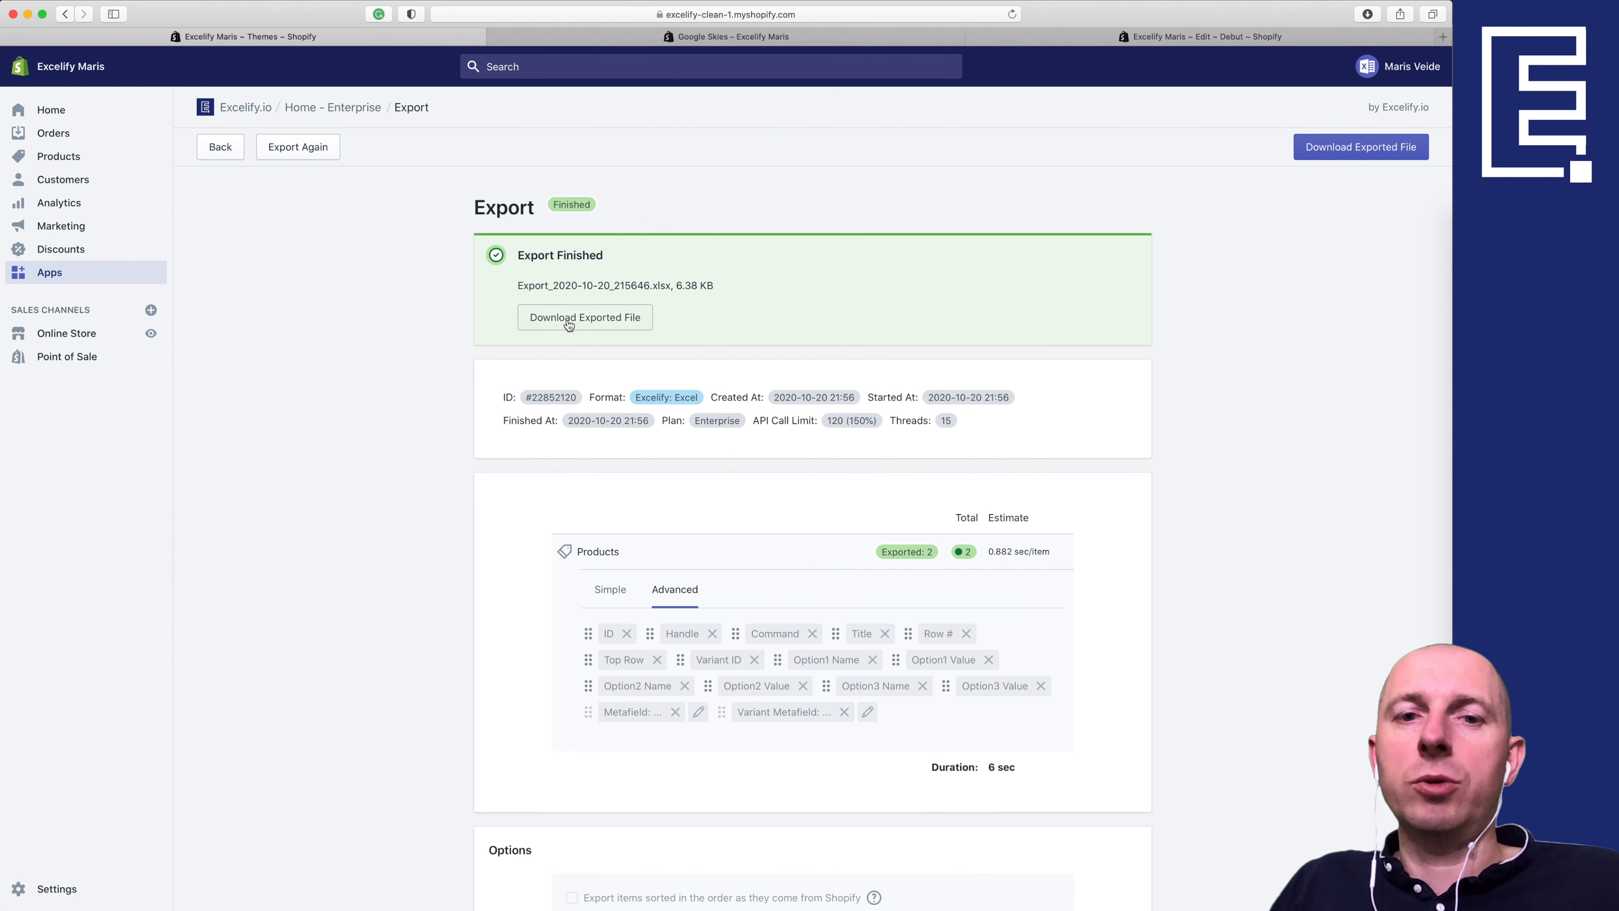
left_click(595, 319)
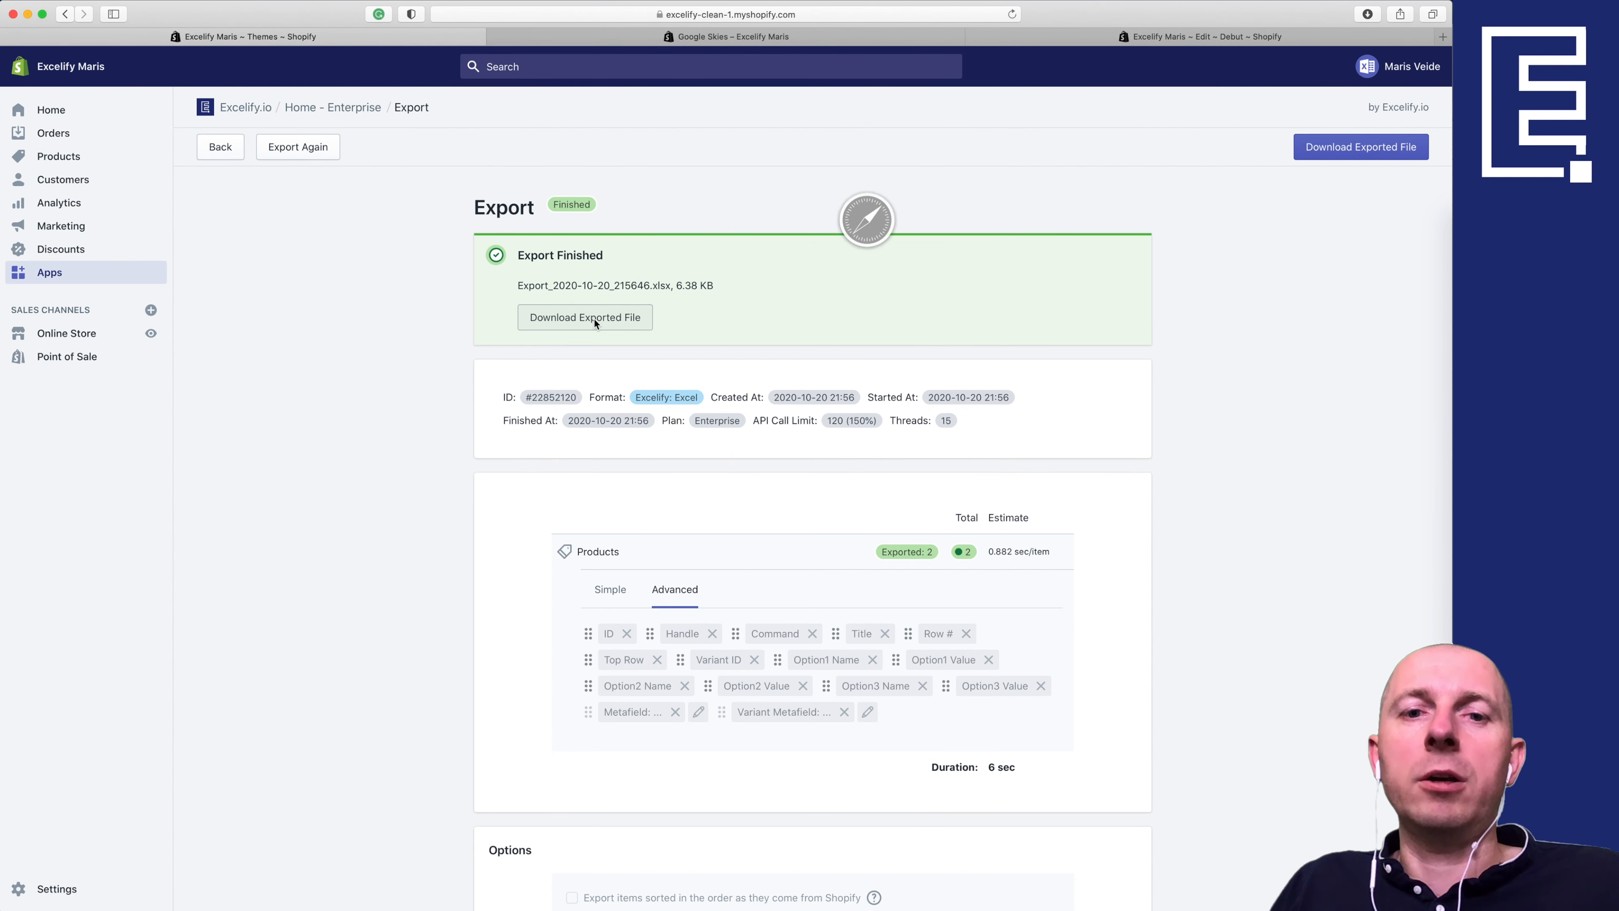
double_click(733, 310)
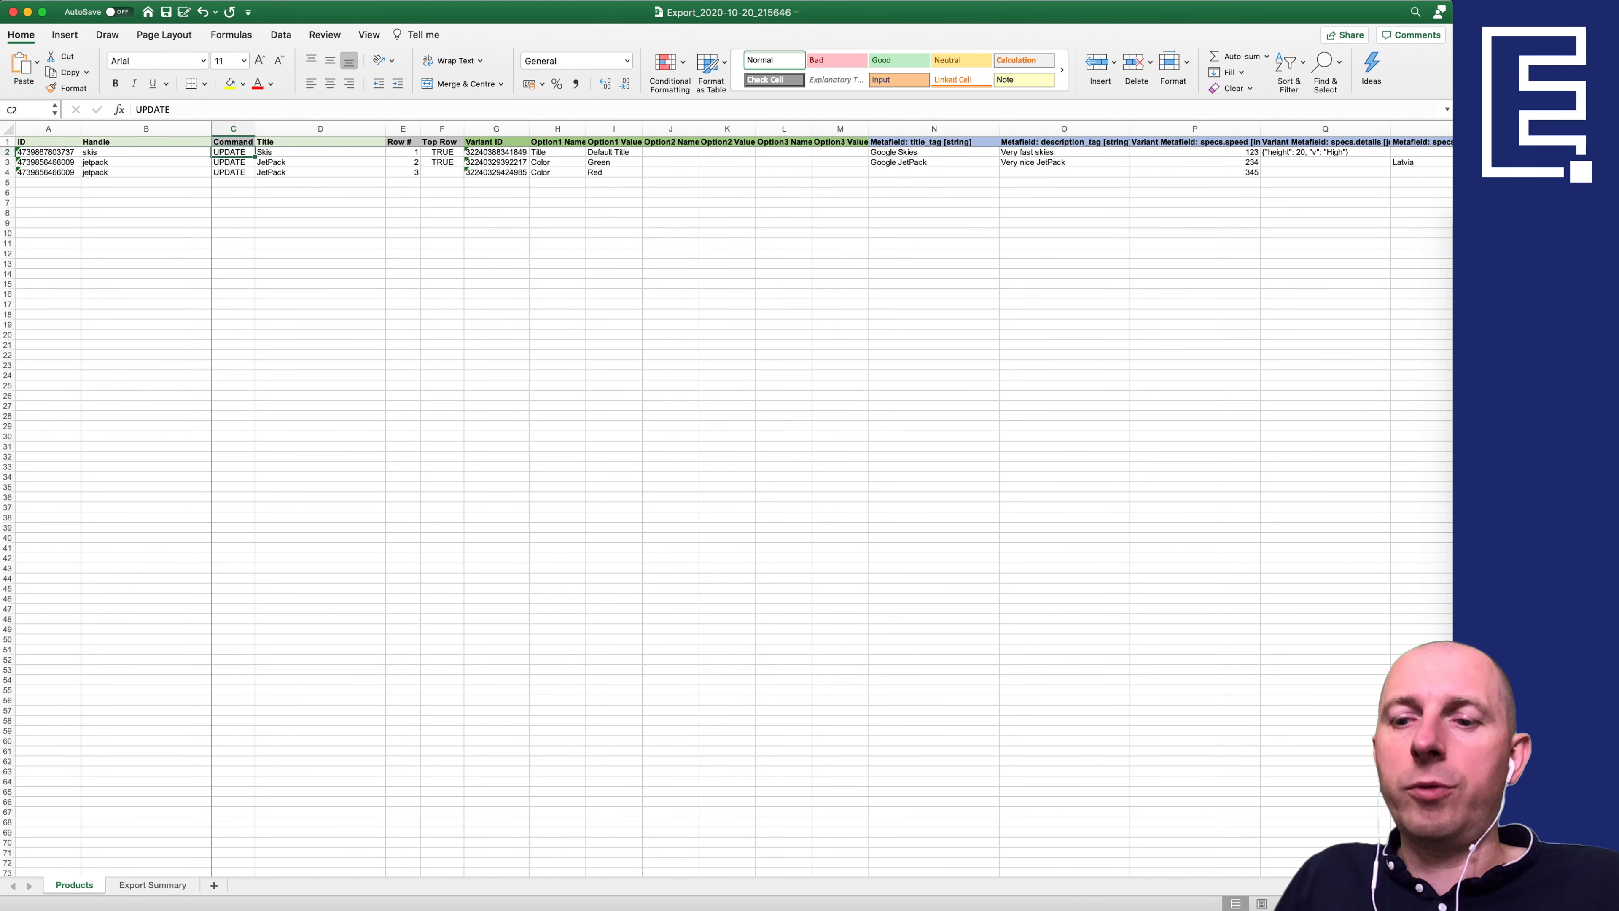
scroll(708, 278, "up", 5)
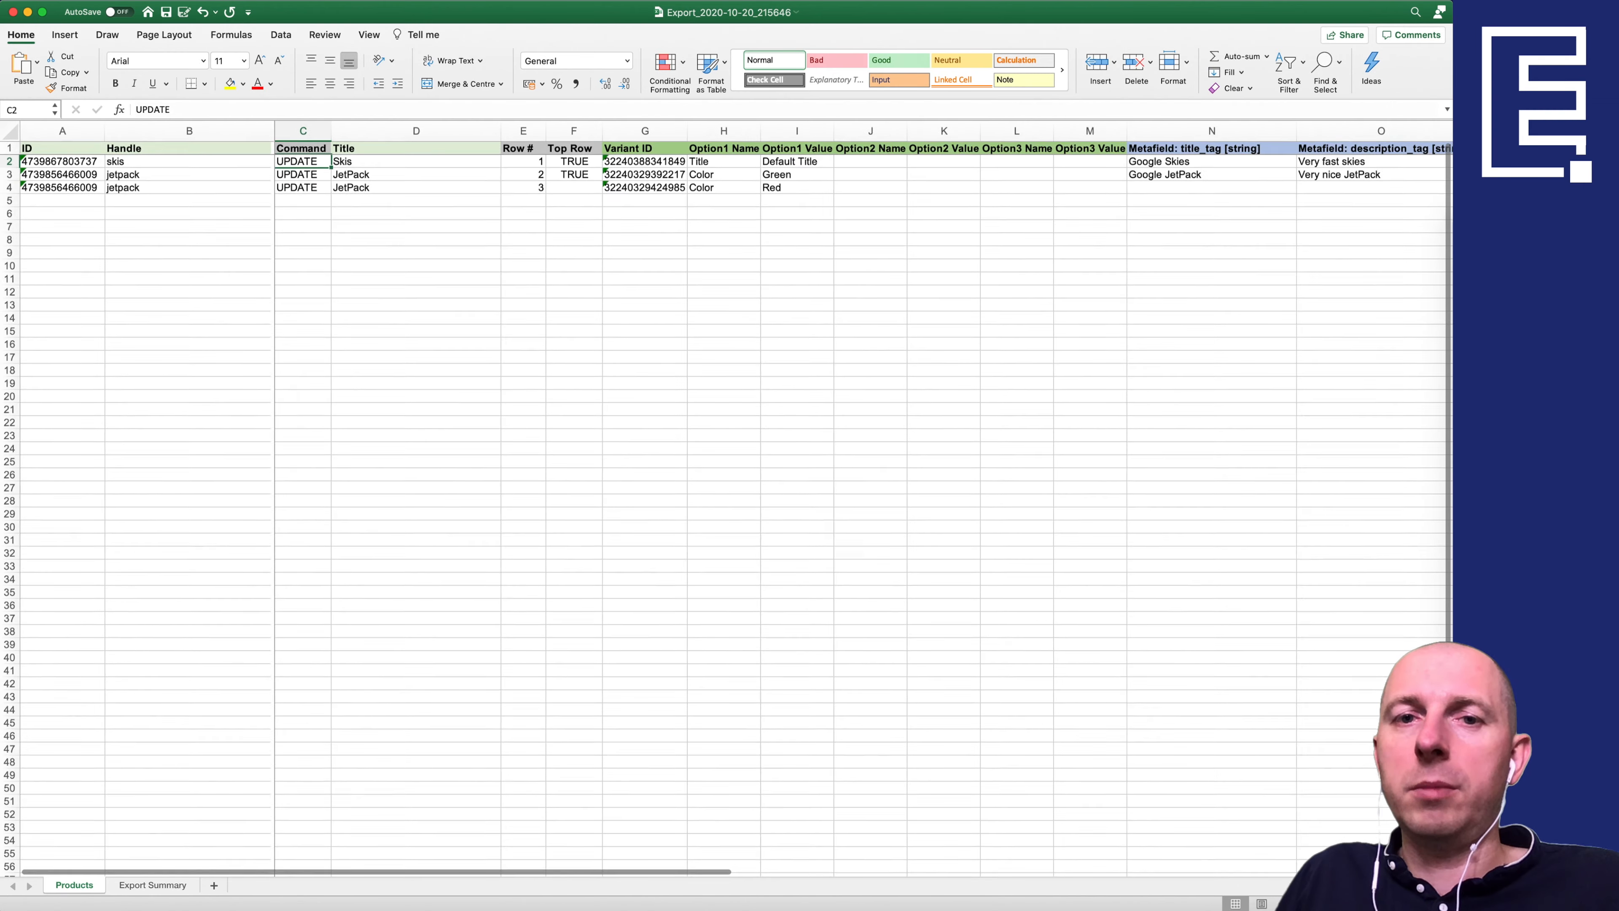
key("super+a")
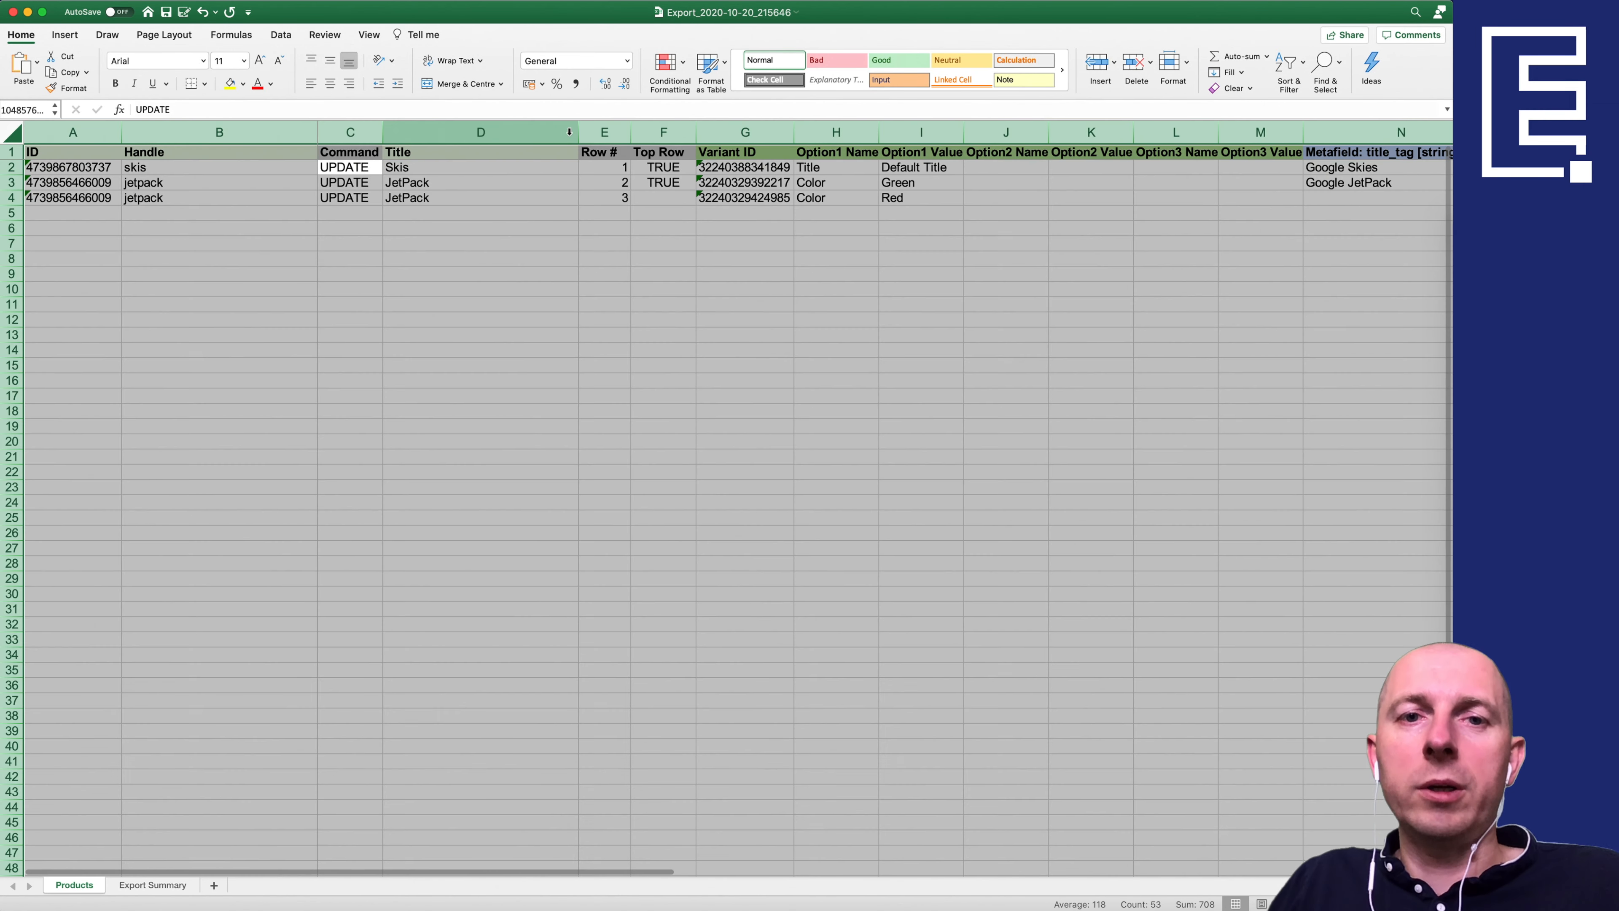
Step: Review the title_tag and description_tag metafield columns and the specs speed, details and country columns in the exported sheet
scroll(610, 210, "right", 10)
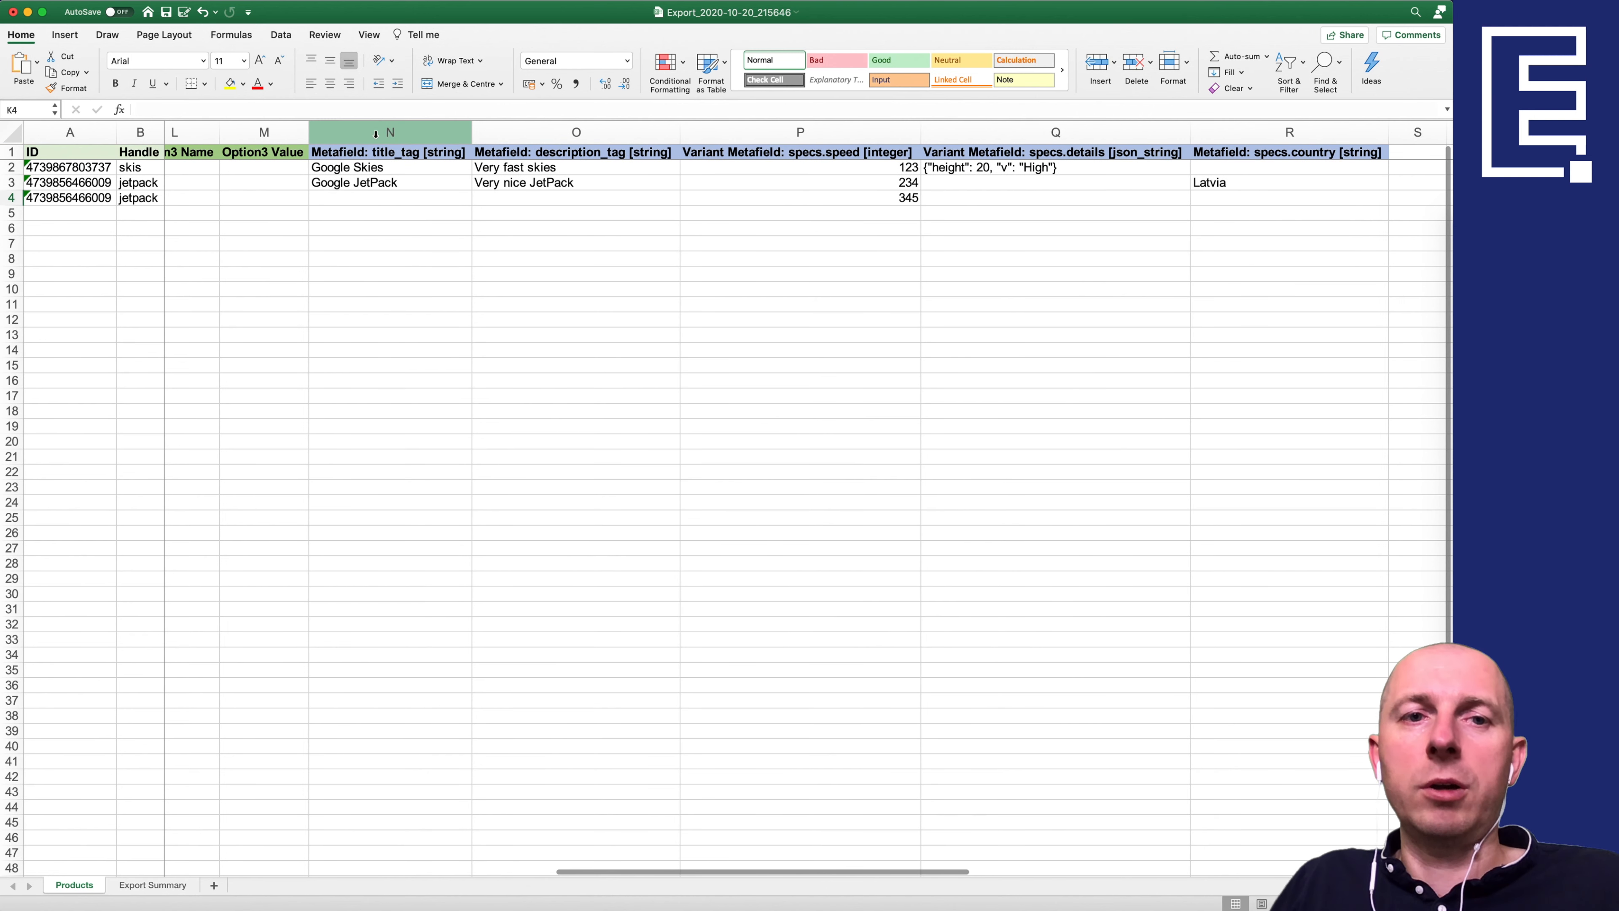
left_click_drag(385, 132, 561, 132)
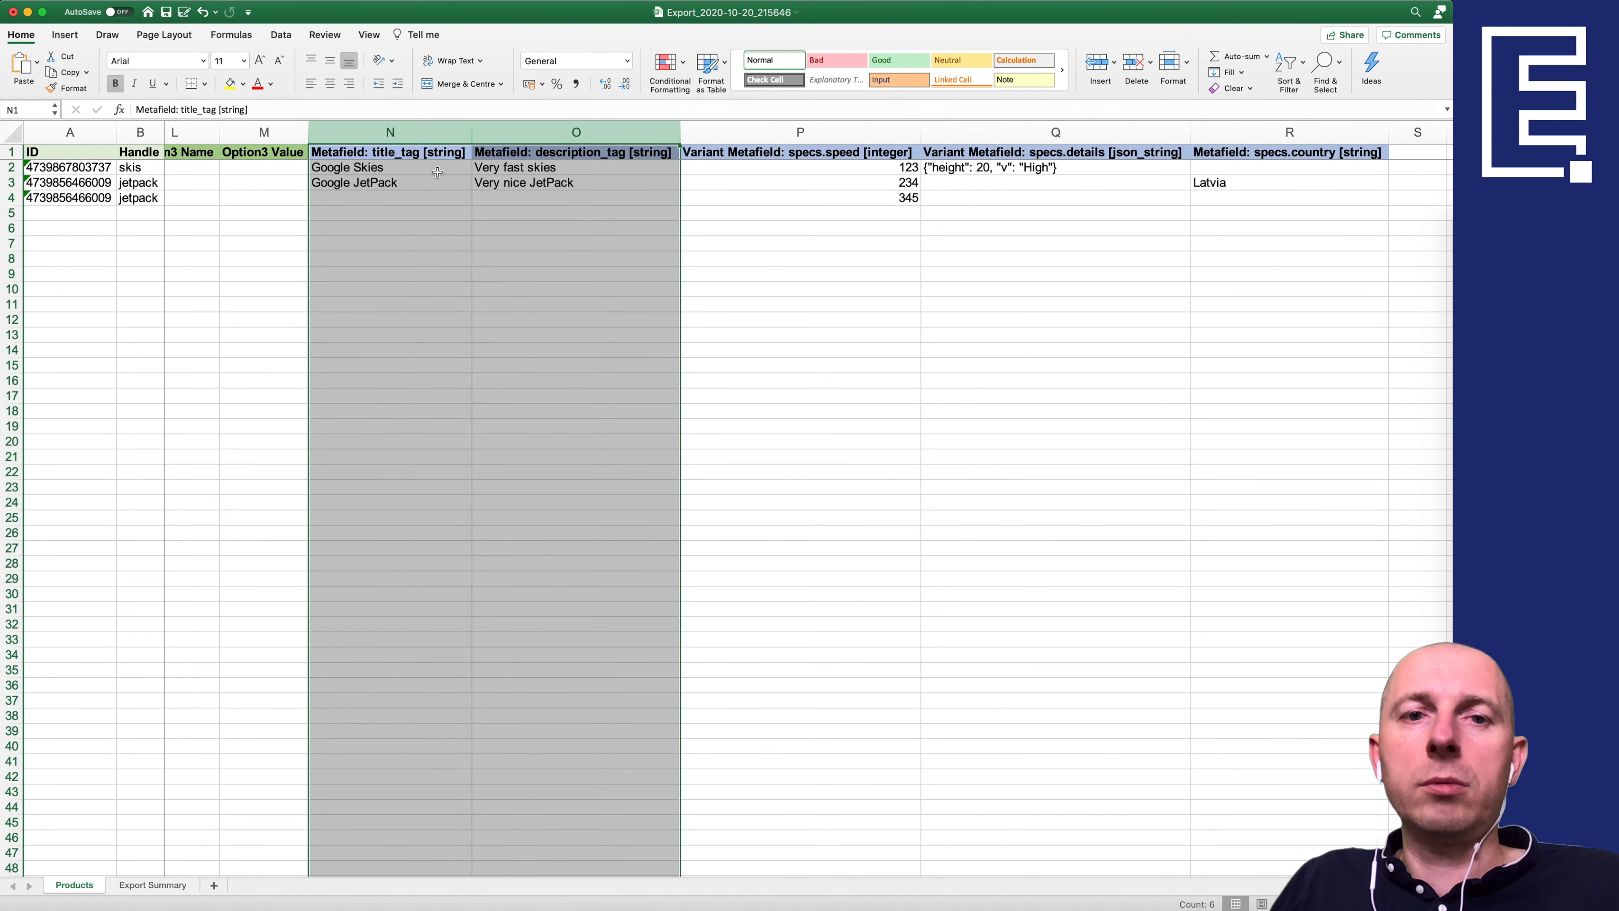
scroll(668, 206, "right", 2)
left_click_drag(663, 132, 1125, 134)
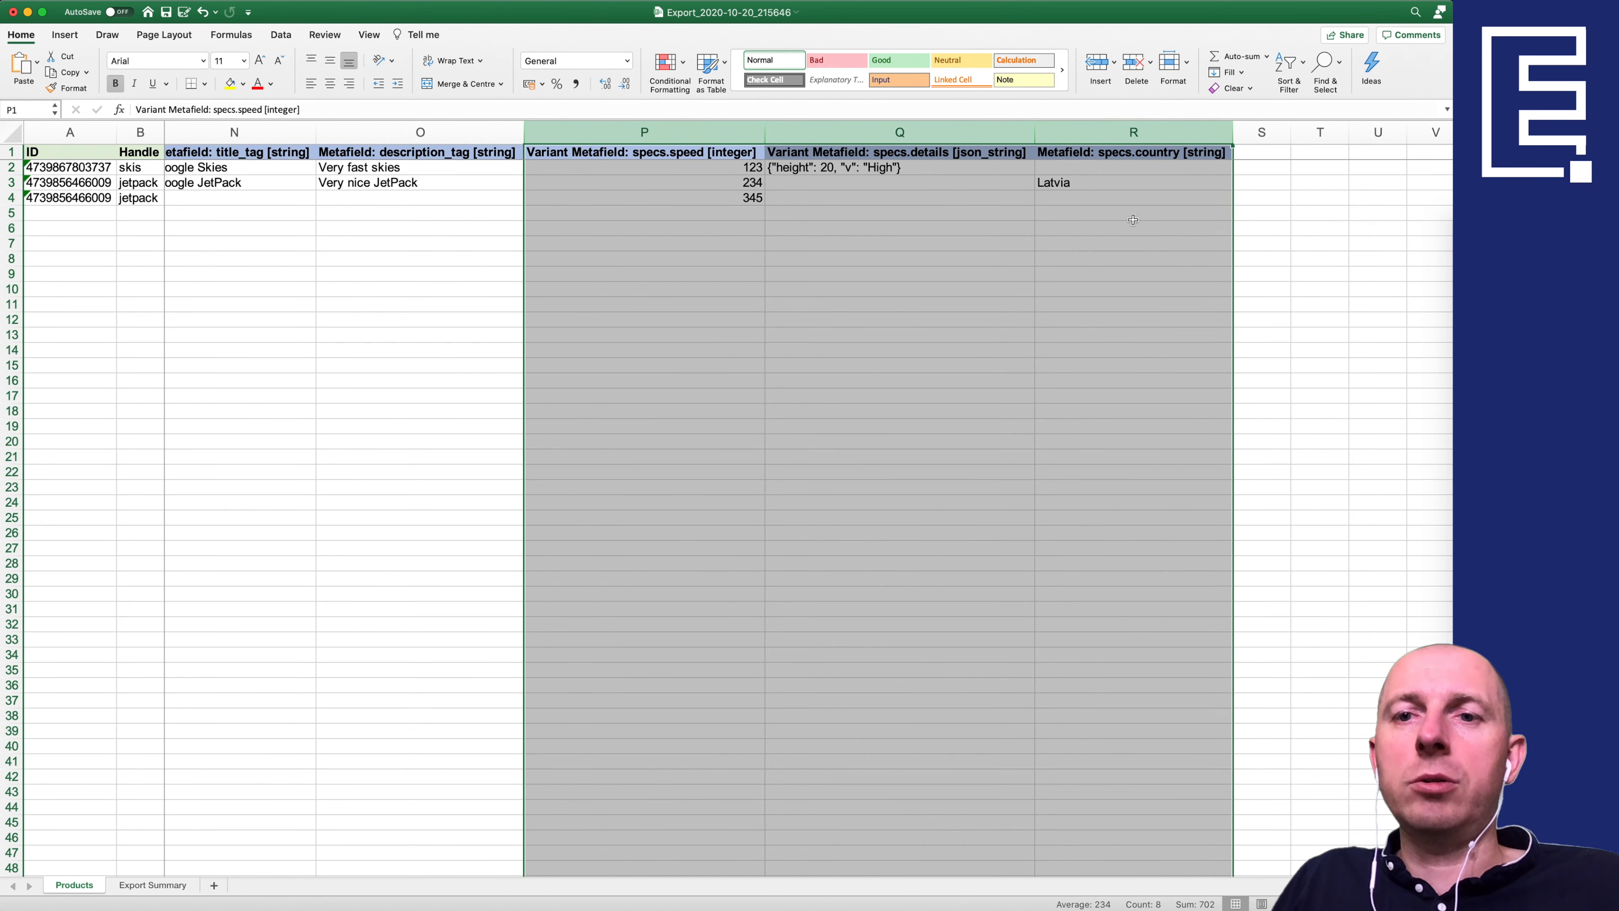
left_click(936, 200)
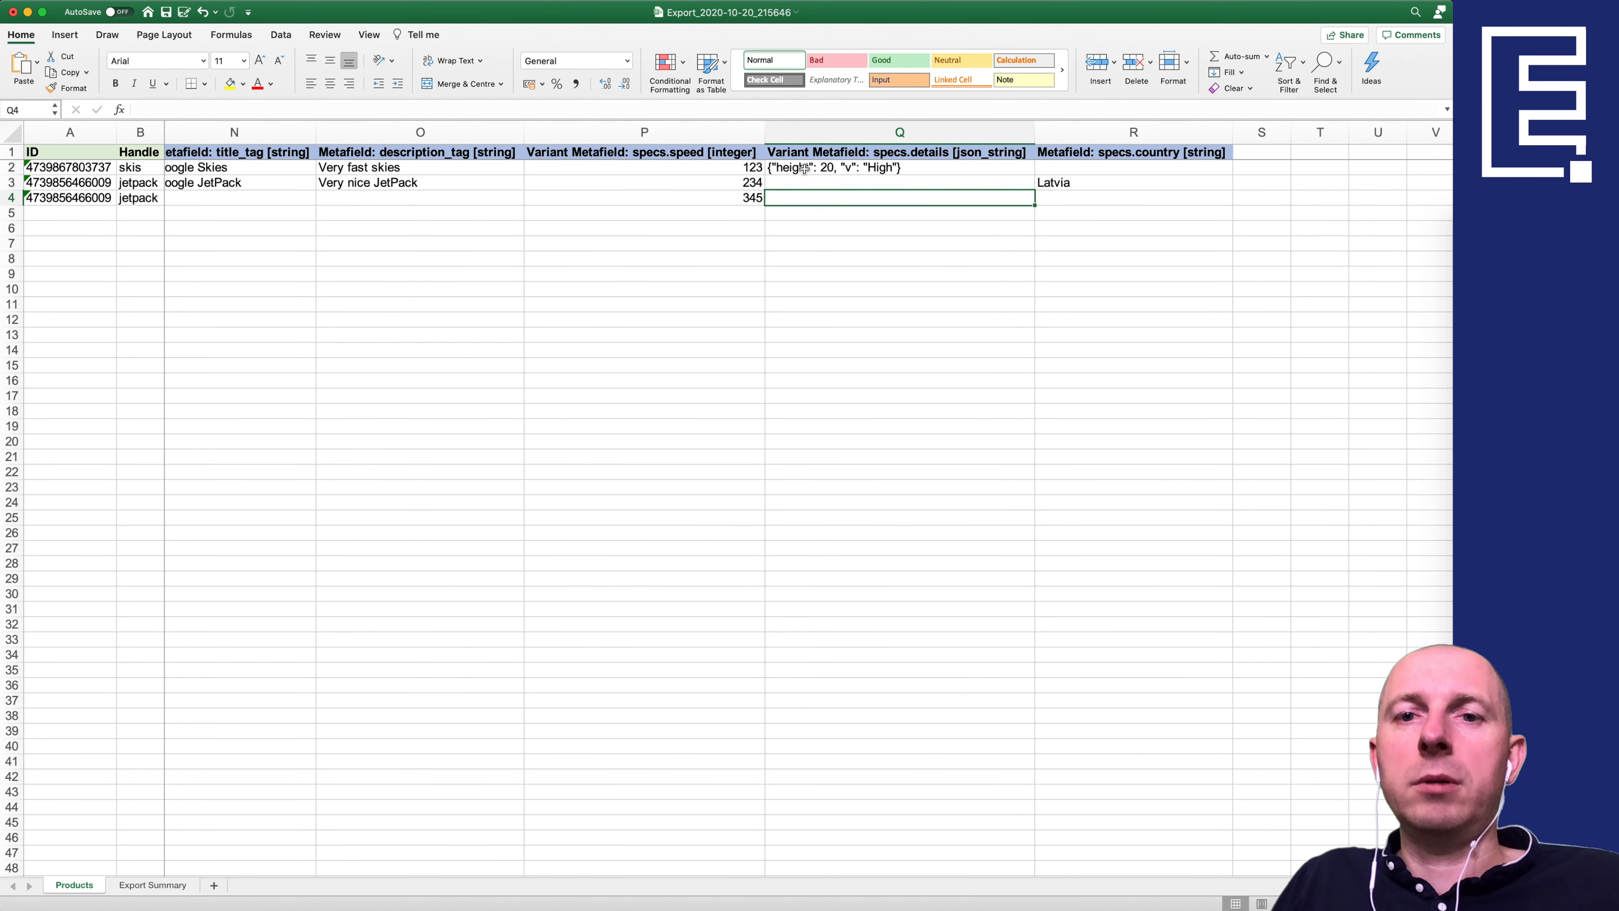
Step: Clear all values under the specs.details and specs.country metafield columns and save the workbook as Delete.xlsx in Downloads
left_click_drag(805, 168, 1093, 196)
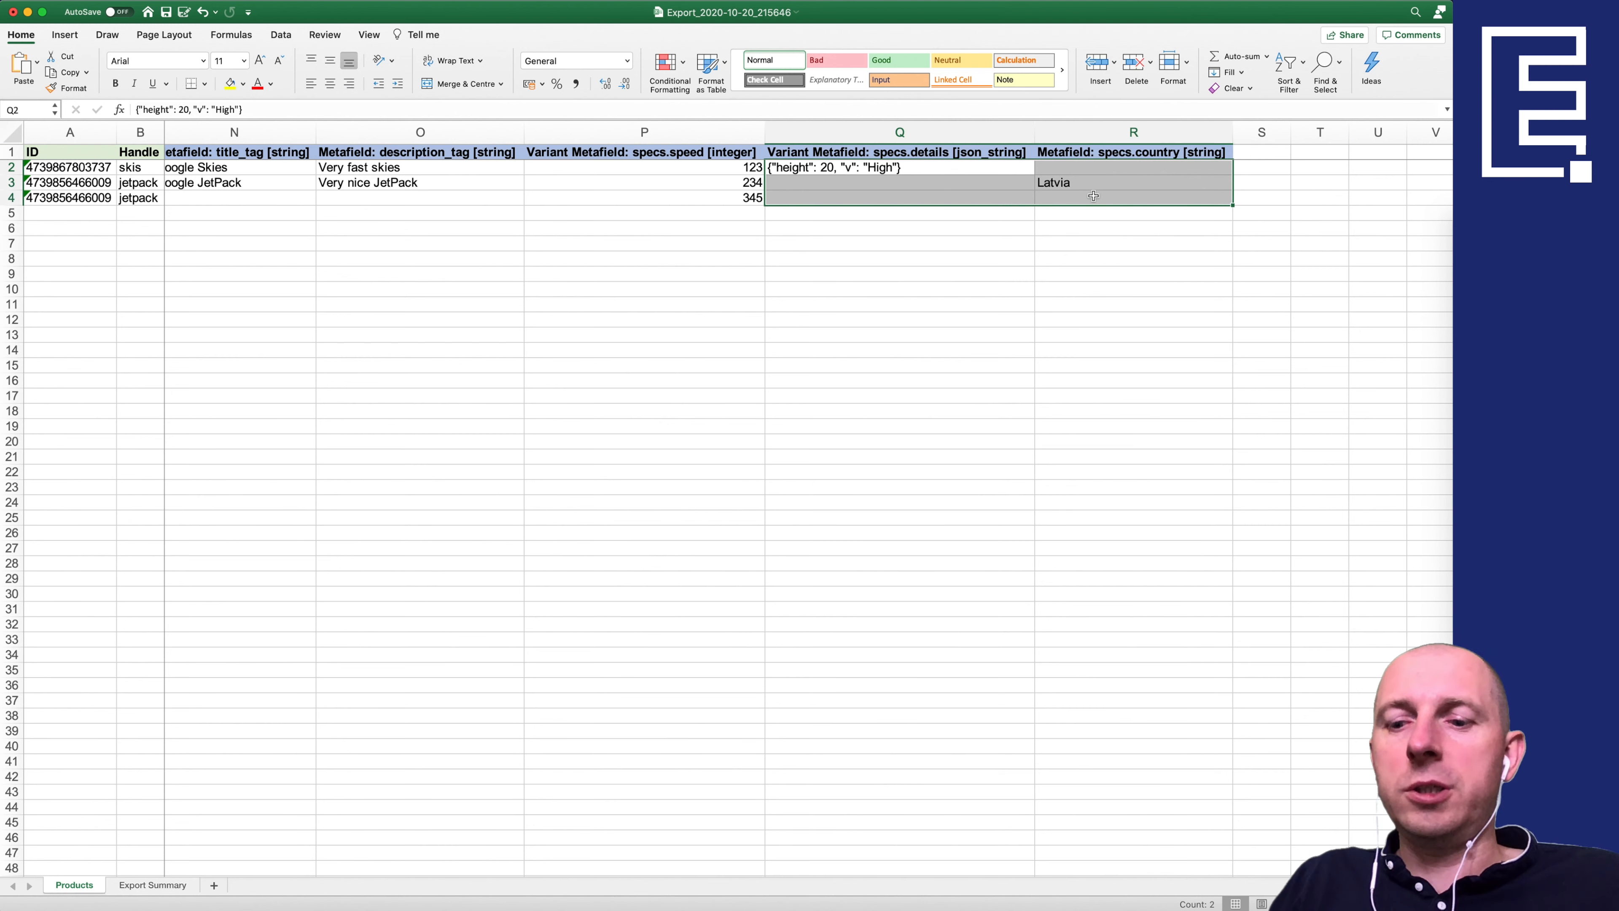
key("Delete")
left_click_drag(905, 167, 1074, 197)
left_click(1074, 198)
key("super+shift+s")
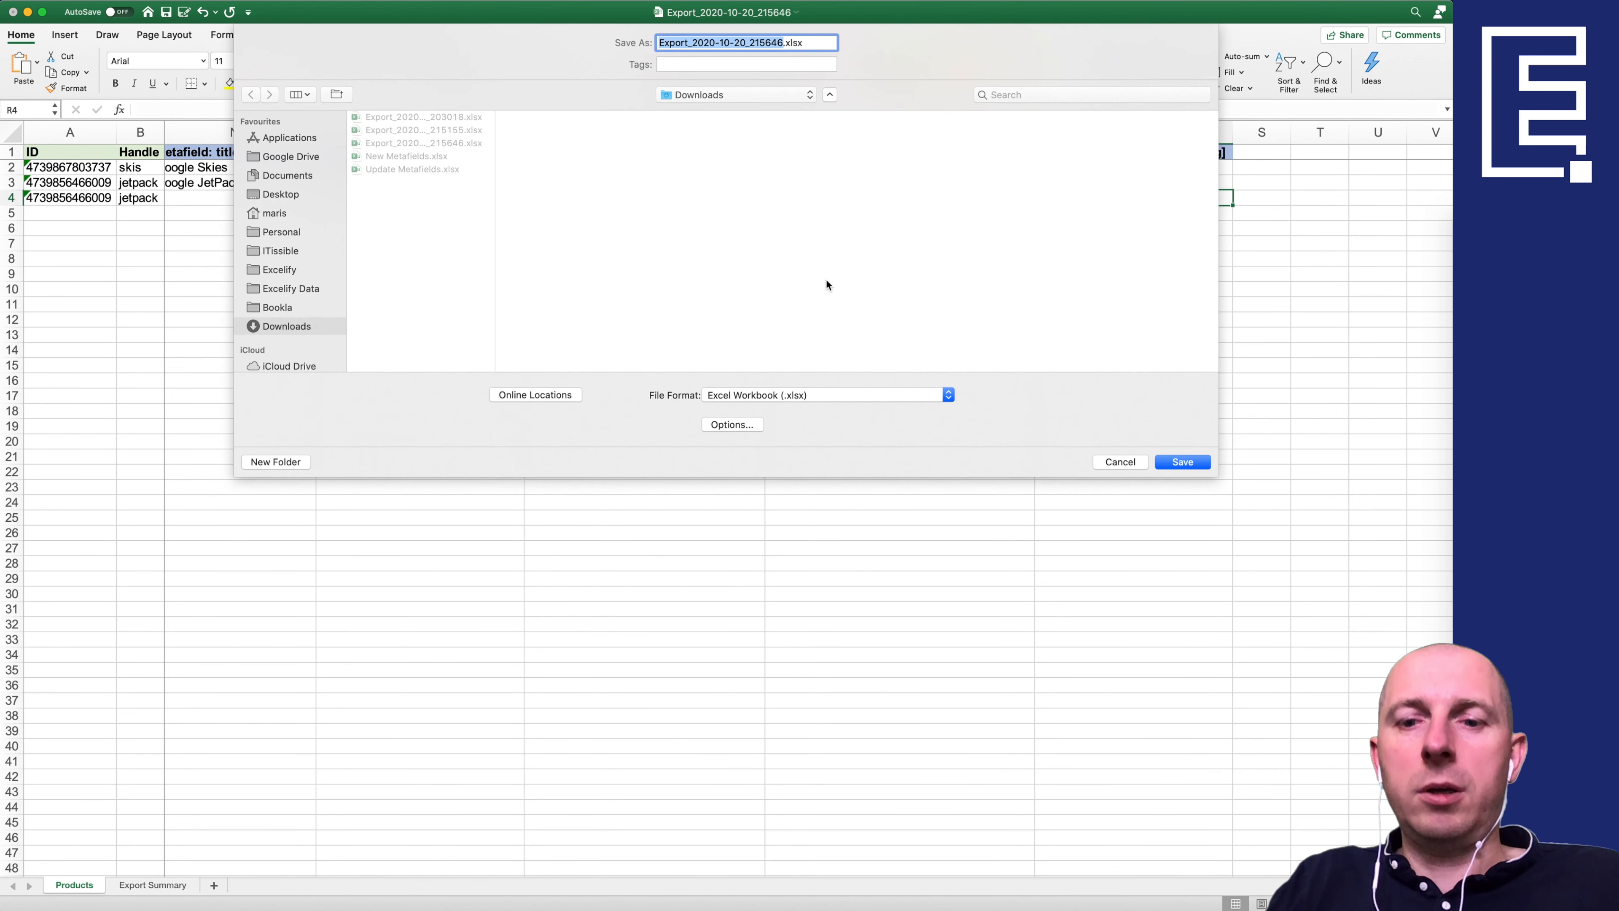
type("delete")
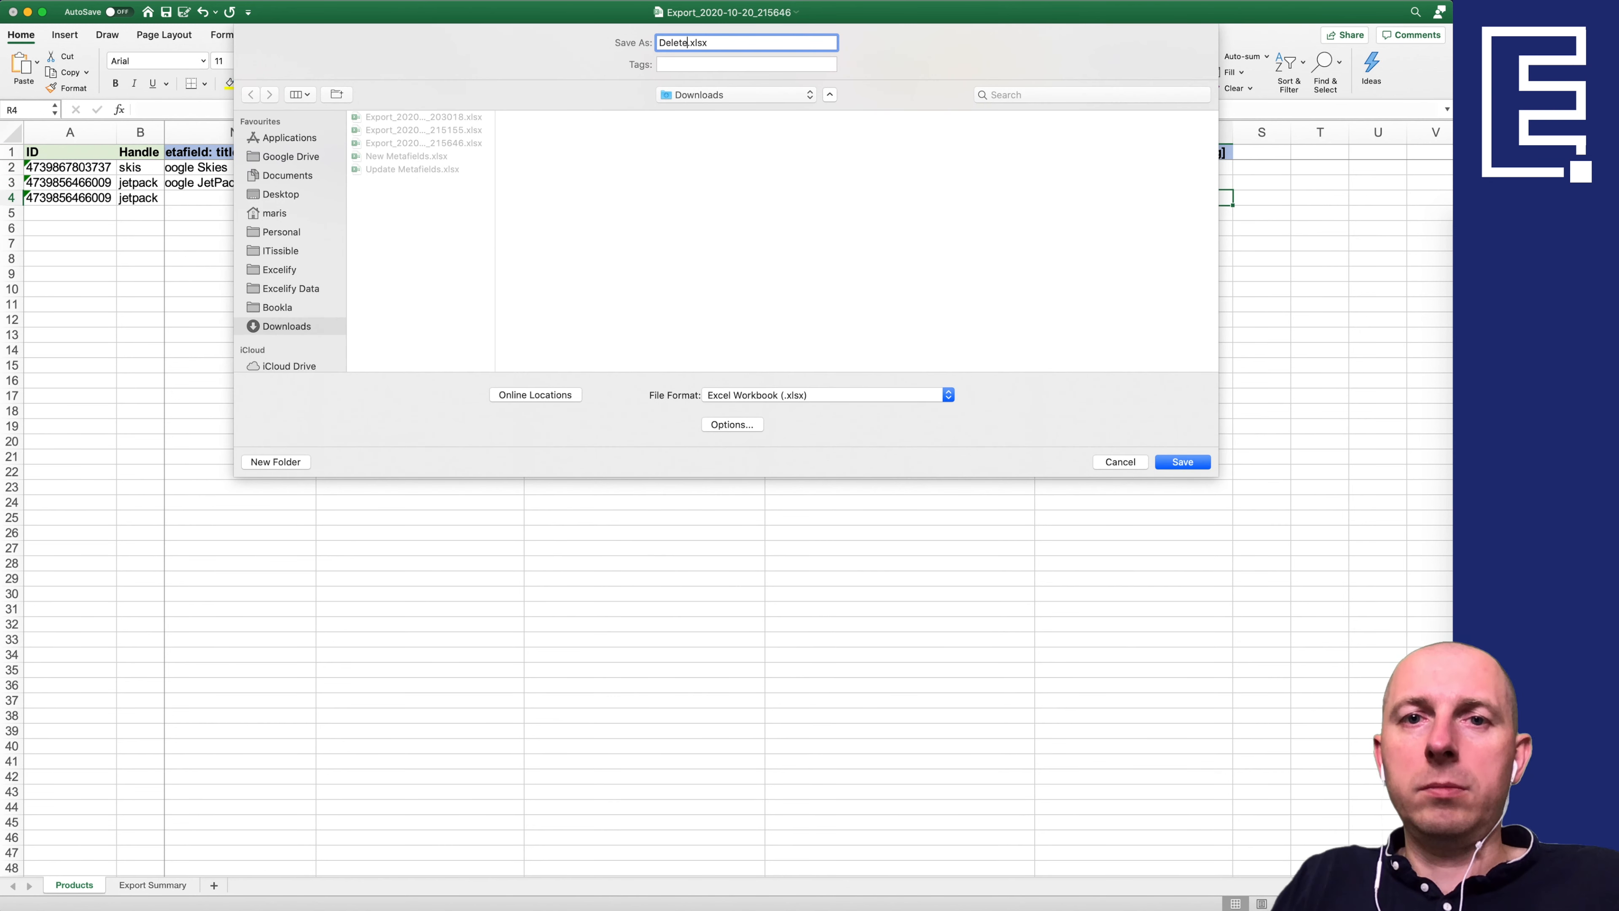
key("Return")
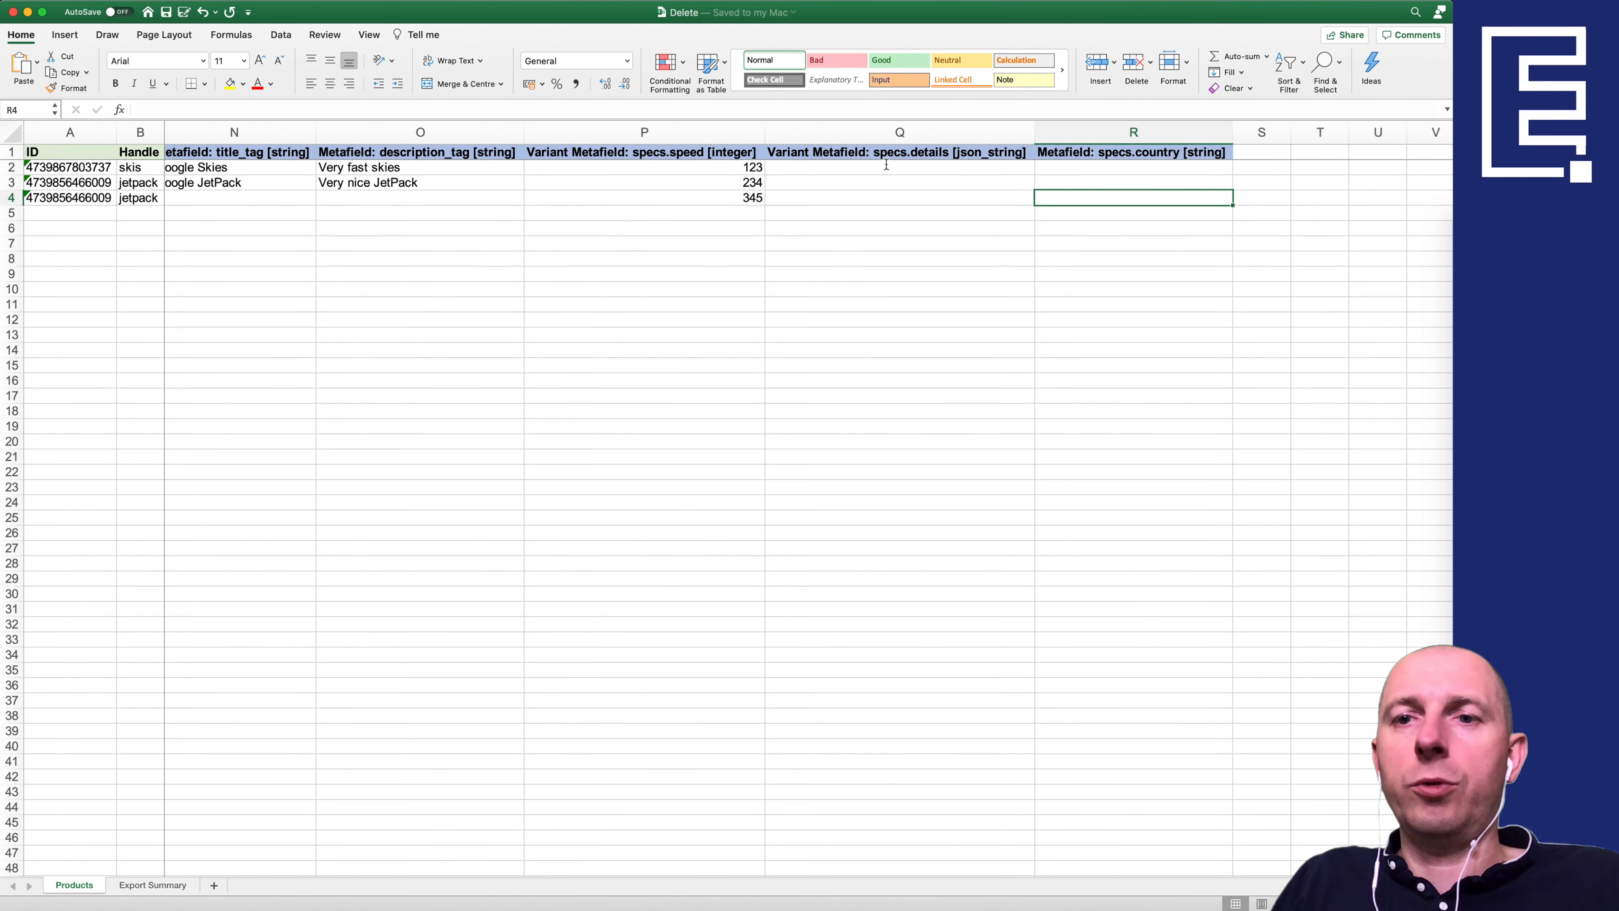
Step: Switch to Excelify in the browser, upload Delete.xlsx, and start its import
left_click(1432, 345)
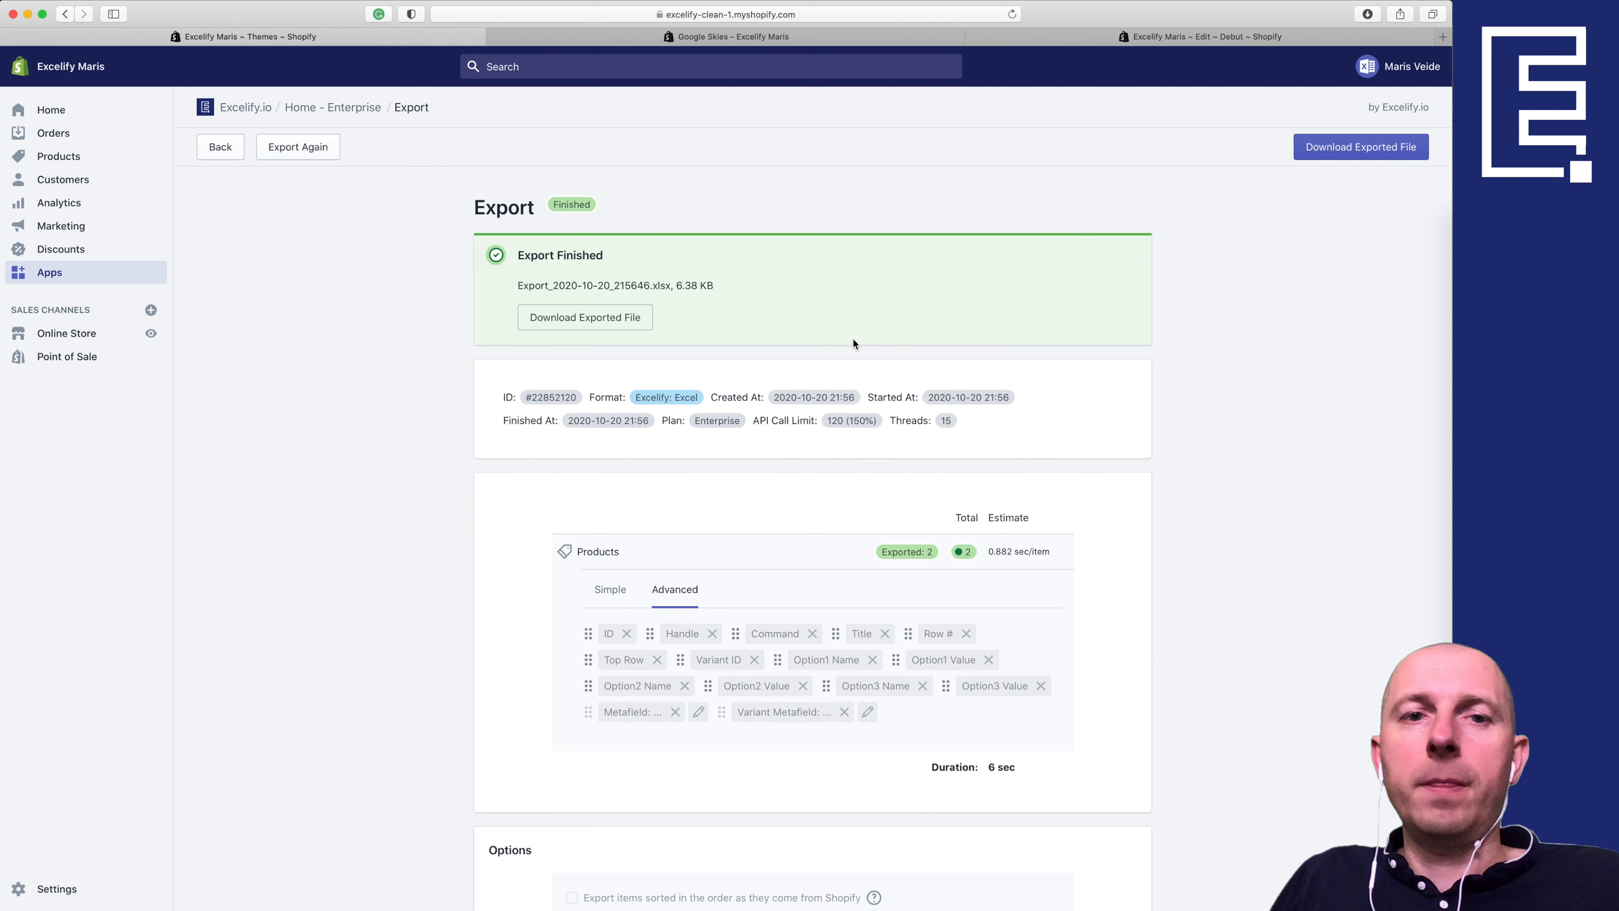
left_click(233, 156)
left_click(665, 420)
key("Return")
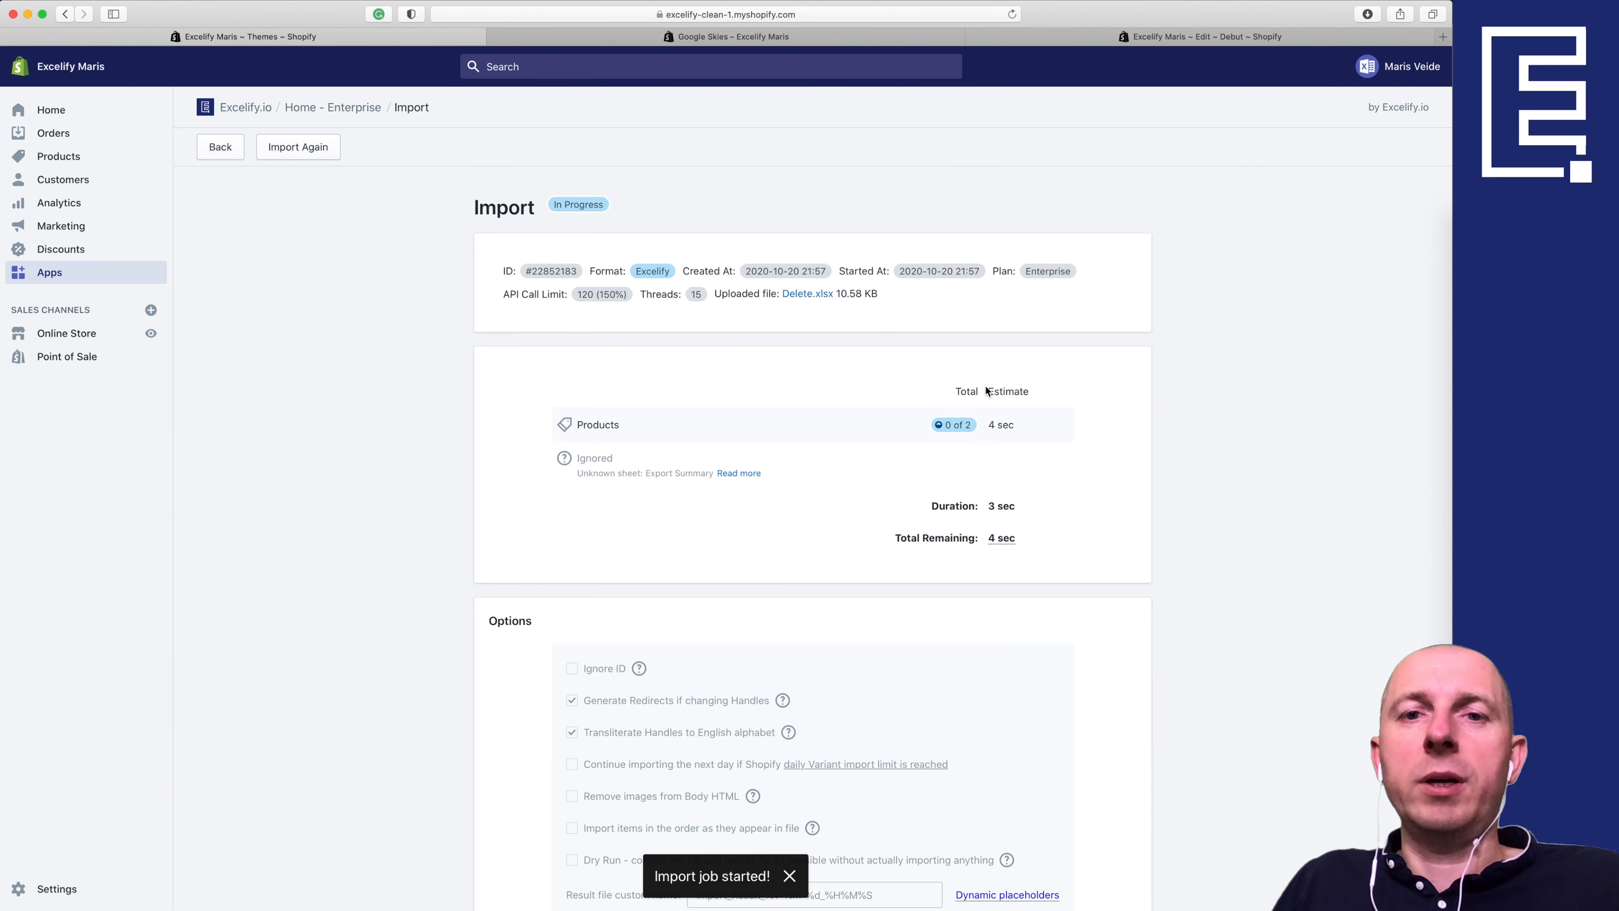
Step: Switch to Excel and review the cleared specs.details and specs.country columns in the Delete workbook
key("super+Tab")
left_click_drag(902, 170, 1077, 199)
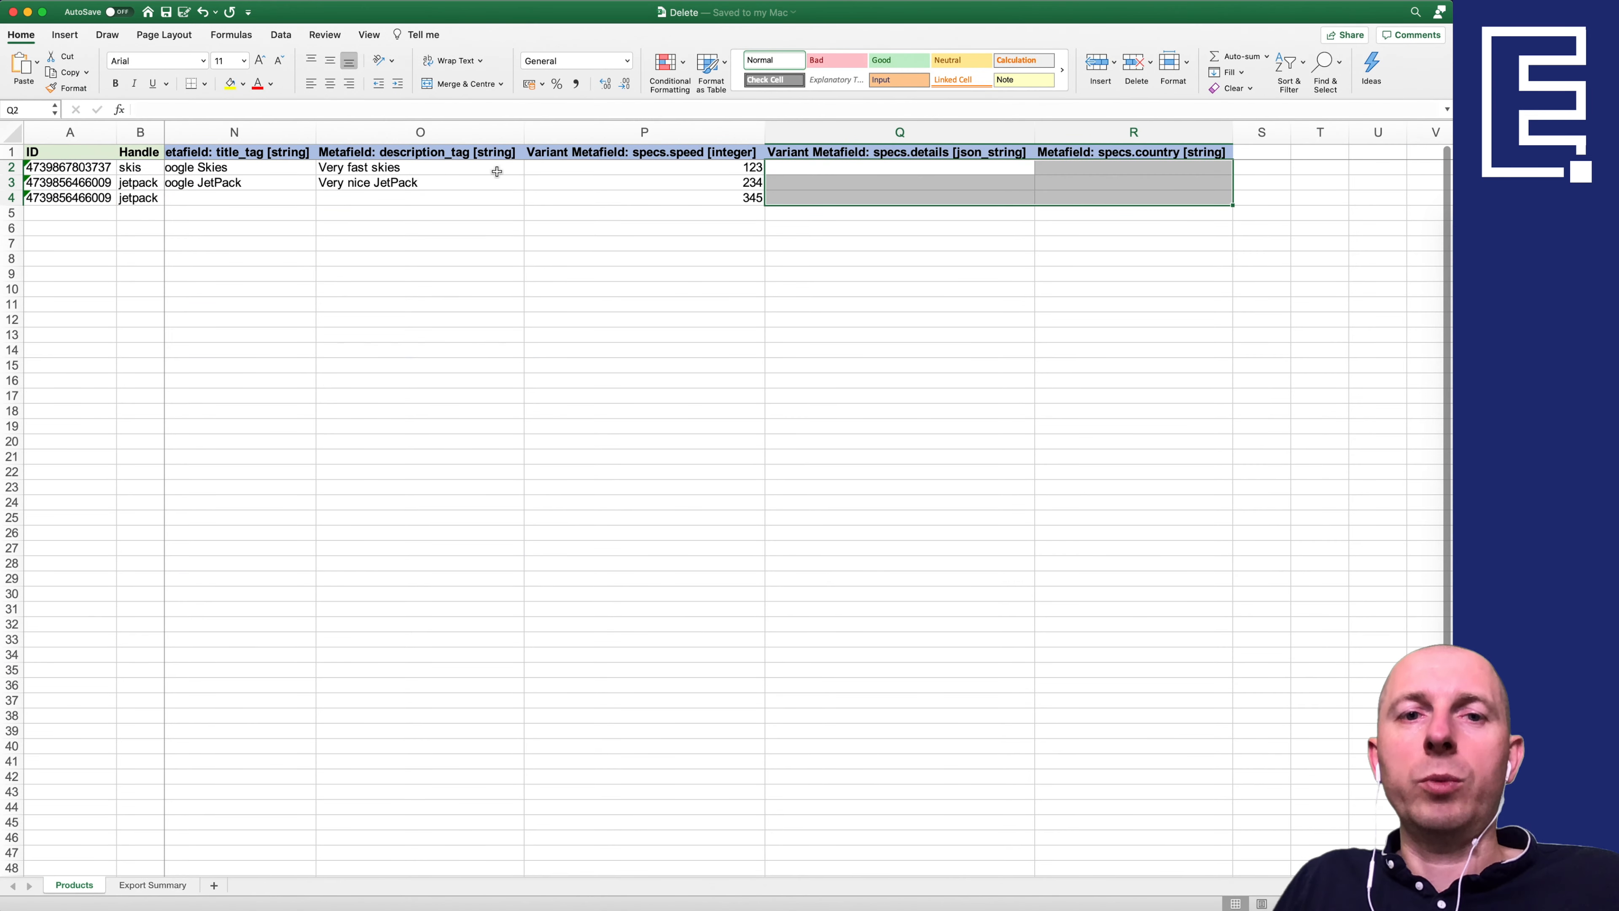
scroll(851, 255, "left", 3)
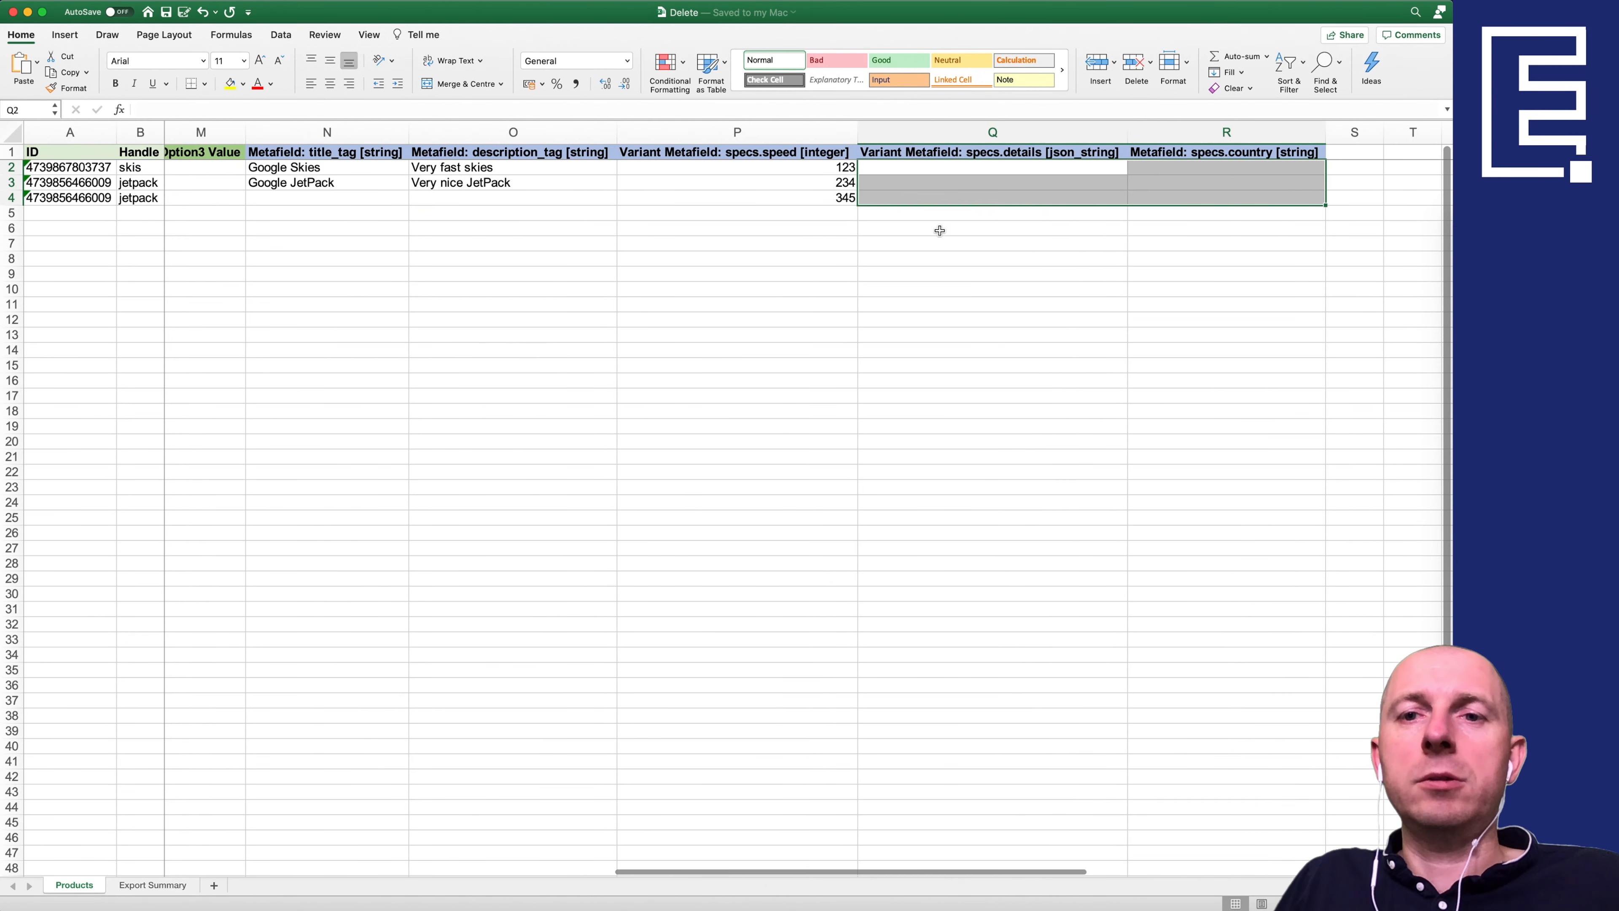
left_click_drag(993, 131, 1175, 131)
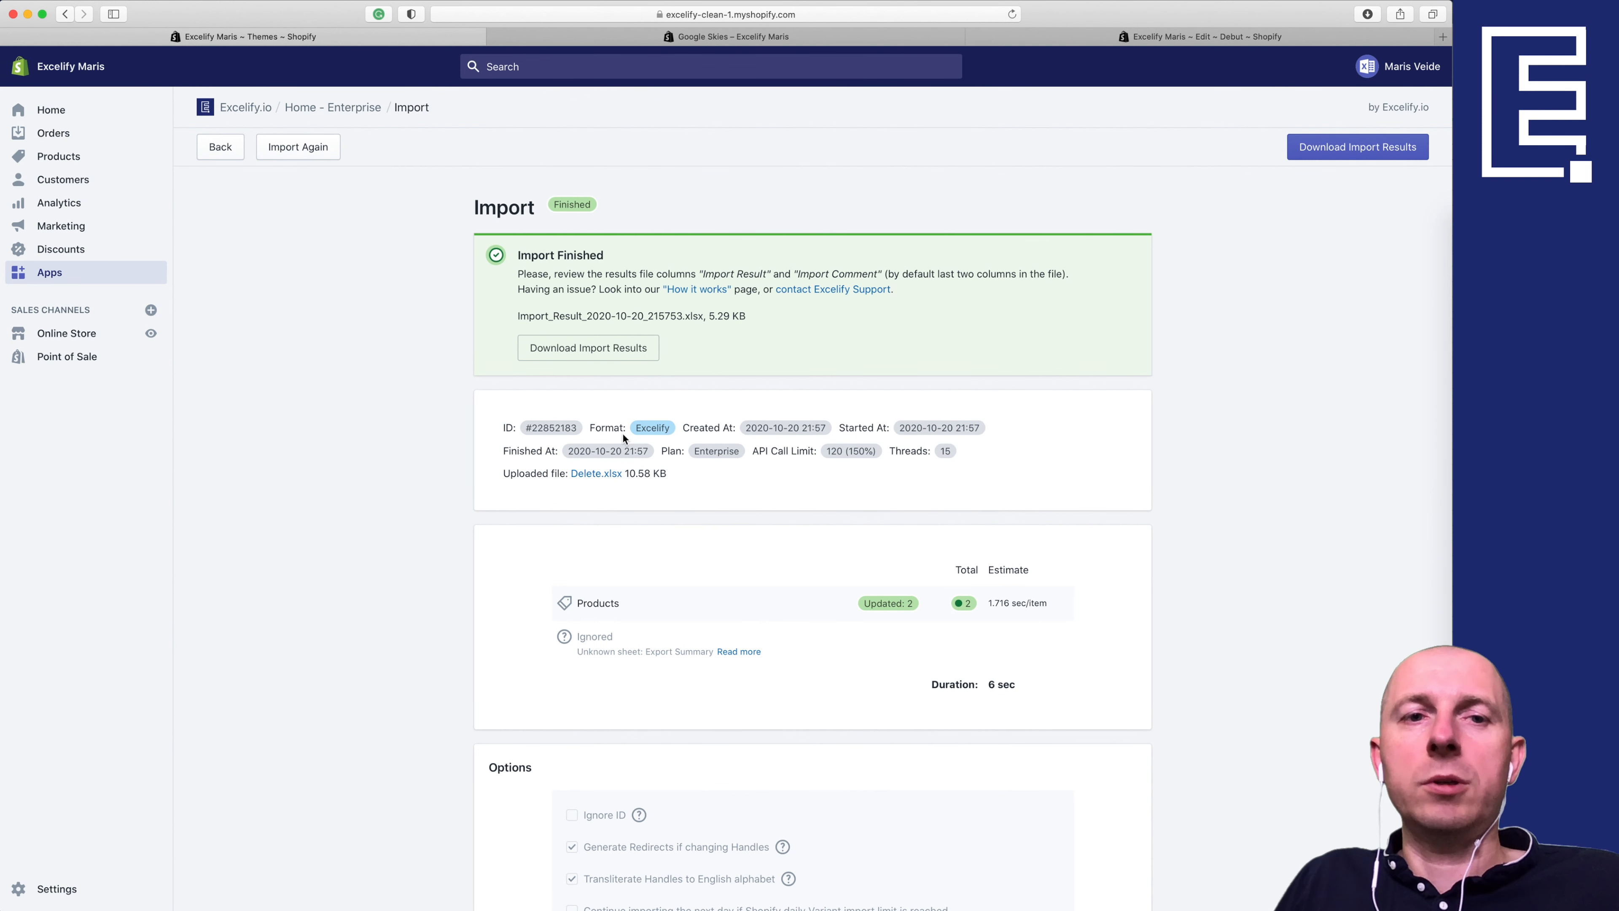
Step: Start a new Excelify export of Products in Excel format with the current column selection and run it
left_click(231, 154)
left_click(527, 288)
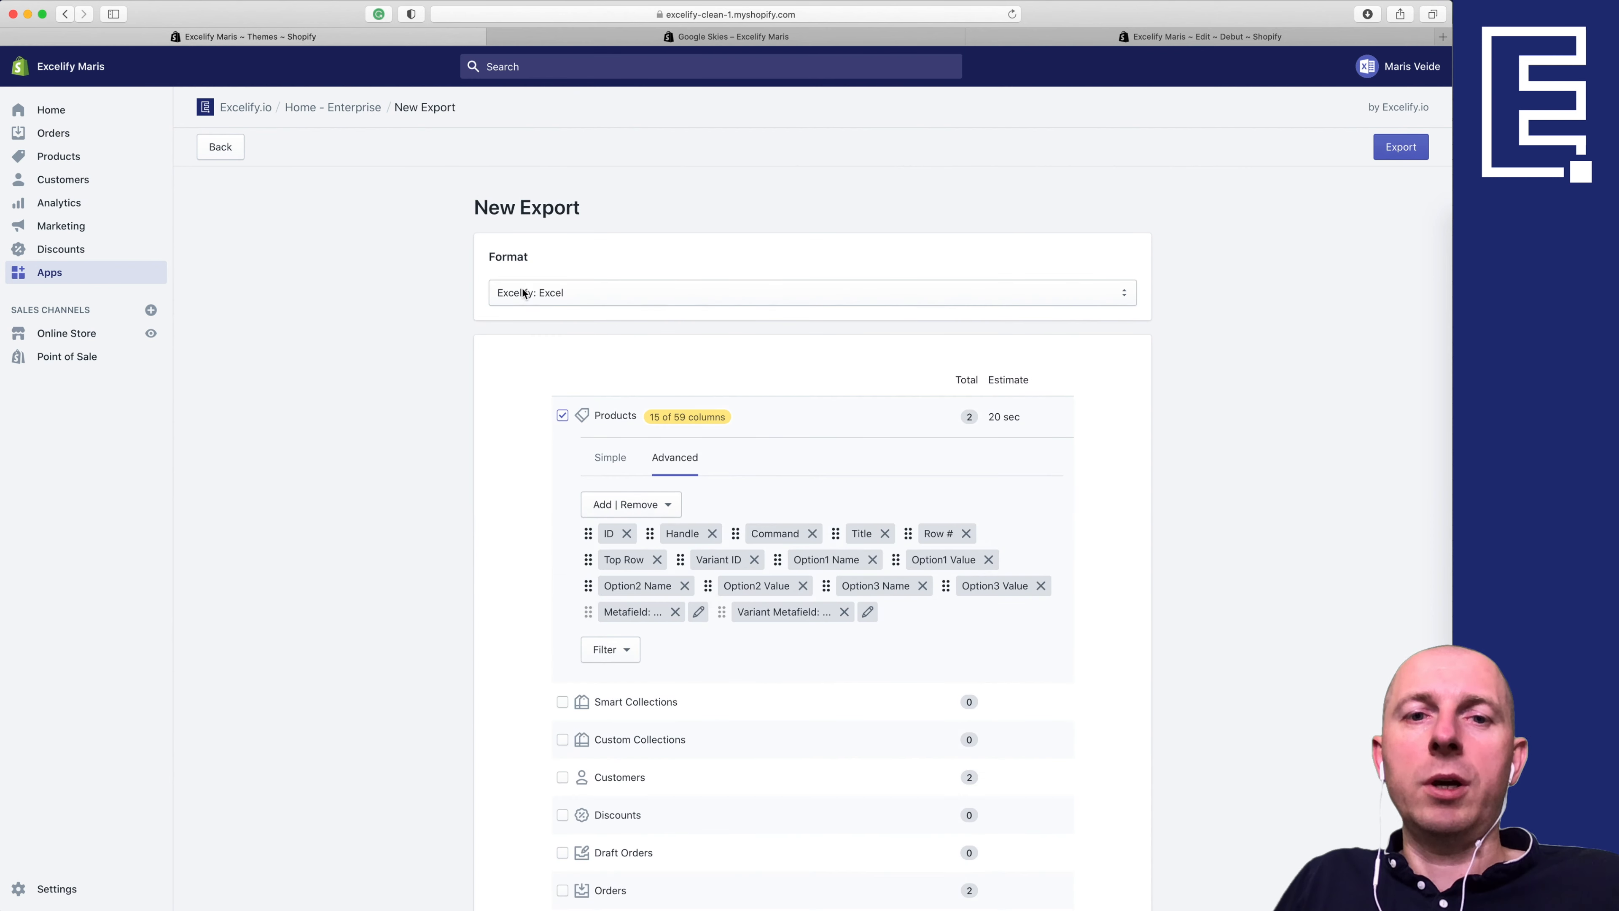
left_click(1400, 146)
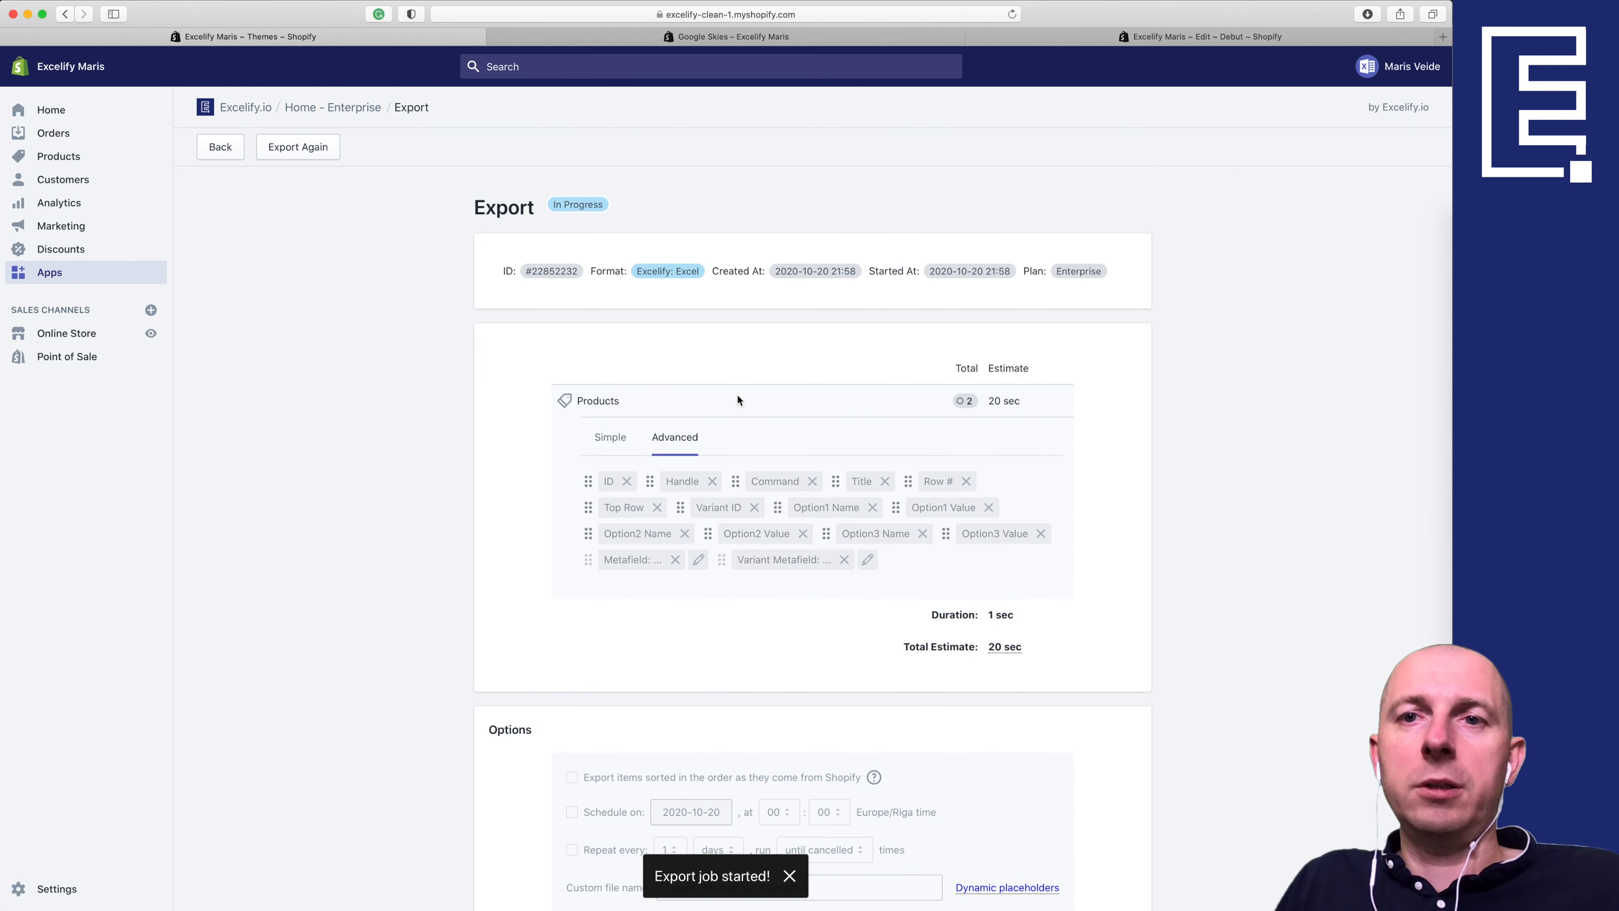
Step: Download the exported file and open Export_2020-10-20_215825.xlsx from Downloads in Excel
left_click(593, 318)
left_click(1456, 234)
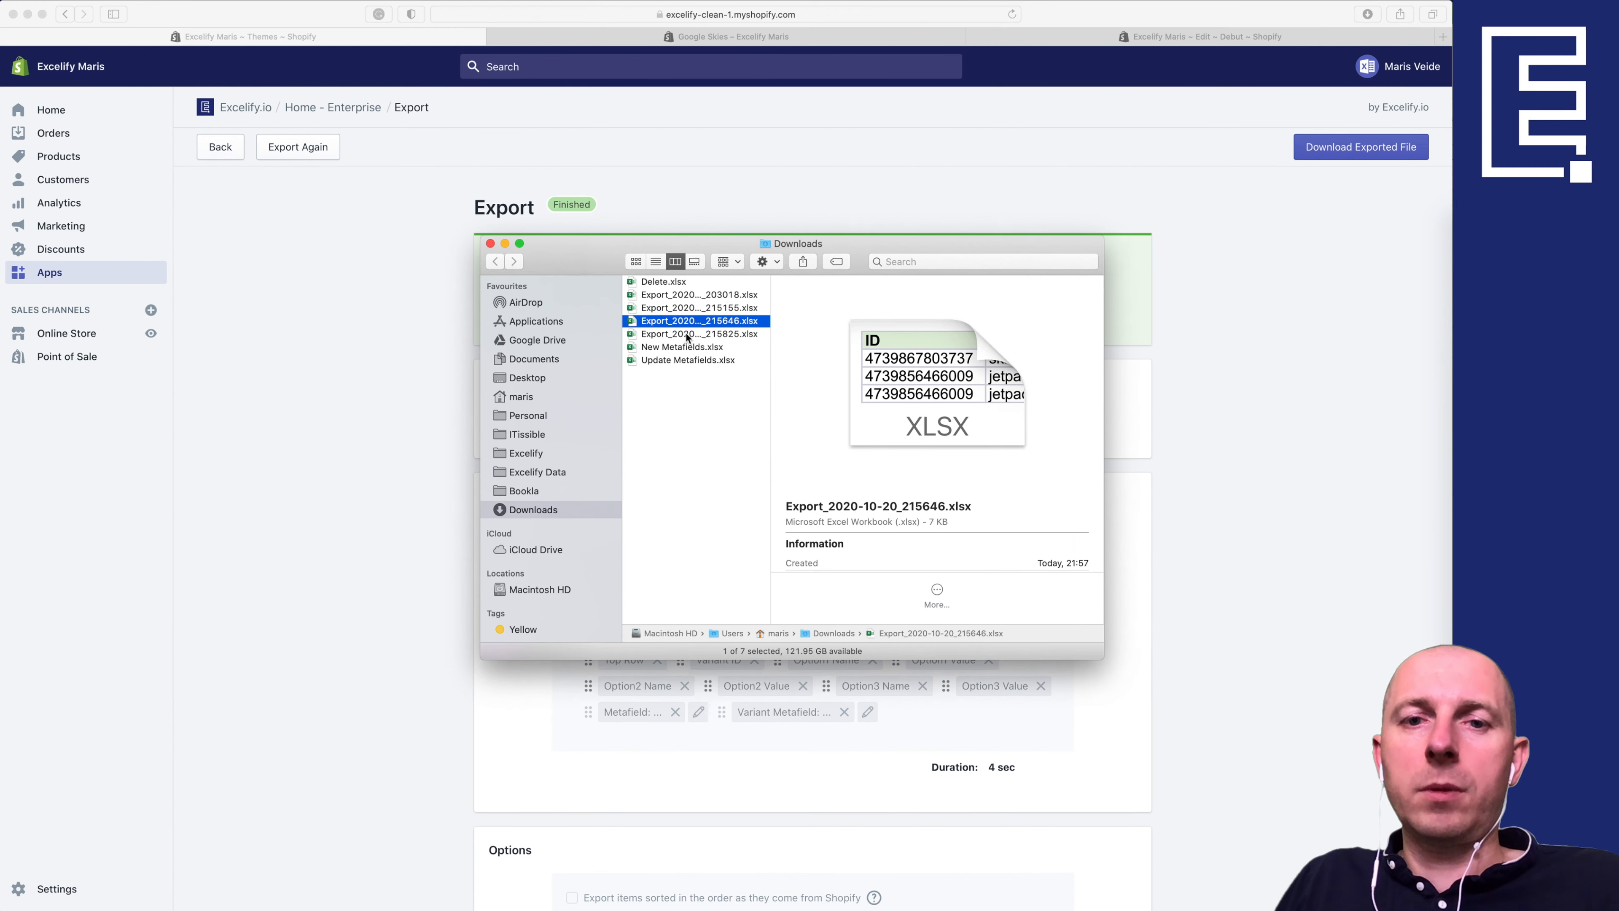
double_click(686, 335)
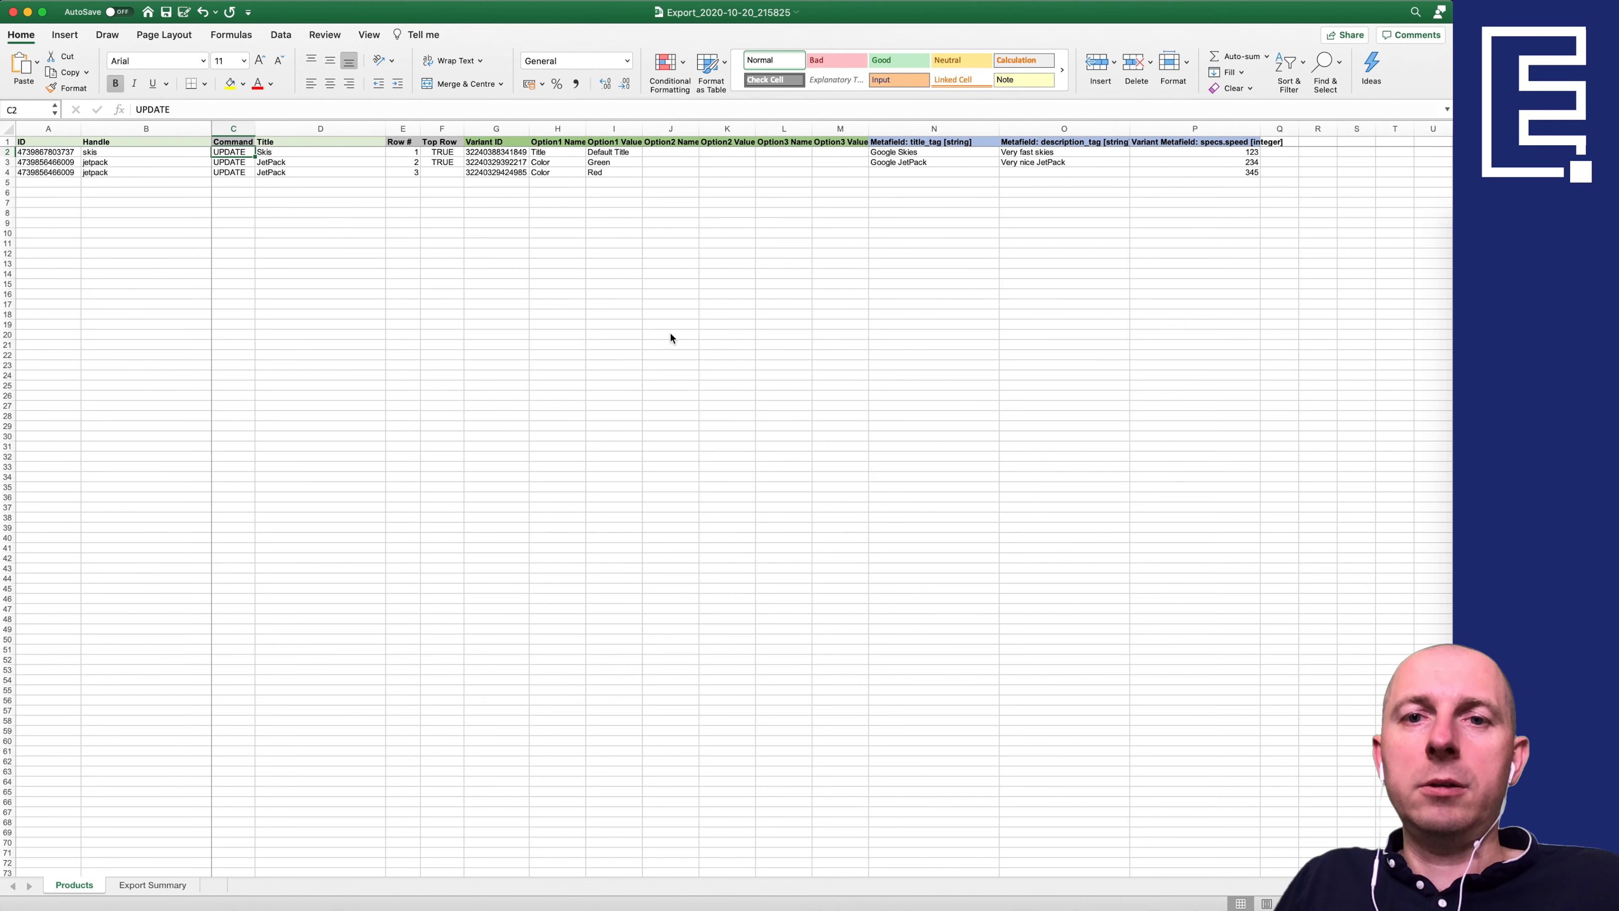
Step: Examine the title_tag, description_tag and specs.speed metafield columns, and widen the specs.speed column to fit its header
scroll(939, 337, "up", 3)
scroll(934, 338, "right", 12)
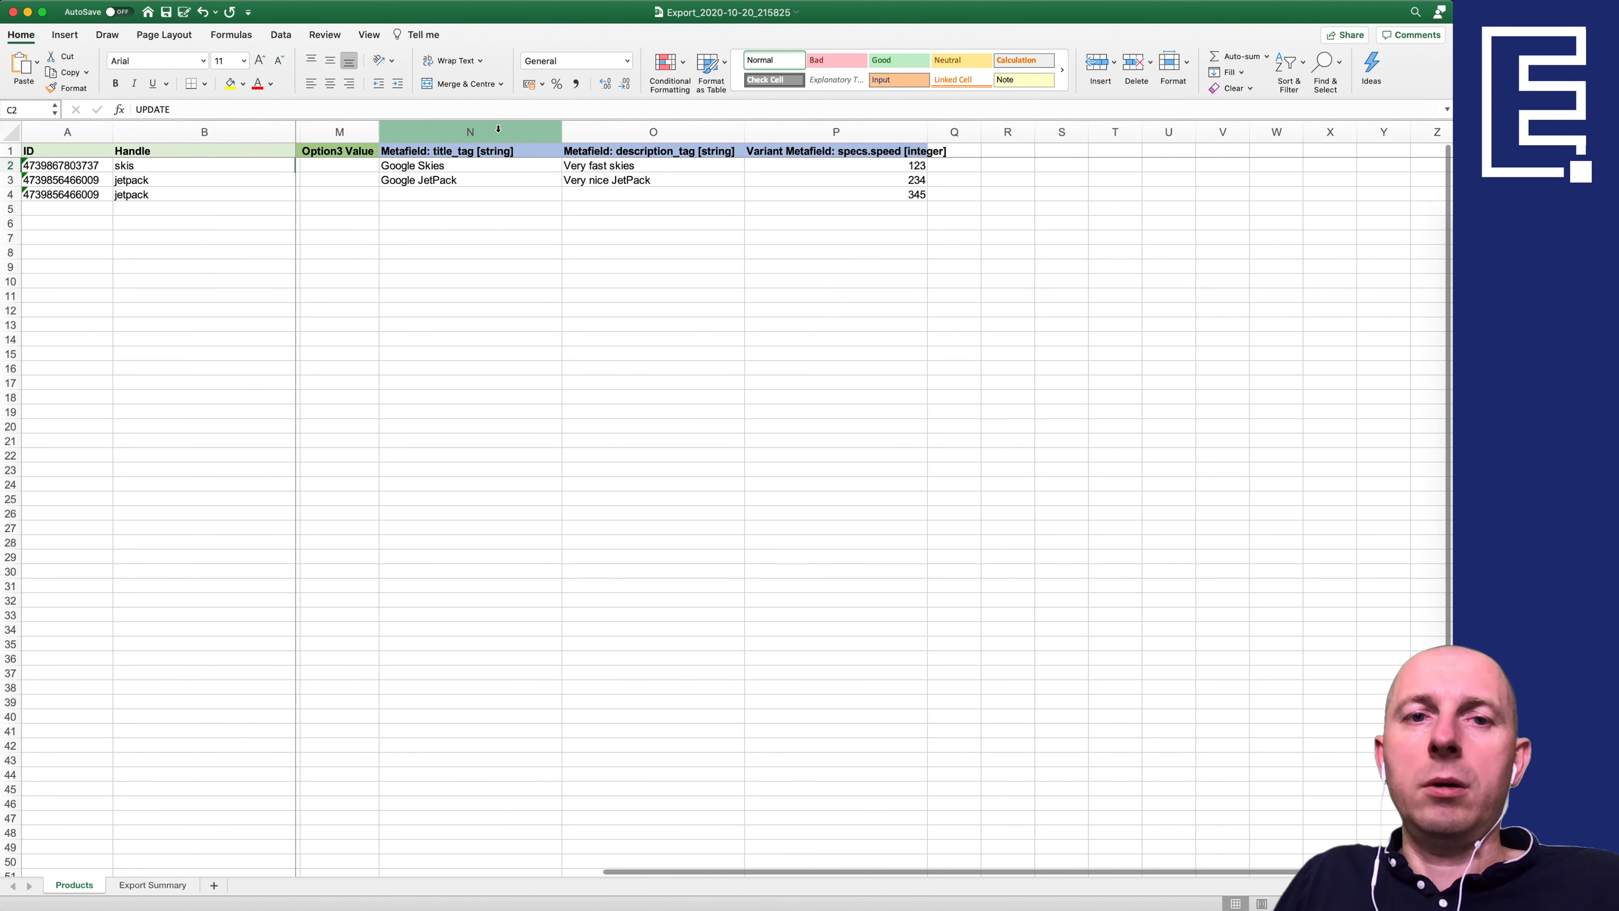
left_click_drag(472, 132, 644, 132)
left_click(841, 142)
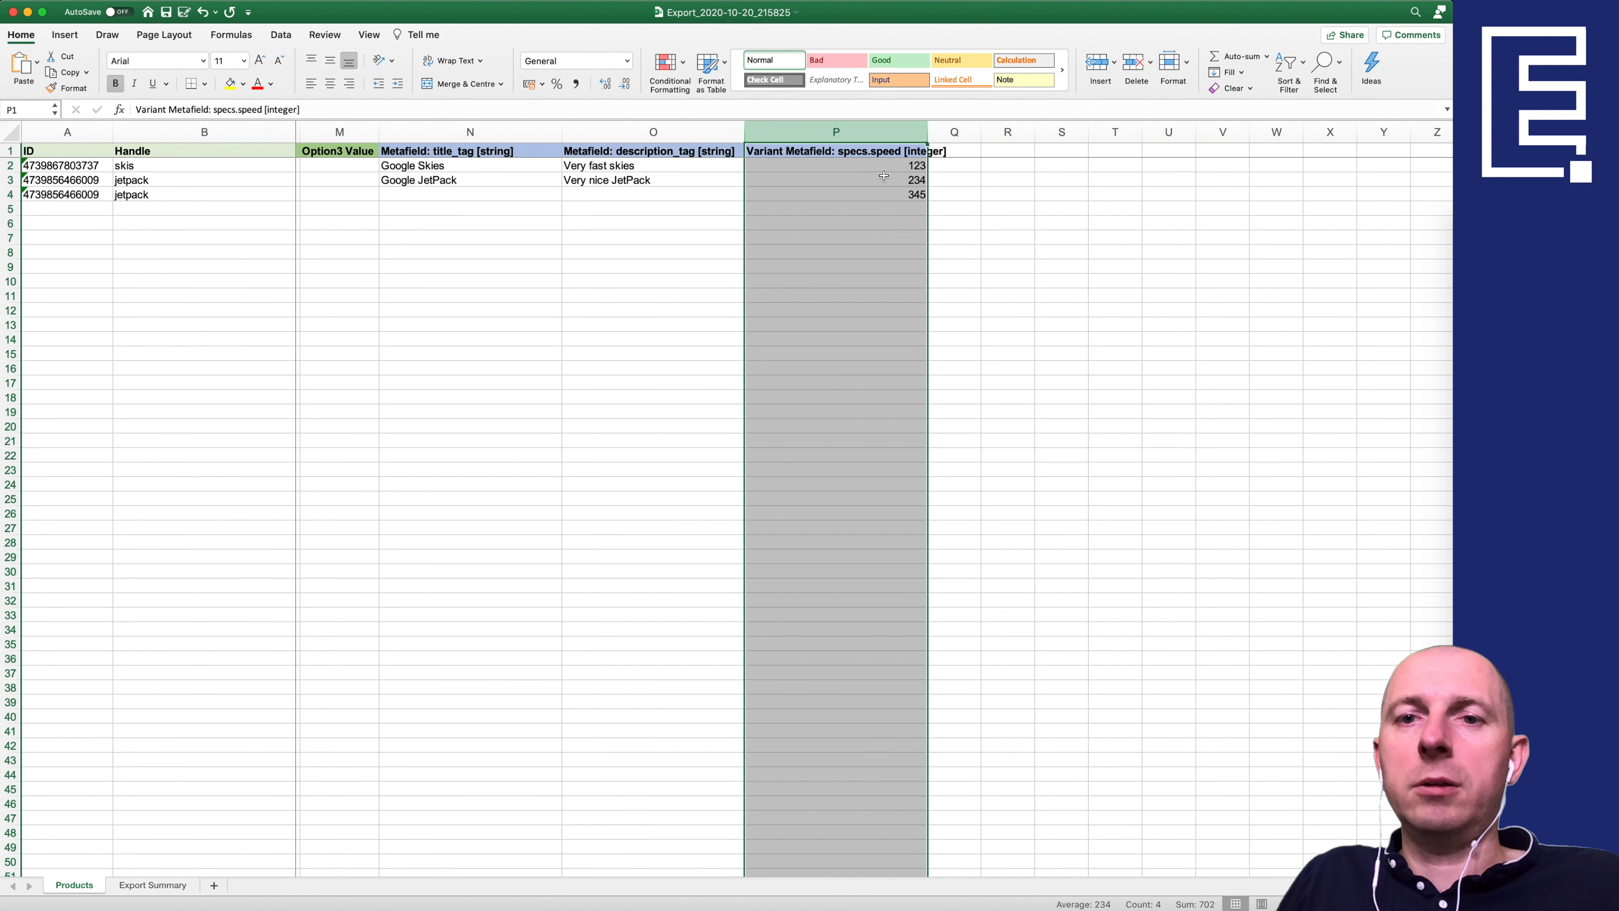
left_click_drag(927, 131, 968, 132)
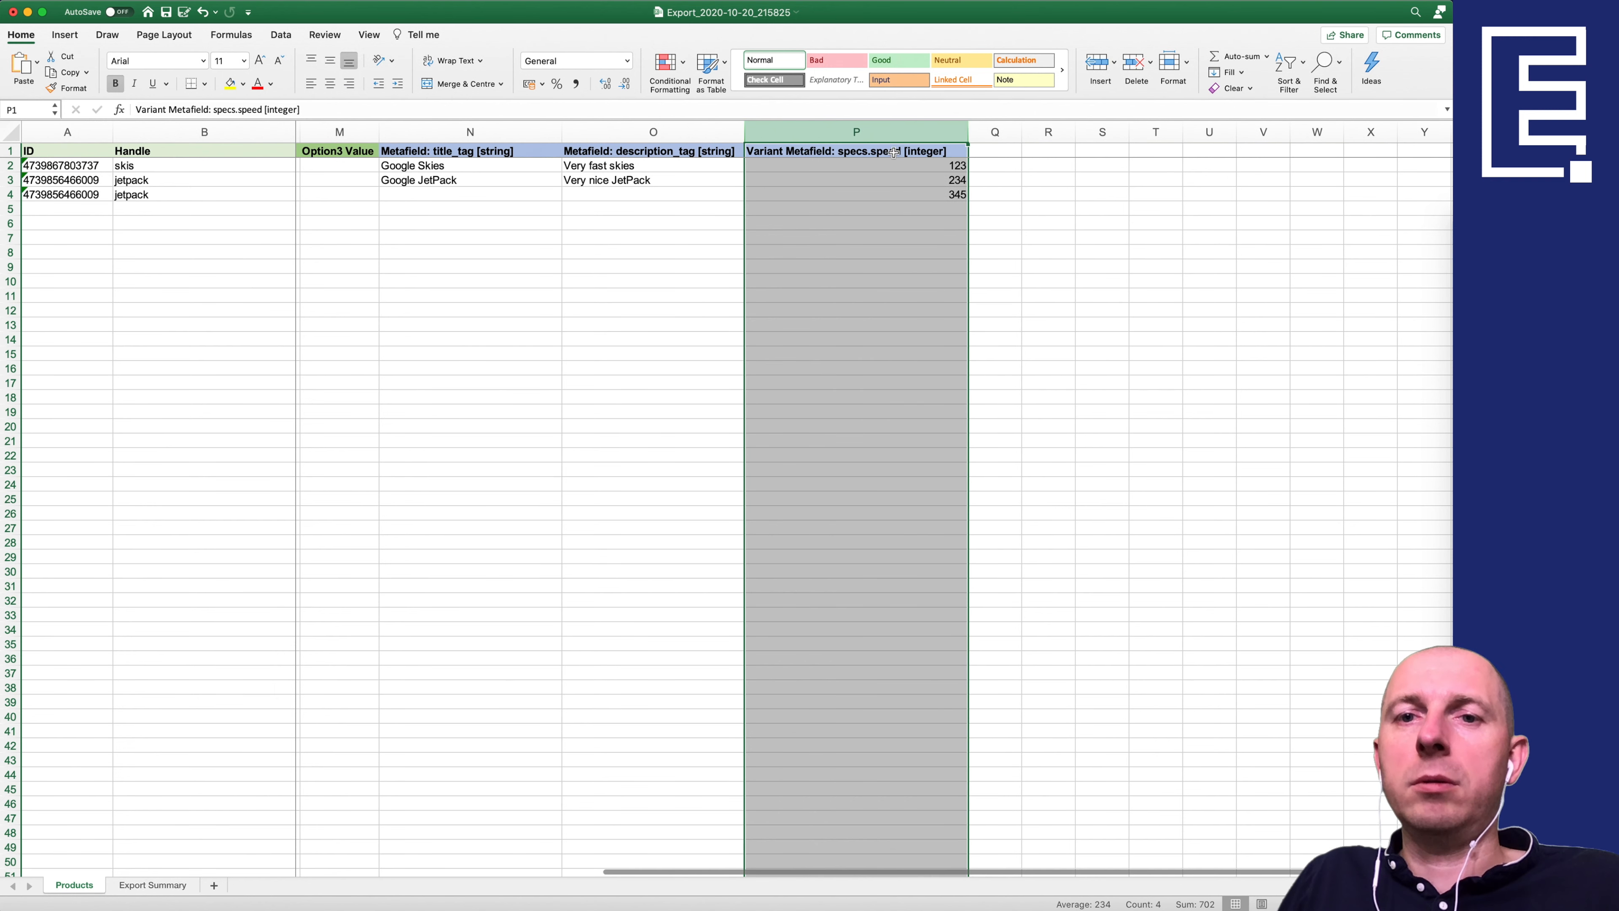
left_click(891, 195)
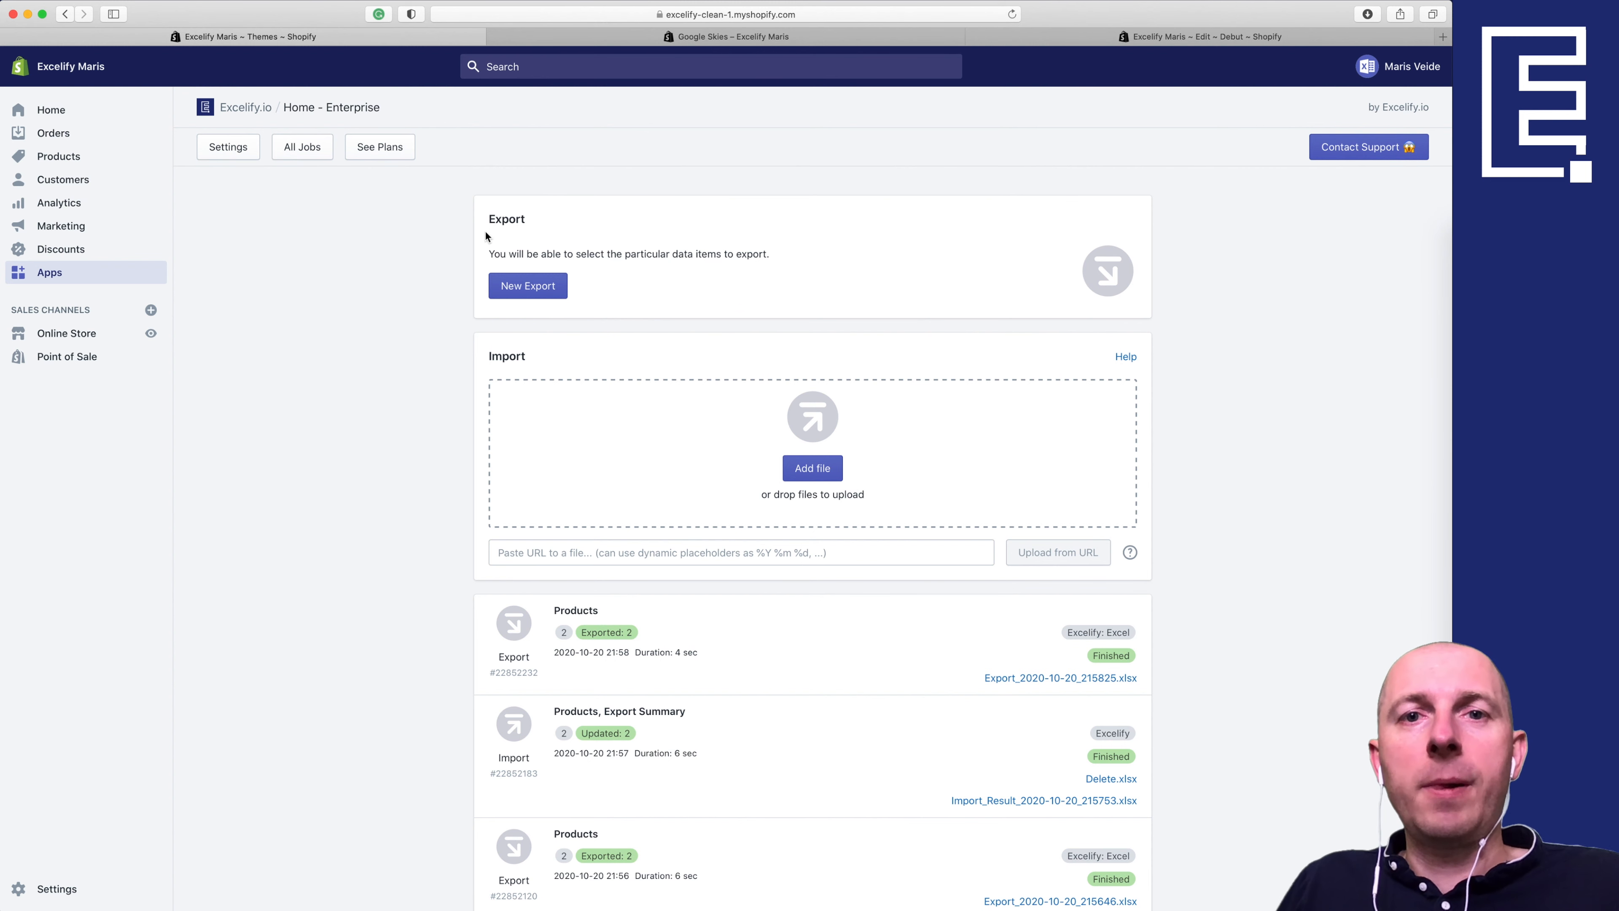
Step: Open excelify.io in a new private browser window and accept the cookie notice
key("super+shift+n")
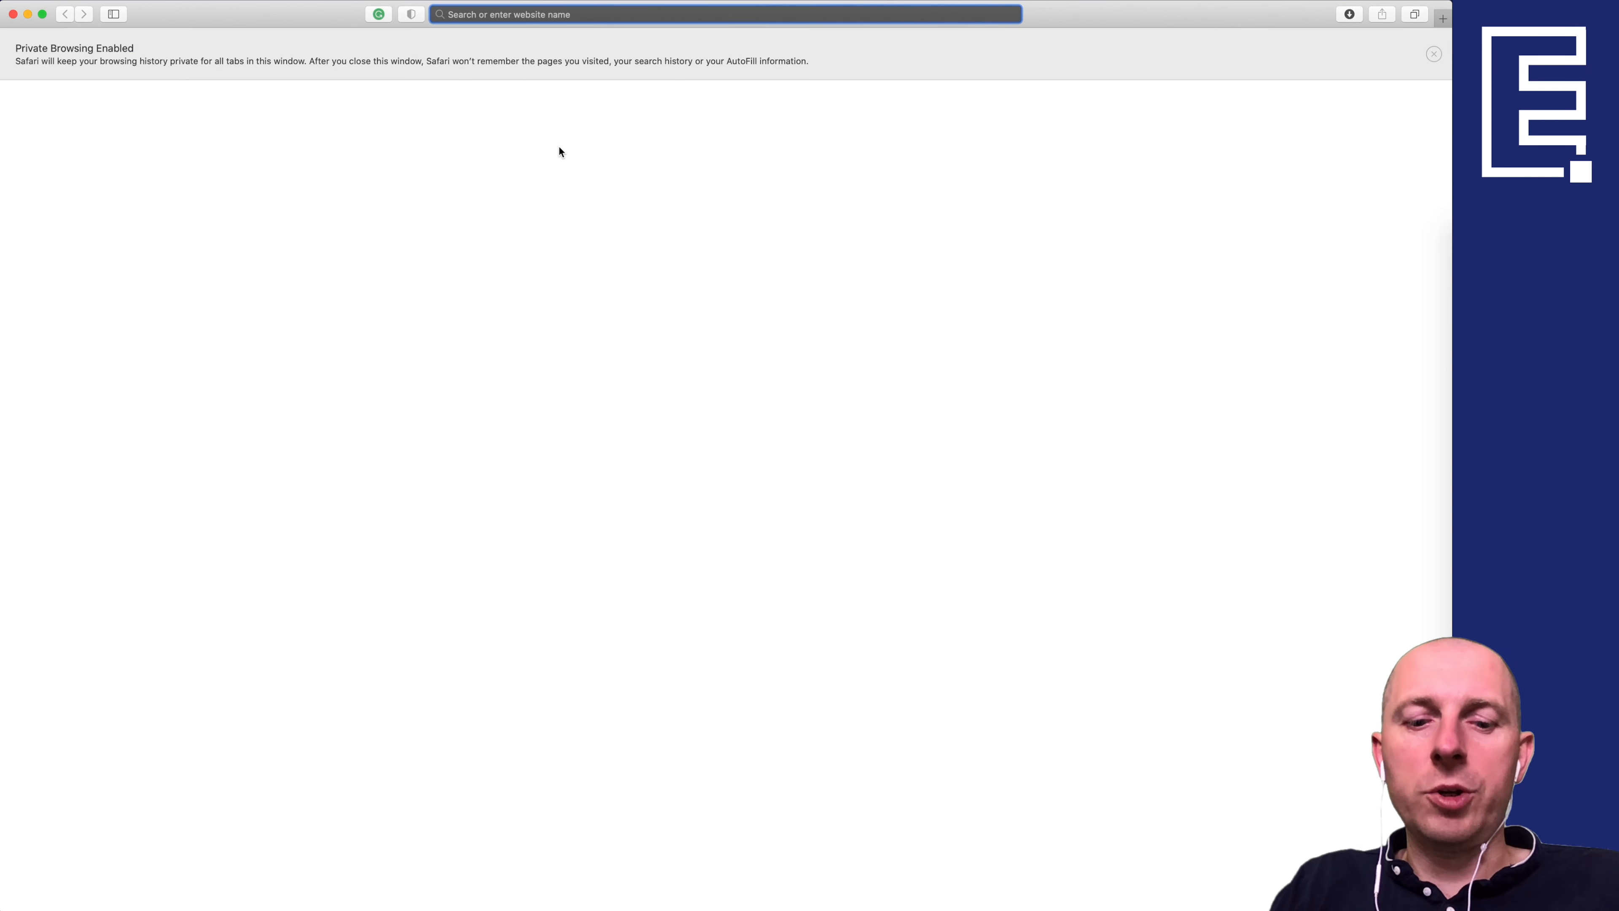
type("excel")
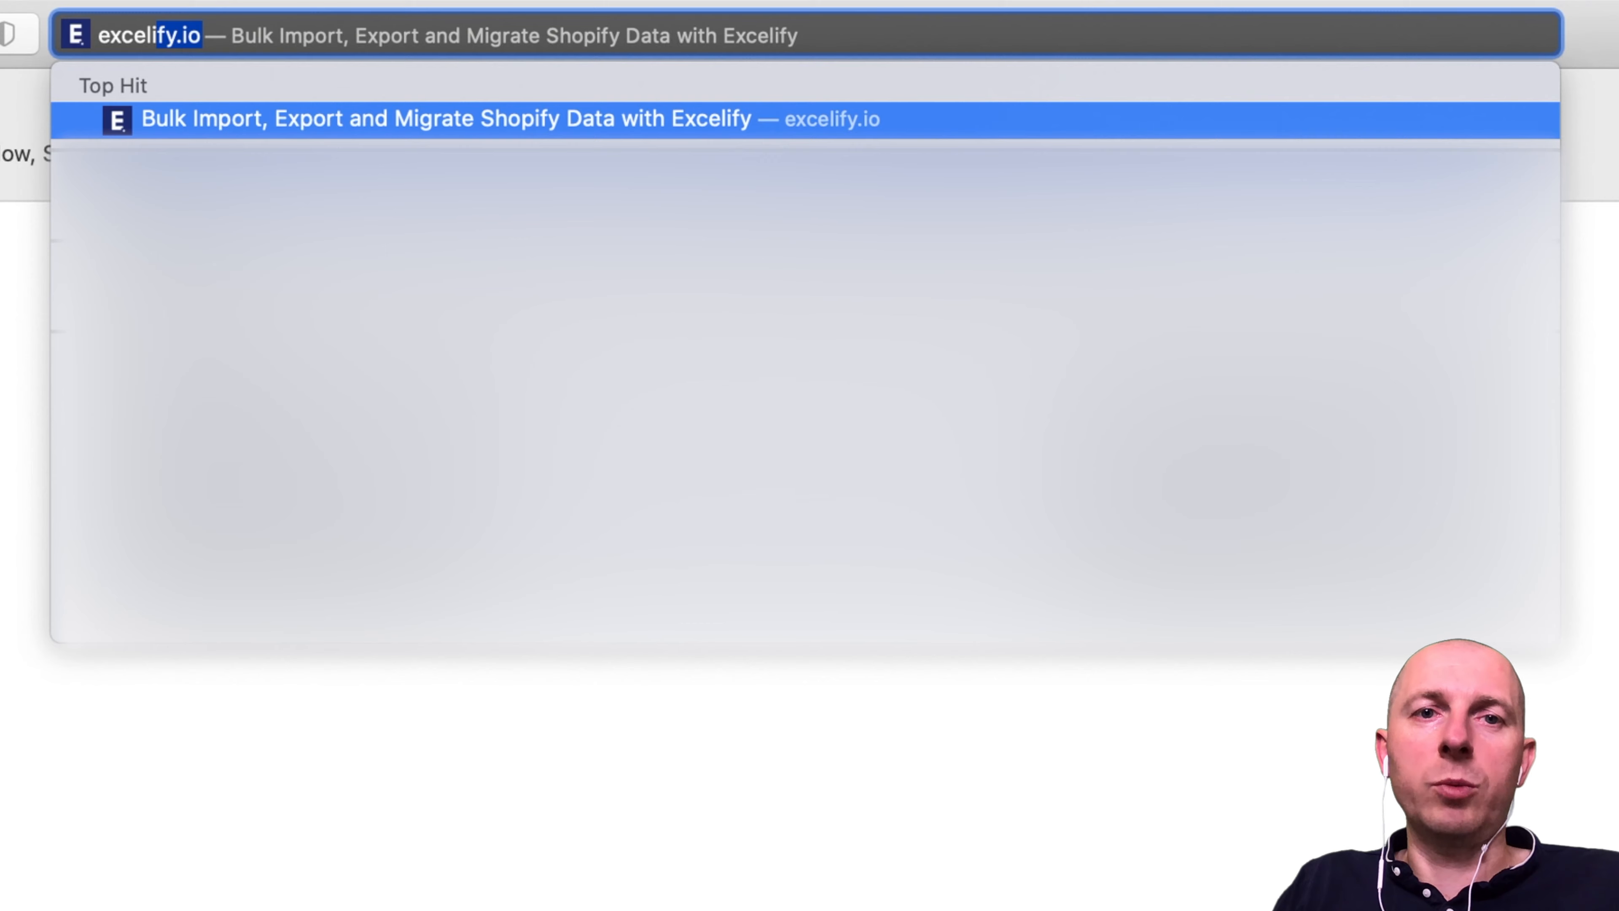
key("Return")
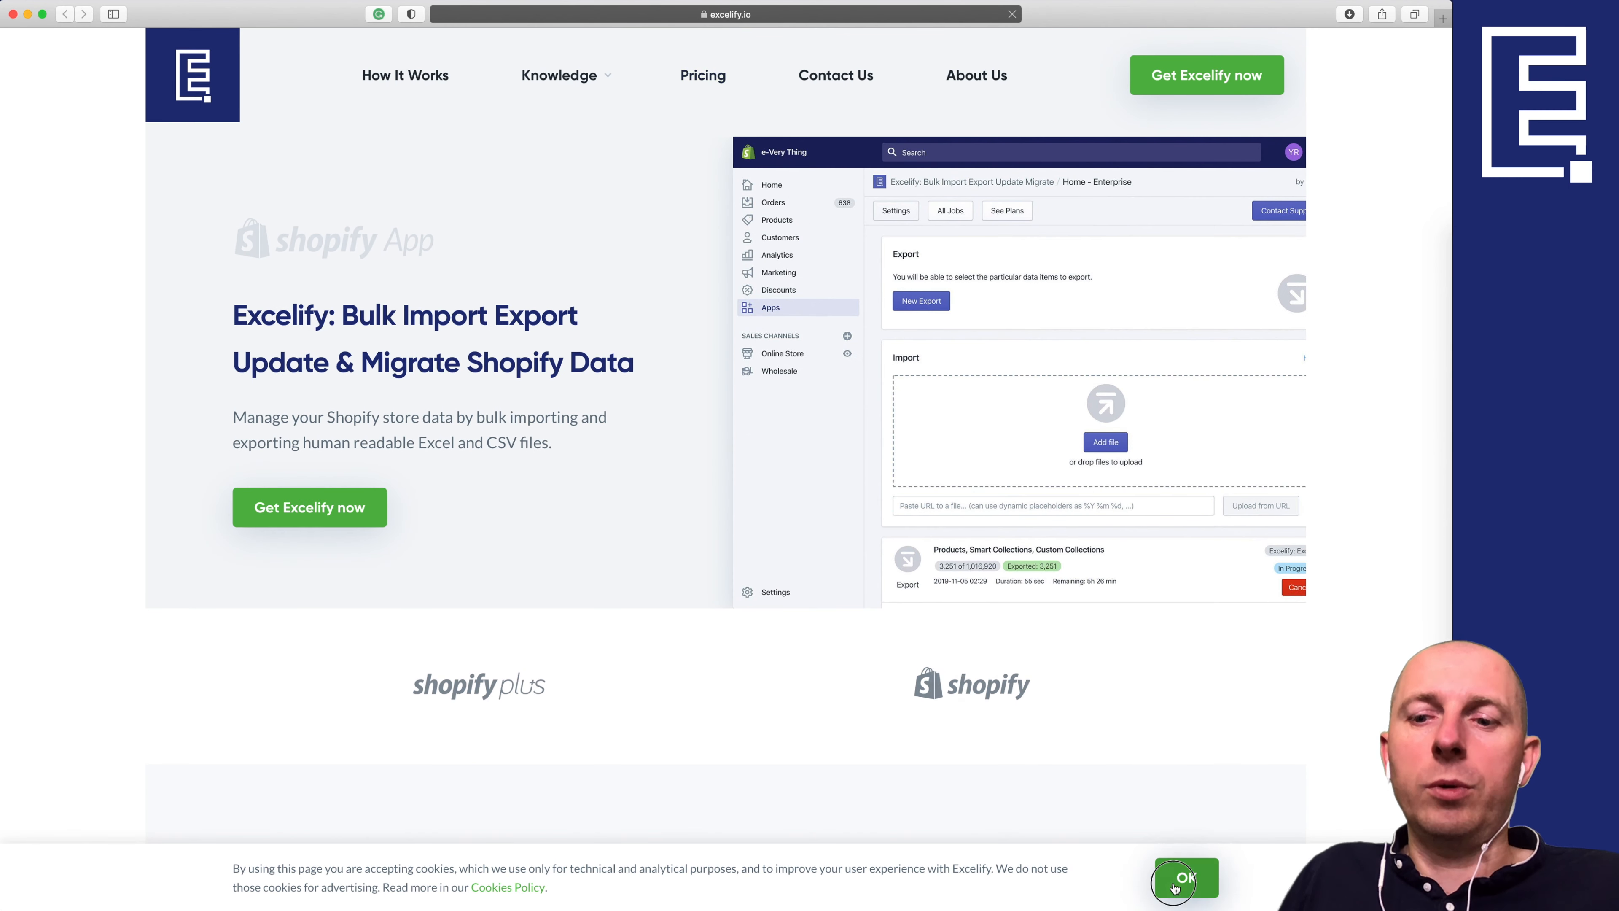
left_click(1175, 889)
Step: Open the Excelify documentation page and follow its Metafields documentation link
mouse_move(559, 75)
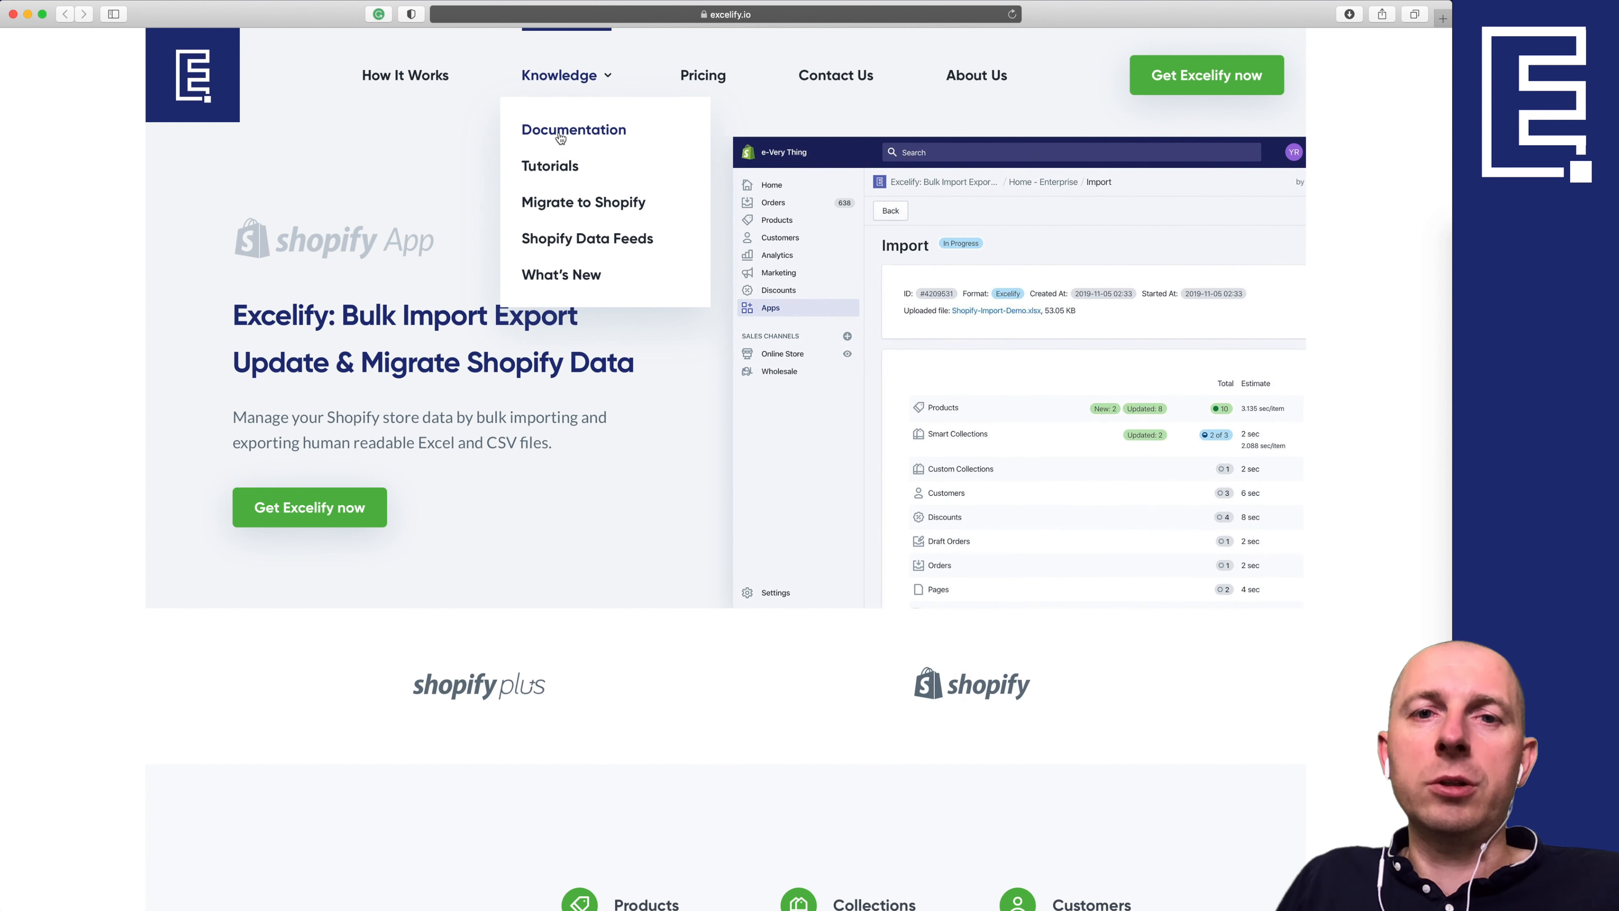
left_click(561, 135)
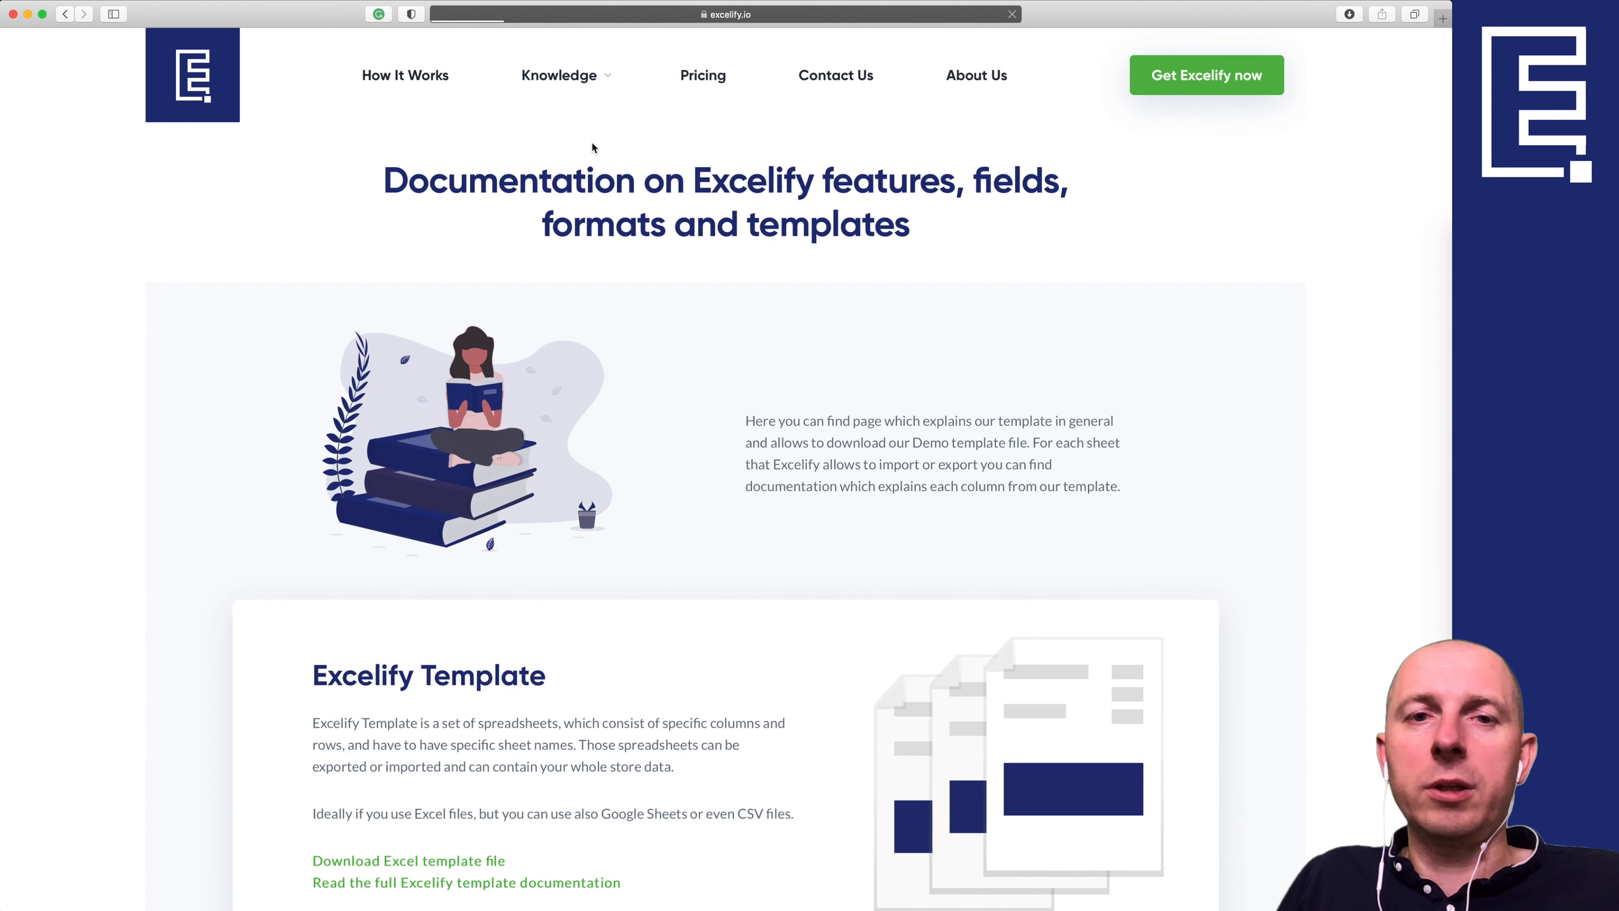
scroll(635, 447, "down", 15)
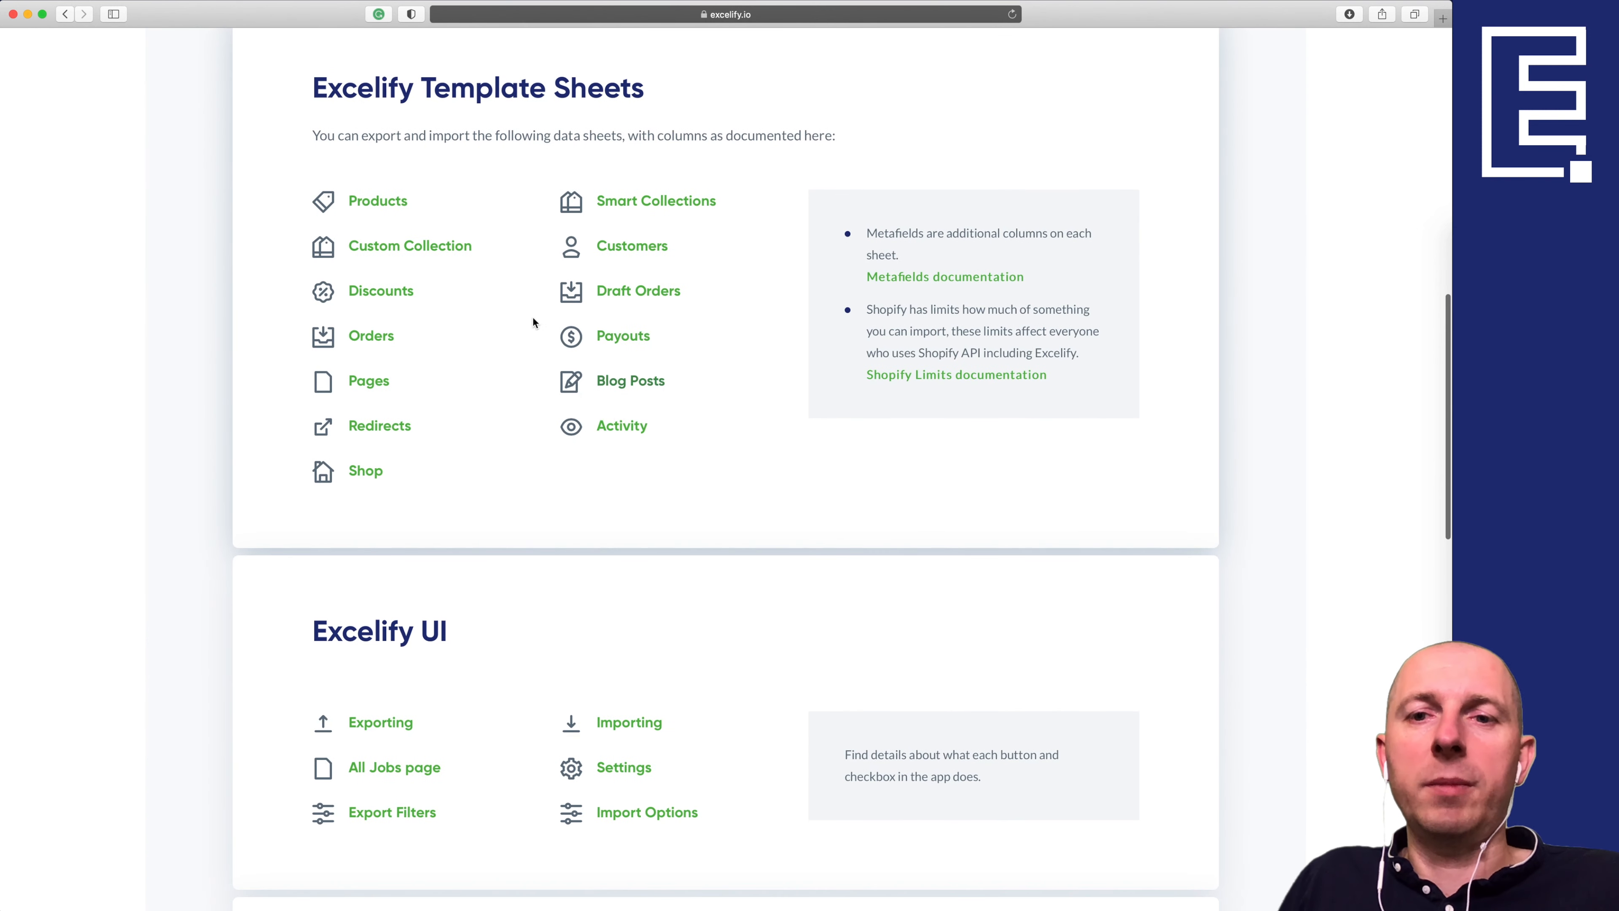
left_click(924, 284)
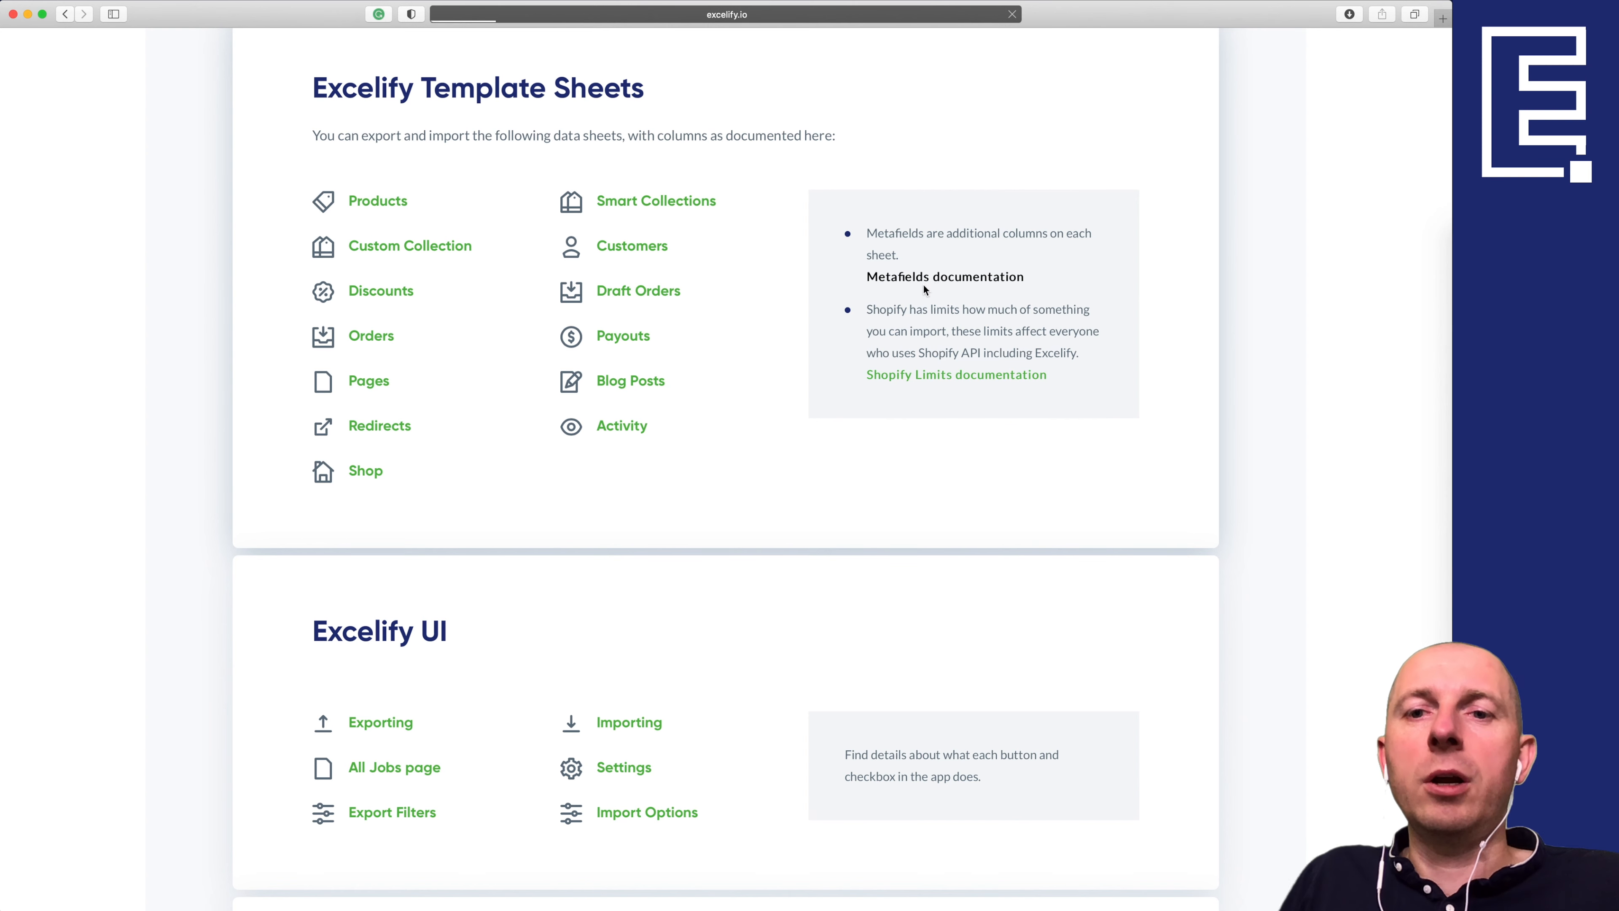
Step: Open the Excelify tutorials page, filter the guides by Metafields, and look through the matching tutorials
mouse_move(577, 83)
left_click(556, 169)
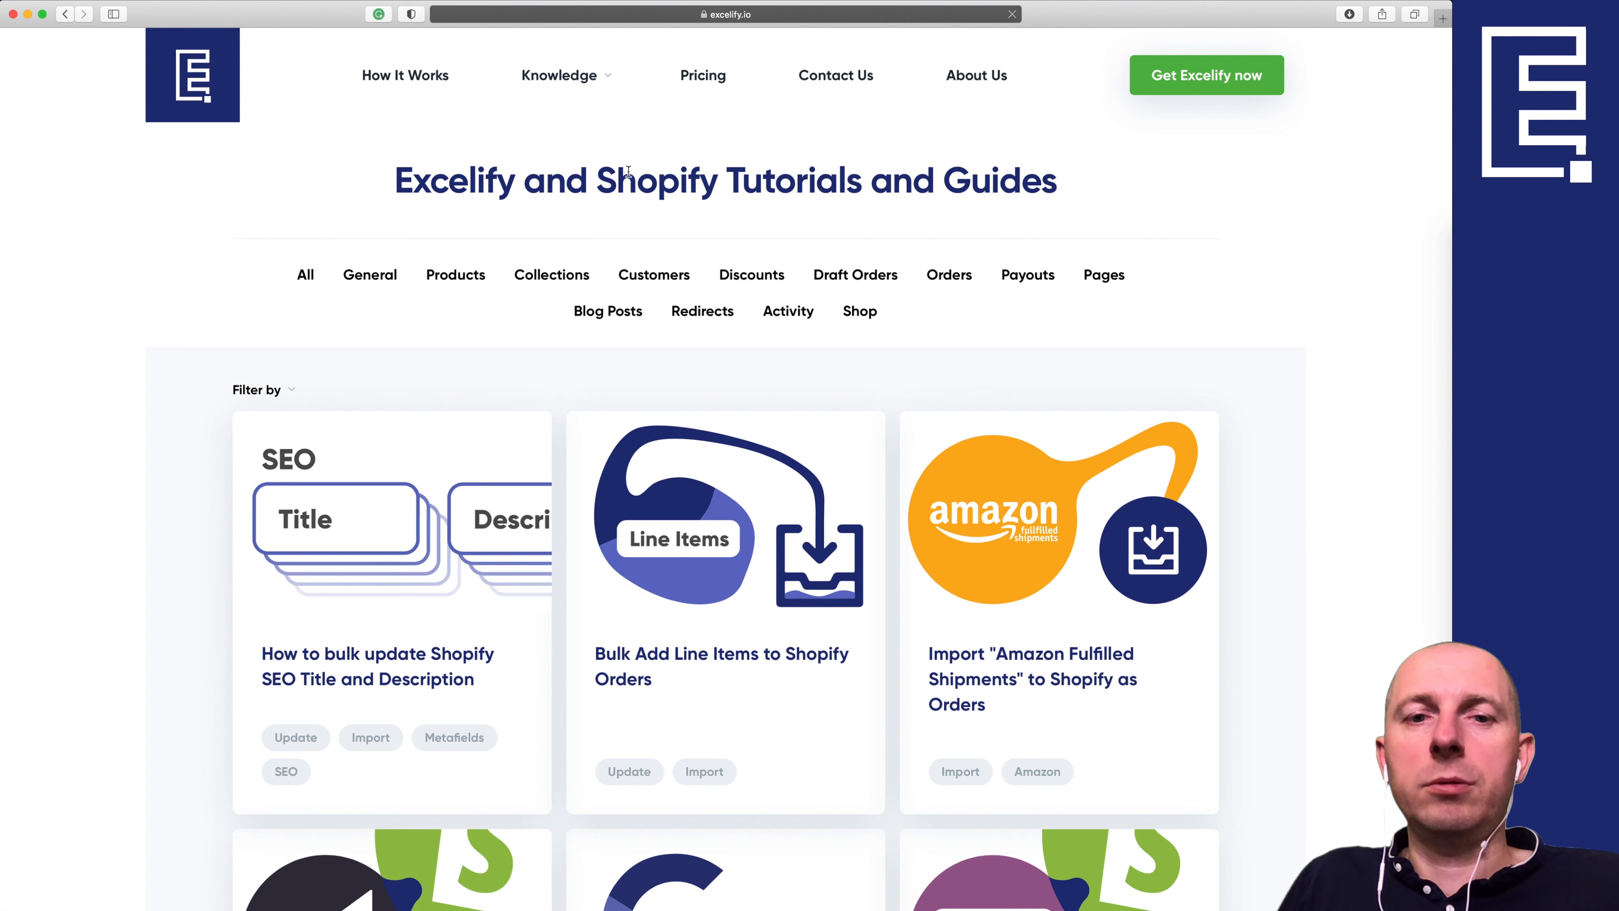
left_click(287, 391)
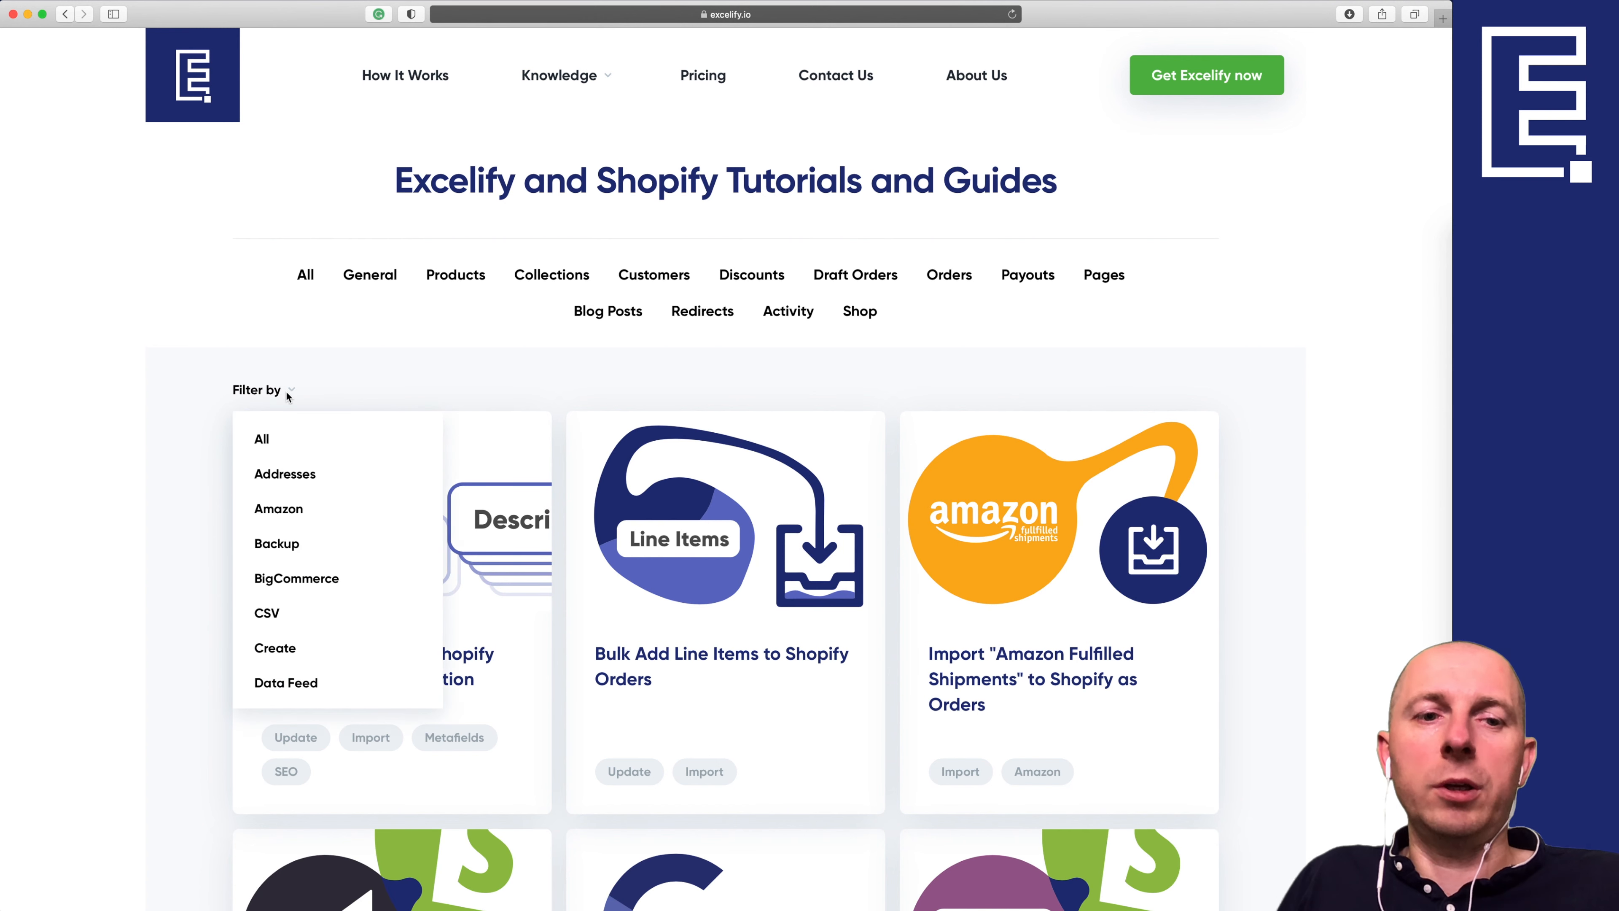
scroll(290, 580, "down", 3)
scroll(293, 594, "down", 5)
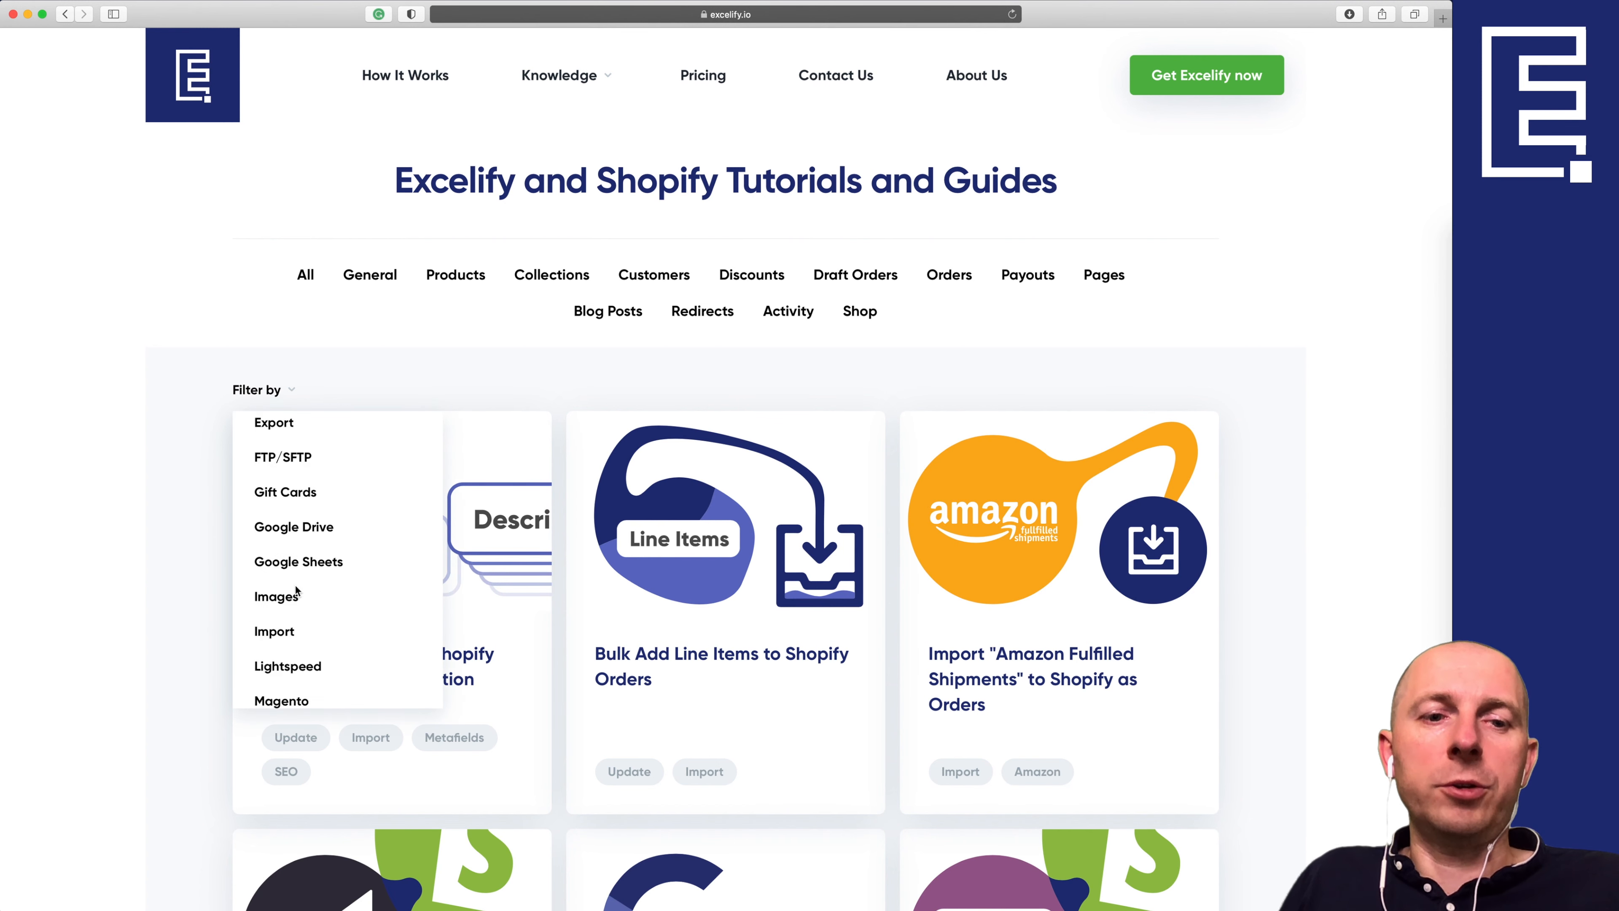
left_click(291, 610)
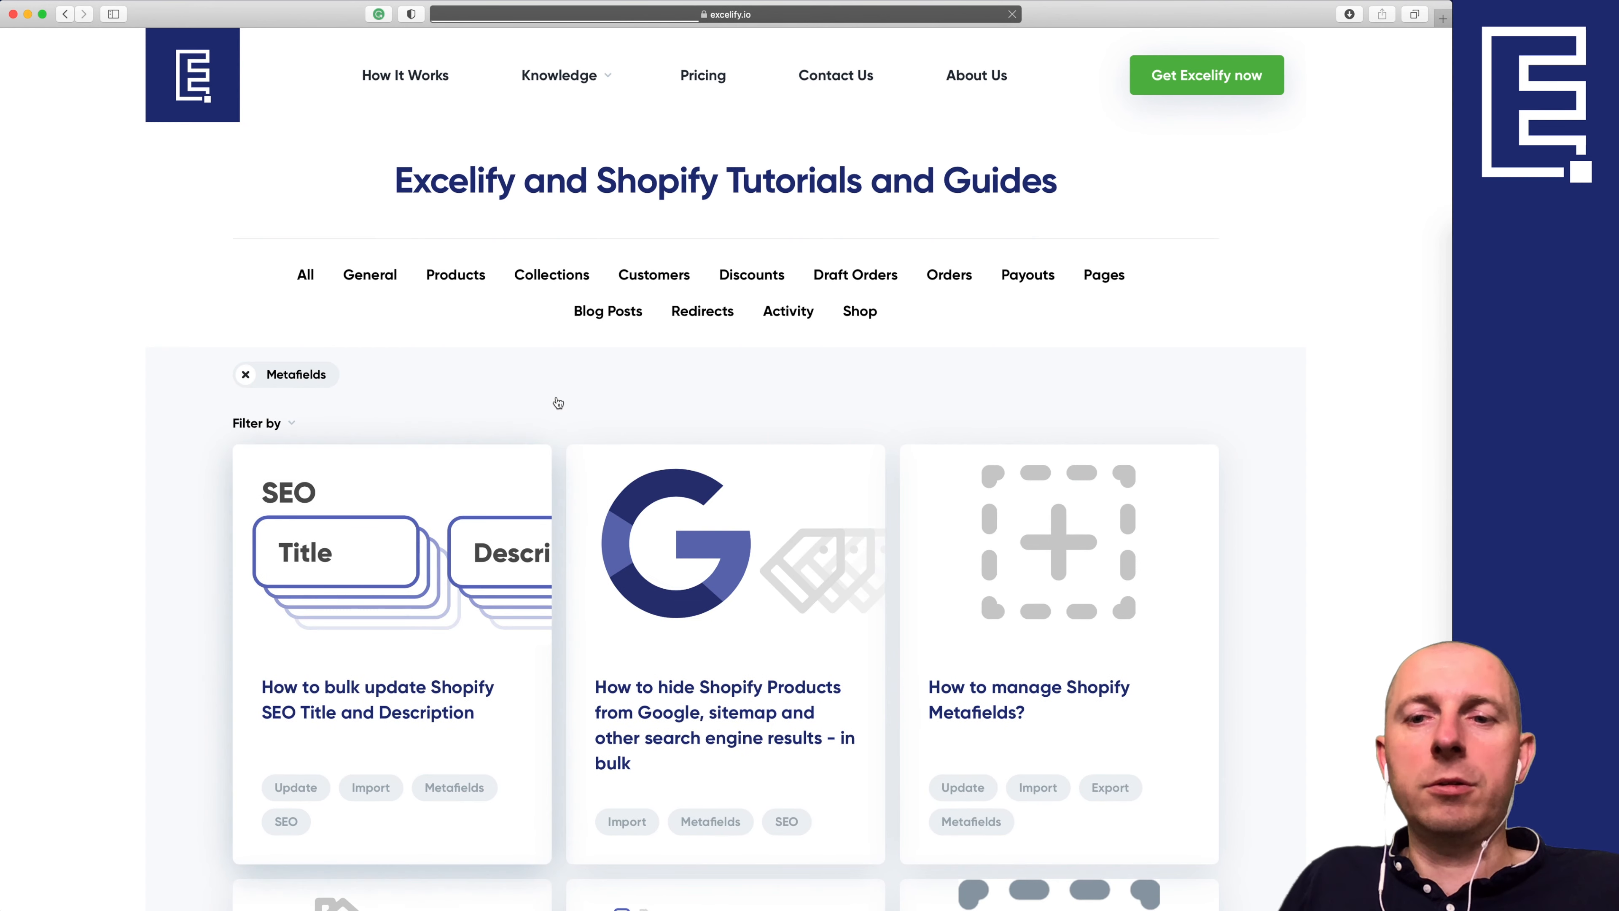
scroll(554, 399, "down", 5)
scroll(559, 405, "up", 10)
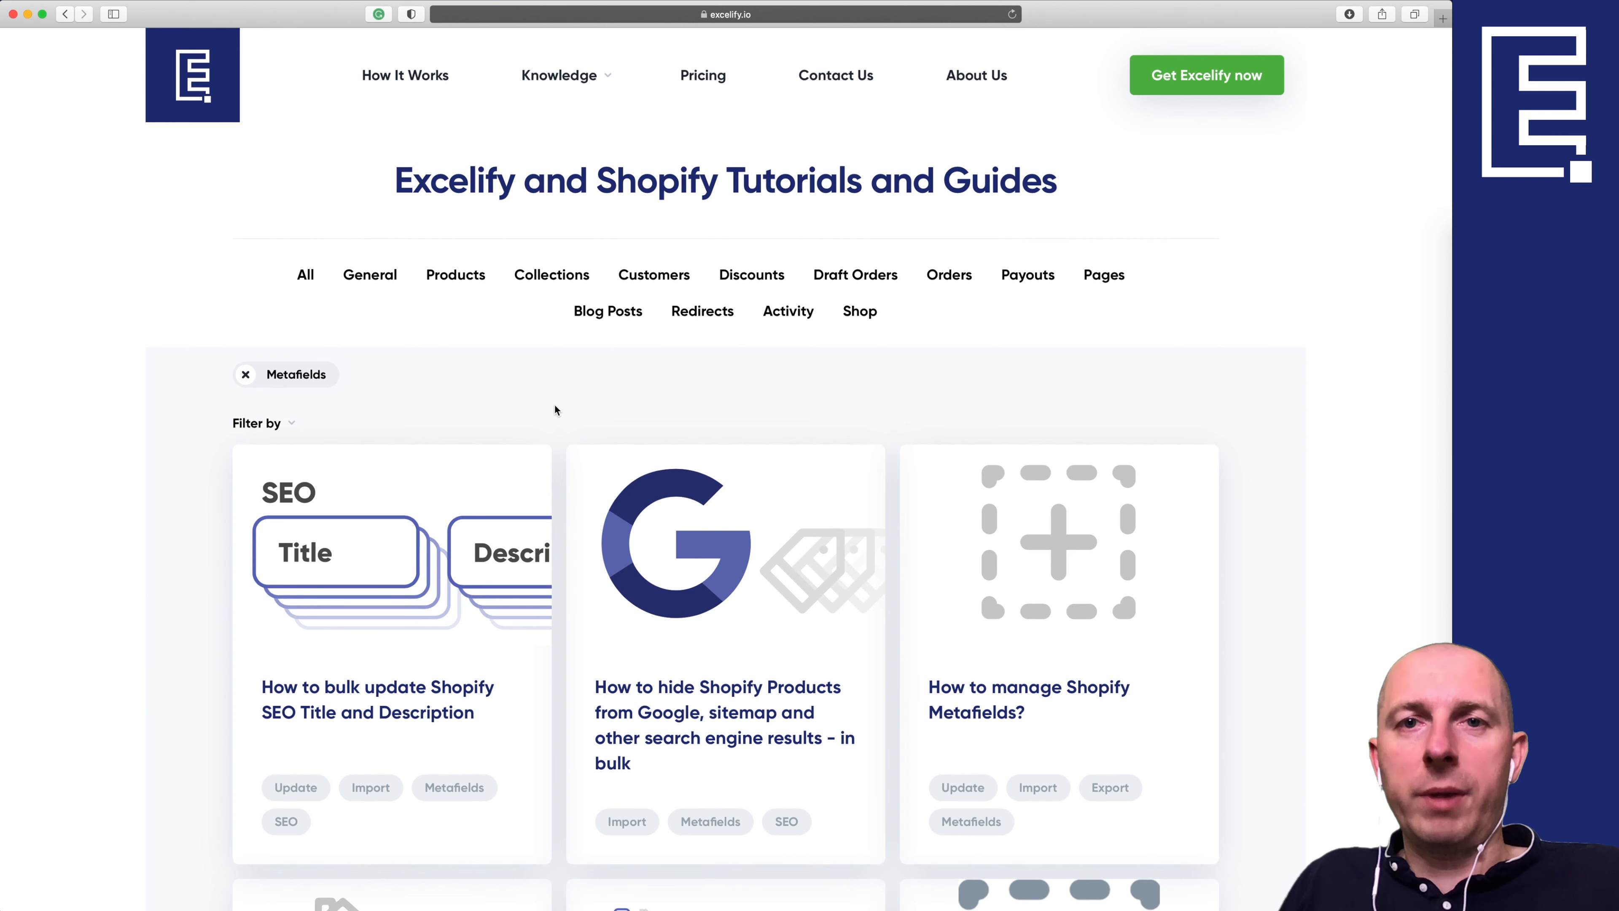
Step: Open the Contact Us page and review the chat, Slack and e-mail support options
scroll(557, 405, "down", 7)
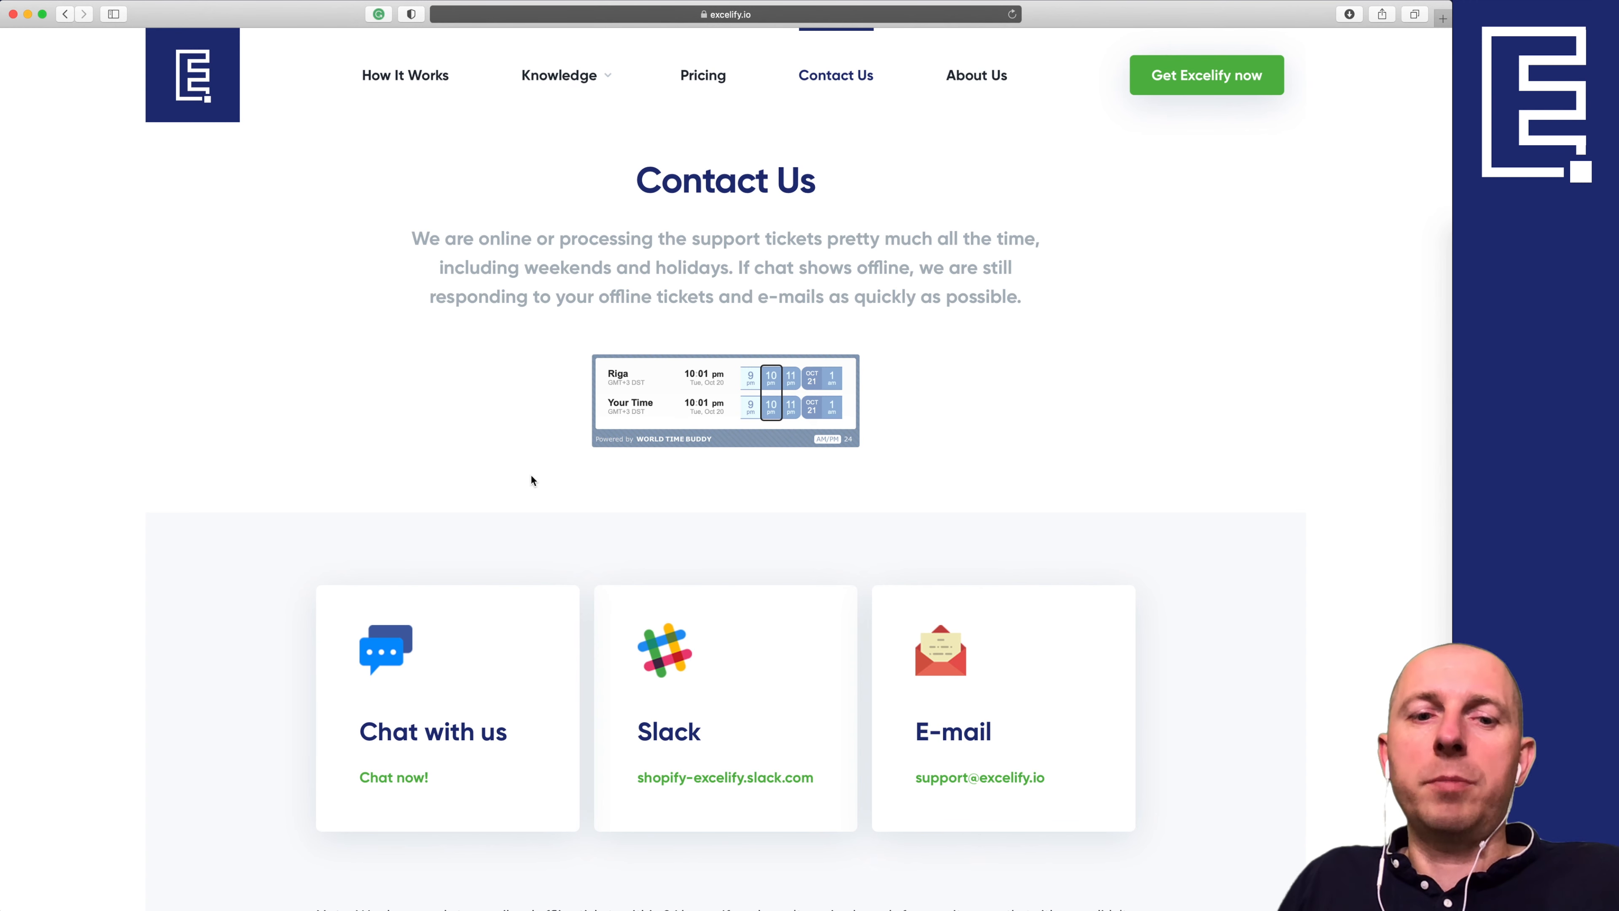
scroll(531, 477, "down", 3)
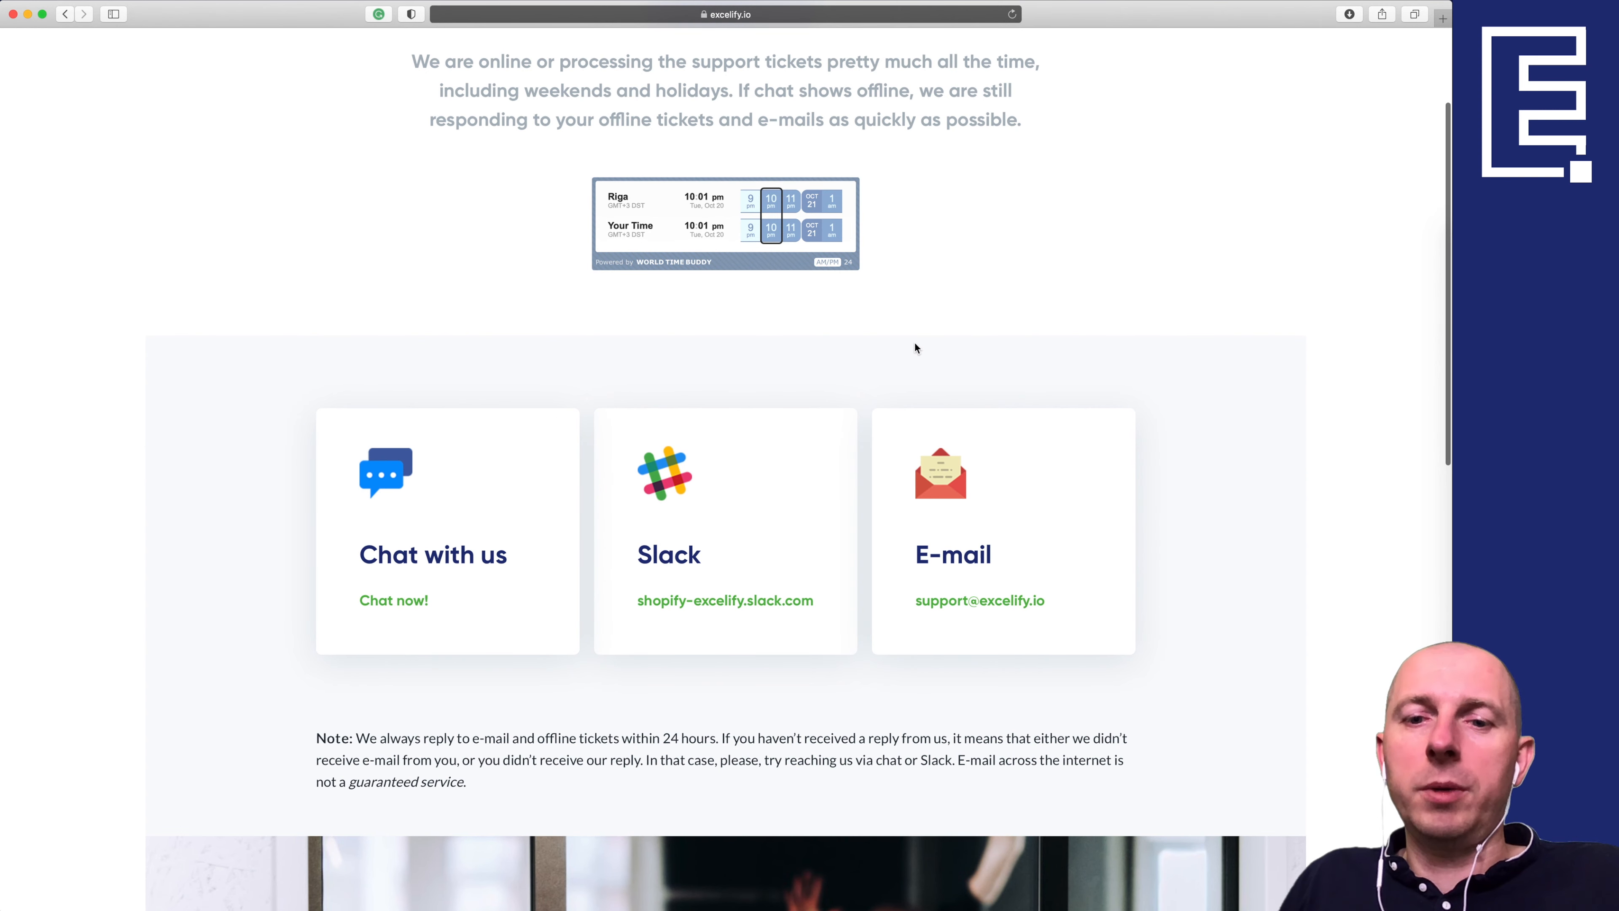
scroll(914, 349, "up", 3)
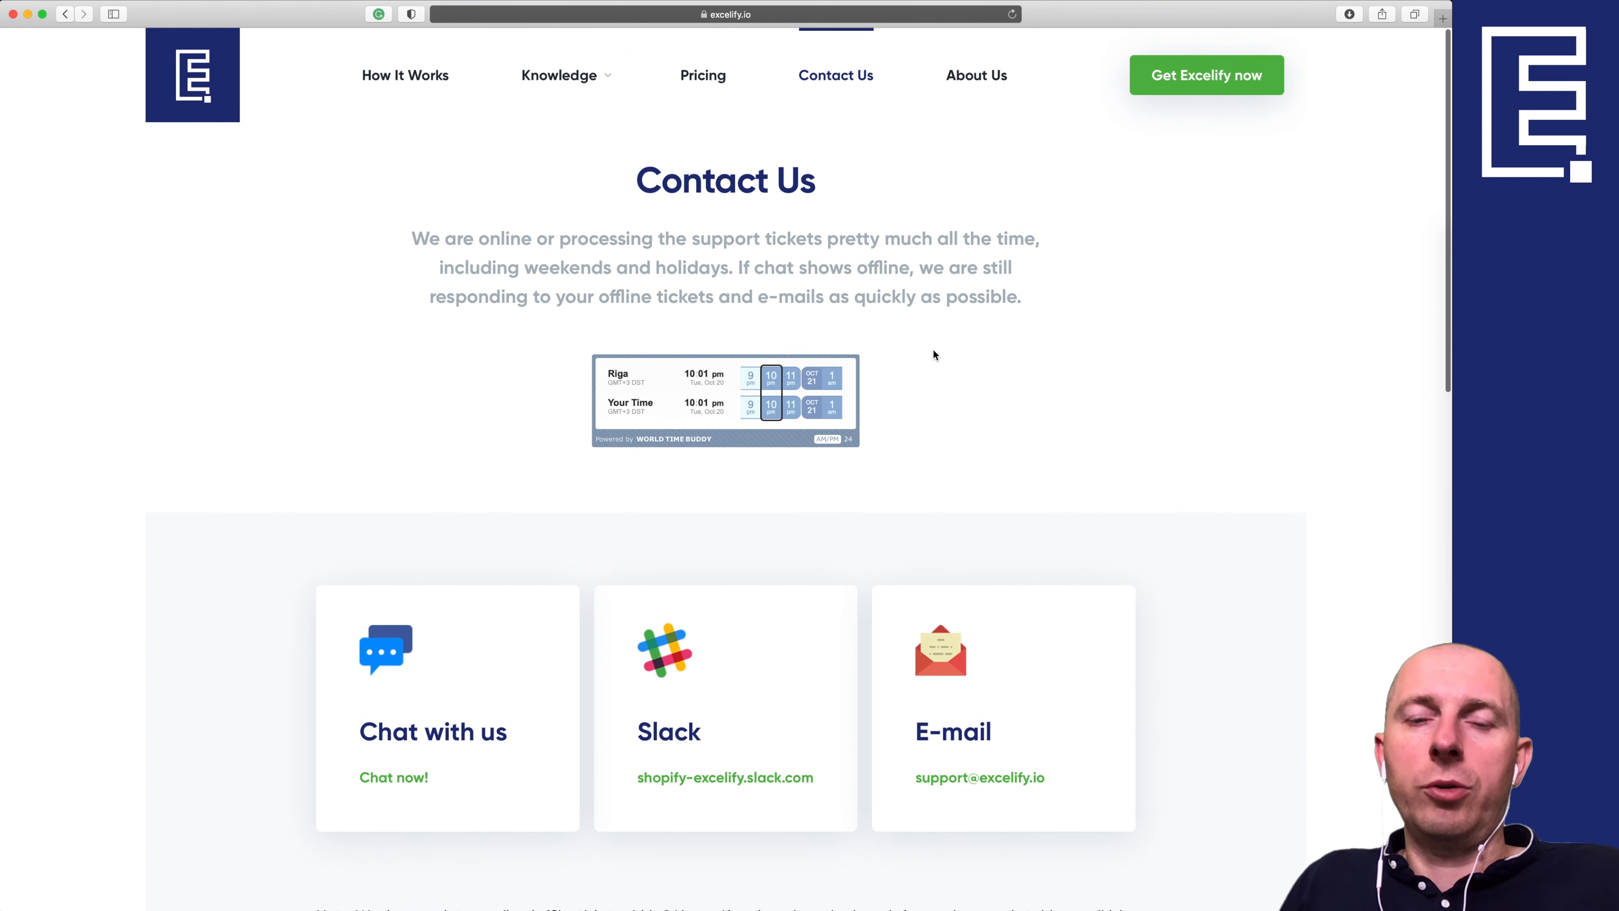